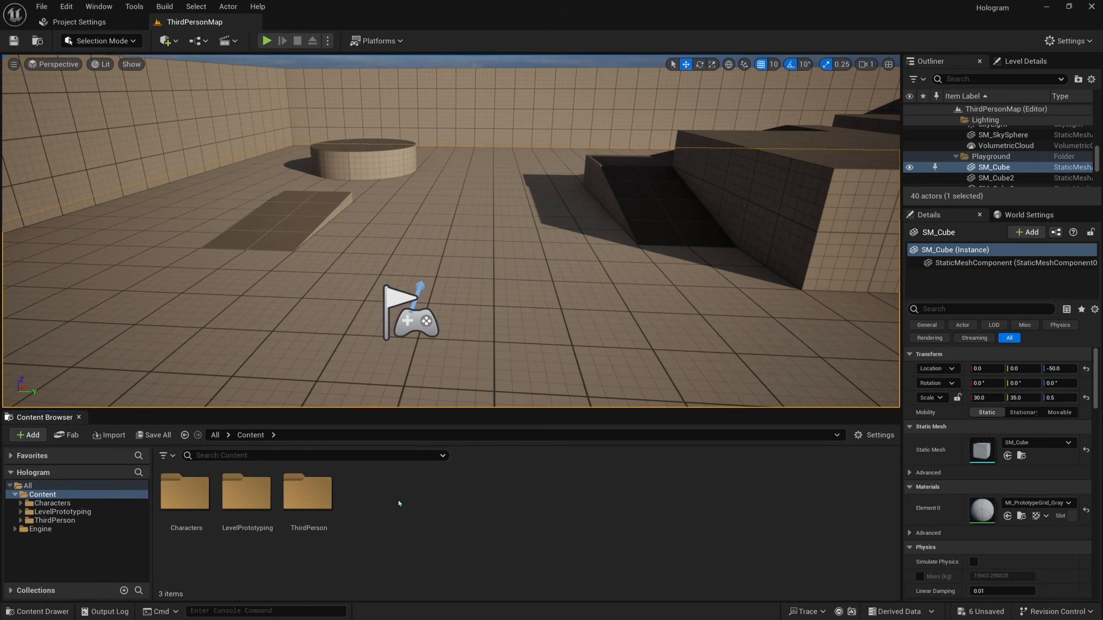
# Create a folder named Materials in the Content folder and open it.
pyautogui.rightClick(376, 487)
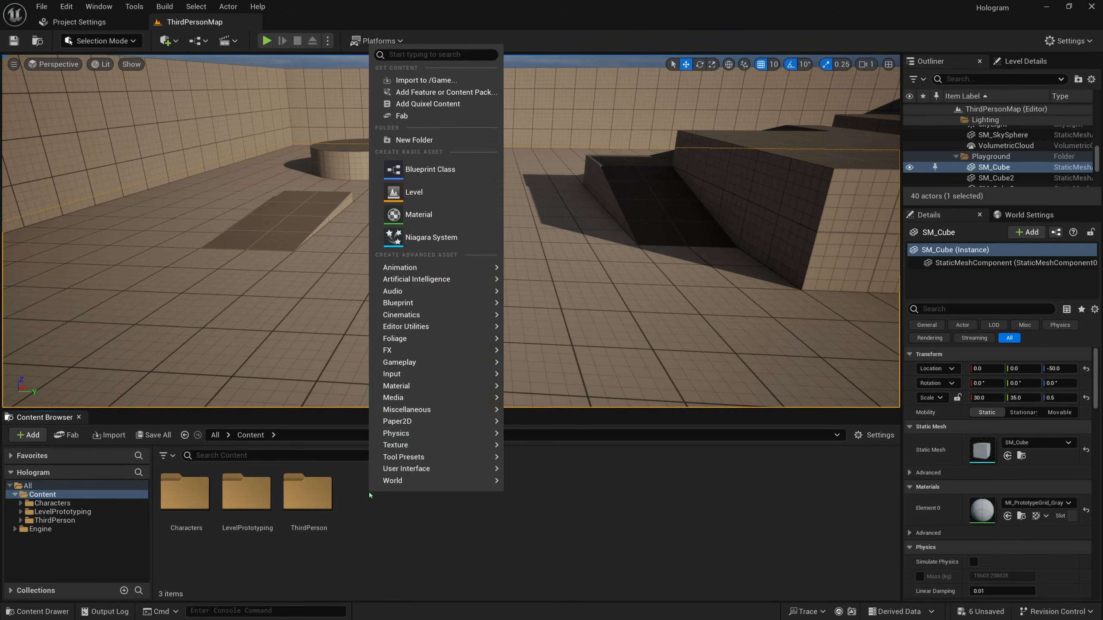
pyautogui.click(421, 142)
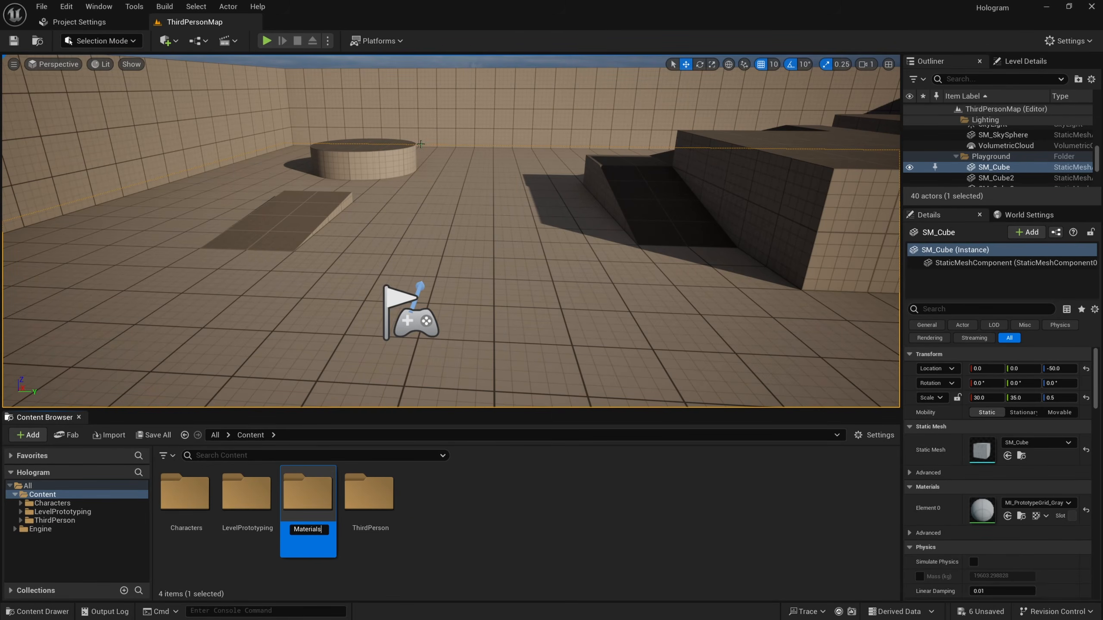
pyautogui.press('Return')
pyautogui.doubleClick(310, 495)
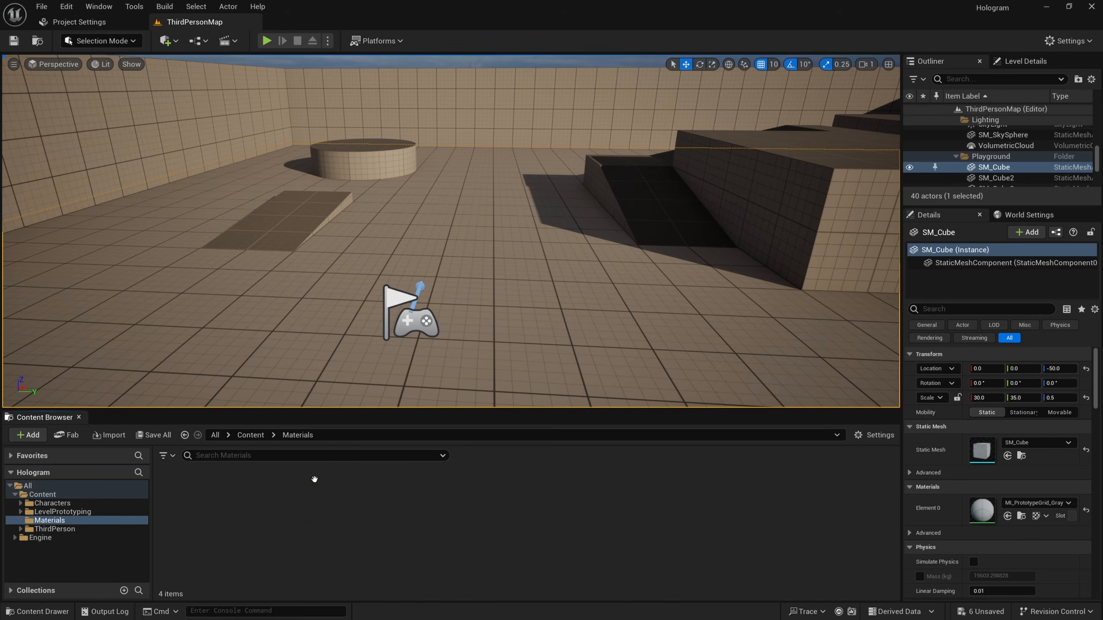
# Create a material named M_Hologram in the Materials folder and open it in a maximized material editor.
pyautogui.rightClick(237, 507)
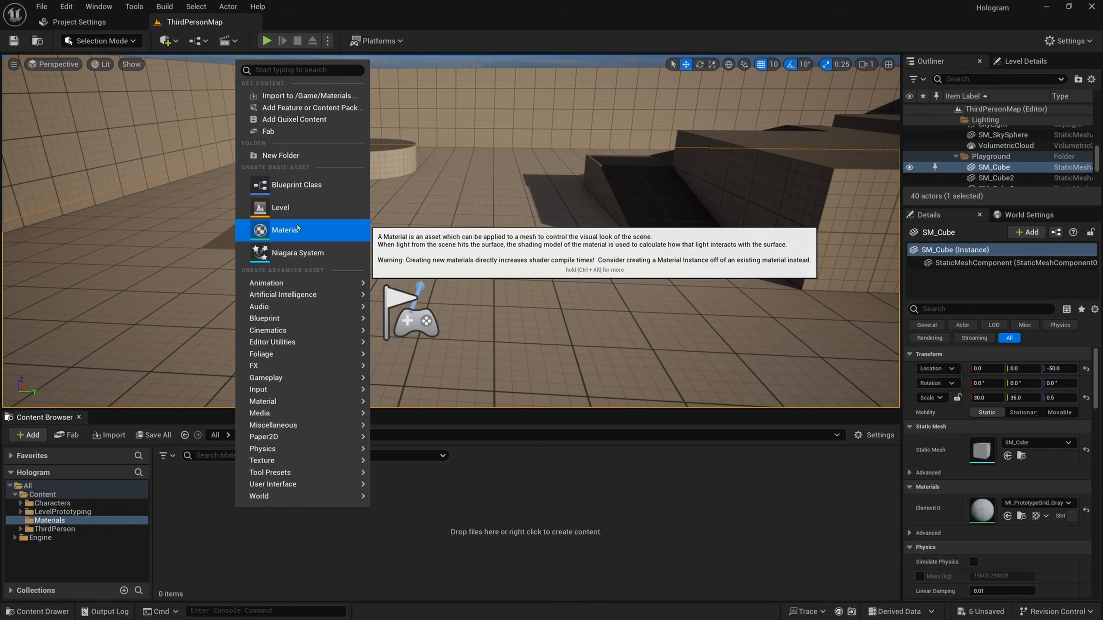
pyautogui.click(278, 229)
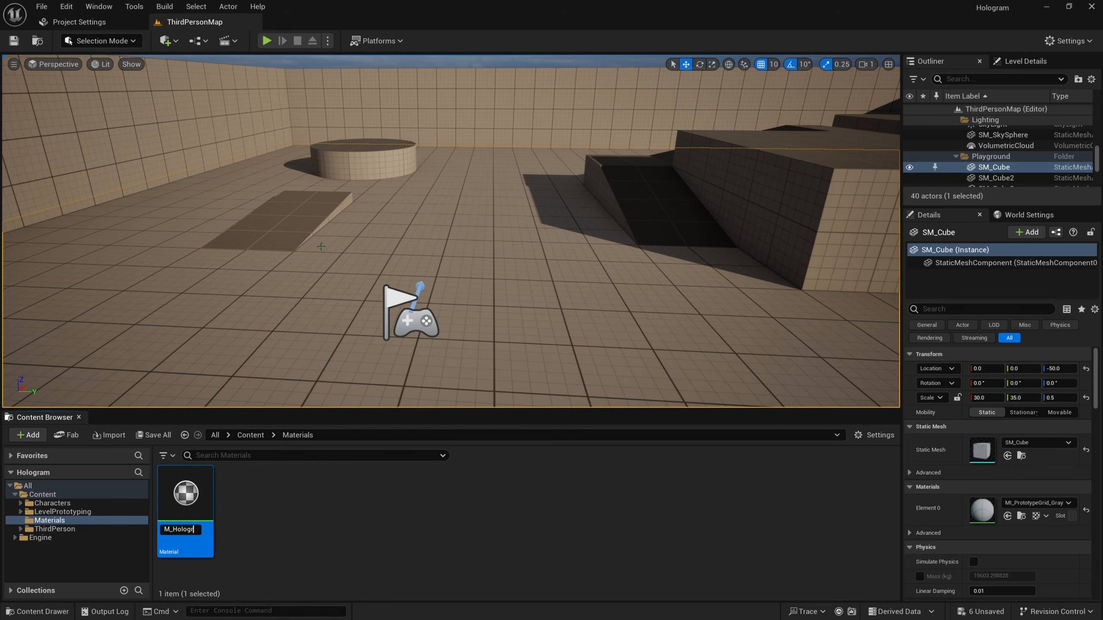
pyautogui.press('Return')
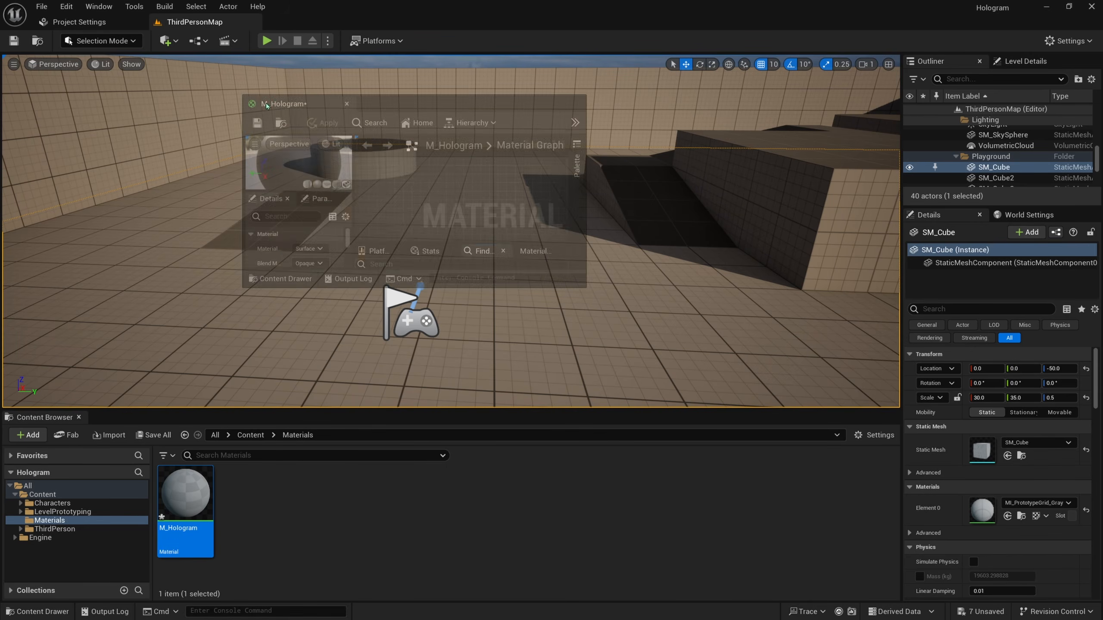
pyautogui.doubleClick(467, 111)
# Set the material's blend mode to Translucent and its shading model to Unlit.
pyautogui.moveTo(462, 273); pyautogui.dragTo(521, 255, button='right')
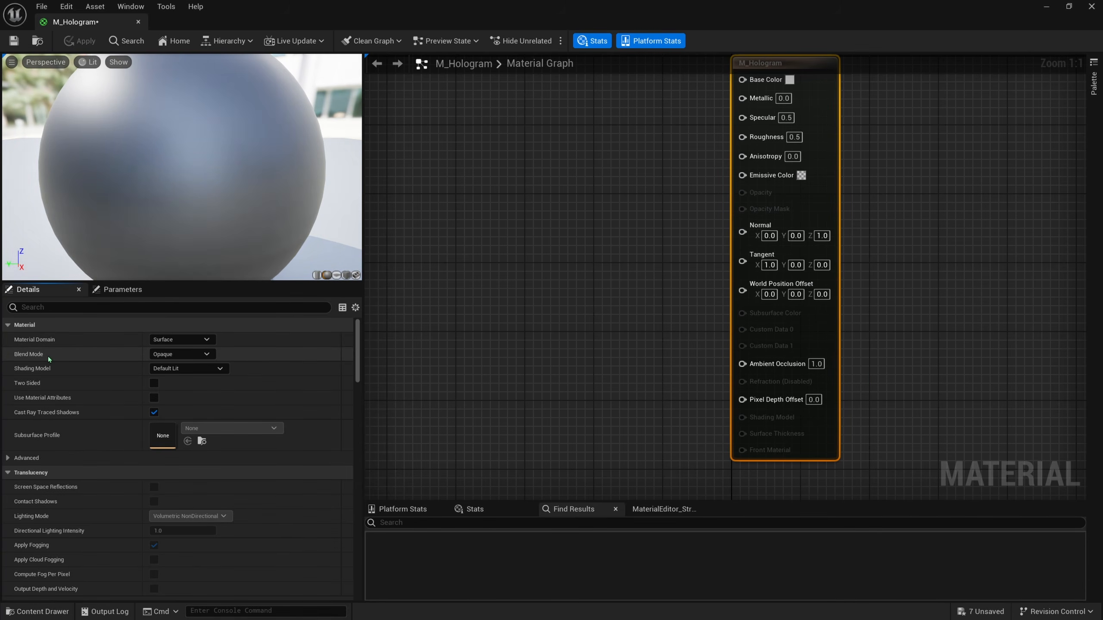
pyautogui.click(180, 354)
pyautogui.click(191, 384)
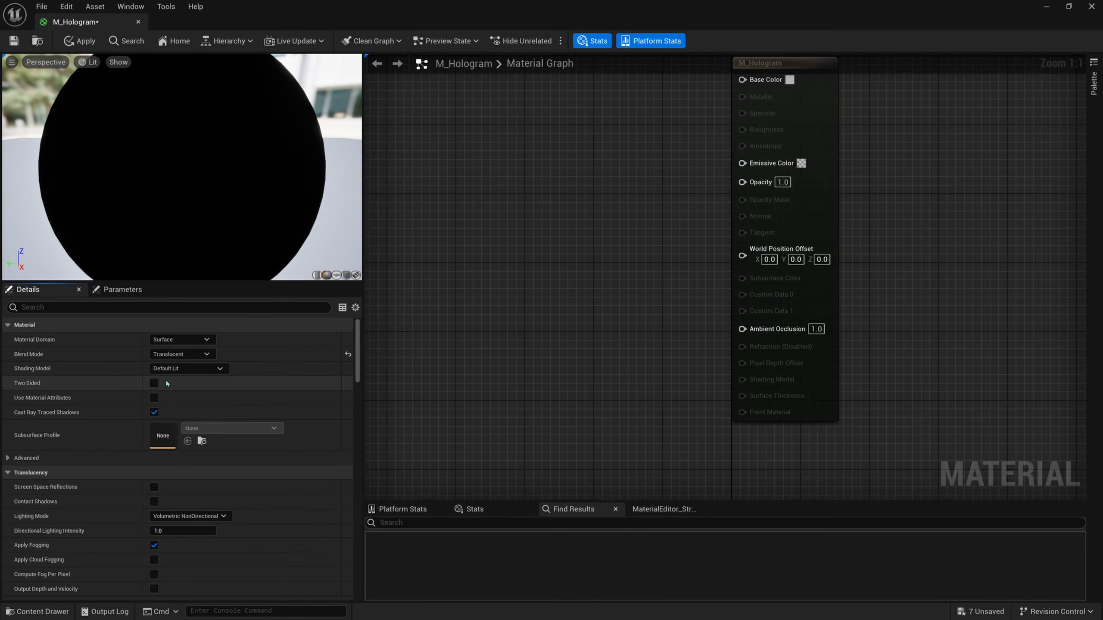
pyautogui.click(191, 369)
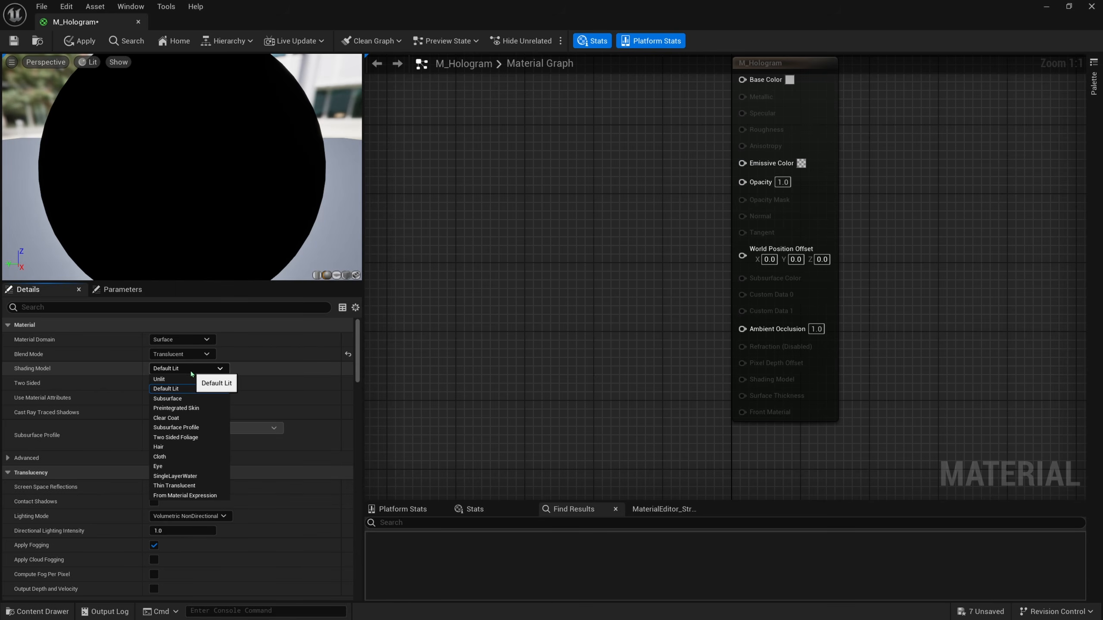
pyautogui.click(173, 378)
pyautogui.moveTo(525, 294)
pyautogui.mouseDown(button='right')
pyautogui.moveTo(539, 303)
pyautogui.moveTo(640, 249)
pyautogui.moveTo(714, 294)
pyautogui.mouseUp(button='right')
pyautogui.scroll(-1, 789, 228)
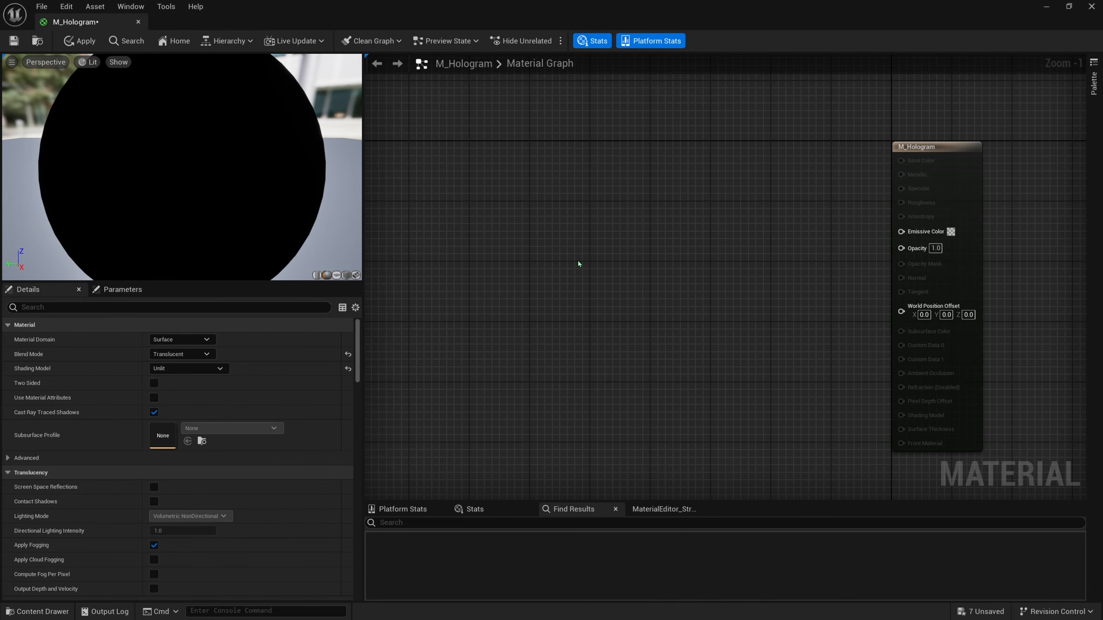
pyautogui.moveTo(572, 273); pyautogui.dragTo(604, 280, button='right')
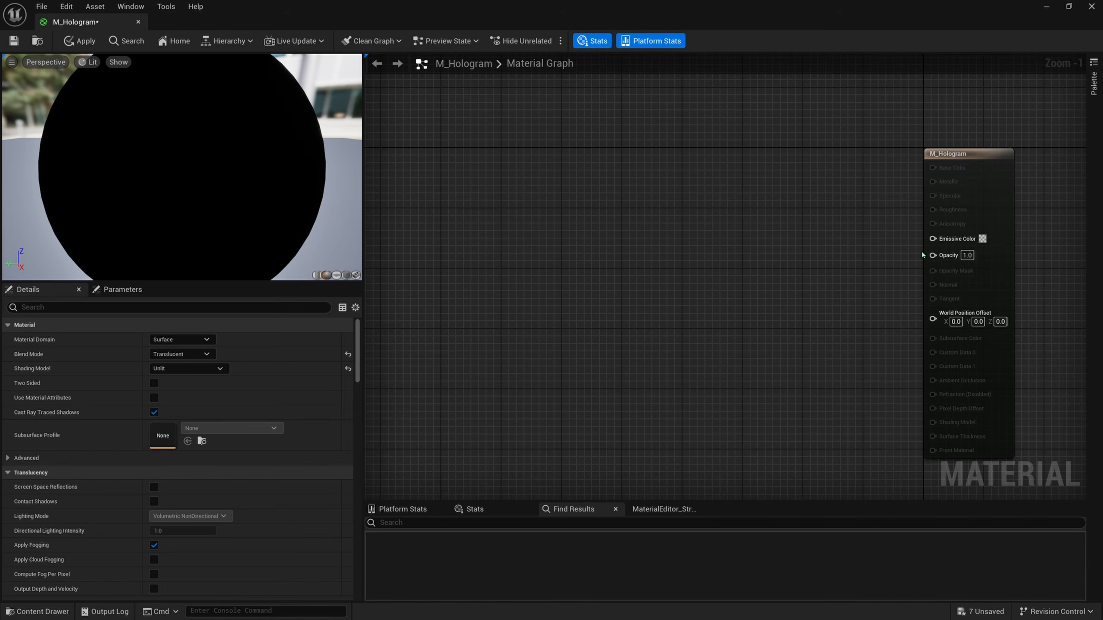
pyautogui.moveTo(932, 246); pyautogui.dragTo(677, 300)
pyautogui.click(556, 259)
pyautogui.moveTo(482, 248); pyautogui.dragTo(545, 266, button='right')
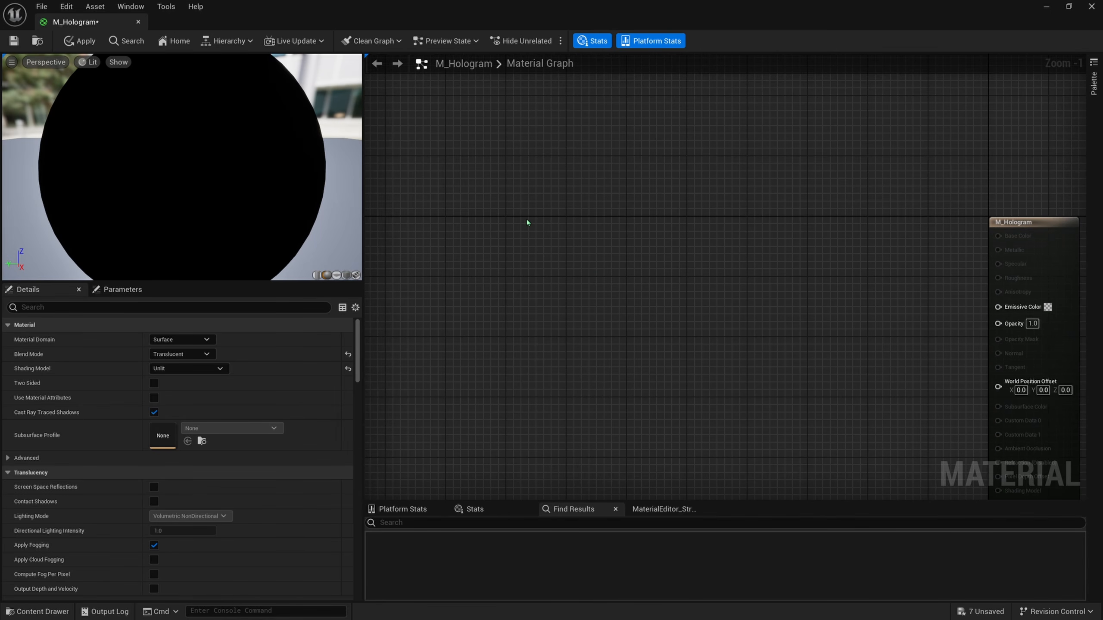
# Add a Constant3Vector node to the material graph and convert it to a parameter named Color Inner.
pyautogui.press('3')
pyautogui.click(525, 171)
pyautogui.moveTo(570, 230); pyautogui.dragTo(554, 229, button='right')
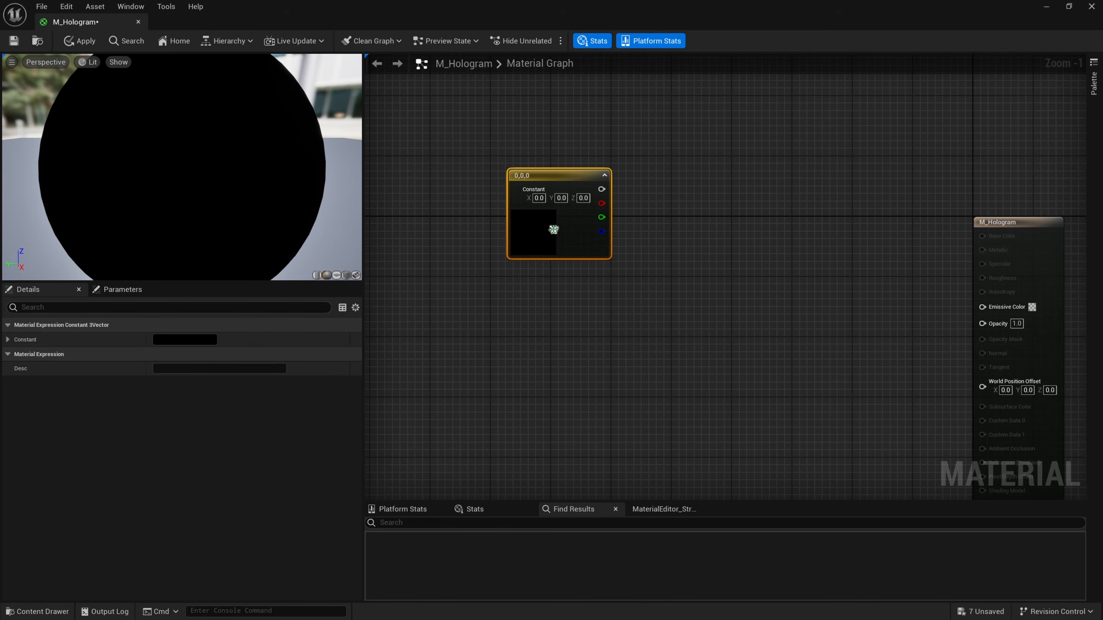
pyautogui.rightClick(548, 178)
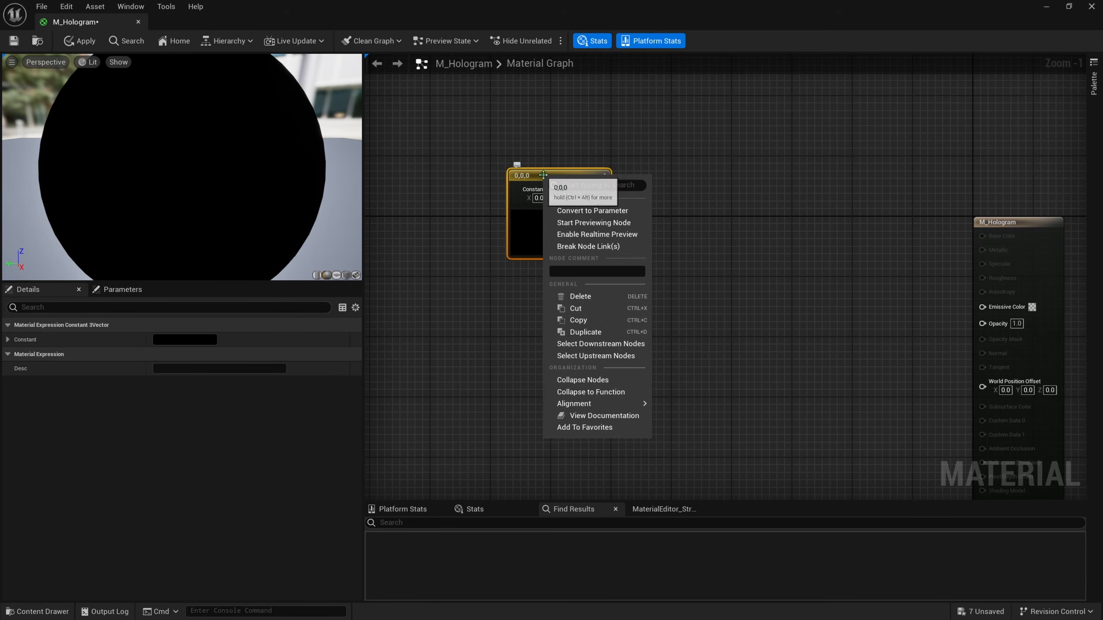
pyautogui.click(622, 212)
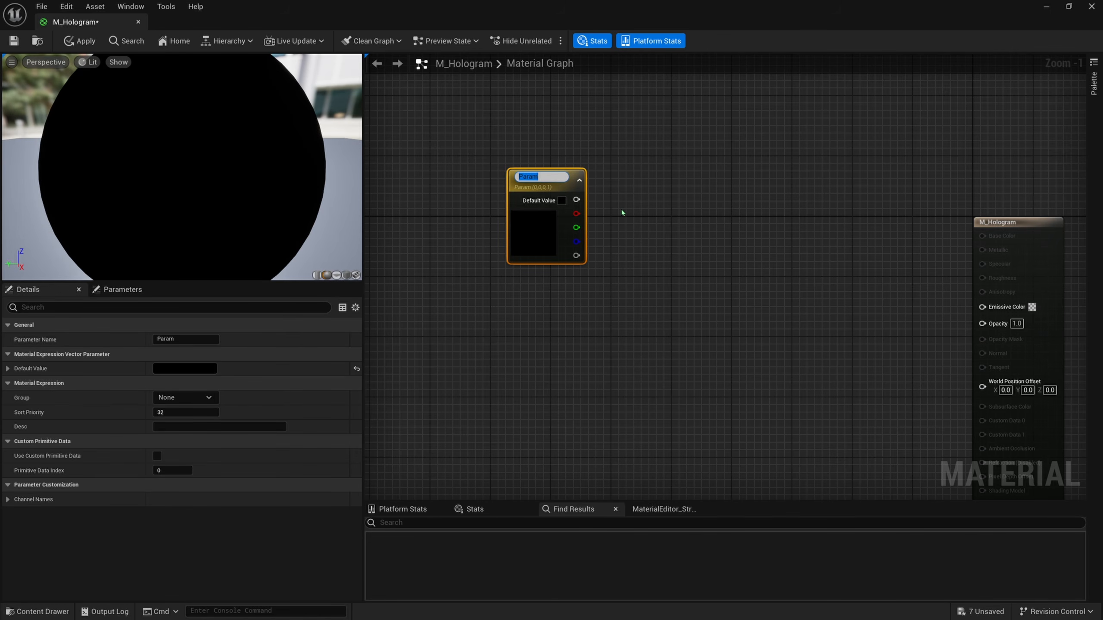
pyautogui.write('Color Inner')
pyautogui.press('Return')
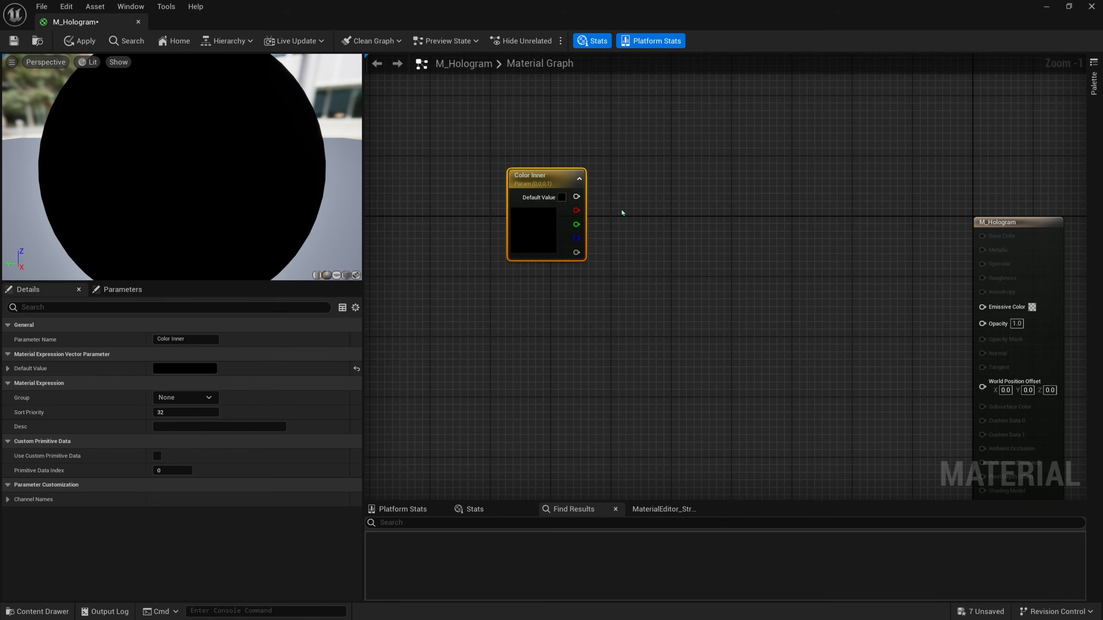
# Duplicate the Color Inner vector parameter, place the copy below it and rename it Color Outer.
pyautogui.hotkey('ctrl', 'd')
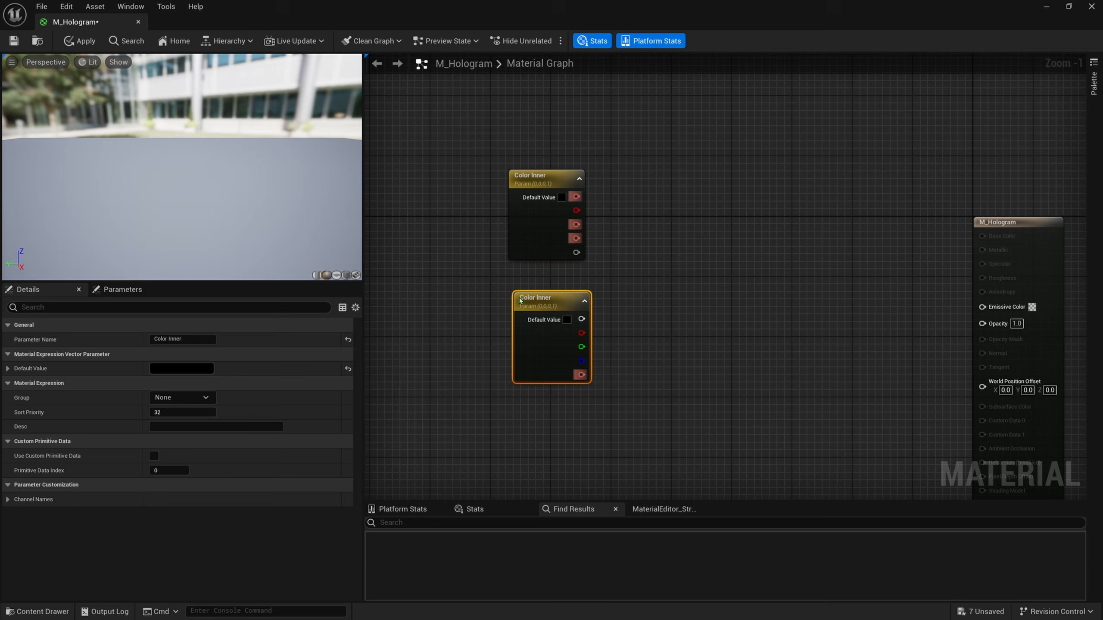
pyautogui.moveTo(546, 346); pyautogui.dragTo(539, 349)
pyautogui.doubleClick(203, 340)
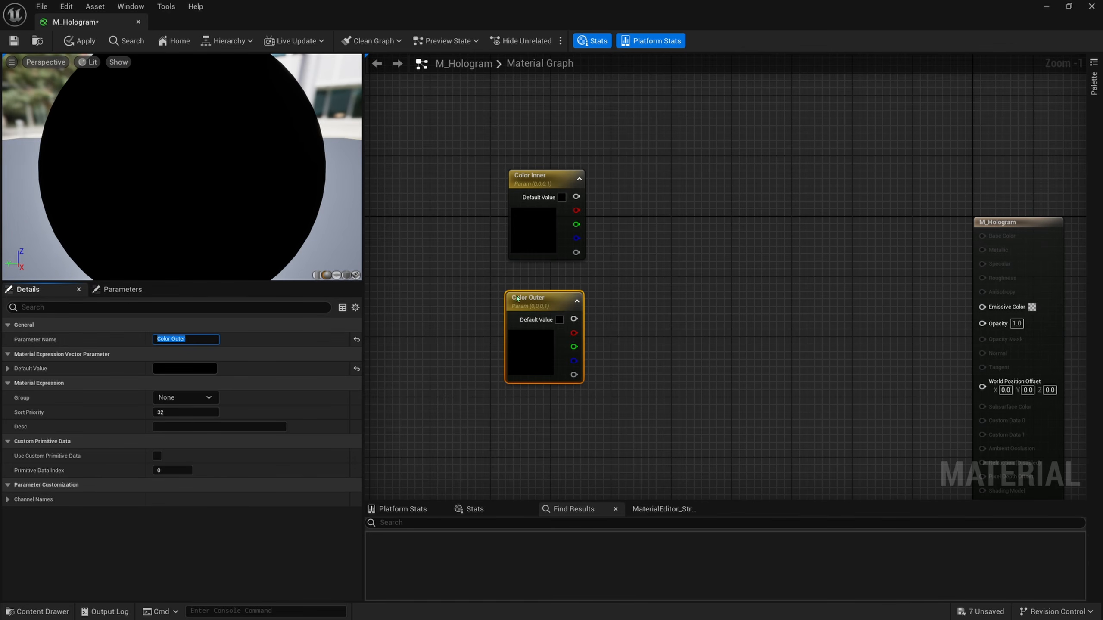
# Set the Color Inner vector parameter's default color to red, hex sRGB FF1D00.
pyautogui.moveTo(517, 299); pyautogui.dragTo(586, 246, button='right')
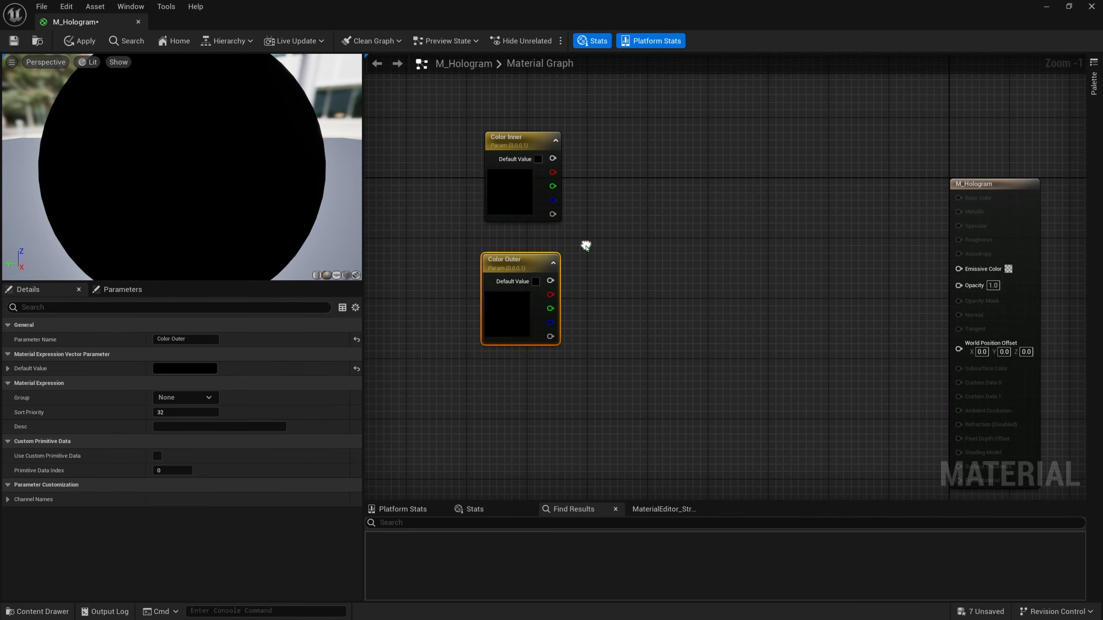
pyautogui.doubleClick(492, 212)
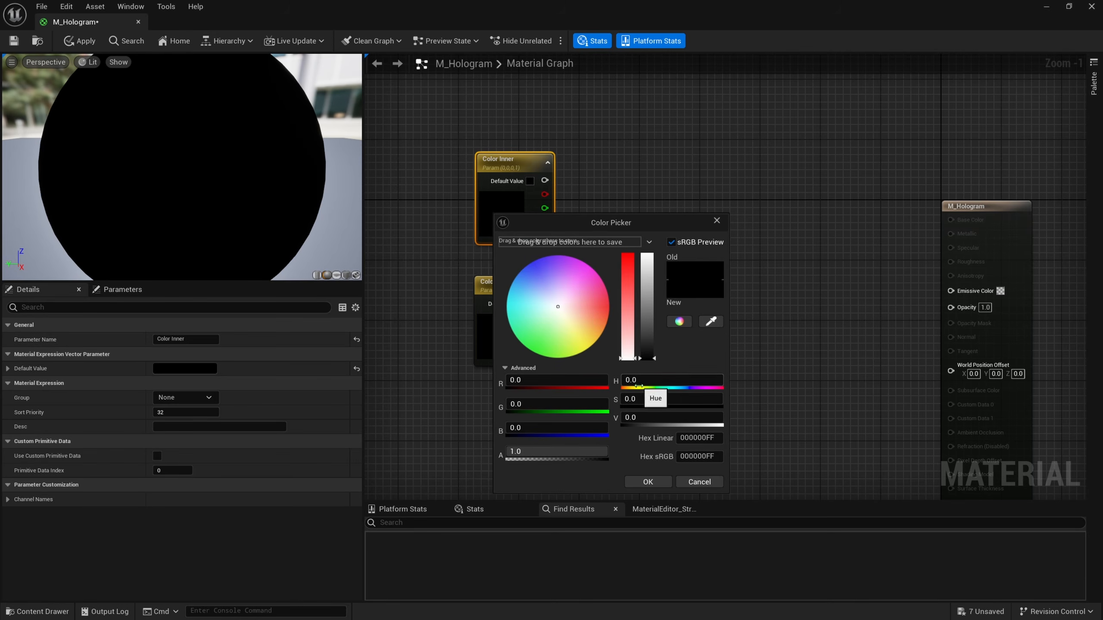
pyautogui.moveTo(586, 322); pyautogui.dragTo(643, 307)
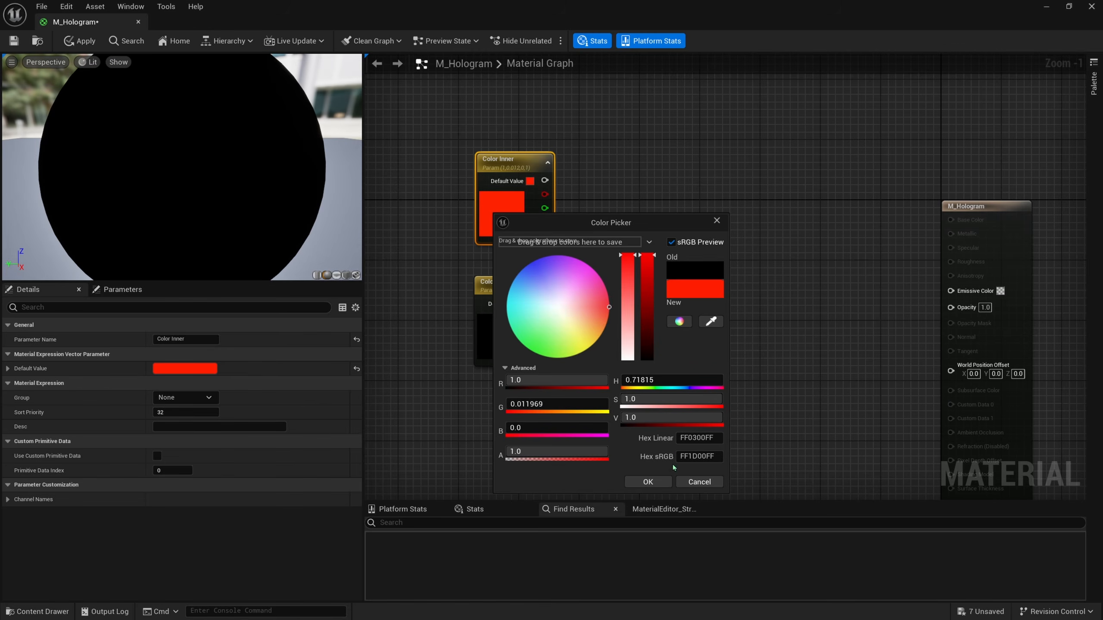
pyautogui.click(664, 482)
# Set the Color Outer vector parameter's default color to yellow-orange, about hex sRGB FFBC00.
pyautogui.doubleClick(496, 343)
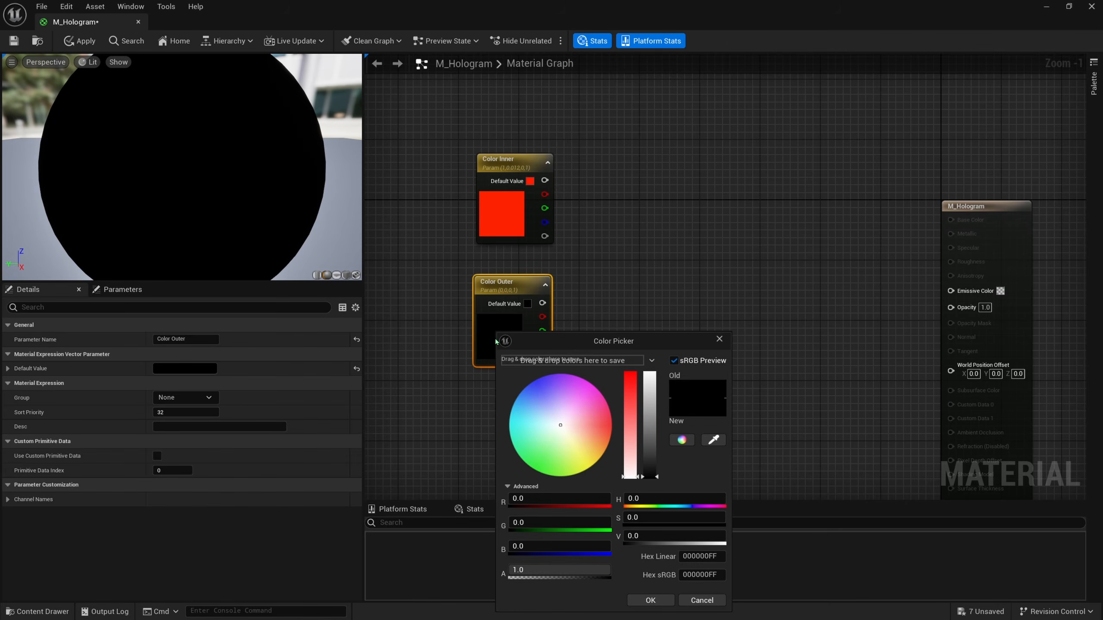
pyautogui.click(602, 451)
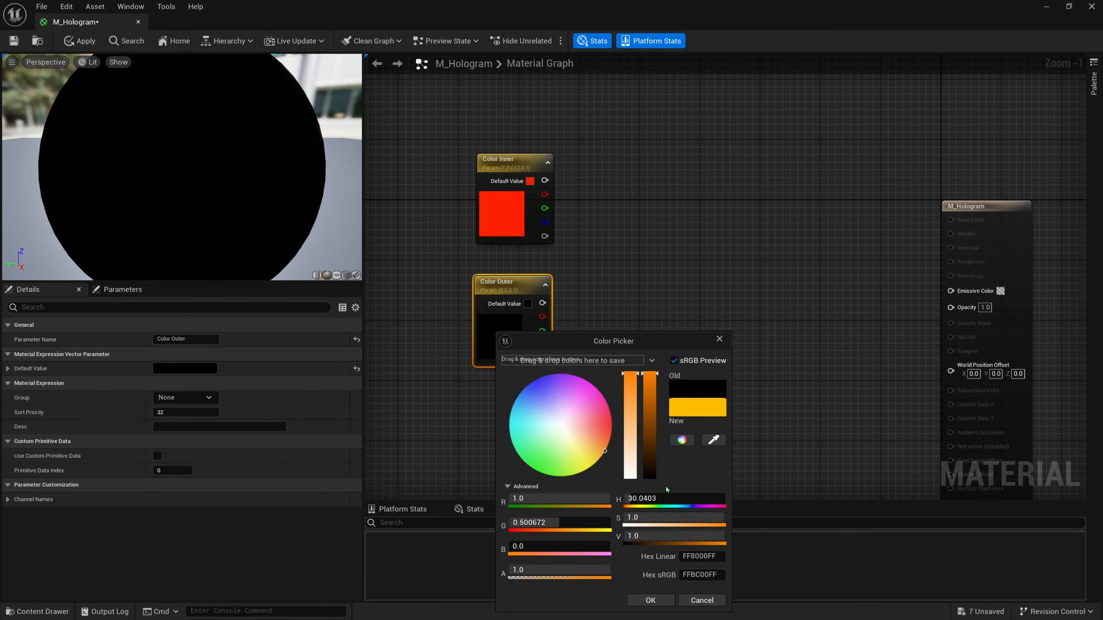
pyautogui.click(652, 600)
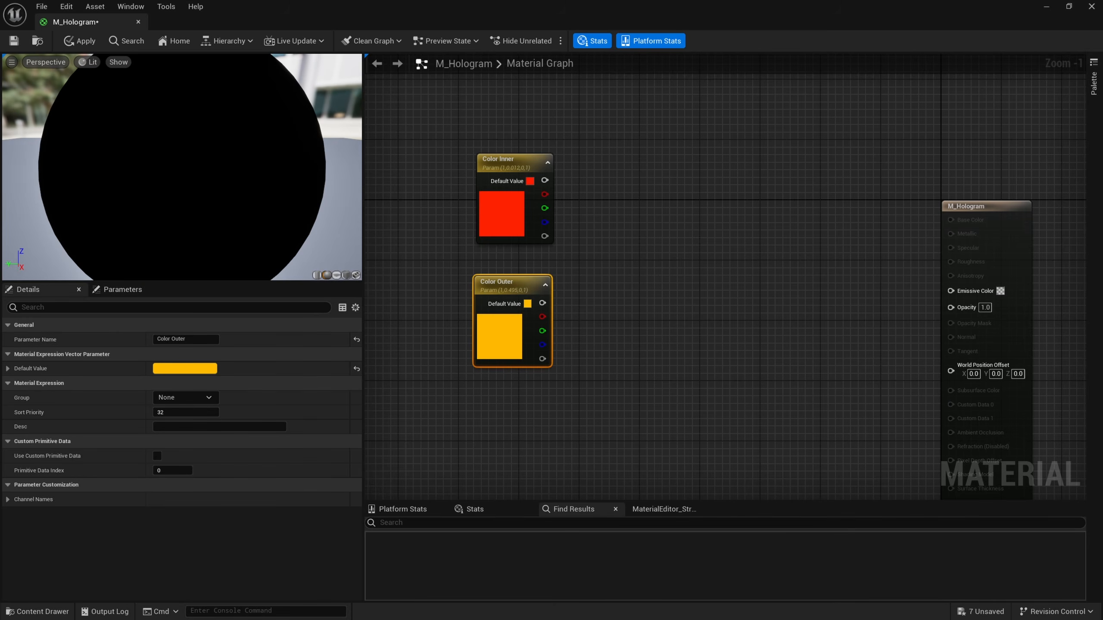
# Add a scalar parameter named Color Inner beside the color parameters and set its default value to 1.0.
pyautogui.moveTo(572, 309); pyautogui.dragTo(593, 324, button='right')
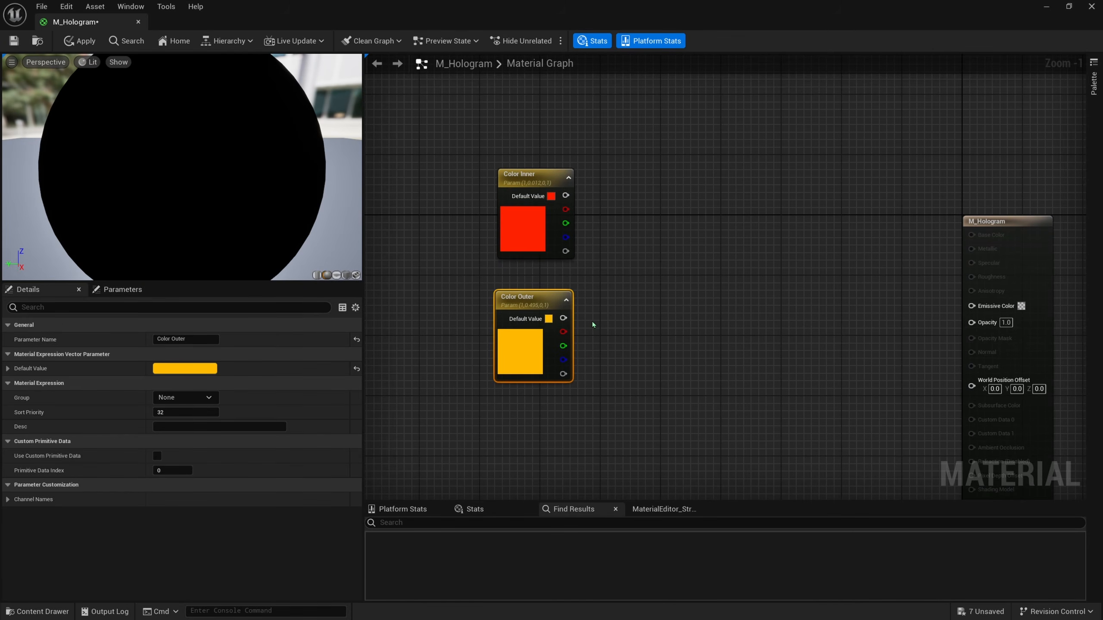
pyautogui.click(621, 274)
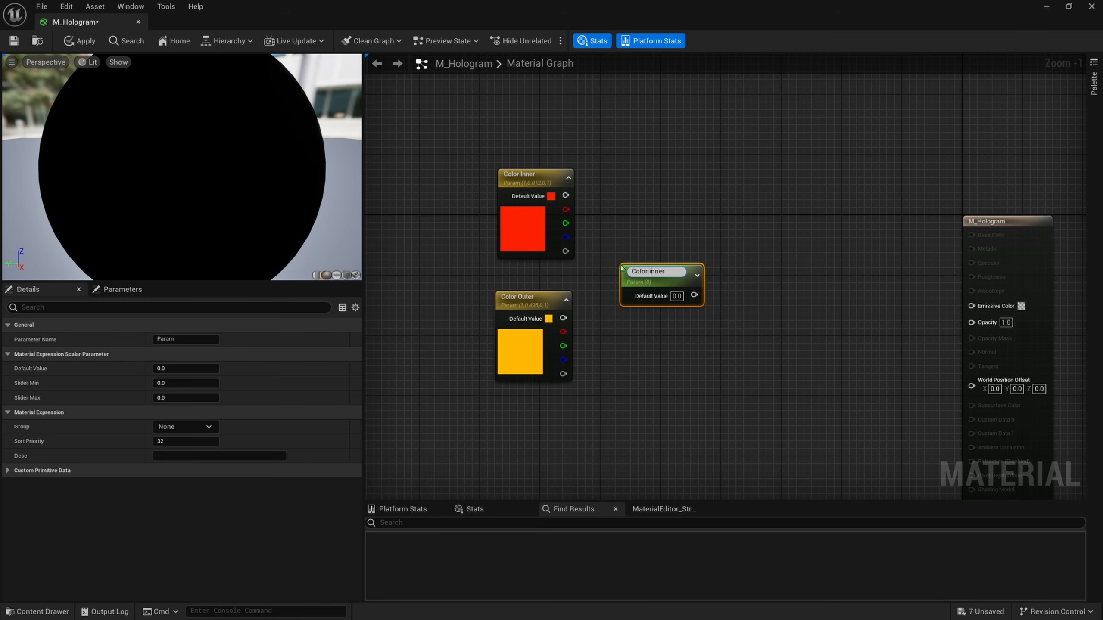
pyautogui.press('Return')
pyautogui.moveTo(648, 277); pyautogui.dragTo(628, 259)
pyautogui.click(659, 274)
pyautogui.write('0.1')
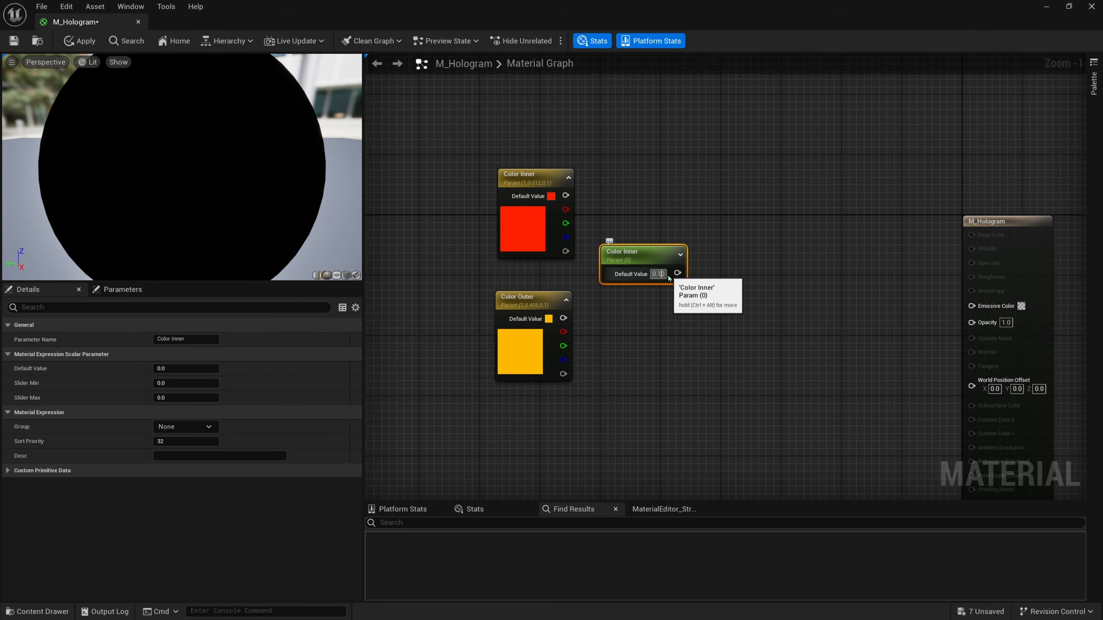
pyautogui.write('1')
pyautogui.click(707, 259)
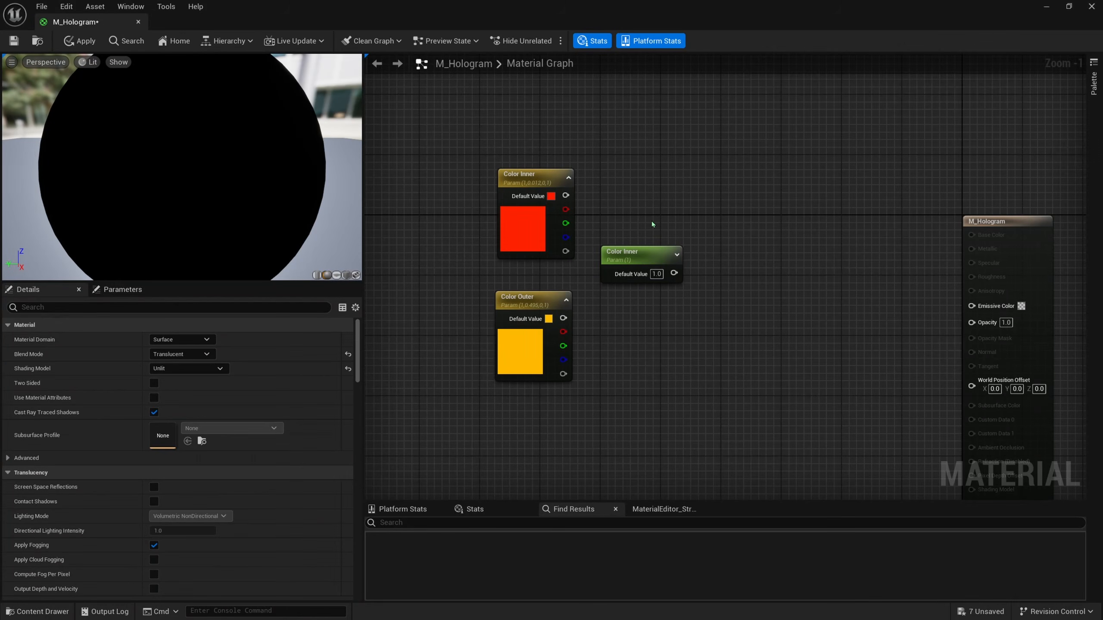
# Duplicate the Color Inner scalar parameter beside Color Outer, rename the copy Color Outer and set its default value to 100.
pyautogui.click(645, 254)
pyautogui.hotkey('ctrl', 'd')
pyautogui.moveTo(630, 349); pyautogui.dragTo(607, 364)
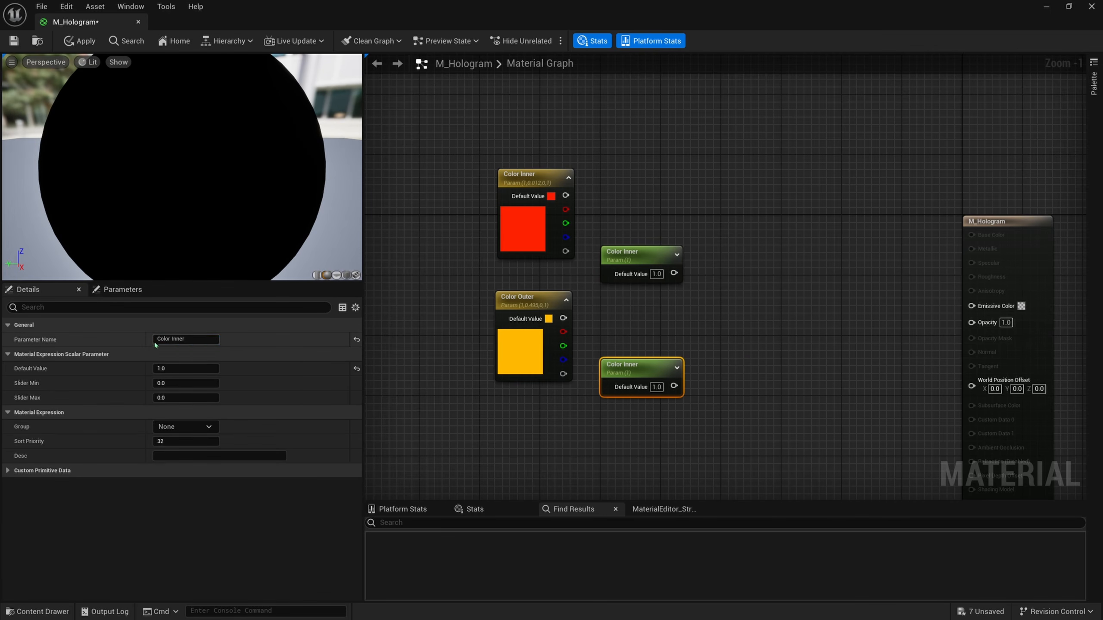
pyautogui.moveTo(172, 339); pyautogui.dragTo(201, 349)
pyautogui.click(199, 368)
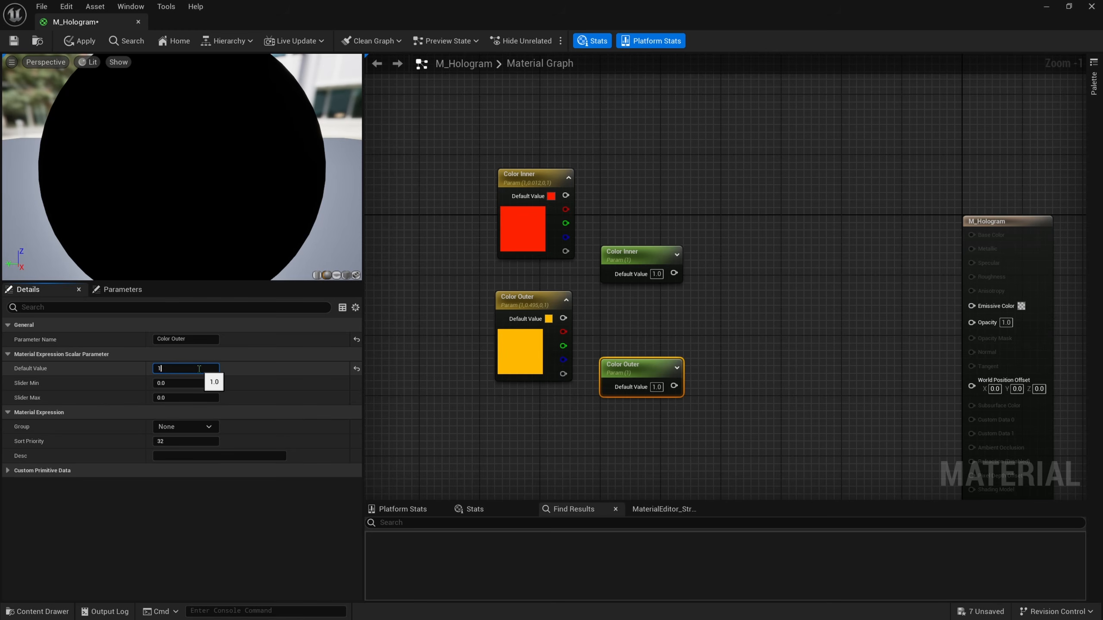
pyautogui.write('100')
pyautogui.press('Return')
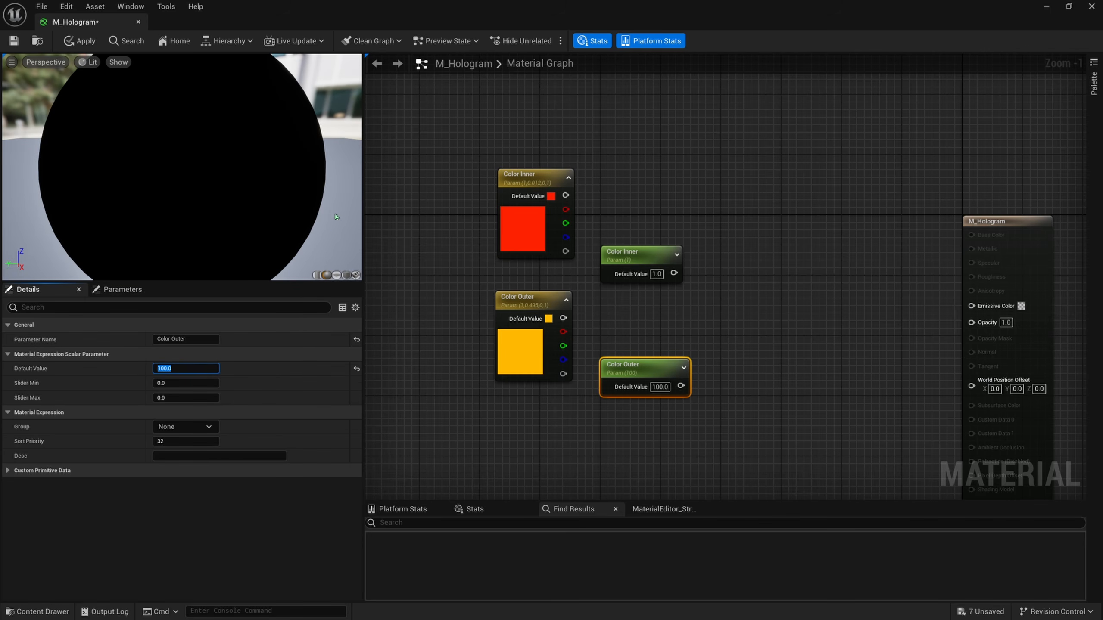
# Add a Multiply node taking the Color Inner vector as A and the Color Inner scalar as B, and move the scalar node up beside them.
pyautogui.moveTo(773, 333); pyautogui.dragTo(733, 296, button='right')
pyautogui.moveTo(662, 218); pyautogui.dragTo(638, 356, button='right')
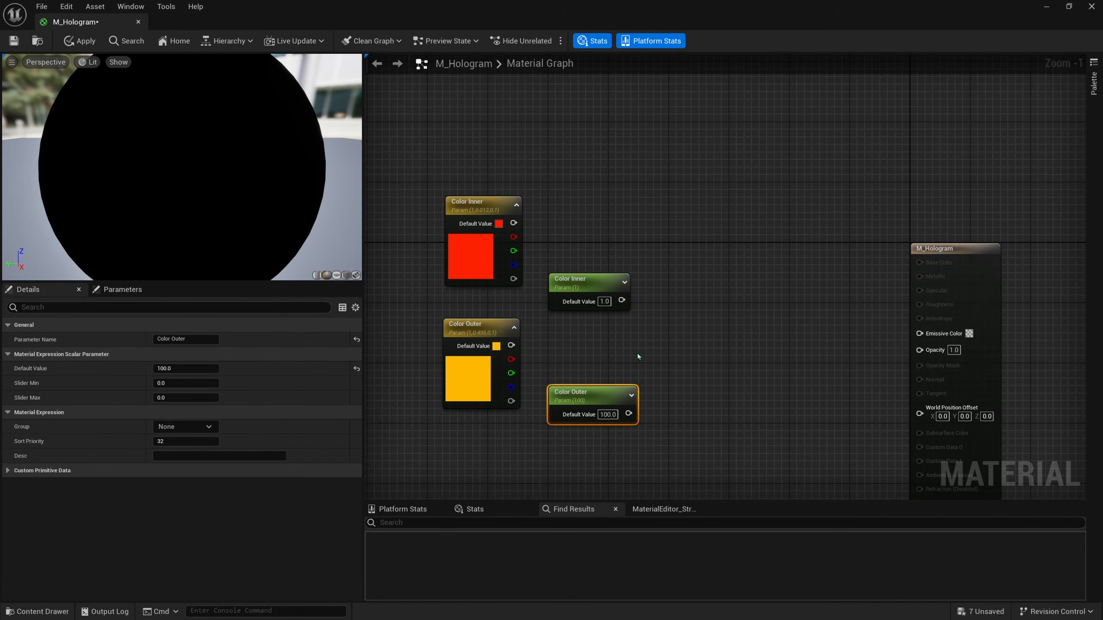
pyautogui.click(549, 361)
pyautogui.click(664, 226)
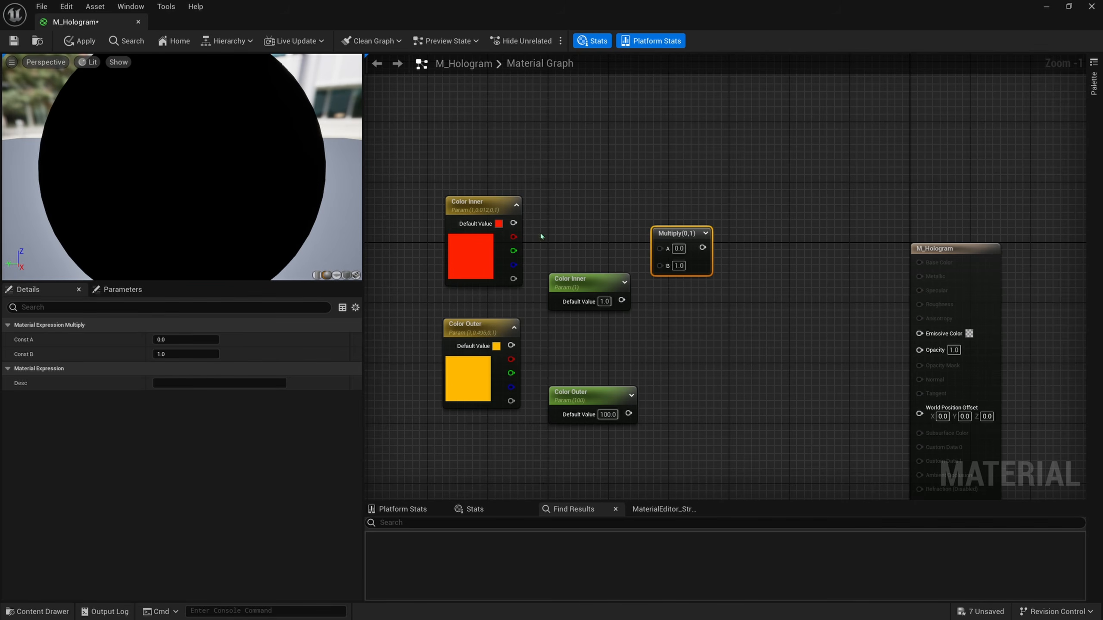
pyautogui.moveTo(514, 223); pyautogui.dragTo(674, 215)
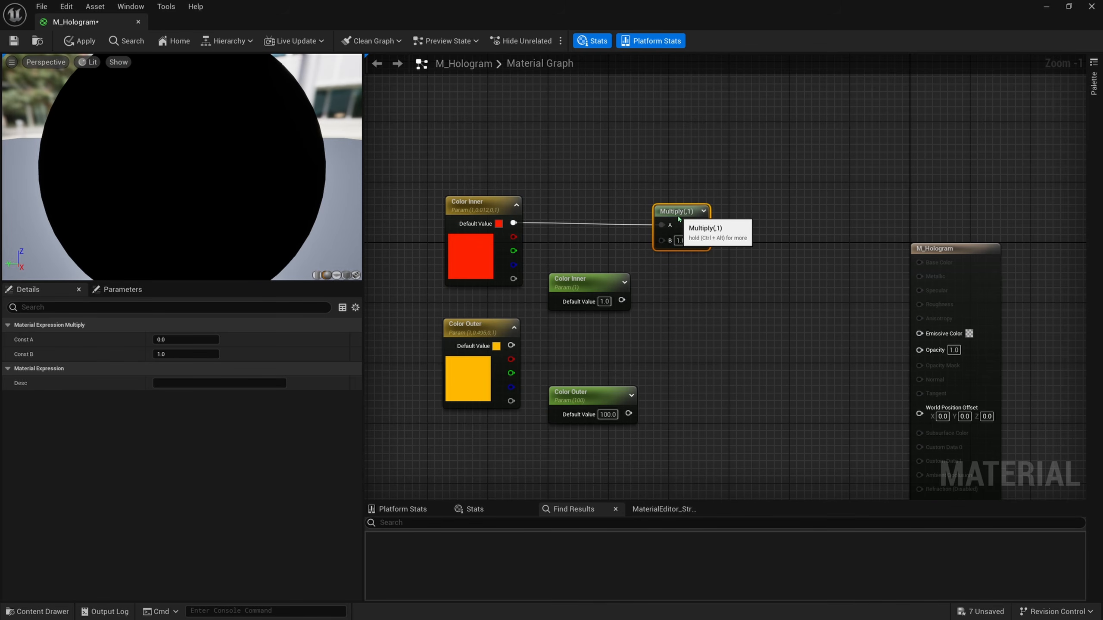
pyautogui.moveTo(622, 300); pyautogui.dragTo(661, 239)
pyautogui.moveTo(593, 281); pyautogui.dragTo(585, 243)
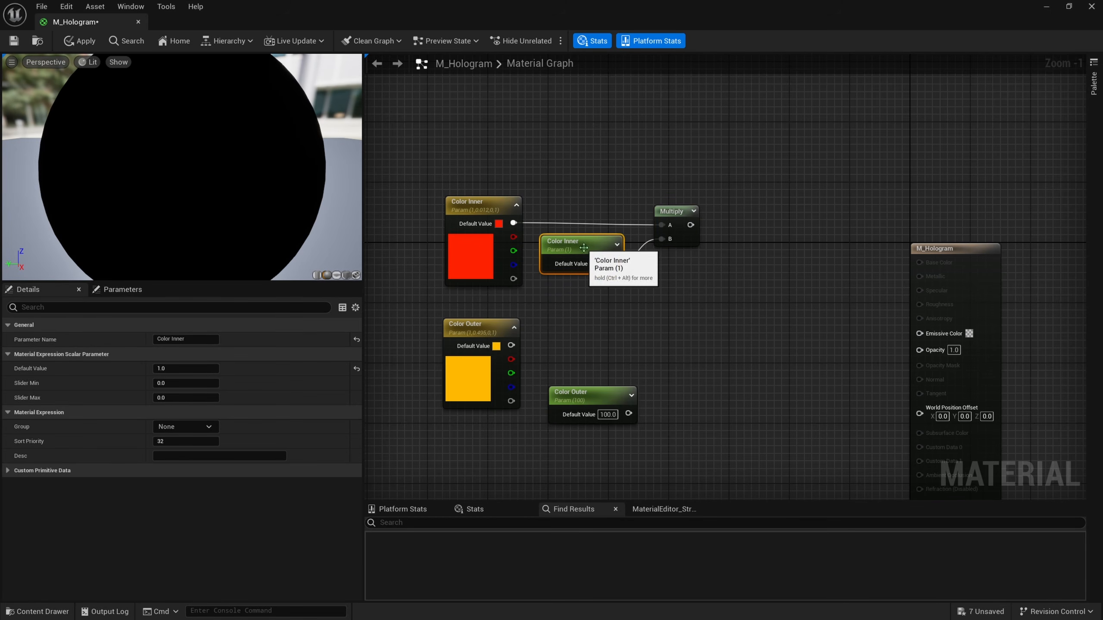
# Duplicate the Multiply node for the outer color, feeding it the Color Outer vector as A and Color Outer scalar as B, and align the nodes.
pyautogui.click(675, 212)
pyautogui.hotkey('ctrl', 'c')
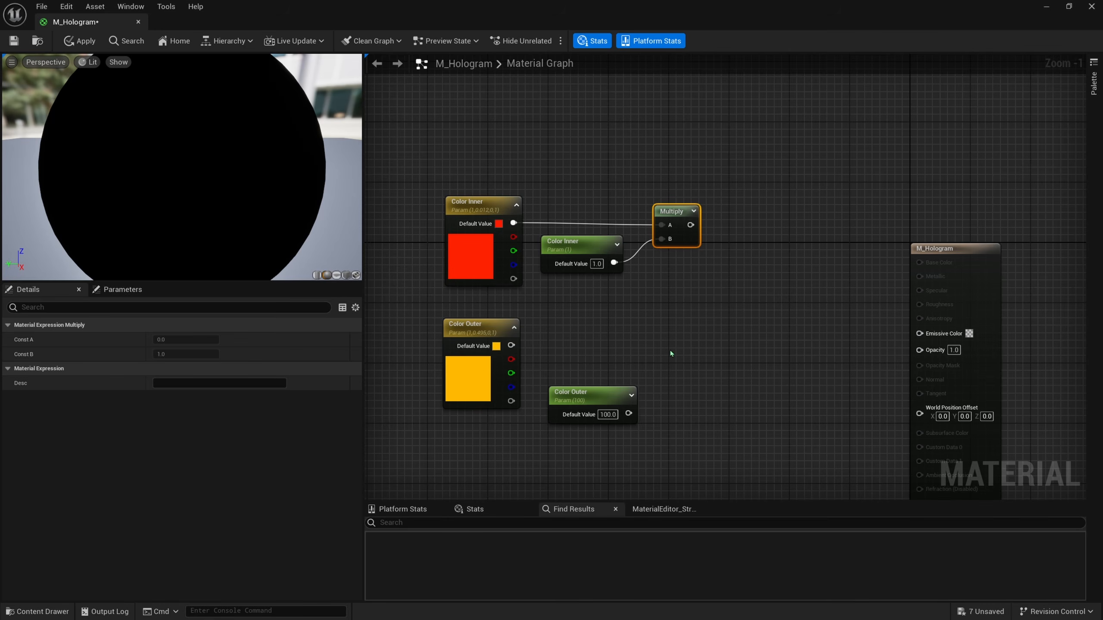
pyautogui.hotkey('ctrl', 'v')
pyautogui.moveTo(511, 346); pyautogui.dragTo(626, 415)
pyautogui.moveTo(590, 393); pyautogui.dragTo(582, 377)
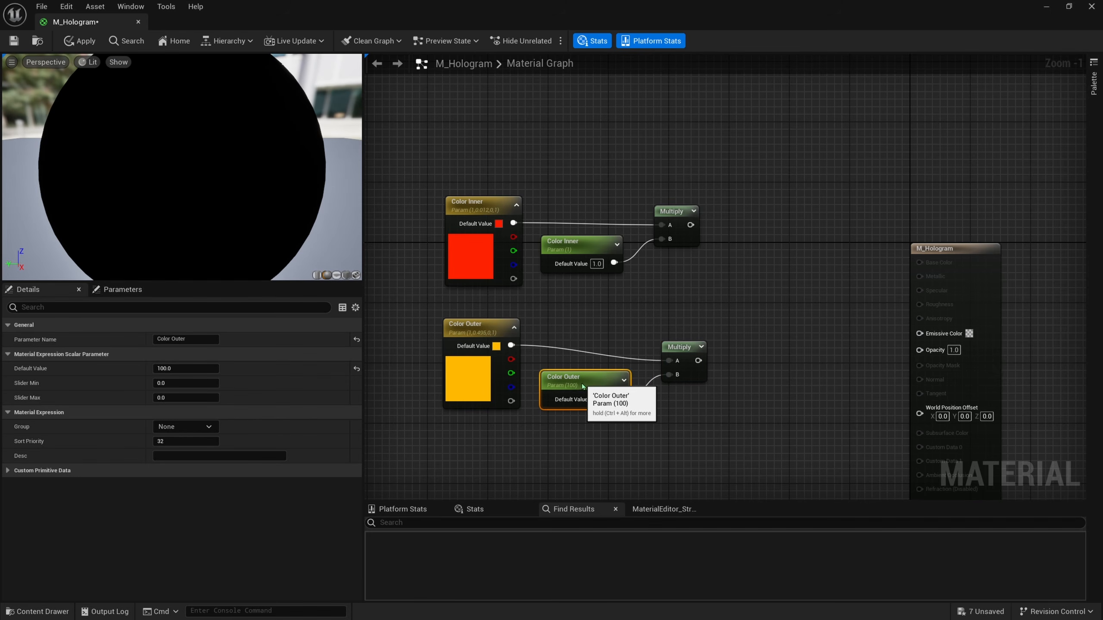
pyautogui.moveTo(688, 347); pyautogui.dragTo(680, 331)
# Move all Color Inner and Color Outer nodes with their Multiply nodes farther away from the M_Hologram output node.
pyautogui.moveTo(686, 305); pyautogui.dragTo(757, 275, button='right')
pyautogui.moveTo(815, 205); pyautogui.dragTo(573, 404)
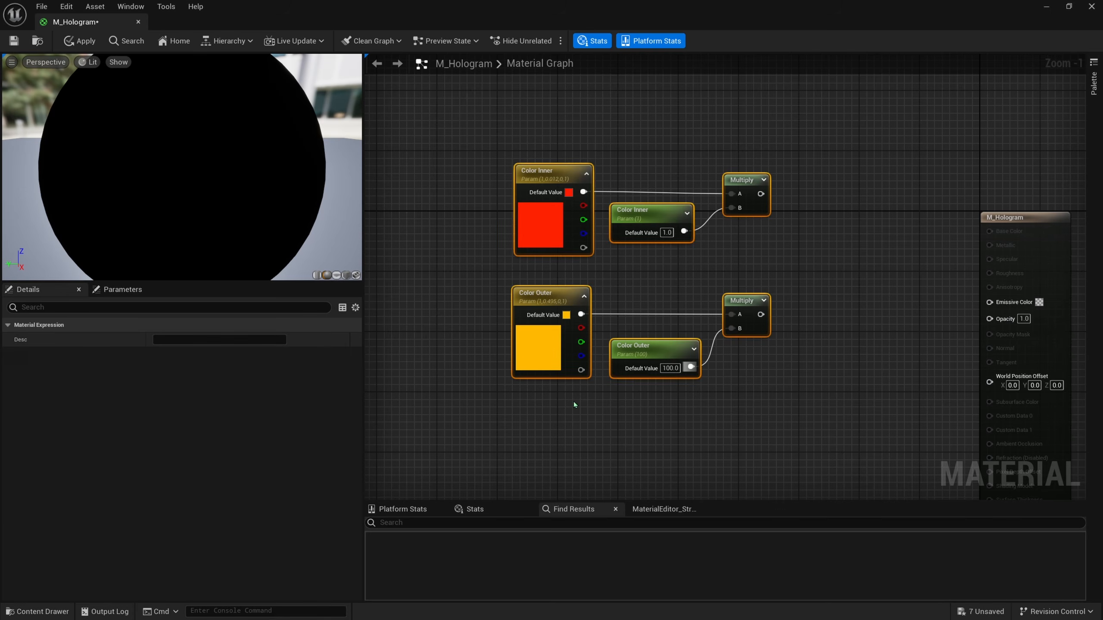
pyautogui.moveTo(573, 404); pyautogui.dragTo(836, 381, button='right')
pyautogui.moveTo(814, 332); pyautogui.dragTo(584, 292)
pyautogui.moveTo(584, 294); pyautogui.dragTo(615, 338, button='right')
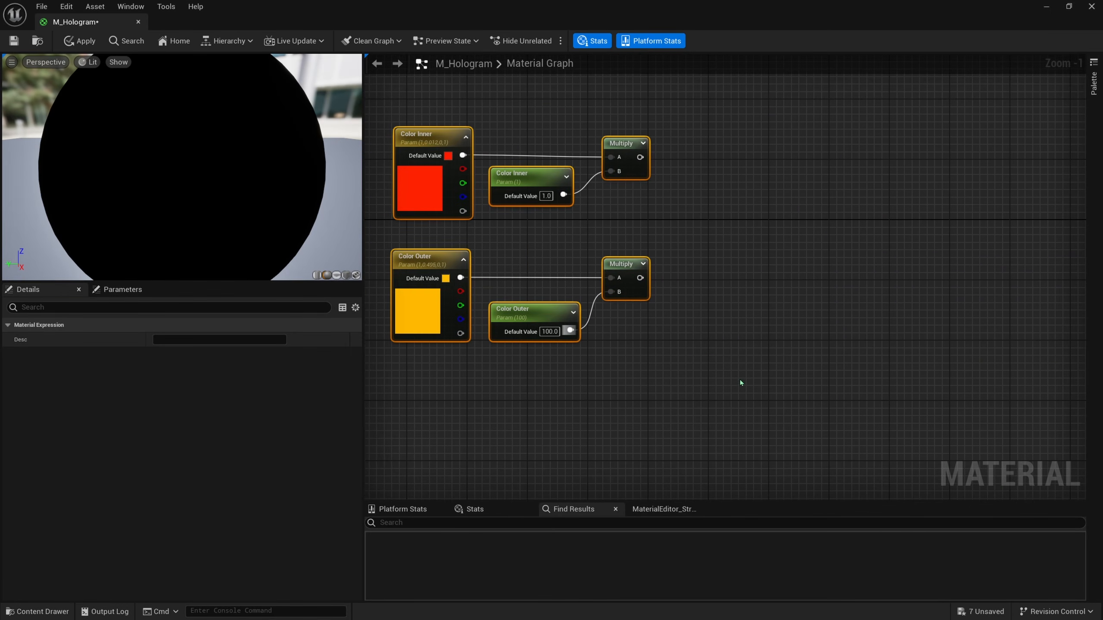
# Add a Lerp node, connecting the Color Inner Multiply to A and the Color Outer Multiply to B.
pyautogui.press('l')
pyautogui.click(768, 390)
pyautogui.moveTo(852, 436); pyautogui.dragTo(846, 379, button='right')
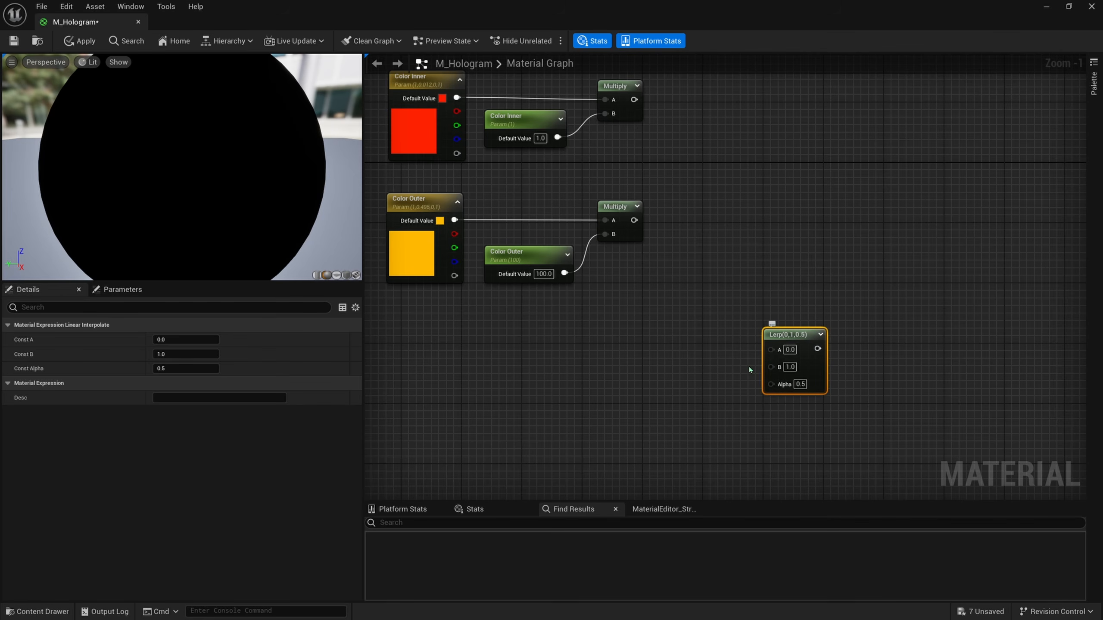
pyautogui.moveTo(634, 99); pyautogui.dragTo(768, 340)
pyautogui.moveTo(634, 220); pyautogui.dragTo(694, 433)
# Add a Fresnel node below the Color Outer nodes.
pyautogui.moveTo(597, 397); pyautogui.dragTo(655, 377, button='right')
pyautogui.moveTo(511, 365); pyautogui.dragTo(666, 374, button='right')
pyautogui.rightClick(626, 393)
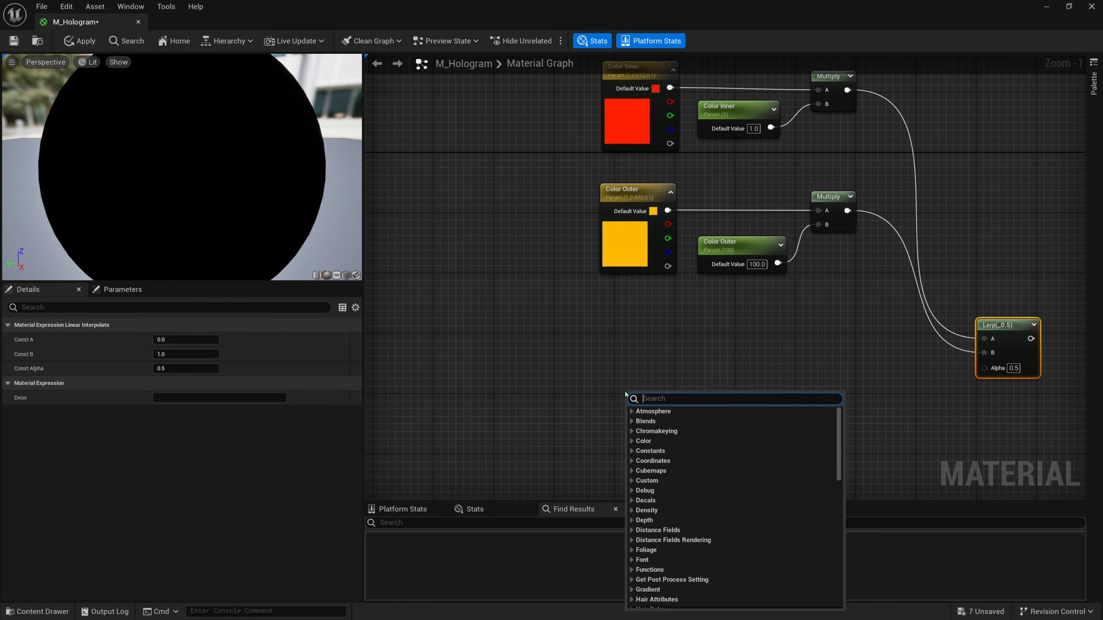
pyautogui.write('fresnel')
pyautogui.press('Return')
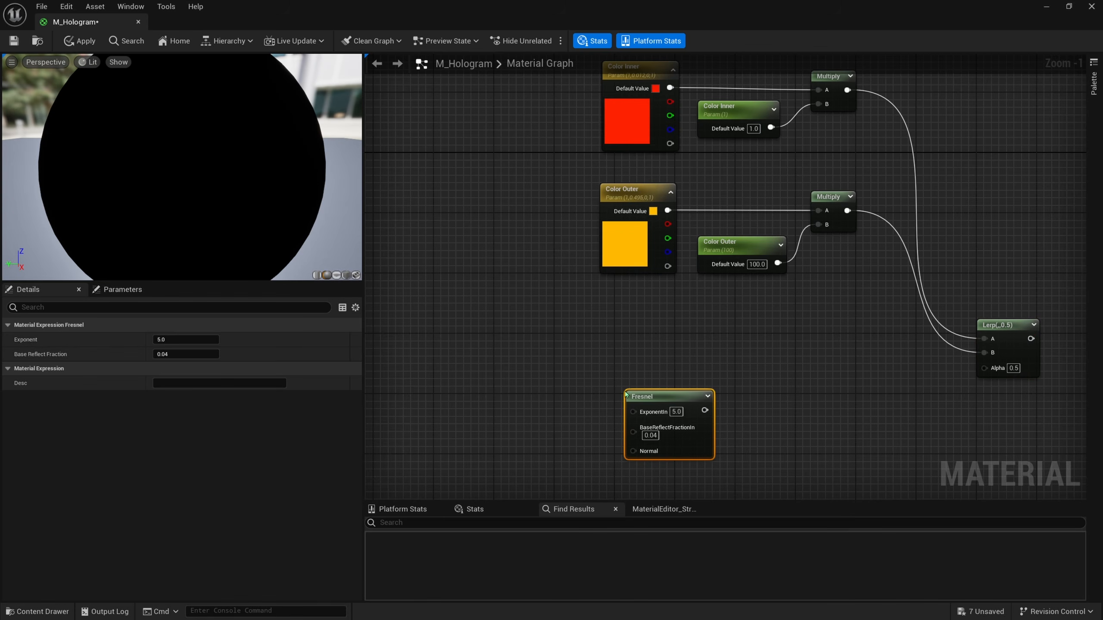
# Connect the Fresnel output to the material's Emissive Color and inspect the shading on the preview sphere.
pyautogui.moveTo(720, 400); pyautogui.dragTo(579, 319, button='right')
pyautogui.moveTo(628, 350); pyautogui.dragTo(562, 337, button='right')
pyautogui.scroll(-1, 561, 337)
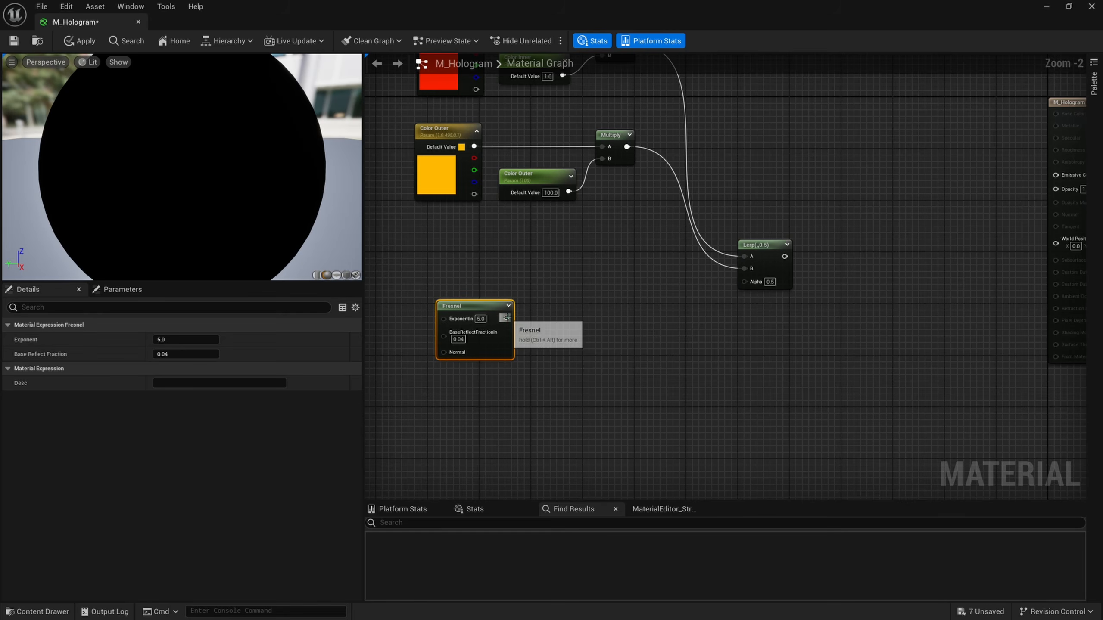
pyautogui.moveTo(507, 318); pyautogui.dragTo(930, 182)
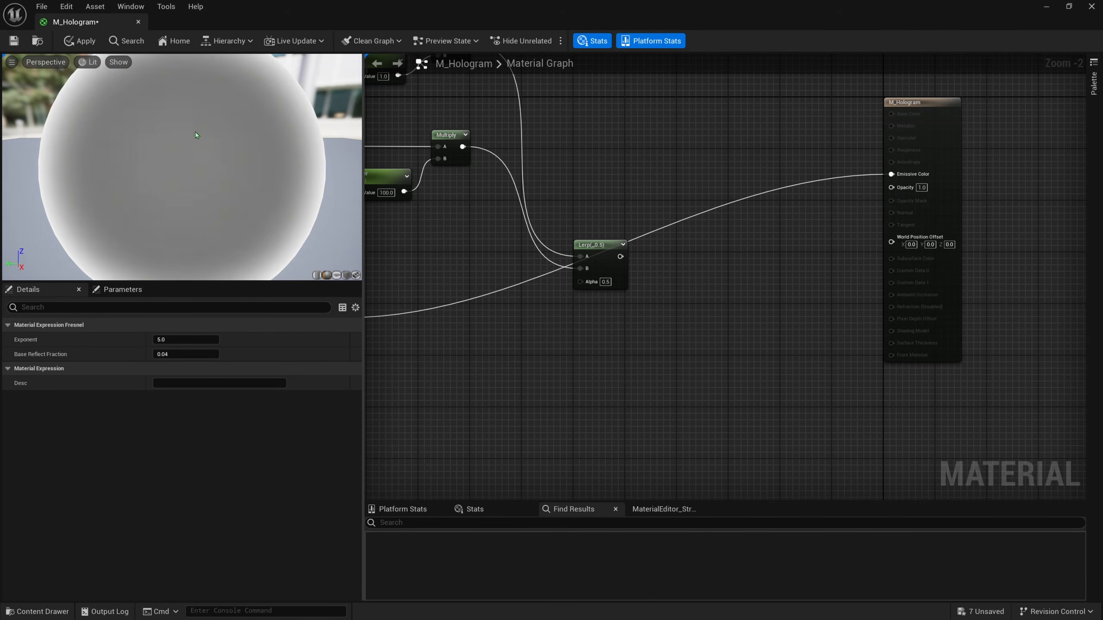
pyautogui.scroll(-3, 195, 135)
pyautogui.moveTo(231, 118); pyautogui.dragTo(169, 173)
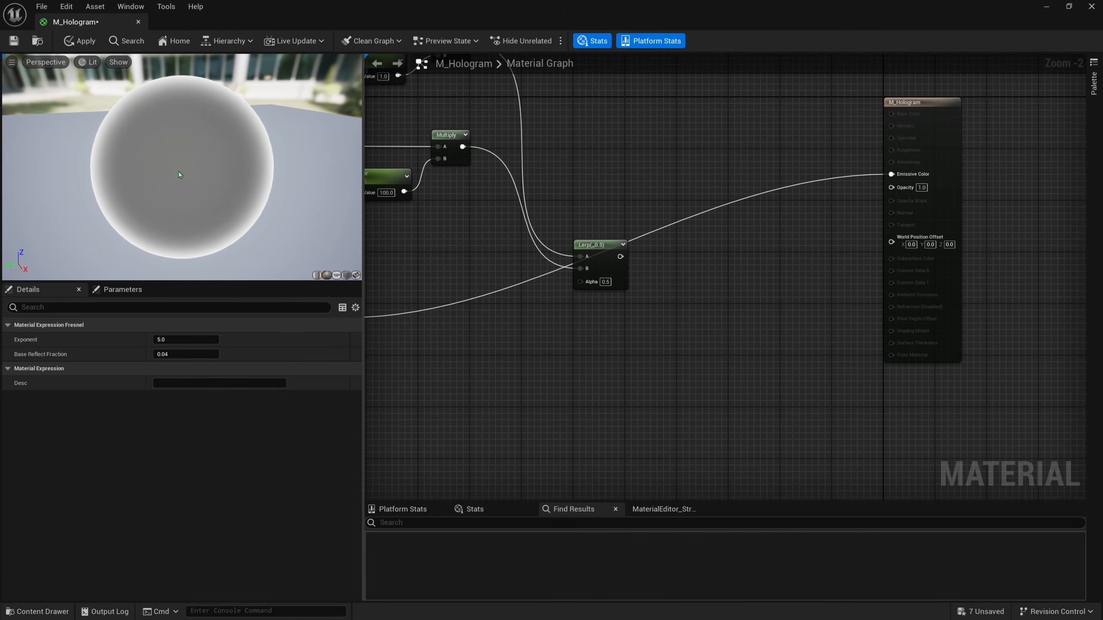
# Examine the Color Inner and Color Outer node groups against the Fresnel shading on the preview sphere.
pyautogui.moveTo(499, 250); pyautogui.dragTo(612, 235, button='right')
pyautogui.moveTo(450, 308); pyautogui.dragTo(494, 359)
pyautogui.click(495, 258)
pyautogui.moveTo(497, 233); pyautogui.dragTo(510, 371, button='right')
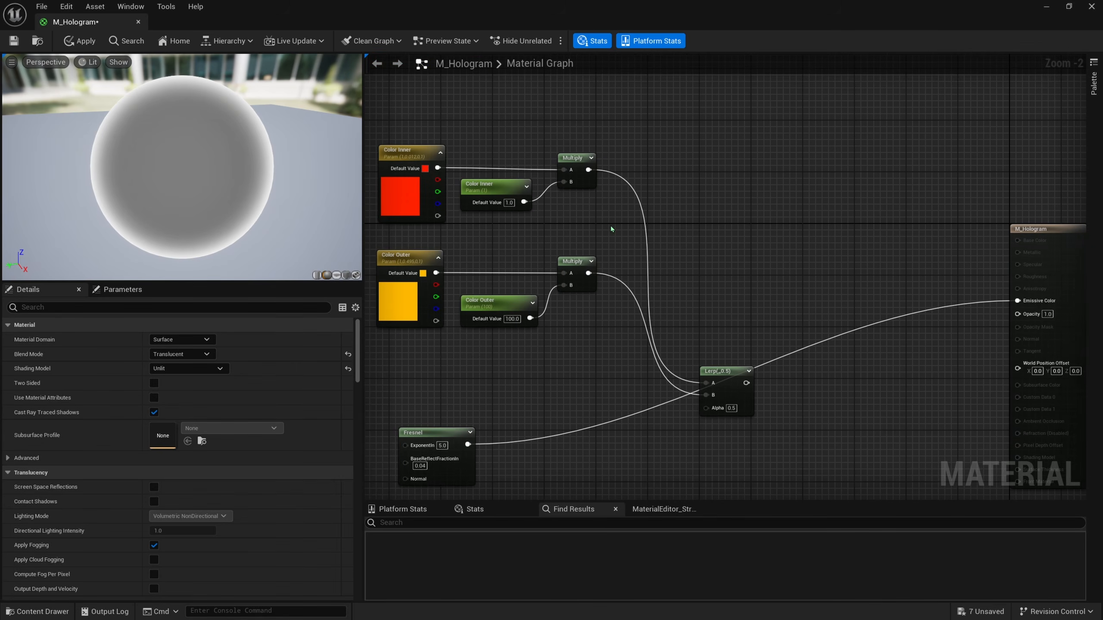
pyautogui.moveTo(611, 225); pyautogui.dragTo(423, 169)
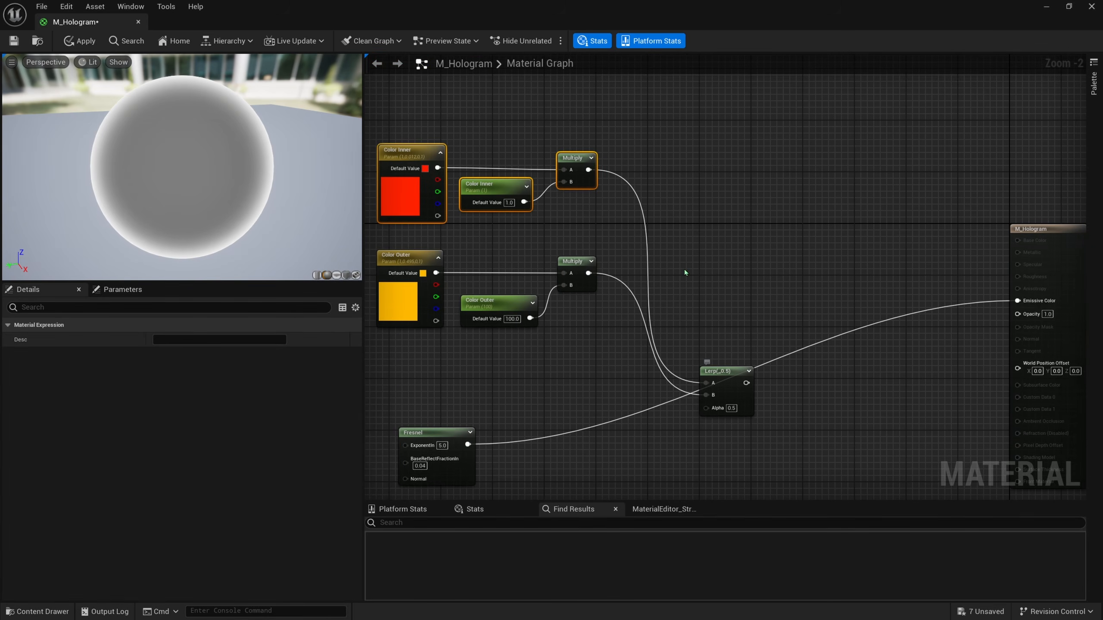
pyautogui.moveTo(578, 350); pyautogui.dragTo(615, 315, button='right')
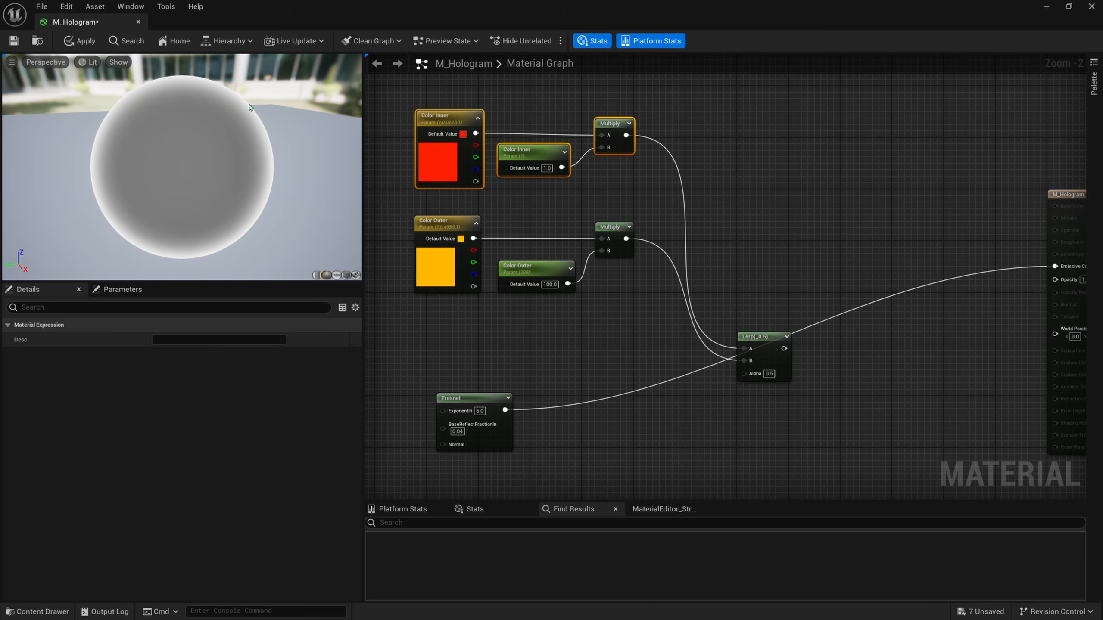
pyautogui.moveTo(551, 358); pyautogui.dragTo(500, 276, button='right')
pyautogui.moveTo(536, 233); pyautogui.dragTo(562, 278, button='right')
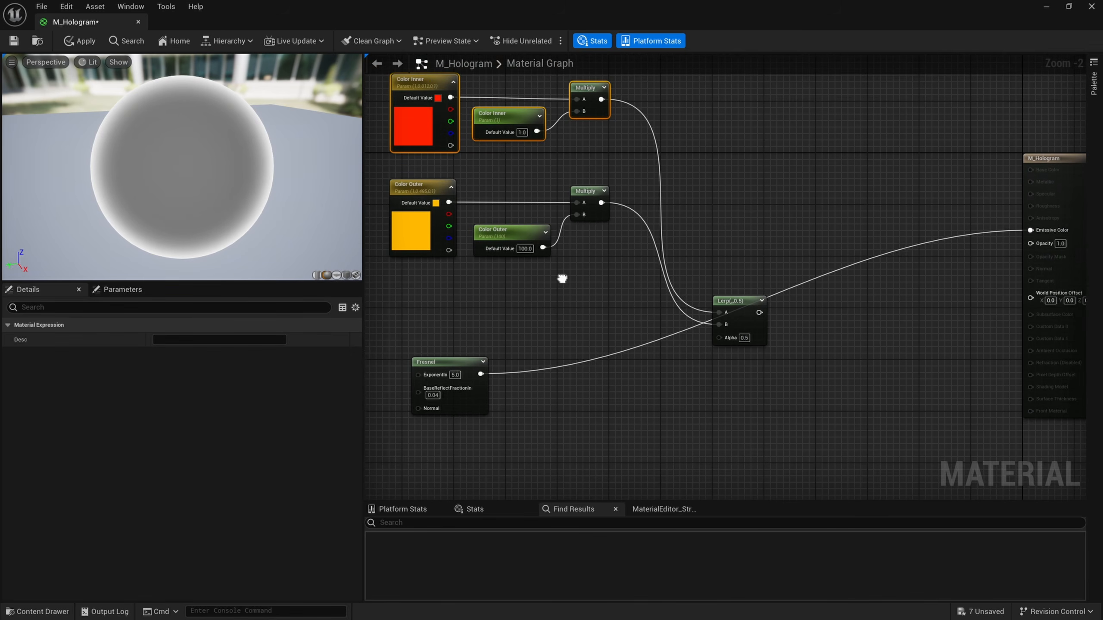
pyautogui.moveTo(611, 262); pyautogui.dragTo(408, 185)
pyautogui.moveTo(581, 310); pyautogui.dragTo(498, 311, button='right')
# Disconnect the Fresnel node from Emissive Color and reposition it below the Color Outer nodes.
pyautogui.keyDown('alt'); pyautogui.click(867, 202); pyautogui.keyUp('alt')
pyautogui.moveTo(369, 354); pyautogui.dragTo(671, 300, button='right')
pyautogui.scroll(2, 621, 316)
pyautogui.moveTo(608, 242); pyautogui.dragTo(581, 314)
pyautogui.moveTo(608, 280); pyautogui.dragTo(595, 284)
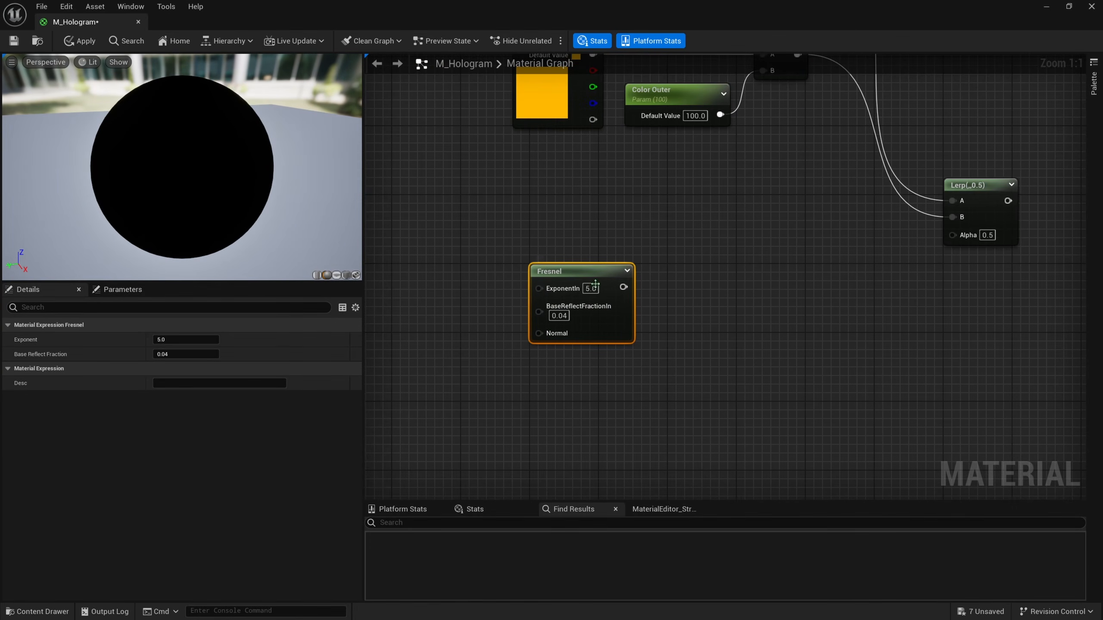
# Add a scalar parameter named Color Fresnel with default value 1.0 and connect it to the Fresnel node's ExponentIn.
pyautogui.moveTo(527, 316); pyautogui.dragTo(596, 313, button='right')
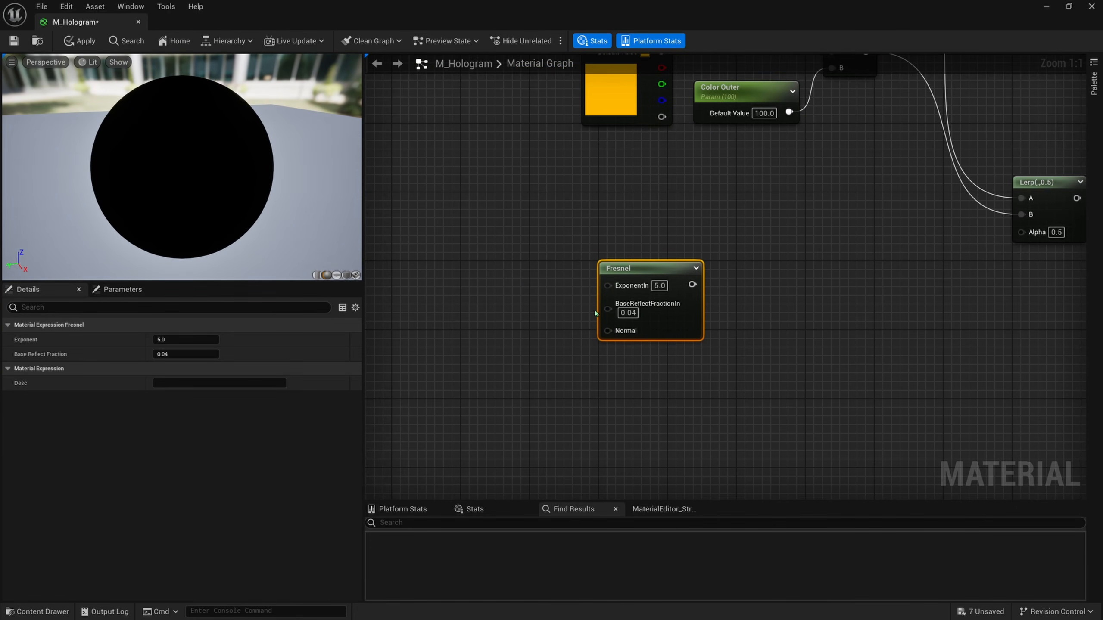
pyautogui.click(462, 288)
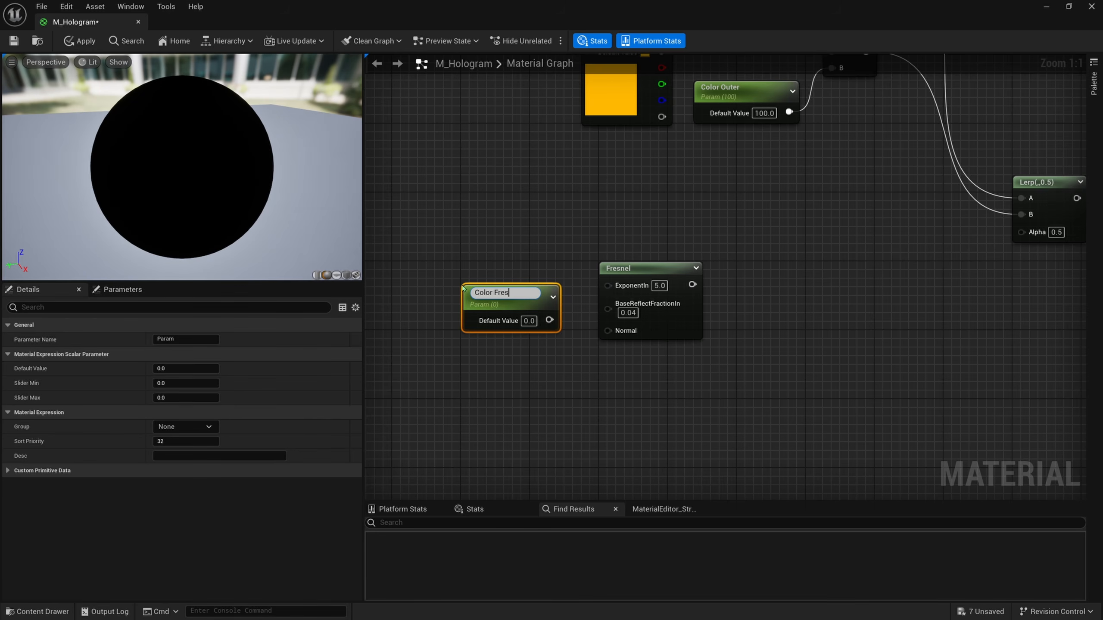
pyautogui.press('Return')
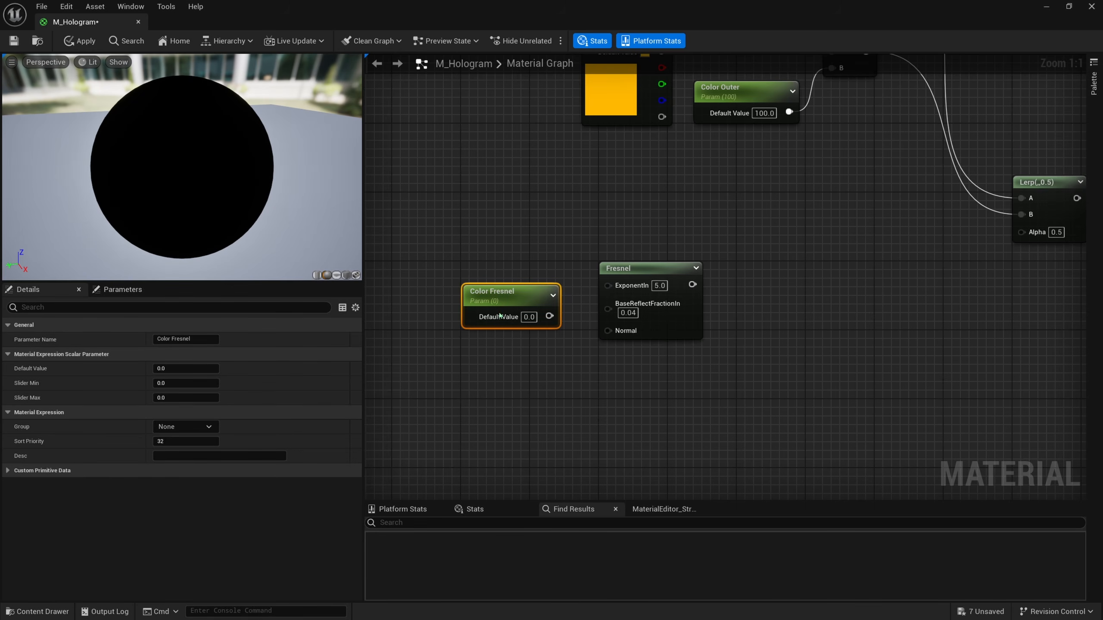
pyautogui.press('Return')
pyautogui.moveTo(515, 307); pyautogui.dragTo(608, 285)
# Add a Power node taking the Fresnel output as its Base.
pyautogui.moveTo(703, 355); pyautogui.dragTo(581, 362, button='right')
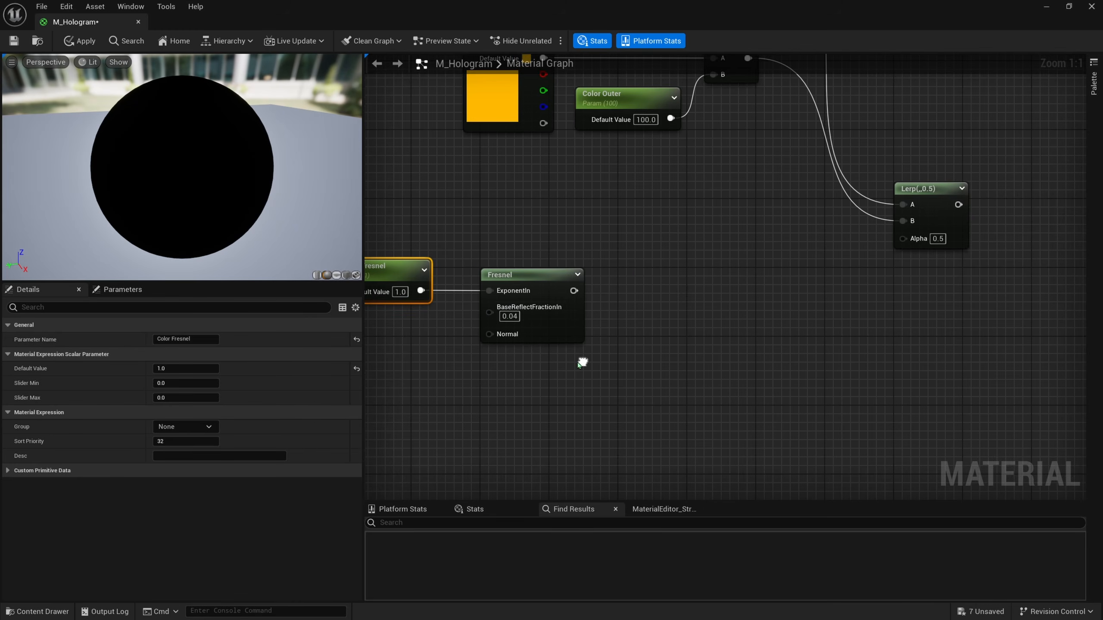
pyautogui.moveTo(570, 290); pyautogui.dragTo(645, 283)
pyautogui.write('power')
pyautogui.press('Return')
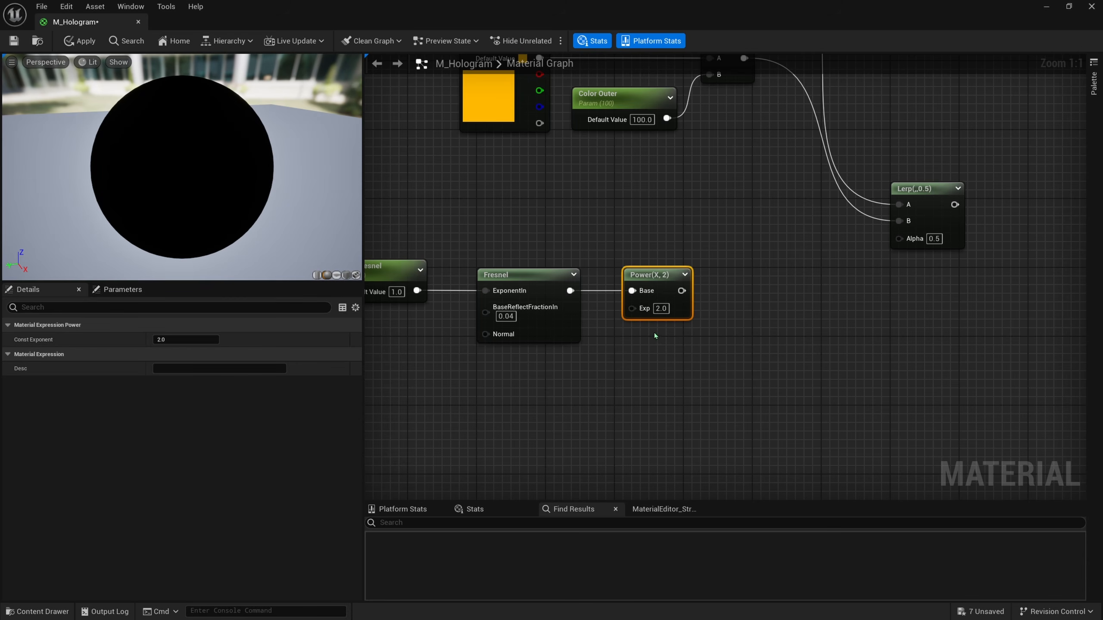
# Move the Color Fresnel, Fresnel and Power nodes together farther away from the Lerp node.
pyautogui.moveTo(656, 339); pyautogui.dragTo(376, 218)
pyautogui.moveTo(508, 350); pyautogui.dragTo(670, 354, button='right')
pyautogui.moveTo(734, 341); pyautogui.dragTo(606, 322)
pyautogui.moveTo(731, 336); pyautogui.dragTo(585, 366, button='right')
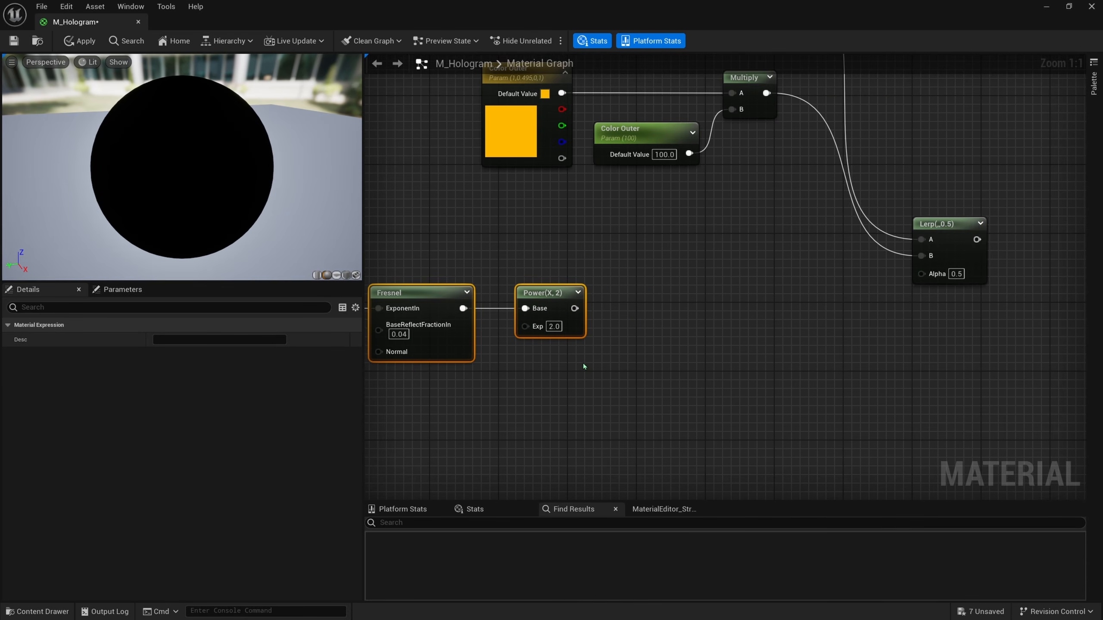
# Add a Multiply node taking the Power output as A and align it with the Power node.
pyautogui.moveTo(644, 325); pyautogui.dragTo(600, 334, button='right')
pyautogui.moveTo(531, 318); pyautogui.dragTo(602, 321)
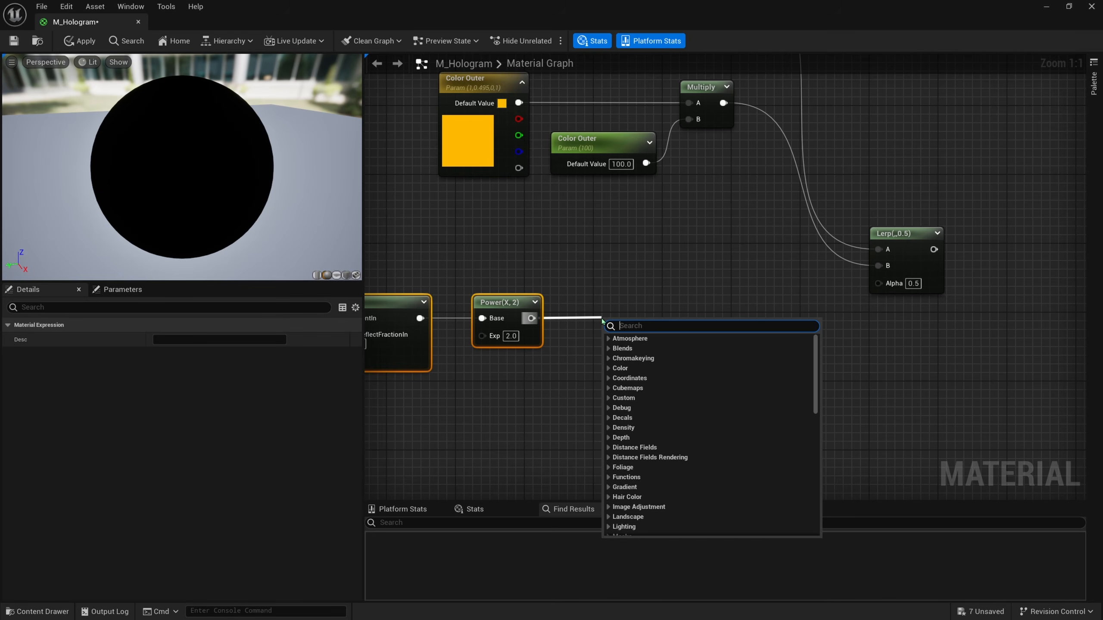
pyautogui.write('mult')
pyautogui.press('Return')
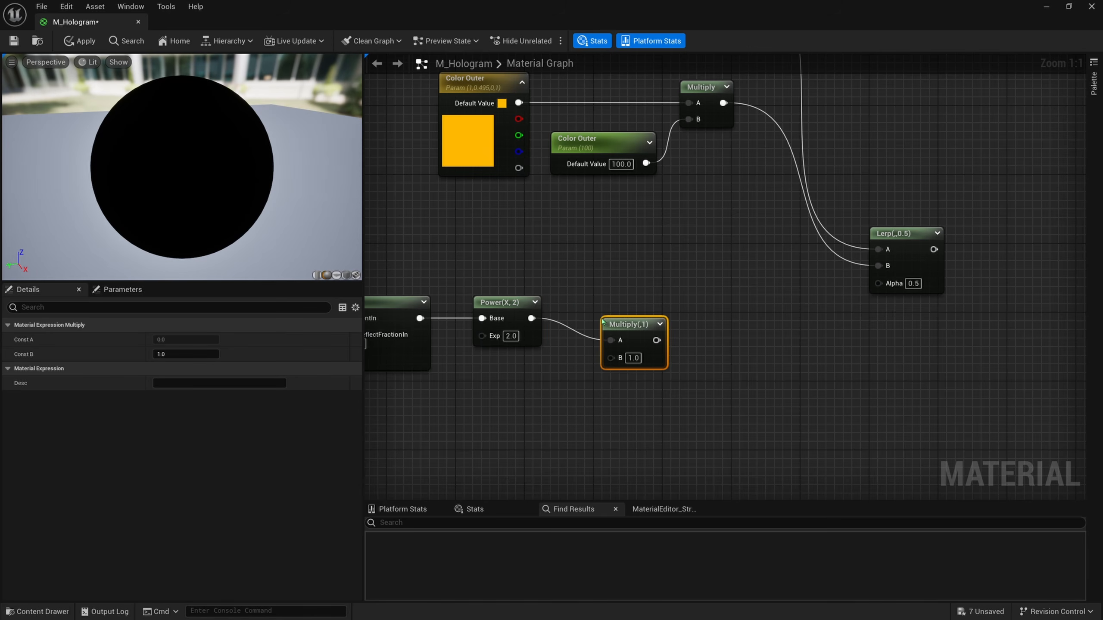
pyautogui.moveTo(602, 321); pyautogui.dragTo(455, 443)
pyautogui.click(743, 383)
# Add a Saturate node after the Fresnel chain's Multiply and connect its output to the Lerp's Alpha.
pyautogui.moveTo(743, 383); pyautogui.dragTo(641, 394, button='right')
pyautogui.moveTo(549, 367); pyautogui.dragTo(490, 384, button='right')
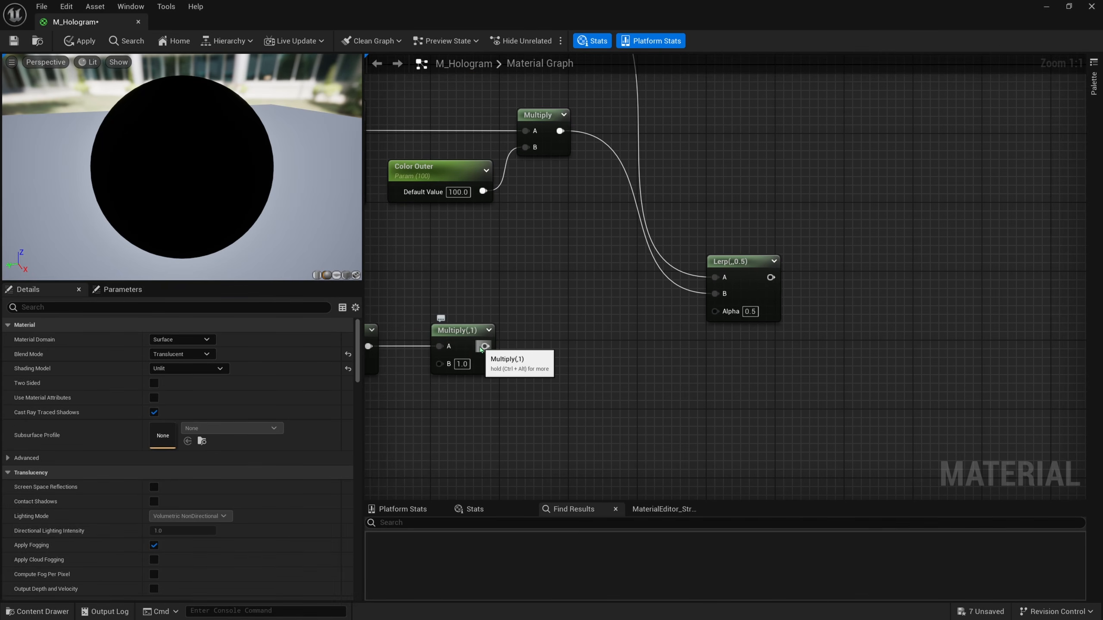
pyautogui.moveTo(485, 347); pyautogui.dragTo(564, 351)
pyautogui.write('sat')
pyautogui.press('Return')
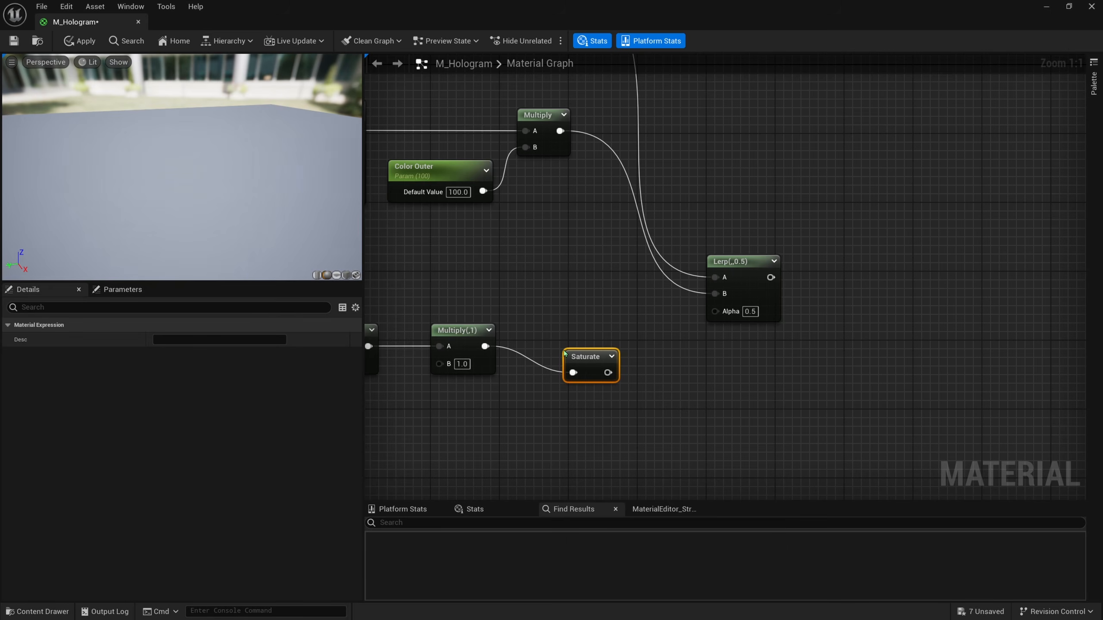
pyautogui.moveTo(576, 360); pyautogui.dragTo(540, 339)
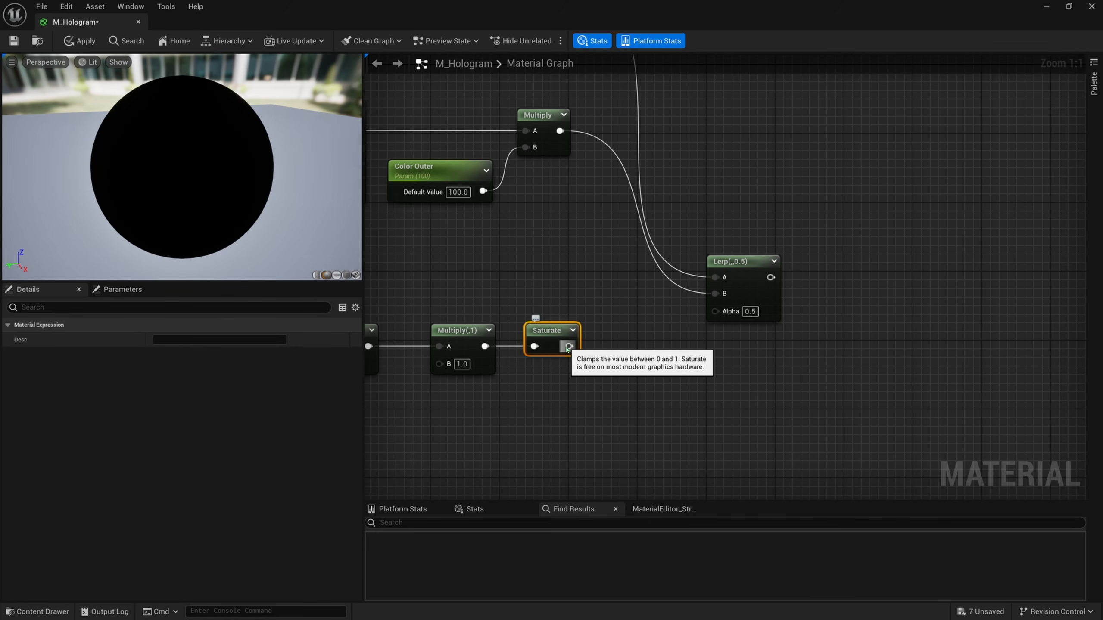
pyautogui.moveTo(568, 346); pyautogui.dragTo(716, 314)
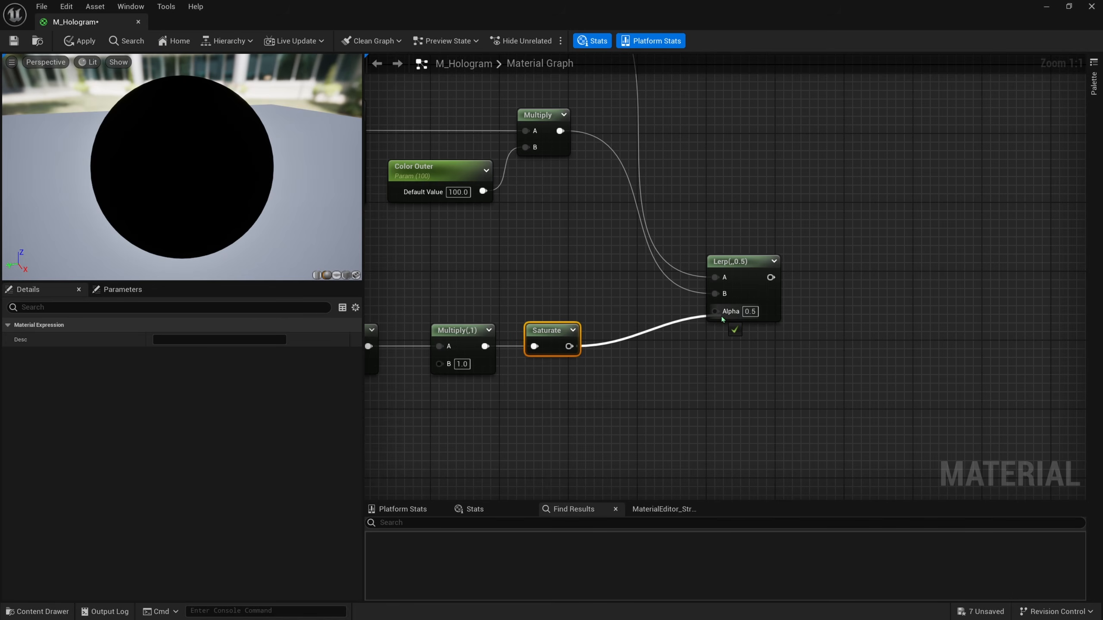
# Move the Lerp node up slightly and add a Divide node level with it, taking the Lerp output as A.
pyautogui.moveTo(547, 373); pyautogui.dragTo(536, 405, button='right')
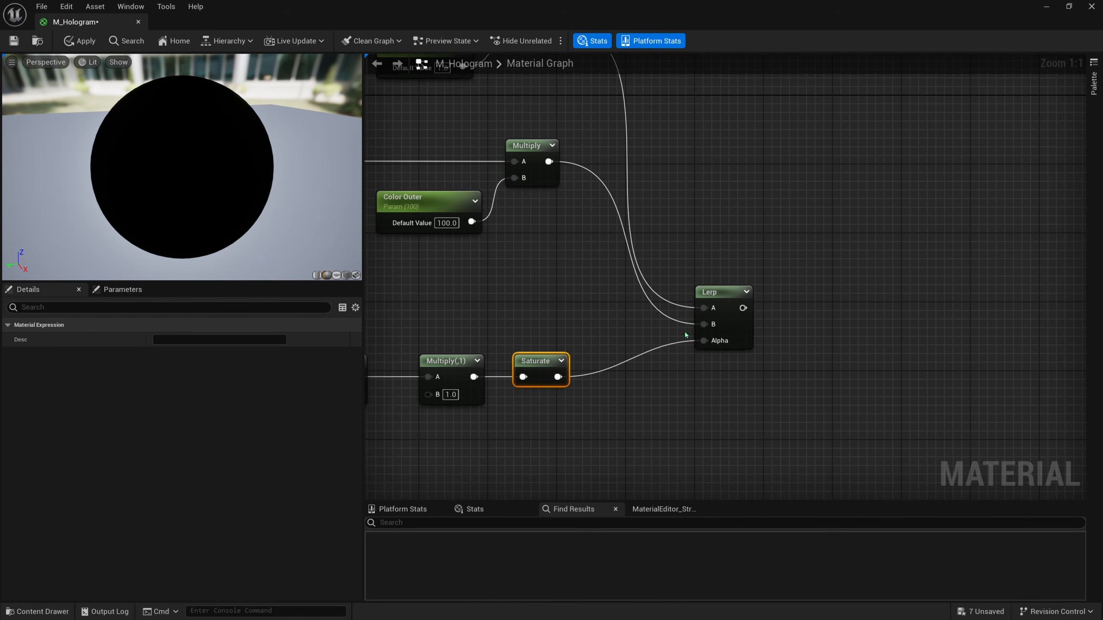
pyautogui.moveTo(687, 334); pyautogui.dragTo(616, 378, button='right')
pyautogui.moveTo(657, 354); pyautogui.dragTo(656, 327)
pyautogui.moveTo(657, 329); pyautogui.dragTo(569, 335, button='right')
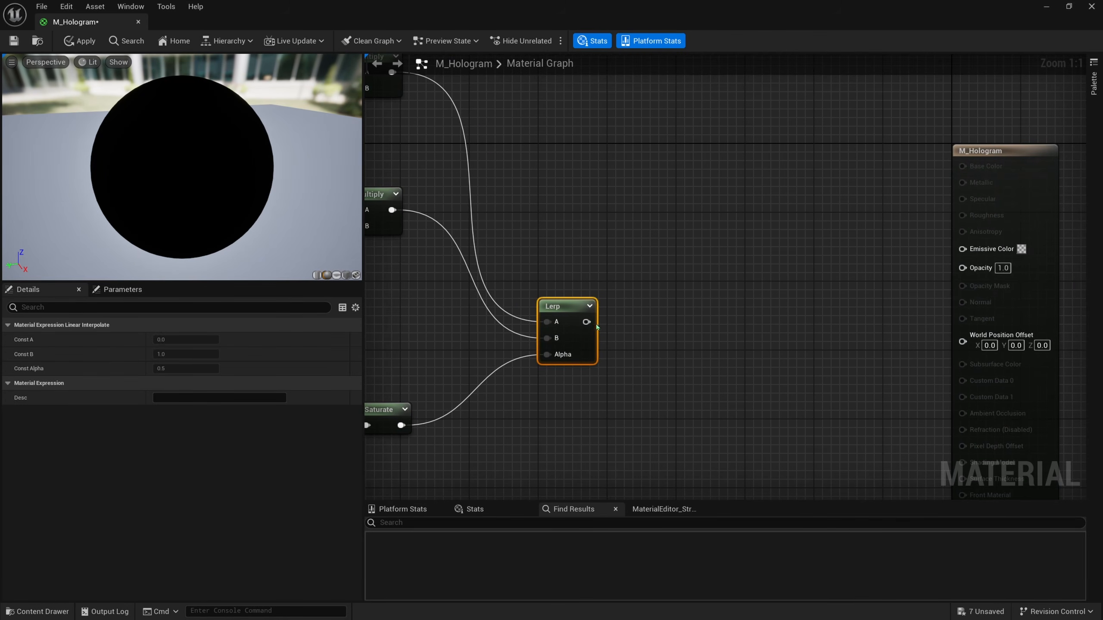
pyautogui.moveTo(587, 322); pyautogui.dragTo(704, 320)
pyautogui.write('dive')
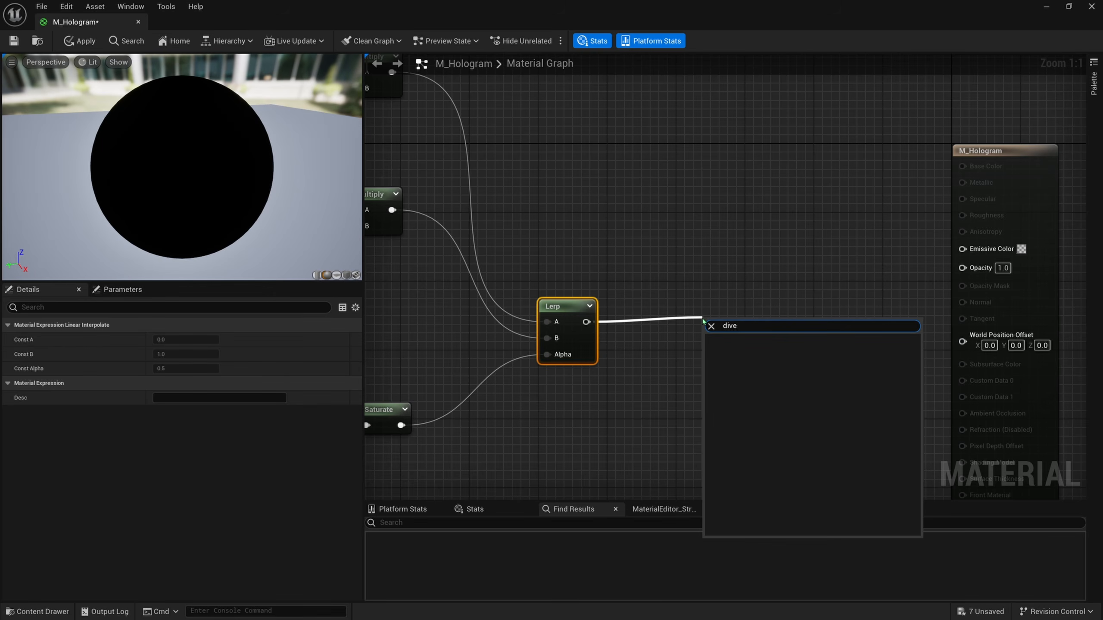
pyautogui.press('Return')
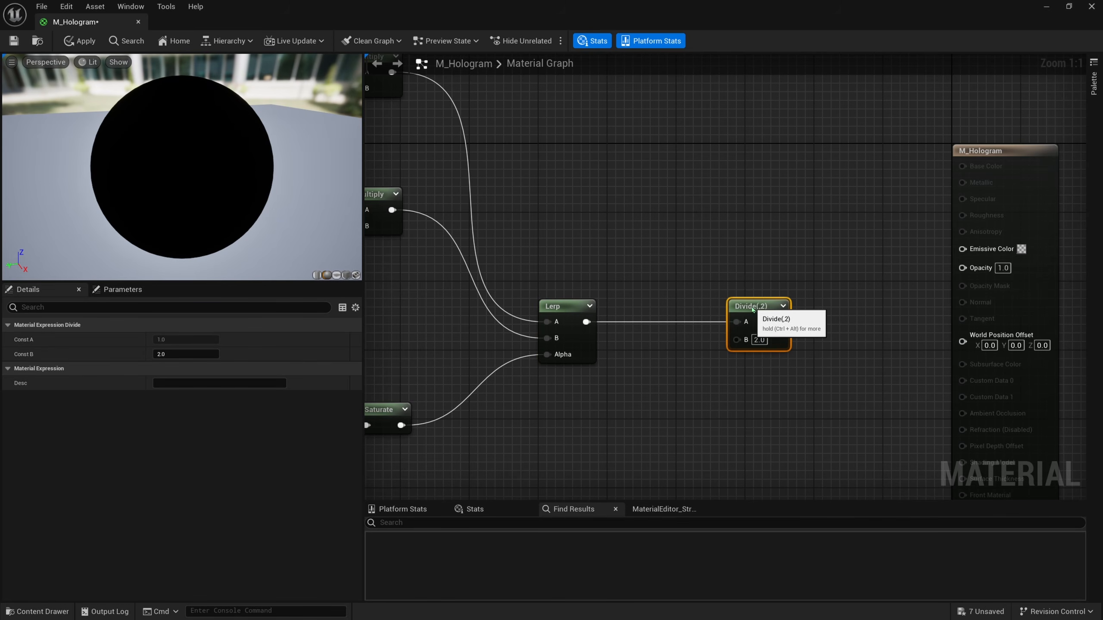
# Add an EyeAdaptation node just below the connection between the Lerp and Divide nodes.
pyautogui.moveTo(665, 373); pyautogui.dragTo(682, 362, button='right')
pyautogui.rightClick(684, 360)
pyautogui.write('eye')
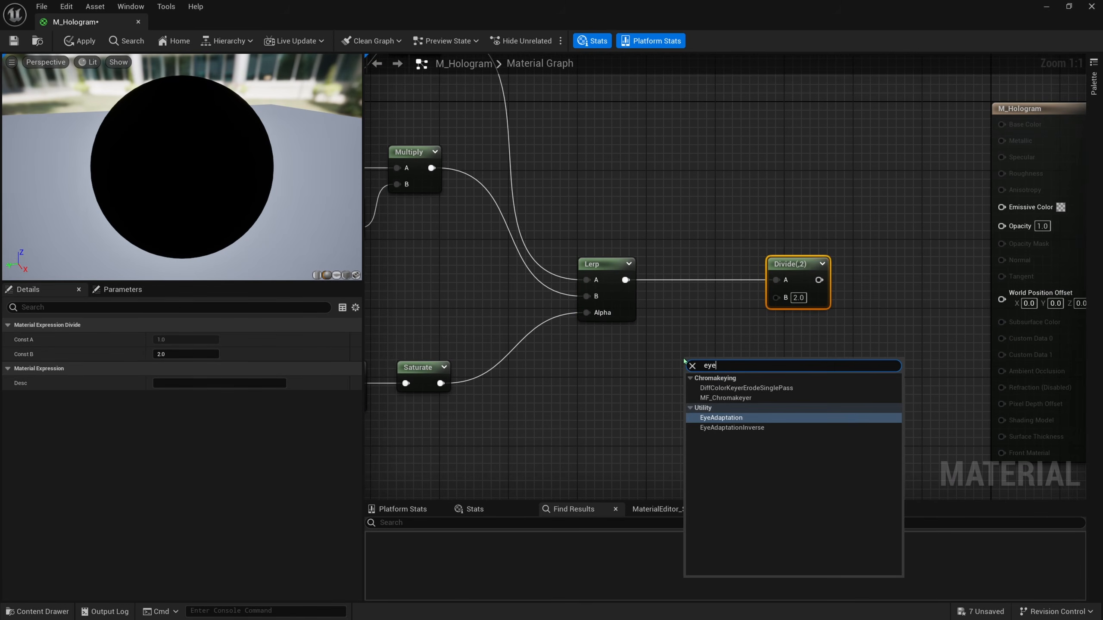
pyautogui.press('Return')
pyautogui.moveTo(702, 370); pyautogui.dragTo(682, 312)
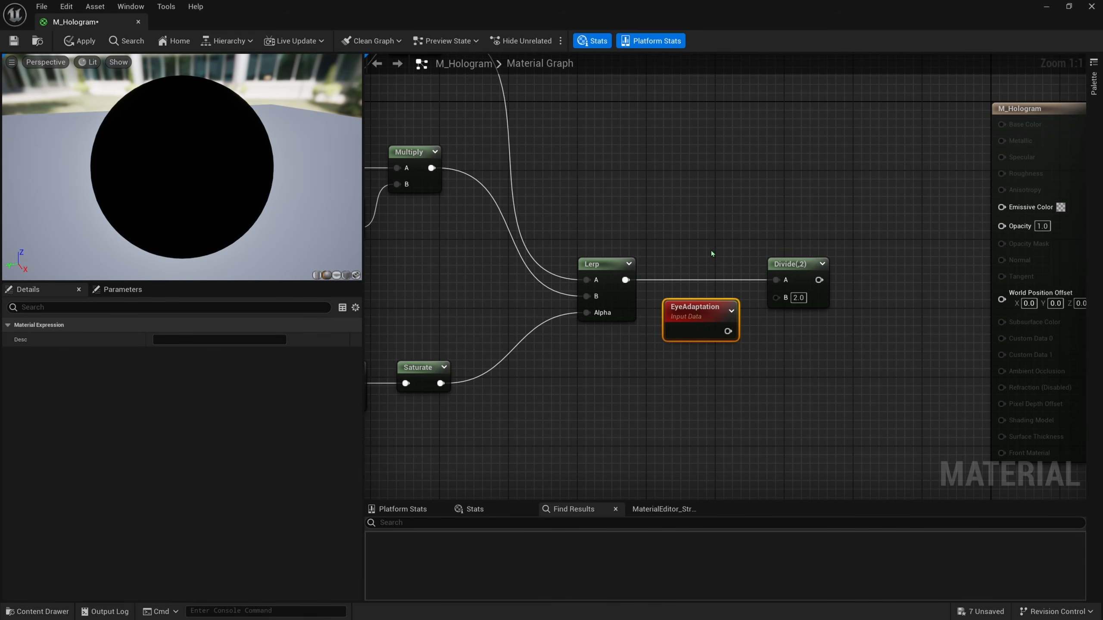
# Connect EyeAdaptation to the Divide node's B input and move the Divide node slightly closer.
pyautogui.moveTo(722, 363); pyautogui.dragTo(625, 383, button='right')
pyautogui.moveTo(630, 353); pyautogui.dragTo(689, 326)
pyautogui.moveTo(608, 347); pyautogui.dragTo(599, 347)
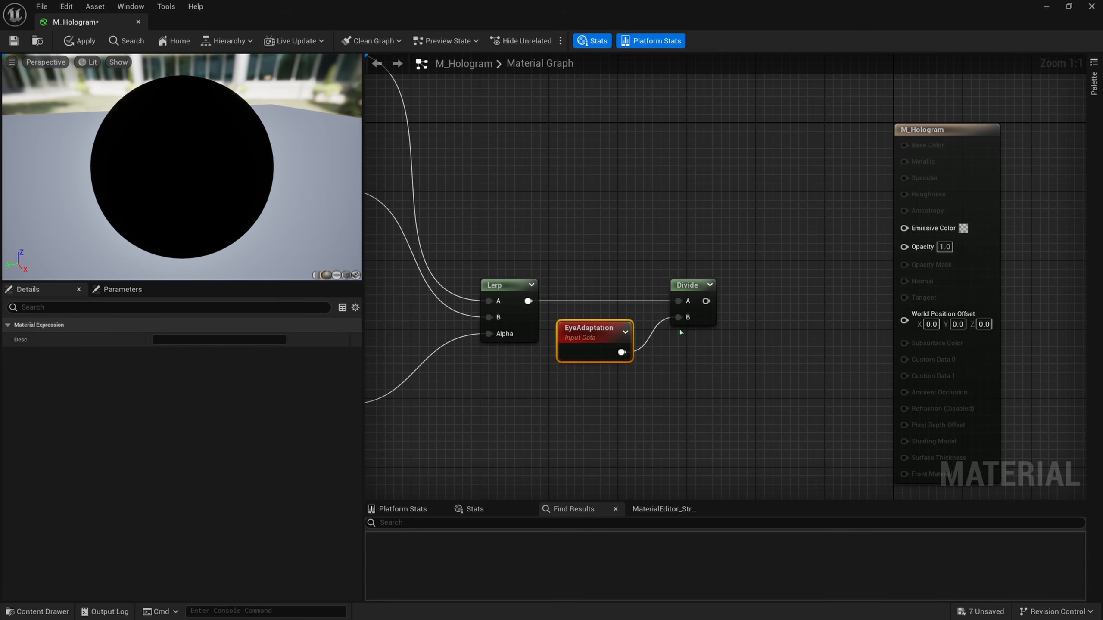
pyautogui.click(696, 320)
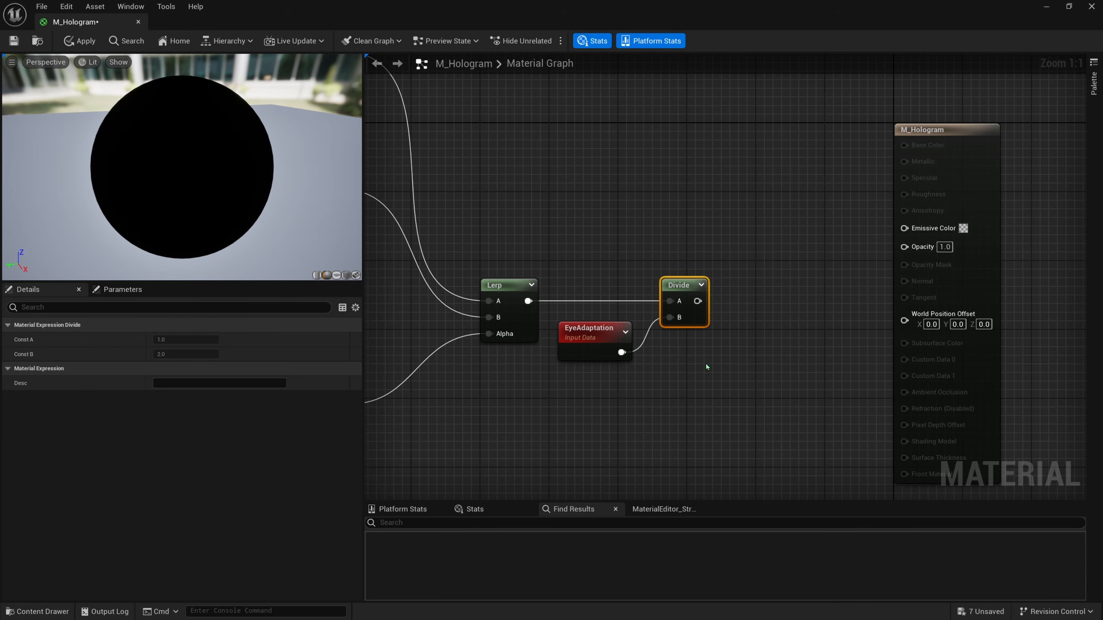
# Connect the Divide node's output to the M_Hologram material's Emissive Color input.
pyautogui.moveTo(698, 301); pyautogui.dragTo(904, 228)
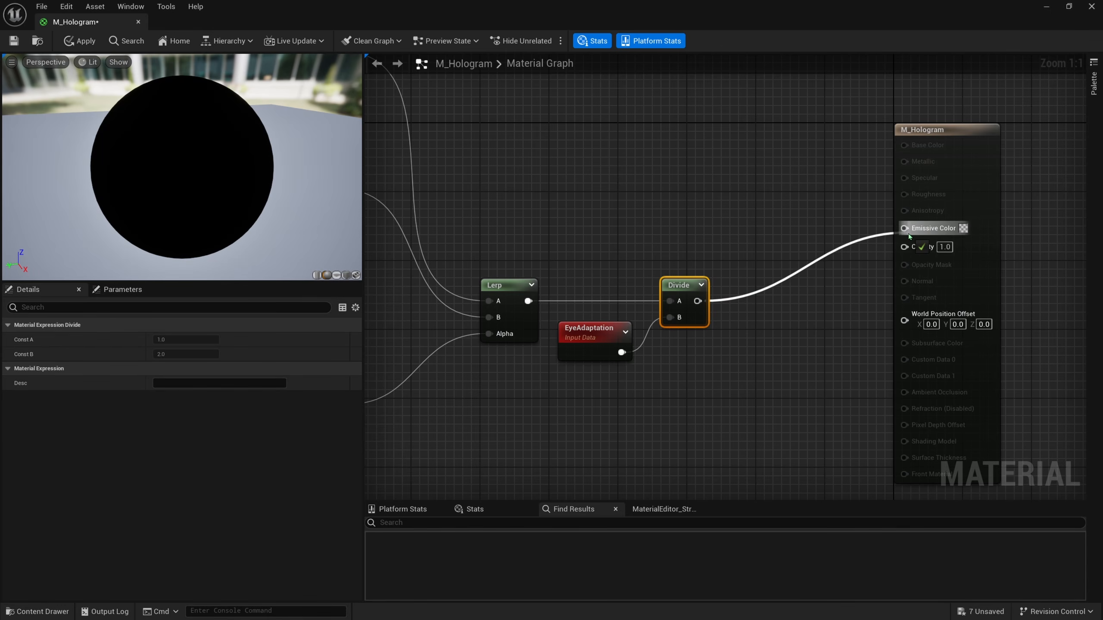
pyautogui.scroll(-1, 793, 315)
pyautogui.moveTo(669, 380); pyautogui.dragTo(728, 345, button='right')
pyautogui.scroll(-1, 834, 380)
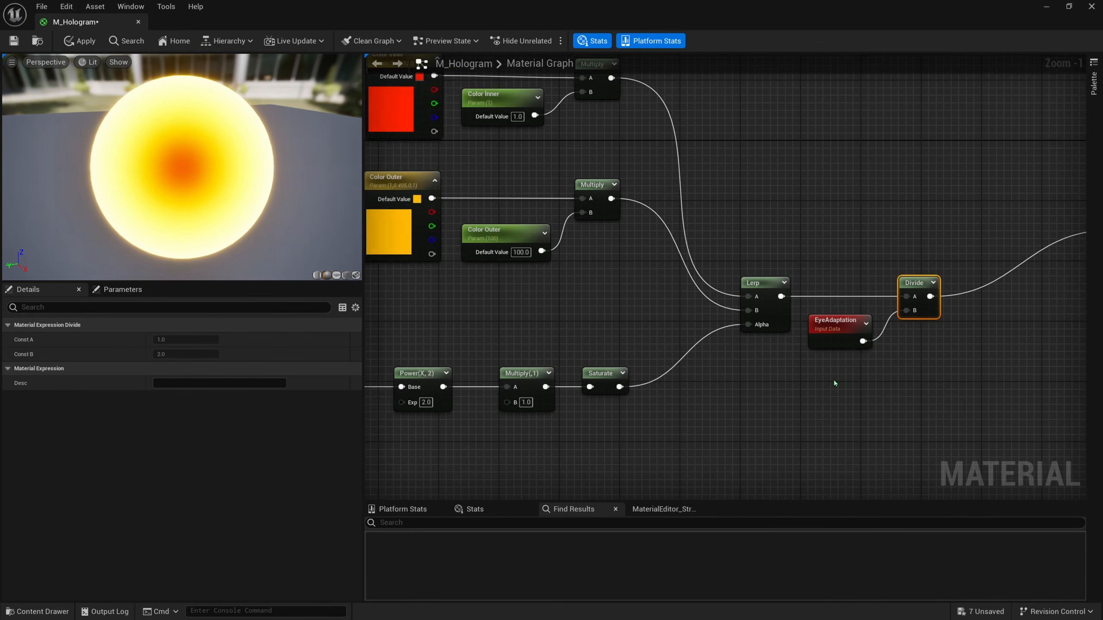
pyautogui.scroll(-2, 487, 264)
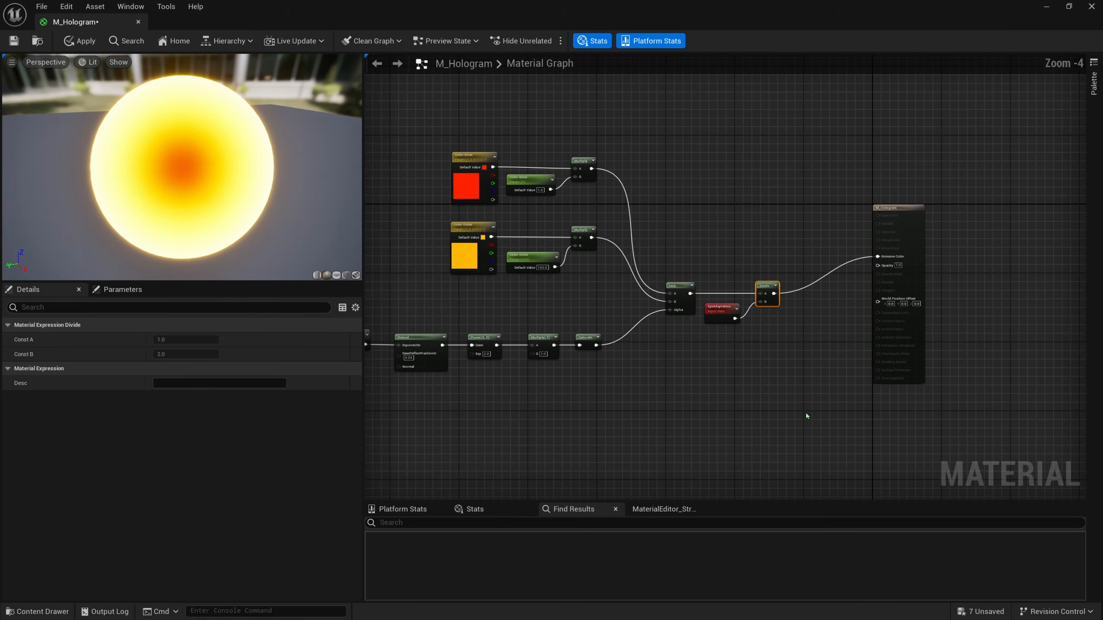
# Move all the color nodes up and away from the material output, with Divide level with Emissive Color, and nudge the Fresnel chain closer to the Lerp.
pyautogui.moveTo(805, 415); pyautogui.dragTo(928, 413, button='right')
pyautogui.moveTo(873, 411); pyautogui.dragTo(520, 228)
pyautogui.moveTo(893, 391); pyautogui.dragTo(425, 122)
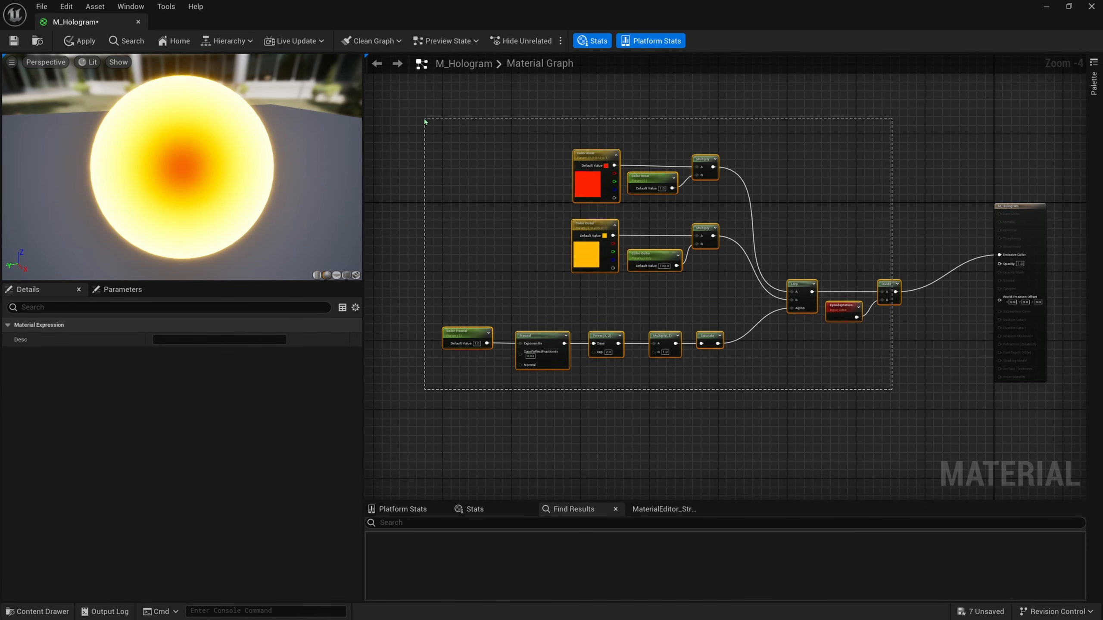
pyautogui.moveTo(594, 268); pyautogui.dragTo(553, 226)
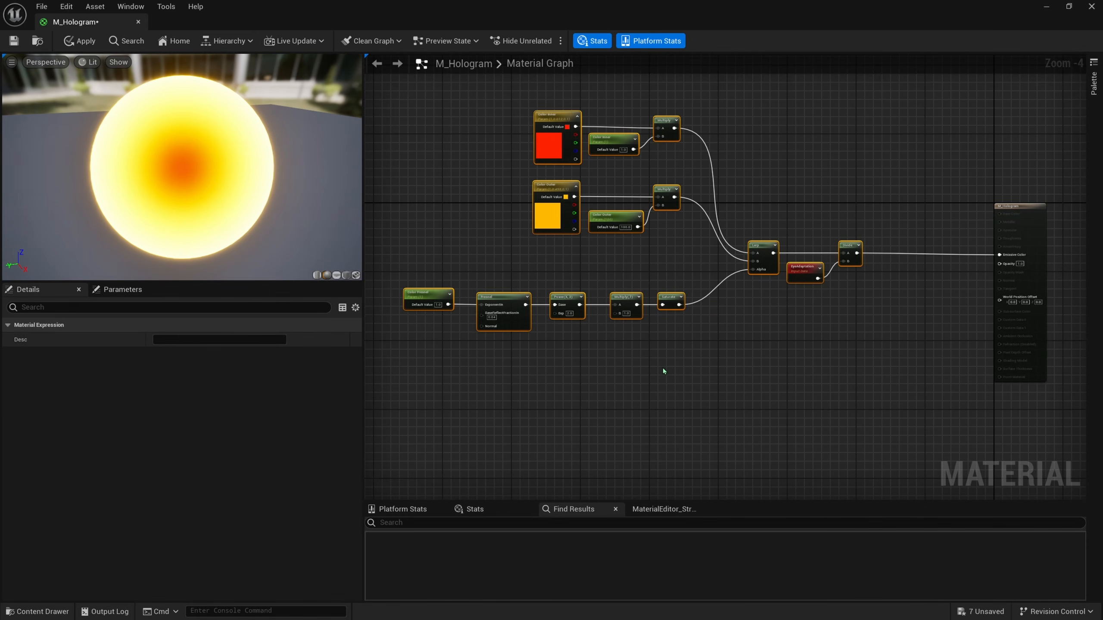
pyautogui.moveTo(660, 372); pyautogui.dragTo(707, 385, button='right')
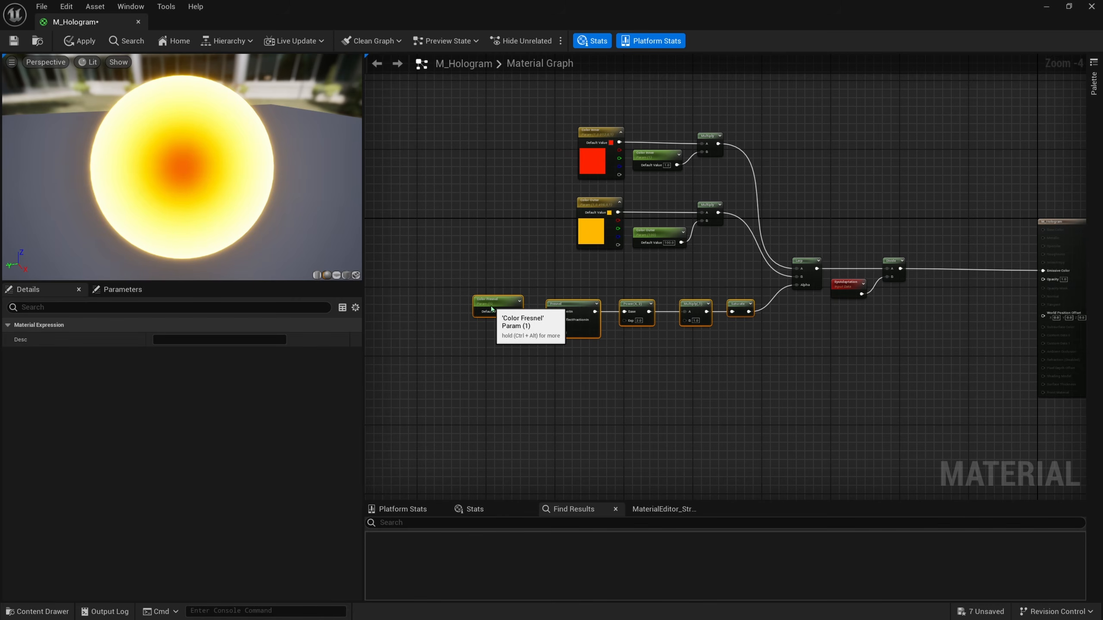
pyautogui.click(674, 374)
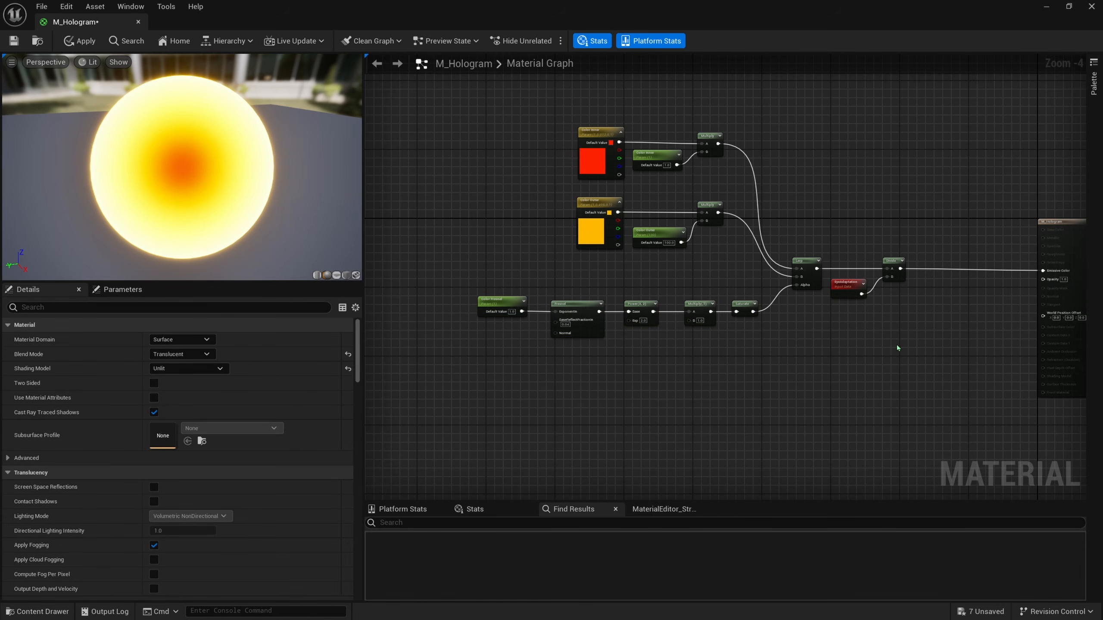
# Enclose all the color nodes in a comment box titled "Color".
pyautogui.moveTo(915, 340); pyautogui.dragTo(501, 120)
pyautogui.write('c')
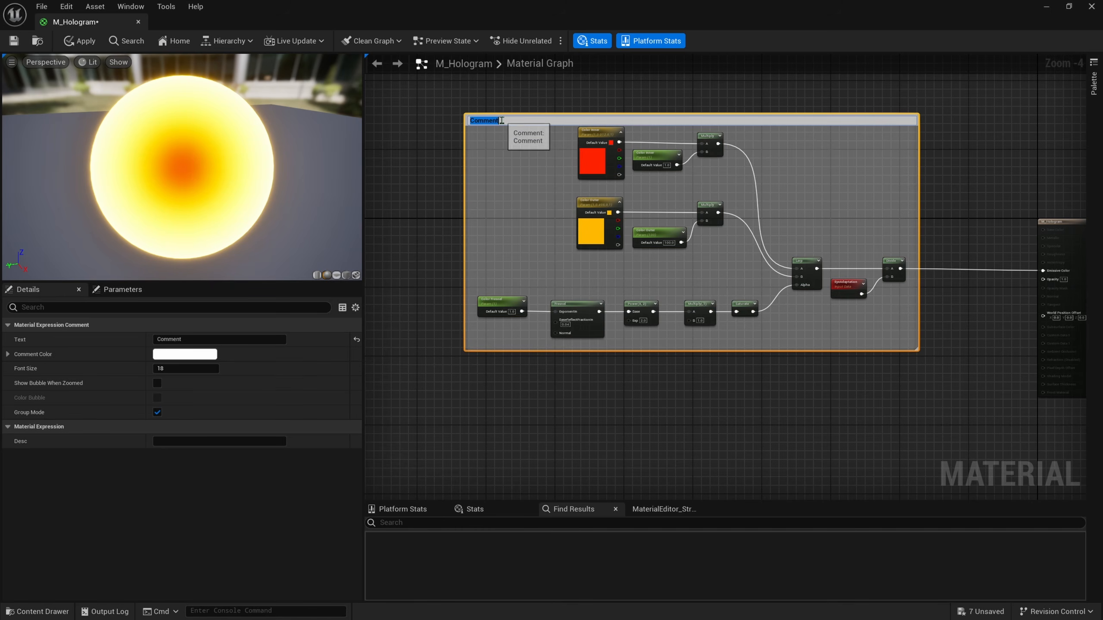
pyautogui.write('Color')
pyautogui.press('Return')
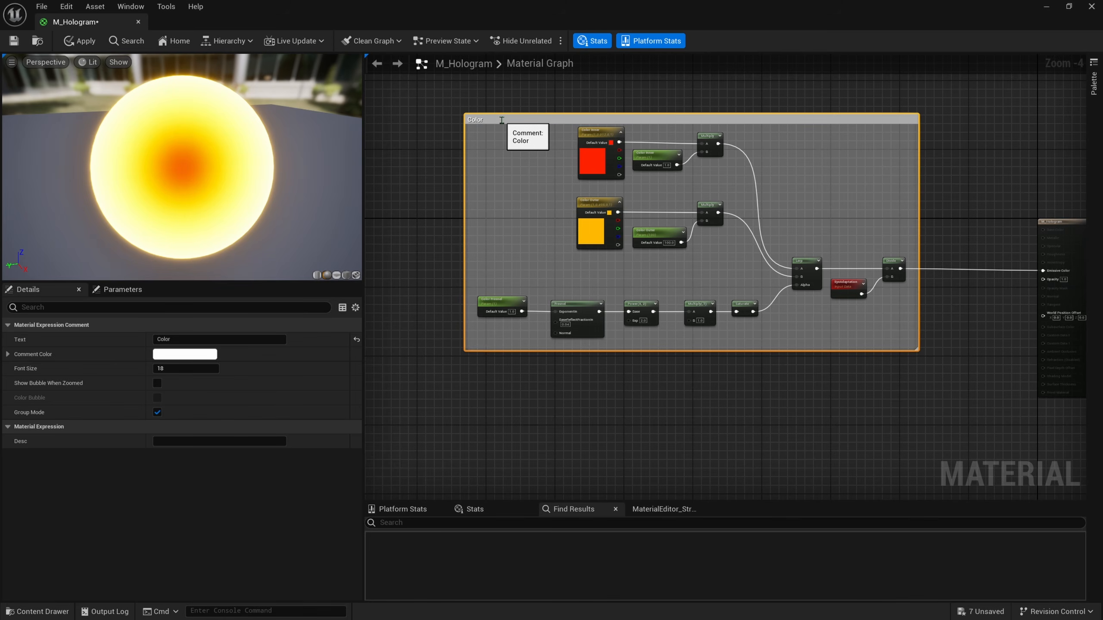
# Assign both Color Inner parameters, both Color Outer parameters and Color Fresnel to the parameter group Color.
pyautogui.scroll(2, 574, 165)
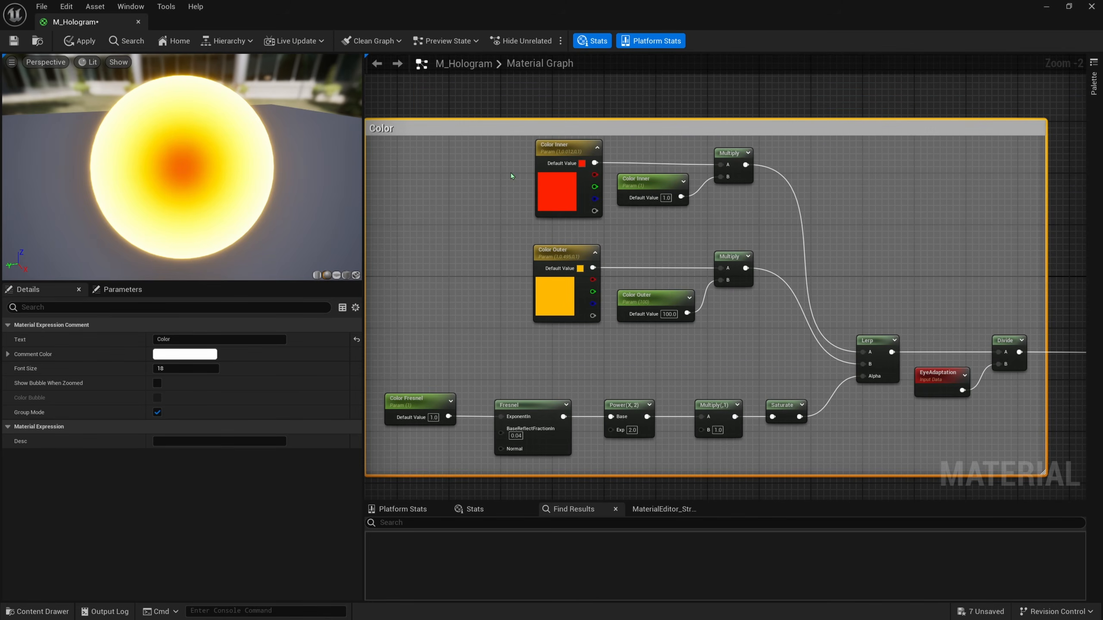
pyautogui.moveTo(510, 173); pyautogui.dragTo(718, 233)
pyautogui.keyDown('shift'); pyautogui.moveTo(500, 264); pyautogui.dragTo(655, 327); pyautogui.keyUp('shift')
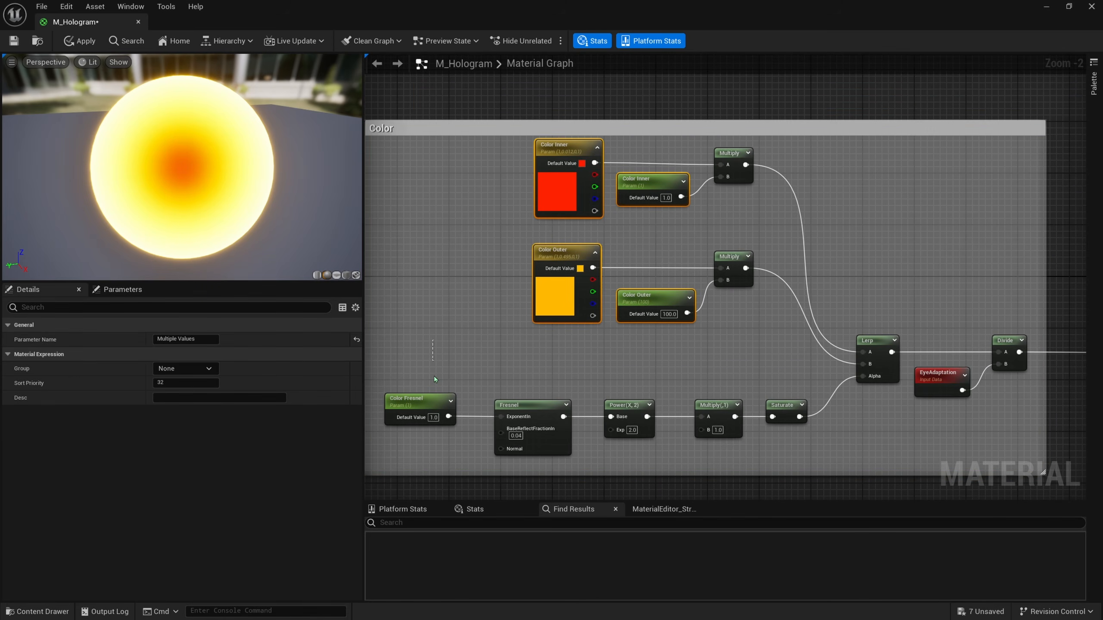
pyautogui.keyDown('shift'); pyautogui.moveTo(435, 379); pyautogui.dragTo(435, 443); pyautogui.keyUp('shift')
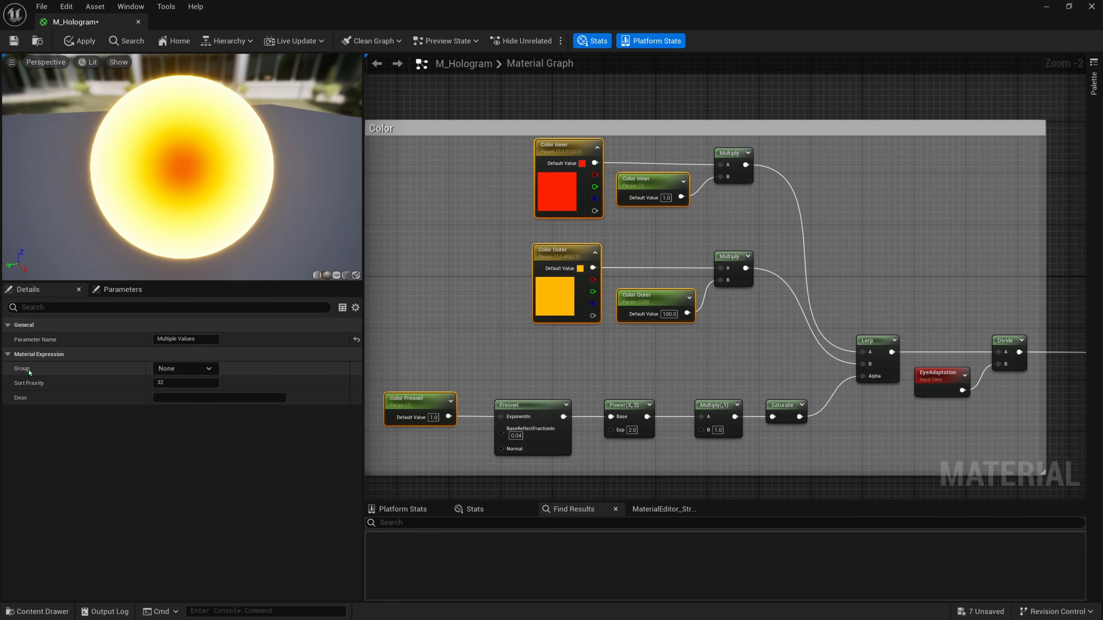
pyautogui.click(184, 370)
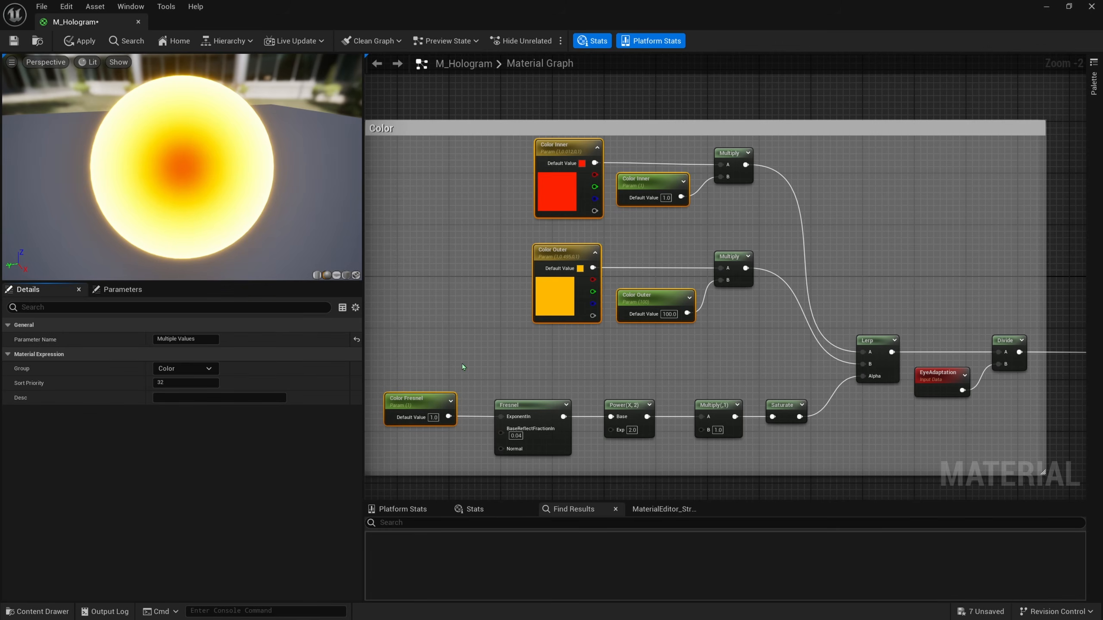
# Move the Color Fresnel, Fresnel and Power nodes closer to the Multiply node to tighten the chain.
pyautogui.moveTo(462, 364); pyautogui.dragTo(454, 321, button='right')
pyautogui.moveTo(448, 316); pyautogui.dragTo(476, 391)
pyautogui.moveTo(516, 399); pyautogui.dragTo(535, 399)
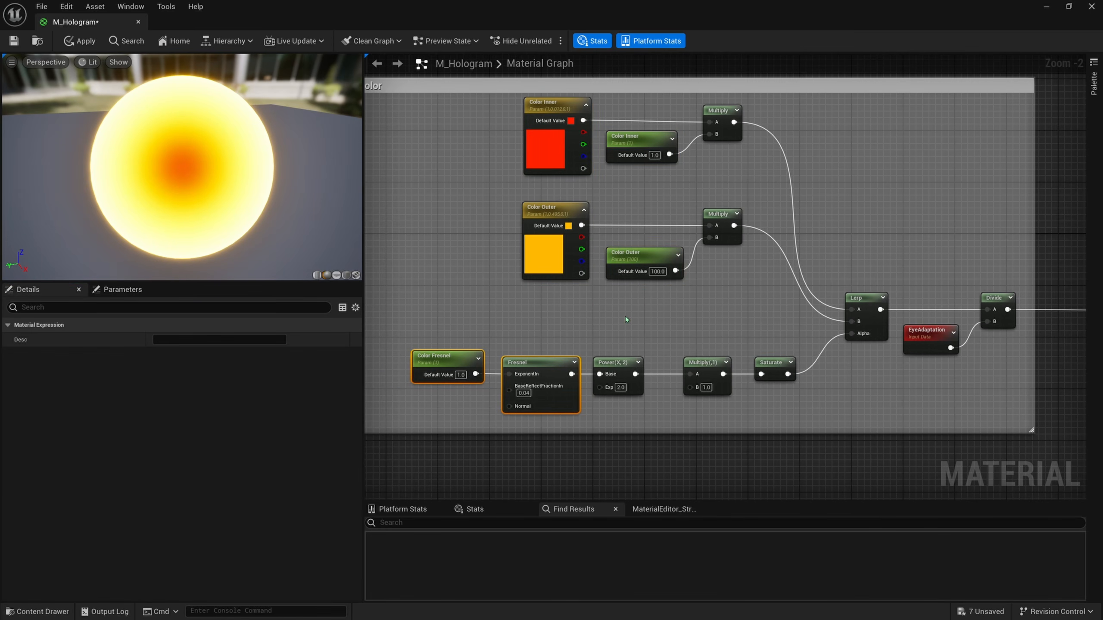
pyautogui.moveTo(625, 315); pyautogui.dragTo(474, 392)
pyautogui.moveTo(541, 402); pyautogui.dragTo(562, 401)
pyautogui.moveTo(606, 399); pyautogui.dragTo(704, 384, button='right')
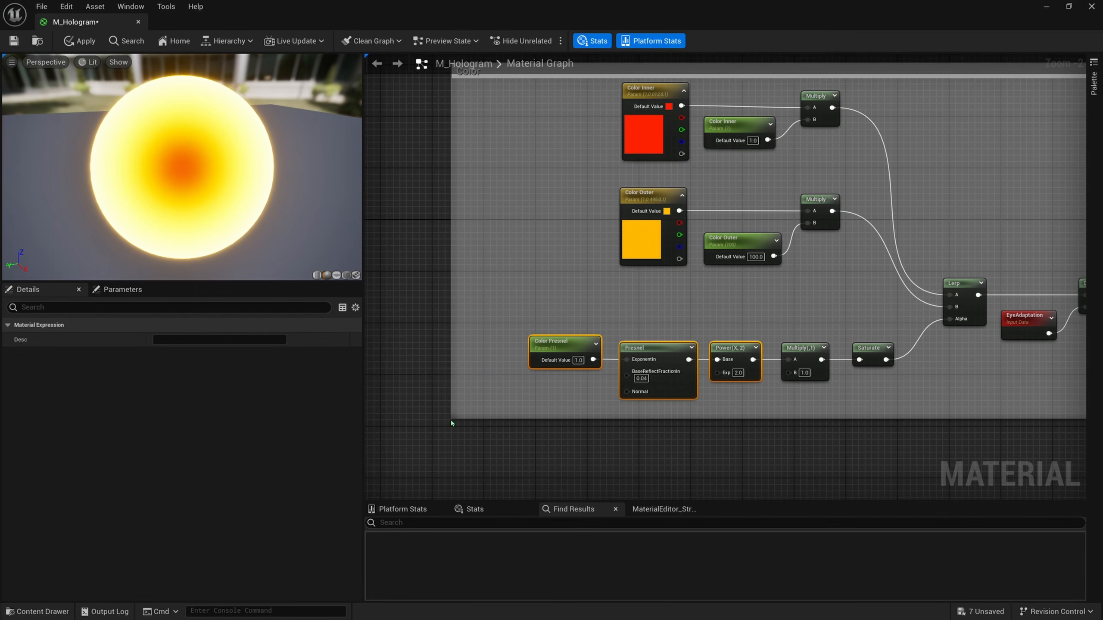
# Shrink the Color comment box from its left edge so it fits closely around the nodes.
pyautogui.moveTo(465, 172); pyautogui.dragTo(478, 238, button='right')
pyautogui.moveTo(464, 132); pyautogui.dragTo(533, 131)
pyautogui.rightClick(564, 102)
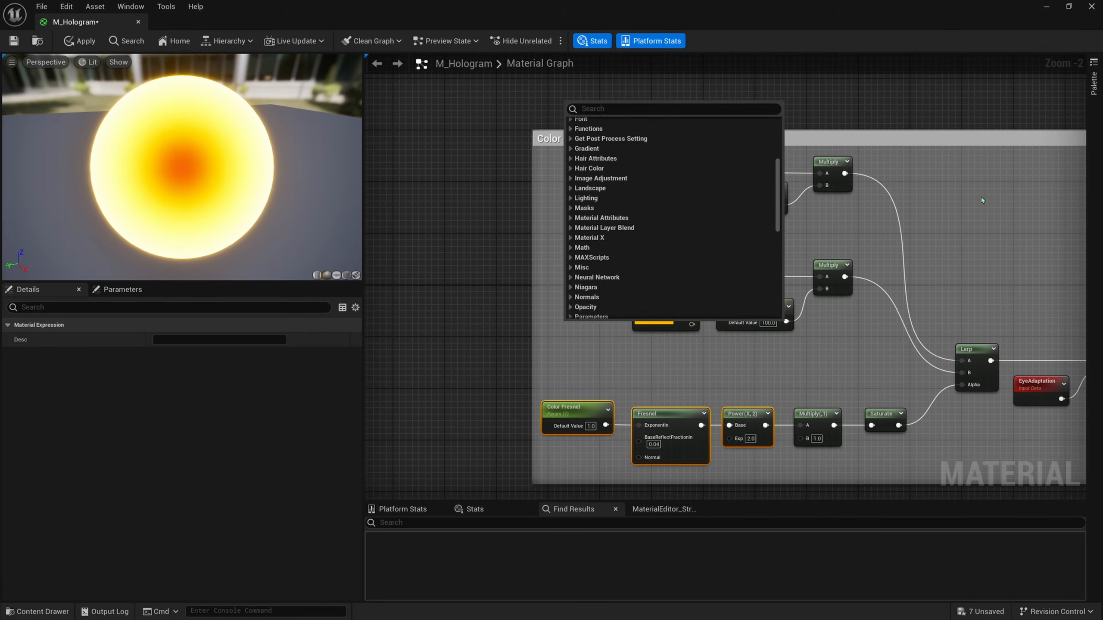
# Add a scalar parameter named "Opacity Inner" in the empty area below the Color comment, with a default value of 0.5.
pyautogui.moveTo(1019, 313); pyautogui.dragTo(799, 165, button='right')
pyautogui.scroll(-2, 799, 165)
pyautogui.moveTo(792, 268); pyautogui.dragTo(762, 229, button='right')
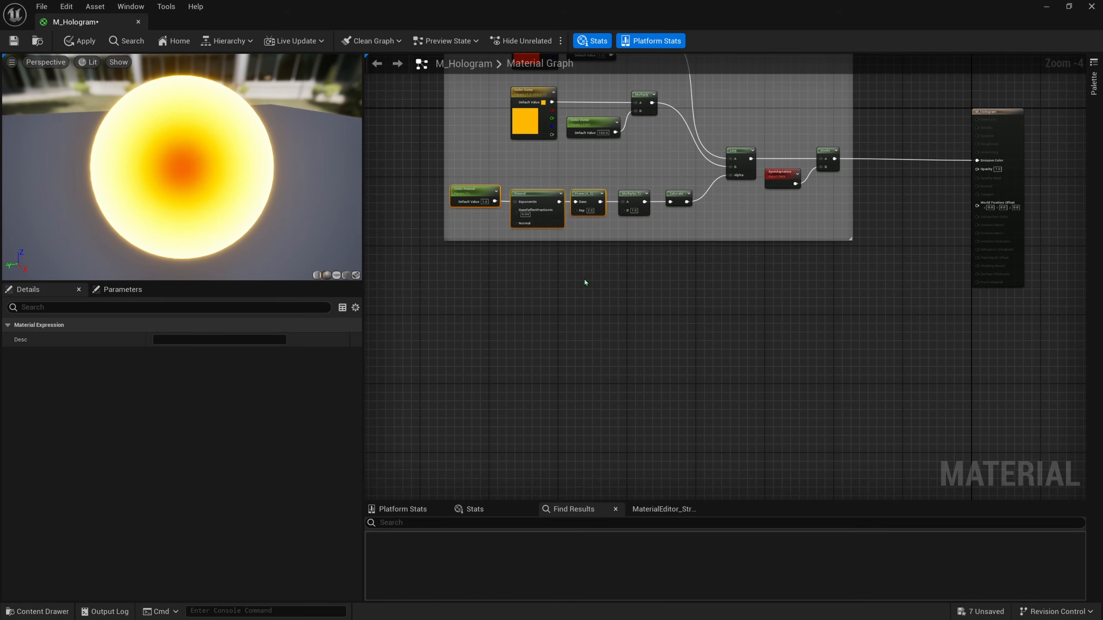
pyautogui.moveTo(613, 280); pyautogui.dragTo(583, 323, button='right')
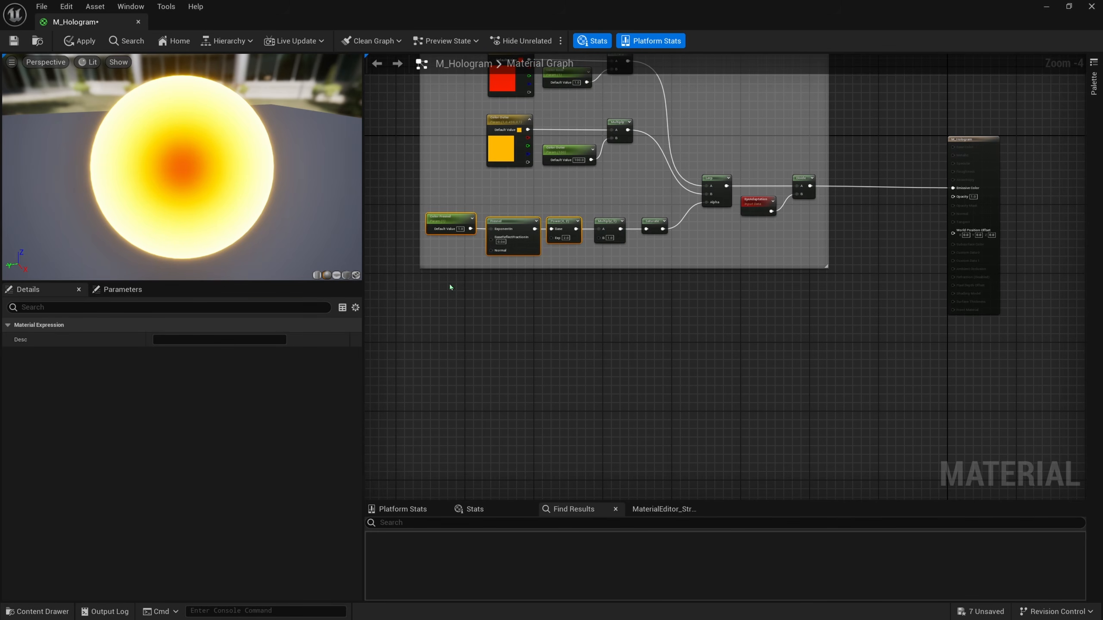
pyautogui.moveTo(732, 315); pyautogui.dragTo(714, 224, button='right')
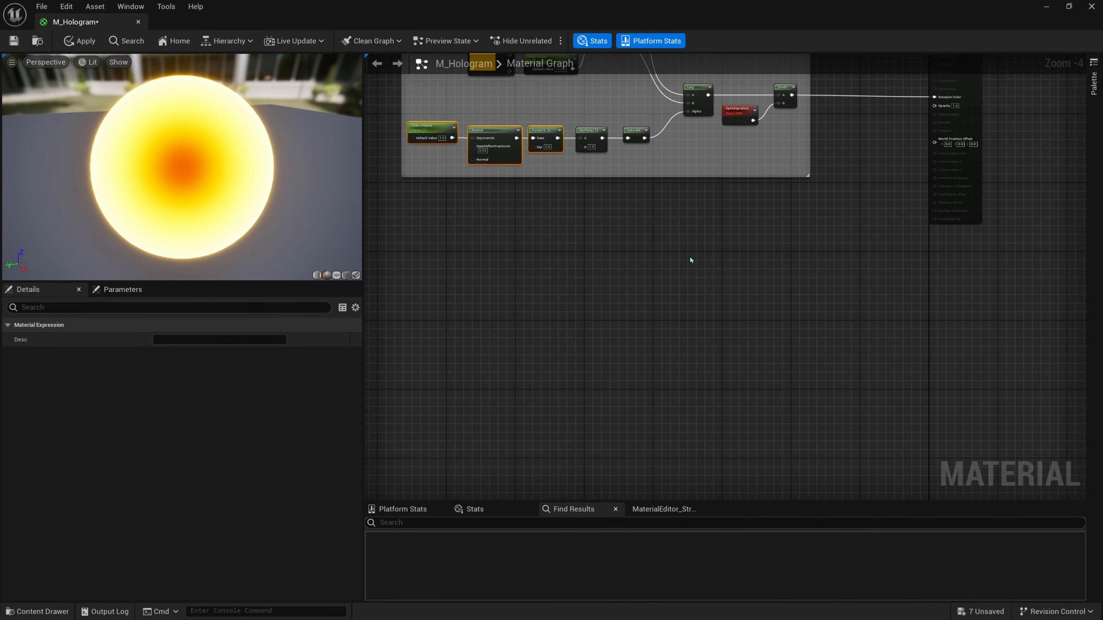
pyautogui.click(594, 246)
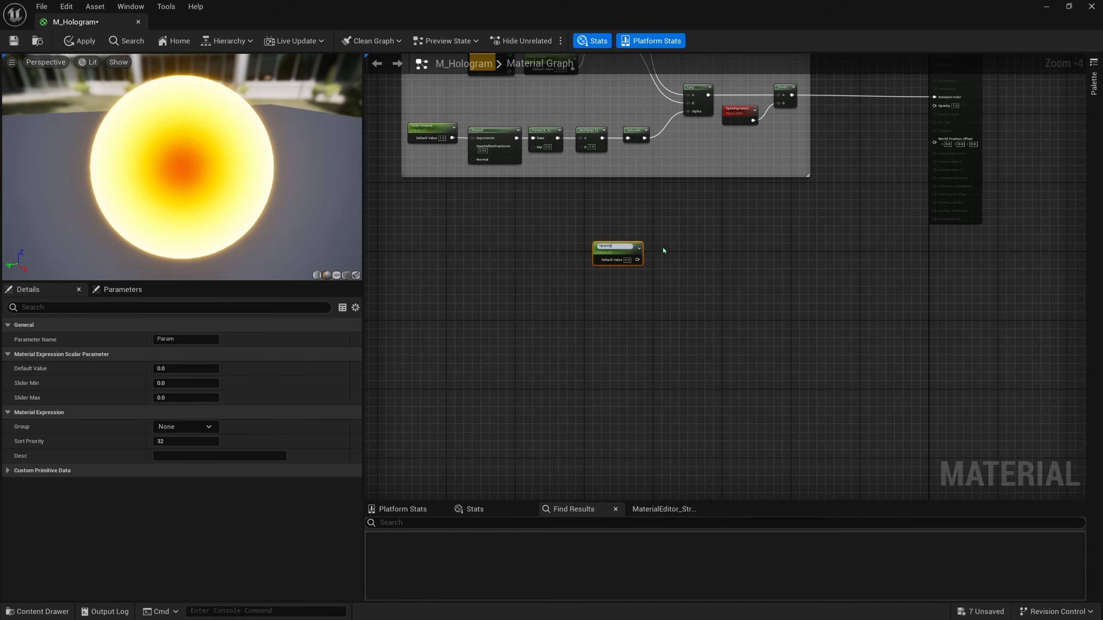
pyautogui.write('Opacity Inner')
pyautogui.press('Return')
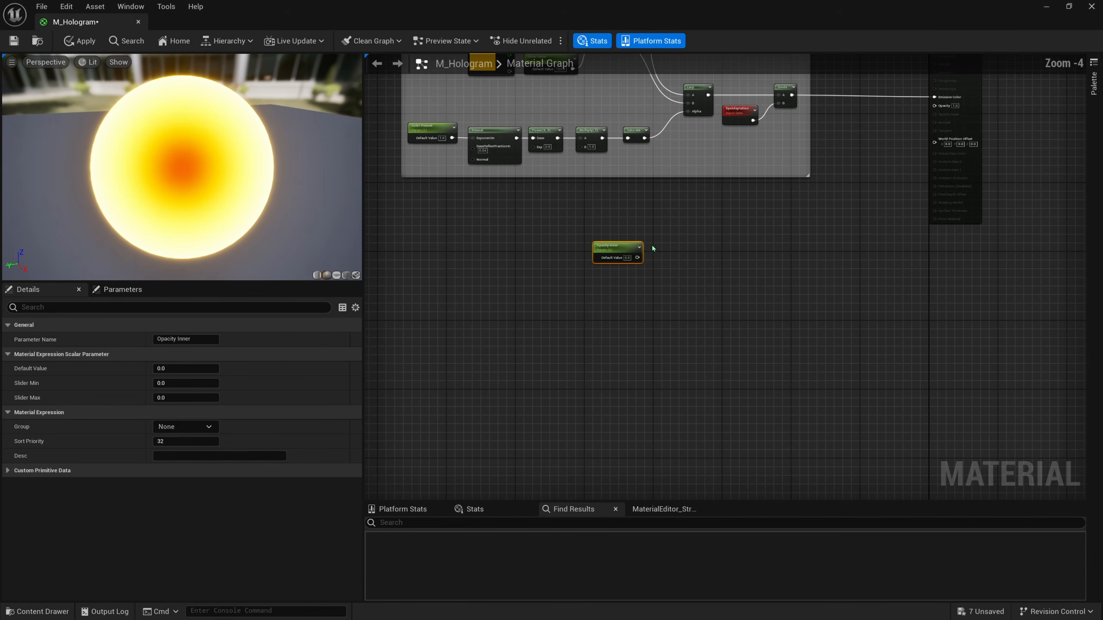
pyautogui.scroll(5, 652, 249)
pyautogui.click(588, 294)
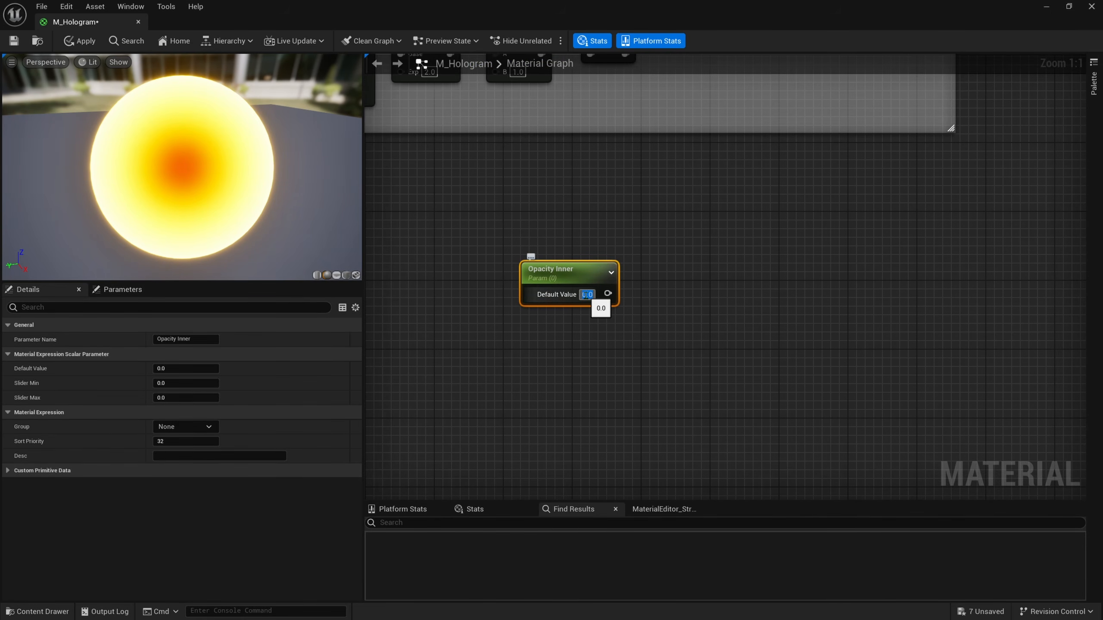
pyautogui.write('0.5')
pyautogui.press('Return')
# Duplicate Opacity Inner directly below itself, rename the copy "Opacity Outer" and set its default value to 10.
pyautogui.moveTo(581, 244); pyautogui.dragTo(525, 349)
pyautogui.hotkey('ctrl', 'w')
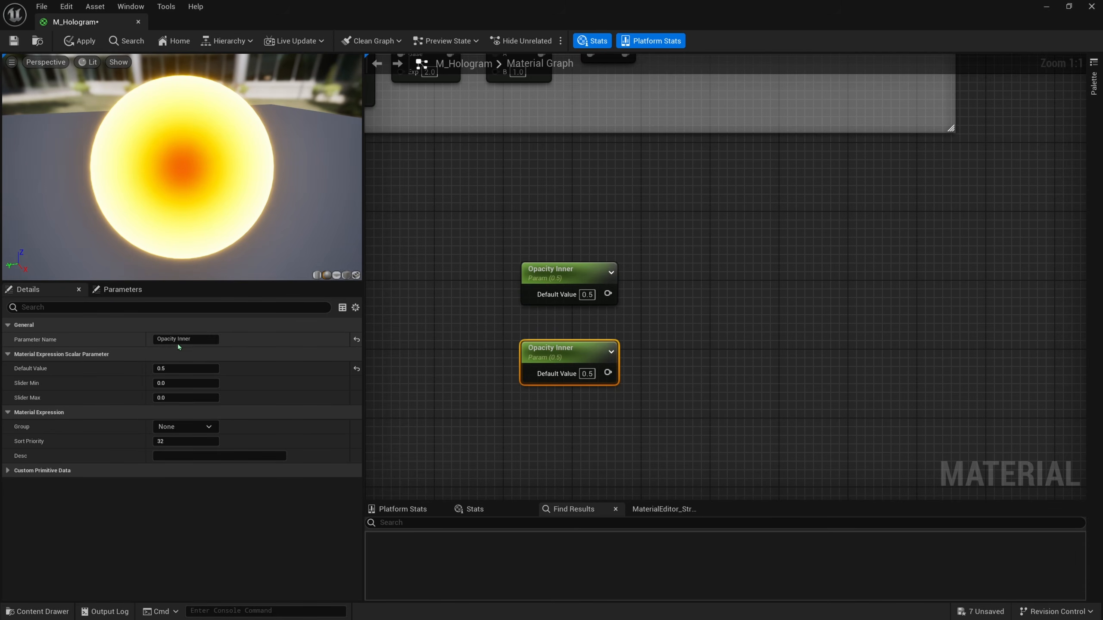
pyautogui.doubleClick(208, 339)
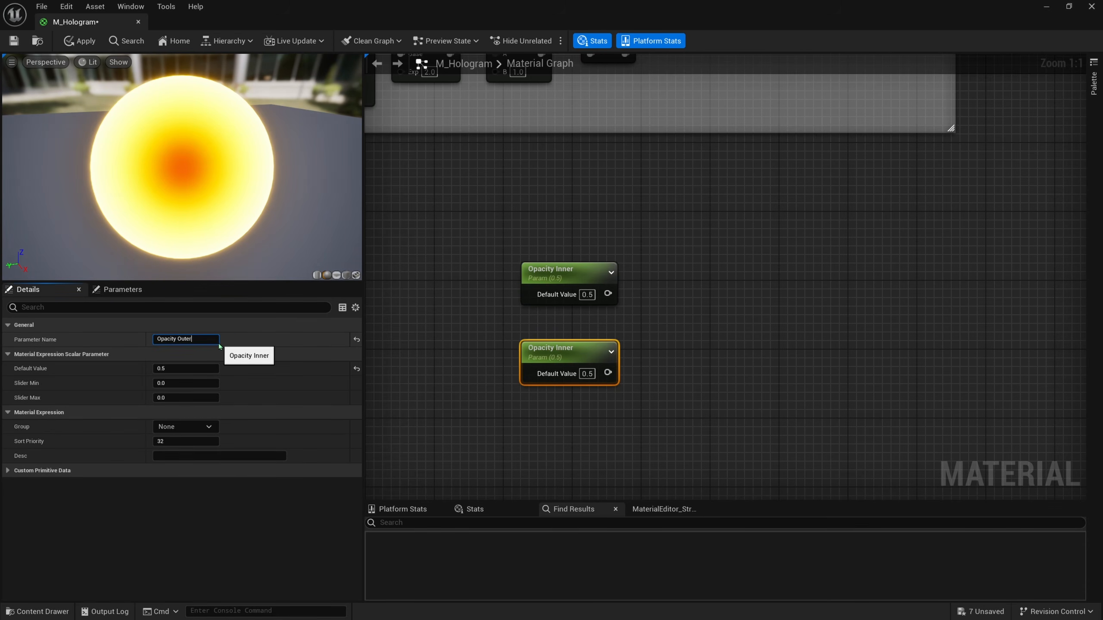
pyautogui.press('Return')
pyautogui.click(204, 370)
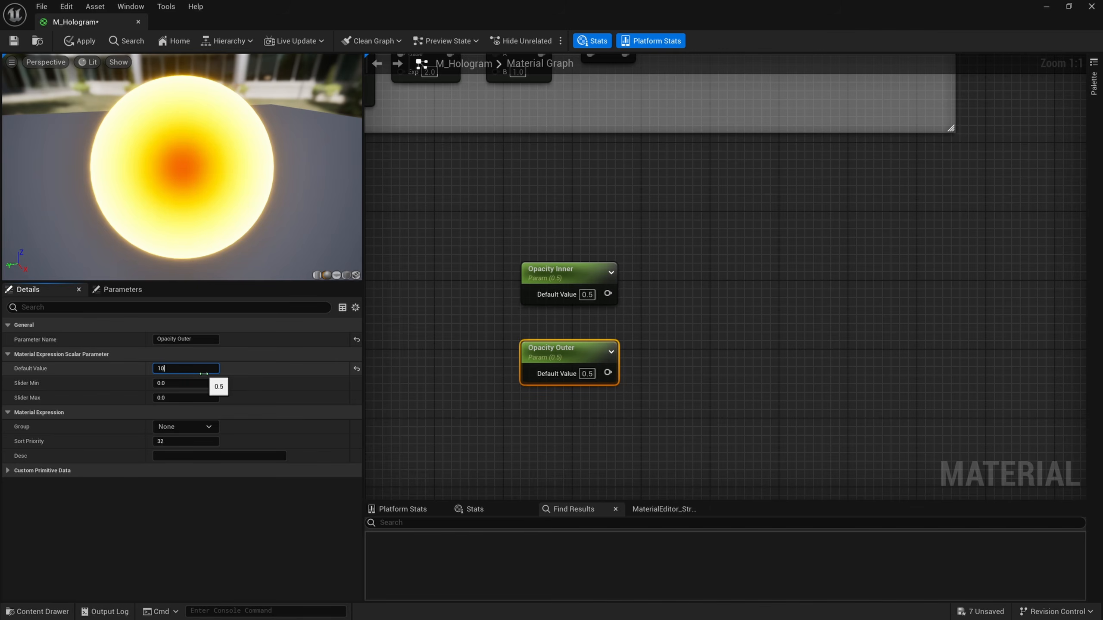
pyautogui.press('Return')
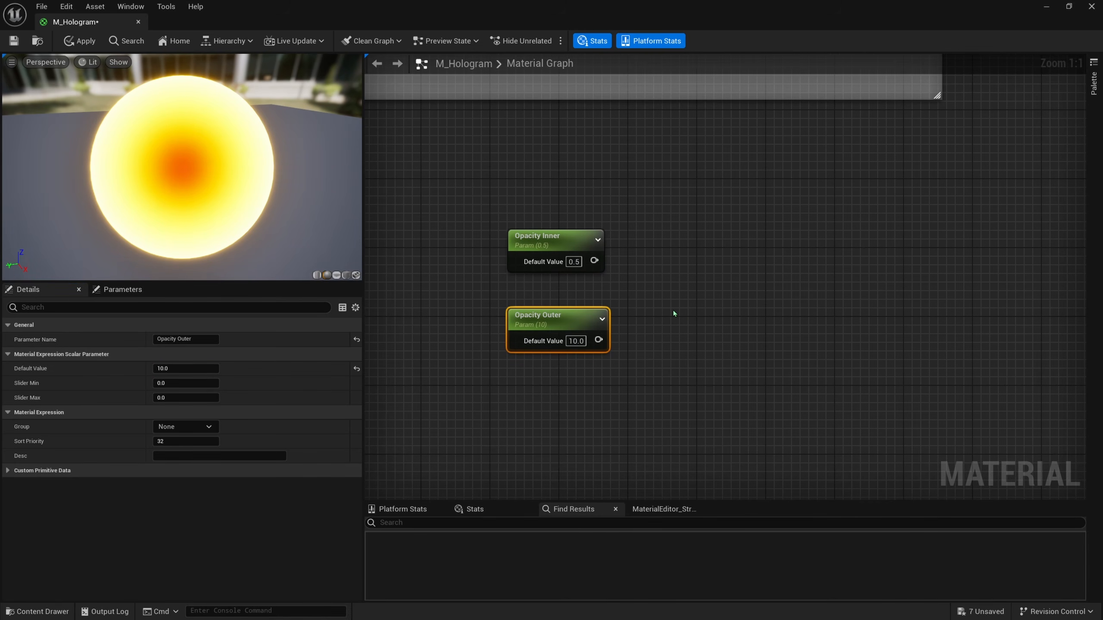
# Add a Lerp node fed by Opacity Inner into A and Opacity Outer into B, with the two parameters stacked closely together.
pyautogui.click(702, 281)
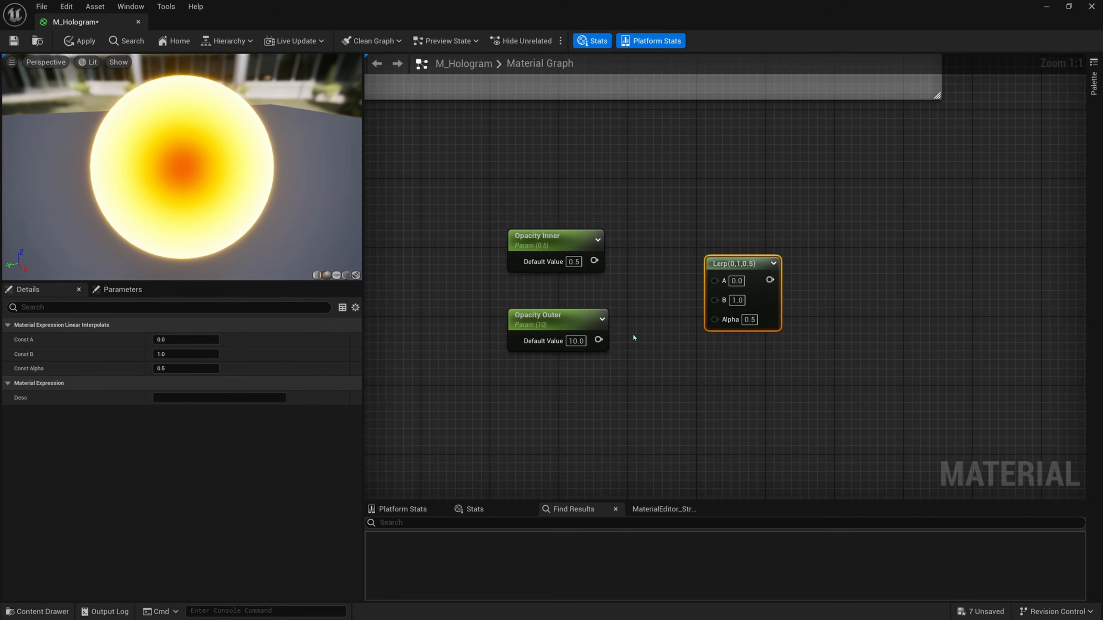
pyautogui.moveTo(608, 226); pyautogui.dragTo(585, 264)
pyautogui.moveTo(597, 316); pyautogui.dragTo(621, 180)
pyautogui.moveTo(560, 289); pyautogui.dragTo(613, 291, button='right')
# Copy the Fresnel node from the Color comment and place the copy directly below Opacity Outer.
pyautogui.moveTo(553, 264); pyautogui.dragTo(658, 424, button='right')
pyautogui.scroll(-1, 658, 424)
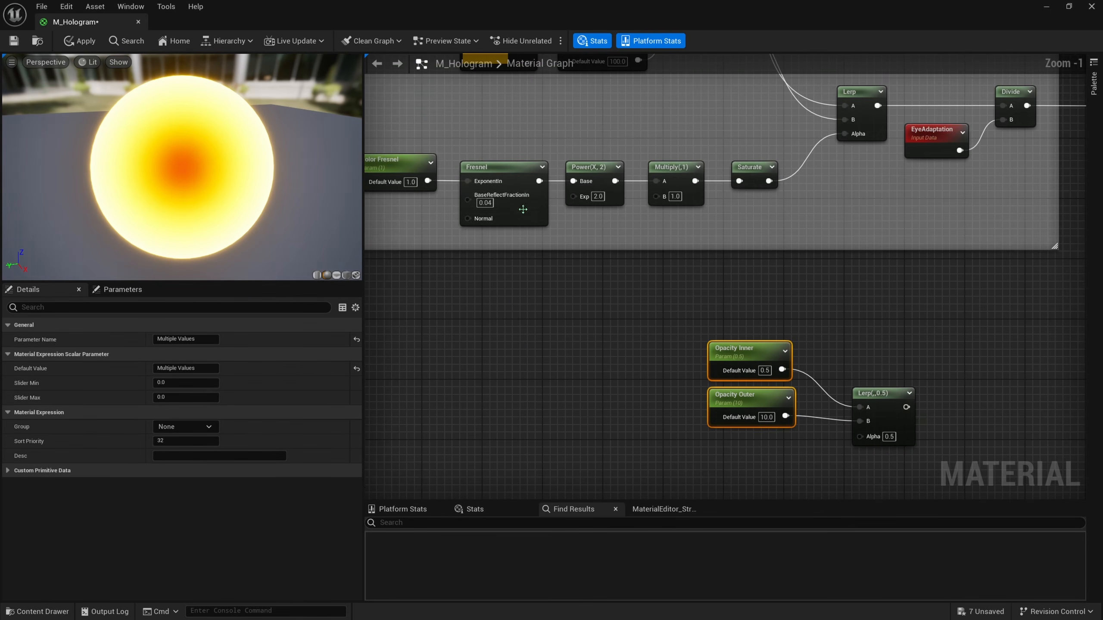
pyautogui.moveTo(518, 149); pyautogui.dragTo(519, 205)
pyautogui.hotkey('ctrl', 'c')
pyautogui.moveTo(677, 403); pyautogui.dragTo(613, 296, button='right')
pyautogui.hotkey('ctrl', 'v')
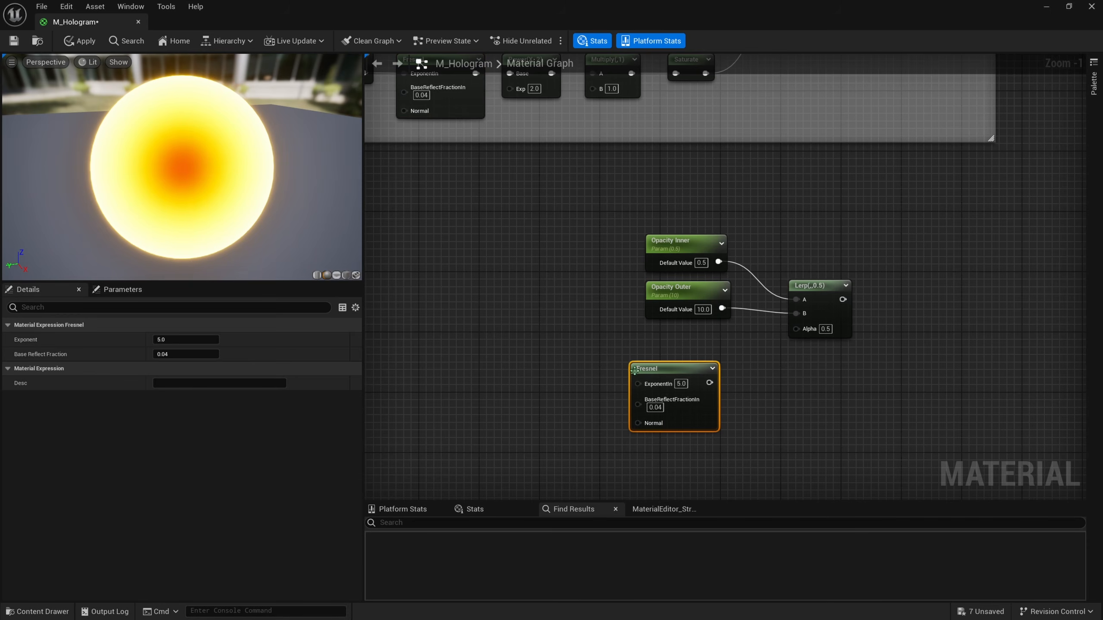
pyautogui.moveTo(654, 372); pyautogui.dragTo(671, 351)
# Connect the copied Fresnel node's output to the opacity Lerp's Alpha input.
pyautogui.moveTo(757, 353); pyautogui.dragTo(715, 343, button='right')
pyautogui.moveTo(682, 349); pyautogui.dragTo(753, 318)
pyautogui.moveTo(693, 343); pyautogui.dragTo(746, 360, button='right')
# Copy the Opacity Outer parameter and place the copy in front of the new Fresnel node.
pyautogui.click(677, 295)
pyautogui.hotkey('ctrl', 'c')
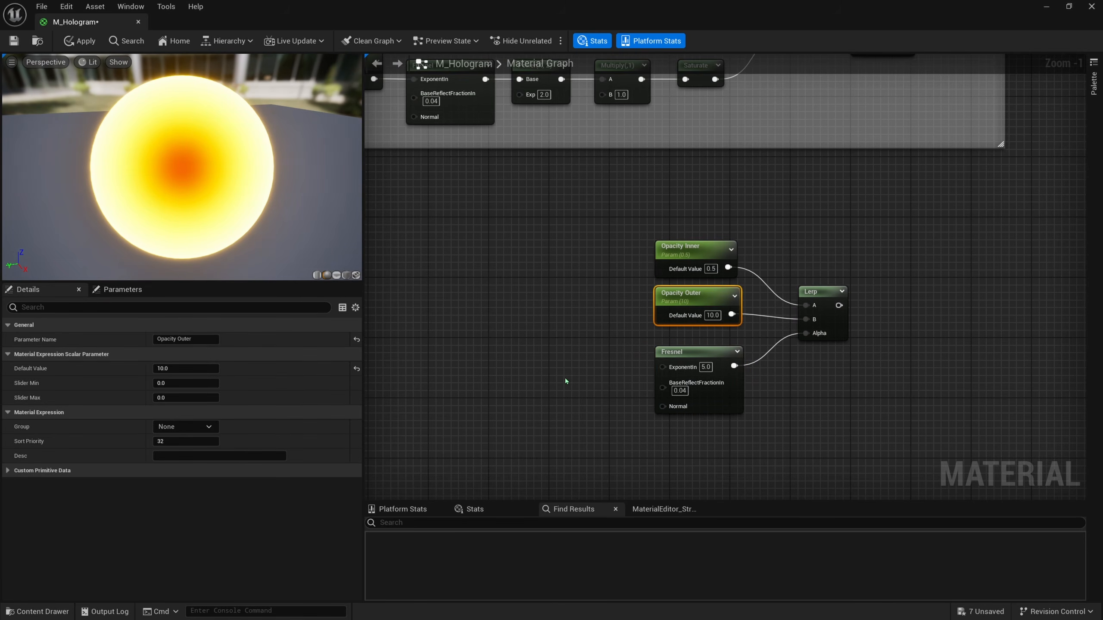
pyautogui.hotkey('ctrl', 'v')
pyautogui.moveTo(599, 382); pyautogui.dragTo(601, 311, button='right')
pyautogui.moveTo(601, 311); pyautogui.dragTo(569, 278)
pyautogui.scroll(1, 569, 278)
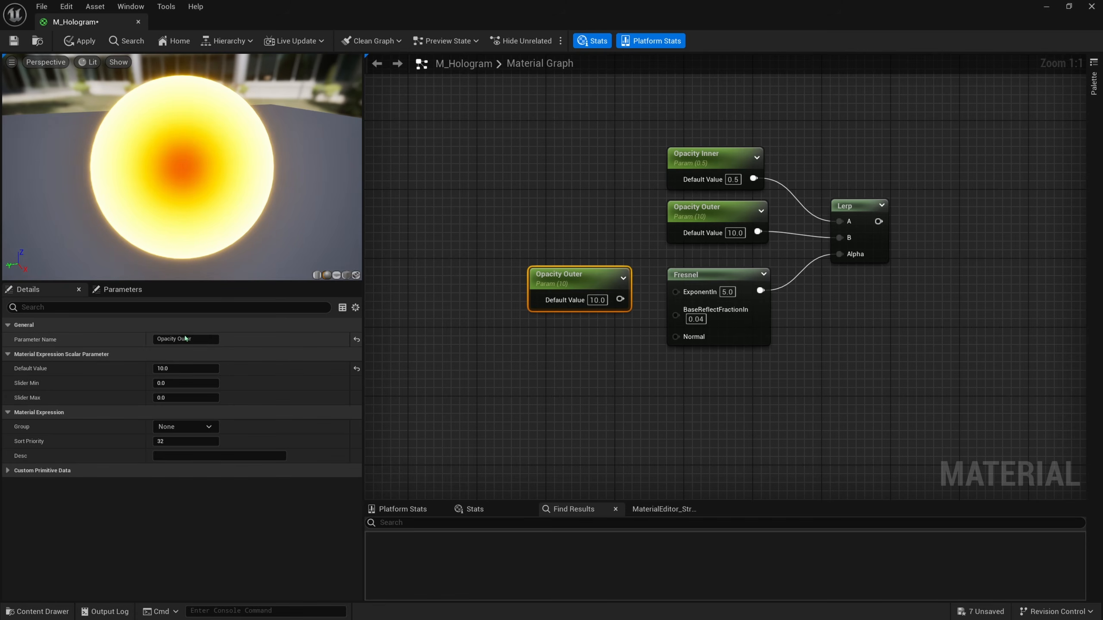
# Rename the copied parameter "Opacity Fresnel" and set its default value to 1.
pyautogui.doubleClick(199, 341)
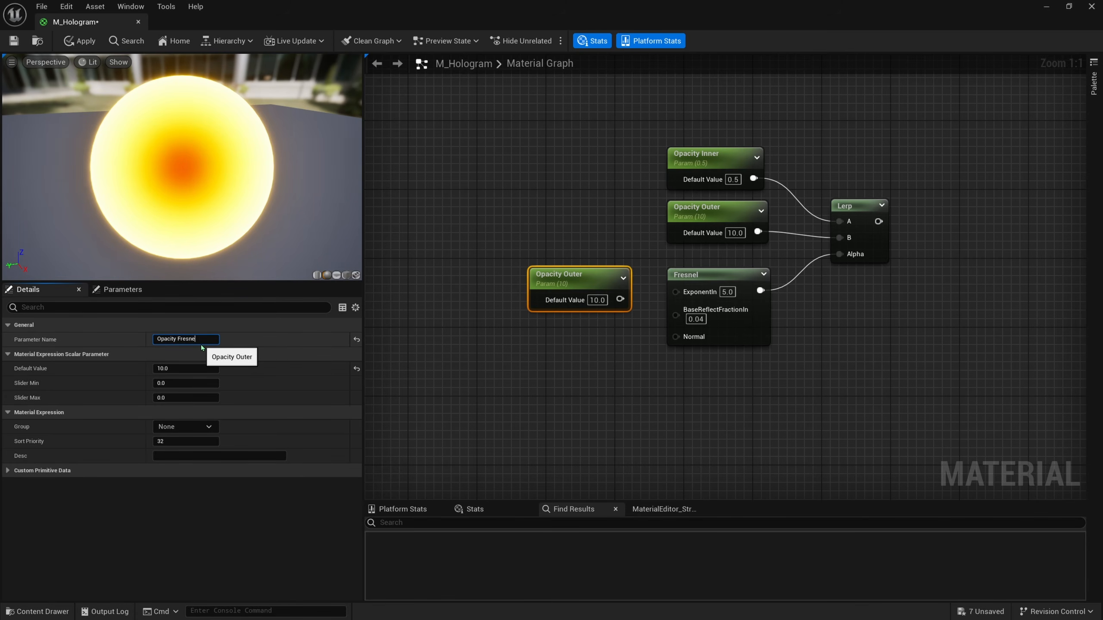
pyautogui.press('Return')
pyautogui.click(197, 369)
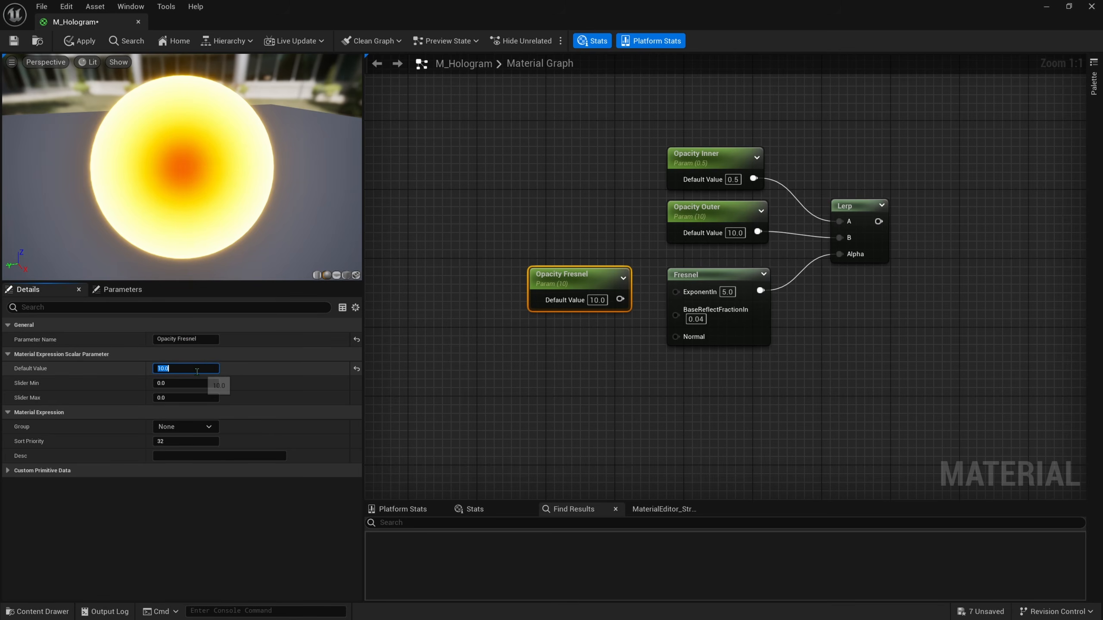
pyautogui.write('1')
pyautogui.press('Return')
# Connect Opacity Fresnel to the Fresnel node's ExponentIn, straighten the connection and move the parameter slightly closer.
pyautogui.moveTo(614, 299); pyautogui.dragTo(675, 291)
pyautogui.press('q')
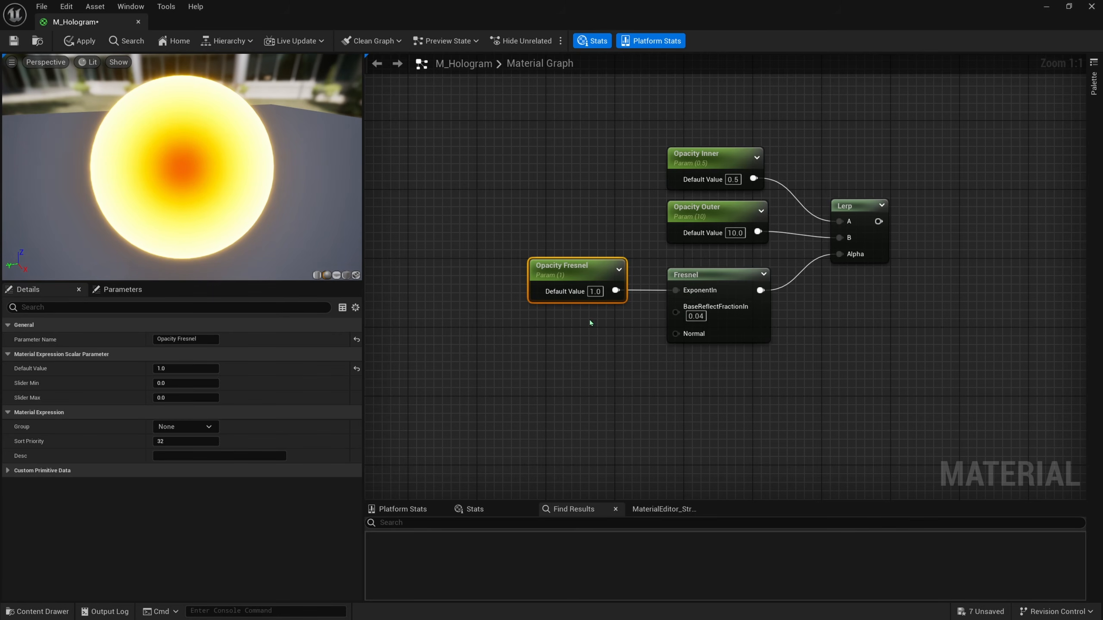
pyautogui.moveTo(589, 319); pyautogui.dragTo(577, 332, button='right')
pyautogui.moveTo(569, 298); pyautogui.dragTo(577, 299)
pyautogui.press('Right')
pyautogui.moveTo(645, 332); pyautogui.dragTo(602, 355, button='right')
pyautogui.scroll(-1, 602, 354)
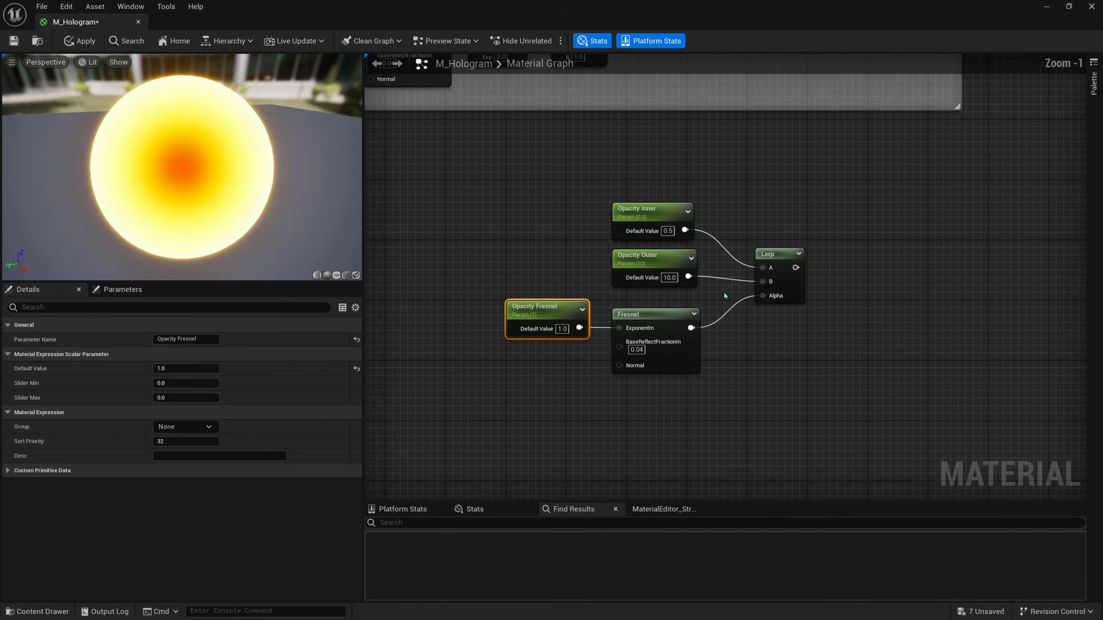
# Add a Multiply node after the opacity Lerp and connect the Lerp output to its A input.
pyautogui.moveTo(783, 277); pyautogui.dragTo(642, 353, button='right')
pyautogui.click(654, 332)
pyautogui.moveTo(621, 326); pyautogui.dragTo(685, 328)
pyautogui.moveTo(655, 377); pyautogui.dragTo(756, 281, button='right')
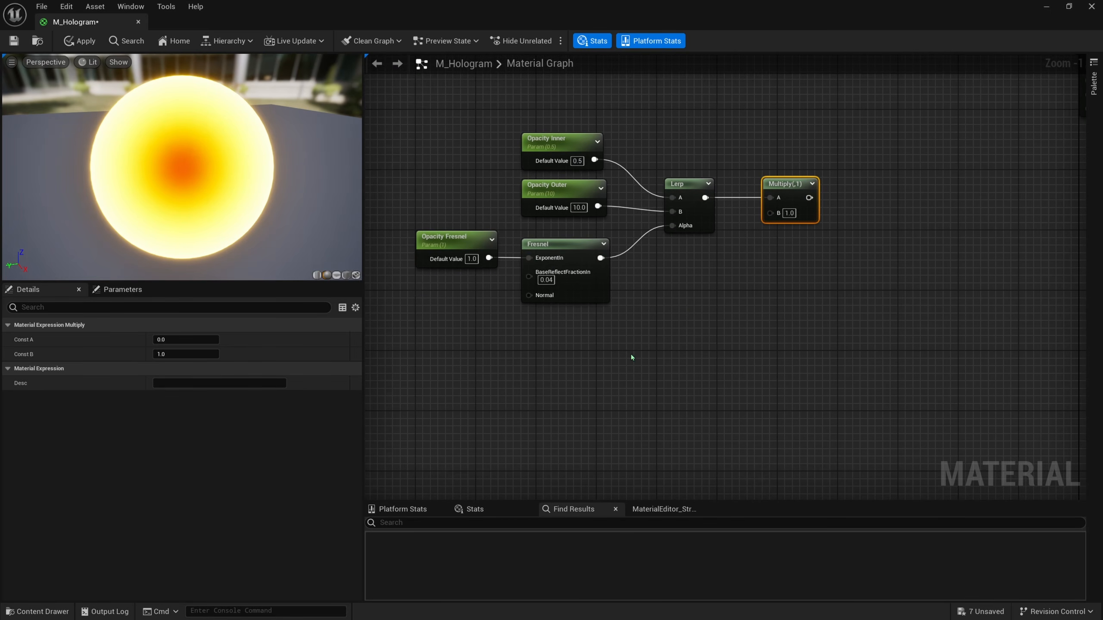
# Add a DitherTemporalAA node below the opacity Fresnel and connect its Result to the Multiply node's B input.
pyautogui.rightClick(631, 354)
pyautogui.write('dither')
pyautogui.press('Return')
pyautogui.moveTo(669, 355); pyautogui.dragTo(770, 213)
pyautogui.moveTo(687, 381); pyautogui.dragTo(718, 367, button='right')
pyautogui.moveTo(695, 357); pyautogui.dragTo(672, 362)
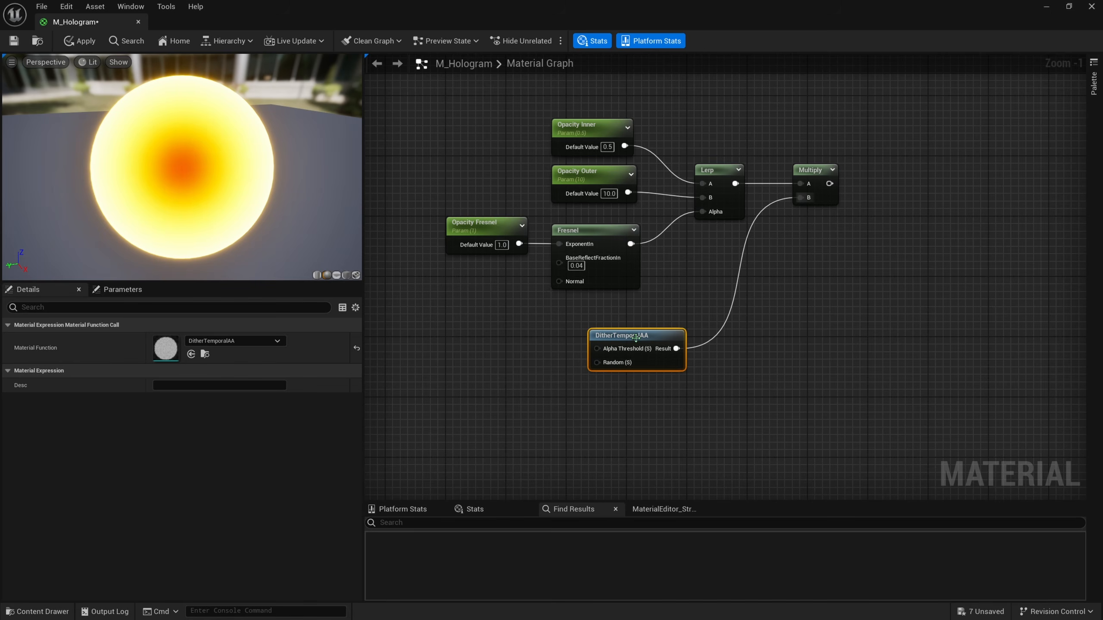
# Create a scalar parameter named "Dither Threshold" in front of DitherTemporalAA with a default value of 0.5.
pyautogui.click(477, 349)
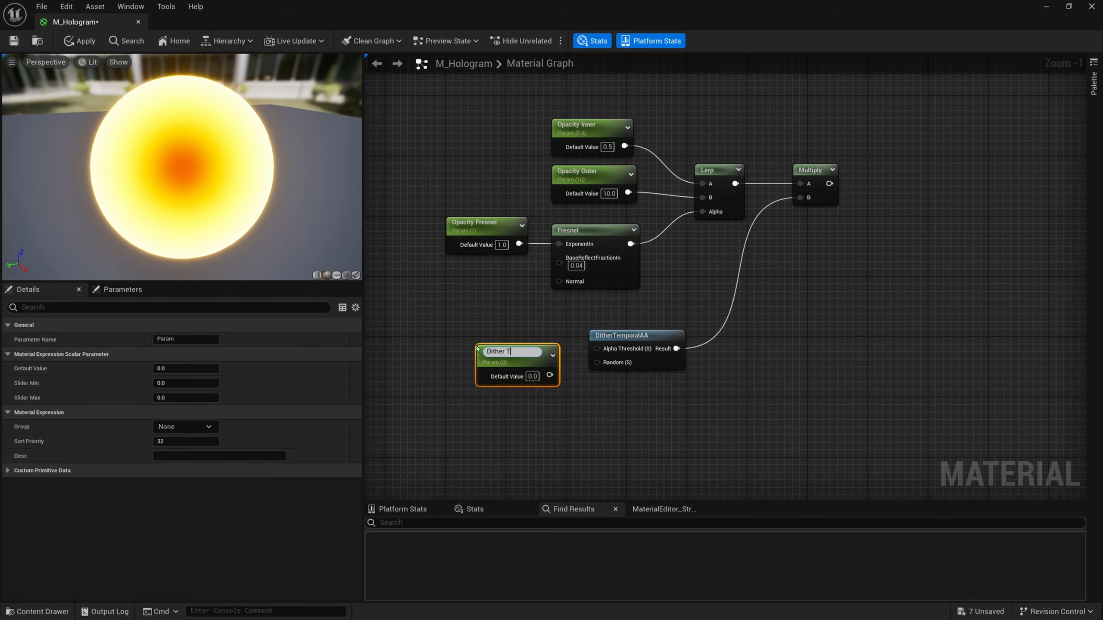
pyautogui.write('Dither Threshold')
pyautogui.press('Return')
pyautogui.click(533, 372)
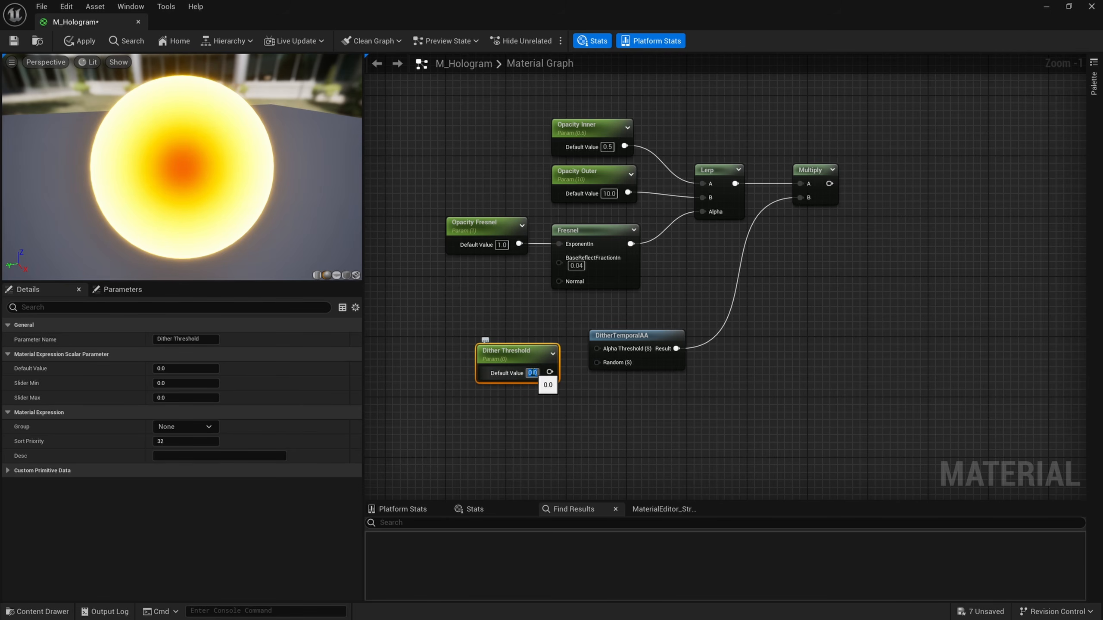
pyautogui.write('0.5')
pyautogui.press('Return')
# Connect Dither Threshold to DitherTemporalAA's Alpha Threshold, straighten the connection and shift both nodes slightly away from the Multiply.
pyautogui.moveTo(549, 372); pyautogui.dragTo(596, 349)
pyautogui.press('q')
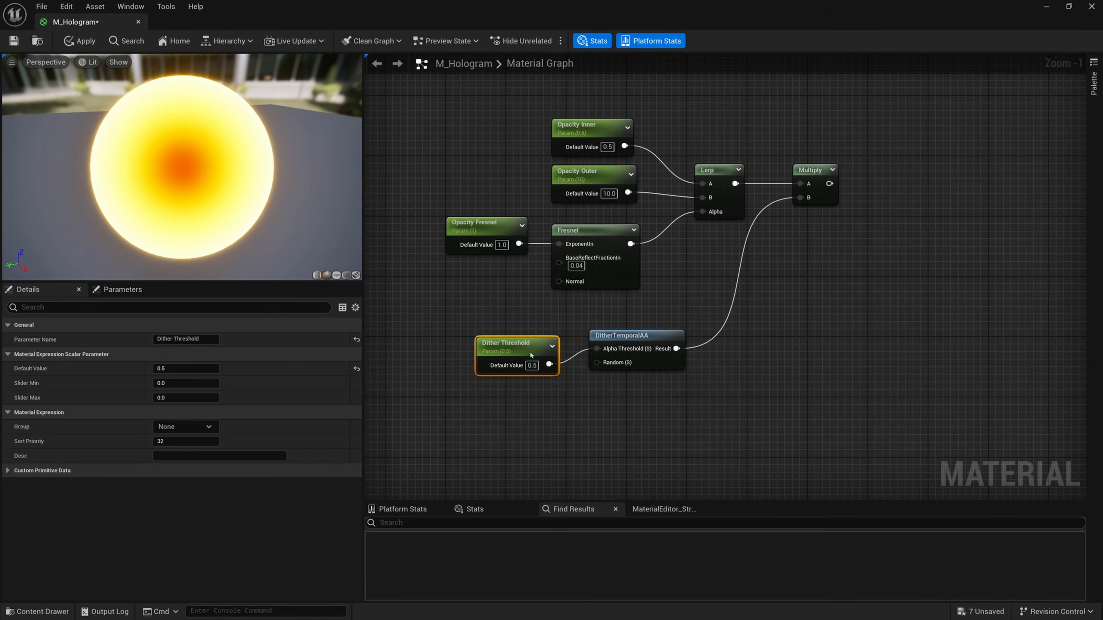
pyautogui.moveTo(633, 391); pyautogui.dragTo(536, 354)
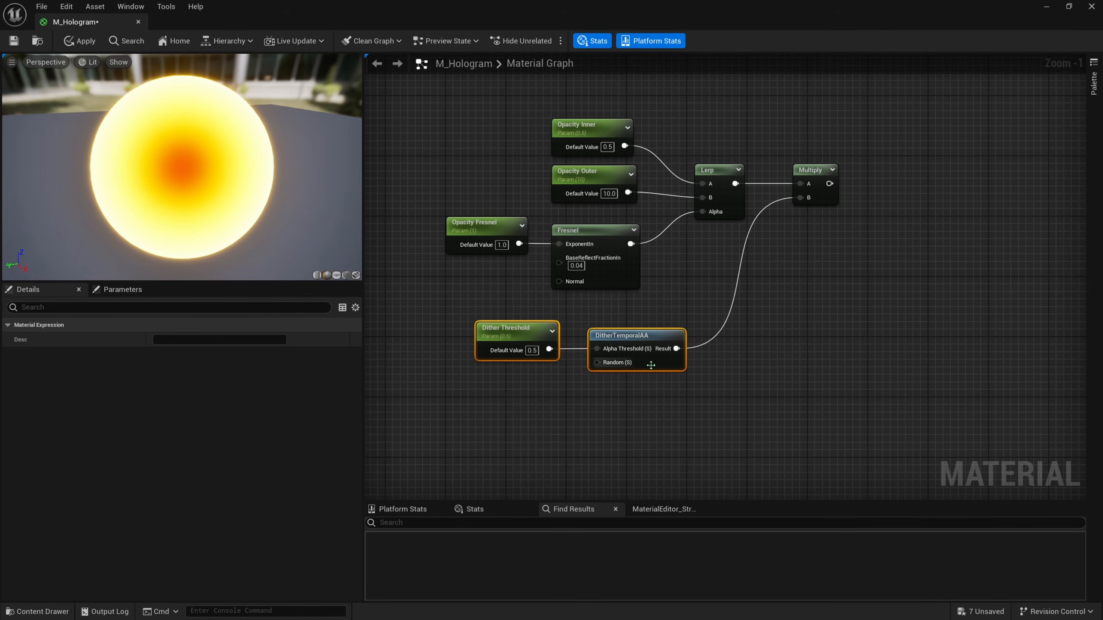
pyautogui.moveTo(672, 369); pyautogui.dragTo(650, 377)
pyautogui.click(573, 450)
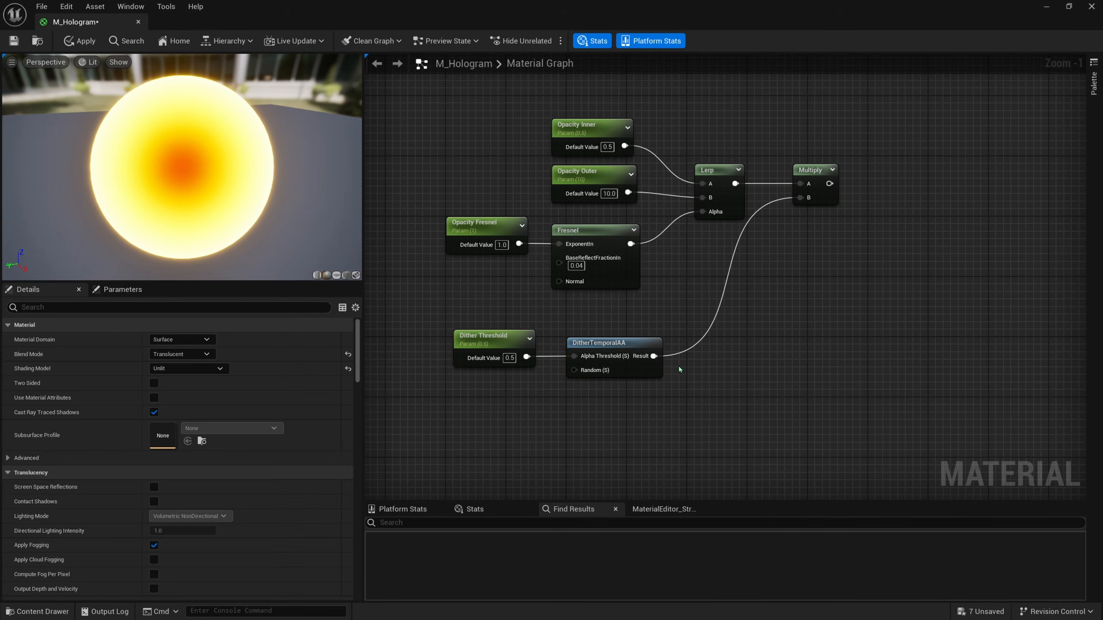
# Connect the opacity Multiply node's output to the material's Opacity input.
pyautogui.moveTo(611, 357); pyautogui.dragTo(563, 390, button='right')
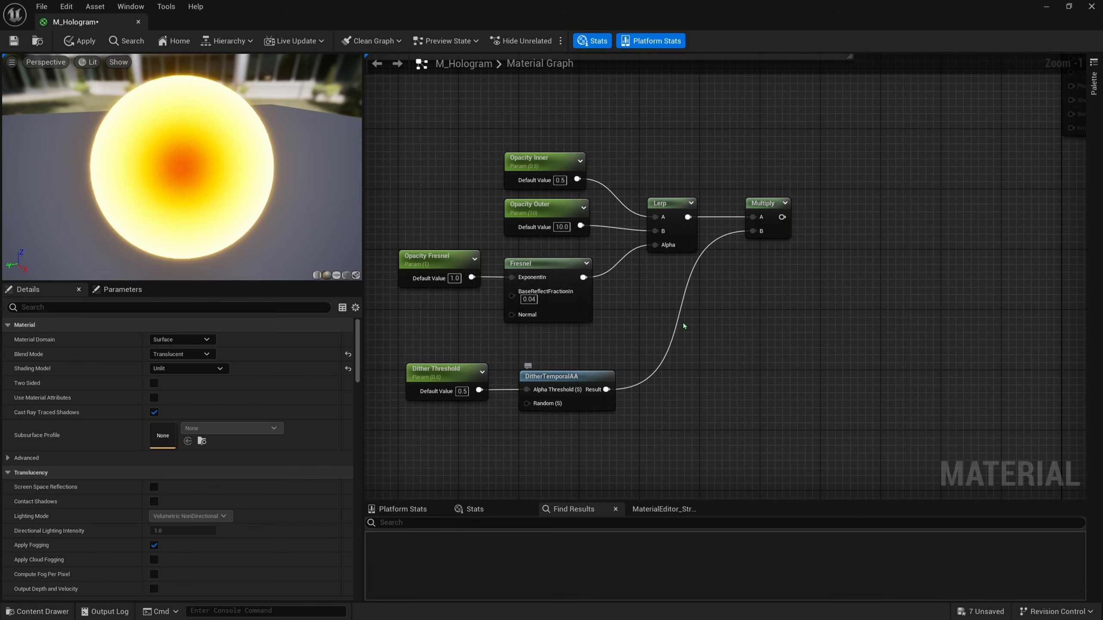
pyautogui.moveTo(684, 326); pyautogui.dragTo(567, 441, button='right')
pyautogui.moveTo(664, 331); pyautogui.dragTo(954, 314)
pyautogui.moveTo(857, 340); pyautogui.dragTo(769, 209, button='right')
pyautogui.moveTo(582, 417); pyautogui.dragTo(869, 146)
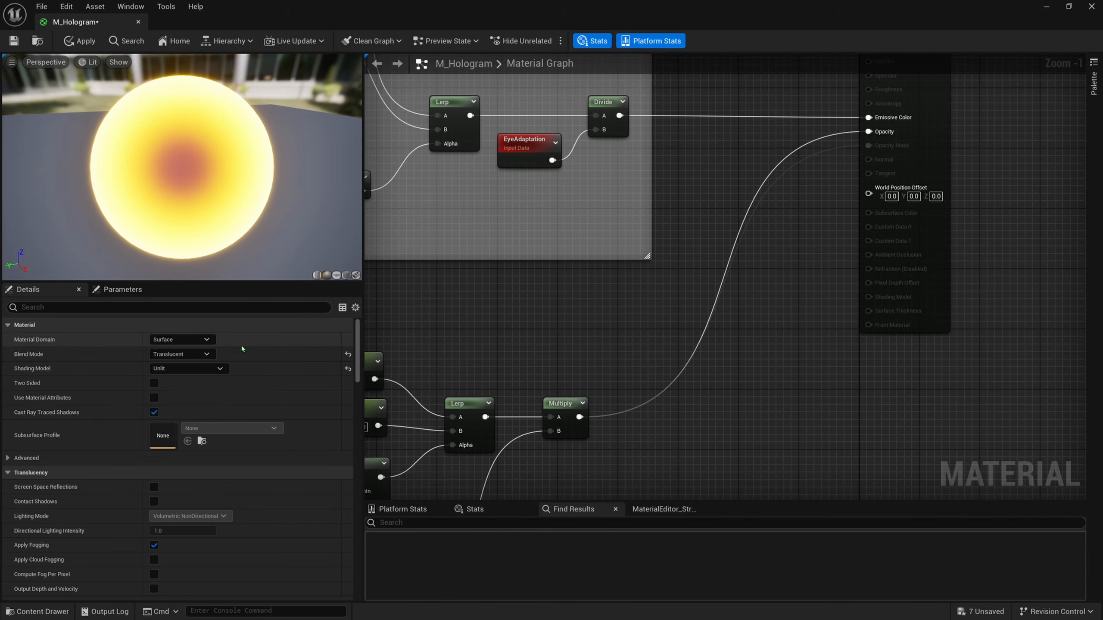
pyautogui.click(185, 354)
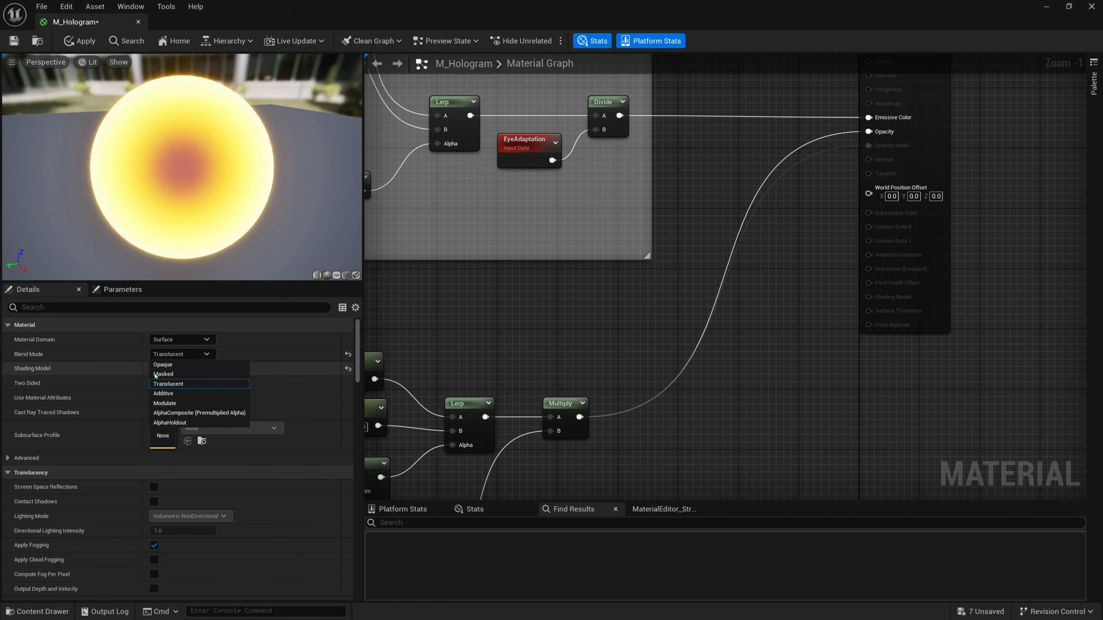
pyautogui.click(494, 374)
# Move the DitherTemporalAA node closer to Dither Threshold, lining it up beneath the Fresnel node.
pyautogui.moveTo(519, 464); pyautogui.dragTo(665, 237, button='right')
pyautogui.moveTo(552, 383); pyautogui.dragTo(646, 347, button='right')
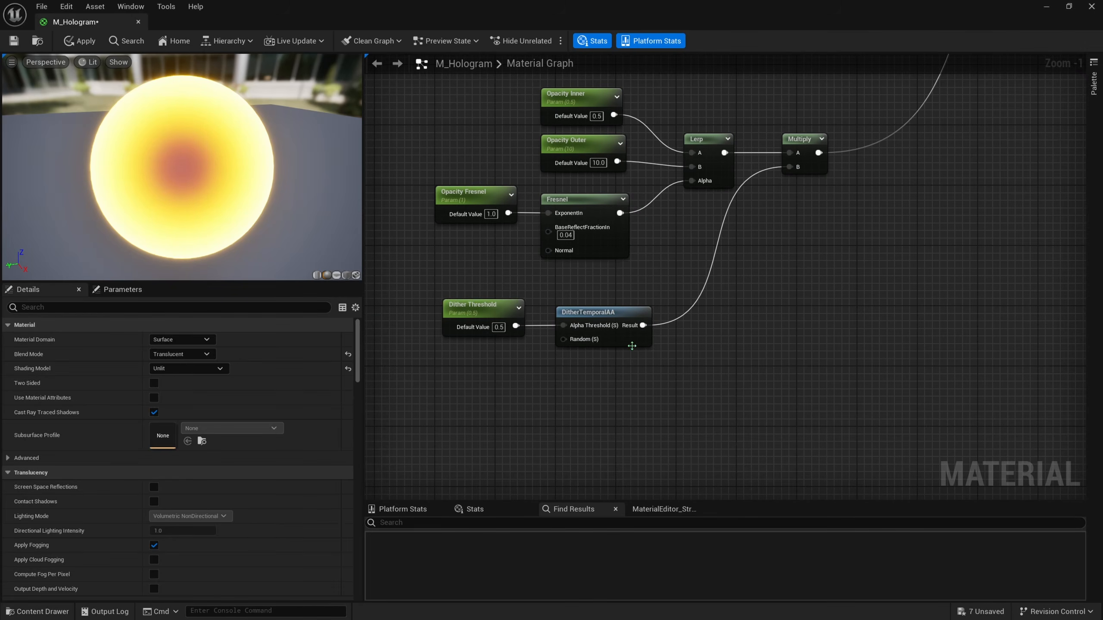
pyautogui.click(632, 344)
pyautogui.click(671, 354)
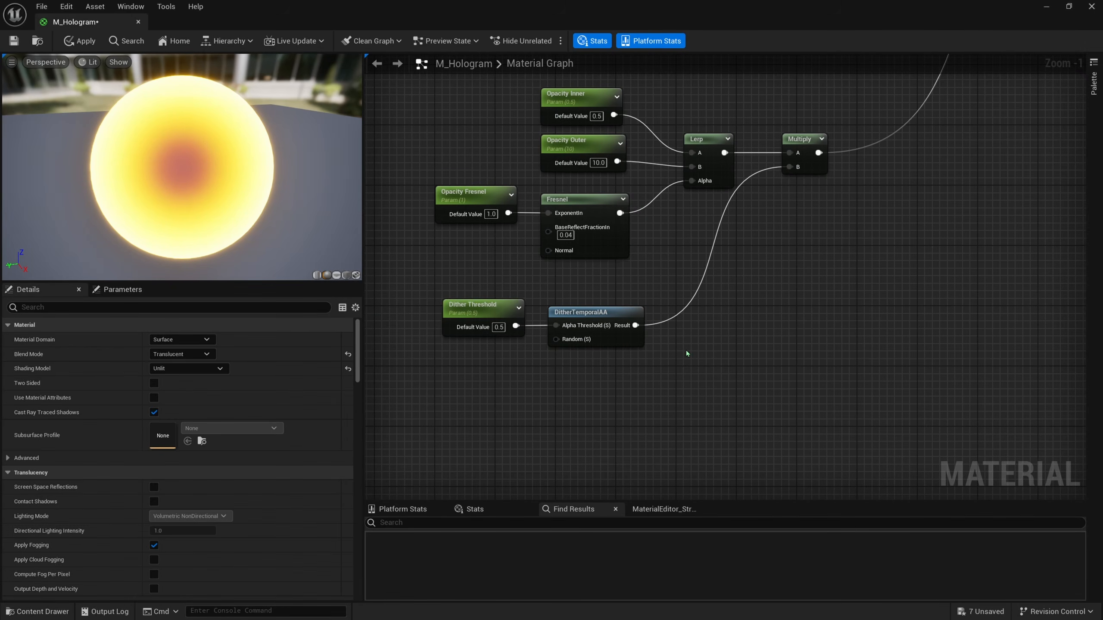
pyautogui.moveTo(687, 331); pyautogui.dragTo(674, 358, button='right')
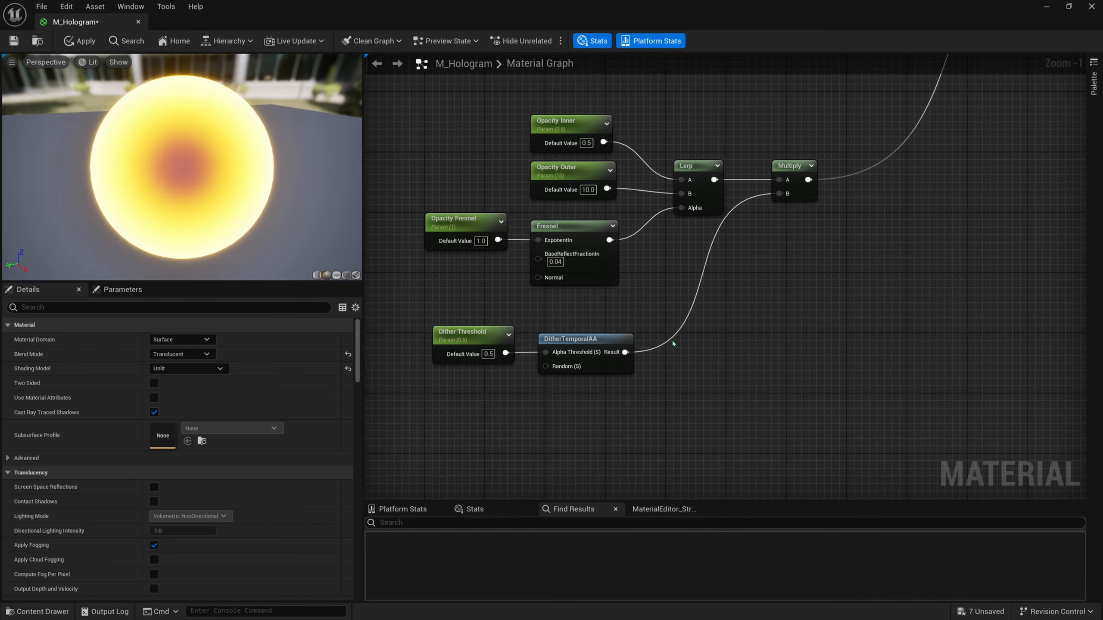
pyautogui.moveTo(673, 343); pyautogui.dragTo(634, 390, button='right')
pyautogui.moveTo(611, 414); pyautogui.dragTo(602, 410)
pyautogui.moveTo(791, 375); pyautogui.dragTo(771, 424, button='right')
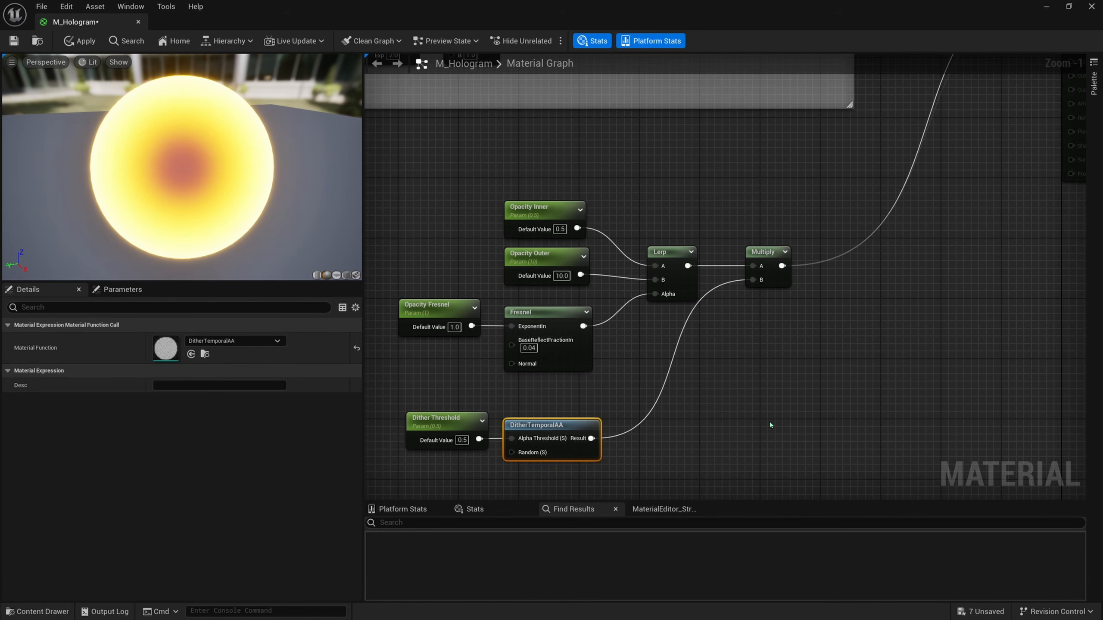
# Assign Opacity Inner, Opacity Outer, Opacity Fresnel and Dither Threshold to a parameter group named "Opacity".
pyautogui.moveTo(581, 430); pyautogui.dragTo(621, 394, button='right')
pyautogui.moveTo(560, 147); pyautogui.dragTo(561, 250)
pyautogui.keyDown('ctrl'); pyautogui.click(468, 272); pyautogui.keyUp('ctrl')
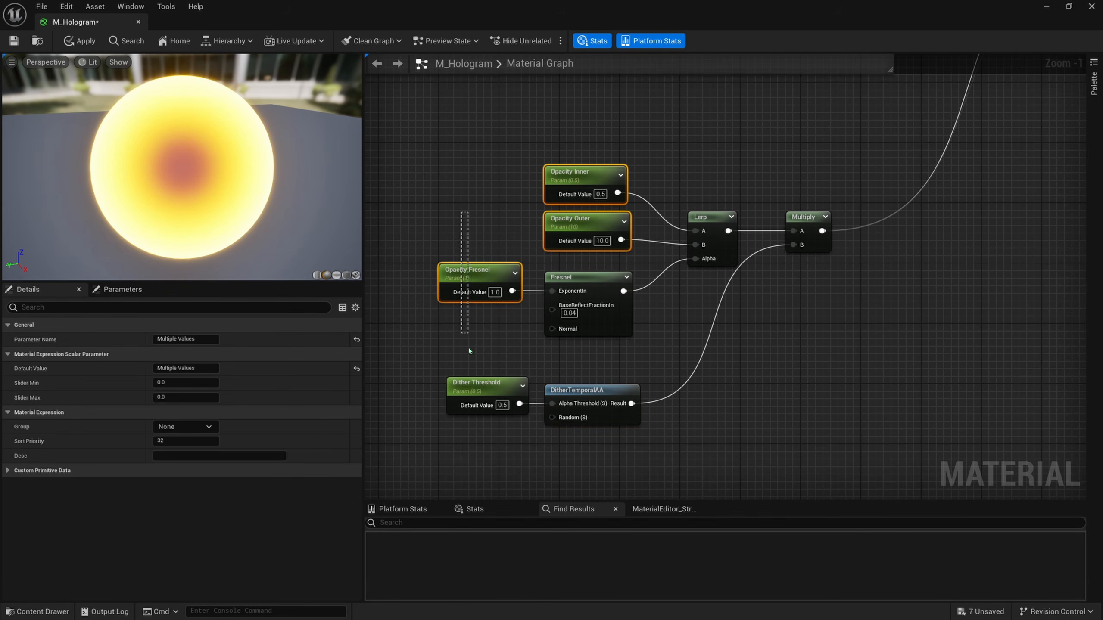
pyautogui.keyDown('ctrl'); pyautogui.click(470, 384); pyautogui.keyUp('ctrl')
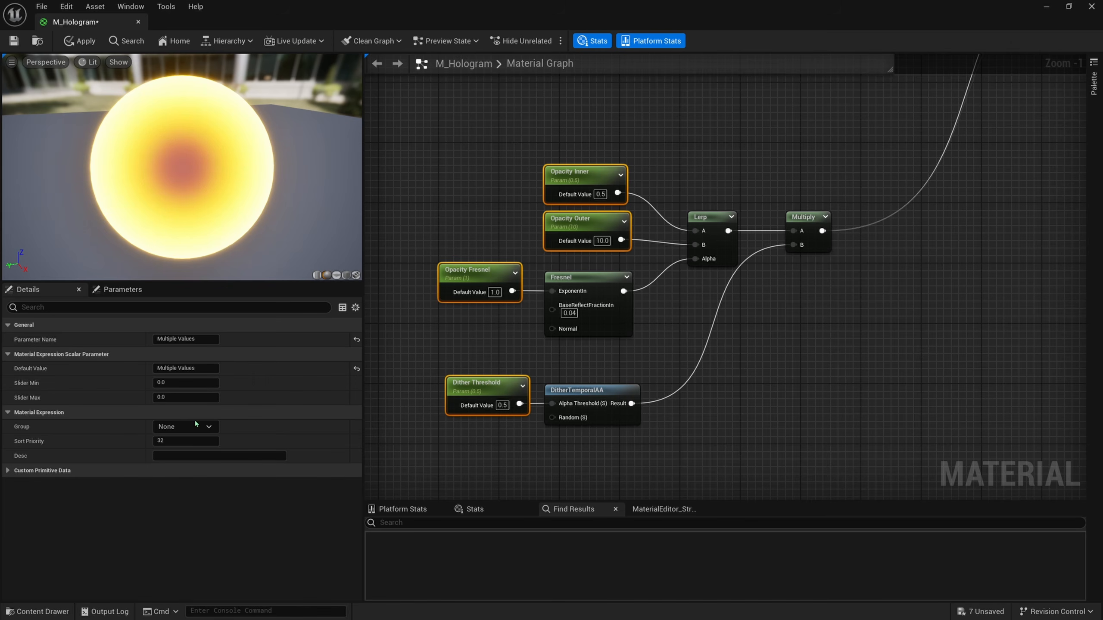
pyautogui.moveTo(189, 427); pyautogui.dragTo(134, 424)
pyautogui.write('Opacity')
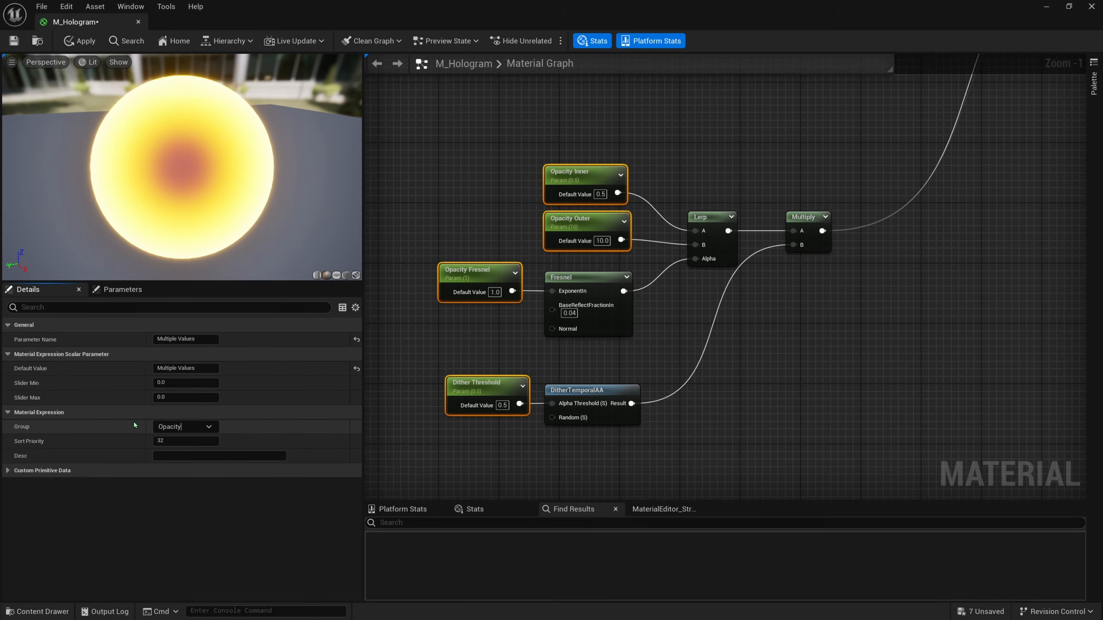
pyautogui.press('Return')
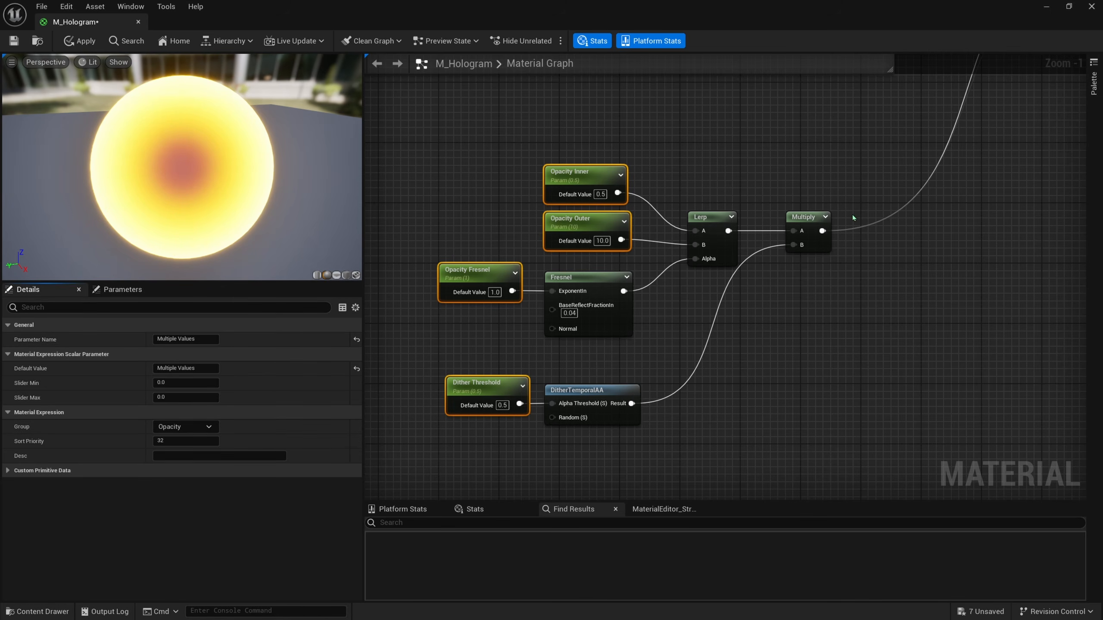
# Enclose all the opacity nodes in a comment box titled "Opacity".
pyautogui.moveTo(853, 141); pyautogui.dragTo(438, 456)
pyautogui.write('c')
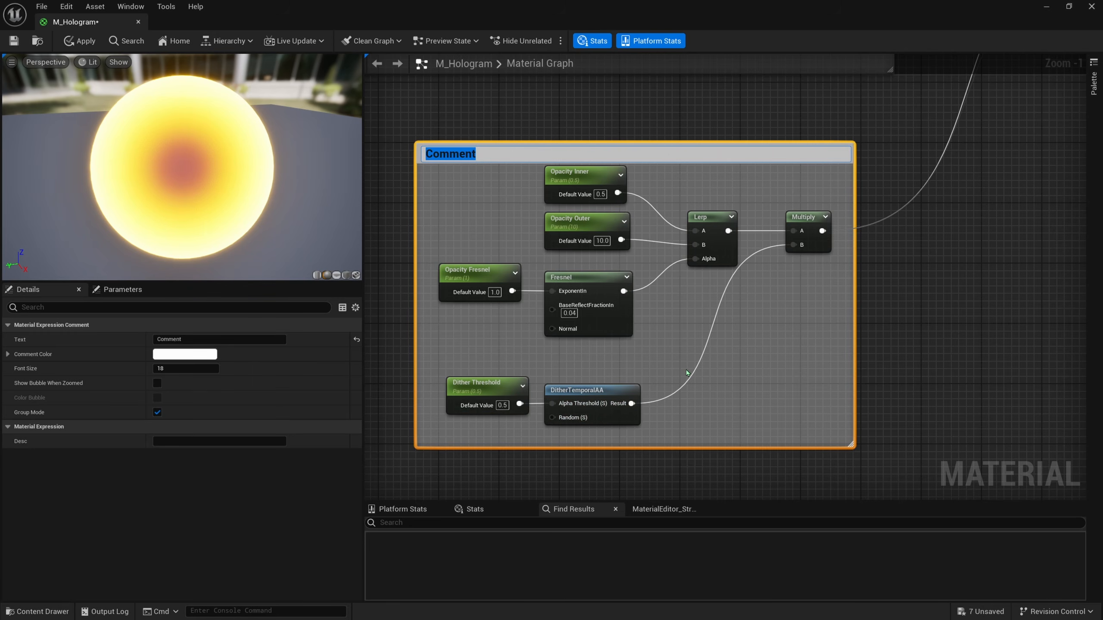
pyautogui.write('Opacity')
pyautogui.press('Return')
pyautogui.moveTo(737, 129); pyautogui.dragTo(724, 224, button='right')
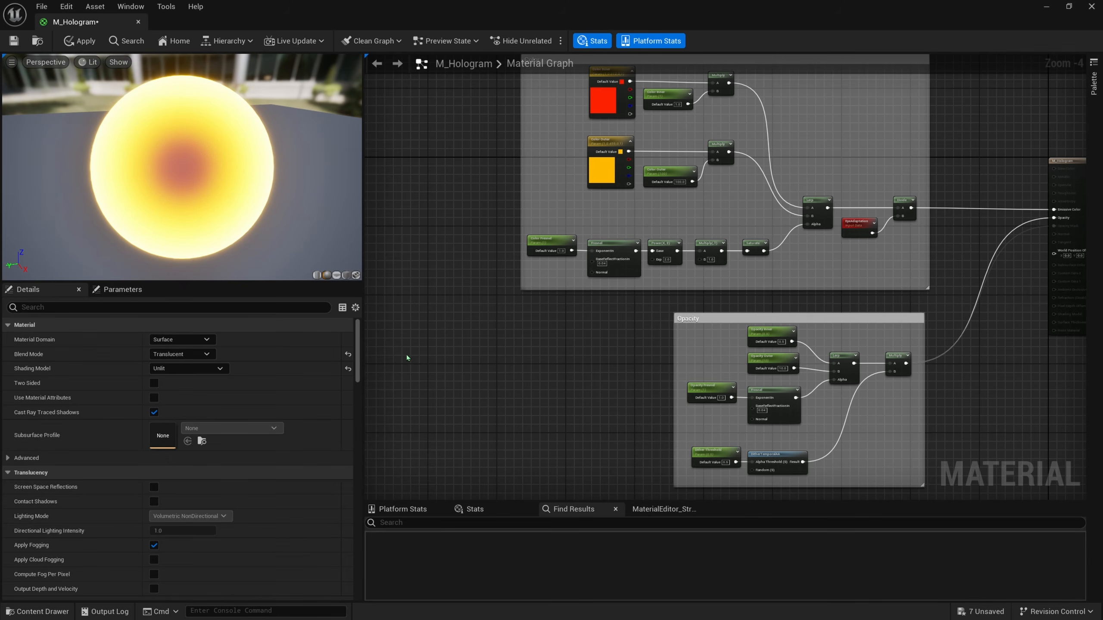
# Add a ScreenAlignedUVs node in the empty graph area in front of the existing node groups.
pyautogui.moveTo(444, 360); pyautogui.dragTo(538, 364, button='right')
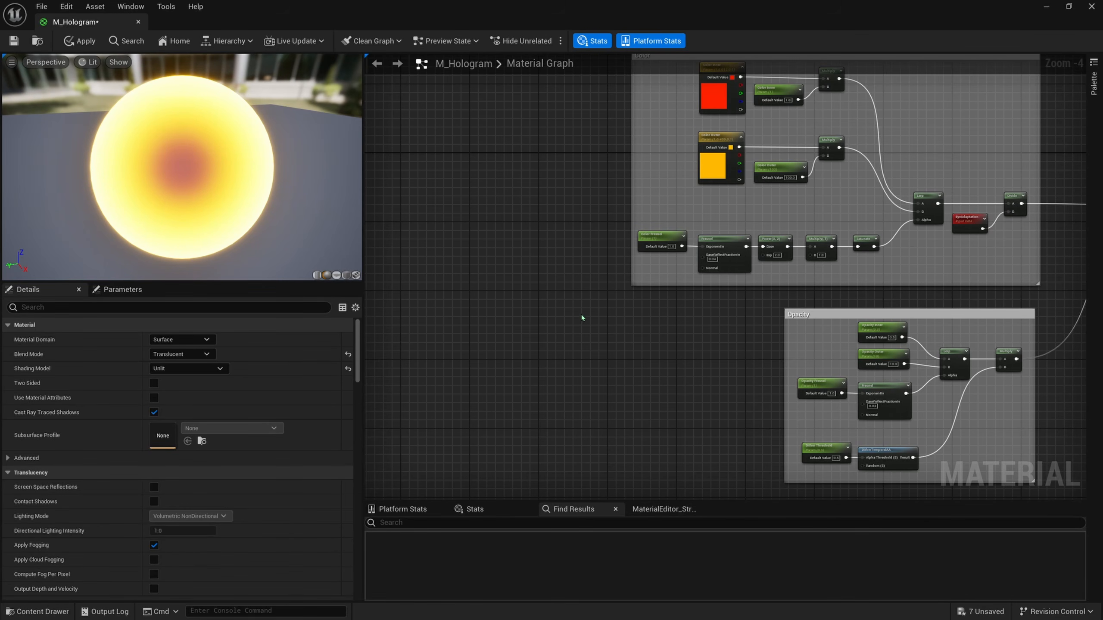
pyautogui.scroll(1, 814, 260)
pyautogui.moveTo(807, 252); pyautogui.dragTo(642, 408)
pyautogui.click(491, 387)
pyautogui.moveTo(487, 386); pyautogui.dragTo(630, 350, button='right')
pyautogui.scroll(-1, 634, 351)
pyautogui.moveTo(558, 378); pyautogui.dragTo(582, 344, button='right')
pyautogui.scroll(1, 690, 349)
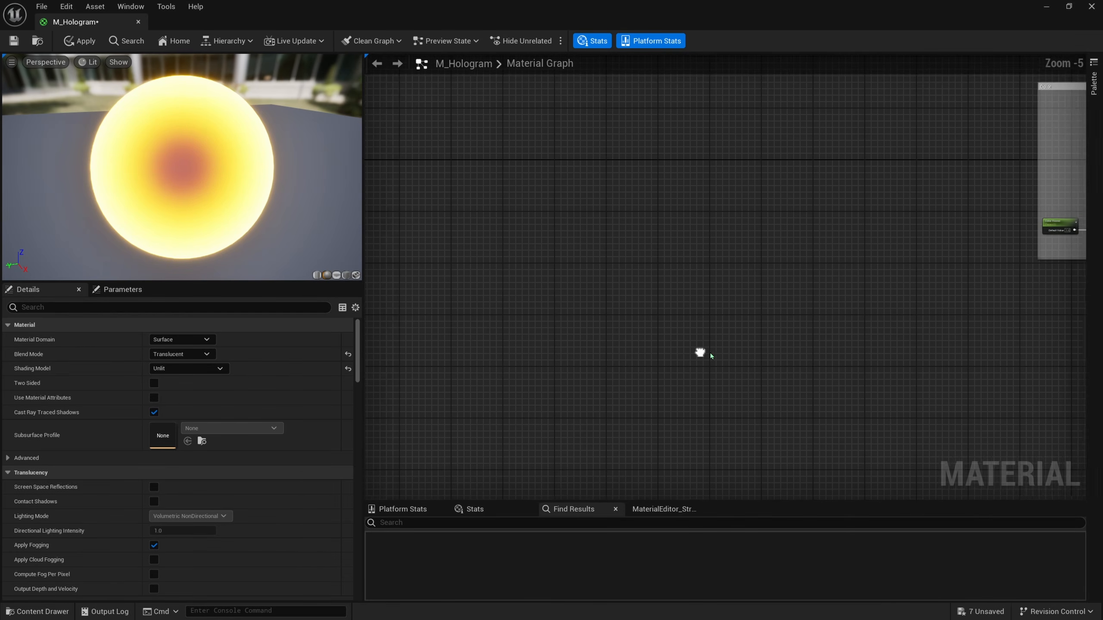
pyautogui.rightClick(479, 298)
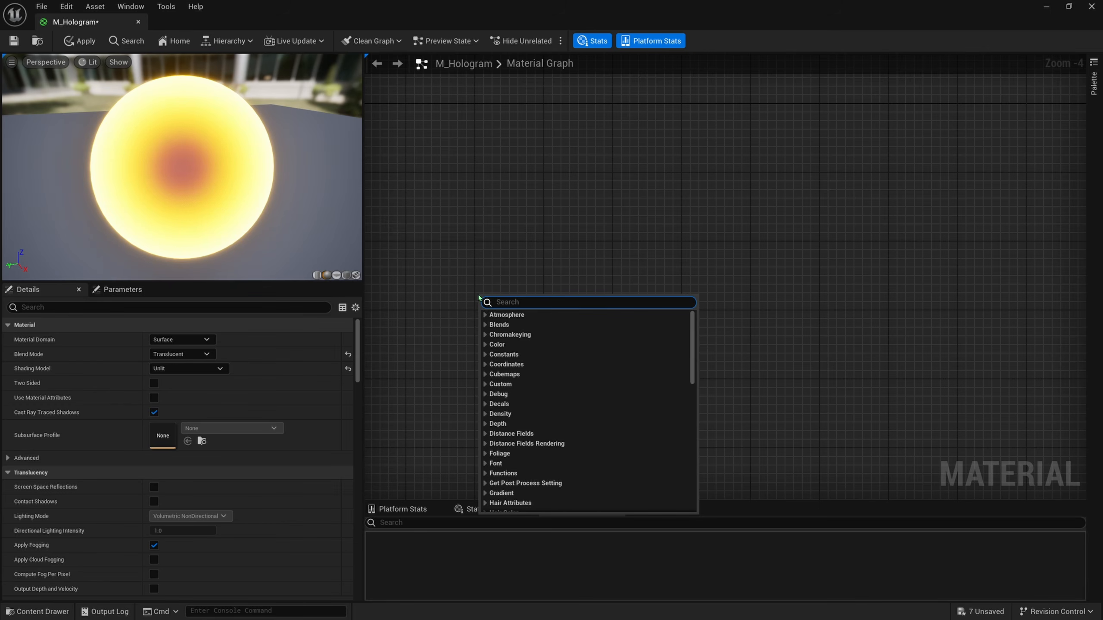
pyautogui.write('screen align')
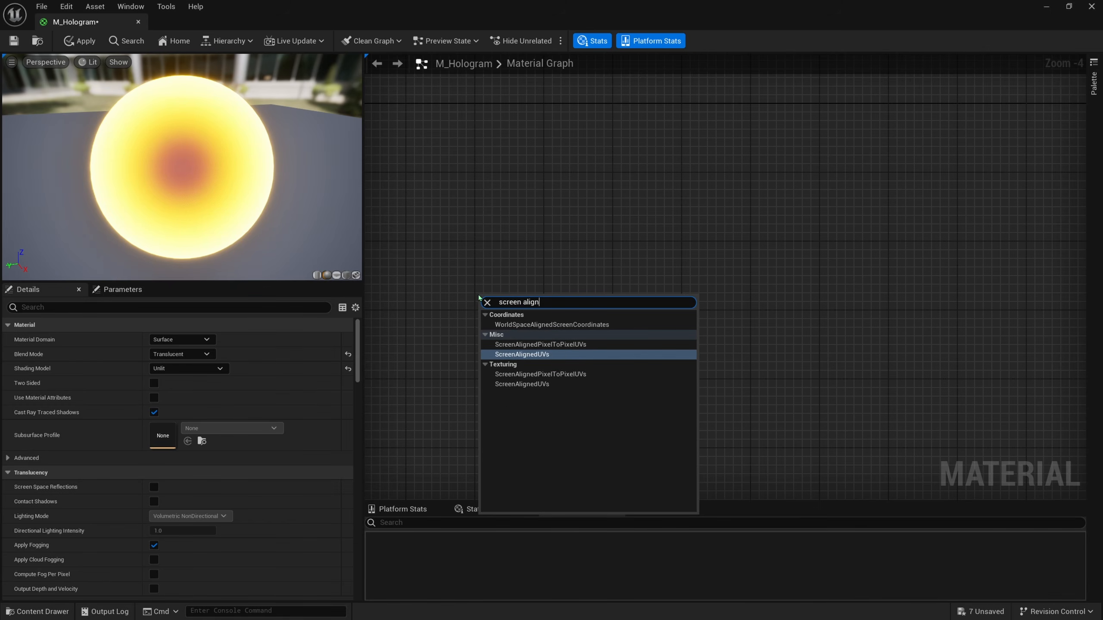
pyautogui.press('Return')
pyautogui.scroll(3, 527, 301)
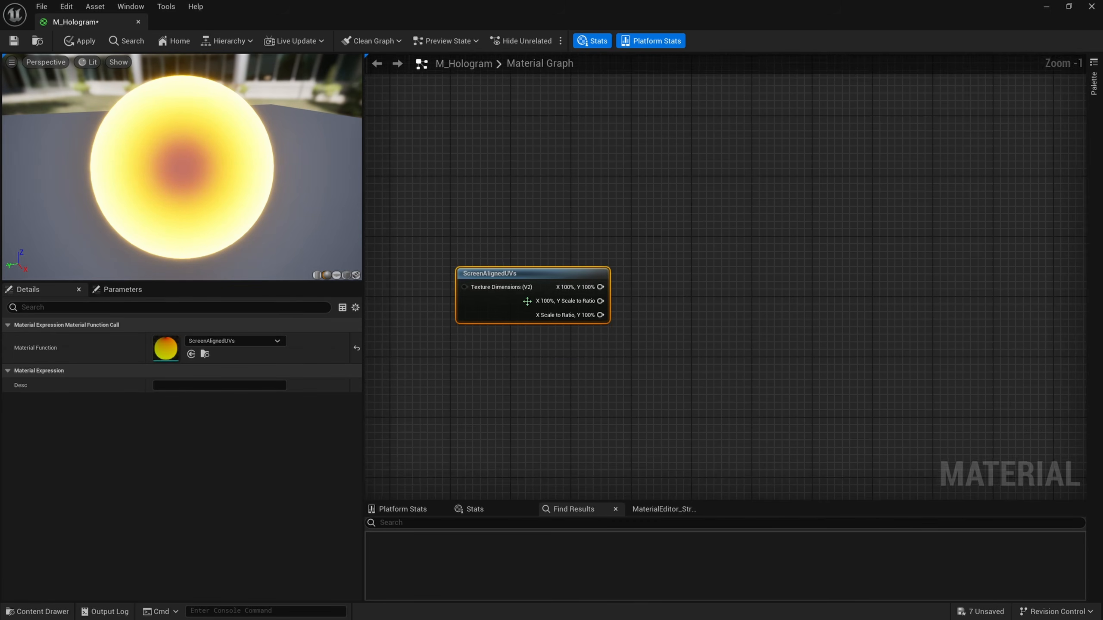
pyautogui.scroll(1, 527, 301)
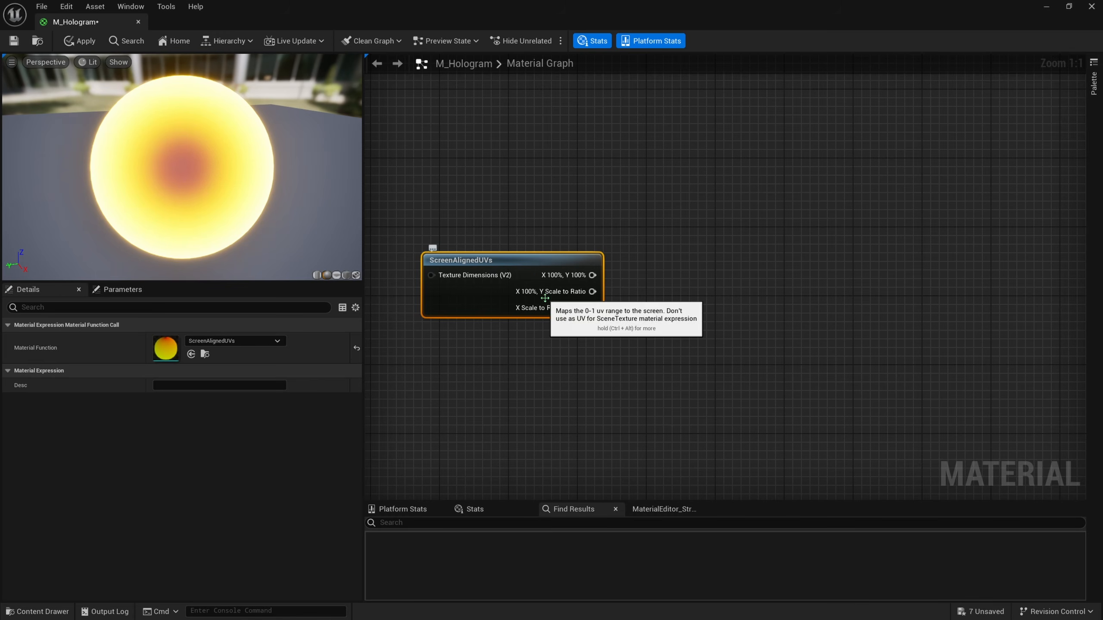
pyautogui.moveTo(597, 292)
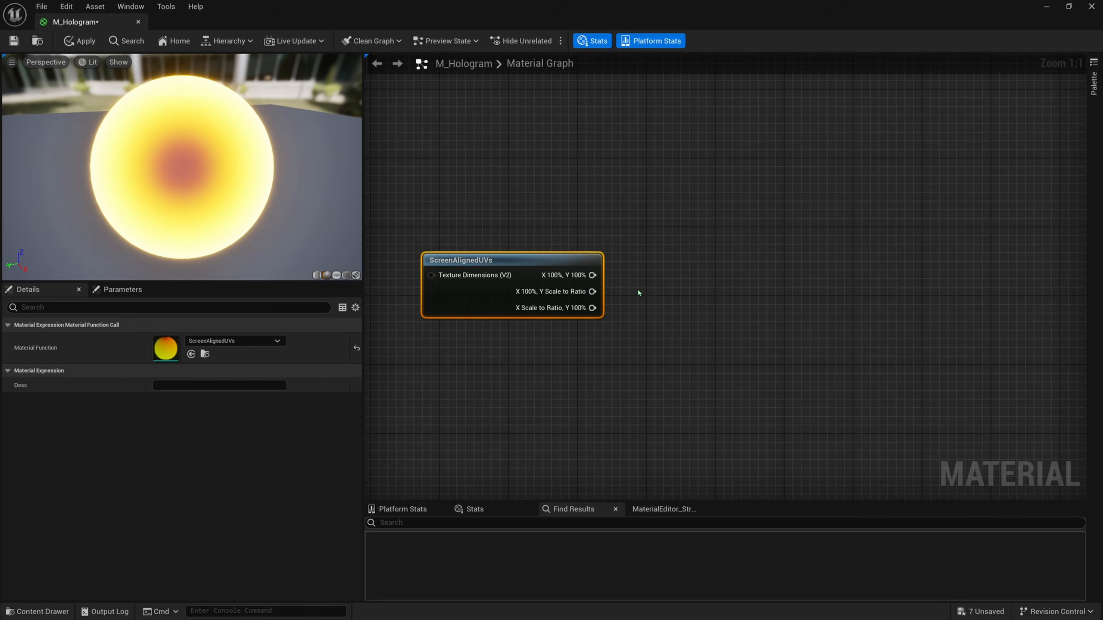
# Add a Panner node fed at Coordinate by the ScreenAlignedUVs "X 100%, Y 100%" output and align the two nodes.
pyautogui.moveTo(692, 308); pyautogui.dragTo(656, 312, button='right')
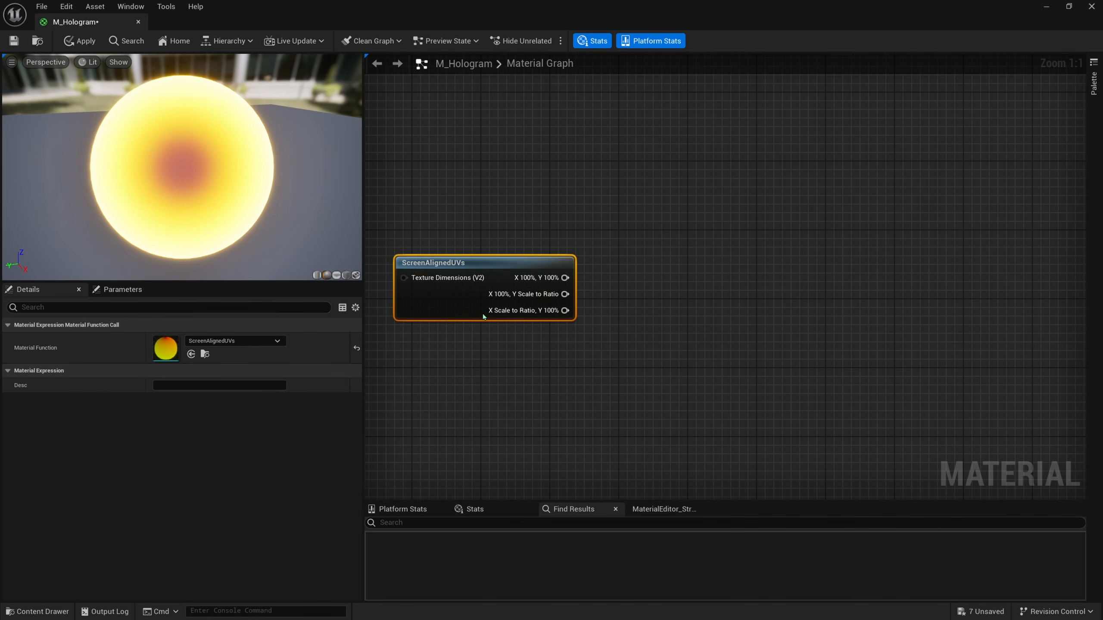
pyautogui.moveTo(485, 234); pyautogui.dragTo(485, 367)
pyautogui.moveTo(485, 240); pyautogui.dragTo(467, 343)
pyautogui.moveTo(525, 257); pyautogui.dragTo(625, 281)
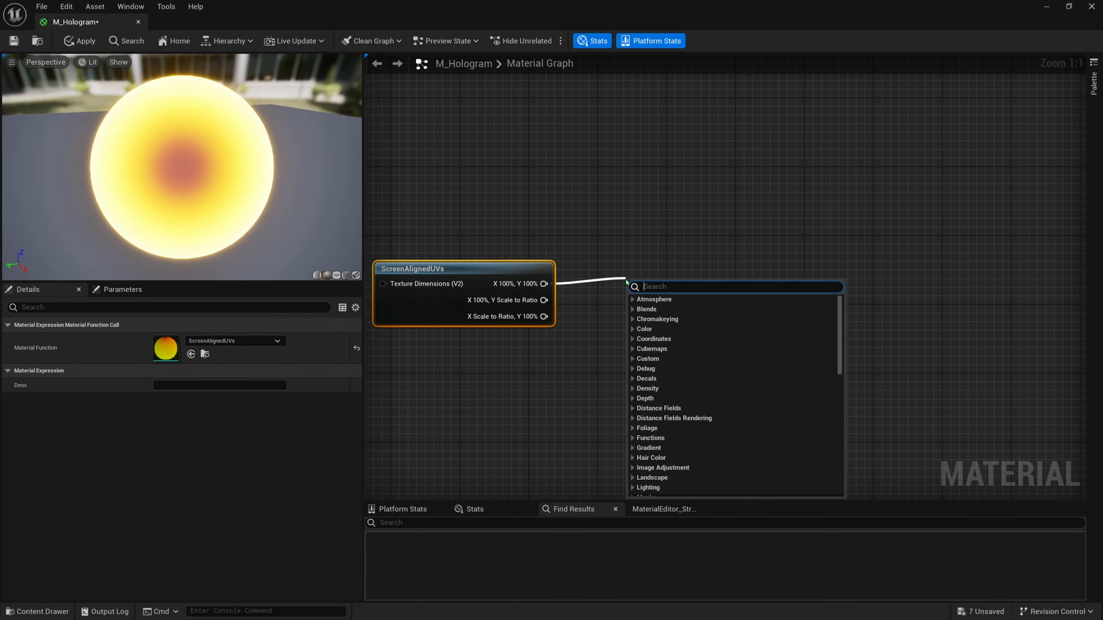
pyautogui.write('panner')
pyautogui.press('Return')
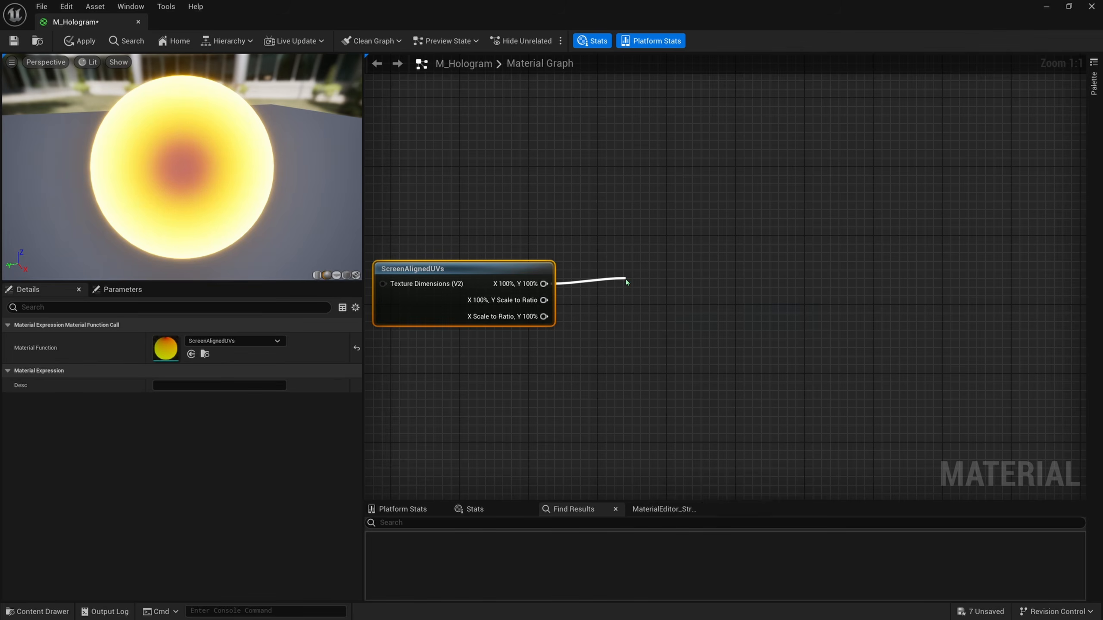
pyautogui.moveTo(657, 287); pyautogui.dragTo(655, 270)
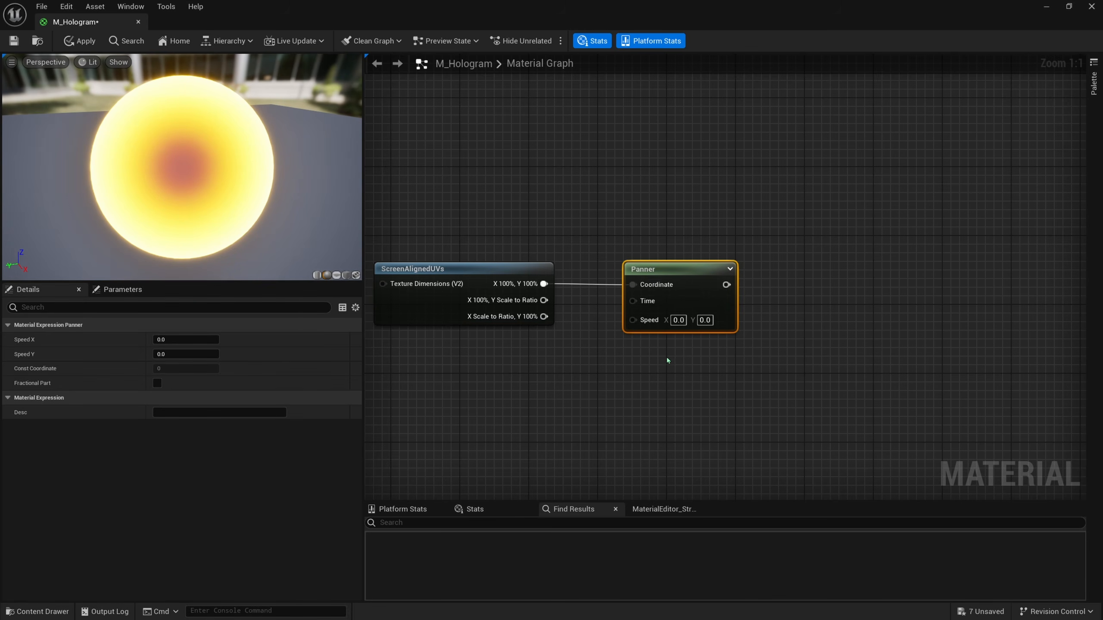
pyautogui.moveTo(514, 361); pyautogui.dragTo(496, 316, button='right')
pyautogui.moveTo(673, 324); pyautogui.dragTo(744, 332, button='right')
pyautogui.moveTo(690, 283); pyautogui.dragTo(681, 348)
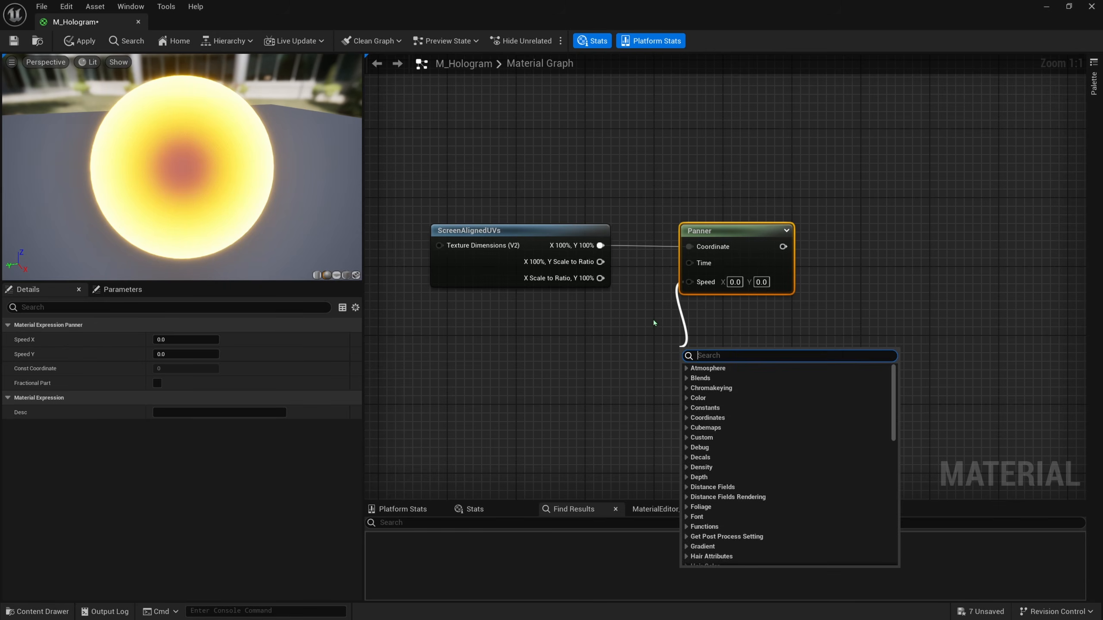
pyautogui.click(654, 322)
pyautogui.moveTo(690, 282); pyautogui.dragTo(659, 330)
pyautogui.click(601, 342)
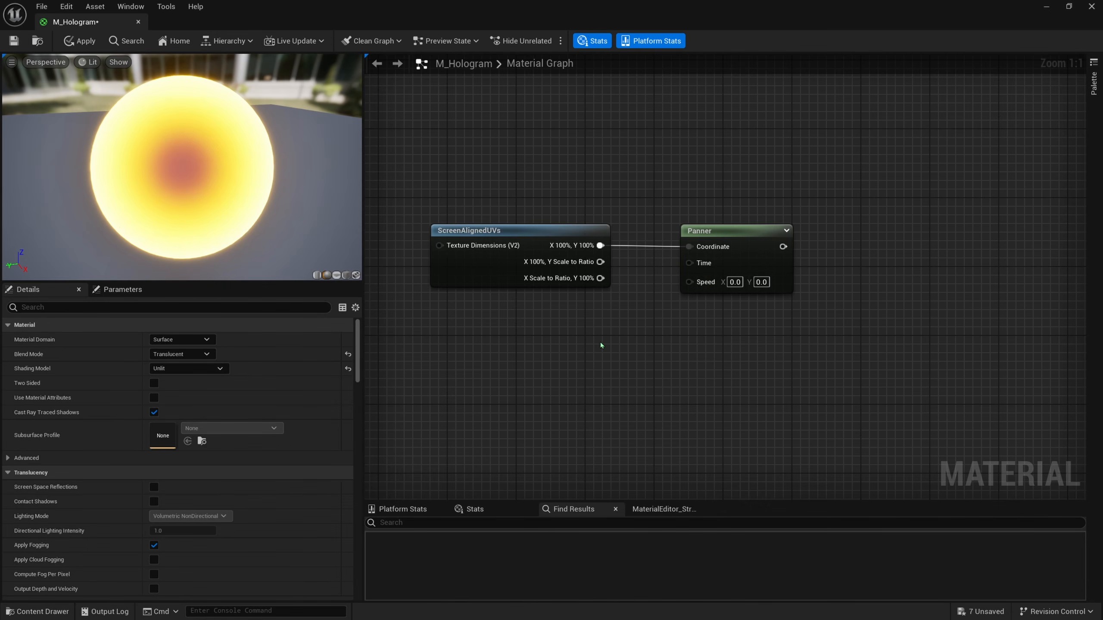
# Add an AppendVector node below ScreenAlignedUVs and connect its output to the Panner's Speed input.
pyautogui.rightClick(601, 343)
pyautogui.write('append')
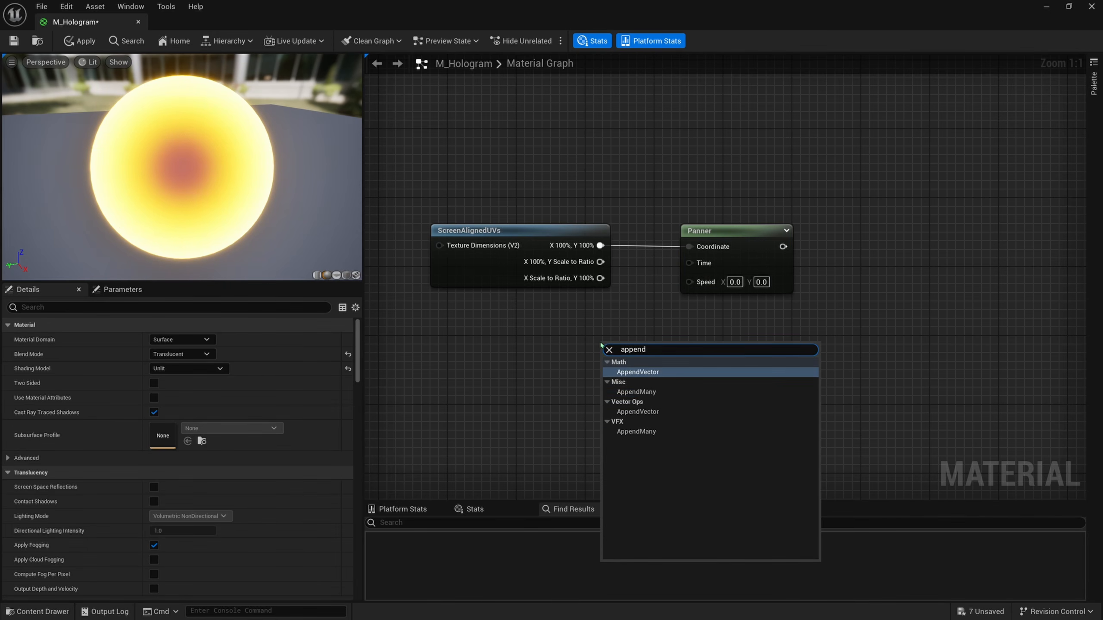
pyautogui.press('Return')
pyautogui.moveTo(629, 346); pyautogui.dragTo(530, 369)
pyautogui.click(530, 369)
pyautogui.moveTo(627, 350); pyautogui.dragTo(690, 280)
# Add a Constant node with value 0 in front of the Append node and connect it to Append's A input.
pyautogui.moveTo(575, 355); pyautogui.dragTo(690, 355, button='right')
pyautogui.click(592, 331)
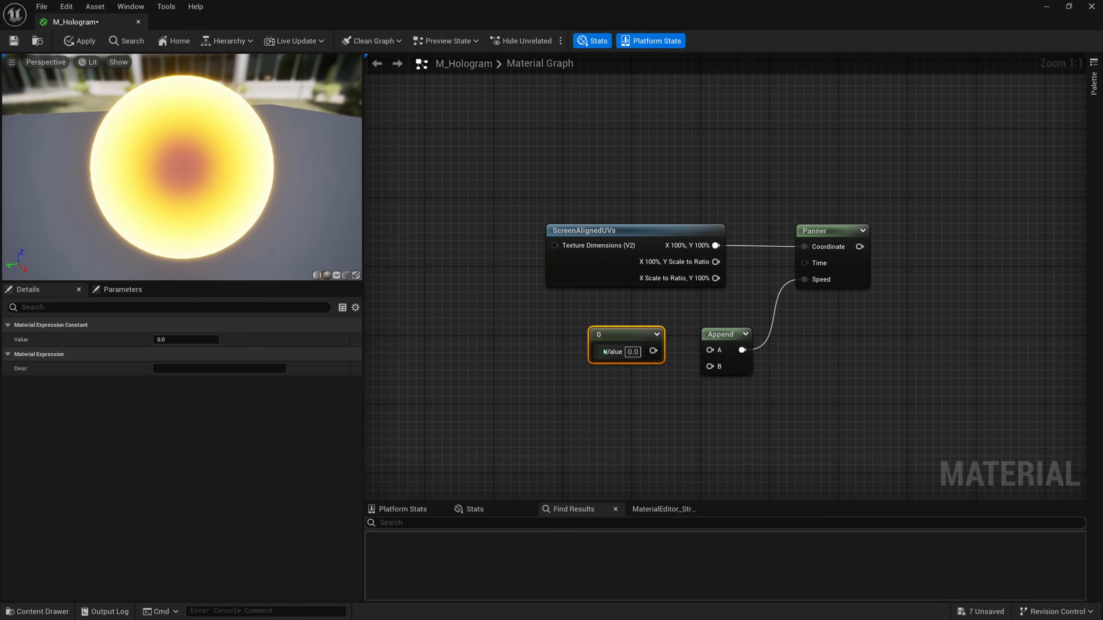
pyautogui.moveTo(653, 351); pyautogui.dragTo(709, 350)
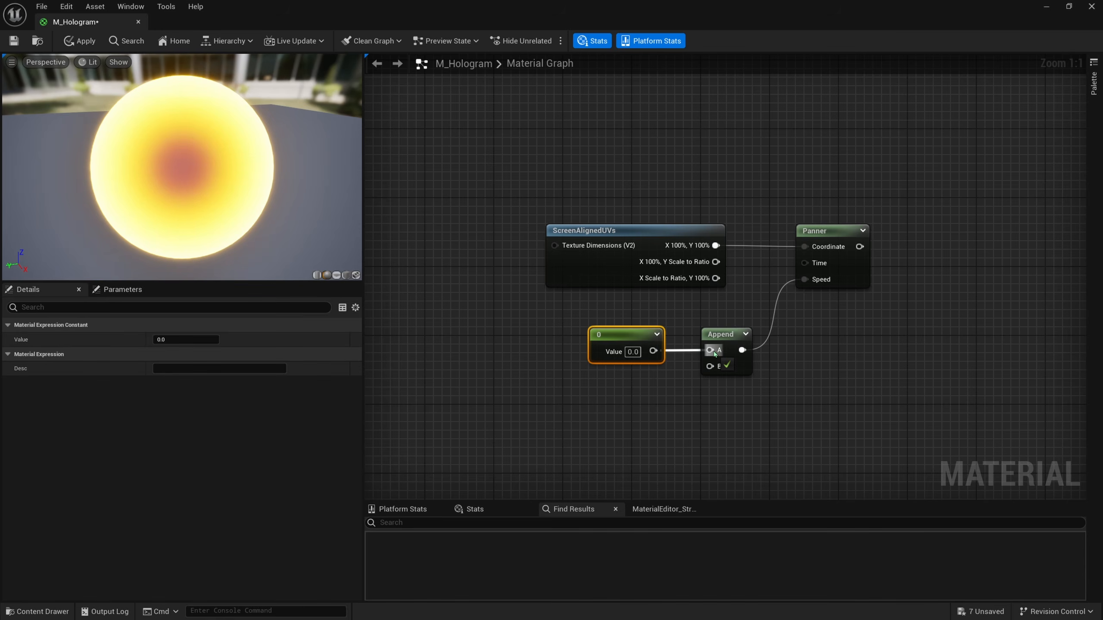
# Add a scalar parameter named "Macro Scanline Speed" below the constant and set its default value to -0.1.
pyautogui.moveTo(532, 336); pyautogui.dragTo(521, 310, button='right')
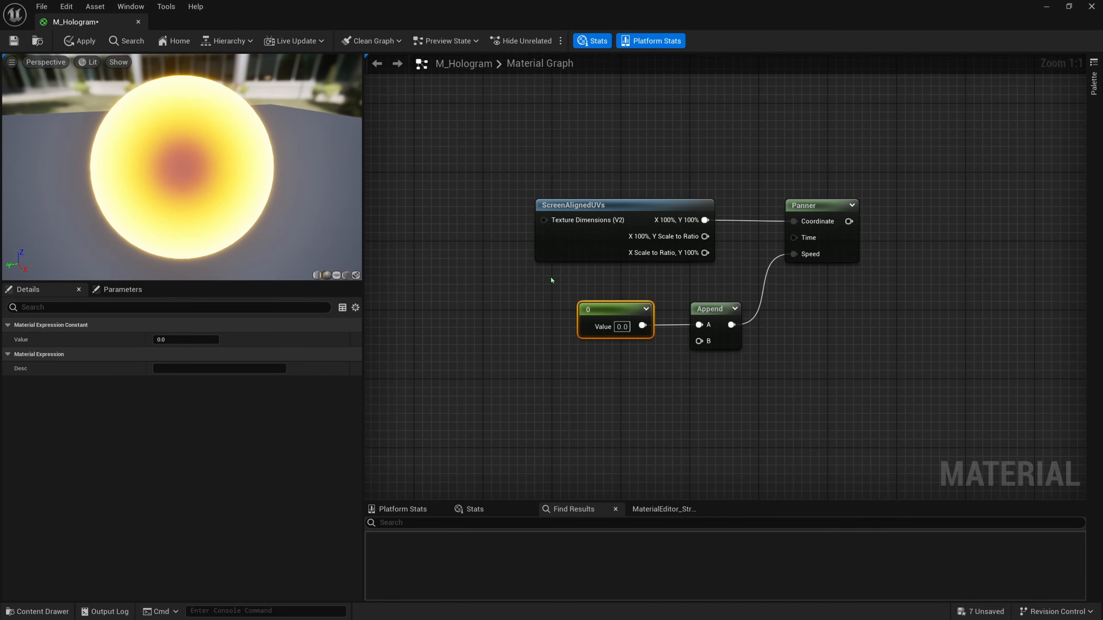
pyautogui.moveTo(586, 368); pyautogui.dragTo(551, 330, button='right')
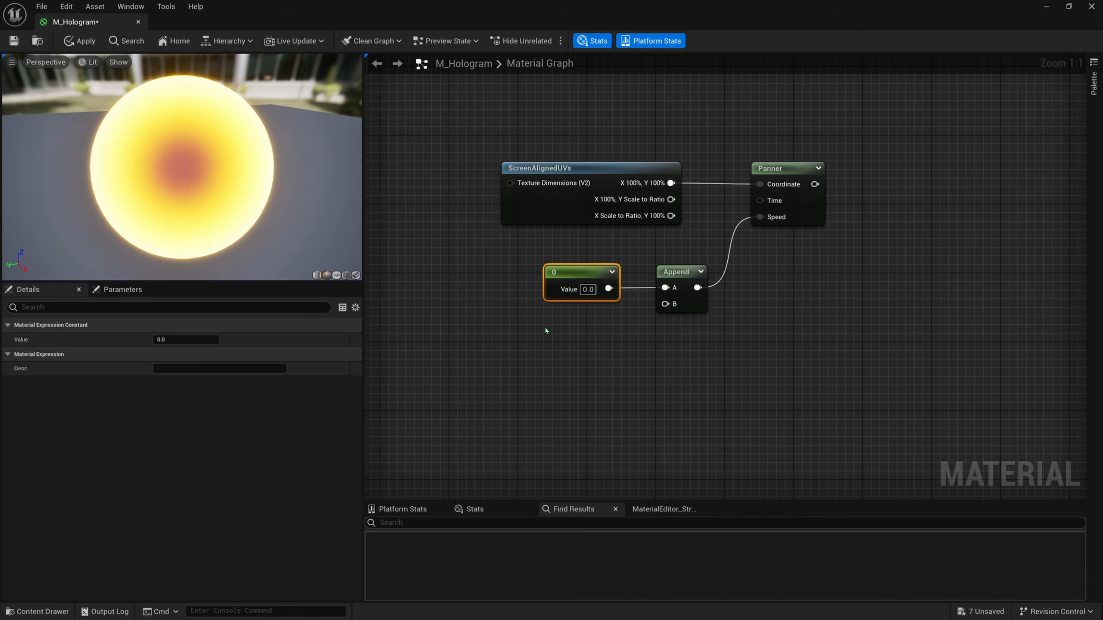
pyautogui.click(528, 327)
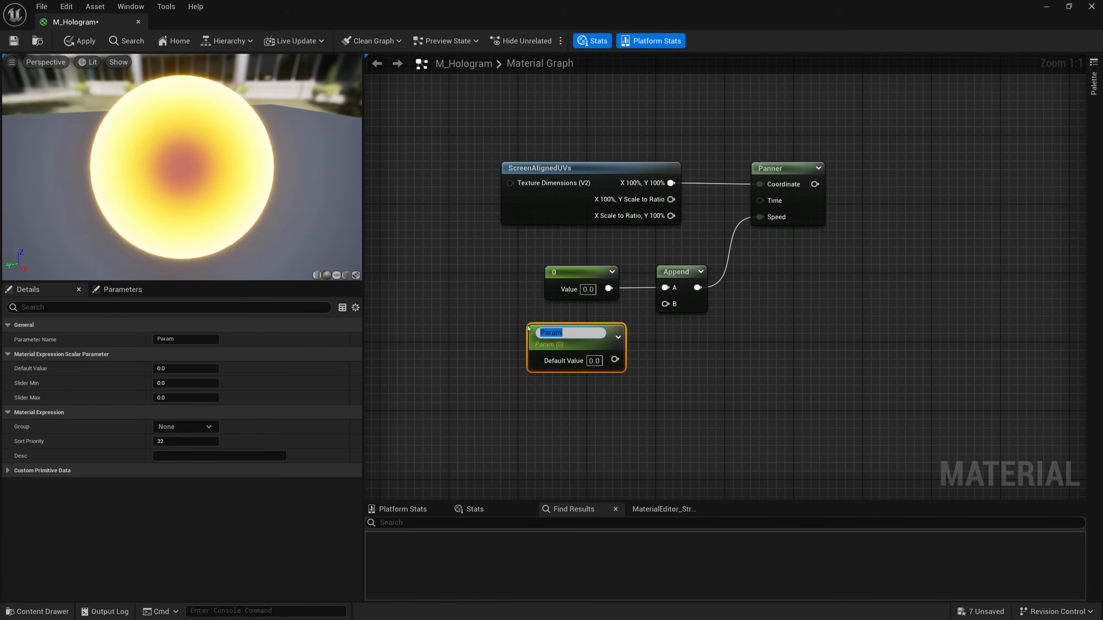
pyautogui.write('Macro Scanline Speed')
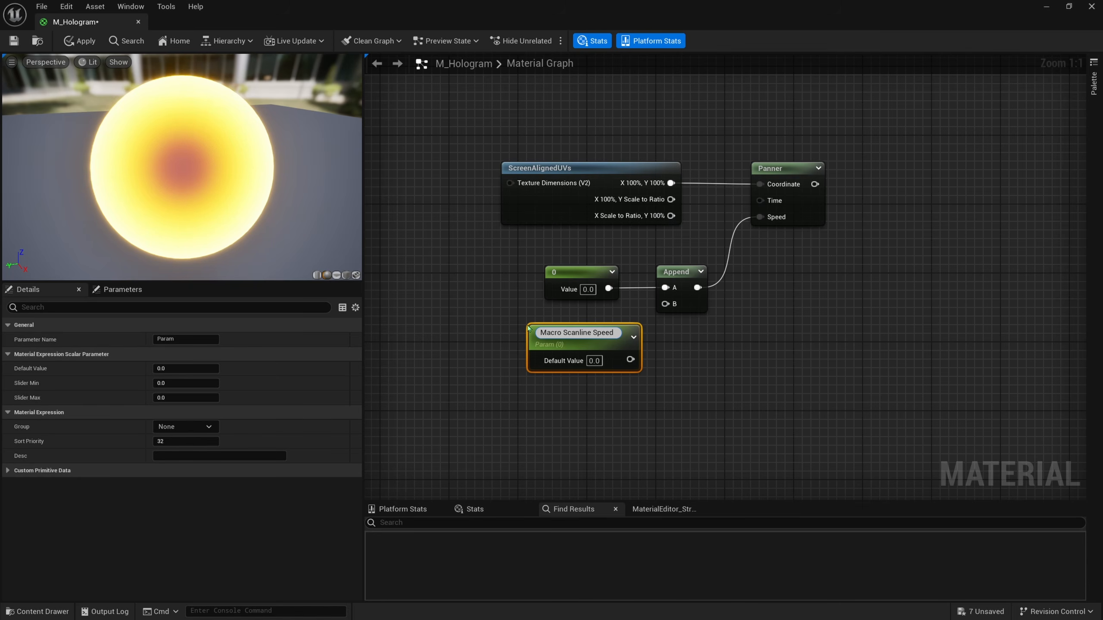
pyautogui.press('Return')
pyautogui.click(594, 357)
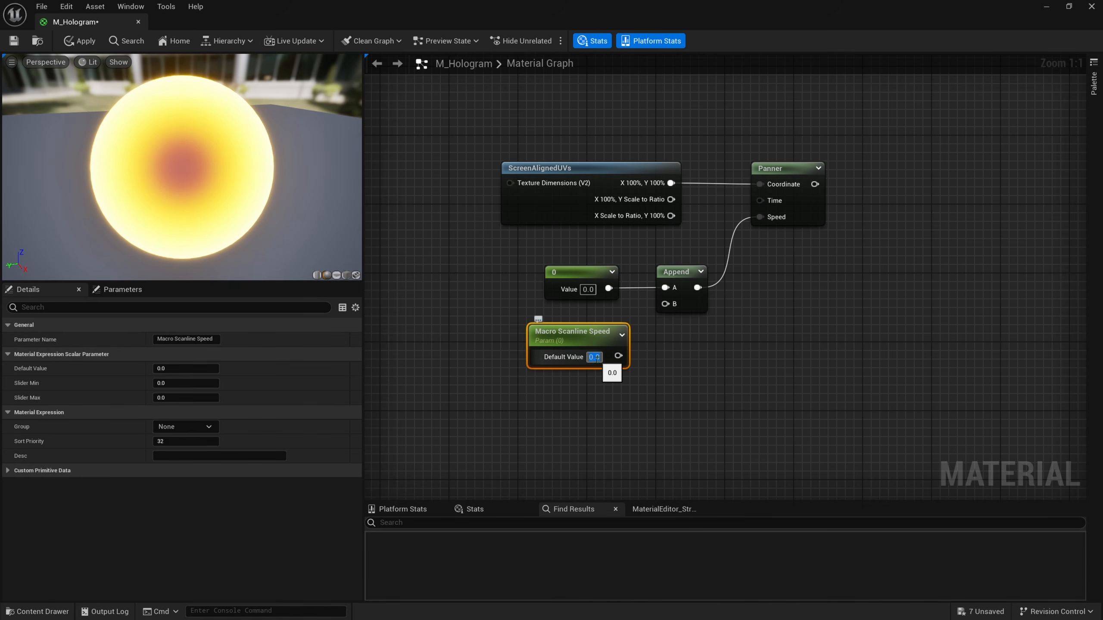
pyautogui.write('-')
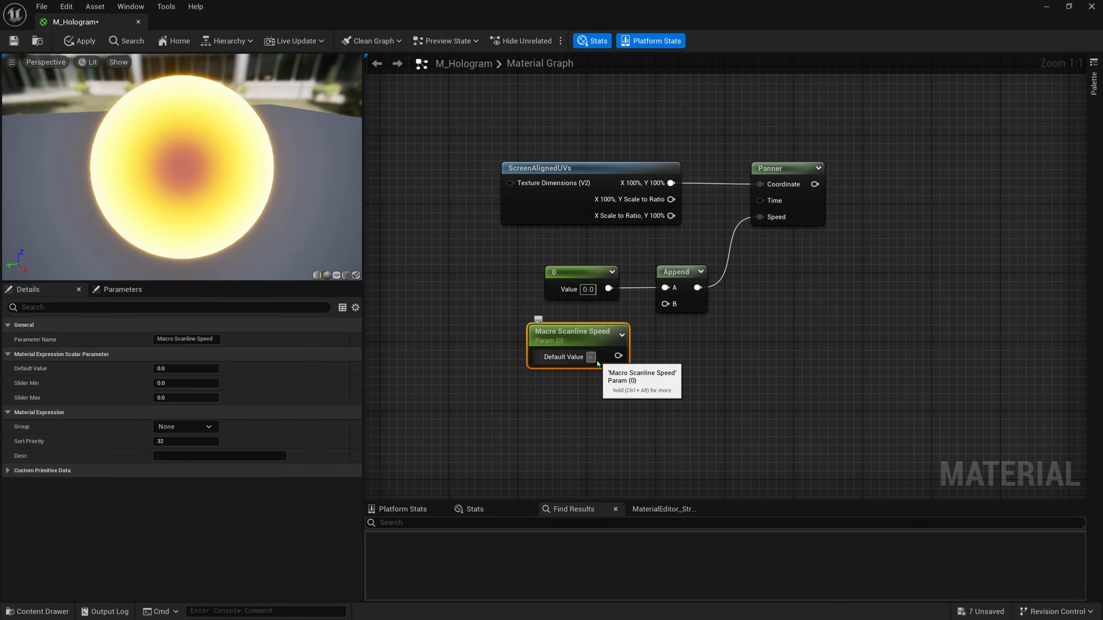
pyautogui.write('0.1')
pyautogui.press('Return')
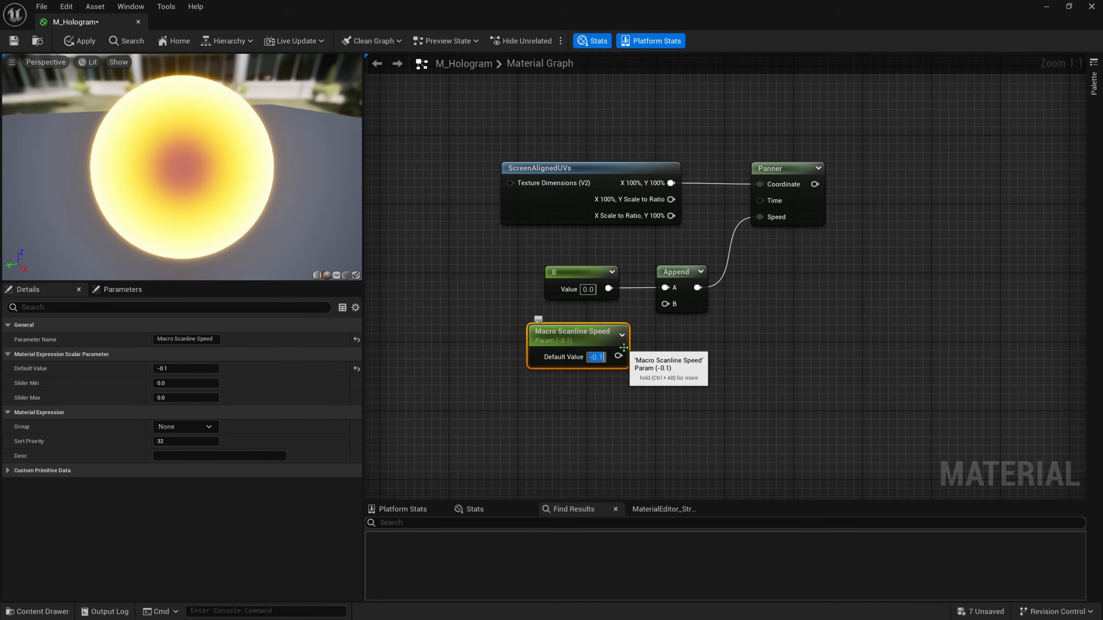
# Connect Macro Scanline Speed to Append's B input and nudge the parameter closer to the constant.
pyautogui.moveTo(618, 356); pyautogui.dragTo(665, 303)
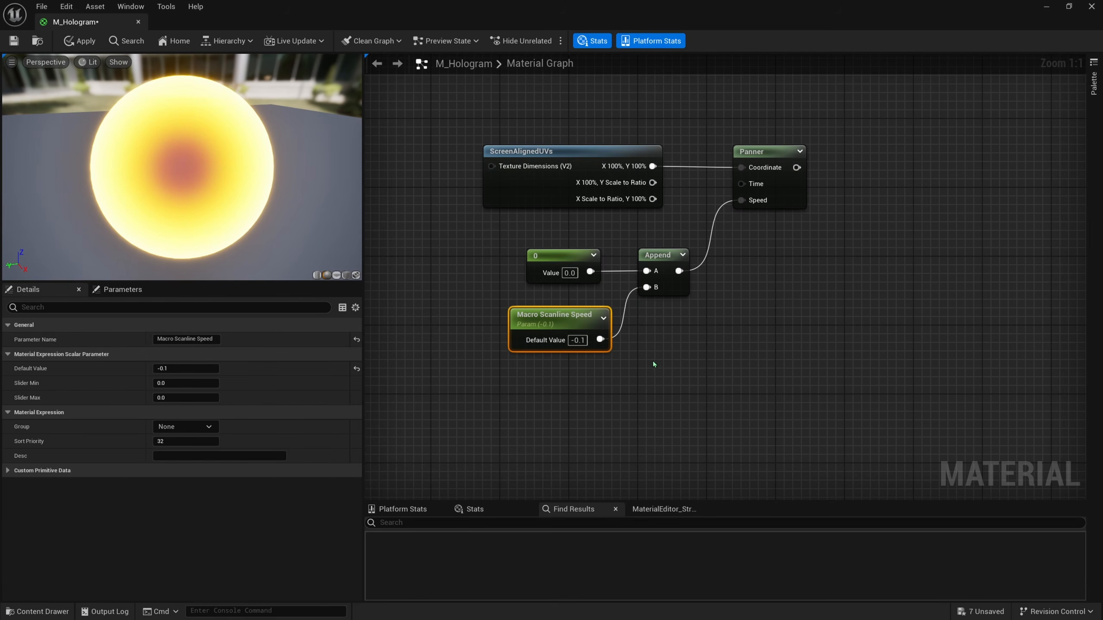
pyautogui.moveTo(664, 385); pyautogui.dragTo(655, 364, button='right')
pyautogui.moveTo(569, 315); pyautogui.dragTo(570, 308)
pyautogui.click(640, 365)
# Add a LinearGradient node fed at UV Channel by the Panner output and align it beside the Panner.
pyautogui.moveTo(682, 345); pyautogui.dragTo(622, 362, button='right')
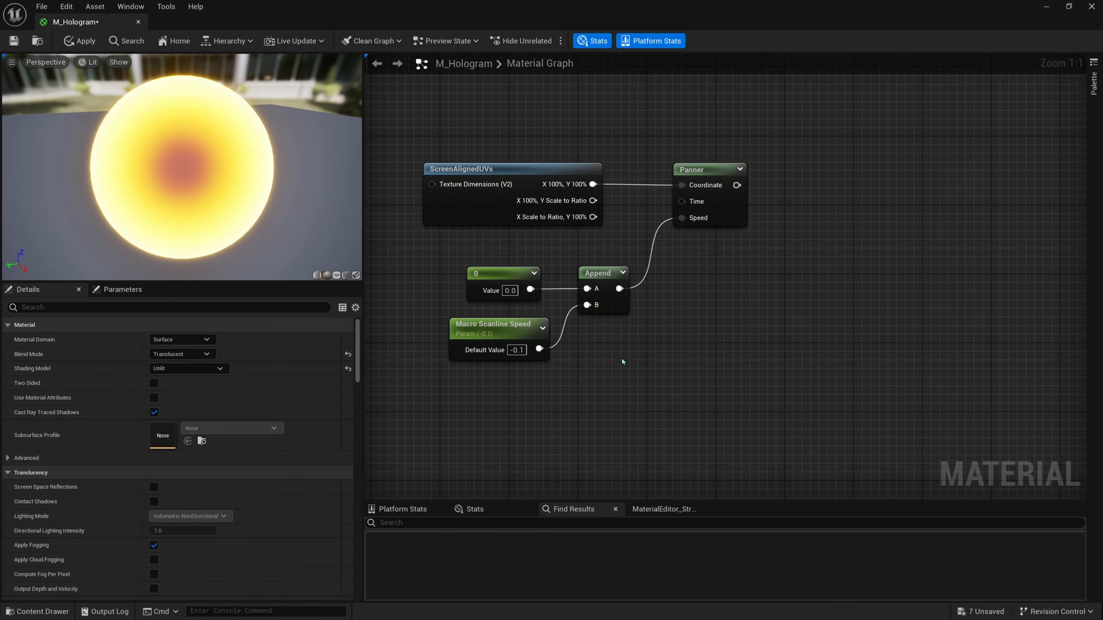
pyautogui.scroll(-1, 623, 362)
pyautogui.moveTo(715, 311); pyautogui.dragTo(566, 333, button='right')
pyautogui.moveTo(571, 232); pyautogui.dragTo(646, 230)
pyautogui.write('linear')
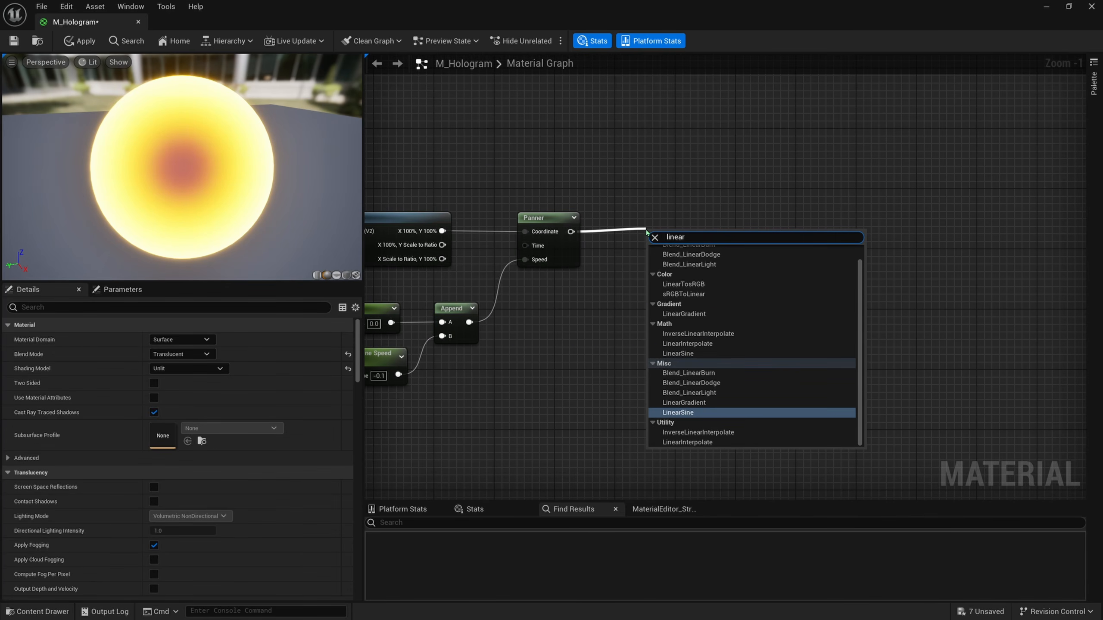
pyautogui.press('Up')
pyautogui.press('Return')
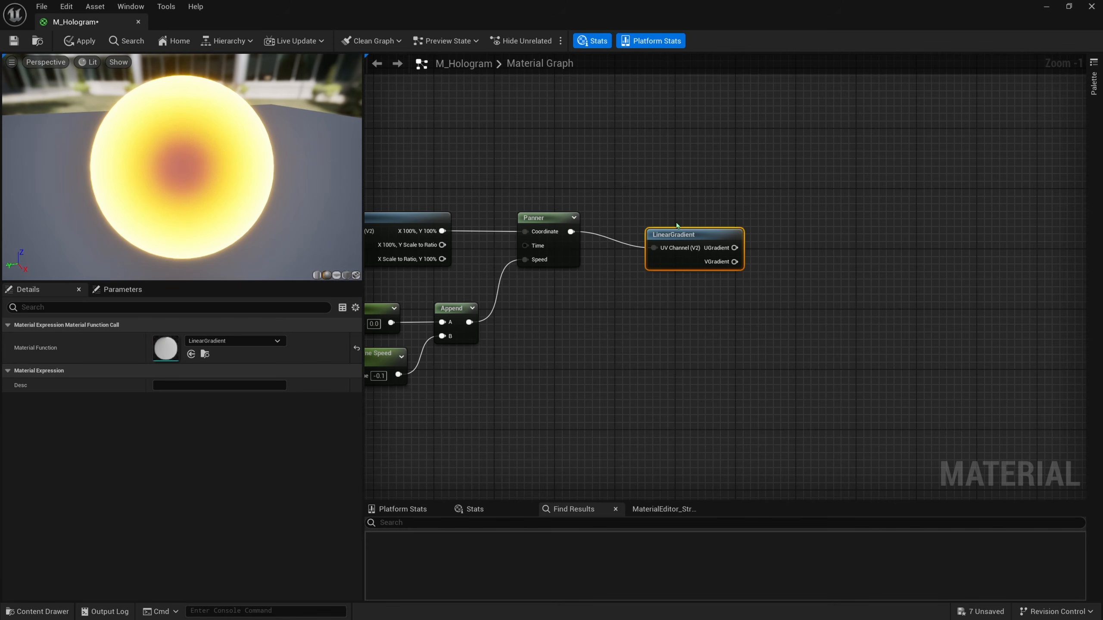
pyautogui.moveTo(686, 239); pyautogui.dragTo(641, 222)
# Add a Multiply node fed at A by LinearGradient's VGradient output and align the two nodes.
pyautogui.moveTo(763, 239); pyautogui.dragTo(642, 262, button='right')
pyautogui.moveTo(567, 268); pyautogui.dragTo(680, 262)
pyautogui.write('mu')
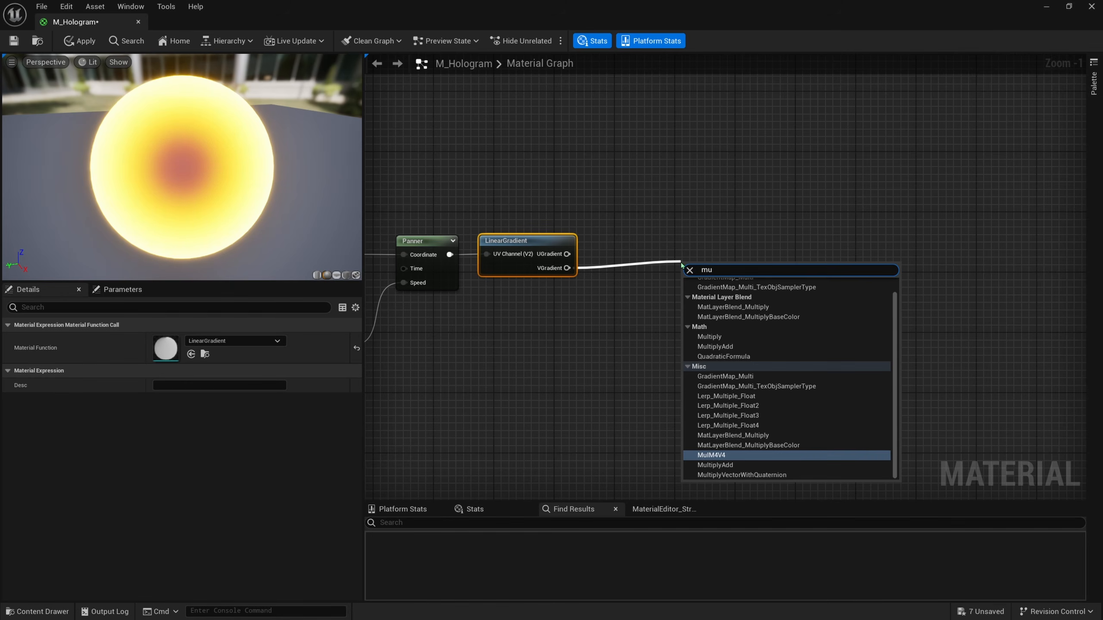
pyautogui.click(700, 336)
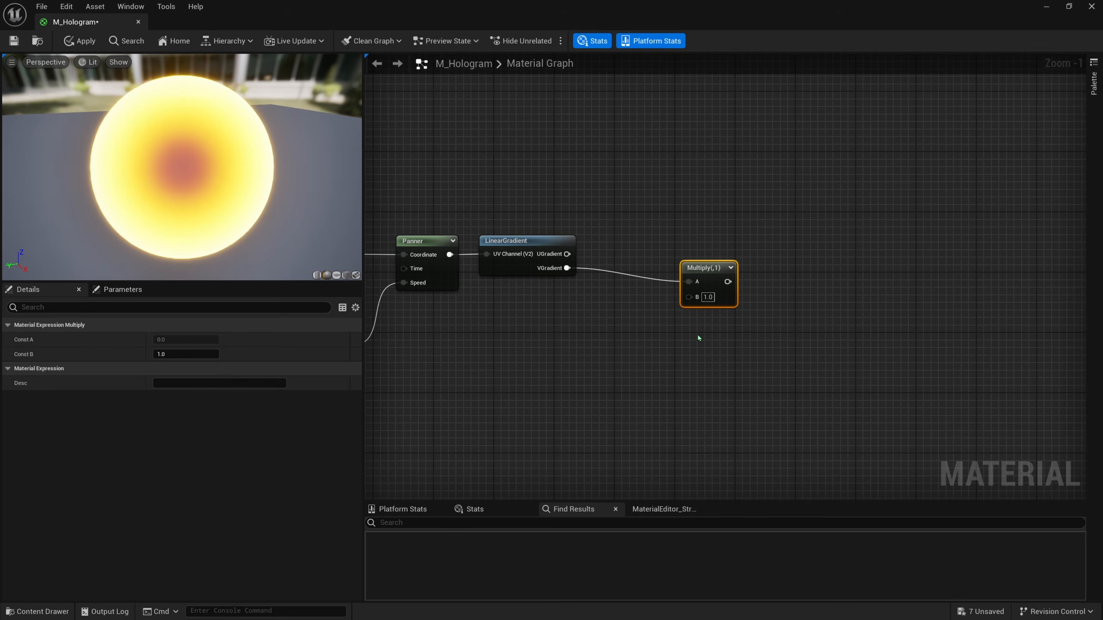
pyautogui.moveTo(714, 273); pyautogui.dragTo(656, 263)
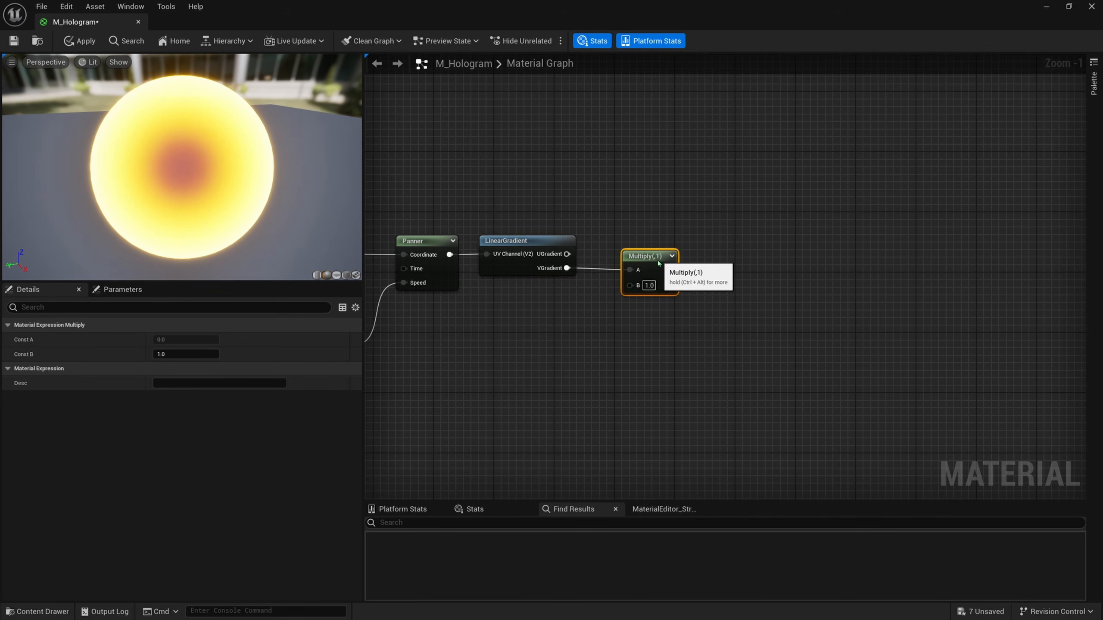
# Add a scalar parameter named "Macro Scanline Amount" below LinearGradient and set its default value to 2.0.
pyautogui.moveTo(543, 289); pyautogui.dragTo(614, 299, button='right')
pyautogui.click(572, 325)
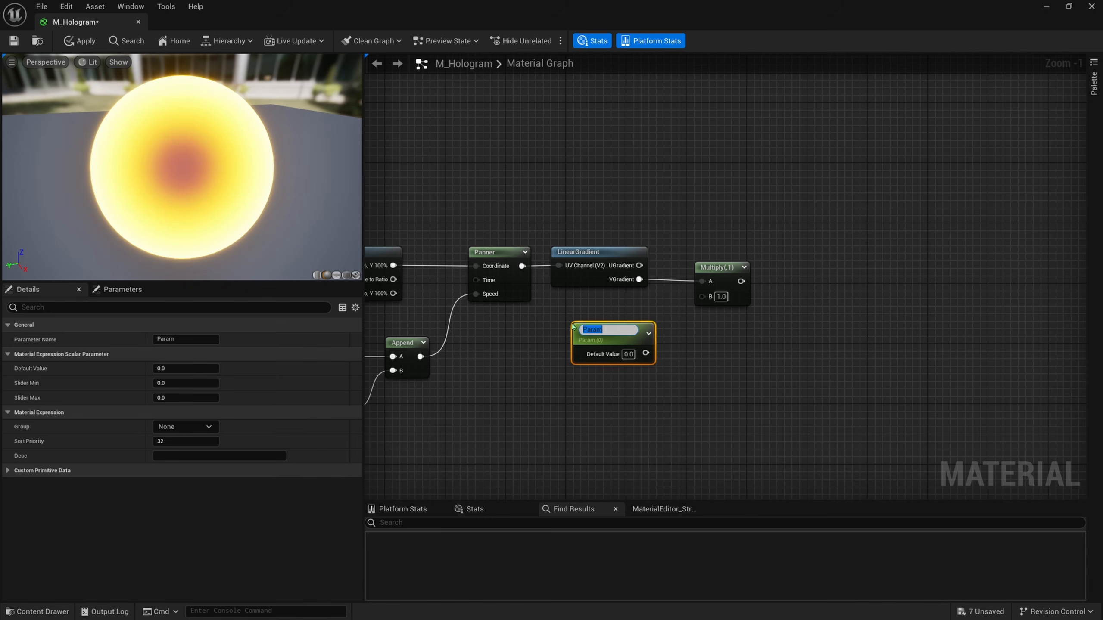
pyautogui.write('Macro Scanline Amount')
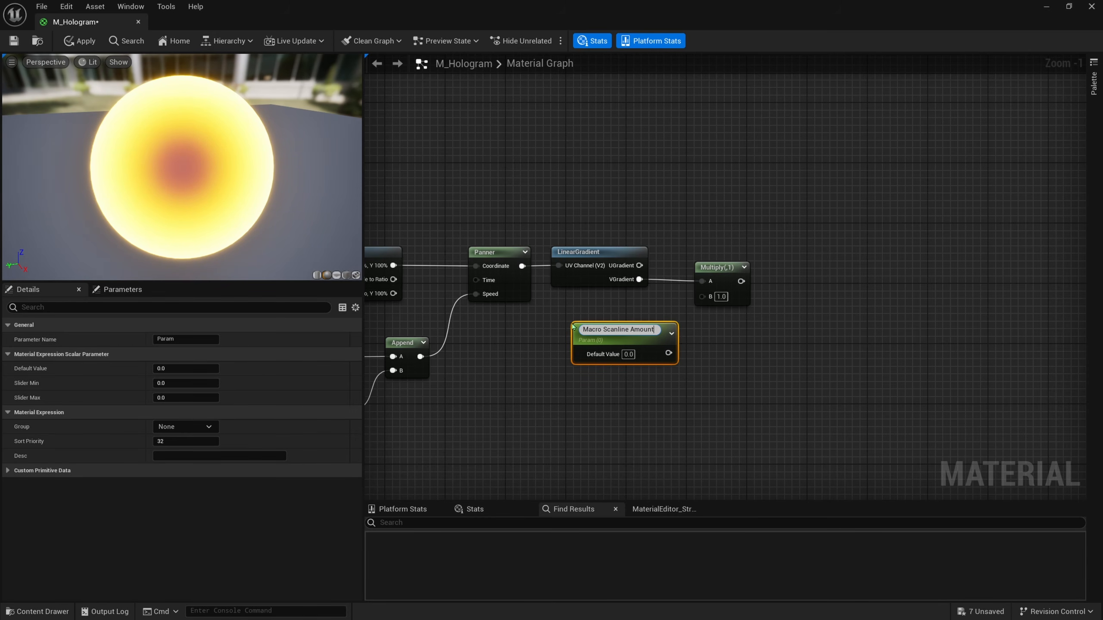
pyautogui.press('Return')
pyautogui.click(628, 351)
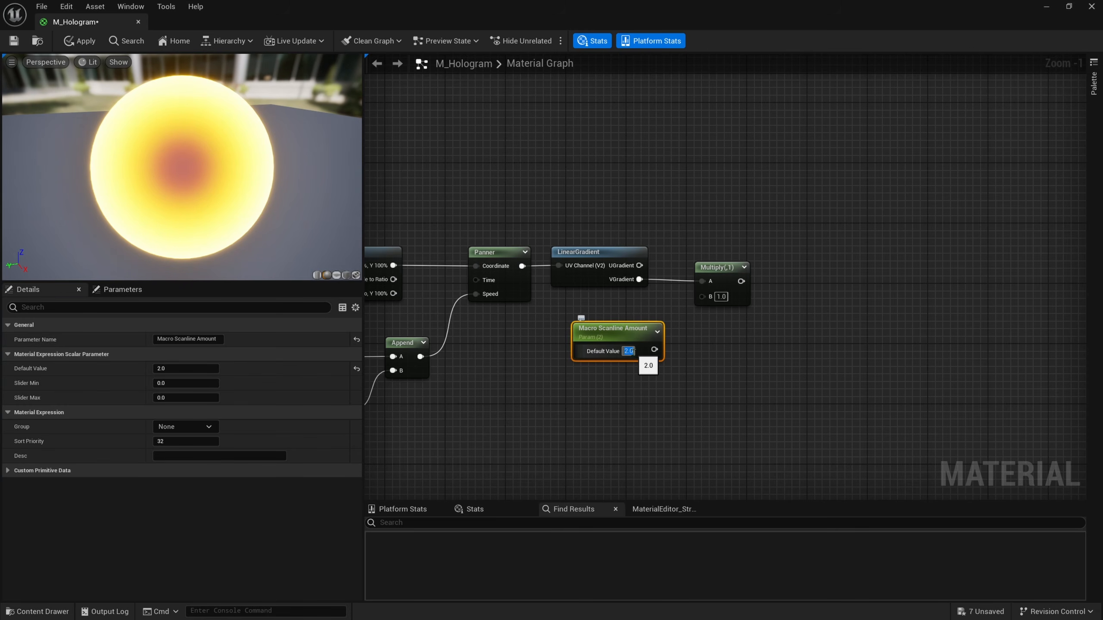
# Connect Macro Scanline Amount to the Multiply node's B input and move the parameter closer beneath LinearGradient.
pyautogui.moveTo(655, 349); pyautogui.dragTo(703, 297)
pyautogui.moveTo(616, 330); pyautogui.dragTo(602, 321)
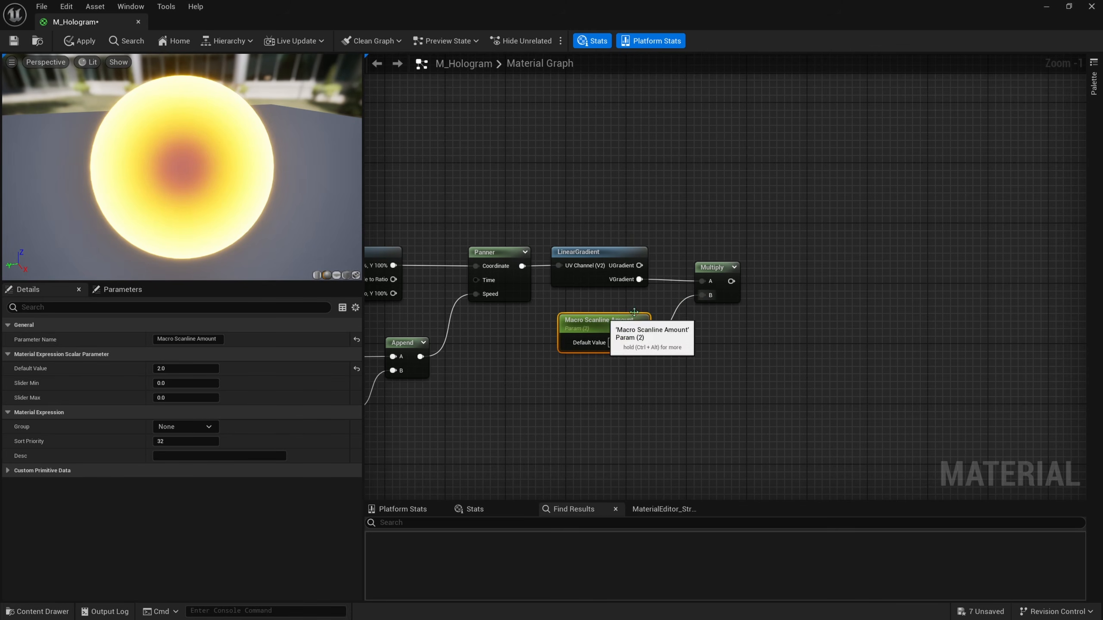
pyautogui.click(613, 362)
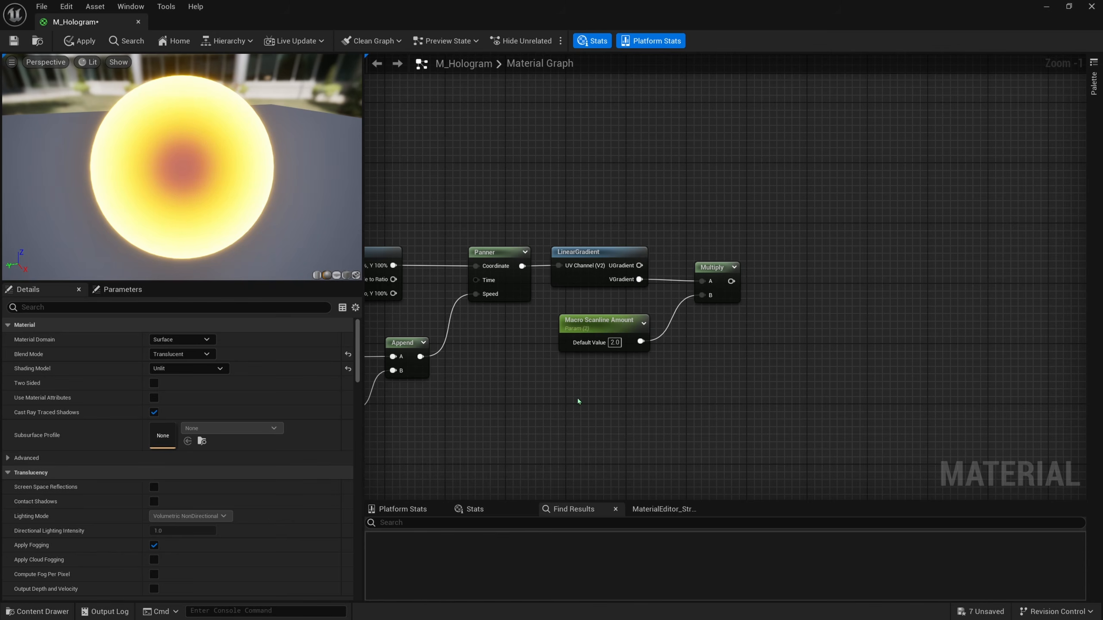
# Add a Frac node fed by the Multiply output and align it with the Multiply node.
pyautogui.moveTo(578, 399); pyautogui.dragTo(601, 391, button='right')
pyautogui.moveTo(692, 352); pyautogui.dragTo(576, 405, button='right')
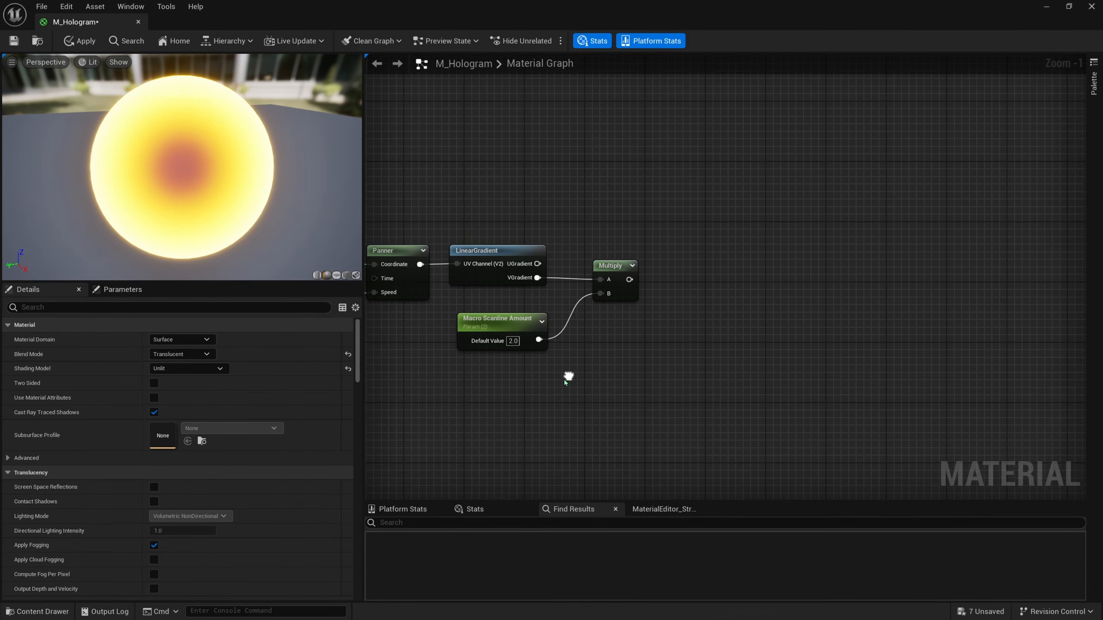
pyautogui.click(523, 346)
pyautogui.moveTo(599, 359); pyautogui.dragTo(499, 364, button='right')
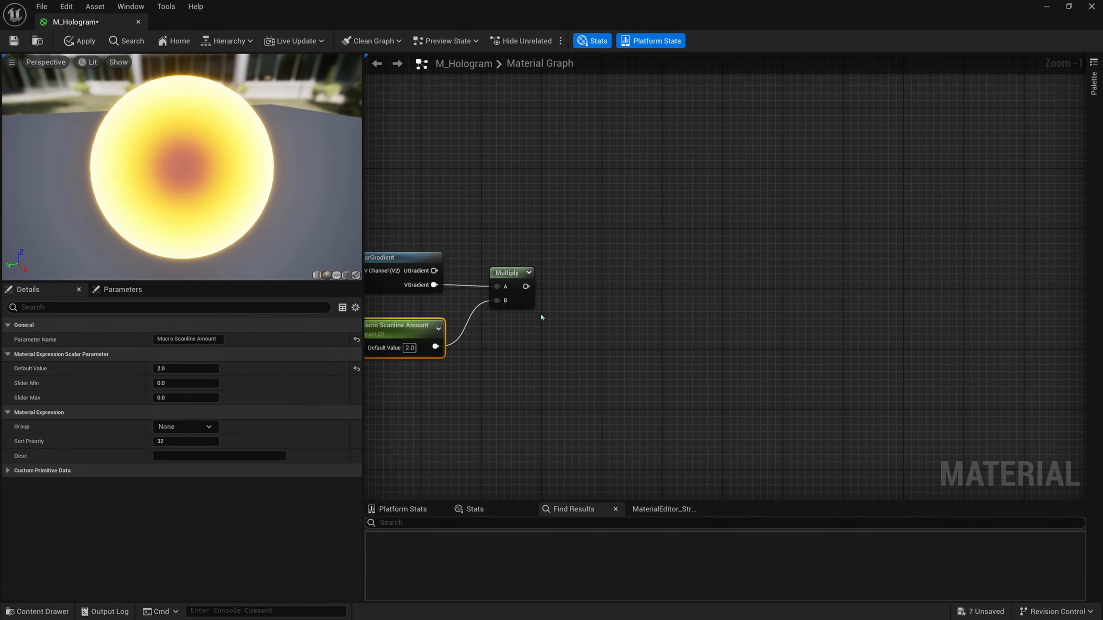
pyautogui.moveTo(541, 317); pyautogui.dragTo(513, 340, button='right')
pyautogui.moveTo(498, 308); pyautogui.dragTo(555, 302)
pyautogui.write('frac')
pyautogui.press('Return')
pyautogui.click(574, 303)
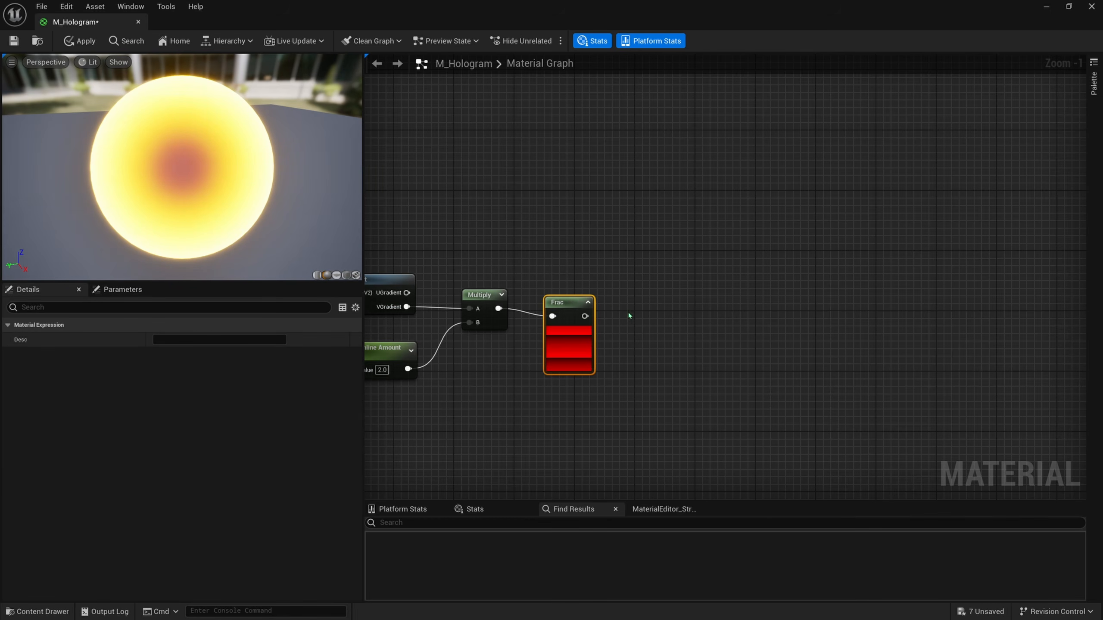
pyautogui.moveTo(629, 312); pyautogui.dragTo(676, 298, button='right')
pyautogui.moveTo(628, 337); pyautogui.dragTo(668, 320, button='right')
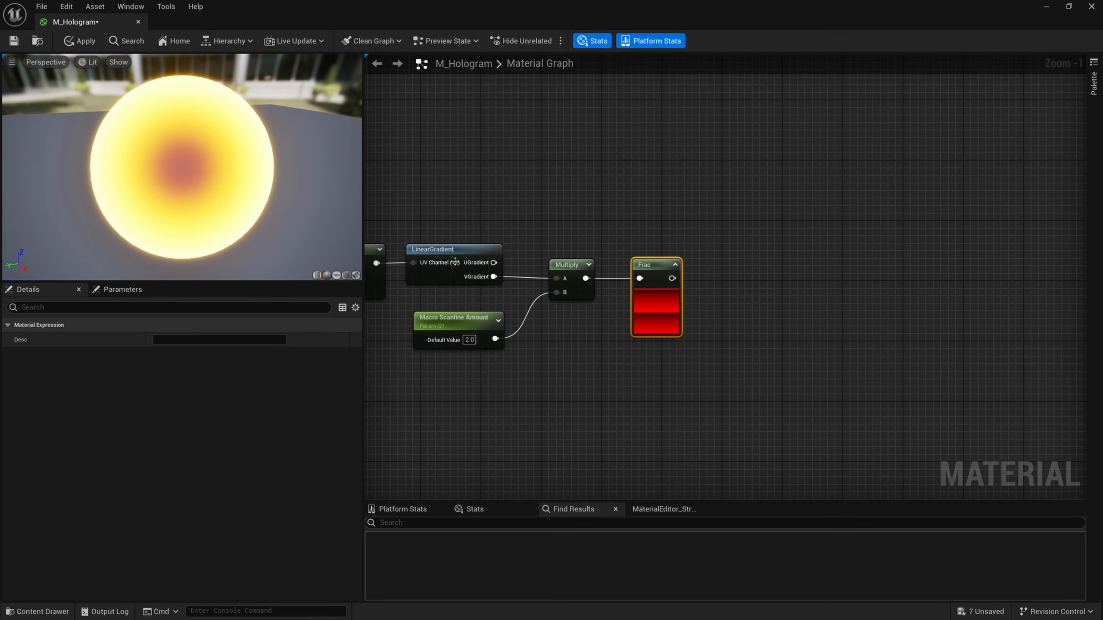
pyautogui.moveTo(651, 269)
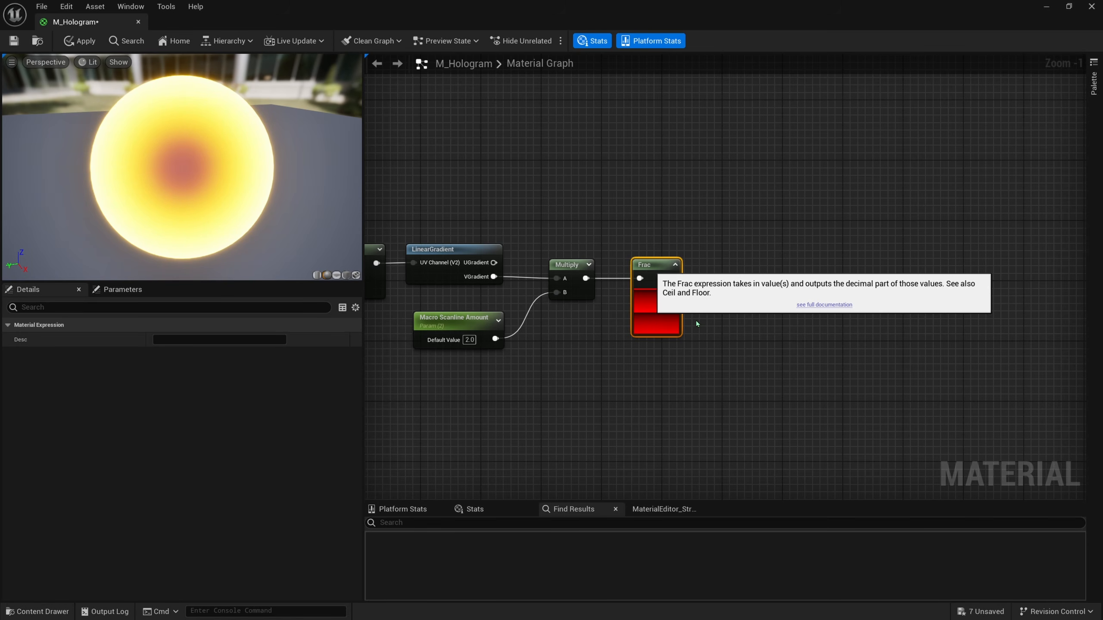
# Add a second Multiply node with both A and B fed by the Frac output and align it with Frac.
pyautogui.moveTo(694, 319); pyautogui.dragTo(653, 314, button='right')
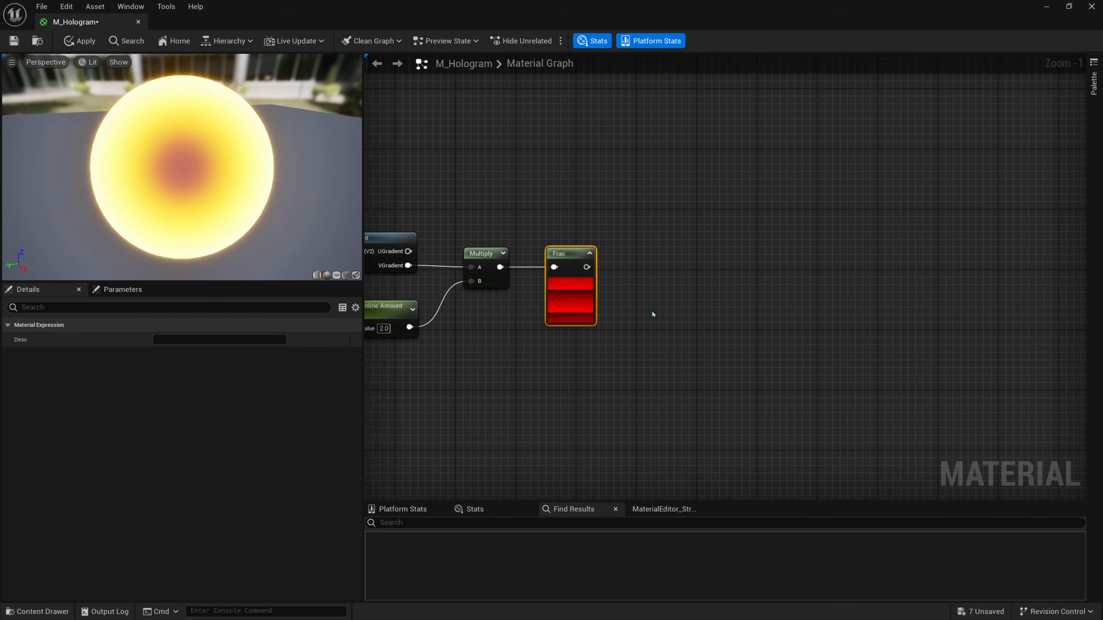
pyautogui.moveTo(586, 267); pyautogui.dragTo(644, 262)
pyautogui.write('mult')
pyautogui.press('Return')
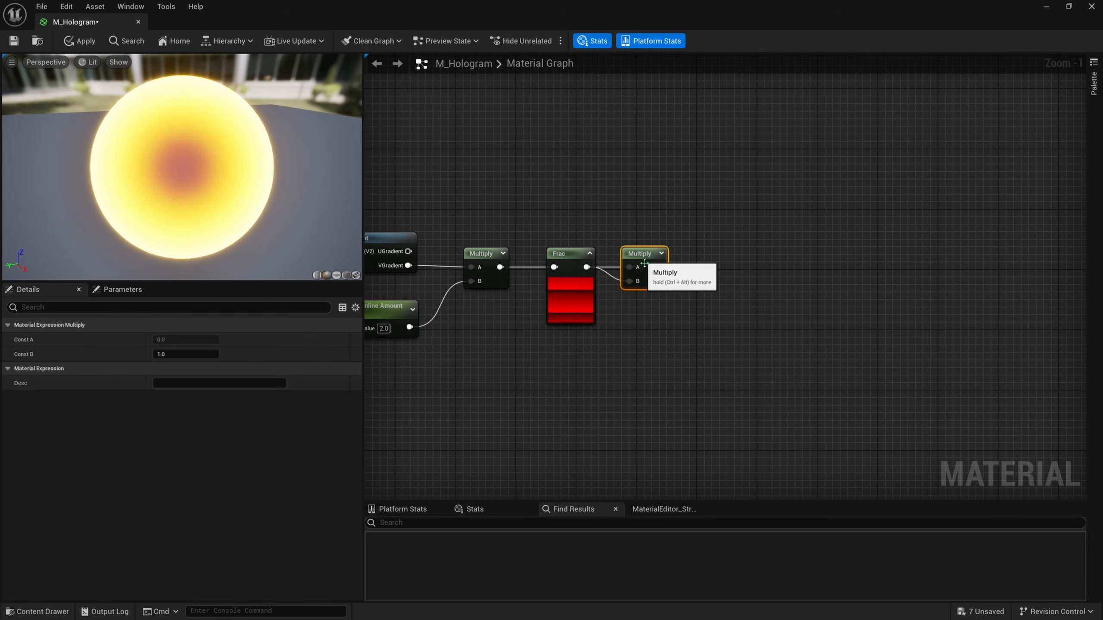
pyautogui.moveTo(578, 221); pyautogui.dragTo(598, 343)
pyautogui.moveTo(684, 286); pyautogui.dragTo(576, 277, button='right')
pyautogui.click(545, 266)
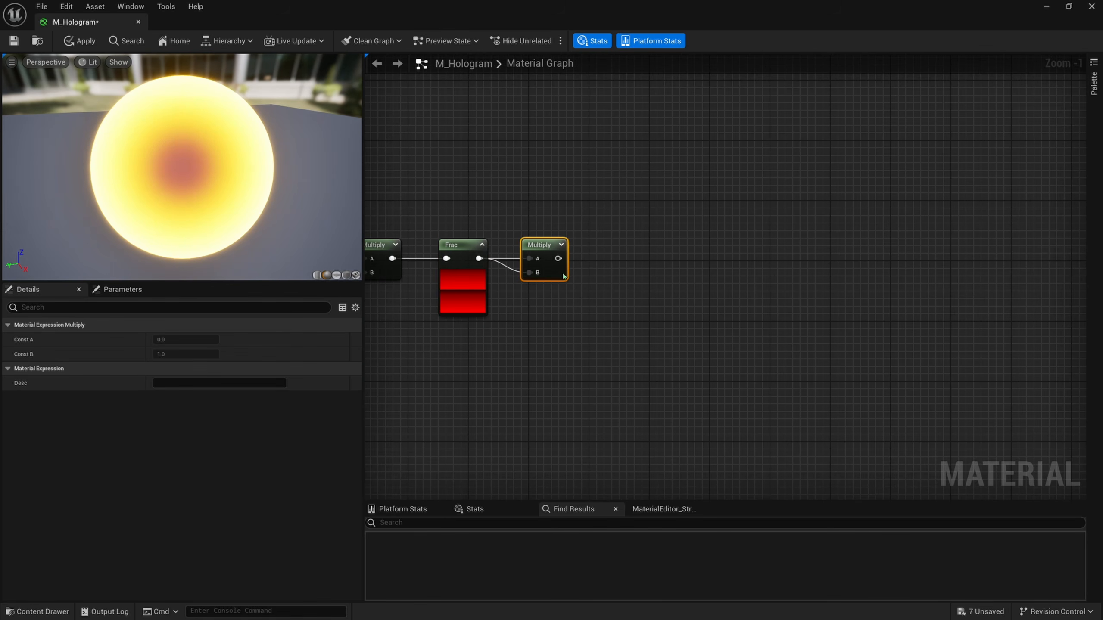
# Add a Clamp node after the second Multiply, set its Min to 0.5 and align the two nodes.
pyautogui.moveTo(558, 258); pyautogui.dragTo(591, 235)
pyautogui.write('clamp')
pyautogui.press('Return')
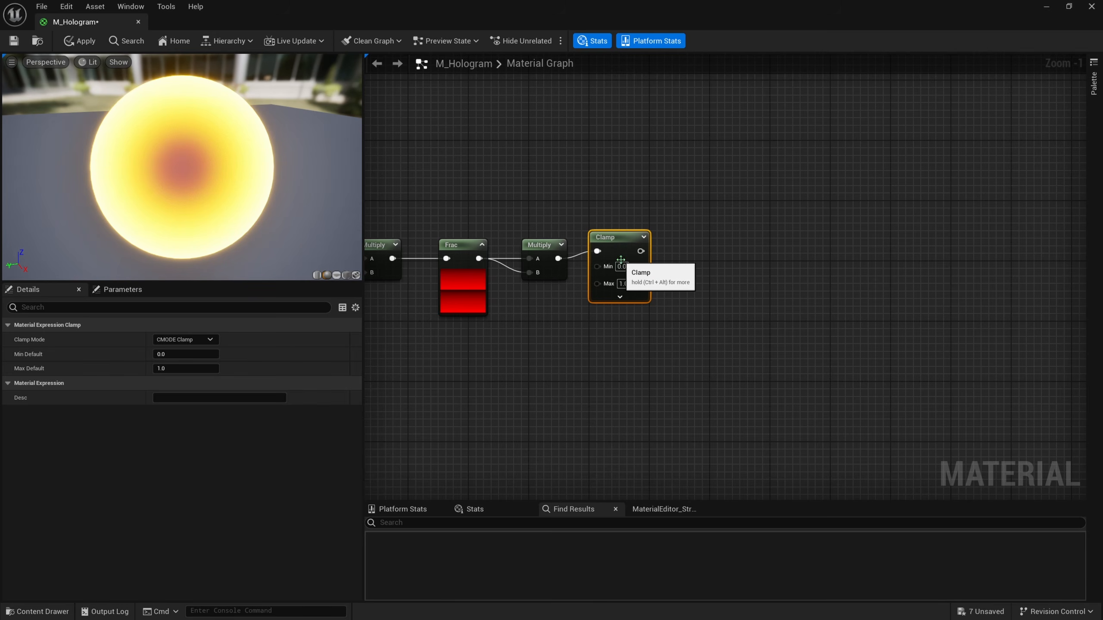
pyautogui.click(622, 266)
pyautogui.write('0.5')
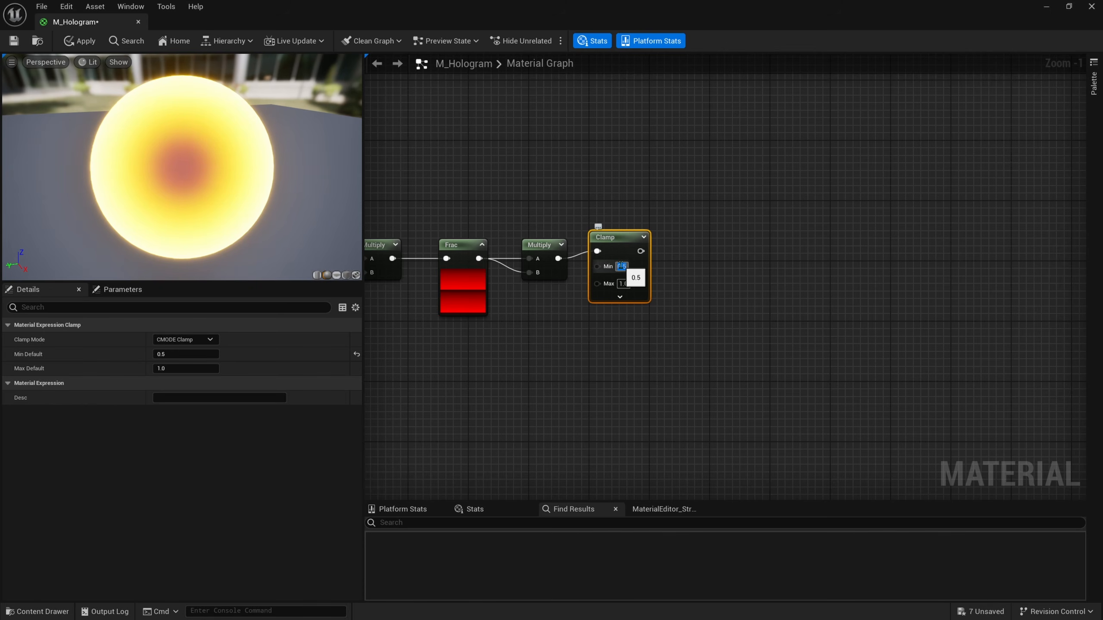
pyautogui.press('Return')
pyautogui.click(740, 273)
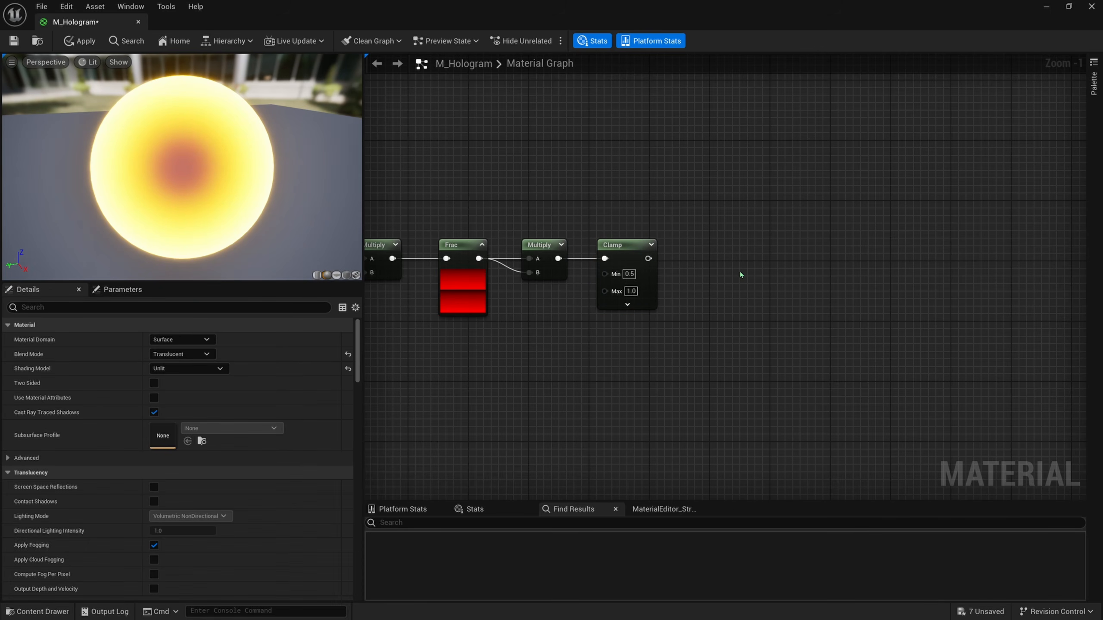
pyautogui.moveTo(664, 345); pyautogui.dragTo(699, 337, button='right')
pyautogui.moveTo(697, 188); pyautogui.dragTo(660, 329)
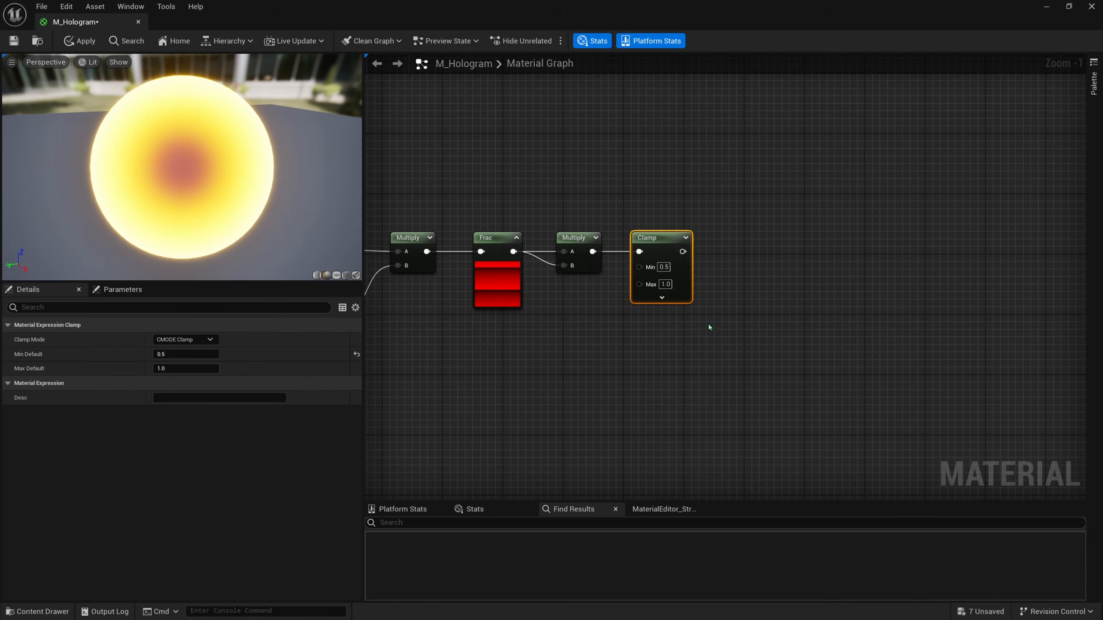
# Move the constant, Macro Scanline Speed and Append nodes together closer beneath ScreenAlignedUVs.
pyautogui.moveTo(699, 324); pyautogui.dragTo(615, 286, button='right')
pyautogui.moveTo(573, 304); pyautogui.dragTo(671, 300, button='right')
pyautogui.scroll(-2, 672, 301)
pyautogui.moveTo(473, 308); pyautogui.dragTo(790, 314, button='right')
pyautogui.moveTo(600, 350); pyautogui.dragTo(477, 269)
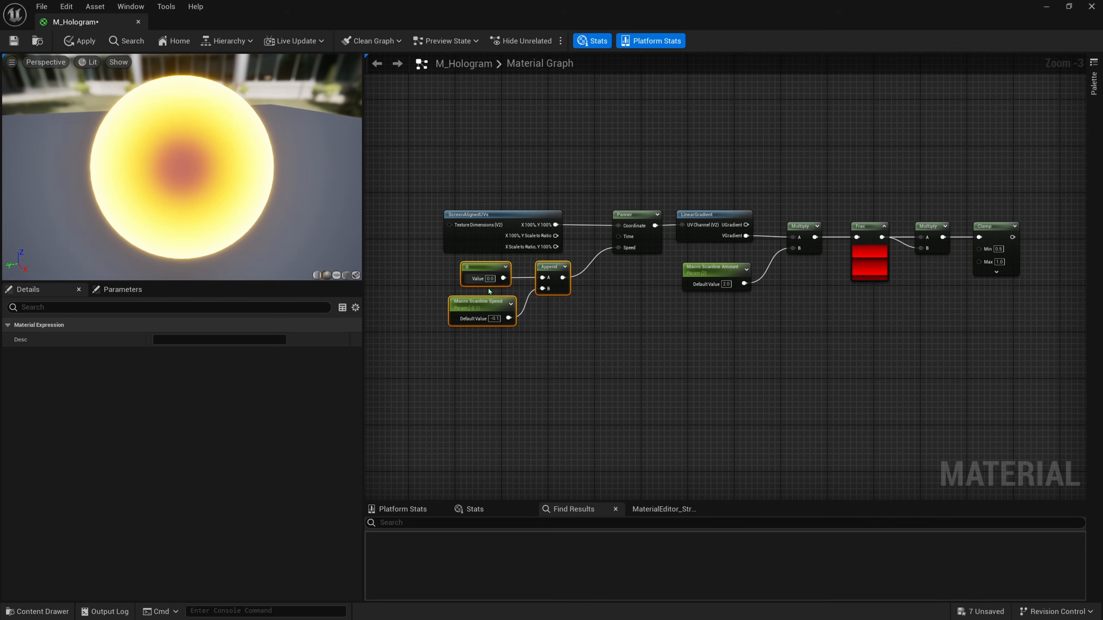
pyautogui.click(672, 333)
# Assign both the Macro Scanline Speed and Macro Scanline Amount parameters to a group named Scanline.
pyautogui.moveTo(702, 321); pyautogui.dragTo(702, 345, button='right')
pyautogui.moveTo(724, 337); pyautogui.dragTo(701, 296)
pyautogui.keyDown('shift'); pyautogui.moveTo(508, 372); pyautogui.dragTo(484, 327); pyautogui.keyUp('shift')
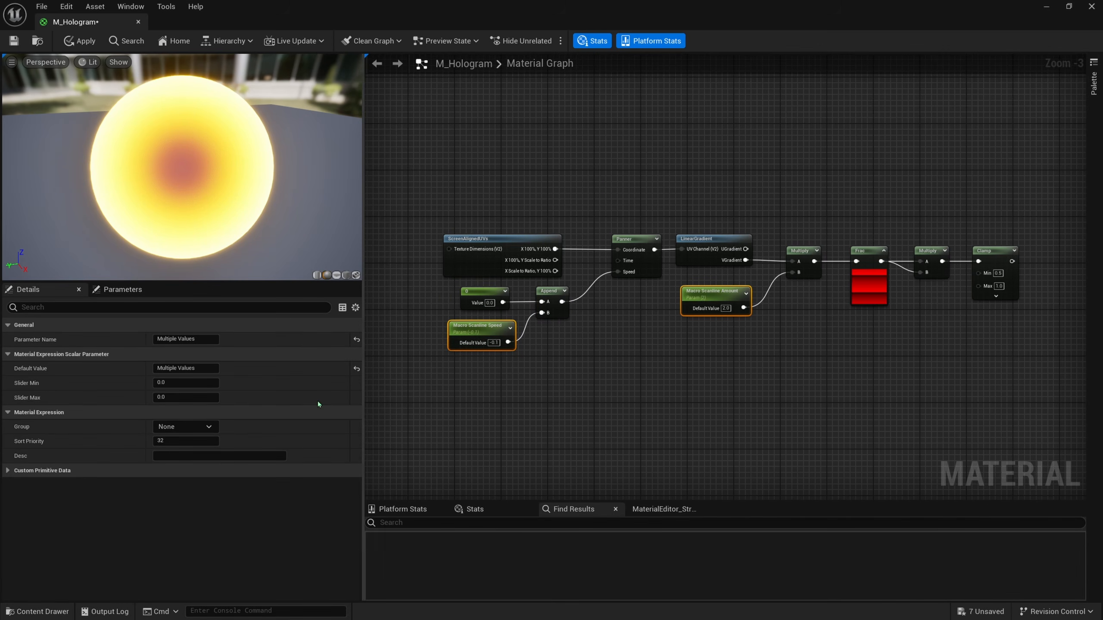
pyautogui.moveTo(189, 427); pyautogui.dragTo(124, 429)
pyautogui.write('Scanline')
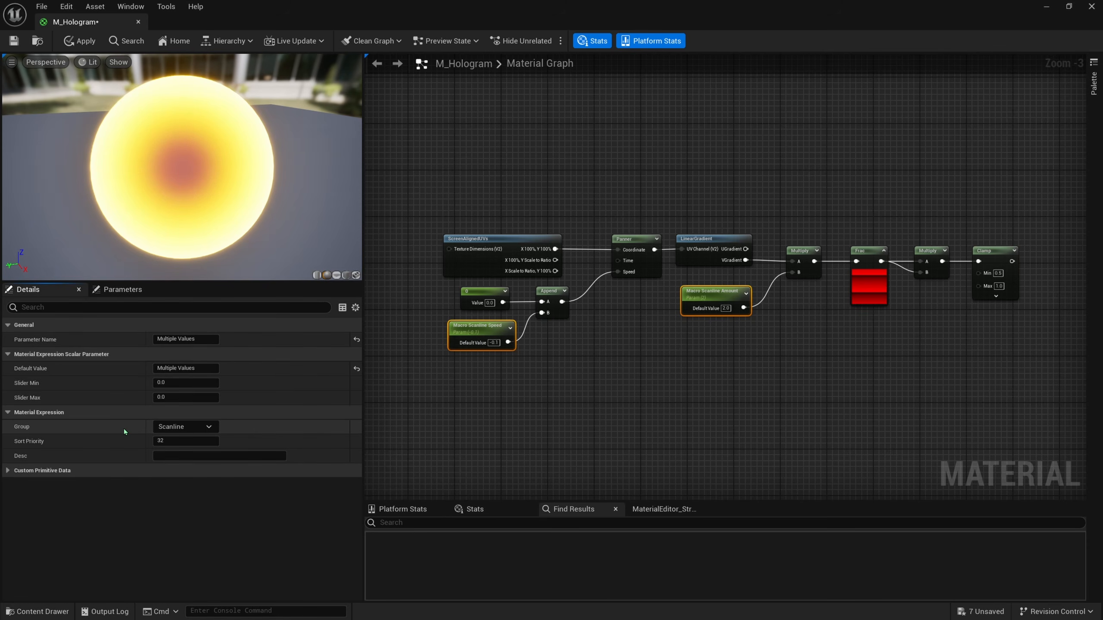
pyautogui.press('Return')
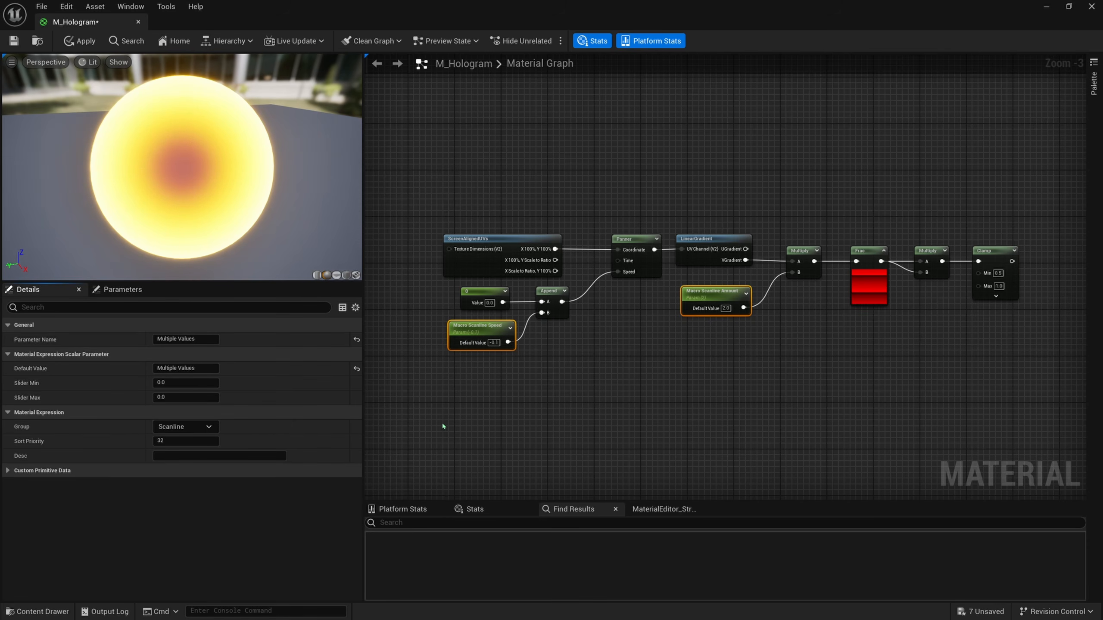
pyautogui.click(442, 423)
# Duplicate the entire macro scanline node chain and align the copy directly beneath the original.
pyautogui.scroll(-2, 496, 416)
pyautogui.moveTo(738, 229); pyautogui.dragTo(405, 381)
pyautogui.moveTo(405, 381); pyautogui.dragTo(475, 339, button='right')
pyautogui.hotkey('ctrl', 'd')
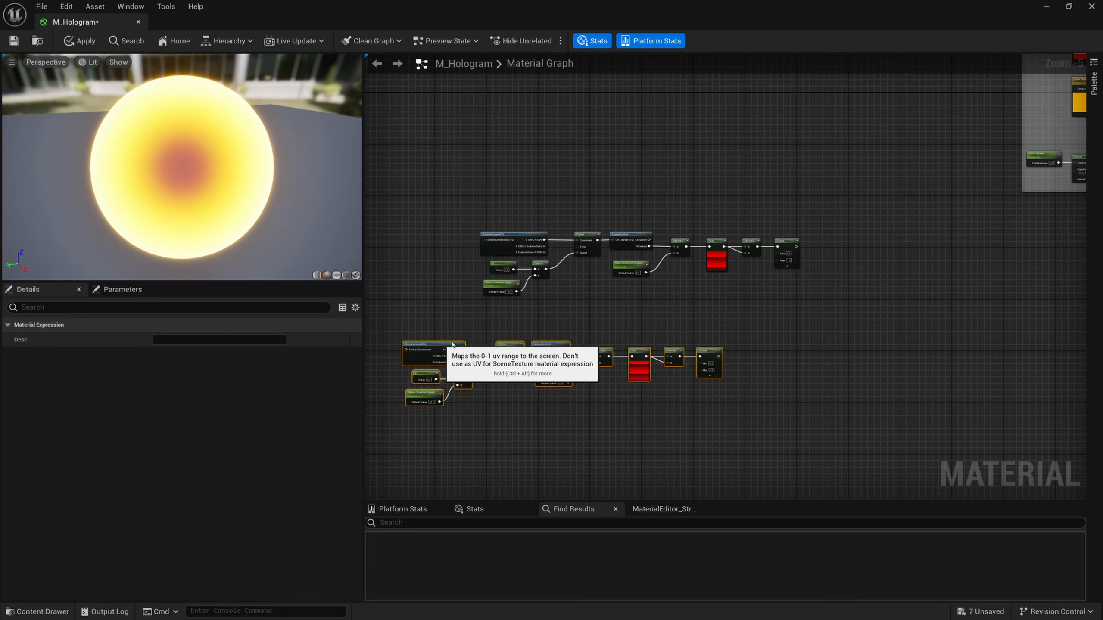
pyautogui.moveTo(439, 343); pyautogui.dragTo(515, 318)
pyautogui.scroll(2, 514, 318)
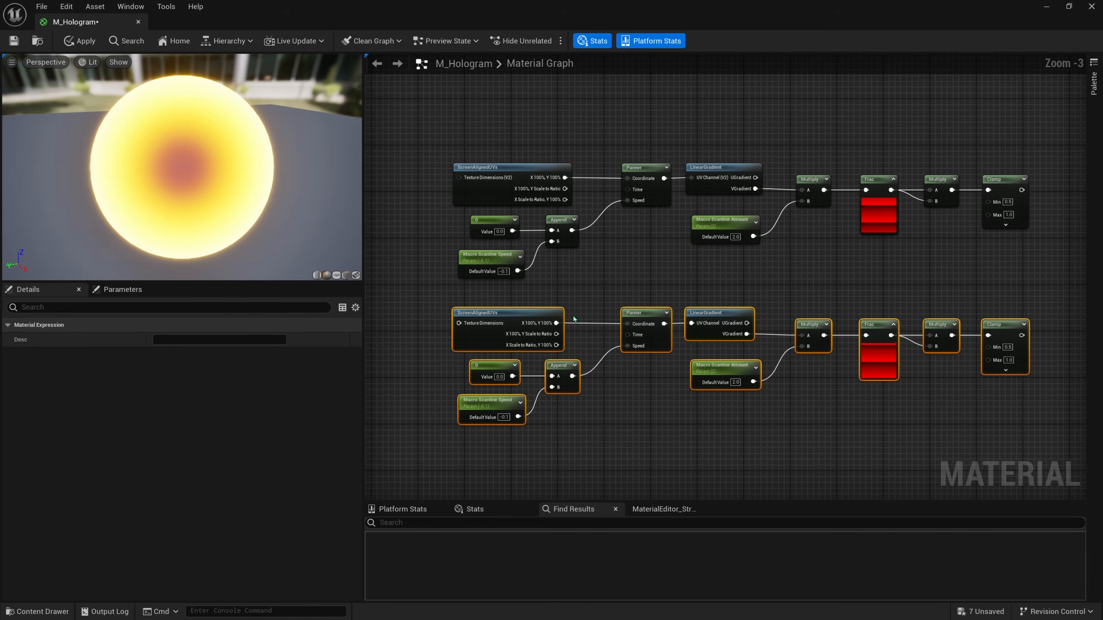
# Rename the duplicated chain's speed parameter to Micro Scanline Speed.
pyautogui.scroll(2, 421, 490)
pyautogui.click(490, 375)
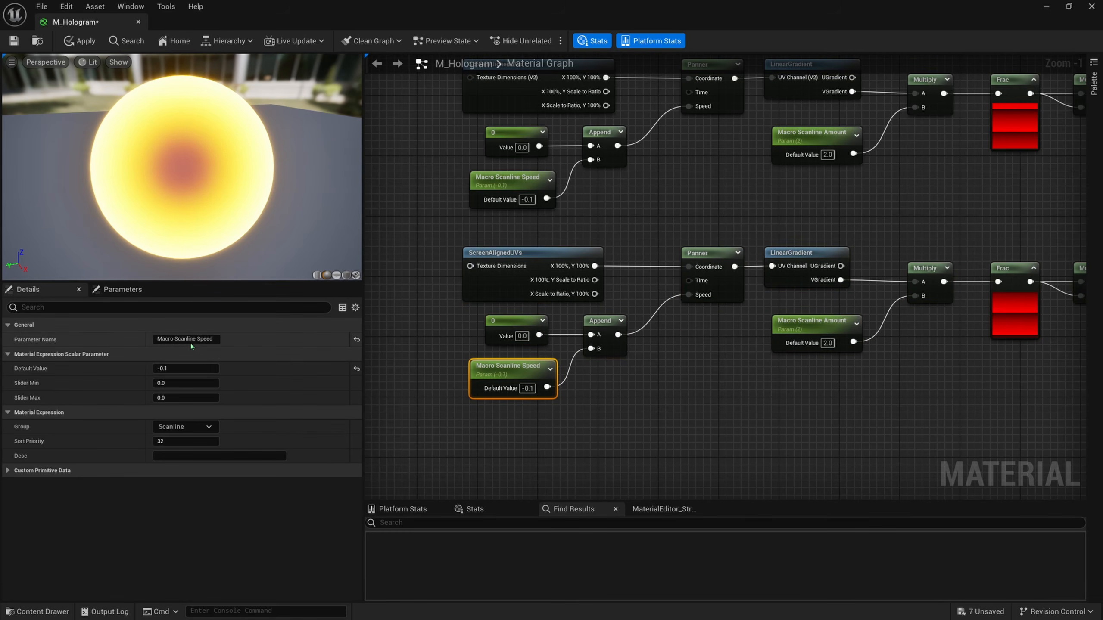
pyautogui.click(171, 340)
pyautogui.click(171, 341)
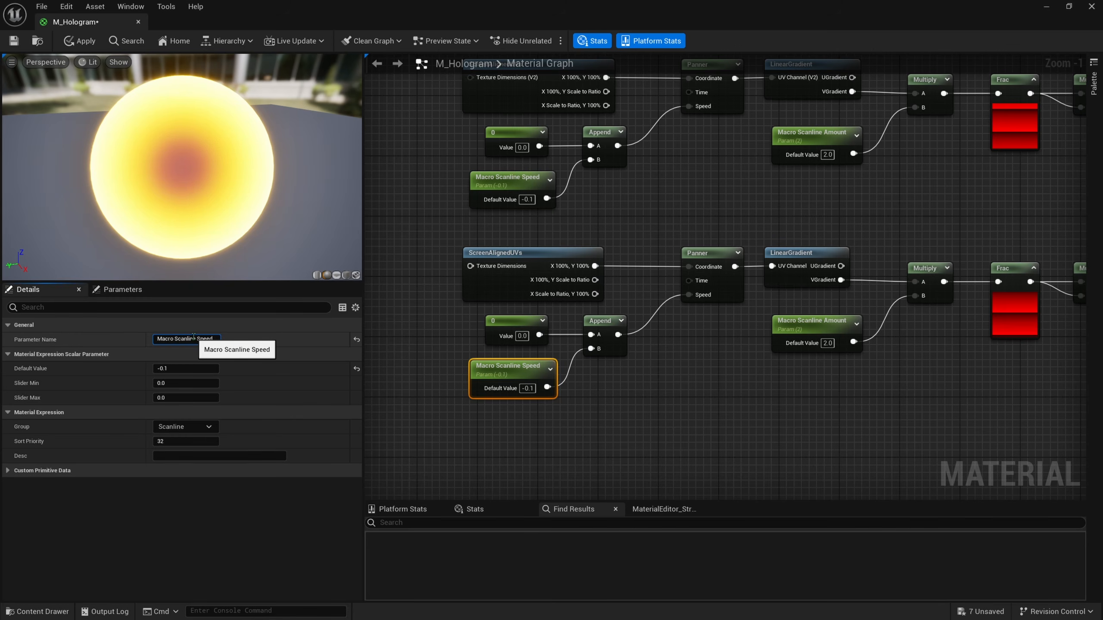
pyautogui.press('BackSpace')
pyautogui.write('i')
pyautogui.press('Return')
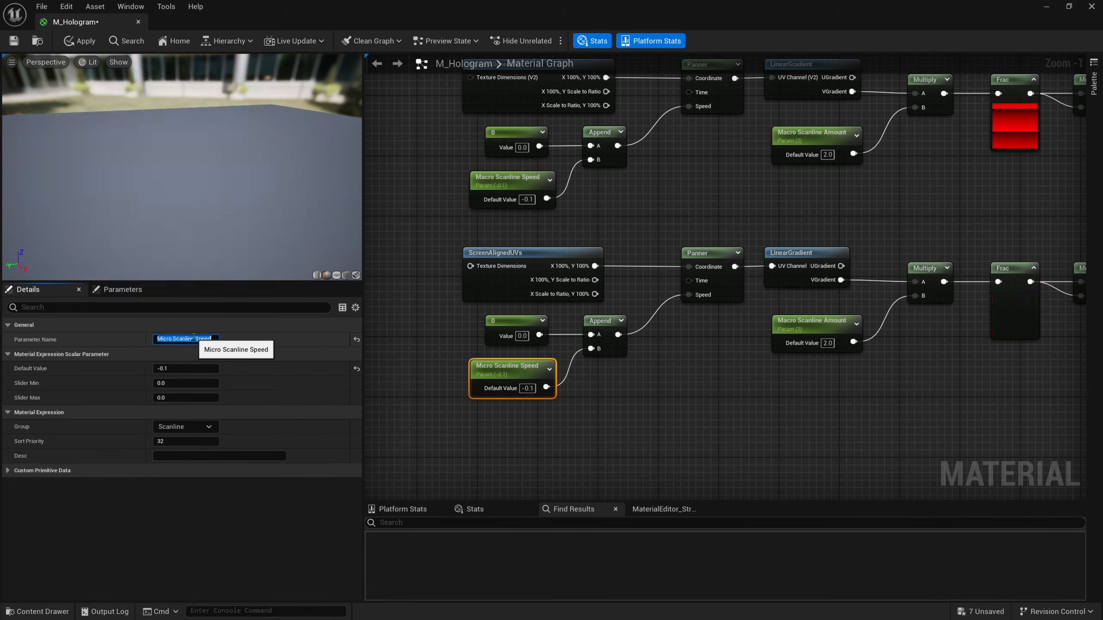
# Rename the duplicated chain's amount parameter to Micro Scanline Amount.
pyautogui.moveTo(786, 380); pyautogui.dragTo(802, 351)
pyautogui.click(219, 340)
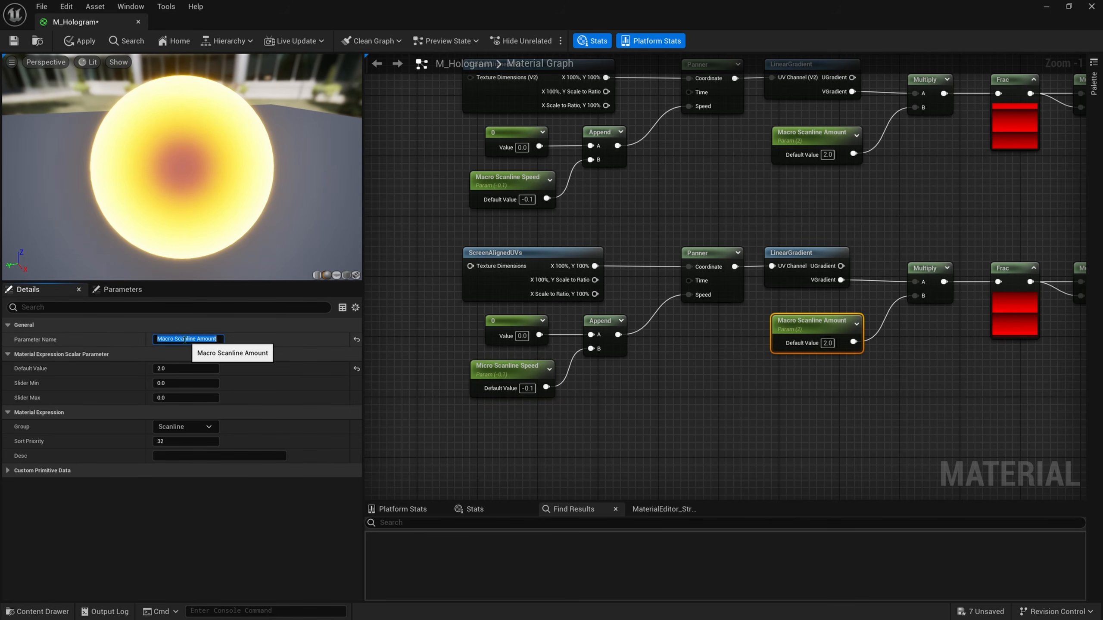
pyautogui.click(221, 340)
pyautogui.press('BackSpace')
pyautogui.write('i')
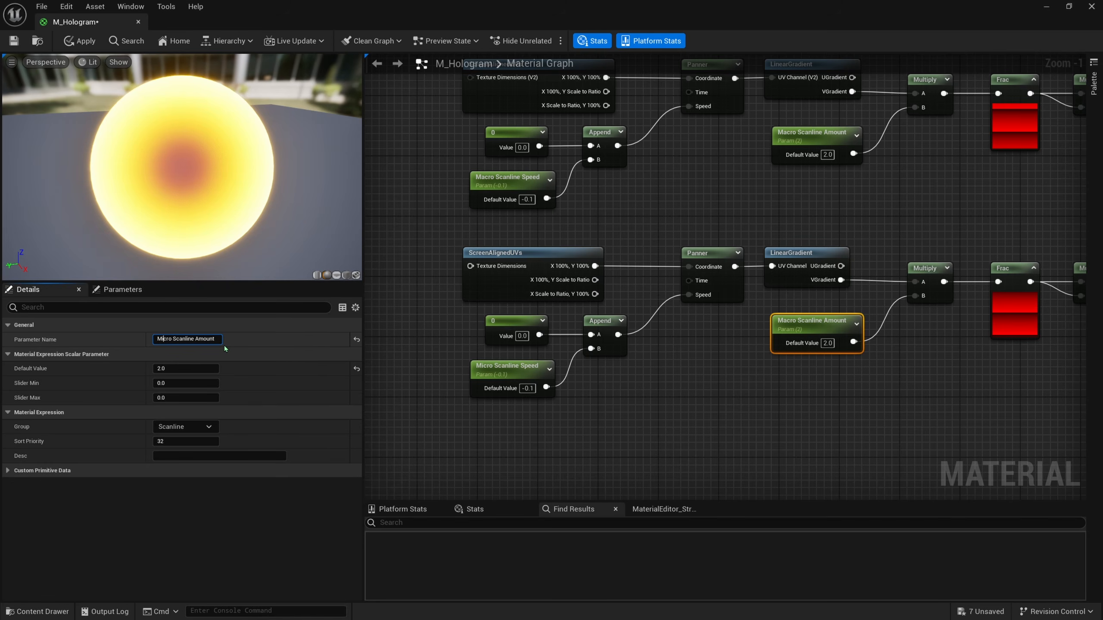
pyautogui.press('Return')
pyautogui.click(468, 396)
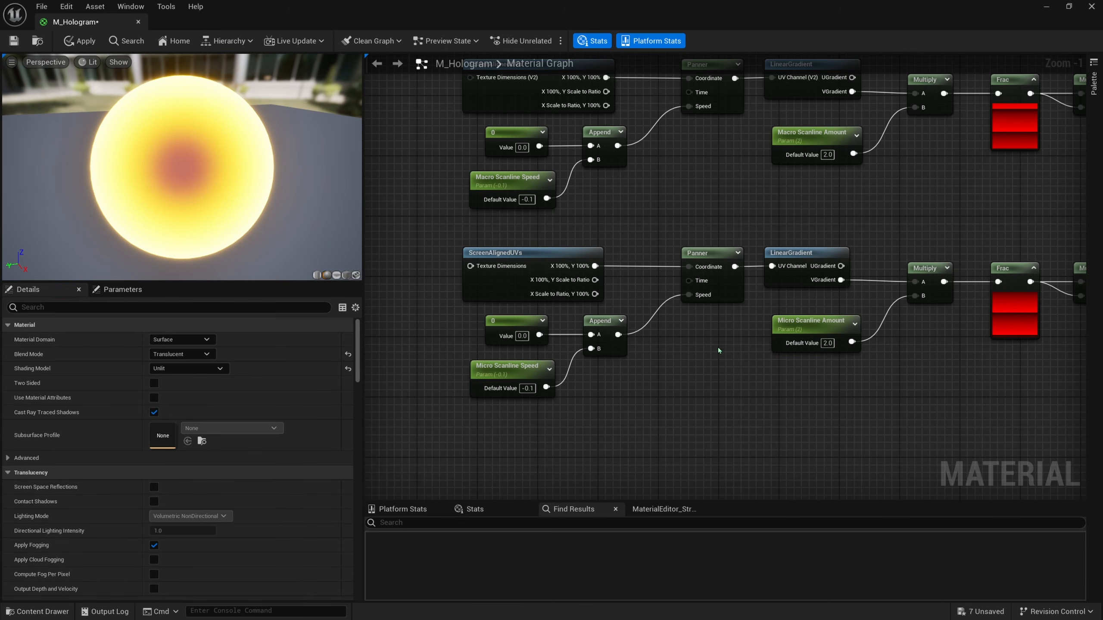
# Delete the Frac node from the duplicated micro scanline chain.
pyautogui.moveTo(760, 340); pyautogui.dragTo(714, 350, button='right')
pyautogui.moveTo(786, 360); pyautogui.dragTo(728, 375, button='right')
pyautogui.moveTo(896, 381)
pyautogui.mouseDown(button='right')
pyautogui.moveTo(834, 374)
pyautogui.moveTo(775, 390)
pyautogui.mouseUp(button='right')
pyautogui.click(789, 349)
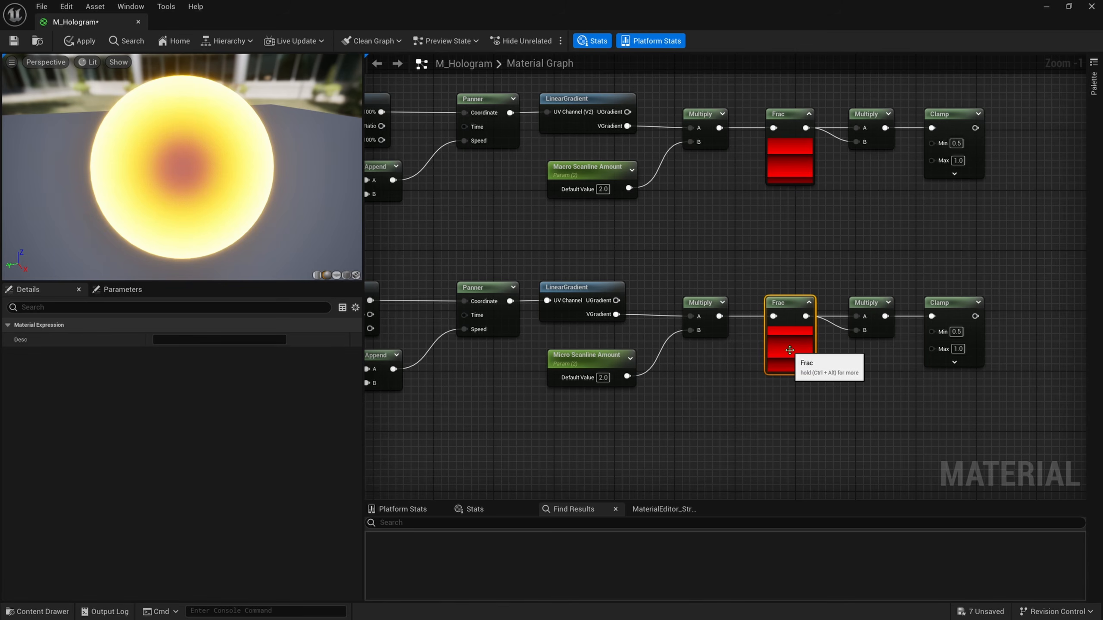
pyautogui.press('Delete')
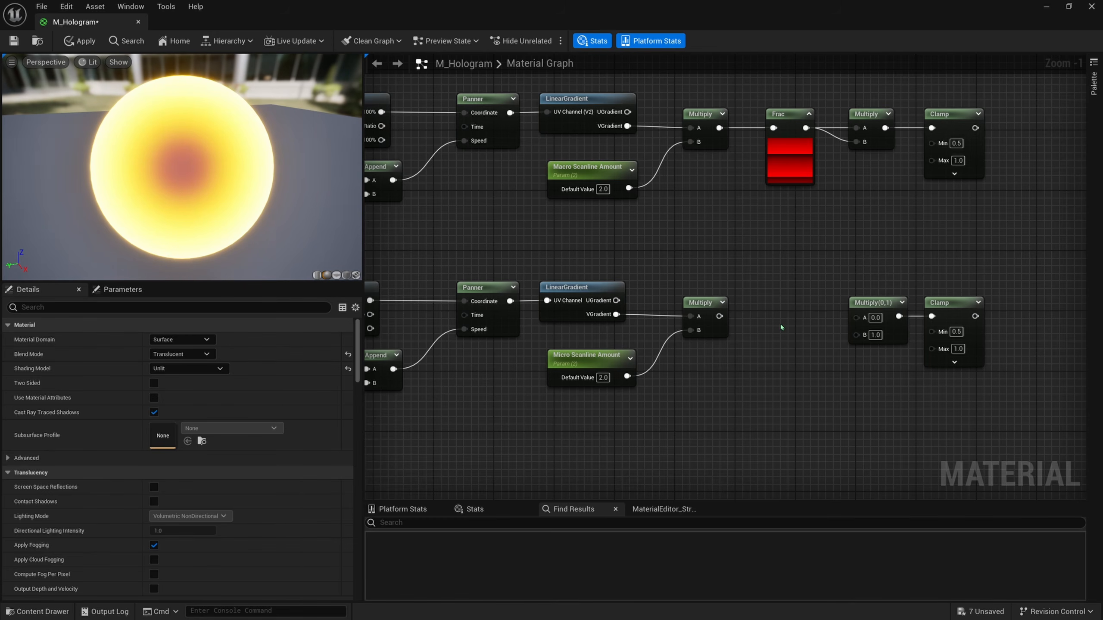
# Add a Sine node in the micro chain, fed by the first Multiply and feeding both A and B of the second Multiply.
pyautogui.rightClick(781, 327)
pyautogui.write('sine')
pyautogui.press('Return')
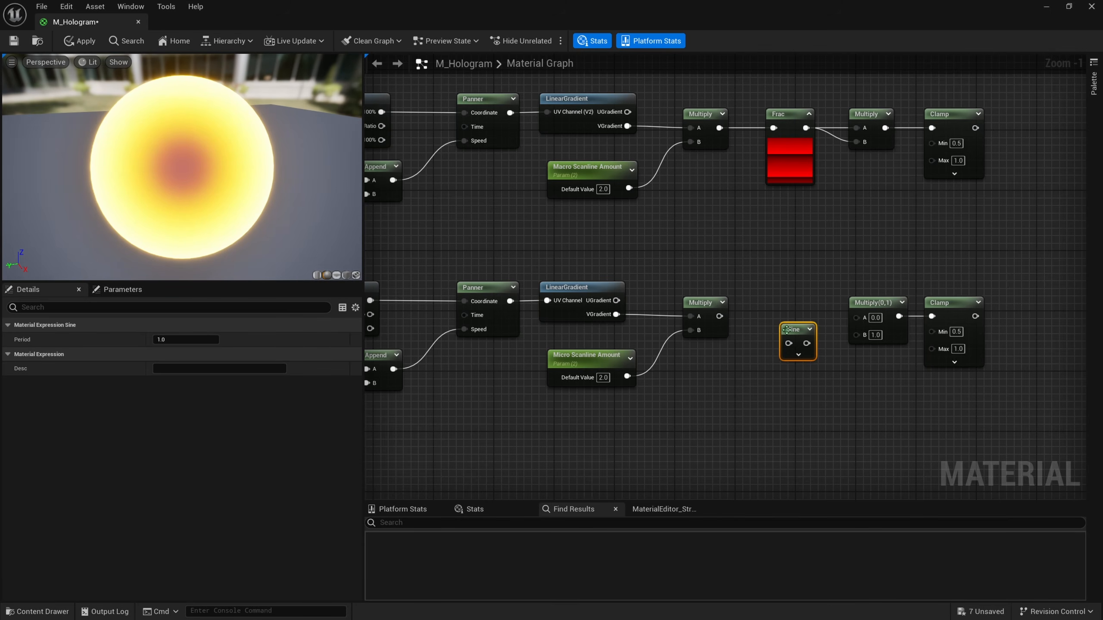
pyautogui.moveTo(787, 329); pyautogui.dragTo(764, 302)
pyautogui.moveTo(768, 319); pyautogui.dragTo(767, 317)
pyautogui.moveTo(784, 317); pyautogui.dragTo(858, 319)
pyautogui.moveTo(857, 333); pyautogui.dragTo(784, 319)
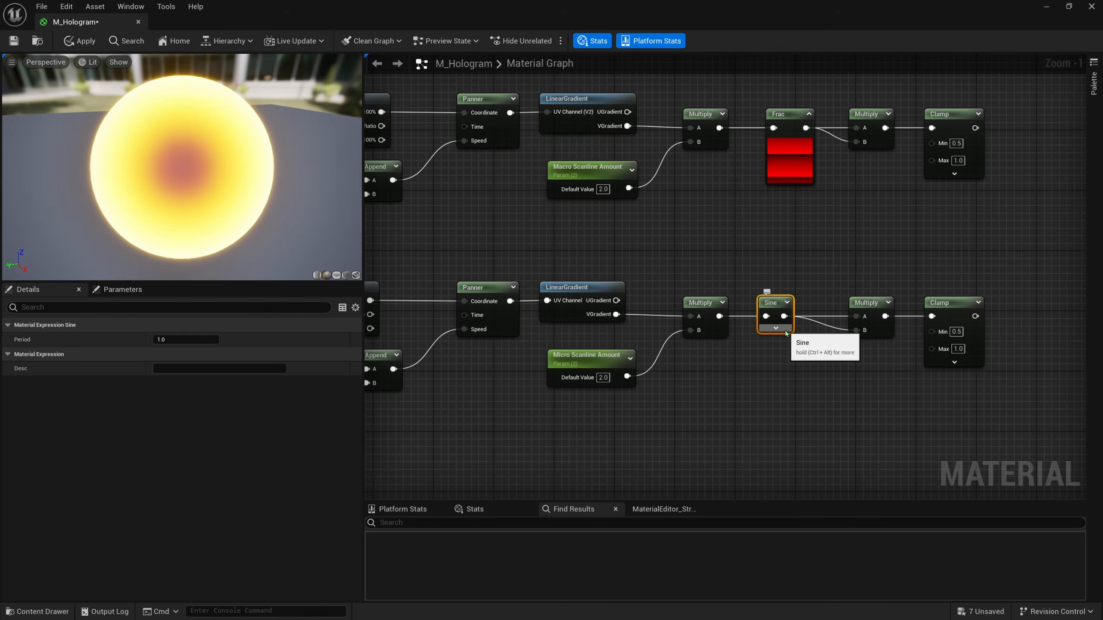
pyautogui.click(777, 328)
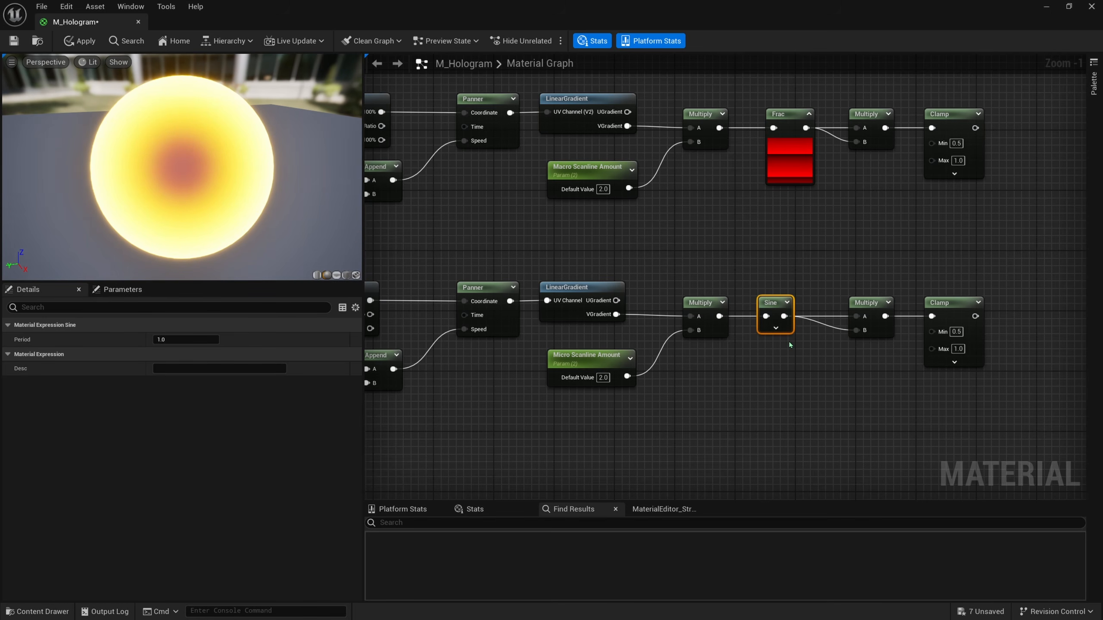
pyautogui.moveTo(804, 342); pyautogui.dragTo(747, 273, button='right')
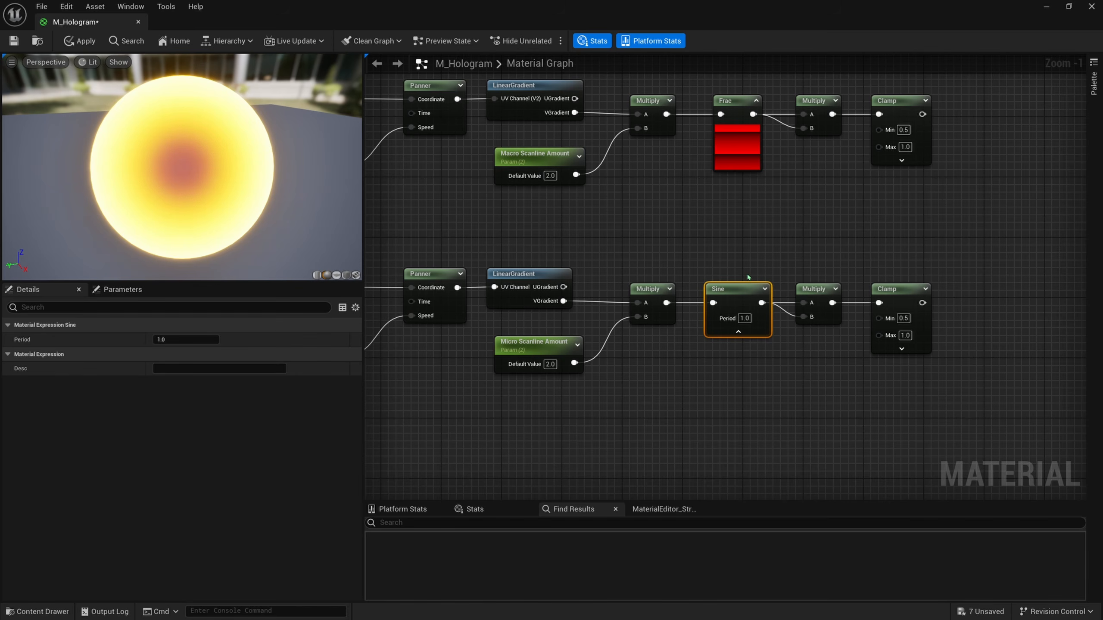
pyautogui.click(738, 331)
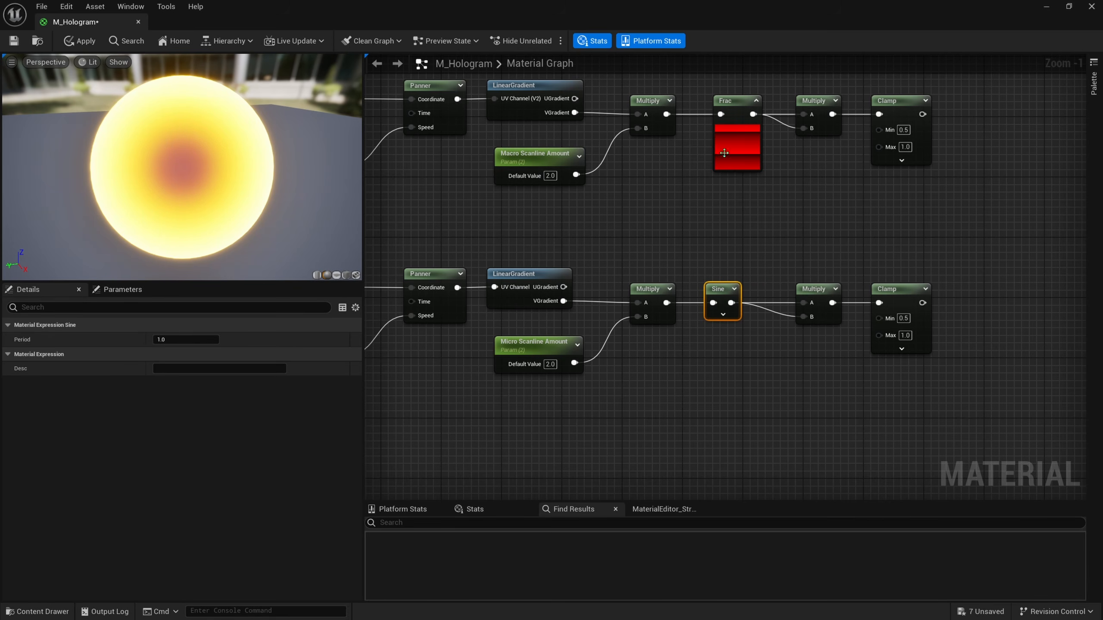
# Set the Micro Scanline Speed parameter's default value to -0.05.
pyautogui.scroll(1, 724, 153)
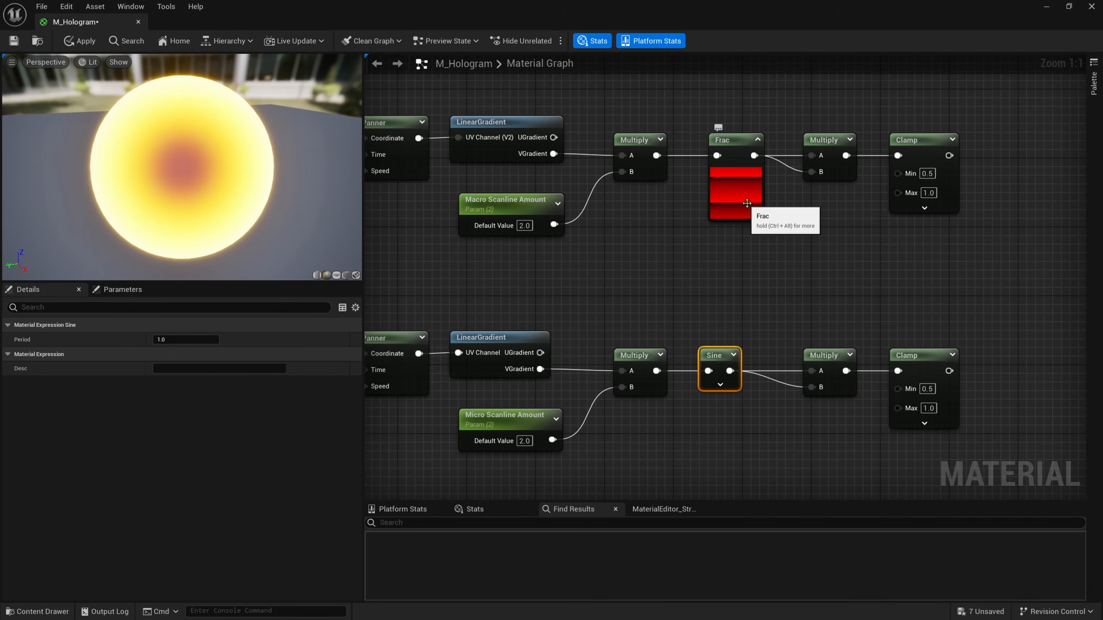
pyautogui.moveTo(758, 305); pyautogui.dragTo(825, 263, button='right')
pyautogui.scroll(-1, 746, 243)
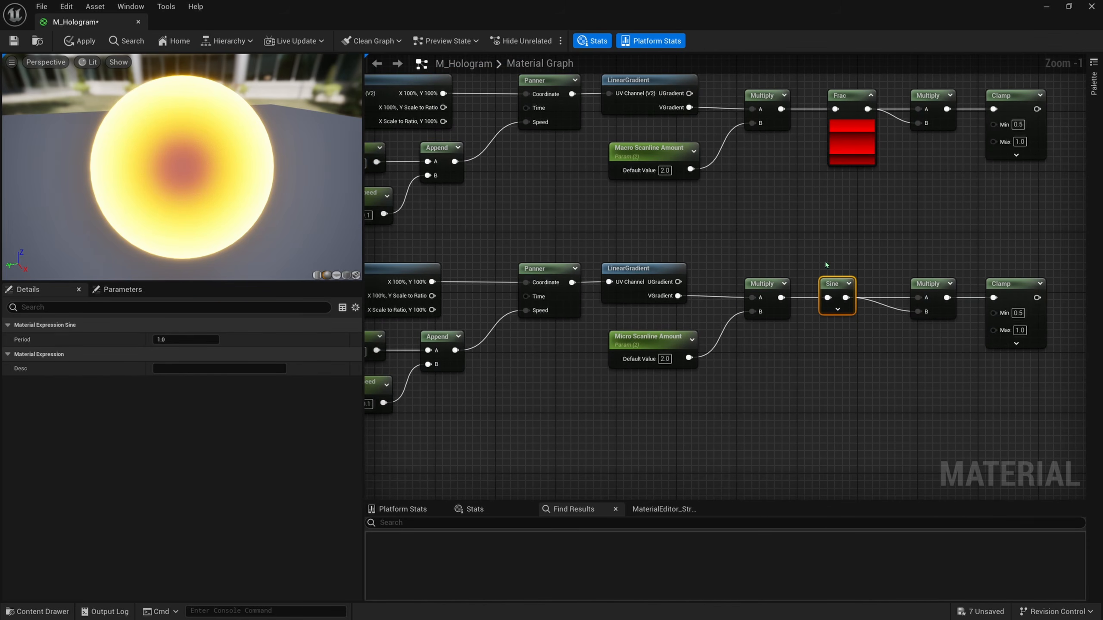
pyautogui.moveTo(714, 284); pyautogui.dragTo(873, 224, button='right')
pyautogui.scroll(1, 742, 290)
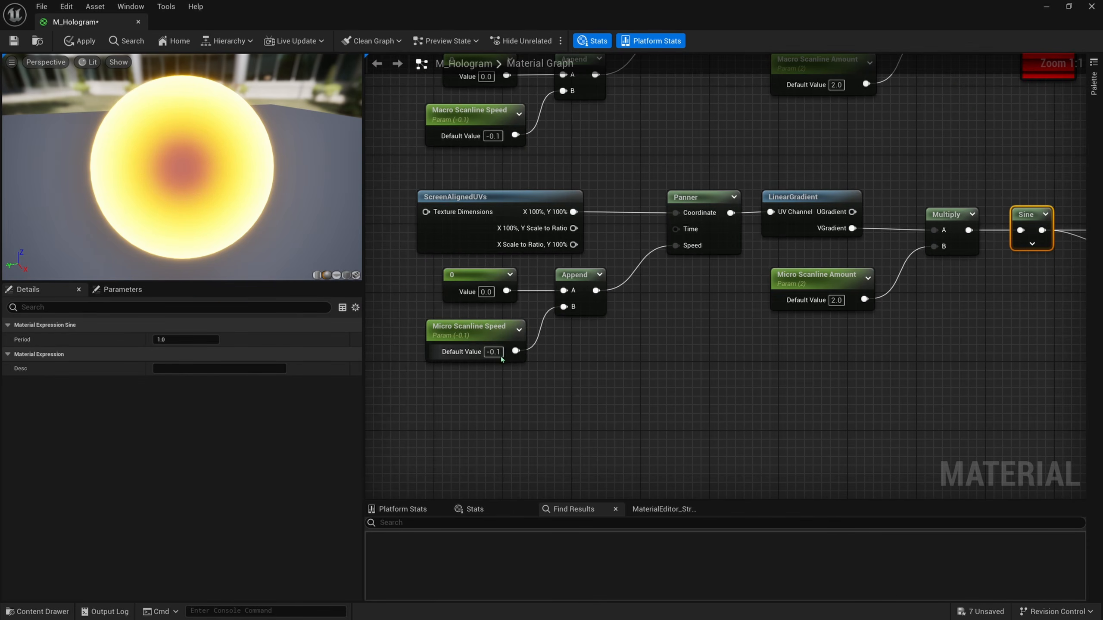
pyautogui.press('End')
pyautogui.press('BackSpace')
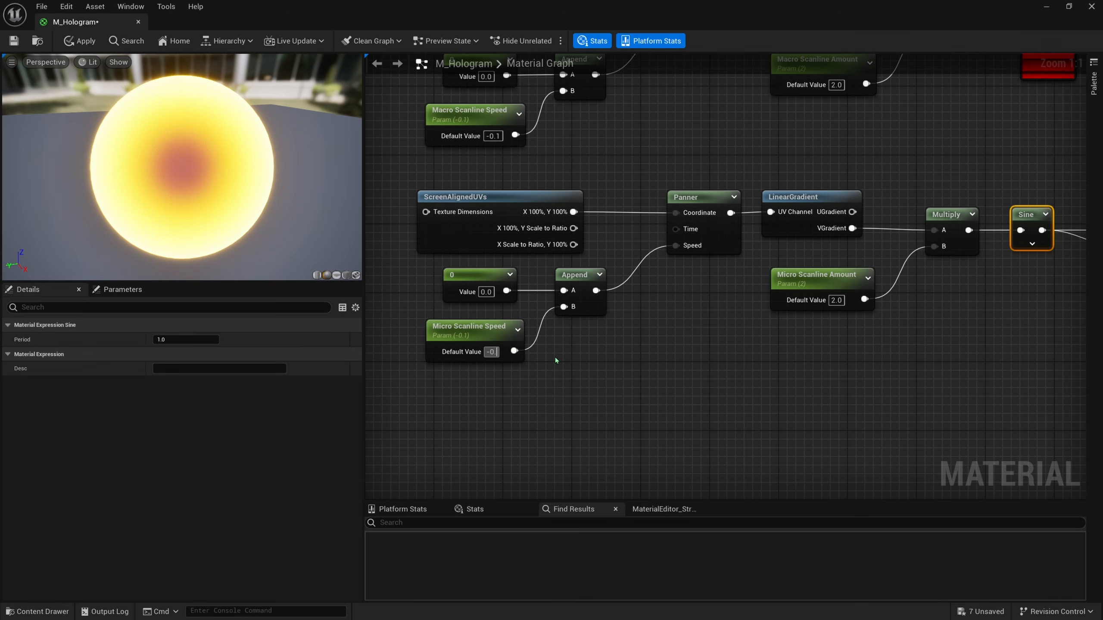
pyautogui.write('05')
pyautogui.press('Return')
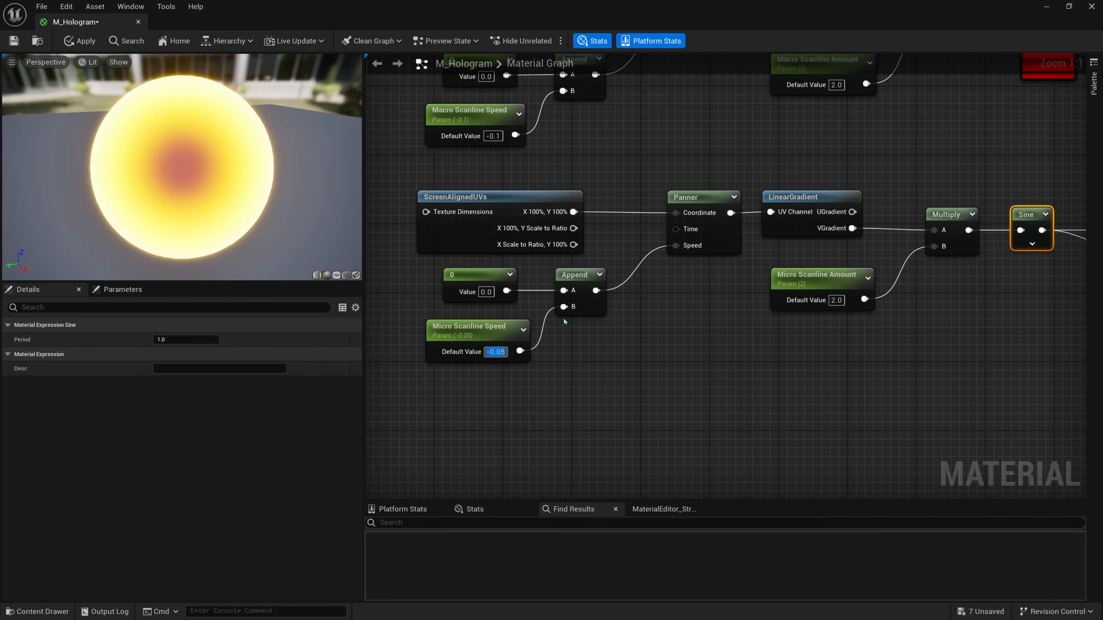
# Set the Micro Scanline Amount parameter's default value to 70.
pyautogui.moveTo(565, 321); pyautogui.dragTo(395, 355, button='right')
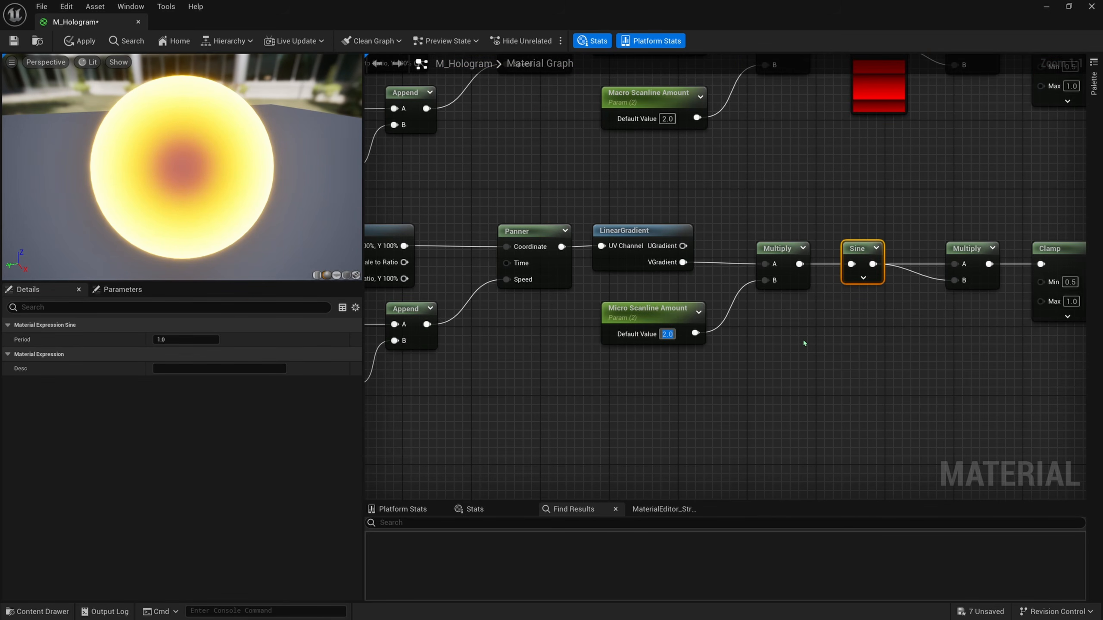
pyautogui.write('70')
pyautogui.press('Return')
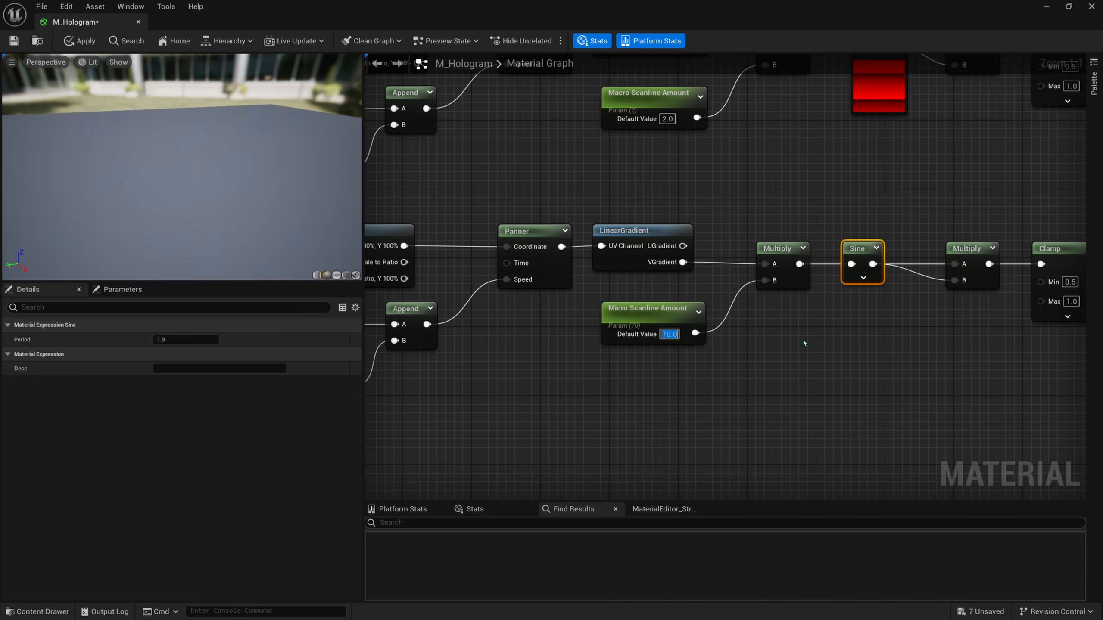
pyautogui.click(591, 383)
# Add a Multiply node combining the two chains, with A from the macro Clamp and B from the micro Clamp.
pyautogui.scroll(-2, 721, 352)
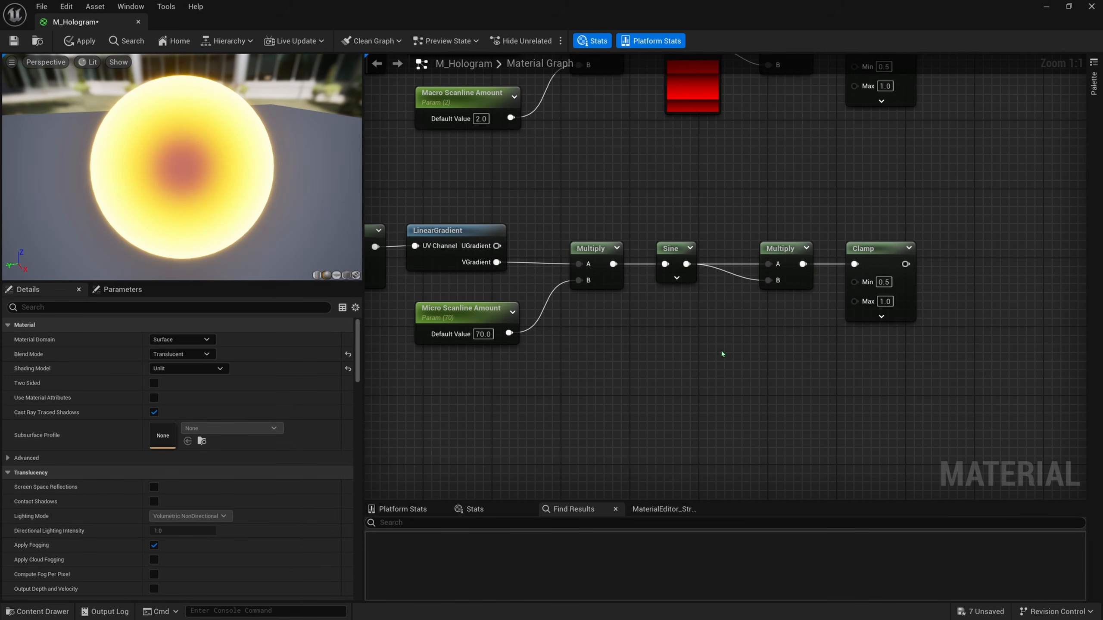
pyautogui.moveTo(771, 316); pyautogui.dragTo(655, 320, button='right')
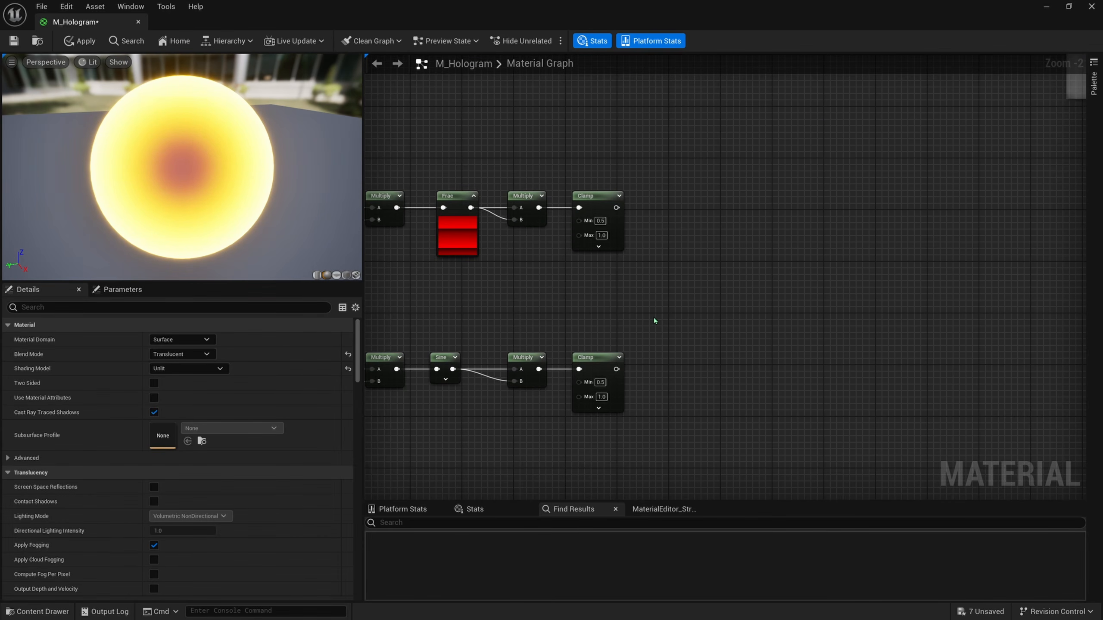
pyautogui.click(720, 283)
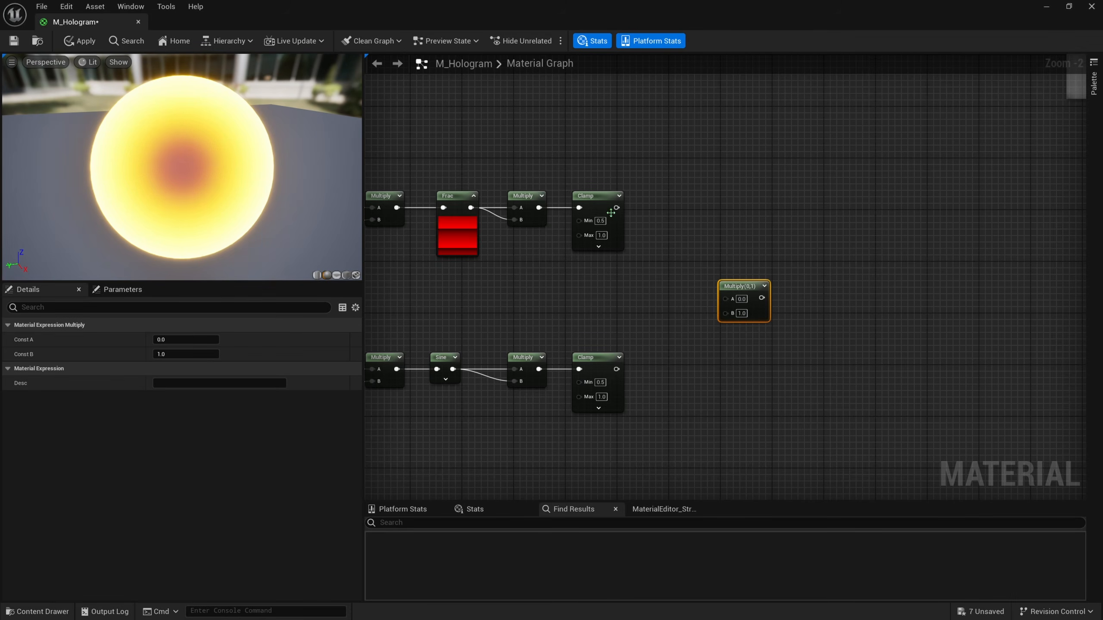
pyautogui.moveTo(616, 208); pyautogui.dragTo(616, 369)
# Add a DotProduct node after the combining Multiply and feed its A input from the macro chain's Clamp.
pyautogui.moveTo(736, 340); pyautogui.dragTo(692, 341, button='right')
pyautogui.rightClick(774, 227)
pyautogui.write('dot')
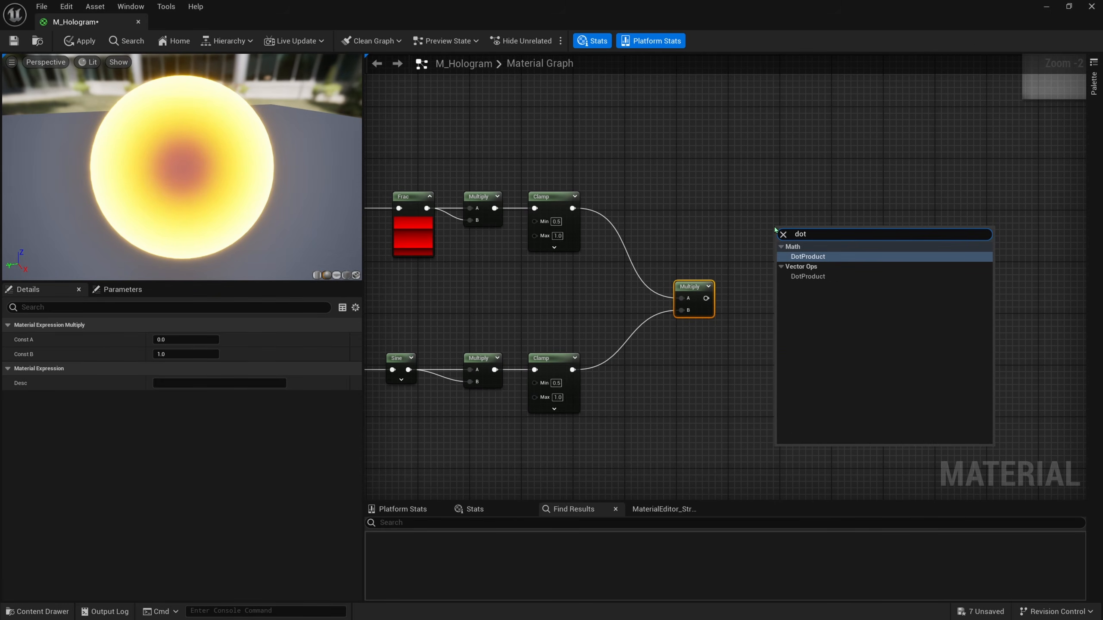
pyautogui.press('Return')
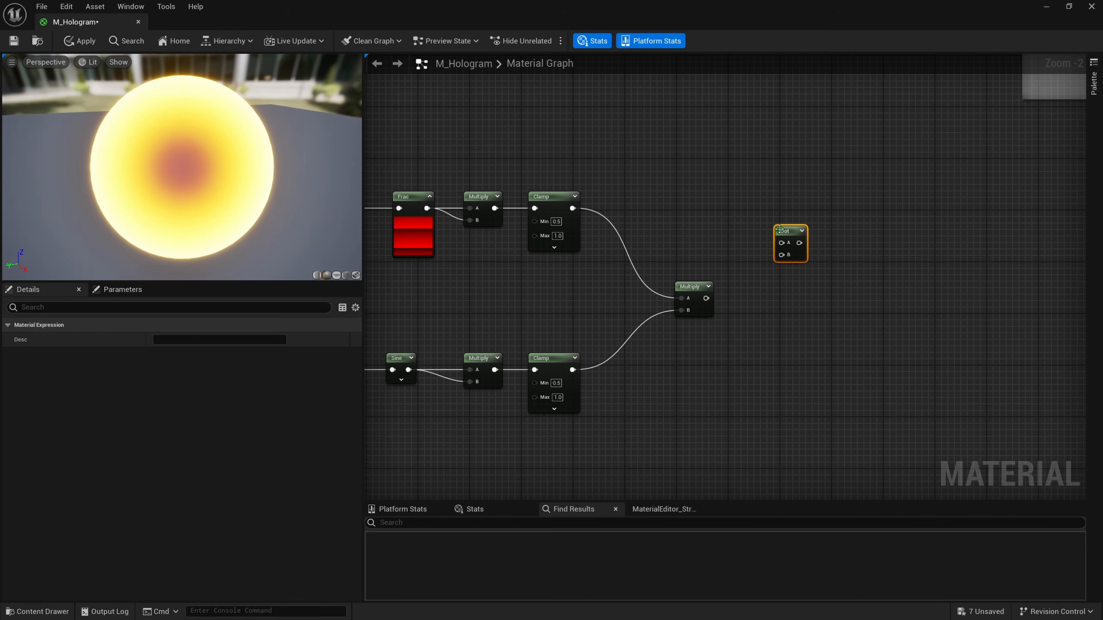
pyautogui.moveTo(779, 229); pyautogui.dragTo(771, 202)
pyautogui.moveTo(722, 204); pyautogui.dragTo(665, 227, button='right')
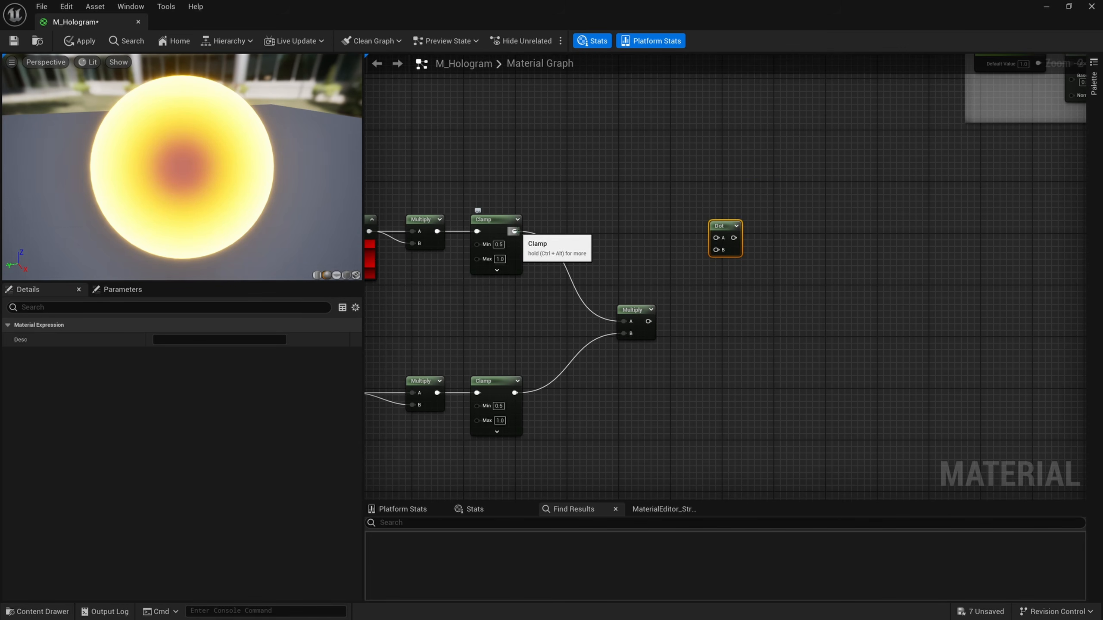
pyautogui.moveTo(513, 231); pyautogui.dragTo(715, 238)
pyautogui.moveTo(630, 264); pyautogui.dragTo(656, 247, button='right')
pyautogui.moveTo(574, 175); pyautogui.dragTo(710, 175, button='right')
pyautogui.moveTo(695, 160); pyautogui.dragTo(450, 272)
pyautogui.moveTo(687, 161); pyautogui.dragTo(591, 228)
pyautogui.moveTo(719, 224); pyautogui.dragTo(567, 213, button='right')
pyautogui.click(651, 261)
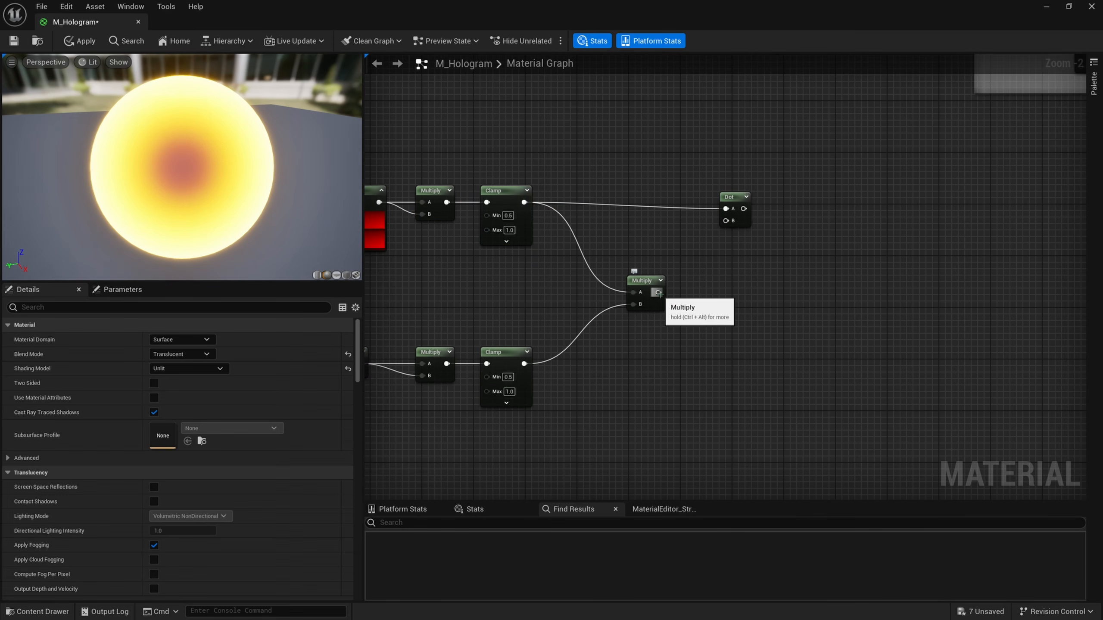
# Connect the combining Multiply's output to the Dot node's B input and move that Multiply closer to the Clamp nodes.
pyautogui.moveTo(658, 293); pyautogui.dragTo(726, 220)
pyautogui.moveTo(586, 283); pyautogui.dragTo(644, 268, button='right')
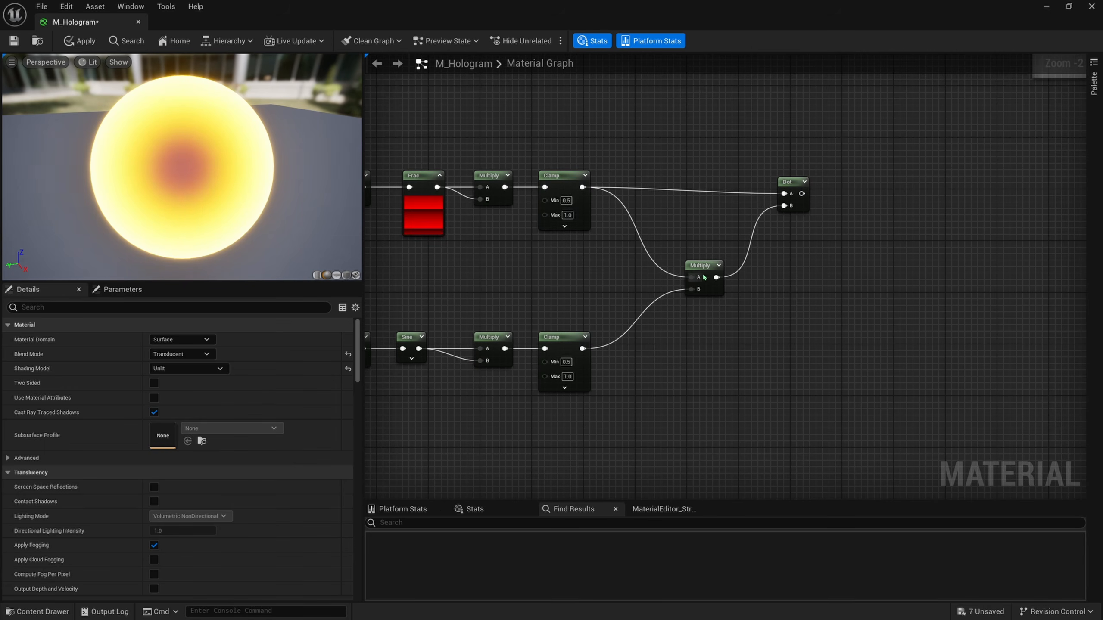
pyautogui.moveTo(705, 277); pyautogui.dragTo(686, 278)
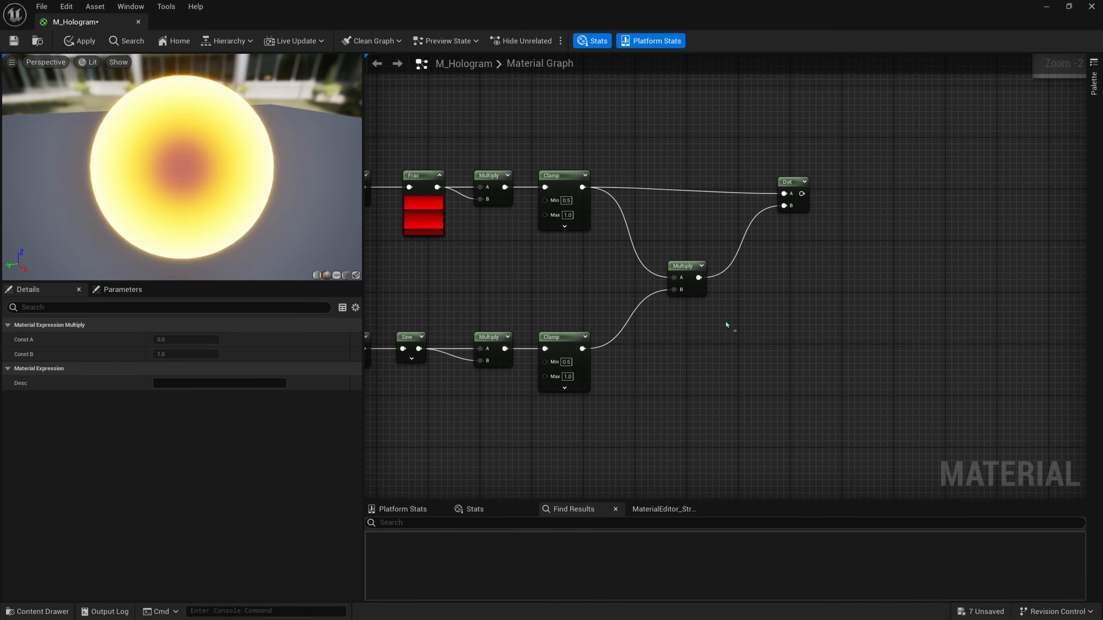
pyautogui.moveTo(792, 277); pyautogui.dragTo(759, 274, button='right')
pyautogui.click(743, 198)
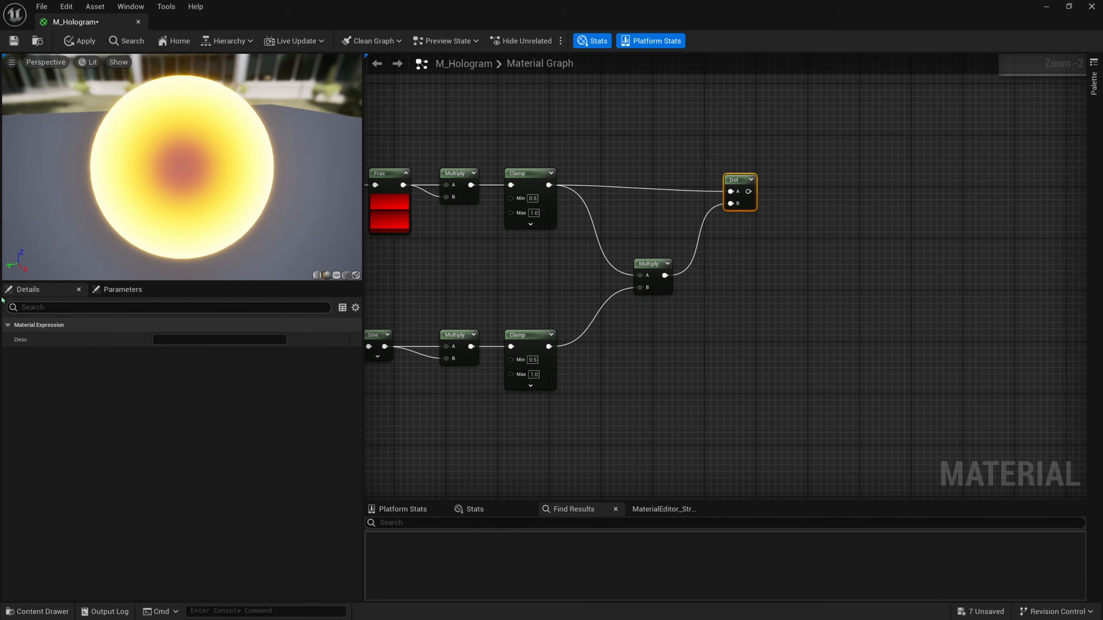
# Connect the Dot node's output to the Normal input of the Fresnel node that follows the Color Fresnel parameter.
pyautogui.moveTo(821, 268); pyautogui.dragTo(644, 360, button='right')
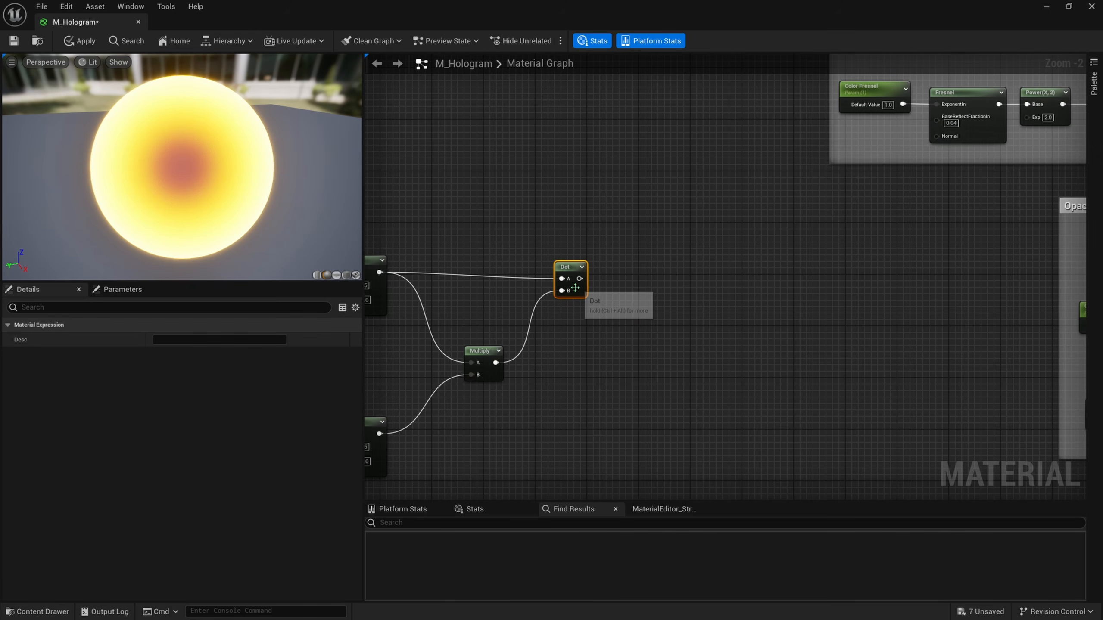
pyautogui.moveTo(579, 278)
pyautogui.mouseDown()
pyautogui.moveTo(951, 255)
pyautogui.moveTo(1060, 180)
pyautogui.moveTo(1085, 177)
pyautogui.moveTo(821, 117)
pyautogui.moveTo(763, 122)
pyautogui.mouseUp()
pyautogui.moveTo(825, 139); pyautogui.dragTo(820, 158, button='right')
pyautogui.moveTo(836, 132); pyautogui.dragTo(839, 146)
# Straighten the connections along the macro scanline chain through to the Dot node, and along the micro scanline chain through its Clamp.
pyautogui.moveTo(590, 225); pyautogui.dragTo(777, 231, button='right')
pyautogui.scroll(-1, 778, 231)
pyautogui.scroll(-1, 652, 269)
pyautogui.moveTo(616, 275); pyautogui.dragTo(809, 223, button='right')
pyautogui.moveTo(745, 256); pyautogui.dragTo(961, 256, button='right')
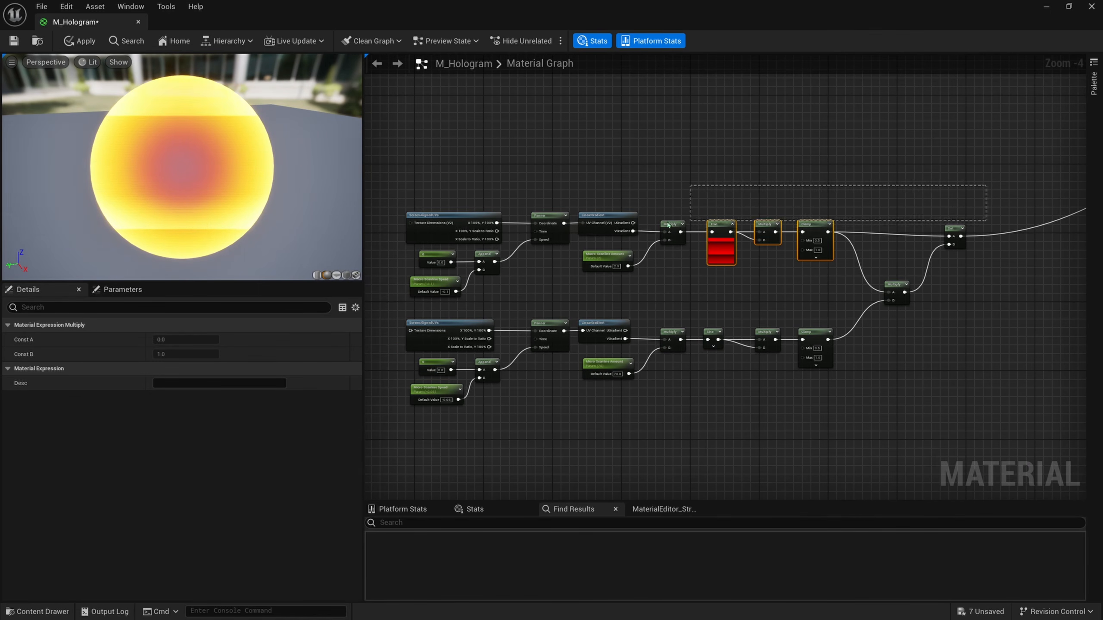
pyautogui.moveTo(432, 232); pyautogui.dragTo(432, 232)
pyautogui.press('q')
pyautogui.click(794, 321)
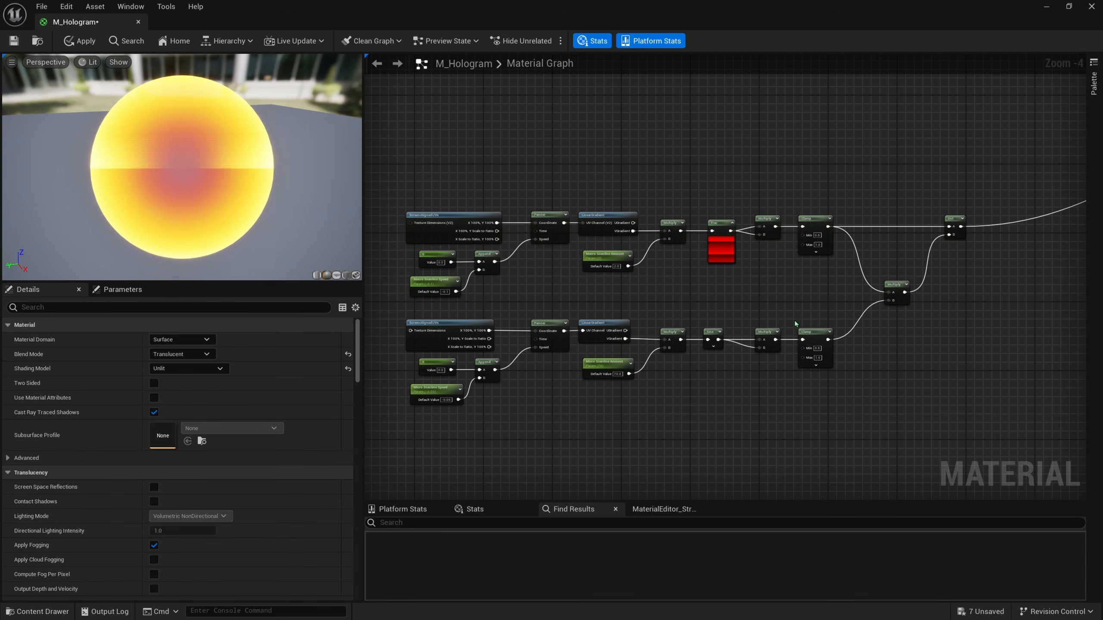
pyautogui.moveTo(602, 324); pyautogui.dragTo(408, 324)
pyautogui.press('q')
pyautogui.click(852, 305)
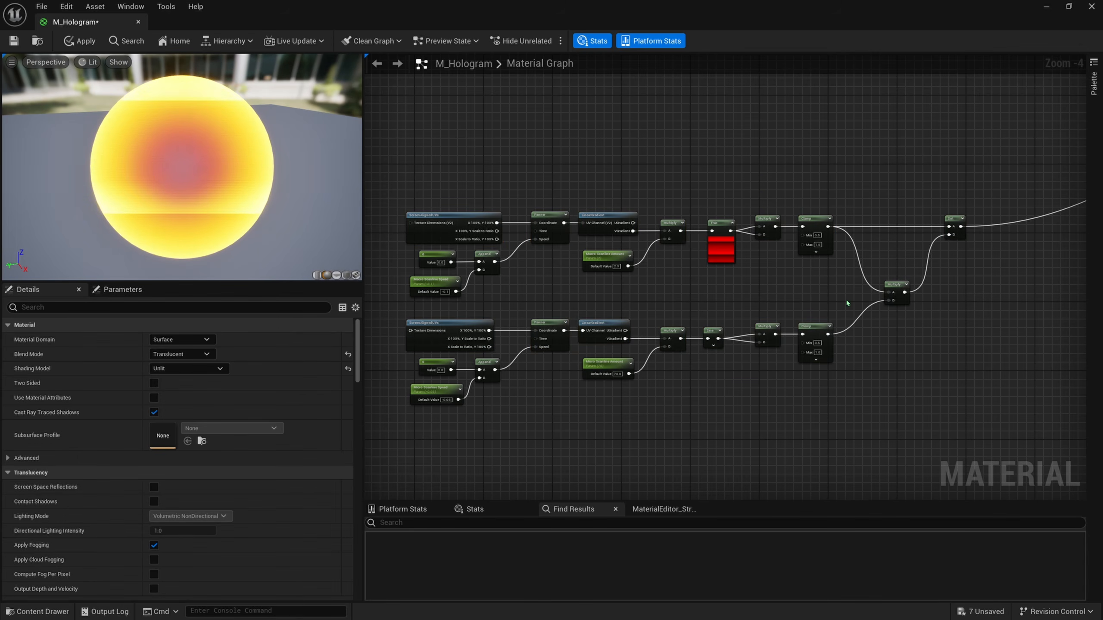
# Nudge the combining Multiply node upward and enclose all macro and micro scanline nodes in a comment titled Scanlines.
pyautogui.click(897, 293)
pyautogui.moveTo(967, 184); pyautogui.dragTo(478, 415)
pyautogui.write('cScanlin')
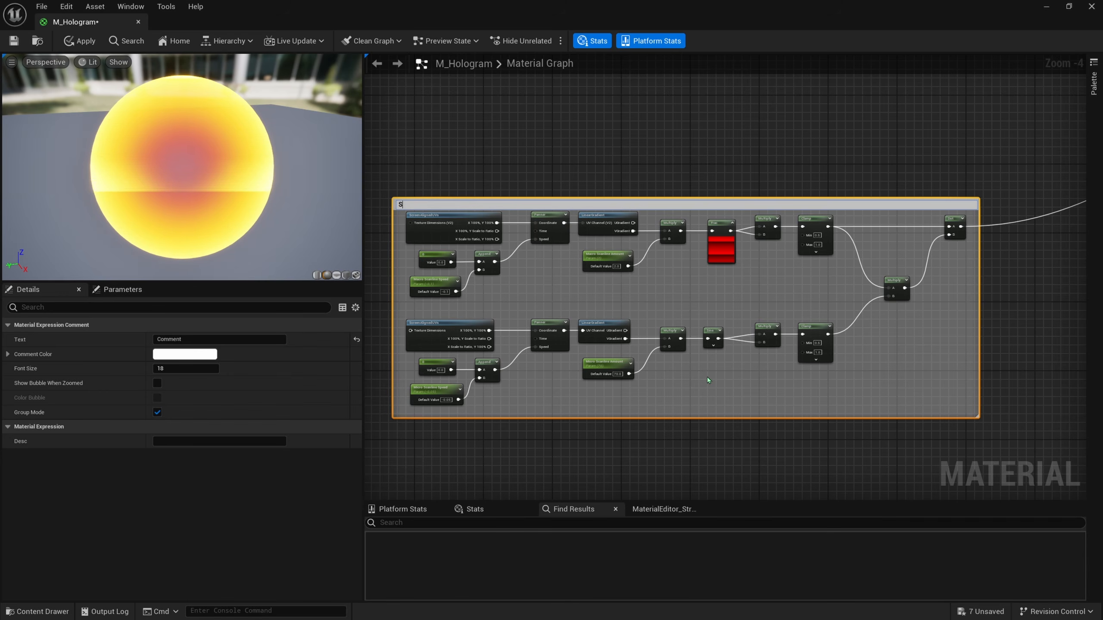
pyautogui.write('es')
pyautogui.press('Return')
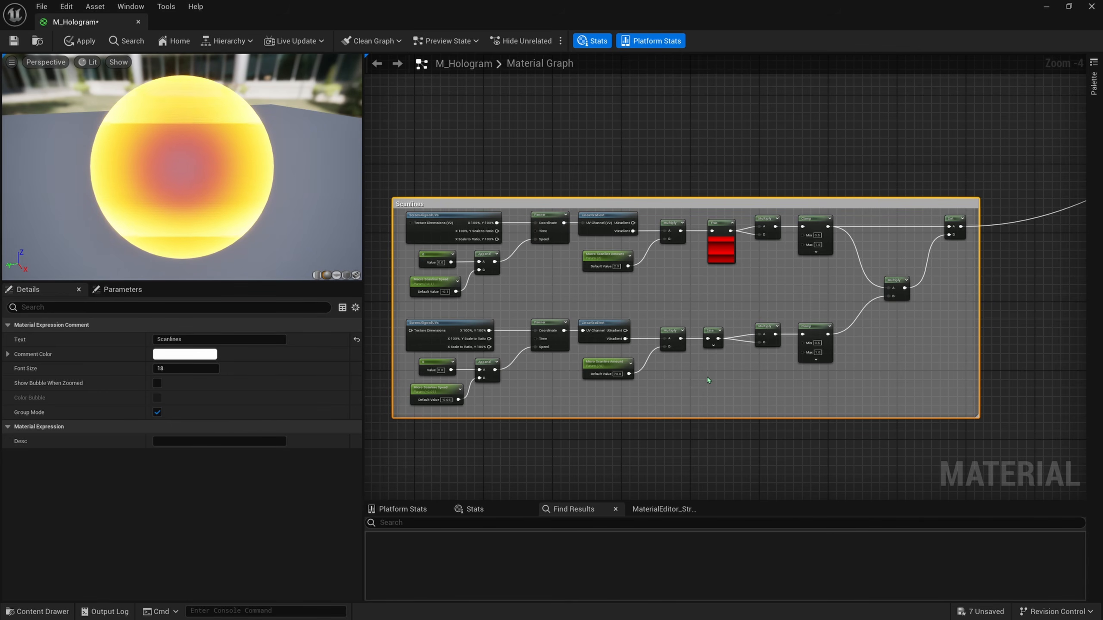
pyautogui.click(588, 171)
# Inspect the scanlines close up on the preview sphere and move the Dither Threshold parameter node lower in the Opacity comment.
pyautogui.scroll(5, 132, 202)
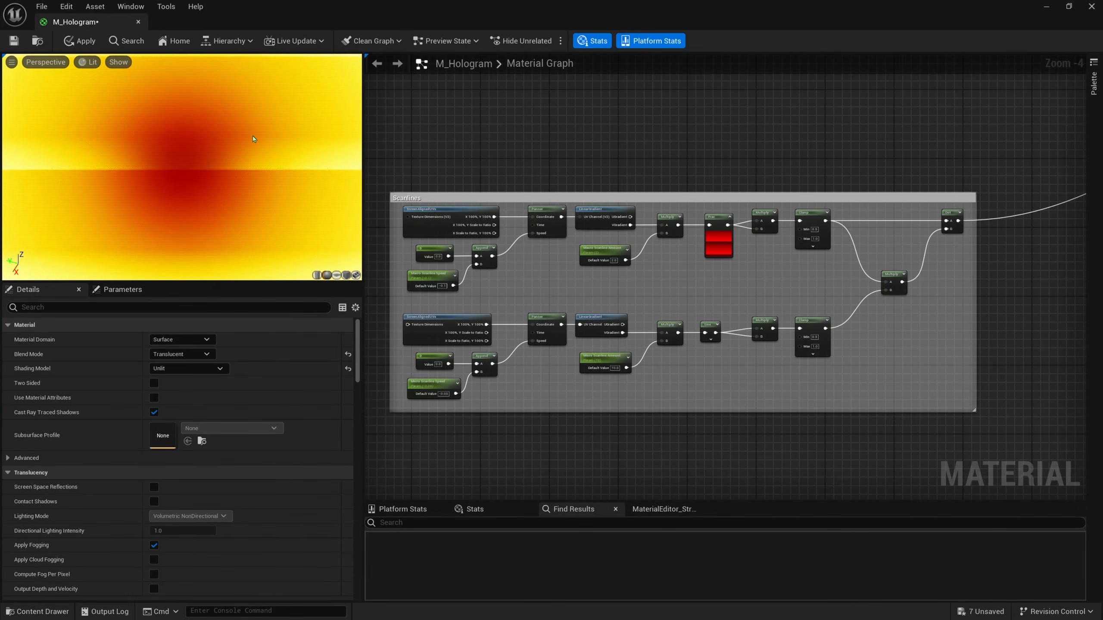
pyautogui.scroll(-3, 227, 165)
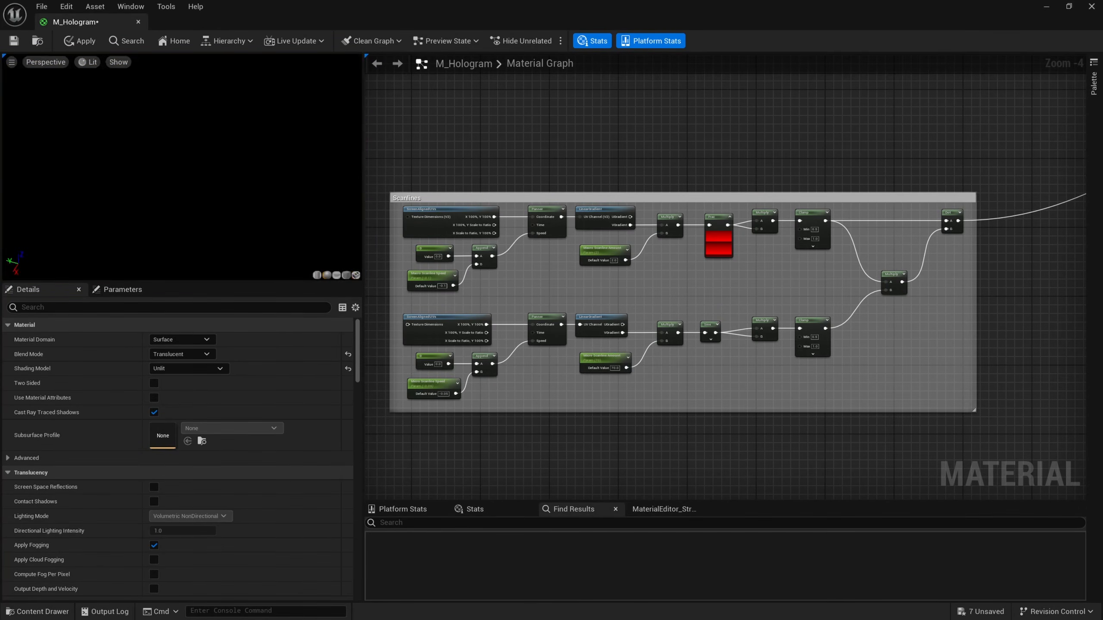
pyautogui.scroll(3, 228, 183)
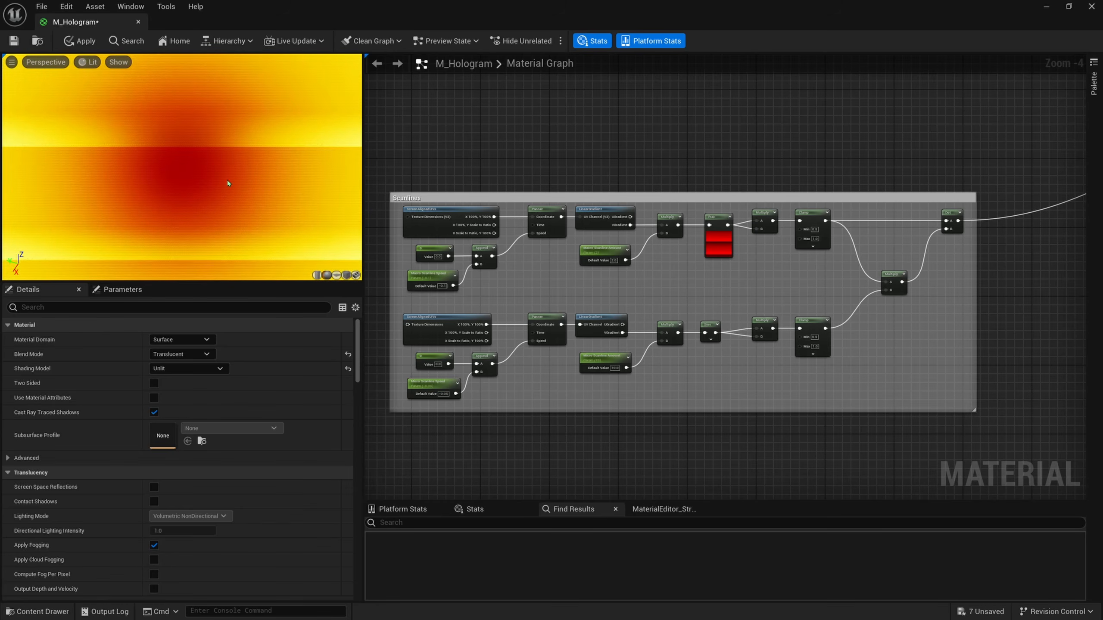
pyautogui.moveTo(802, 211); pyautogui.dragTo(367, 170, button='right')
pyautogui.scroll(3, 662, 319)
pyautogui.moveTo(648, 240); pyautogui.dragTo(643, 313)
# Zoom the preview sphere out and narrow the preview and details area to give the material graph more width.
pyautogui.scroll(-3, 462, 300)
pyautogui.moveTo(391, 309); pyautogui.dragTo(686, 277, button='right')
pyautogui.moveTo(525, 278); pyautogui.dragTo(741, 279, button='right')
pyautogui.scroll(-3, 260, 212)
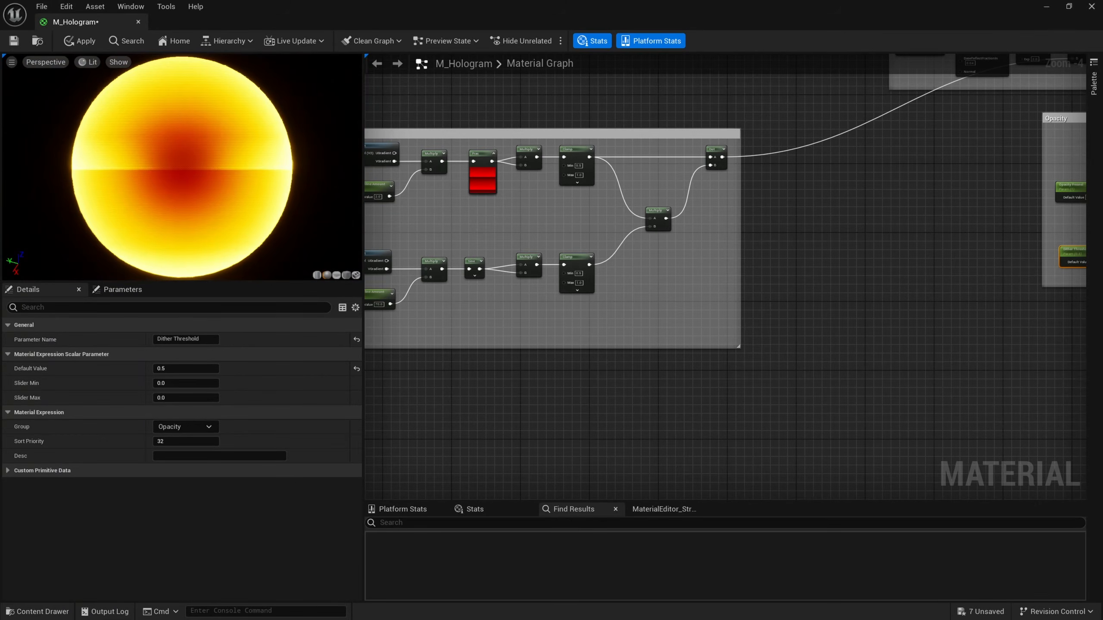
pyautogui.moveTo(457, 257); pyautogui.dragTo(569, 236, button='right')
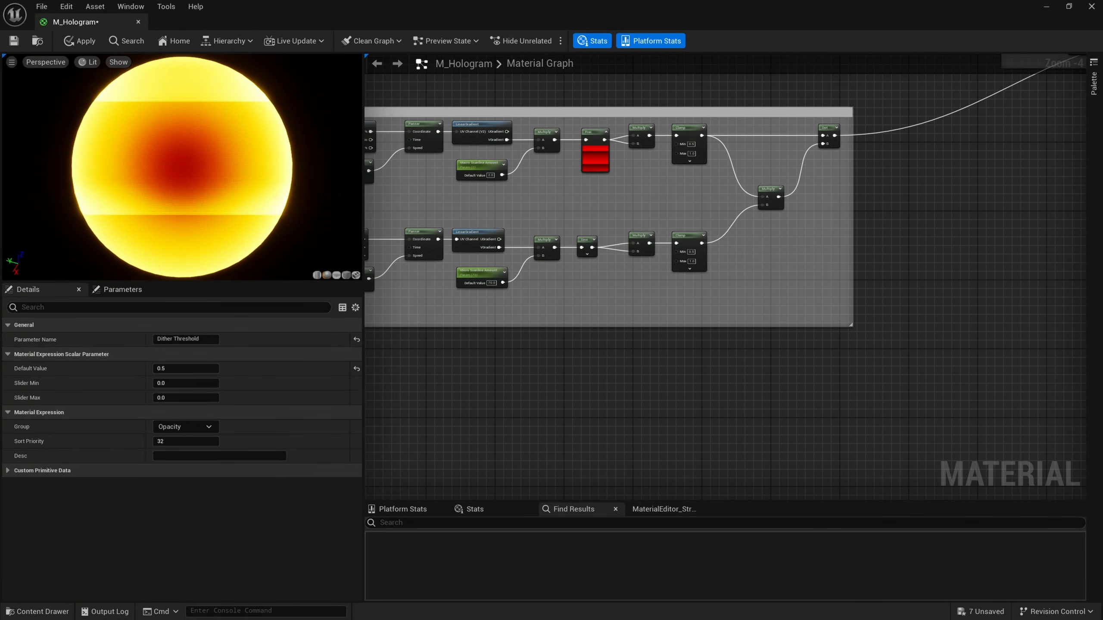
pyautogui.scroll(-2, 238, 221)
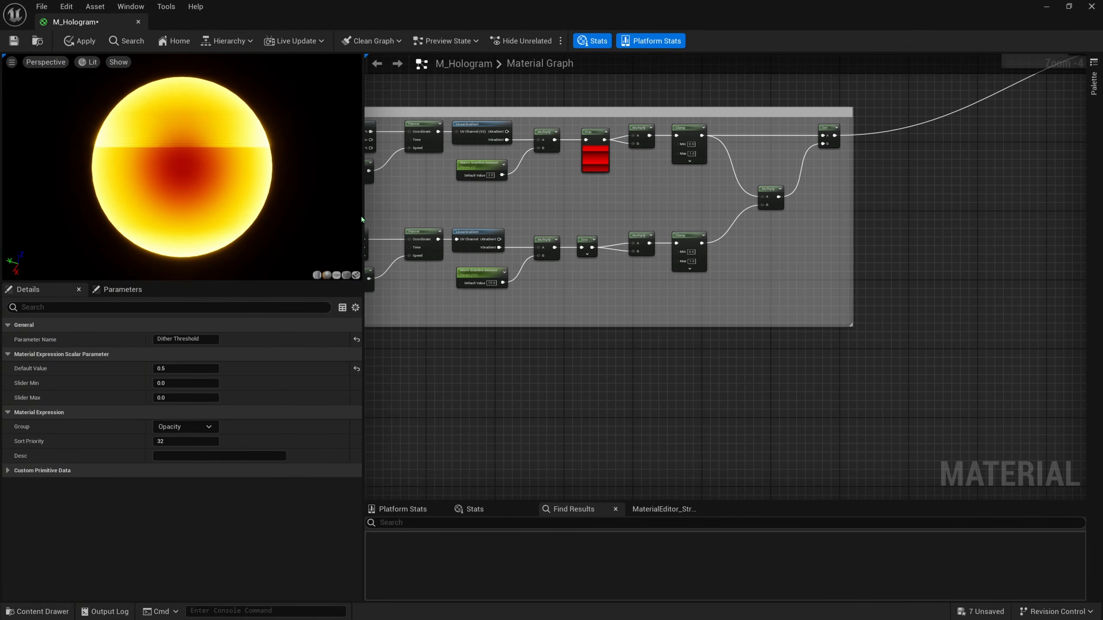
pyautogui.moveTo(363, 220); pyautogui.dragTo(202, 224)
# Add a VertexNormalWS node in the empty graph area below the Scanlines comment.
pyautogui.moveTo(346, 227); pyautogui.dragTo(561, 220, button='right')
pyautogui.moveTo(559, 272); pyautogui.dragTo(570, 184, button='right')
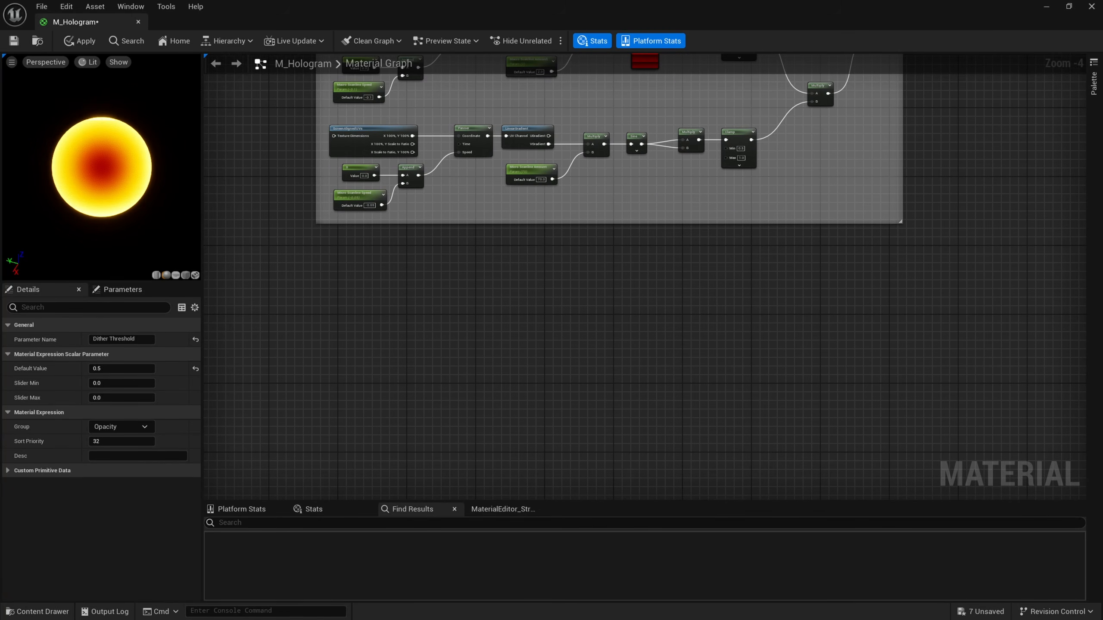
pyautogui.rightClick(398, 378)
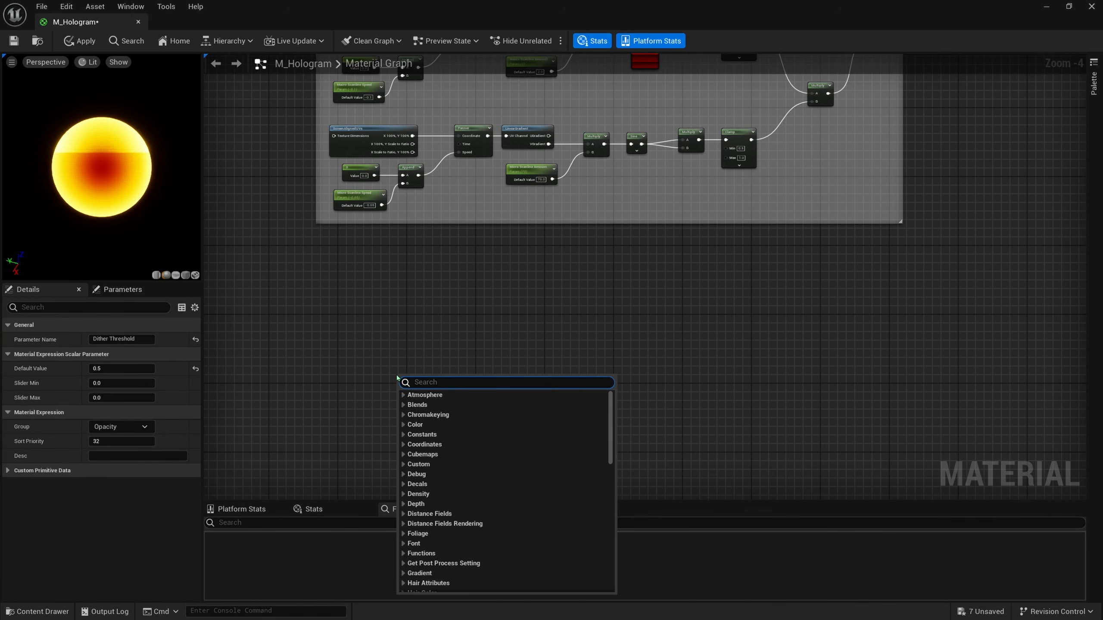
pyautogui.write('vertex')
pyautogui.press('Down')
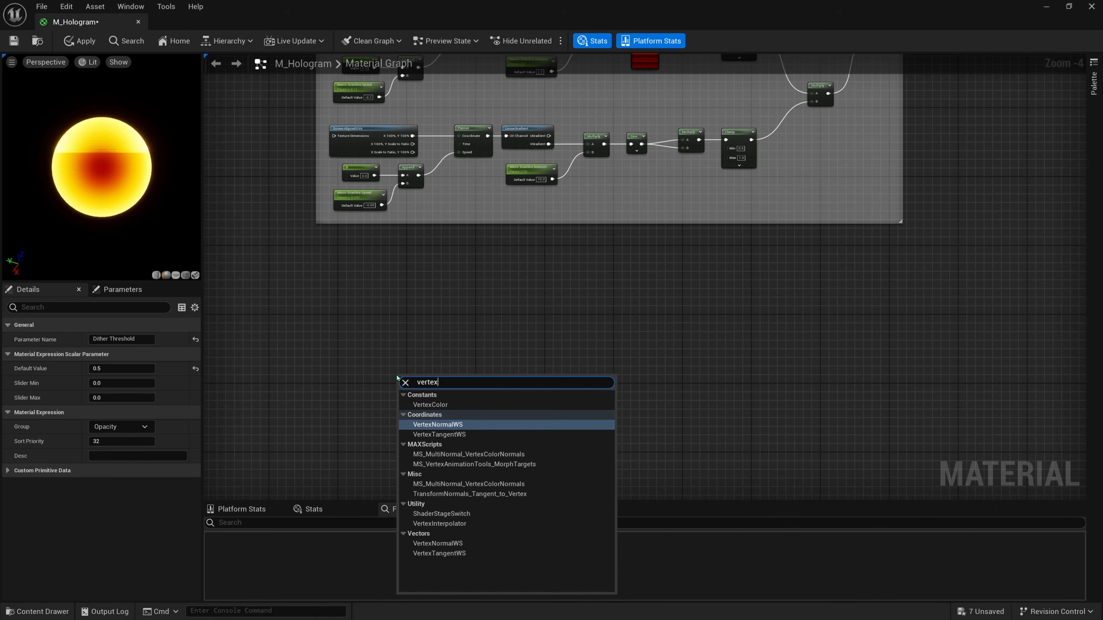
pyautogui.press('Return')
pyautogui.scroll(3, 398, 377)
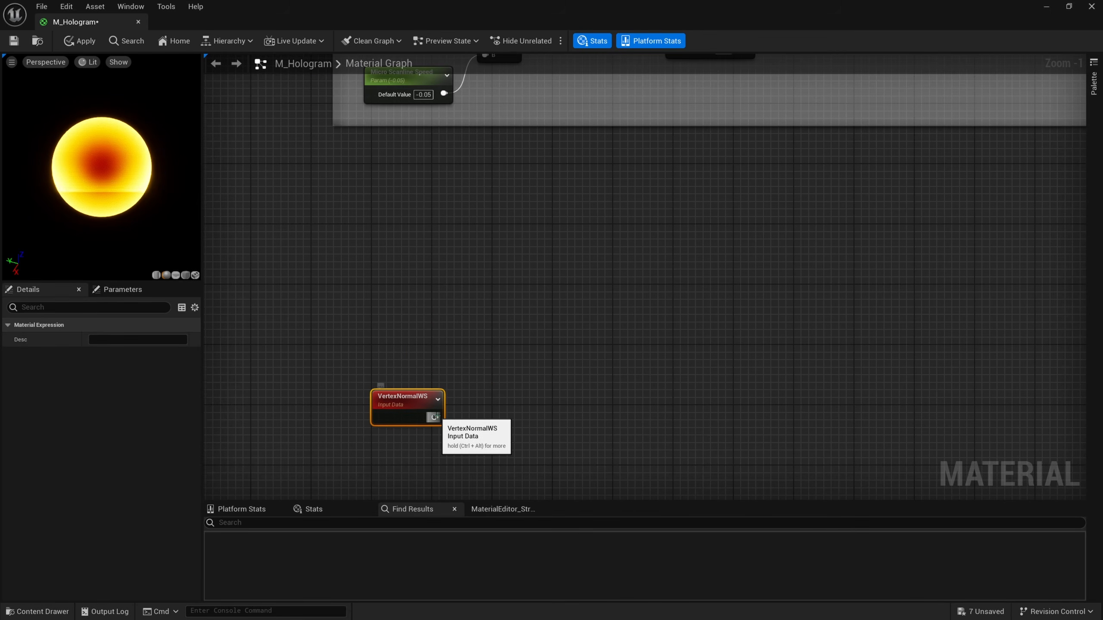
# Add a ComponentMask fed by the VertexNormalWS node, keep only its R channel enabled and move it slightly upward.
pyautogui.moveTo(434, 417); pyautogui.dragTo(492, 293)
pyautogui.write('comp')
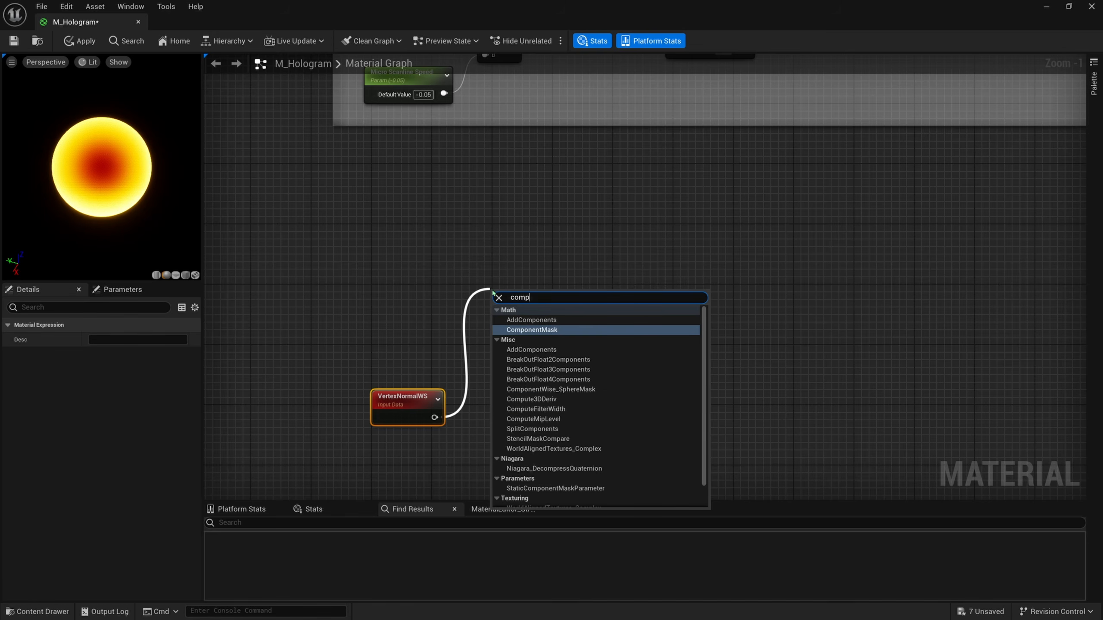
pyautogui.press('Return')
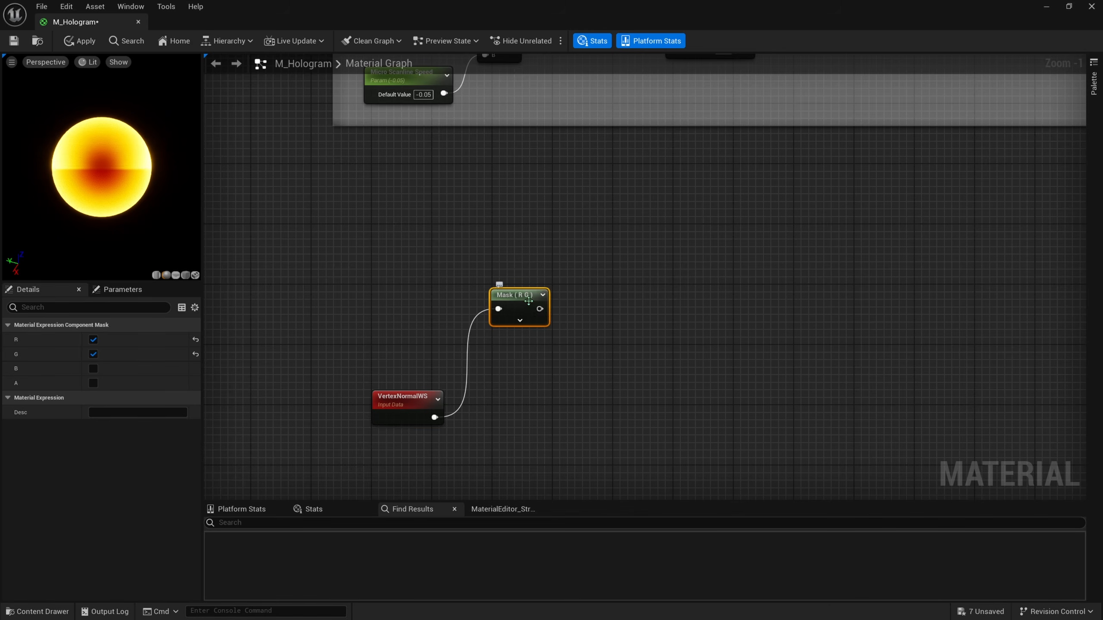
pyautogui.click(94, 355)
pyautogui.moveTo(434, 345); pyautogui.dragTo(433, 315, button='right')
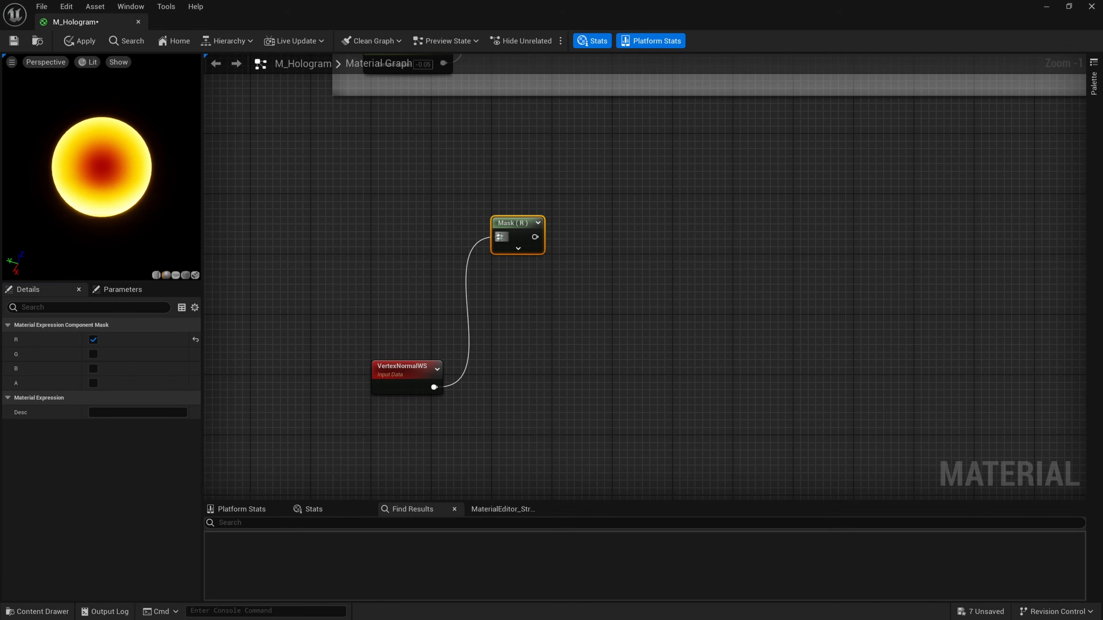
pyautogui.moveTo(512, 230); pyautogui.dragTo(512, 216)
# Duplicate the R mask directly below the original and switch the copy to the G channel only.
pyautogui.hotkey('ctrl', 'c')
pyautogui.click(504, 252)
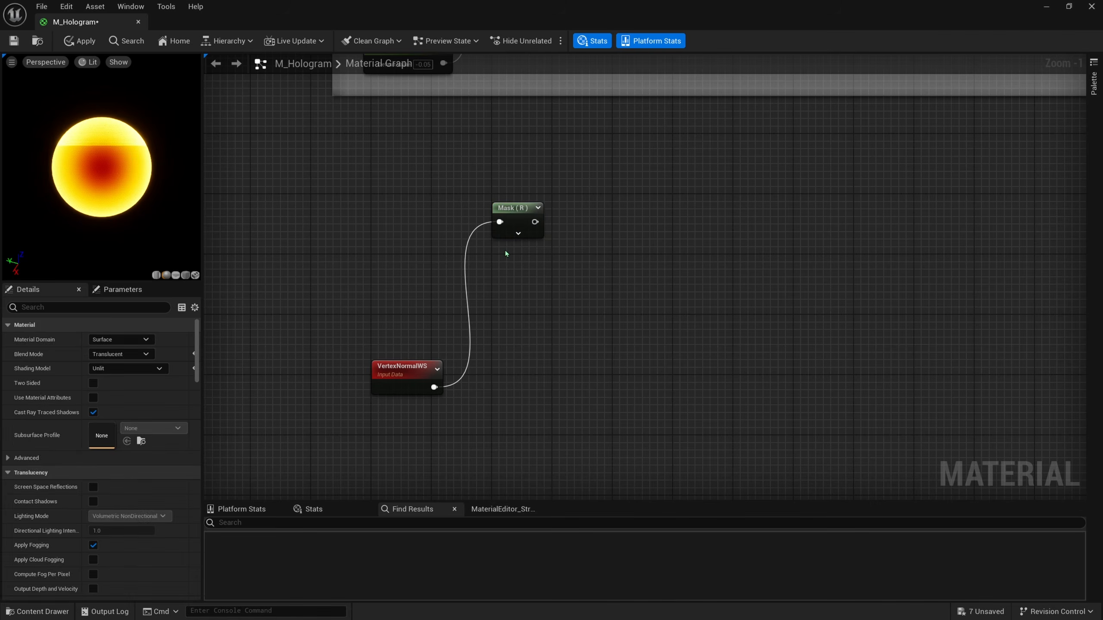
pyautogui.hotkey('ctrl', 'v')
pyautogui.click(93, 354)
pyautogui.click(93, 340)
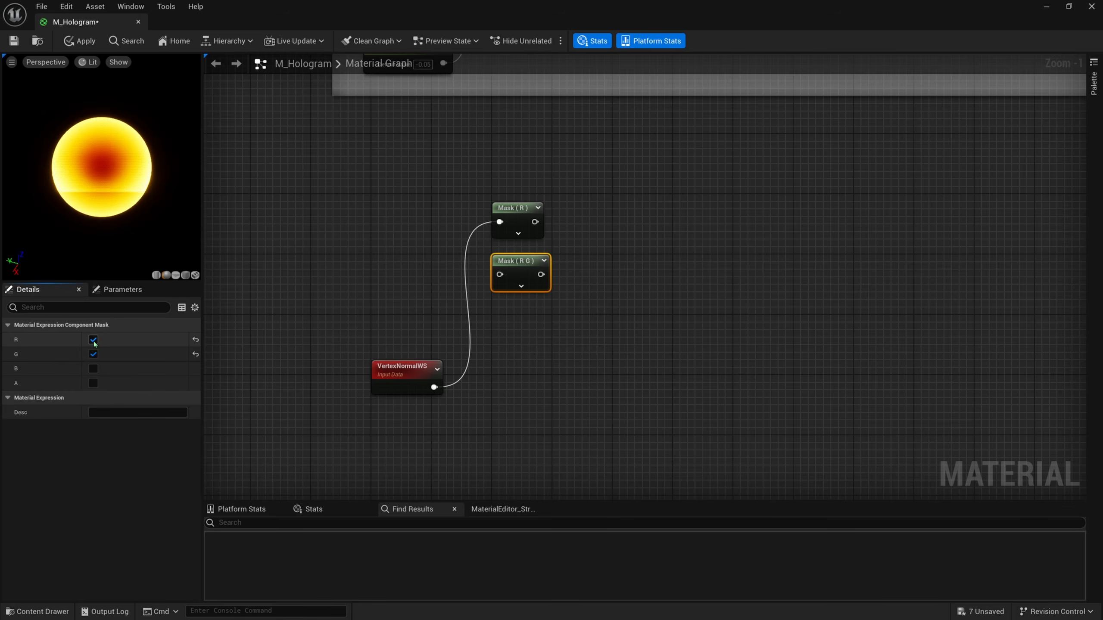
# Duplicate the G mask lower in the graph, below the VertexNormalWS node, and switch the copy to the B channel only.
pyautogui.moveTo(517, 431); pyautogui.dragTo(512, 395, button='right')
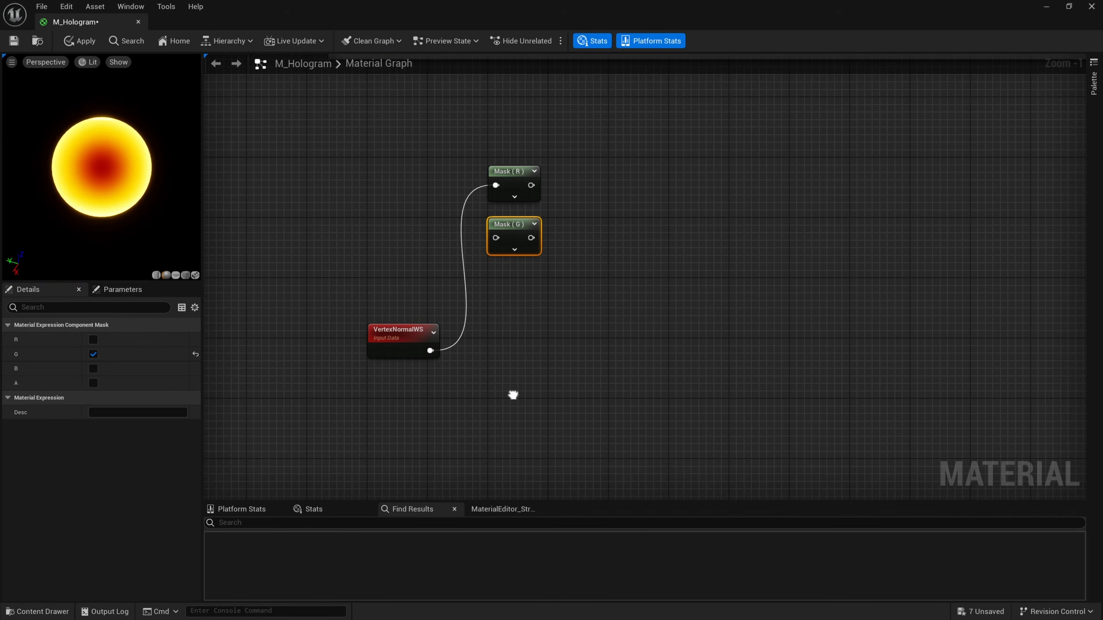
pyautogui.hotkey('ctrl', 'c')
pyautogui.hotkey('ctrl', 'v')
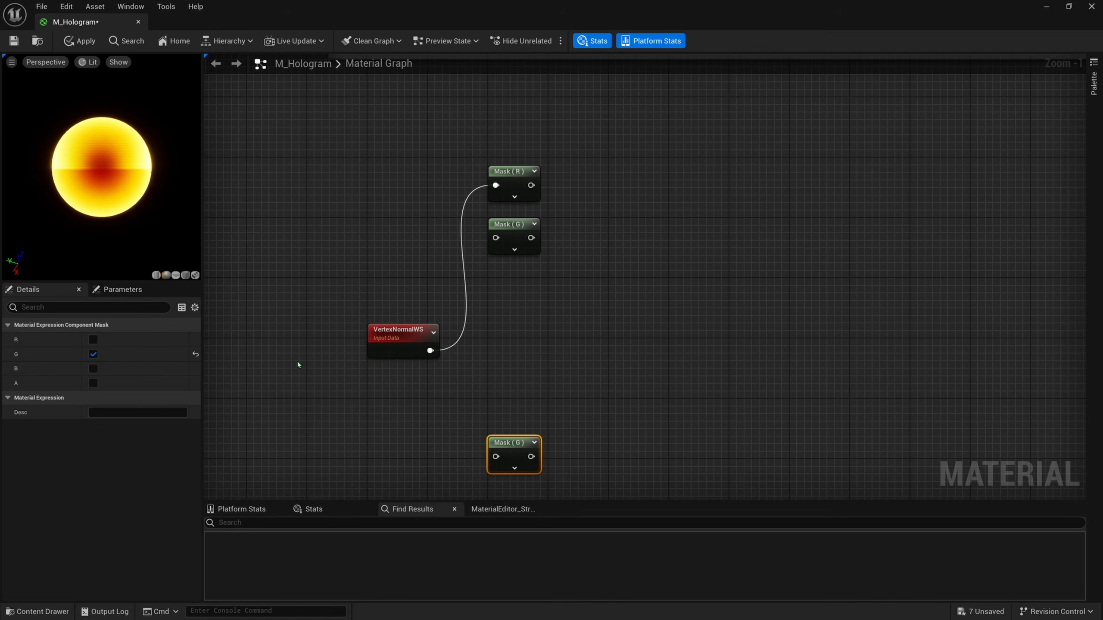
pyautogui.click(93, 369)
pyautogui.click(93, 354)
# Connect VertexNormalWS to the B and G masks and move the VertexNormalWS node further away from the masks and slightly upward.
pyautogui.moveTo(478, 391); pyautogui.dragTo(434, 327, button='right')
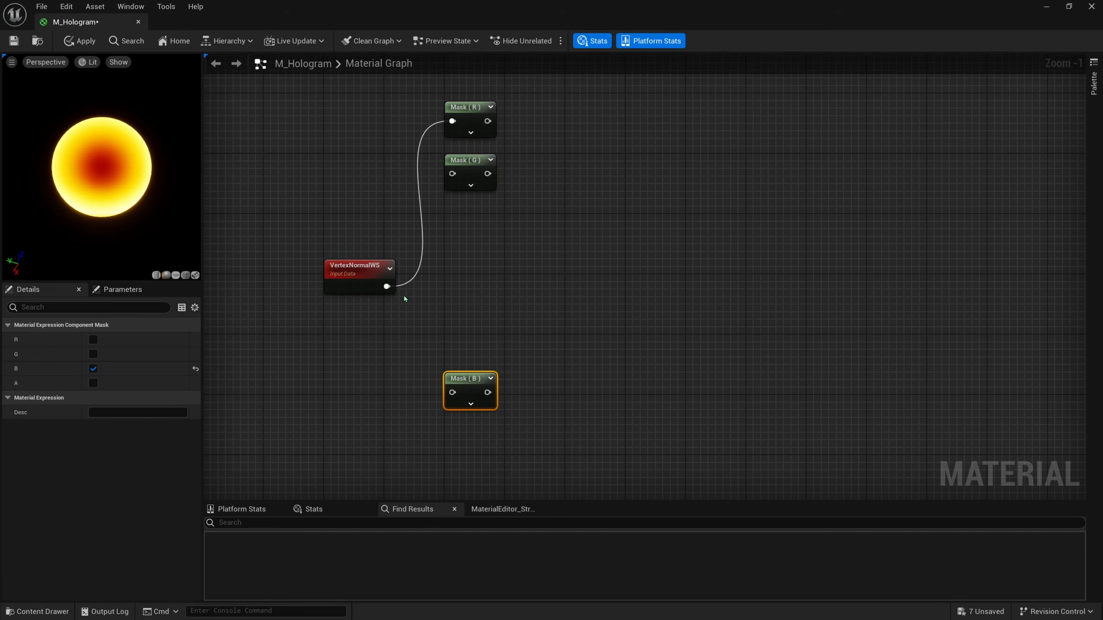
pyautogui.moveTo(387, 286); pyautogui.dragTo(452, 392)
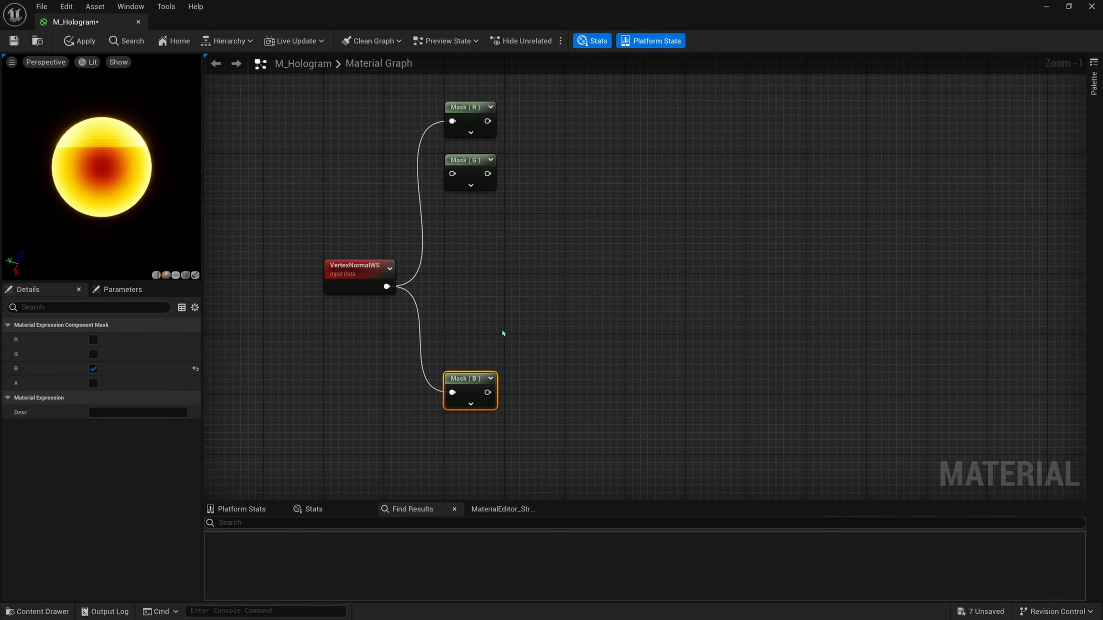
pyautogui.moveTo(452, 173); pyautogui.dragTo(387, 287)
pyautogui.moveTo(517, 140); pyautogui.dragTo(480, 156, button='right')
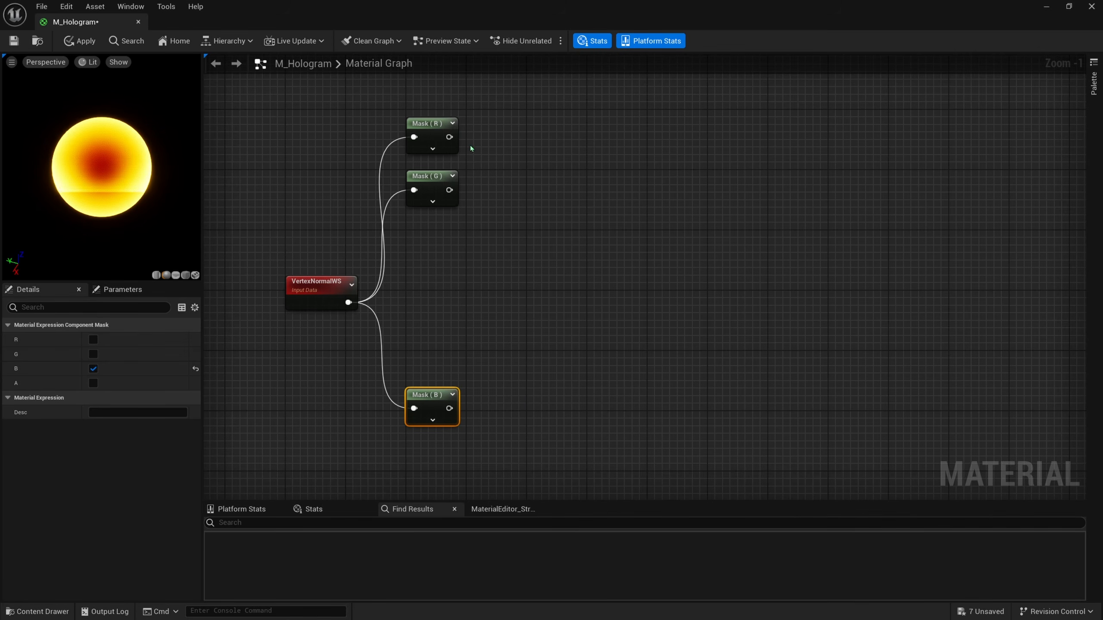
pyautogui.moveTo(330, 292); pyautogui.dragTo(308, 292)
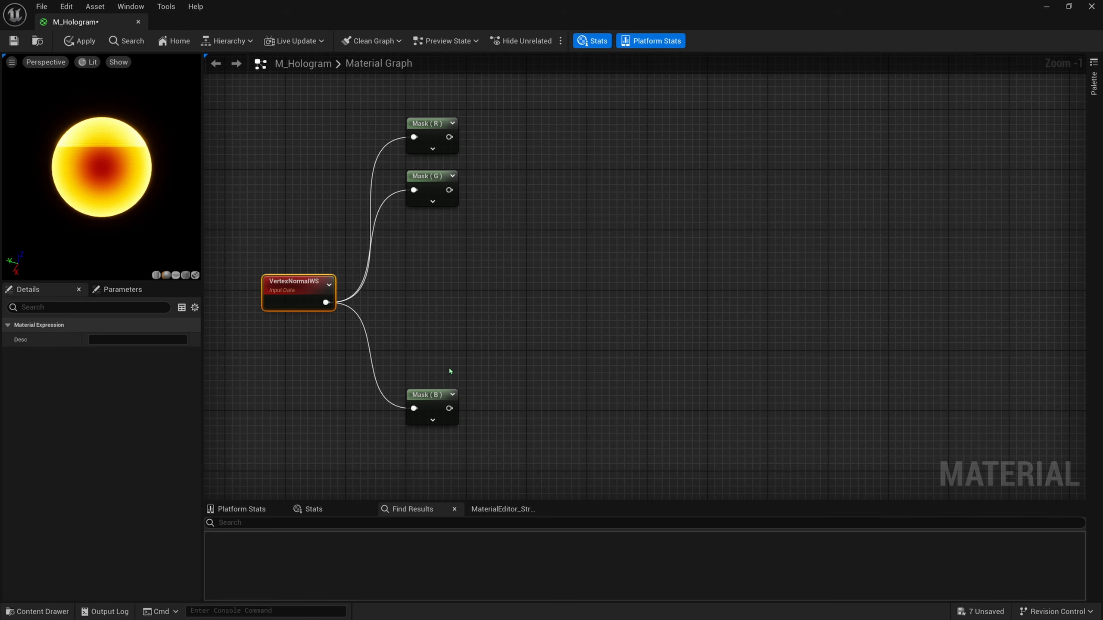
pyautogui.moveTo(299, 291); pyautogui.dragTo(300, 260)
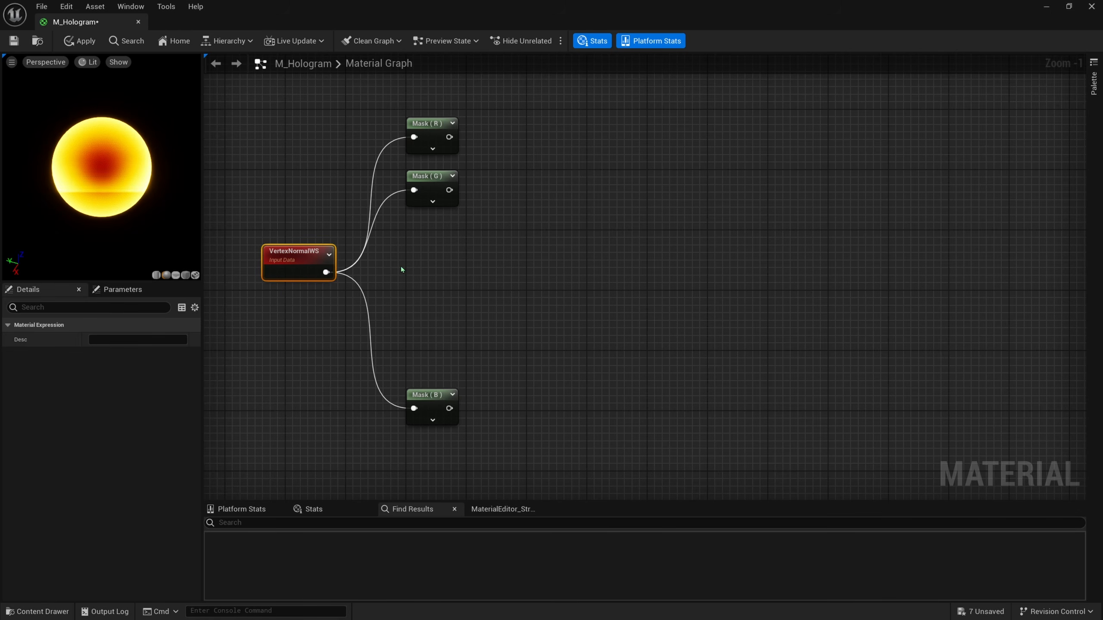
# Add a Lerp node with its A input fed by the R mask and its B input fed by the G mask.
pyautogui.moveTo(489, 305); pyautogui.dragTo(479, 304, button='right')
pyautogui.moveTo(518, 229); pyautogui.dragTo(466, 307, button='right')
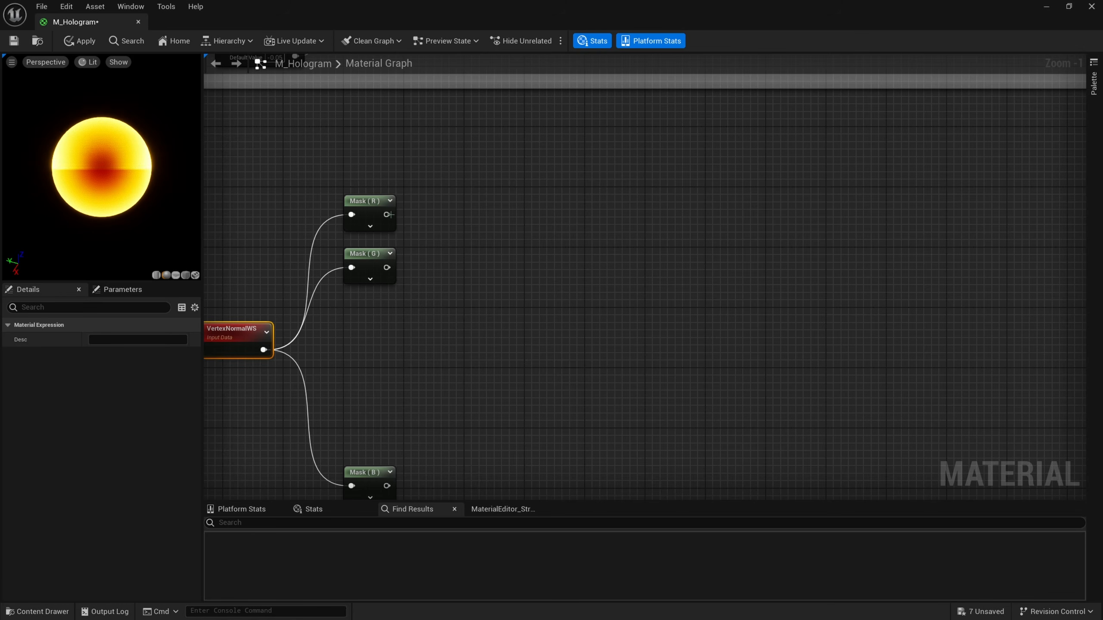
pyautogui.moveTo(391, 214); pyautogui.dragTo(664, 218)
pyautogui.write('lerp')
pyautogui.press('Return')
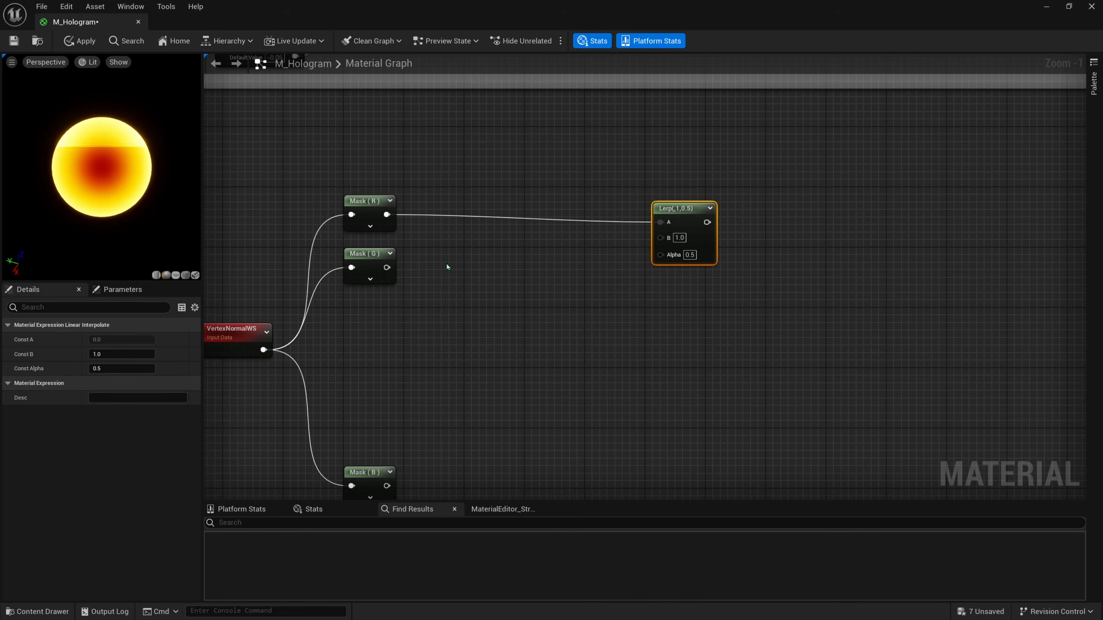
pyautogui.moveTo(386, 267); pyautogui.dragTo(660, 237)
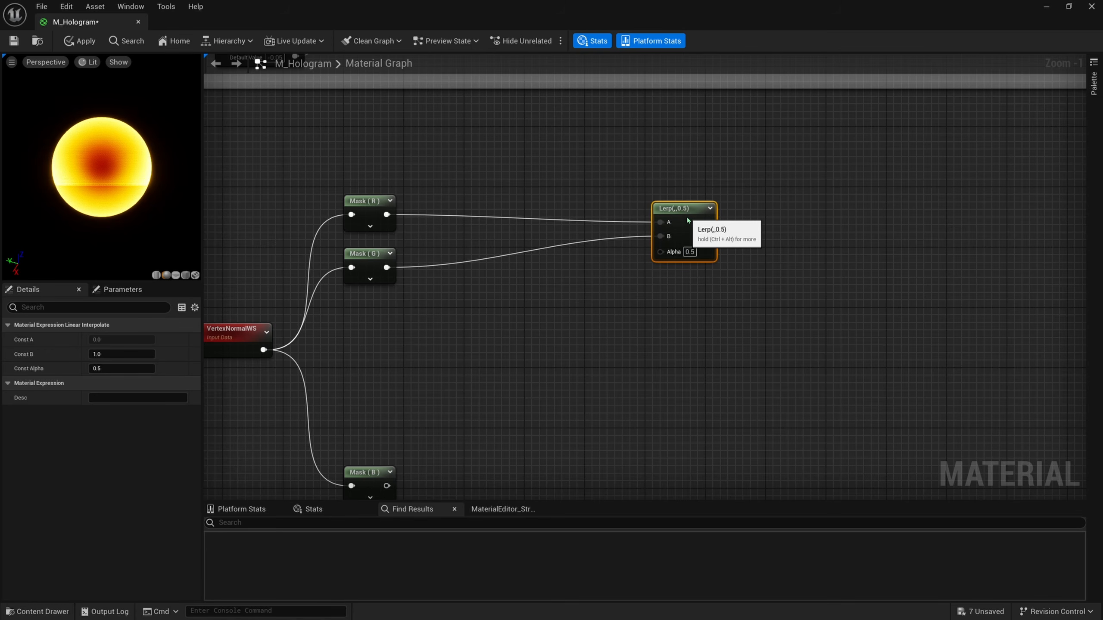
# Add a Time node and position it between the G and B masks, just below the G mask.
pyautogui.moveTo(665, 308); pyautogui.dragTo(663, 235, button='right')
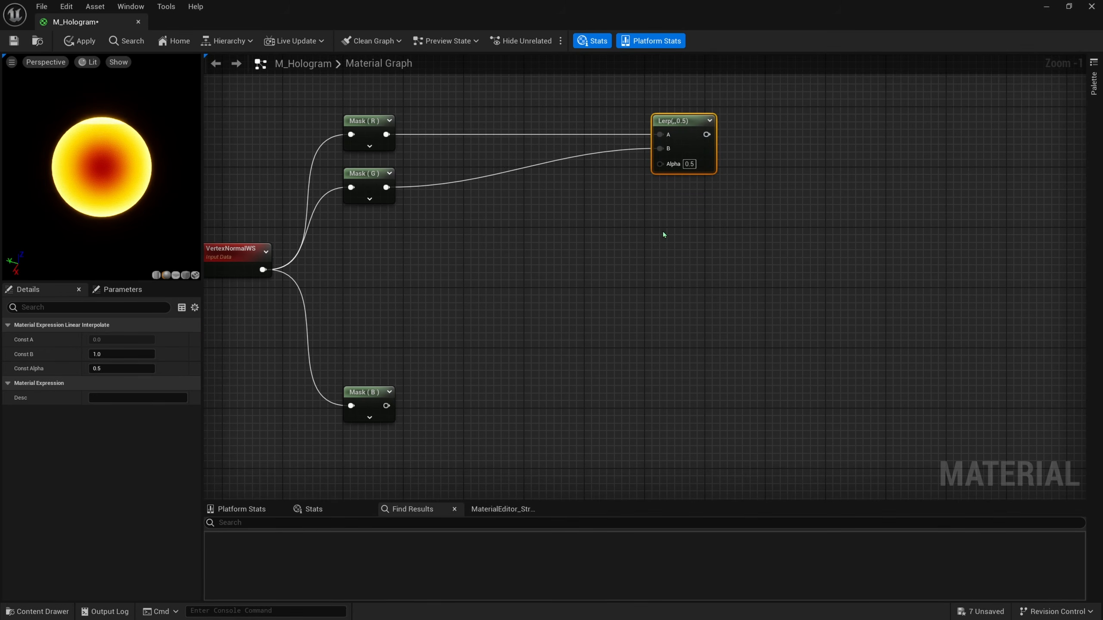
pyautogui.rightClick(419, 224)
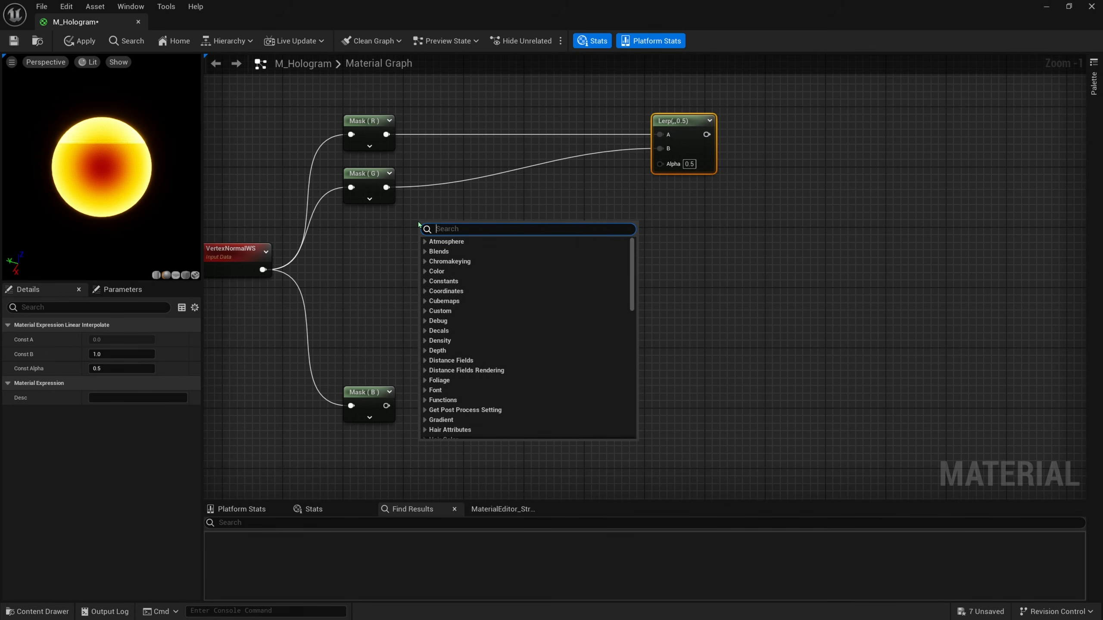
pyautogui.write('time')
pyautogui.press('Return')
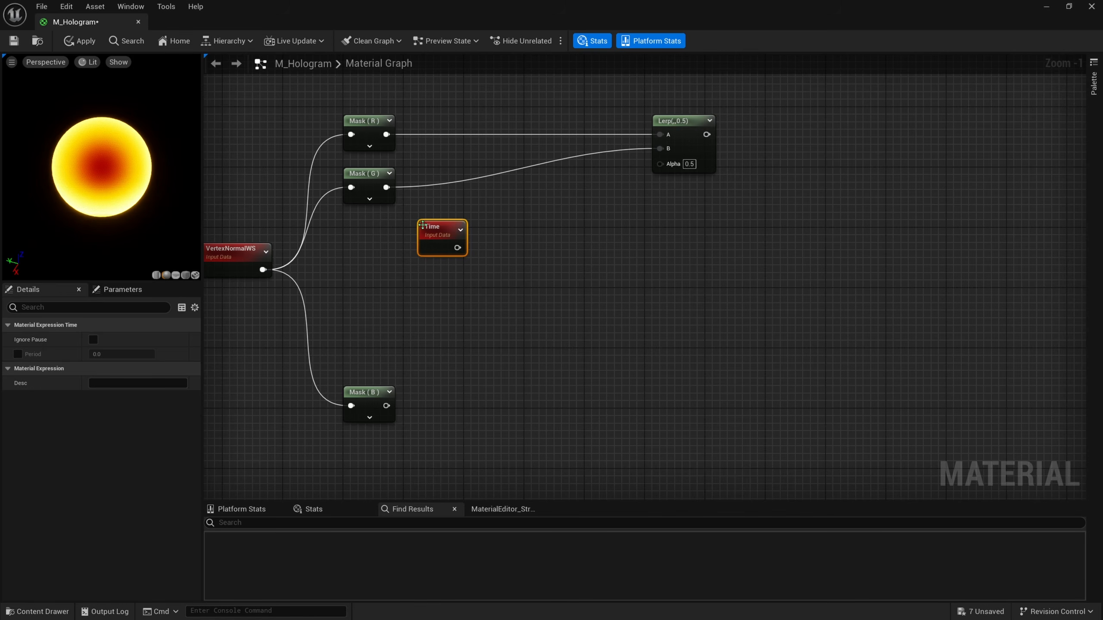
pyautogui.moveTo(423, 225); pyautogui.dragTo(410, 249)
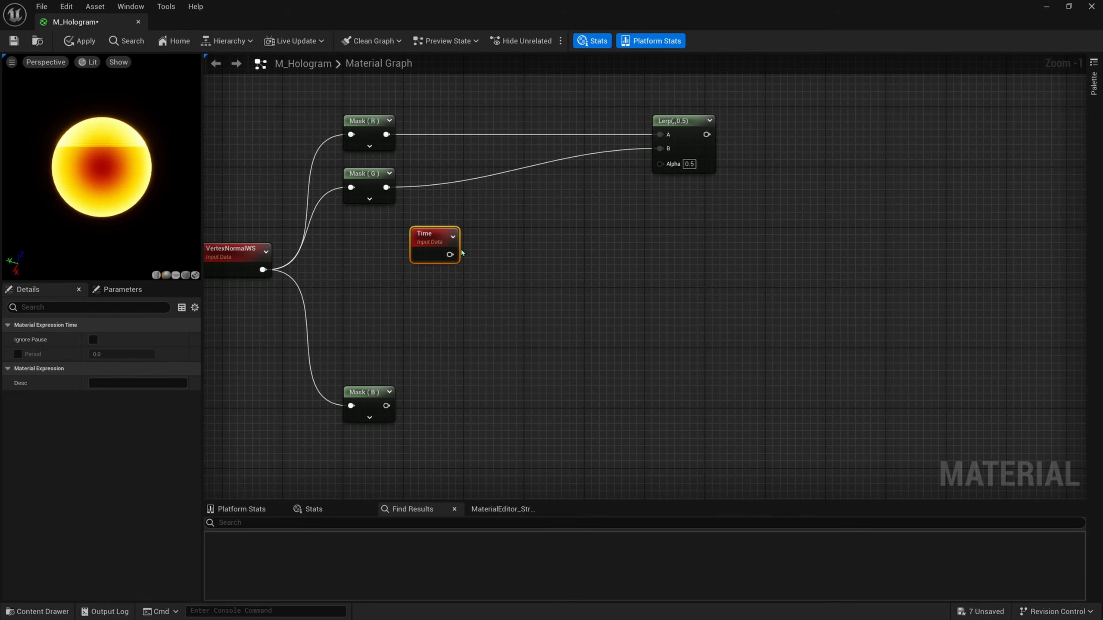
# Add a Multiply node beside the Time node, with its A input fed by Time.
pyautogui.moveTo(480, 257); pyautogui.dragTo(463, 278, button='right')
pyautogui.moveTo(435, 276); pyautogui.dragTo(522, 267)
pyautogui.write('multiply')
pyautogui.press('Return')
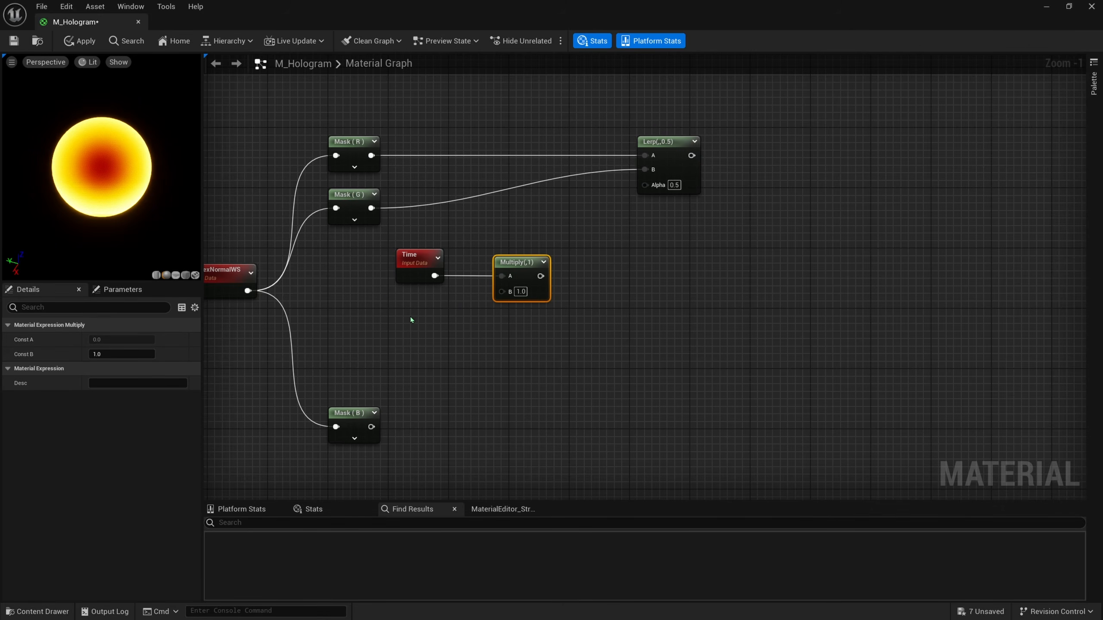
# Create a scalar parameter named Direction Timing A below the Time node and set its default value to 0.3.
pyautogui.click(389, 305)
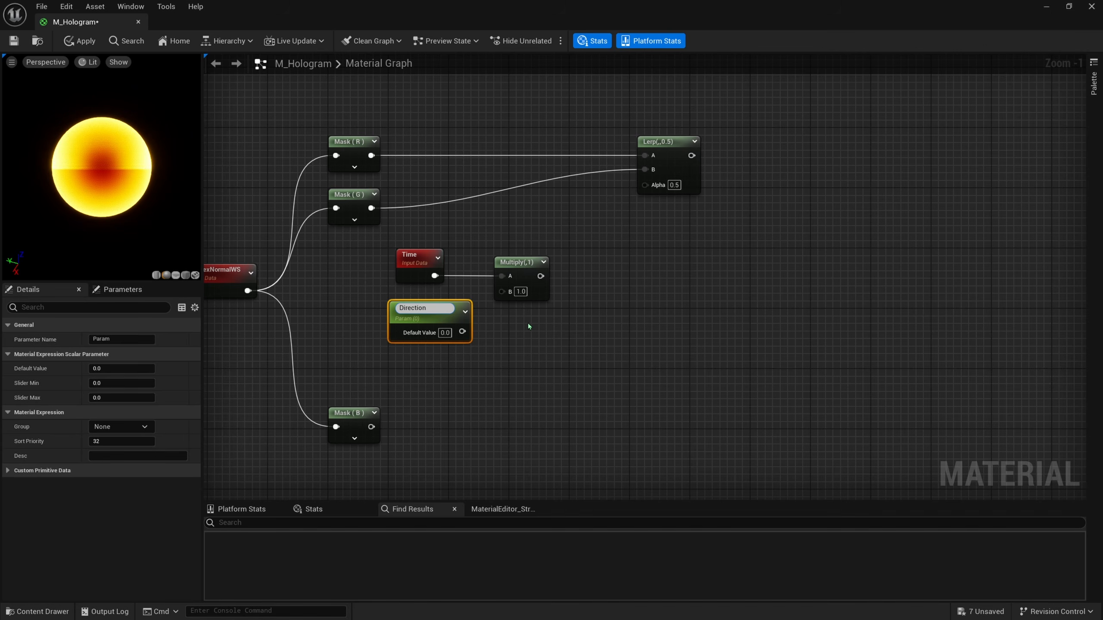
pyautogui.write('ming A')
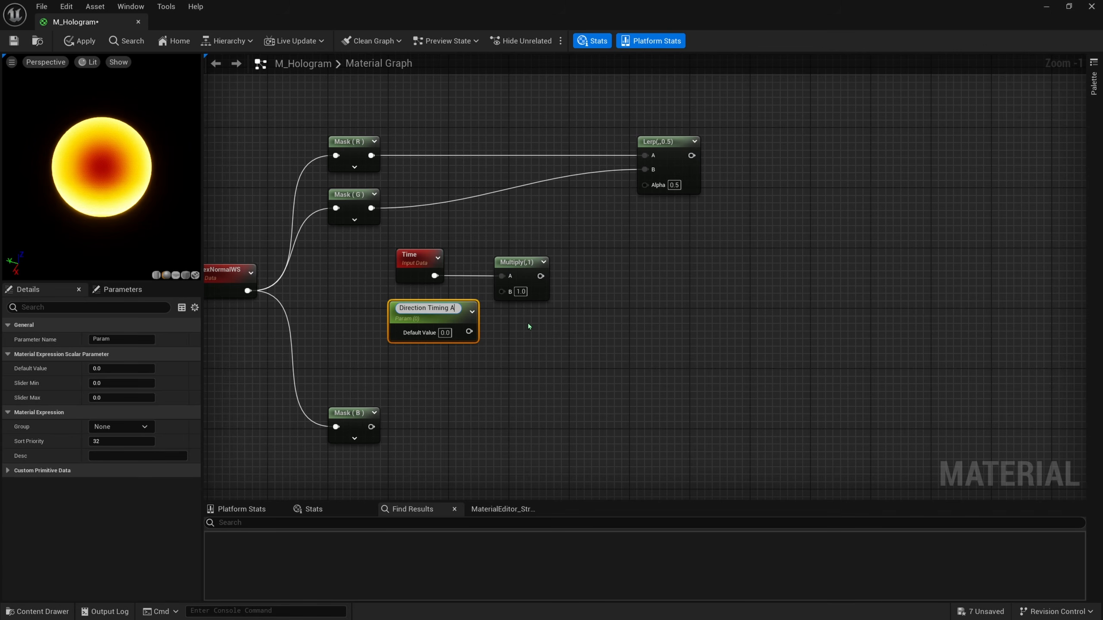
pyautogui.press('Return')
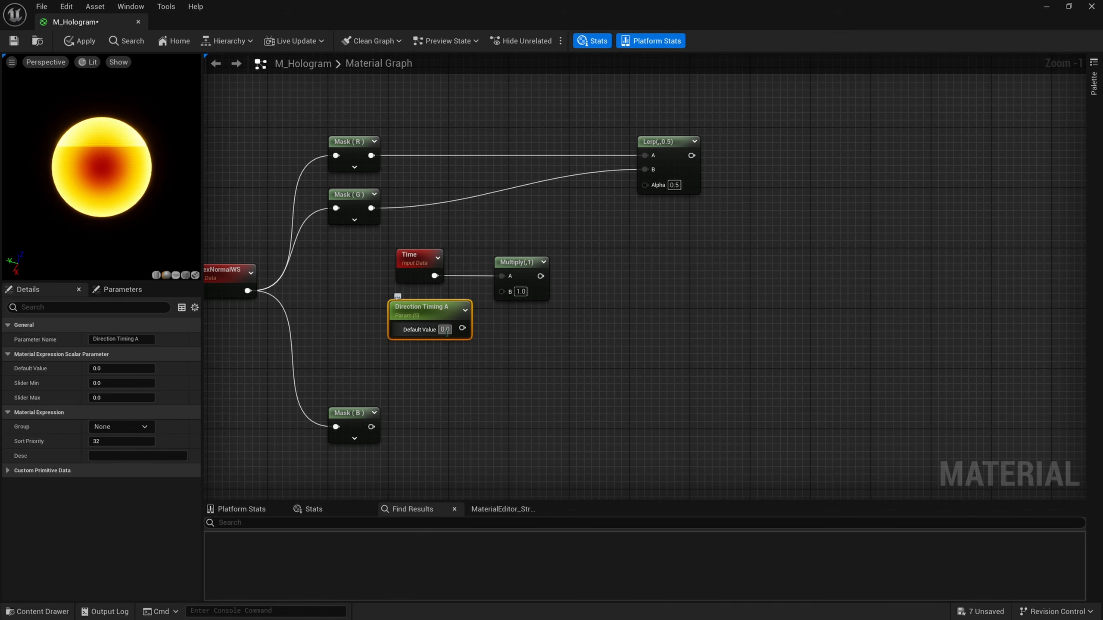
pyautogui.click(445, 330)
pyautogui.write('0.2')
pyautogui.press('Return')
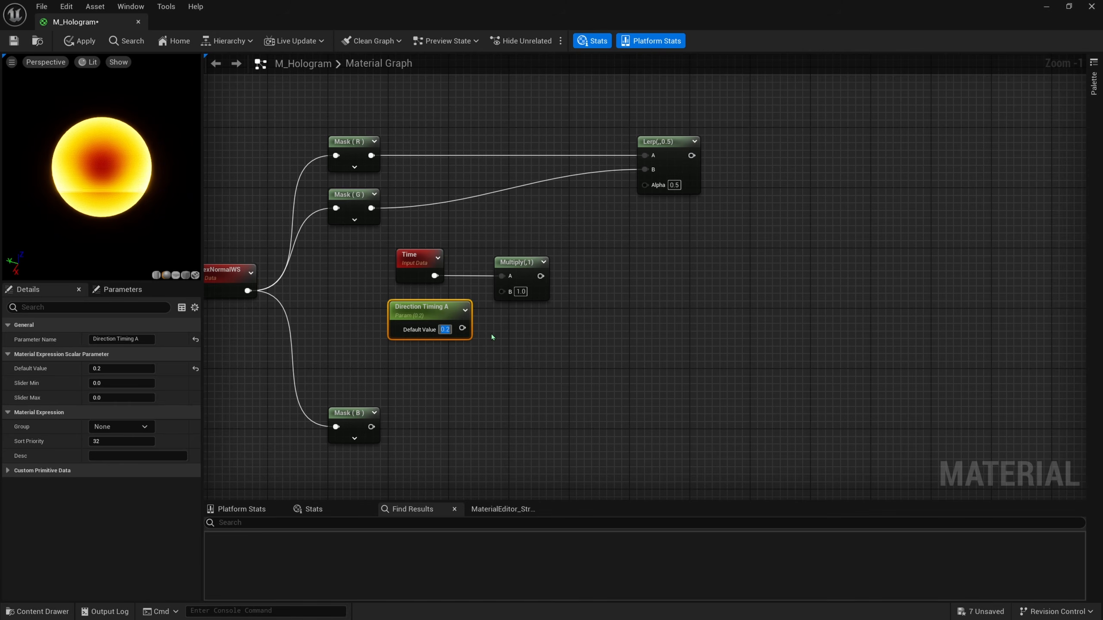
pyautogui.write('0.3')
pyautogui.press('Return')
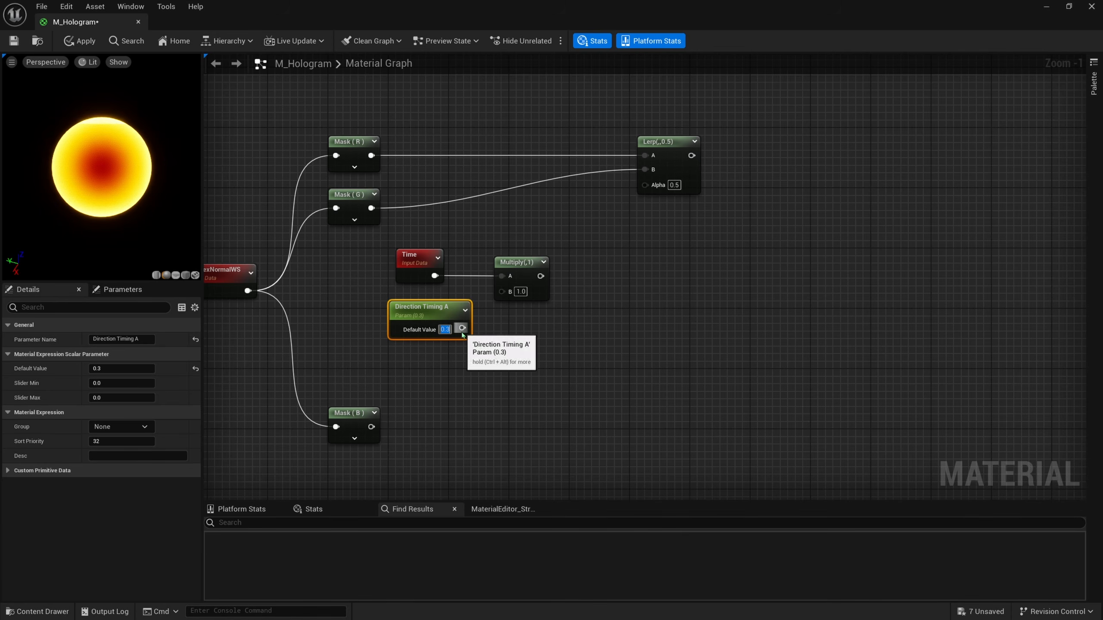
# Connect Direction Timing A to Multiply's B input and route the product through a new Frac node into the Lerp's Alpha.
pyautogui.moveTo(462, 328); pyautogui.dragTo(588, 277)
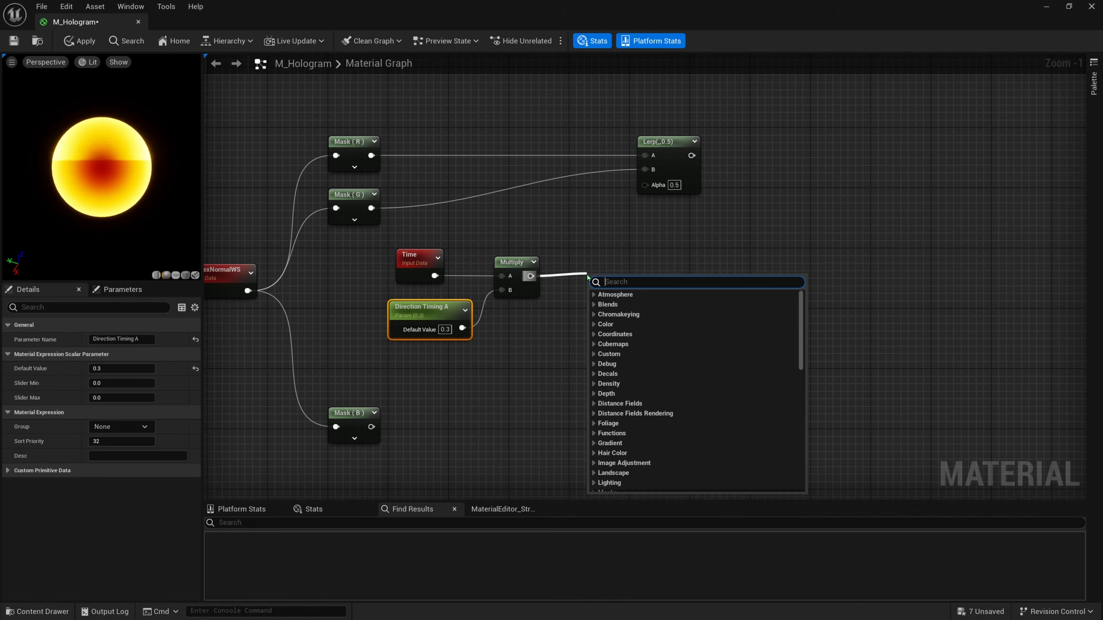
pyautogui.write('frac')
pyautogui.press('Return')
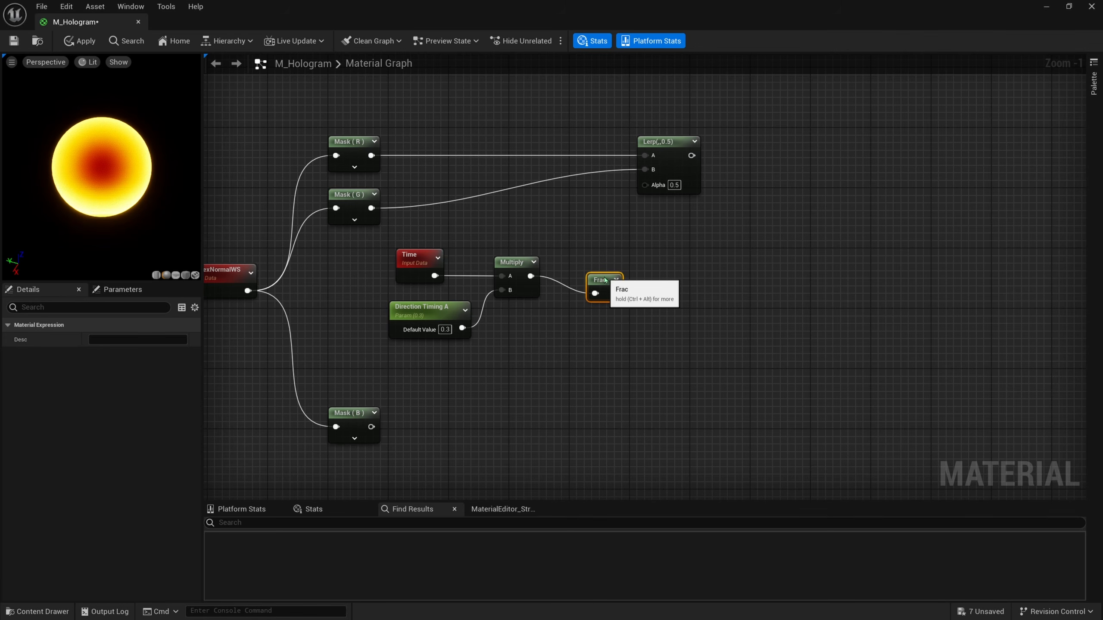
pyautogui.moveTo(587, 283); pyautogui.dragTo(645, 184)
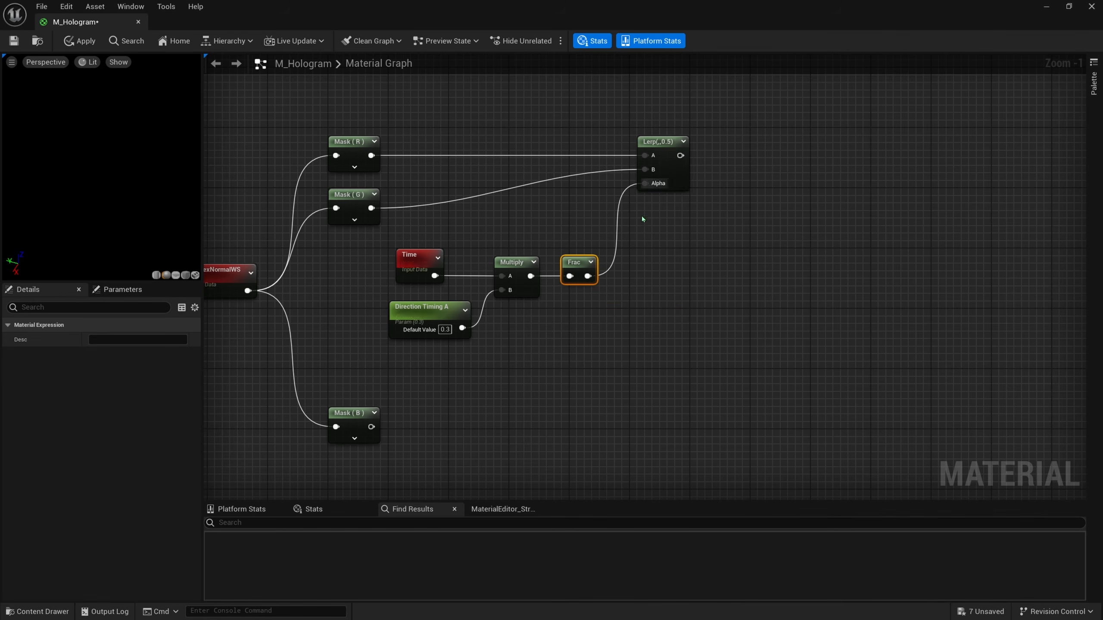
pyautogui.moveTo(626, 271); pyautogui.dragTo(646, 270, button='right')
pyautogui.moveTo(604, 304); pyautogui.dragTo(603, 305)
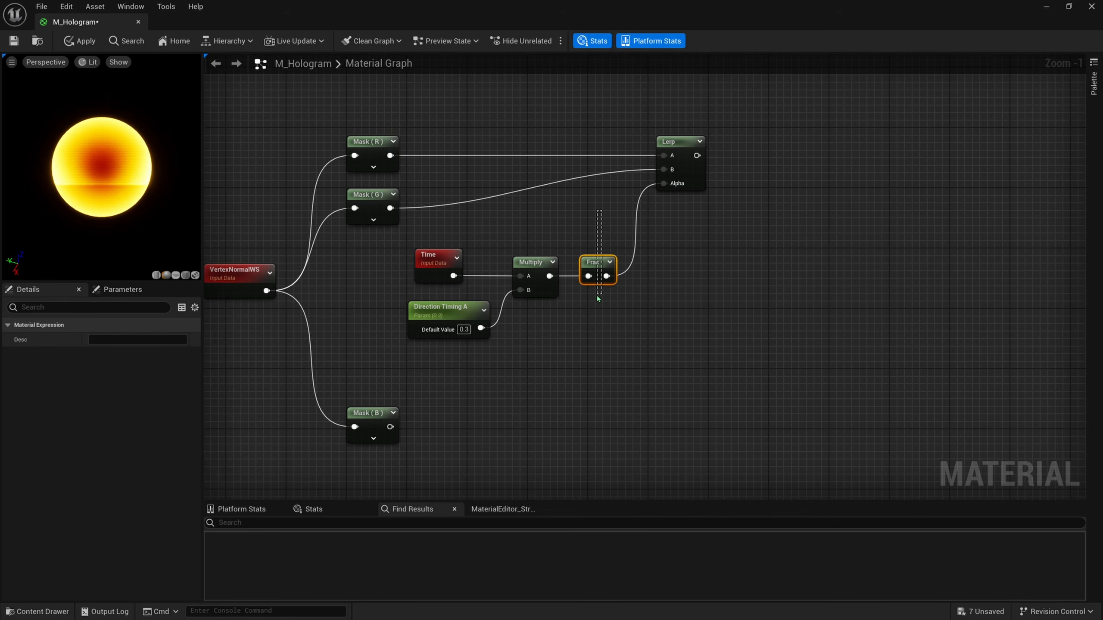
pyautogui.hotkey('ctrl', 'alt')
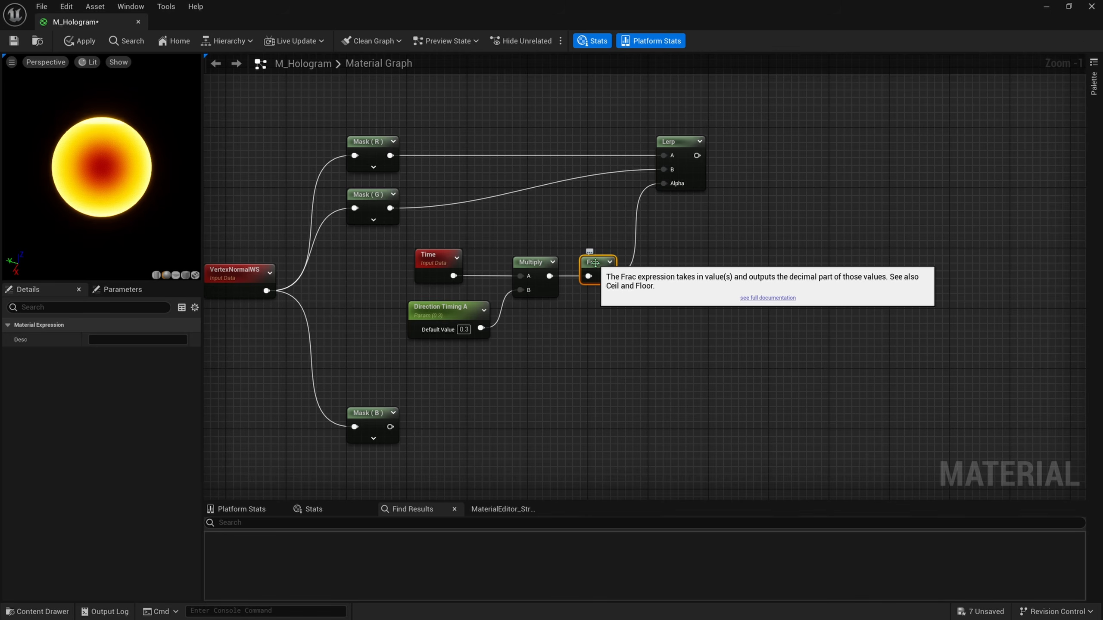
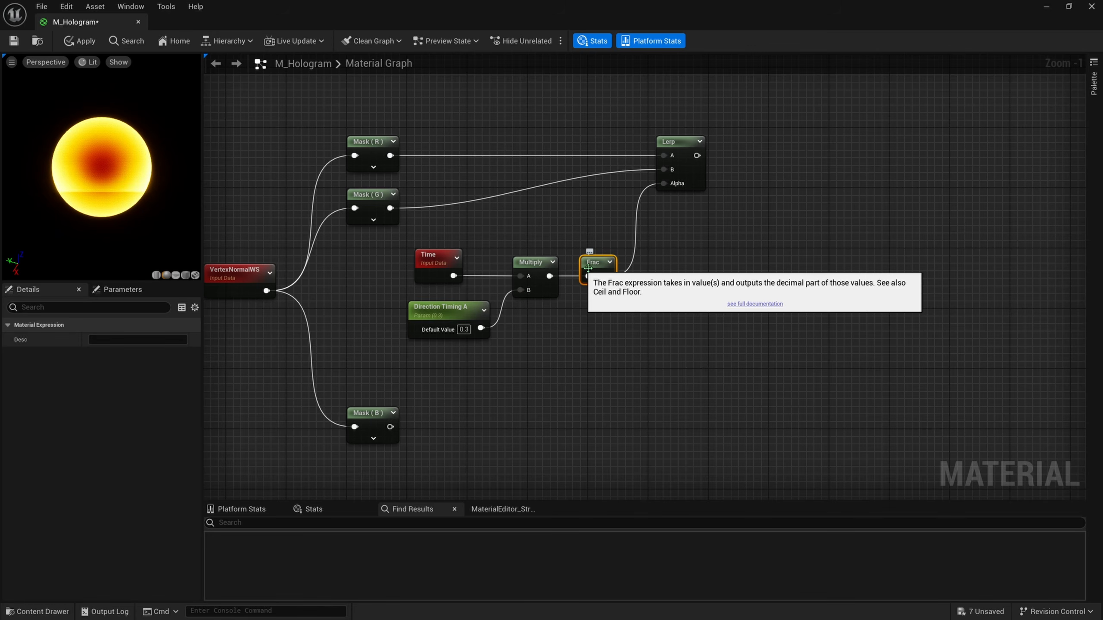
pyautogui.click(673, 179)
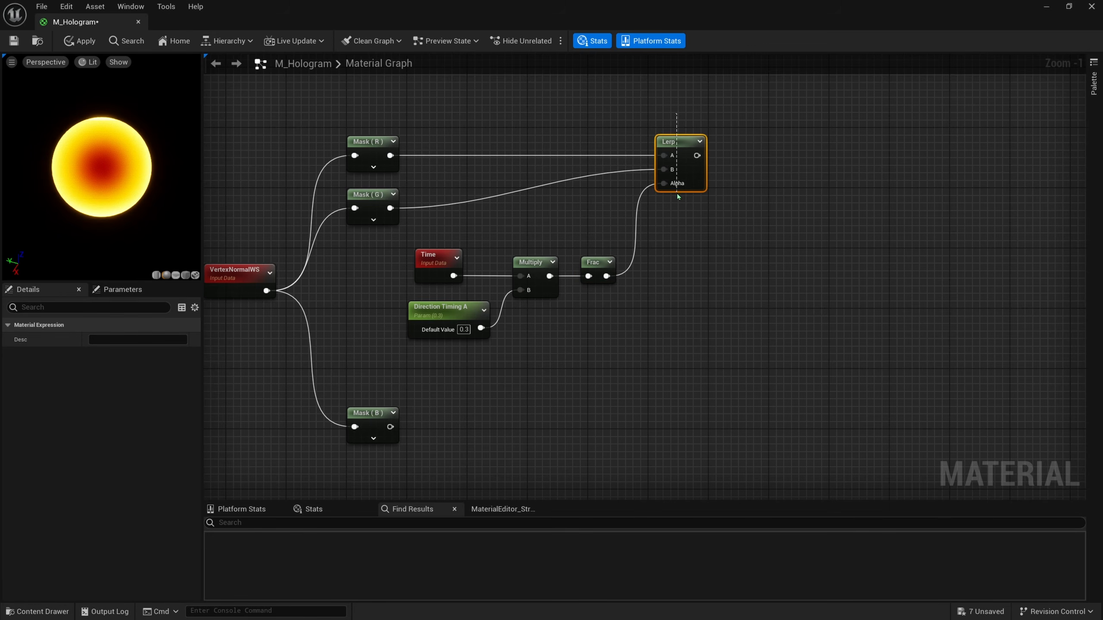
pyautogui.keyDown('alt'); pyautogui.click(664, 169); pyautogui.keyUp('alt')
pyautogui.keyDown('alt'); pyautogui.click(664, 156); pyautogui.keyUp('alt')
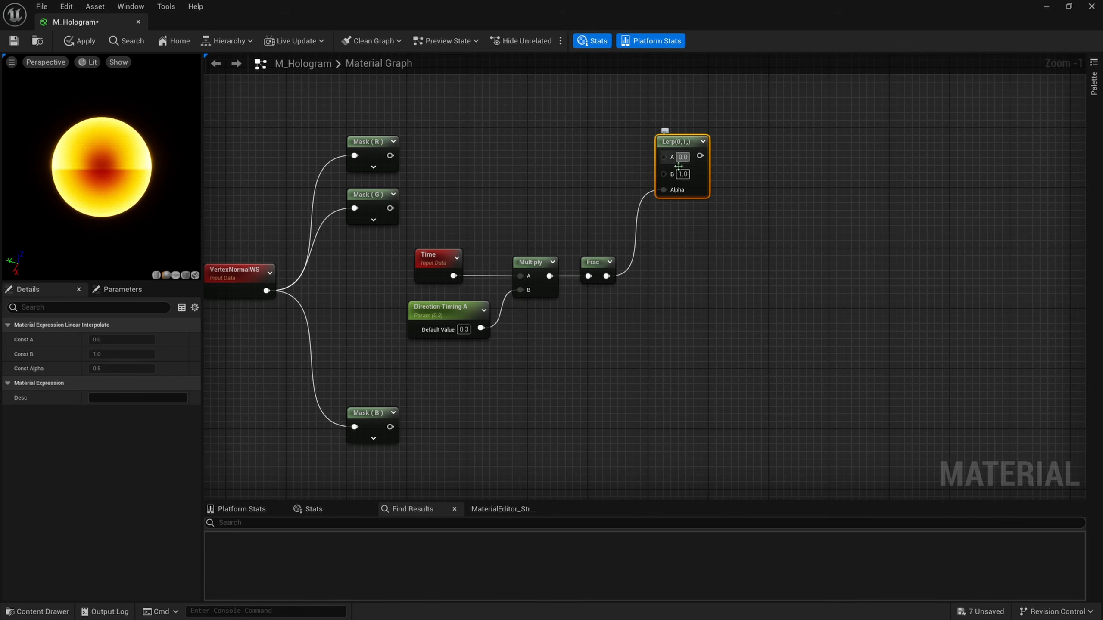
pyautogui.moveTo(387, 209); pyautogui.dragTo(393, 158)
pyautogui.click(377, 143)
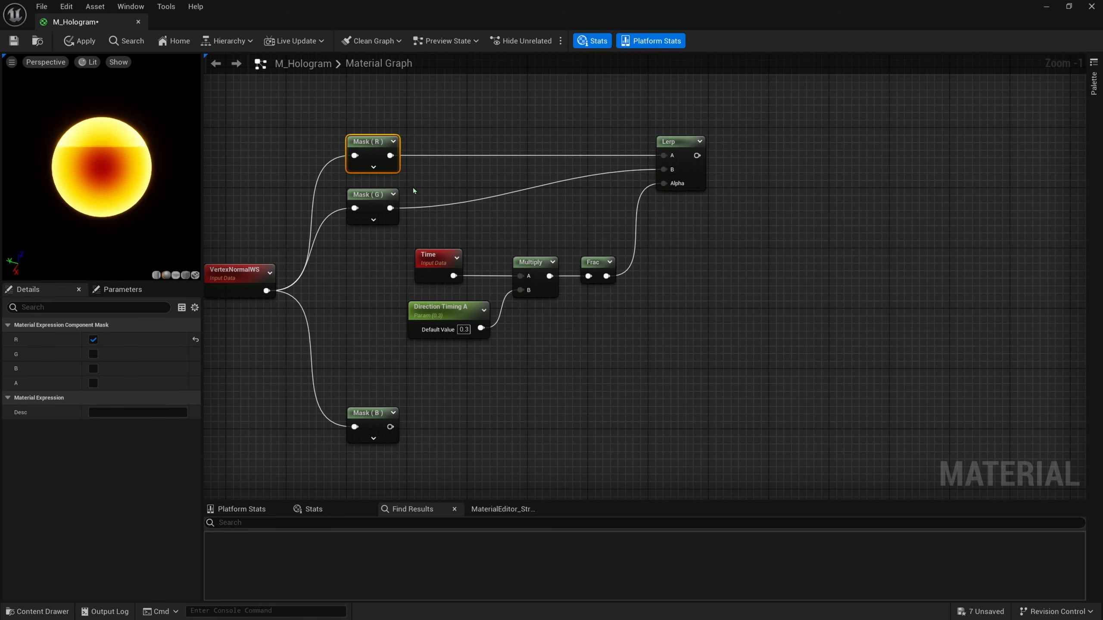
pyautogui.click(377, 197)
# Duplicate the Time, Direction Timing A, Multiply and Frac nodes and place the copies below the B mask.
pyautogui.moveTo(608, 246); pyautogui.dragTo(406, 338)
pyautogui.click(597, 263)
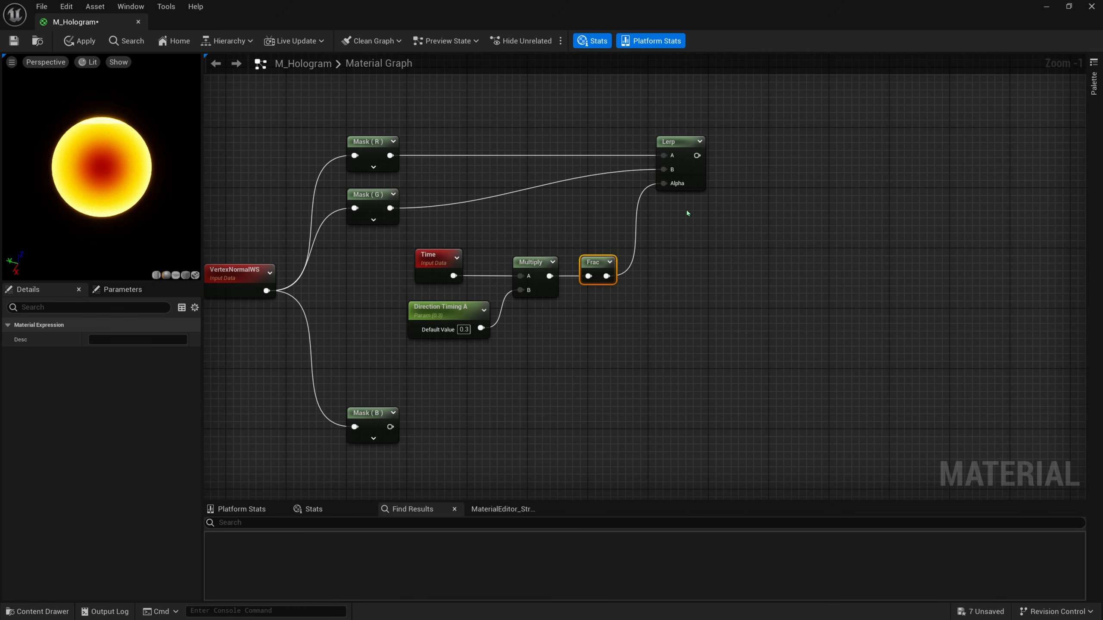
pyautogui.moveTo(686, 210); pyautogui.dragTo(623, 265, button='right')
pyautogui.moveTo(466, 401); pyautogui.dragTo(495, 345, button='right')
pyautogui.moveTo(586, 333); pyautogui.dragTo(416, 265)
pyautogui.moveTo(486, 394); pyautogui.dragTo(492, 242, button='right')
pyautogui.click(438, 333)
pyautogui.hotkey('ctrl', 'v')
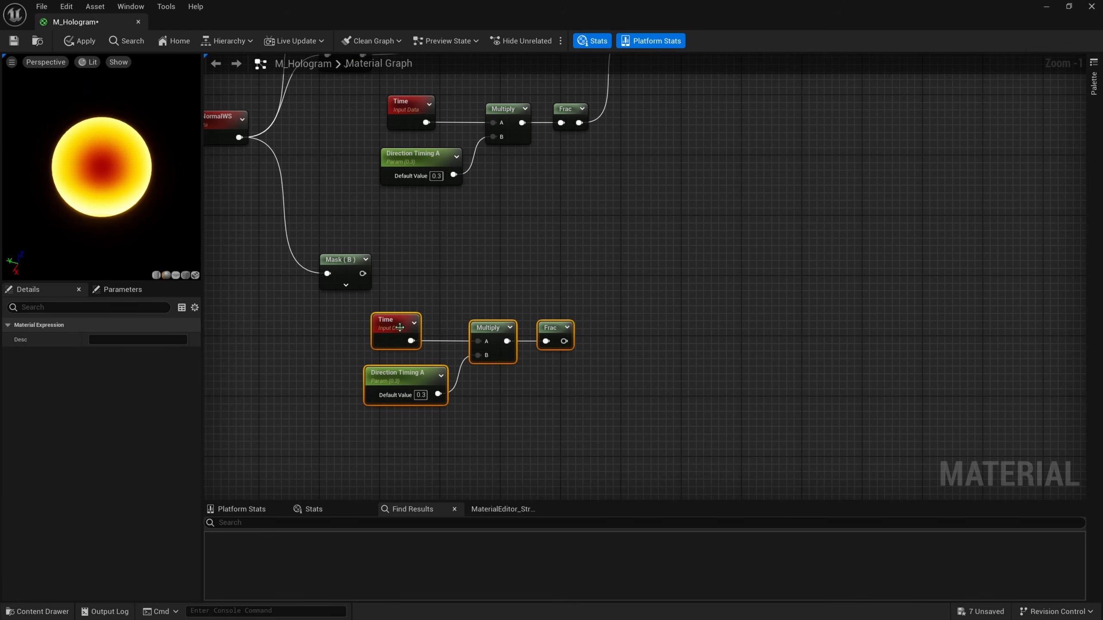
pyautogui.moveTo(397, 321); pyautogui.dragTo(413, 337)
# Rename the duplicated timing parameter to Direction Timing B and set its default value to 0.1.
pyautogui.click(442, 404)
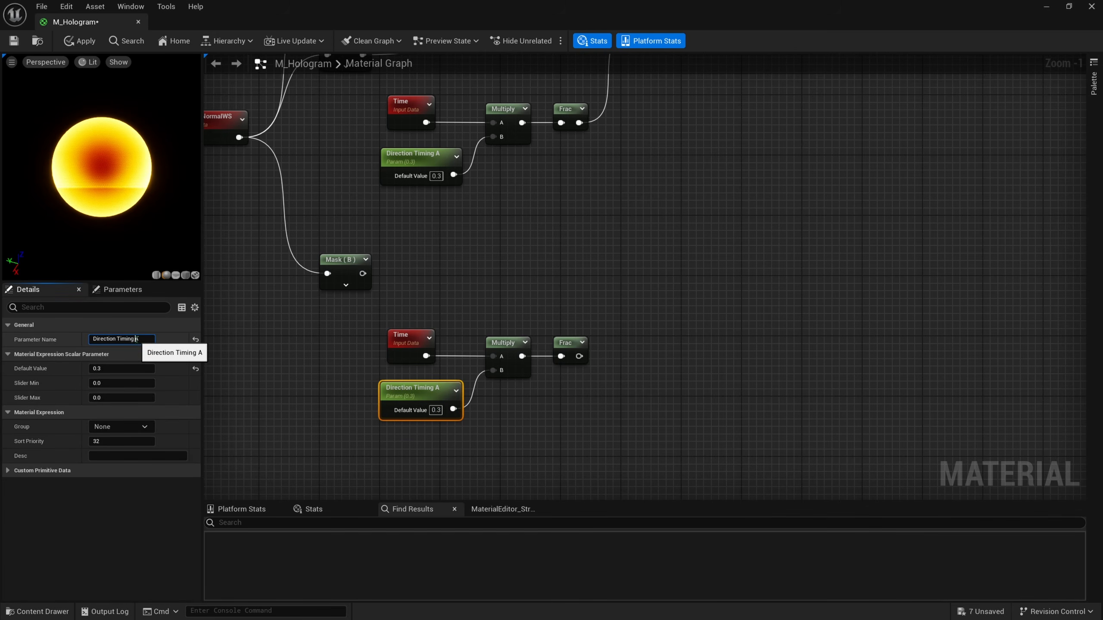
pyautogui.doubleClick(137, 339)
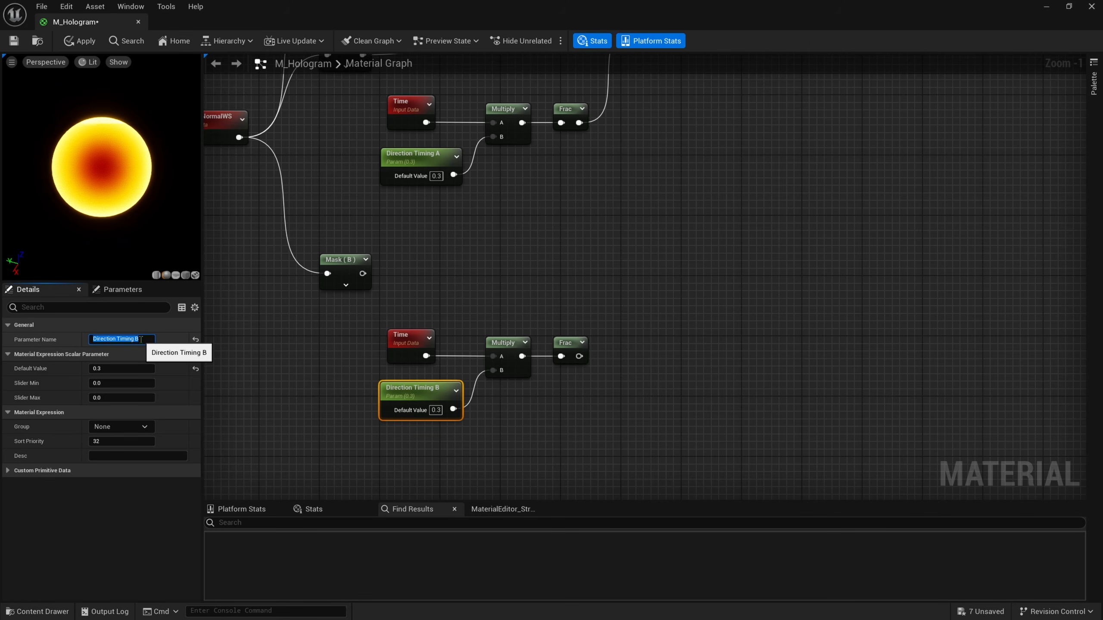
pyautogui.click(480, 445)
pyautogui.click(436, 411)
pyautogui.write('.1')
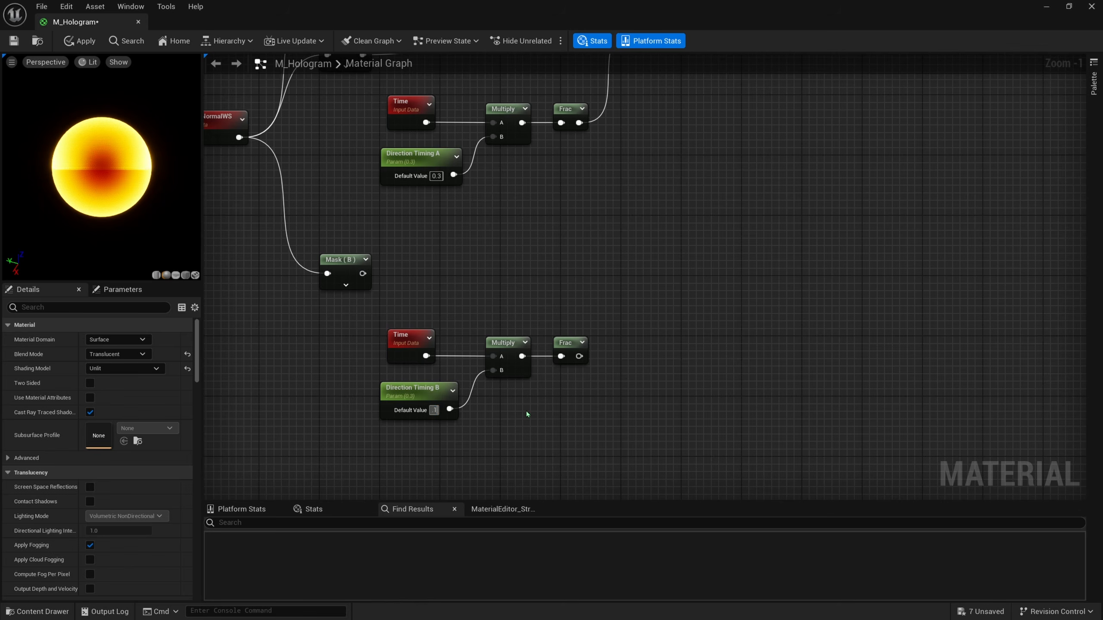
pyautogui.press('Return')
# Duplicate the Lerp node and place the copy lower in the graph, in line with the B mask.
pyautogui.moveTo(682, 152); pyautogui.dragTo(652, 279, button='right')
pyautogui.moveTo(652, 278); pyautogui.dragTo(630, 151)
pyautogui.hotkey('ctrl', 'c')
pyautogui.moveTo(638, 318); pyautogui.dragTo(631, 269, button='right')
pyautogui.hotkey('ctrl', 'v')
pyautogui.moveTo(640, 326); pyautogui.dragTo(613, 333)
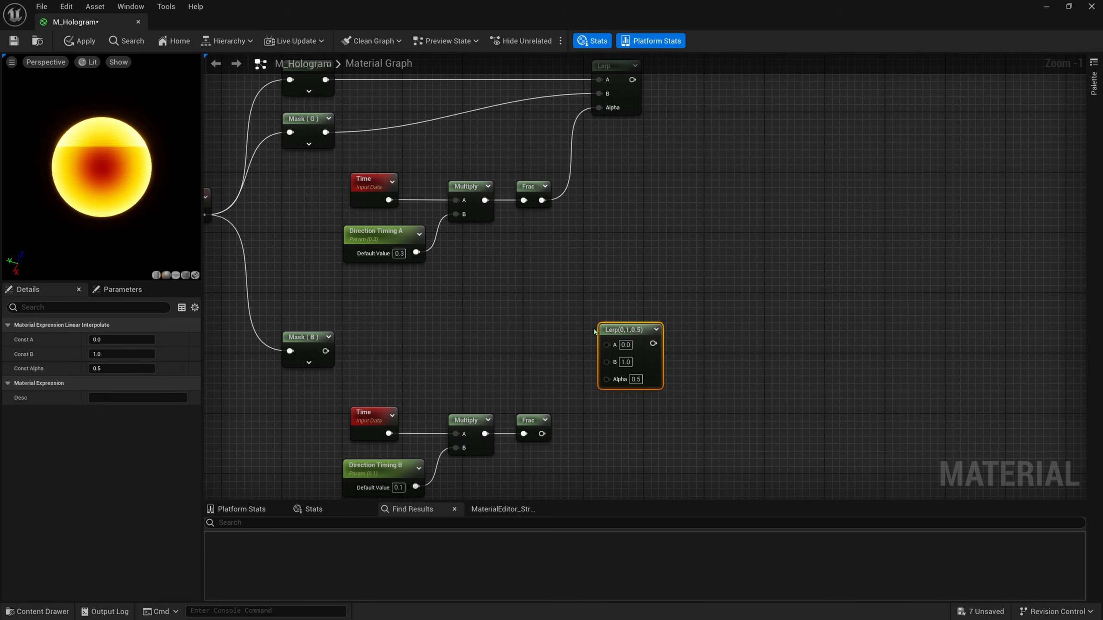
# Connect the first Lerp to the lower Lerp's A input, the B mask to B and the lower Frac to Alpha.
pyautogui.moveTo(594, 332); pyautogui.dragTo(594, 355, button='right')
pyautogui.moveTo(325, 375); pyautogui.dragTo(606, 384)
pyautogui.moveTo(541, 457); pyautogui.dragTo(607, 402)
pyautogui.moveTo(631, 103); pyautogui.dragTo(613, 349)
pyautogui.click(642, 306)
pyautogui.moveTo(602, 296); pyautogui.dragTo(627, 327, button='right')
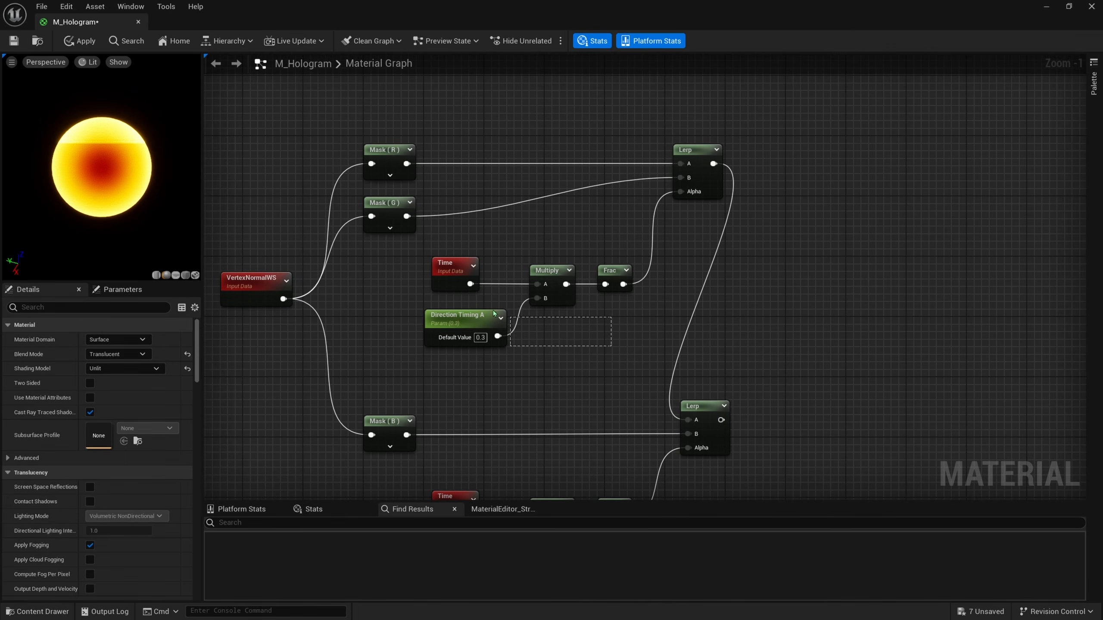
pyautogui.moveTo(492, 314); pyautogui.dragTo(462, 278)
pyautogui.moveTo(606, 343); pyautogui.dragTo(468, 276)
pyautogui.moveTo(508, 356); pyautogui.dragTo(490, 332)
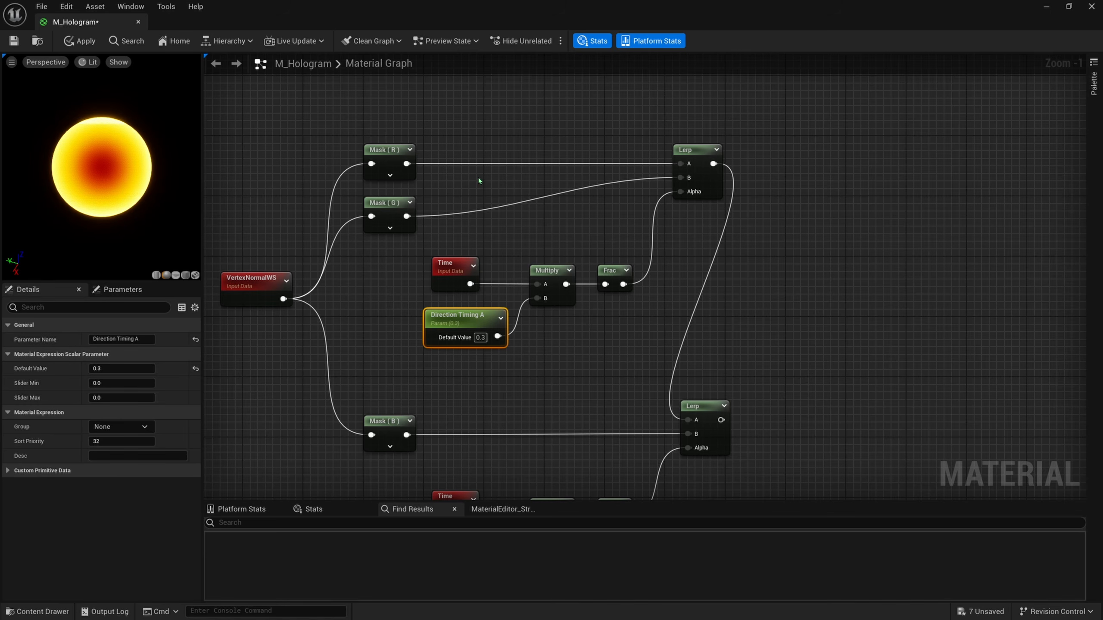
pyautogui.moveTo(440, 152); pyautogui.dragTo(398, 178)
pyautogui.moveTo(443, 200); pyautogui.dragTo(392, 222)
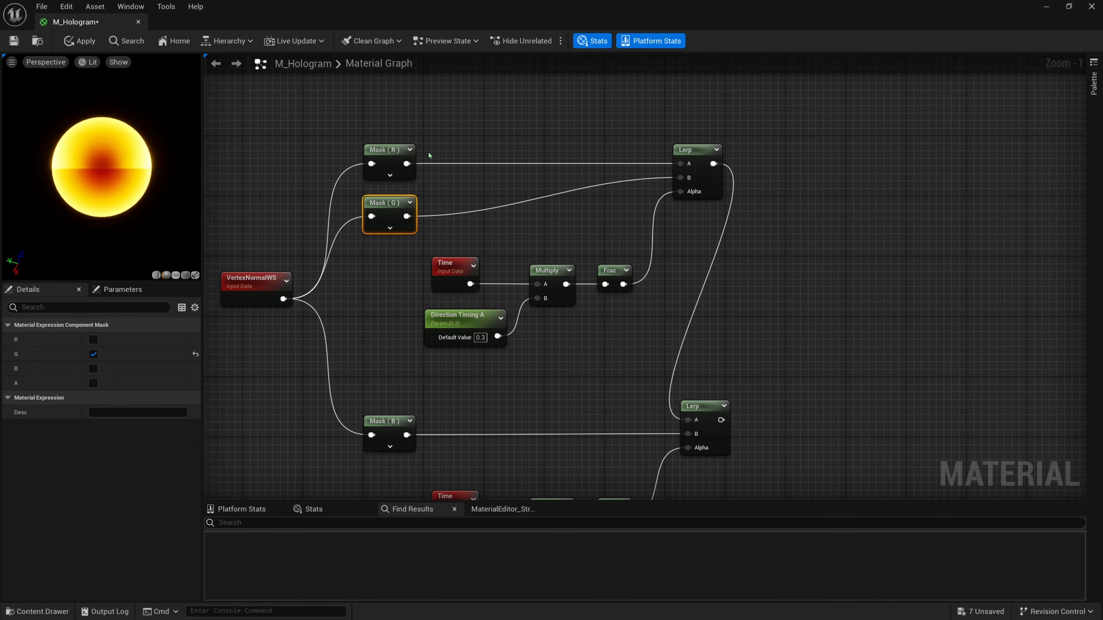
pyautogui.moveTo(428, 154); pyautogui.dragTo(391, 173)
pyautogui.moveTo(440, 198); pyautogui.dragTo(386, 222)
# Set the default value of Direction Timing B to 0.5.
pyautogui.moveTo(515, 367); pyautogui.dragTo(499, 236, button='right')
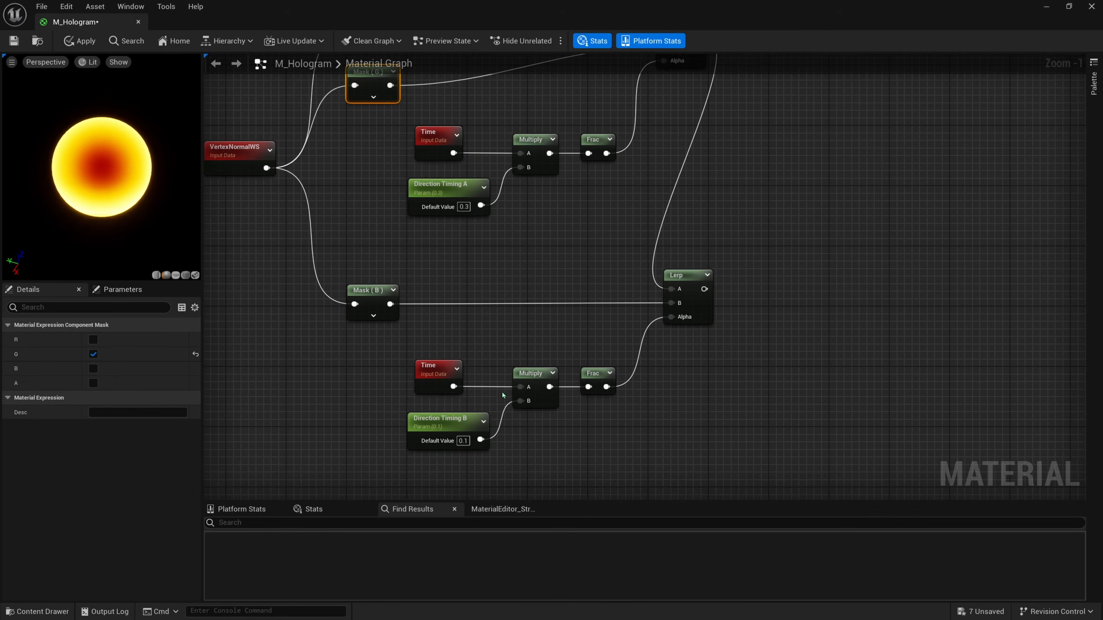
pyautogui.click(487, 443)
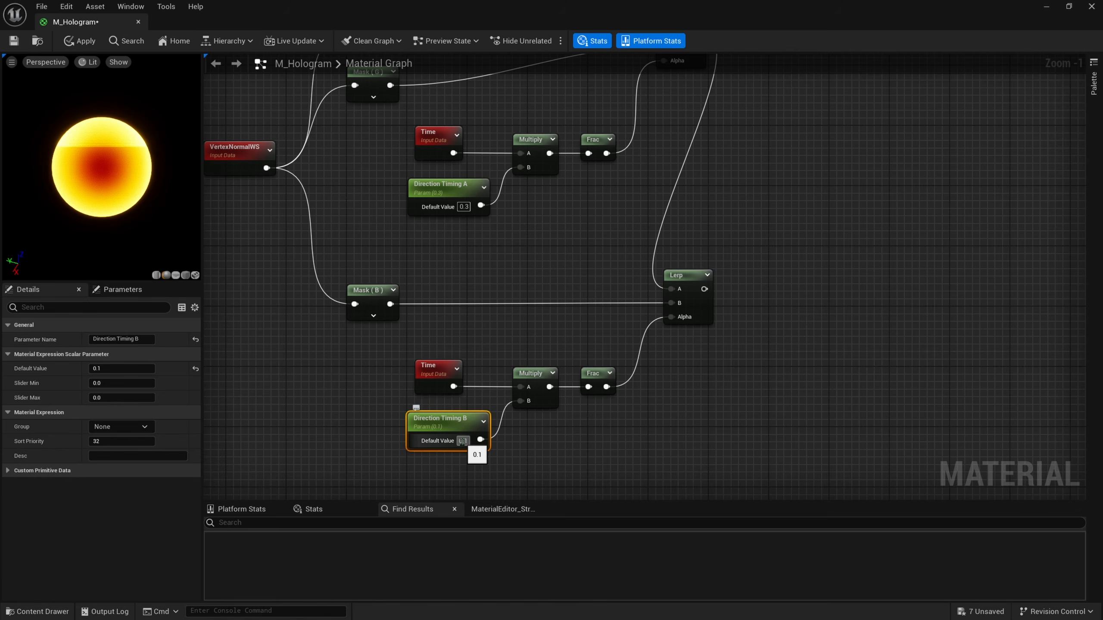
pyautogui.click(463, 441)
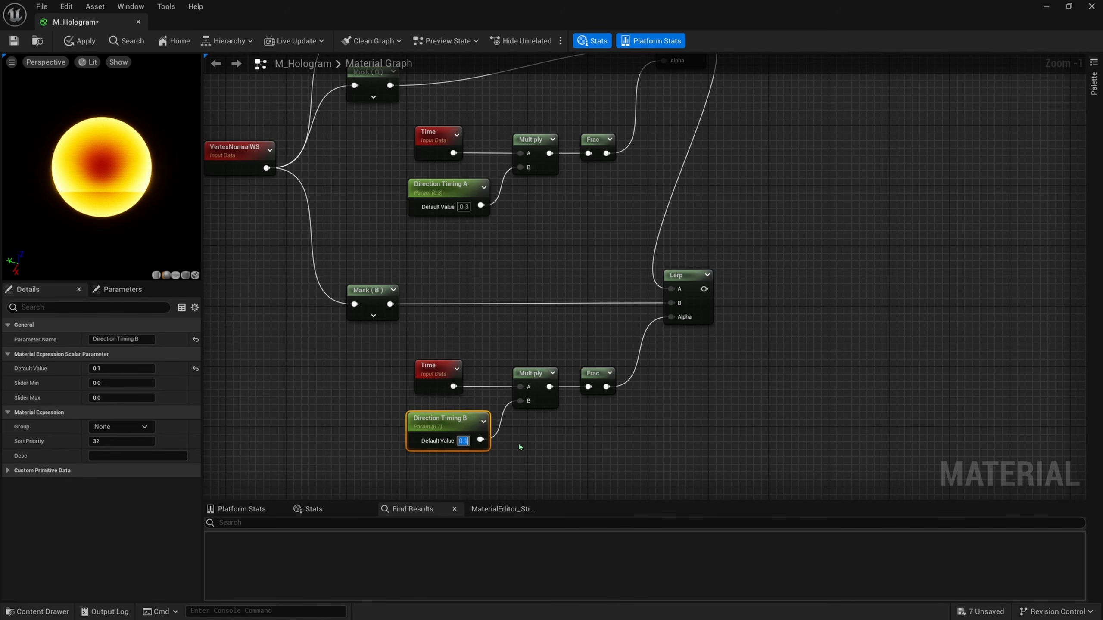
pyautogui.write('0.5')
pyautogui.press('Return')
pyautogui.click(520, 447)
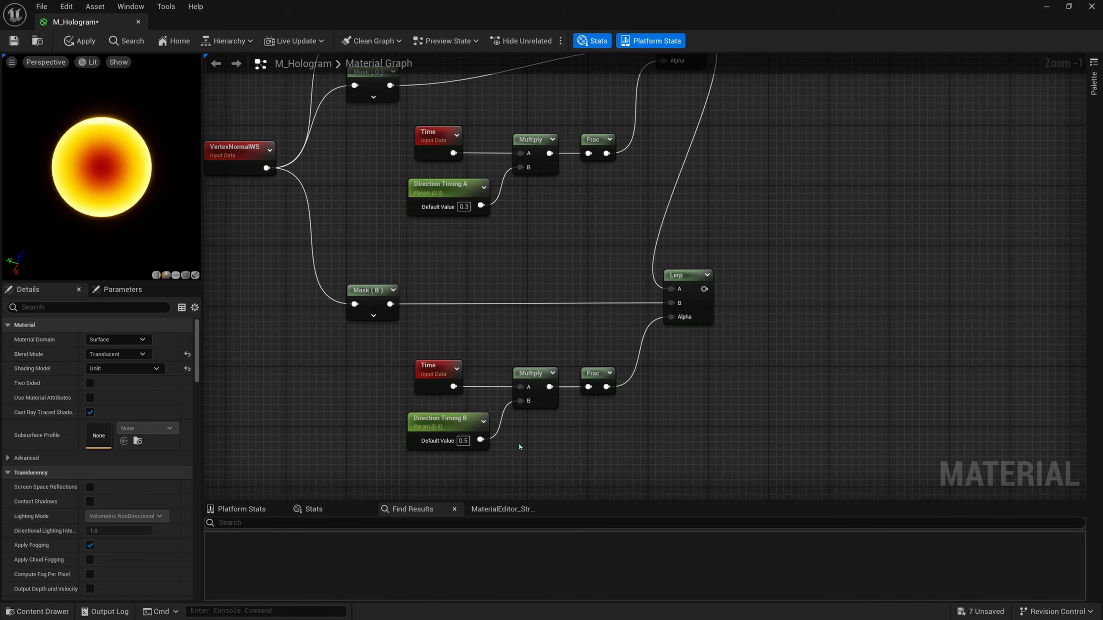
# Examine how the R, G and B masks and the two timing chains feed the two Lerp nodes.
pyautogui.moveTo(534, 302); pyautogui.dragTo(504, 326, button='right')
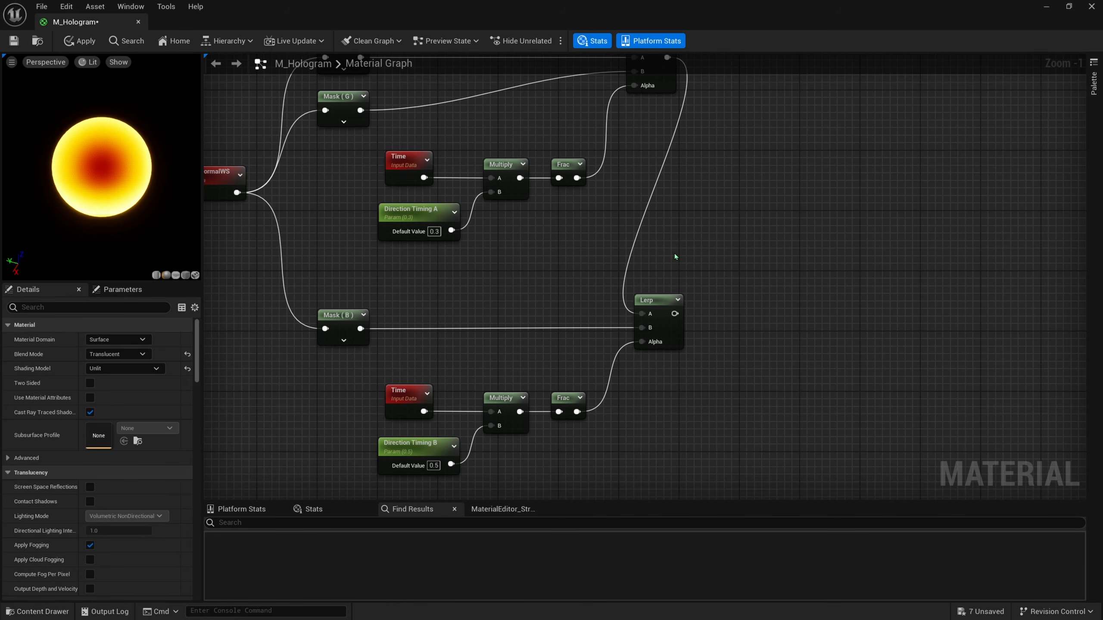
pyautogui.moveTo(675, 257); pyautogui.dragTo(674, 299, button='right')
pyautogui.moveTo(683, 271); pyautogui.dragTo(284, 86)
pyautogui.click(345, 91)
pyautogui.moveTo(398, 148); pyautogui.dragTo(347, 170)
pyautogui.moveTo(431, 304); pyautogui.dragTo(424, 242, button='right')
pyautogui.moveTo(421, 273); pyautogui.dragTo(338, 315)
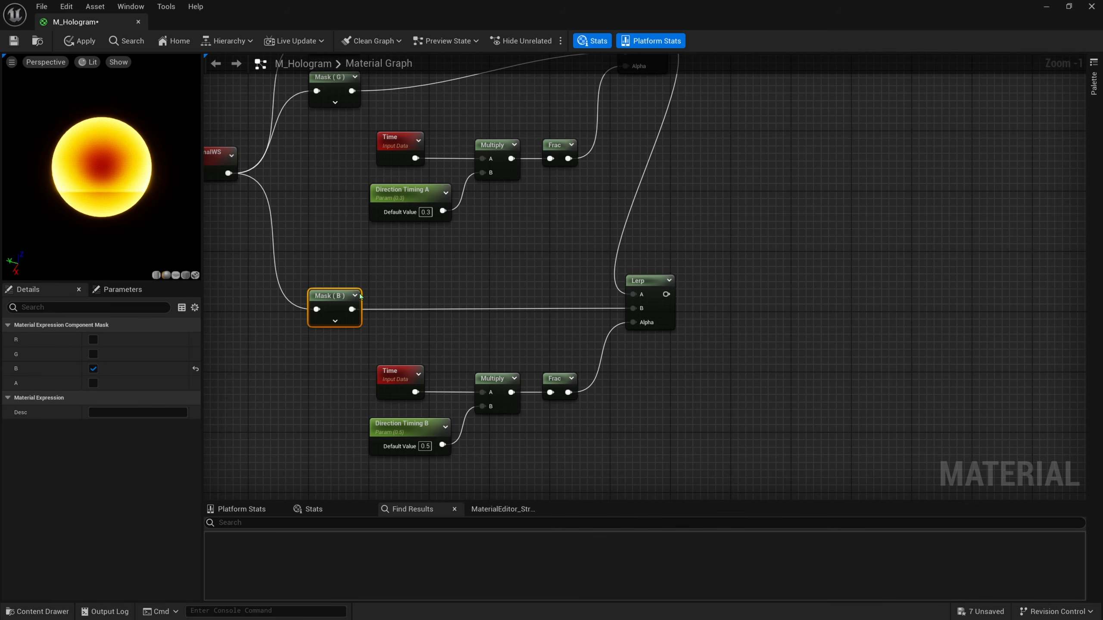
pyautogui.moveTo(447, 298); pyautogui.dragTo(395, 315, button='right')
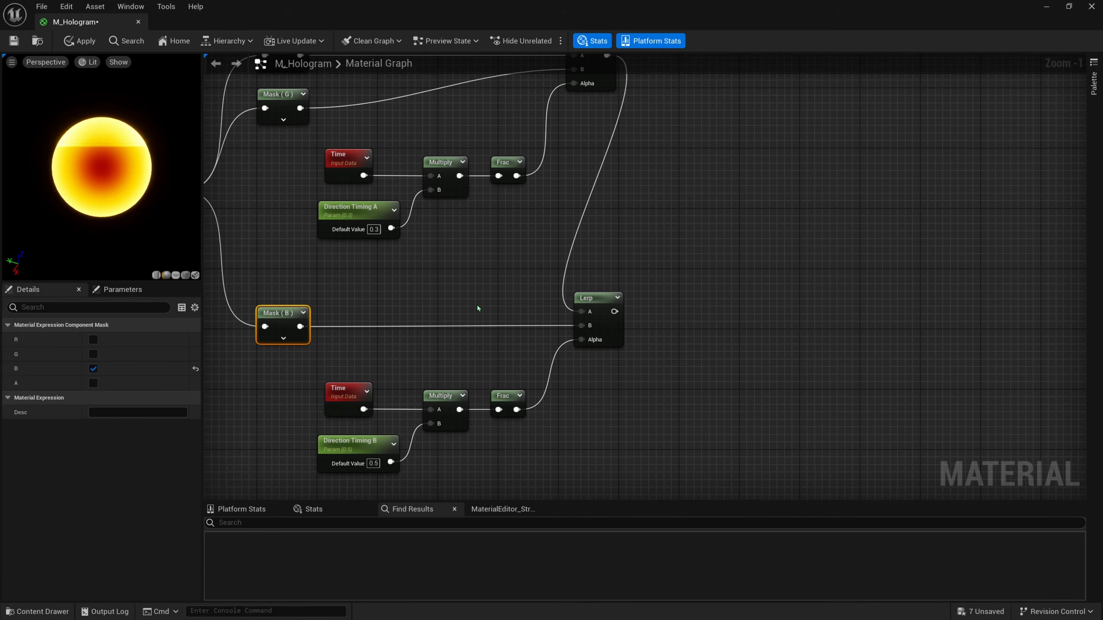
pyautogui.scroll(-1, 478, 308)
pyautogui.moveTo(468, 291); pyautogui.dragTo(481, 318, button='right')
pyautogui.moveTo(475, 369); pyautogui.dragTo(483, 277, button='right')
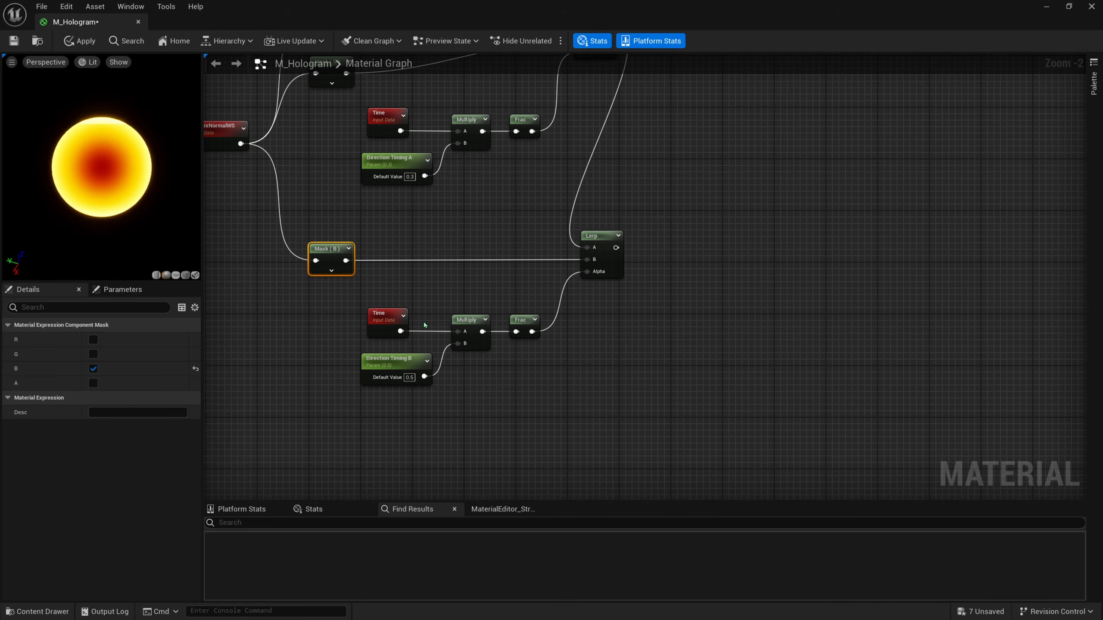
pyautogui.moveTo(354, 305); pyautogui.dragTo(290, 351, button='right')
pyautogui.scroll(-1, 386, 229)
pyautogui.moveTo(386, 229); pyautogui.dragTo(581, 266, button='right')
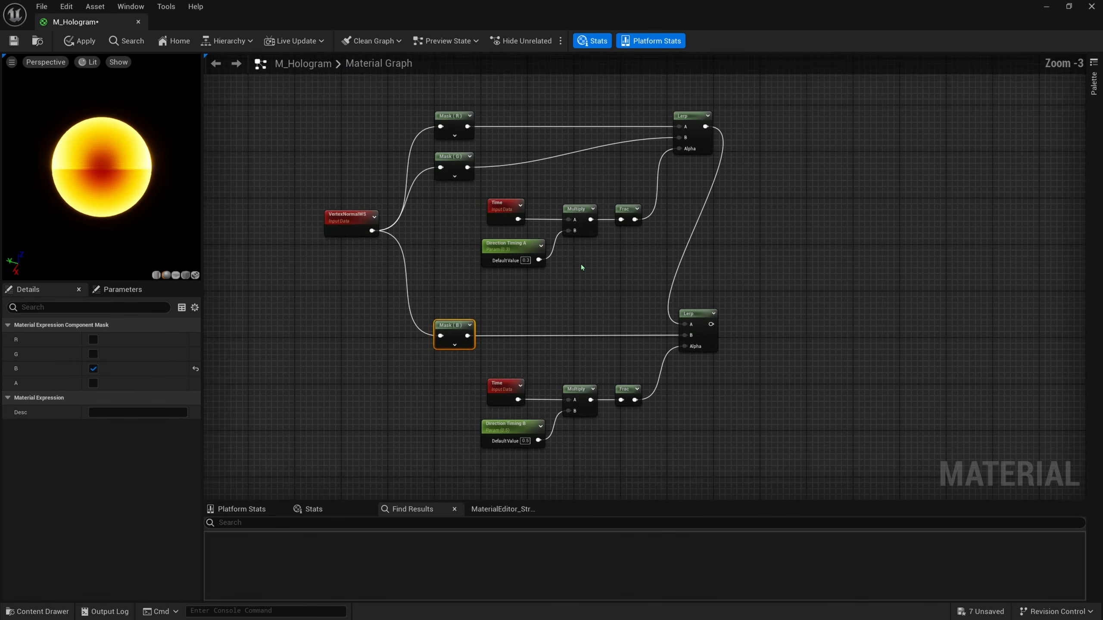
# Assign the Direction Timing A and Direction Timing B parameters to a group named Glitch.
pyautogui.moveTo(525, 250); pyautogui.dragTo(526, 250)
pyautogui.moveTo(543, 344); pyautogui.dragTo(537, 301, button='right')
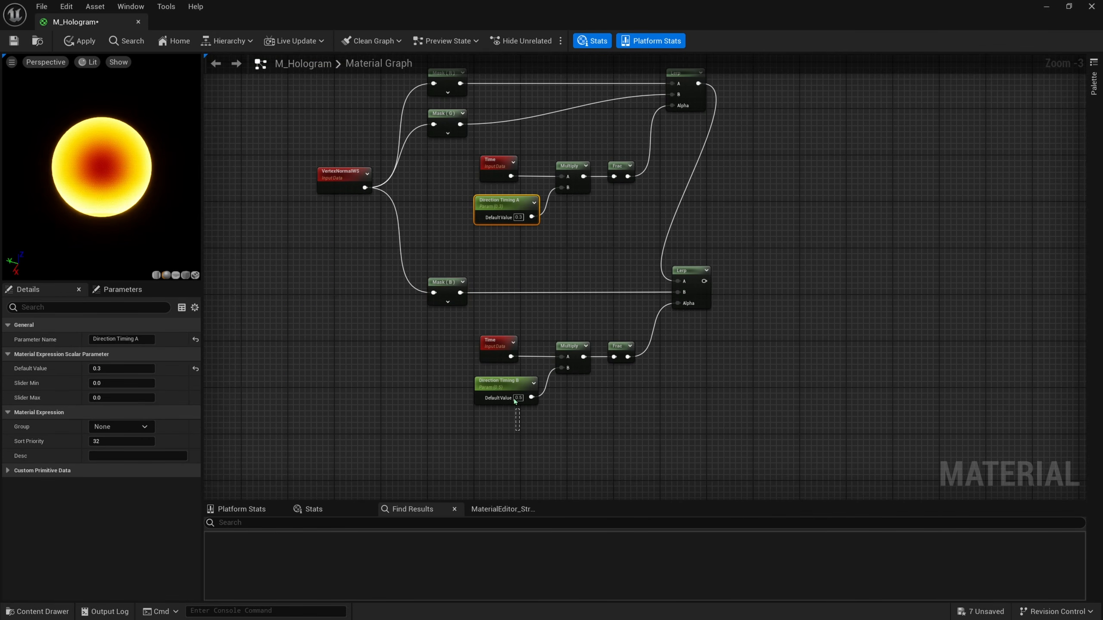
pyautogui.keyDown('shift'); pyautogui.moveTo(585, 426); pyautogui.dragTo(521, 394); pyautogui.keyUp('shift')
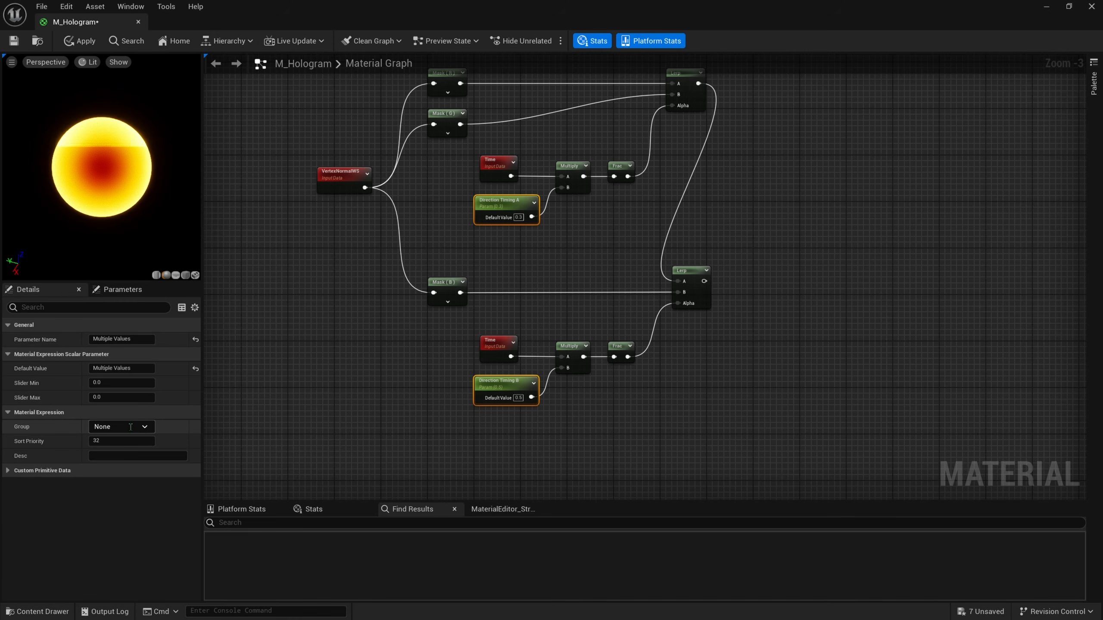
pyautogui.click(130, 427)
pyautogui.write('Glit')
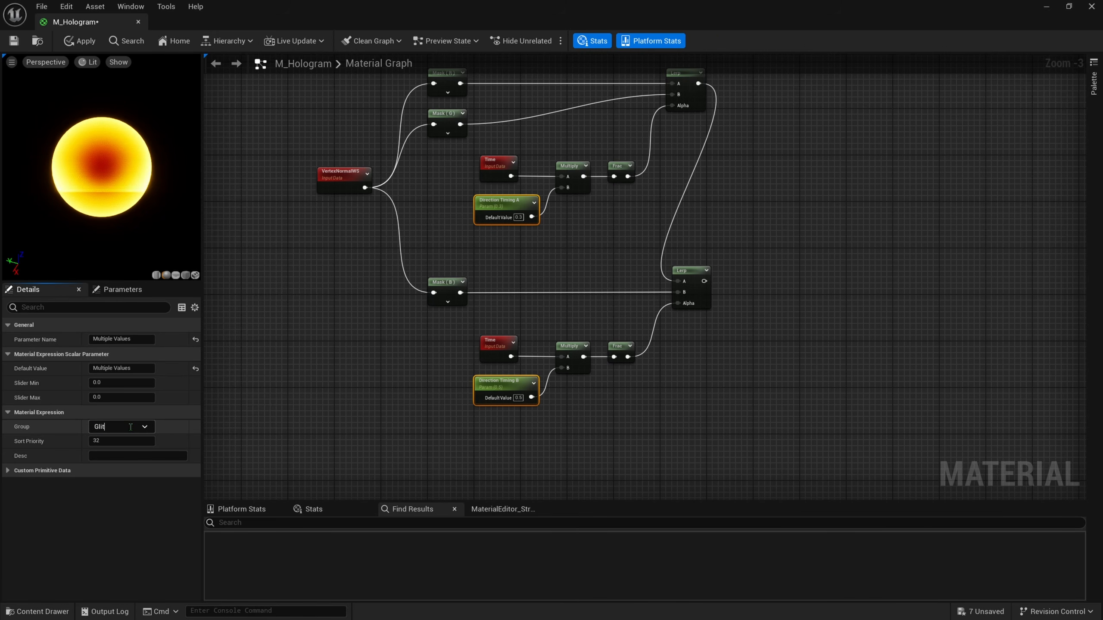
pyautogui.write('ch')
pyautogui.click(273, 382)
# Enclose the vertex normal, mask, timing and Lerp nodes in a comment box titled Glitch Direction.
pyautogui.moveTo(509, 350); pyautogui.dragTo(488, 386, button='right')
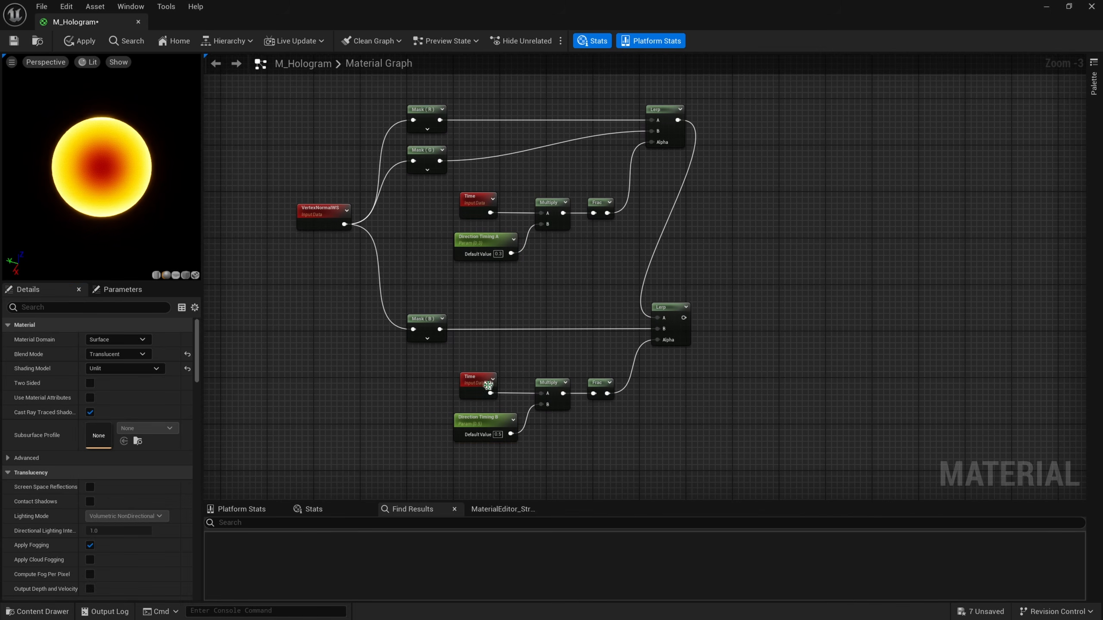
pyautogui.moveTo(684, 426); pyautogui.dragTo(340, 115)
pyautogui.write('c')
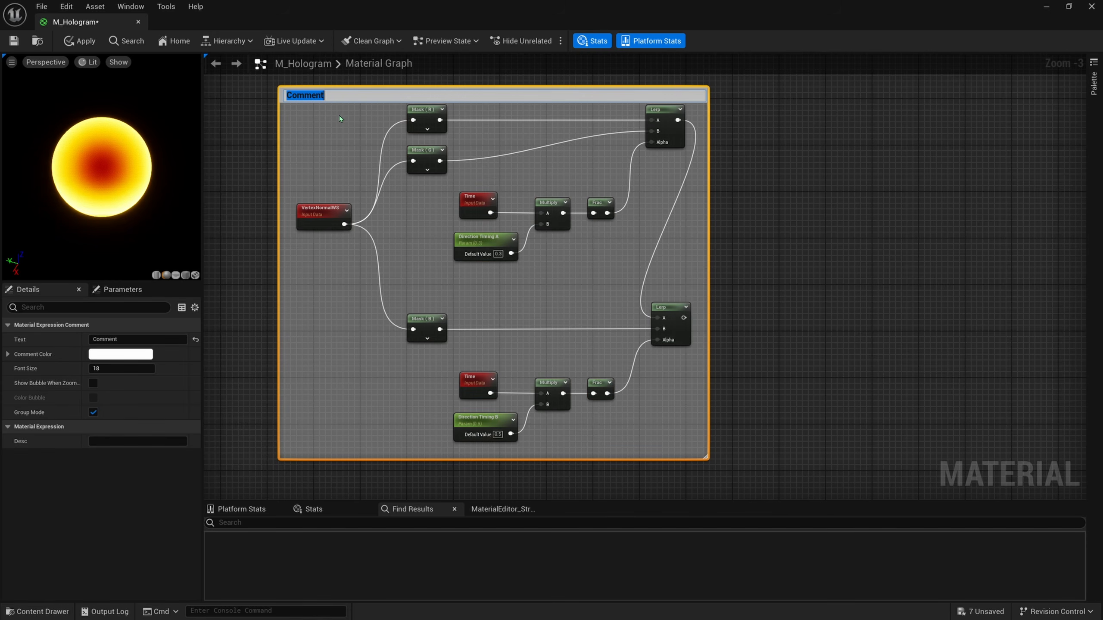
pyautogui.write('GLitch')
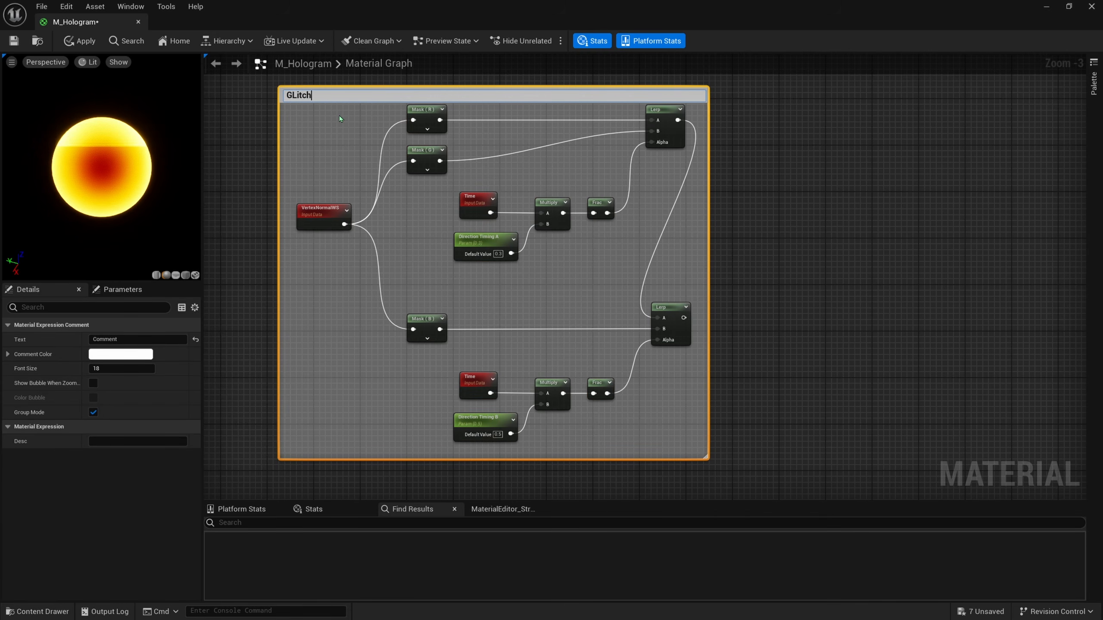
pyautogui.press('BackSpace')
pyautogui.press('BackSpace')
pyautogui.press('BackSpace')
pyautogui.press('BackSpace')
pyautogui.press('BackSpace')
pyautogui.write('litch Di')
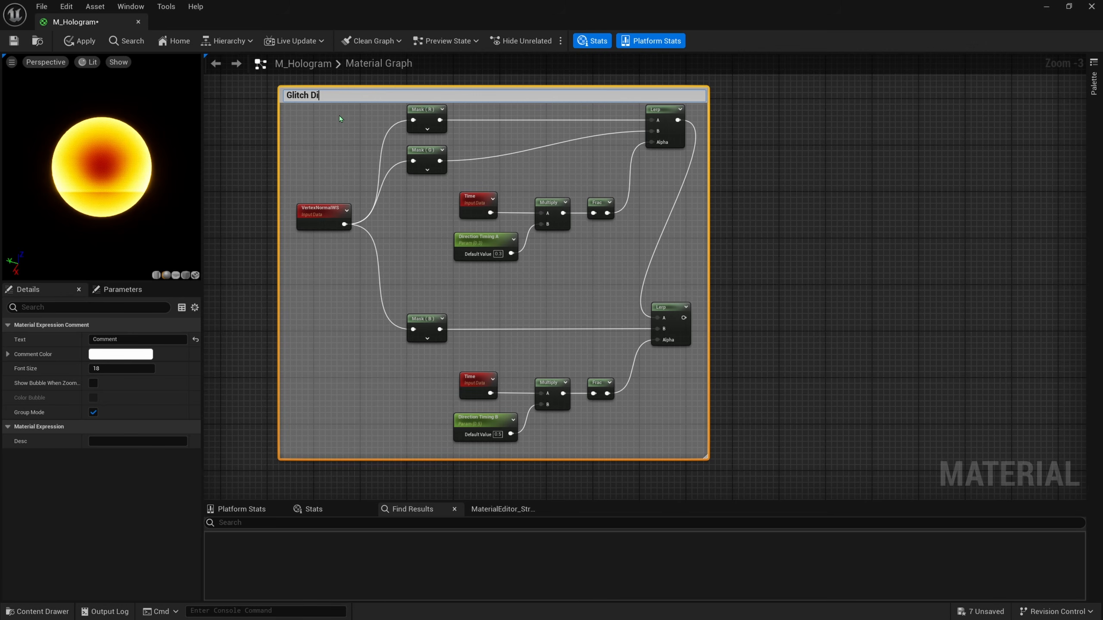
pyautogui.write('rectio')
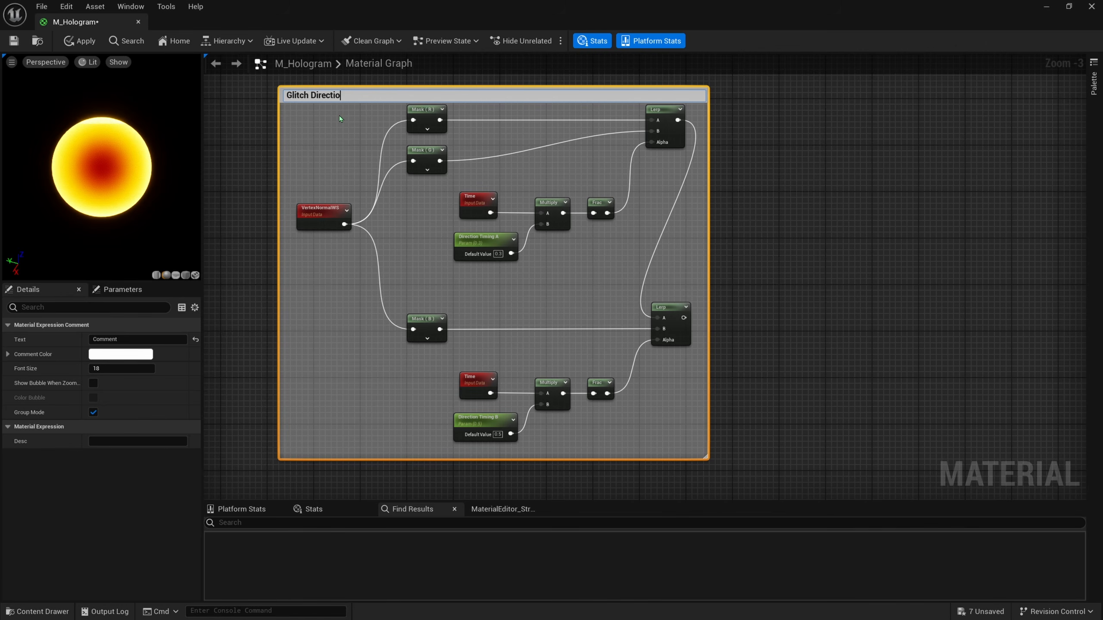
pyautogui.write('n')
pyautogui.press('Return')
# Examine the Glitch Direction network and the free graph space beneath its comment box.
pyautogui.moveTo(406, 179); pyautogui.dragTo(406, 283, button='right')
pyautogui.scroll(-1, 531, 206)
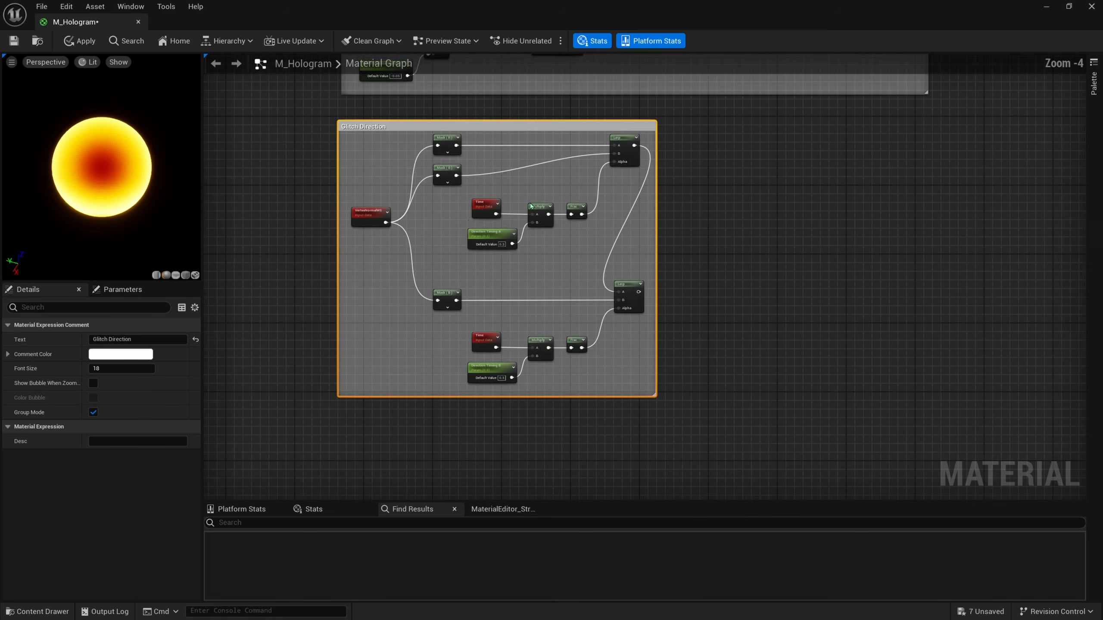
pyautogui.moveTo(566, 340)
pyautogui.mouseDown(button='right')
pyautogui.moveTo(563, 282)
pyautogui.moveTo(598, 249)
pyautogui.moveTo(577, 338)
pyautogui.mouseUp(button='right')
pyautogui.scroll(1, 538, 209)
pyautogui.moveTo(506, 394)
pyautogui.mouseDown(button='right')
pyautogui.moveTo(506, 325)
pyautogui.moveTo(512, 411)
pyautogui.mouseUp(button='right')
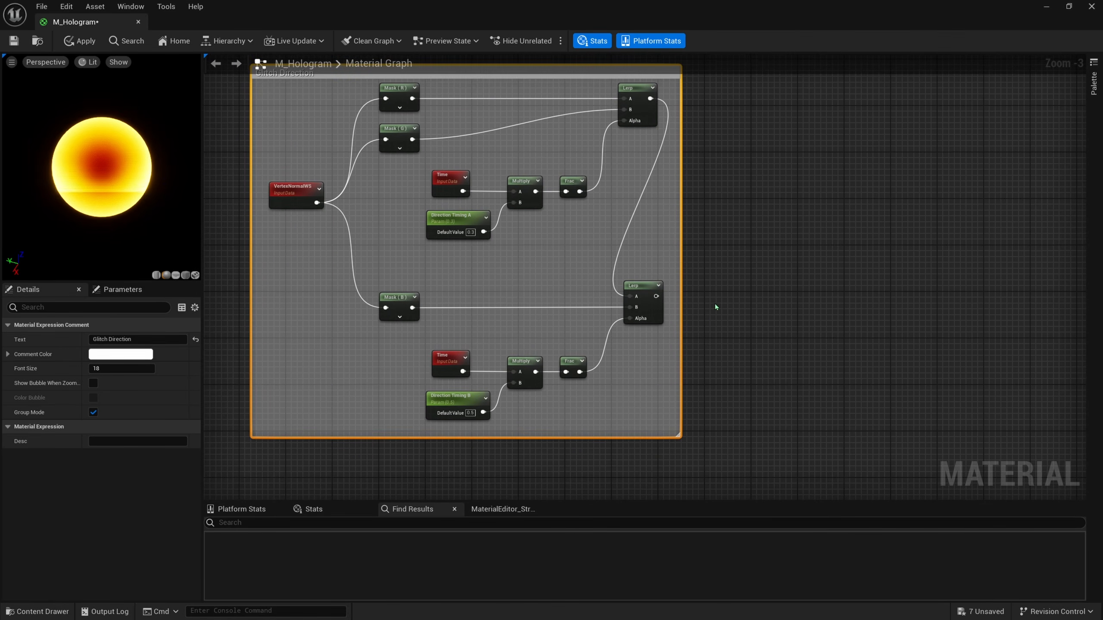
pyautogui.click(716, 308)
pyautogui.moveTo(660, 395); pyautogui.dragTo(671, 264, button='right')
pyautogui.moveTo(514, 370); pyautogui.dragTo(569, 241, button='right')
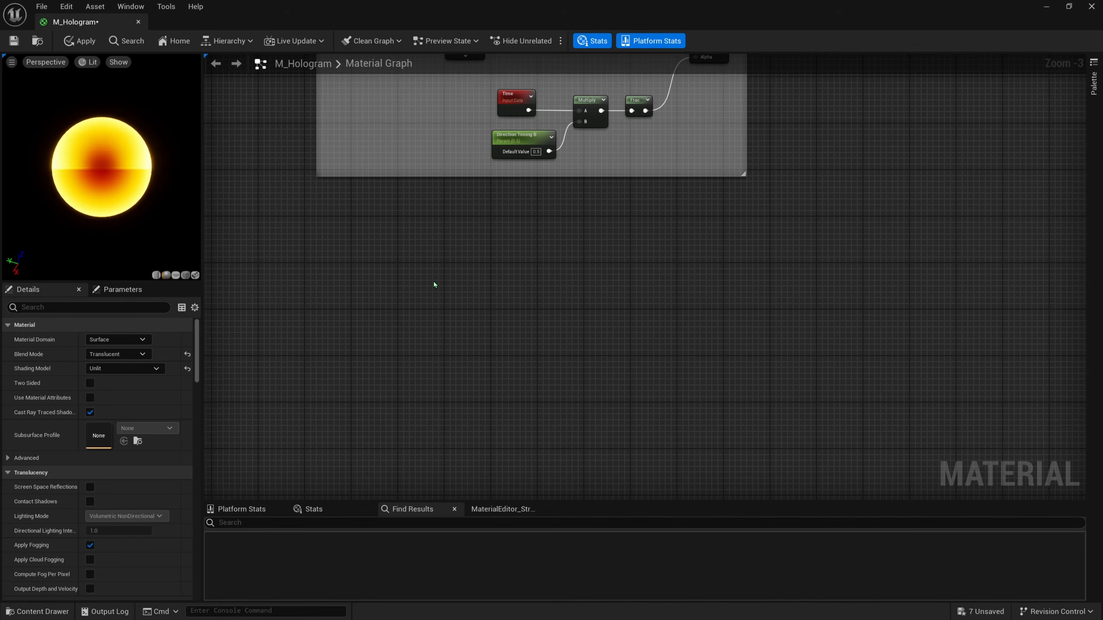
pyautogui.moveTo(436, 286); pyautogui.dragTo(411, 322, button='right')
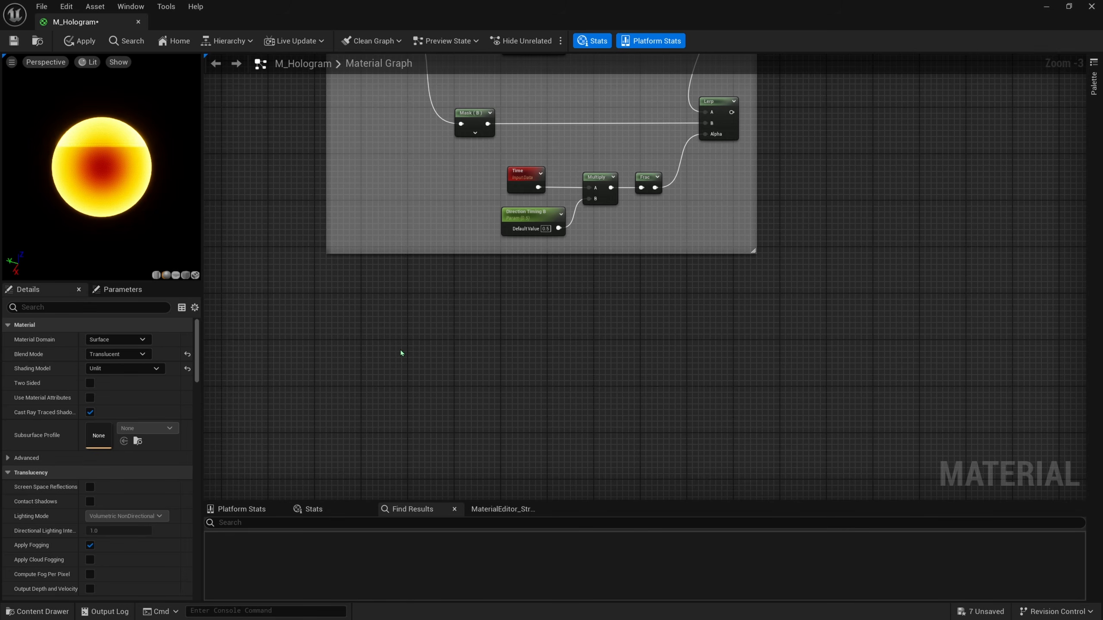
pyautogui.moveTo(407, 355); pyautogui.dragTo(400, 332, button='right')
pyautogui.moveTo(456, 242); pyautogui.dragTo(424, 389, button='right')
pyautogui.moveTo(710, 385); pyautogui.dragTo(352, 88)
pyautogui.moveTo(375, 379); pyautogui.dragTo(375, 228, button='right')
pyautogui.moveTo(474, 139); pyautogui.dragTo(461, 339, button='right')
pyautogui.click(528, 246)
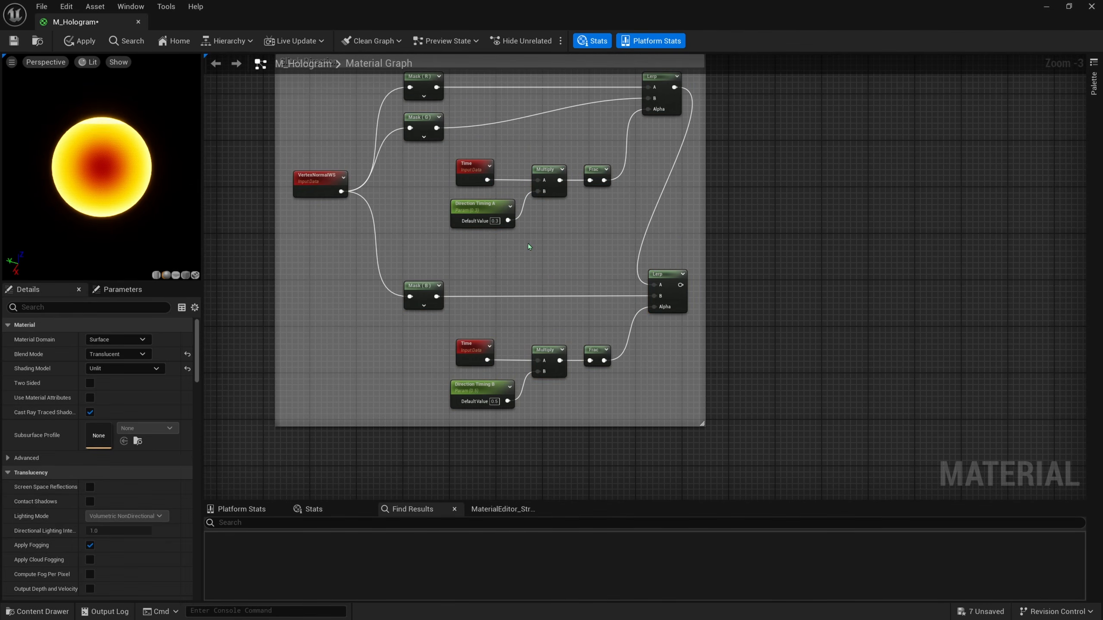
# Add a Time node below the Glitch Direction comment and connect it to input A of a new Multiply node.
pyautogui.moveTo(528, 247); pyautogui.dragTo(515, 282, button='right')
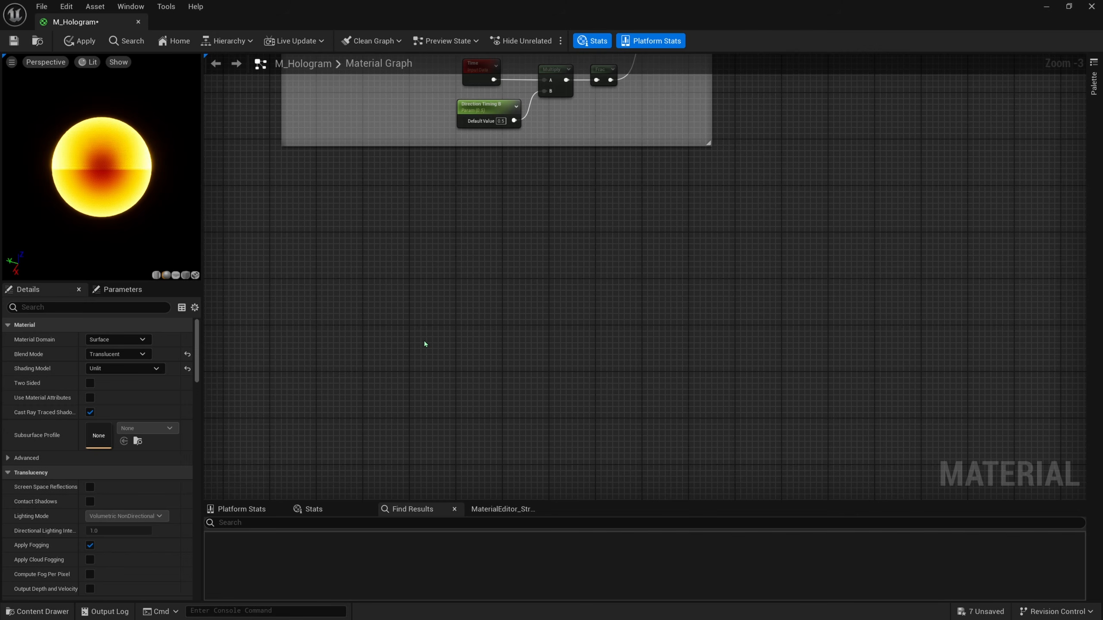
pyautogui.rightClick(368, 285)
pyautogui.write('time')
pyautogui.press('Return')
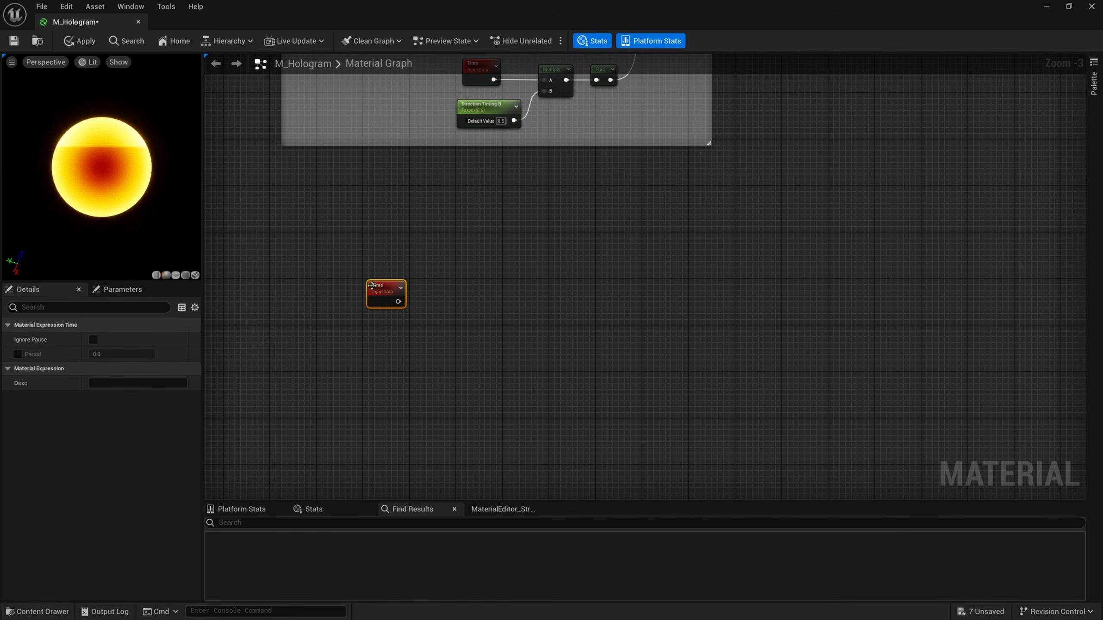
pyautogui.moveTo(372, 286); pyautogui.dragTo(382, 260)
pyautogui.press('m')
pyautogui.click(389, 269)
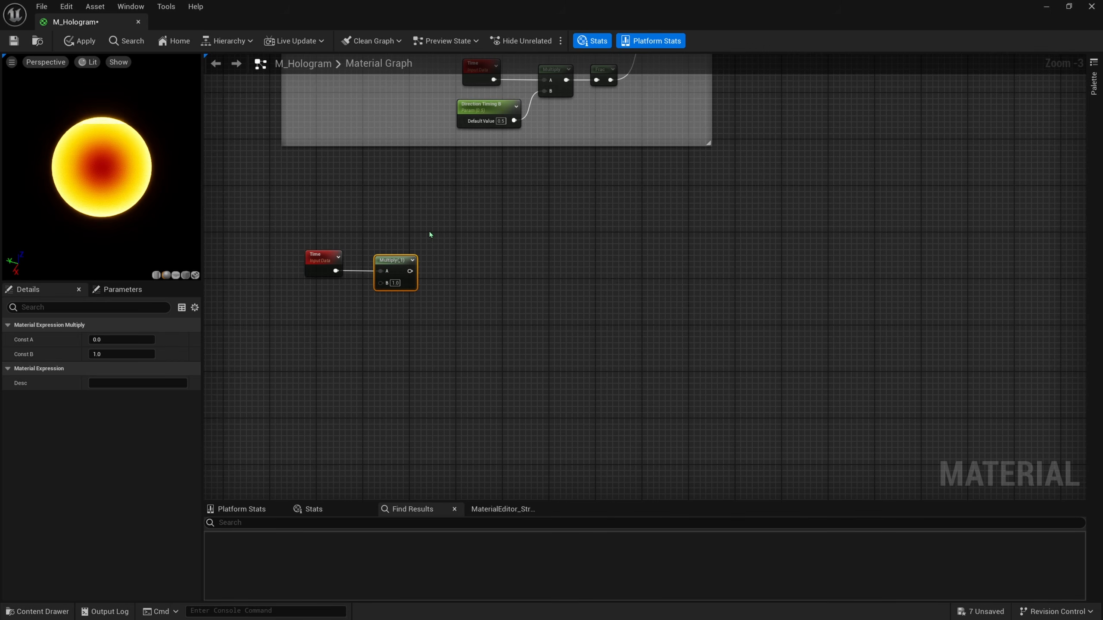
# Add a scalar parameter named Glitch Timing A with default value 1.0 and connect it to the new Multiply's B input.
pyautogui.press('s')
pyautogui.click(310, 305)
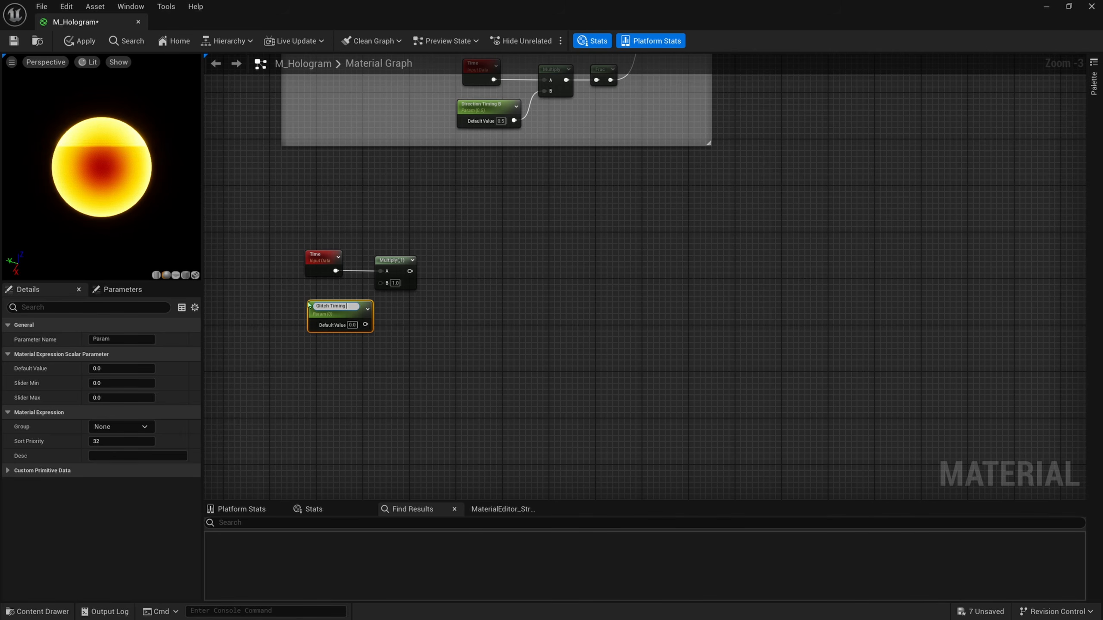
pyautogui.press('Return')
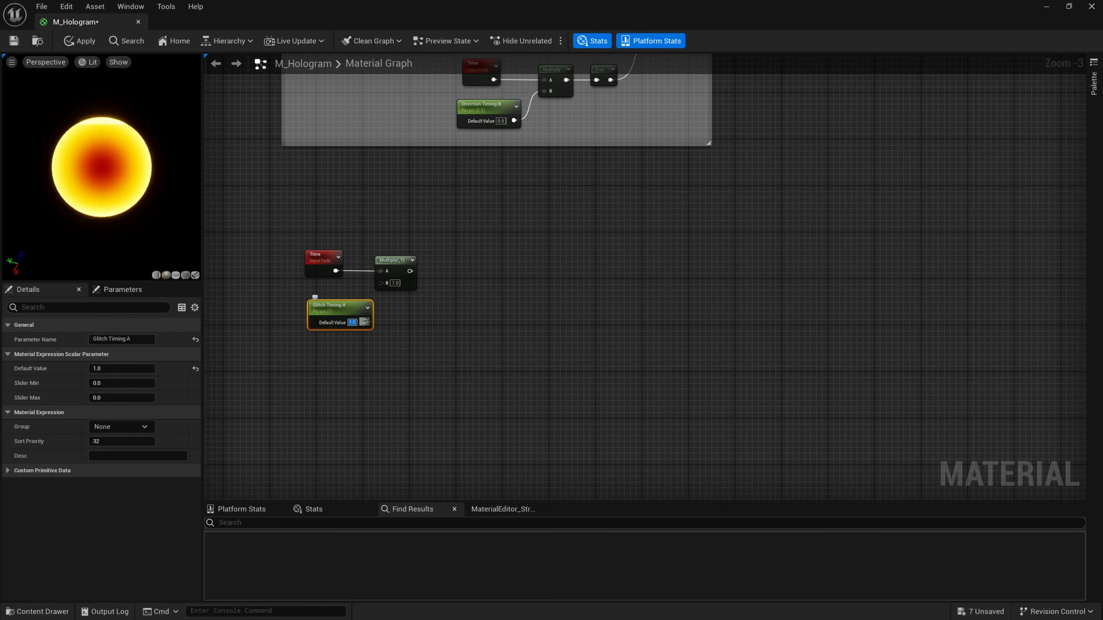
pyautogui.moveTo(365, 322); pyautogui.dragTo(380, 283)
pyautogui.click(392, 264)
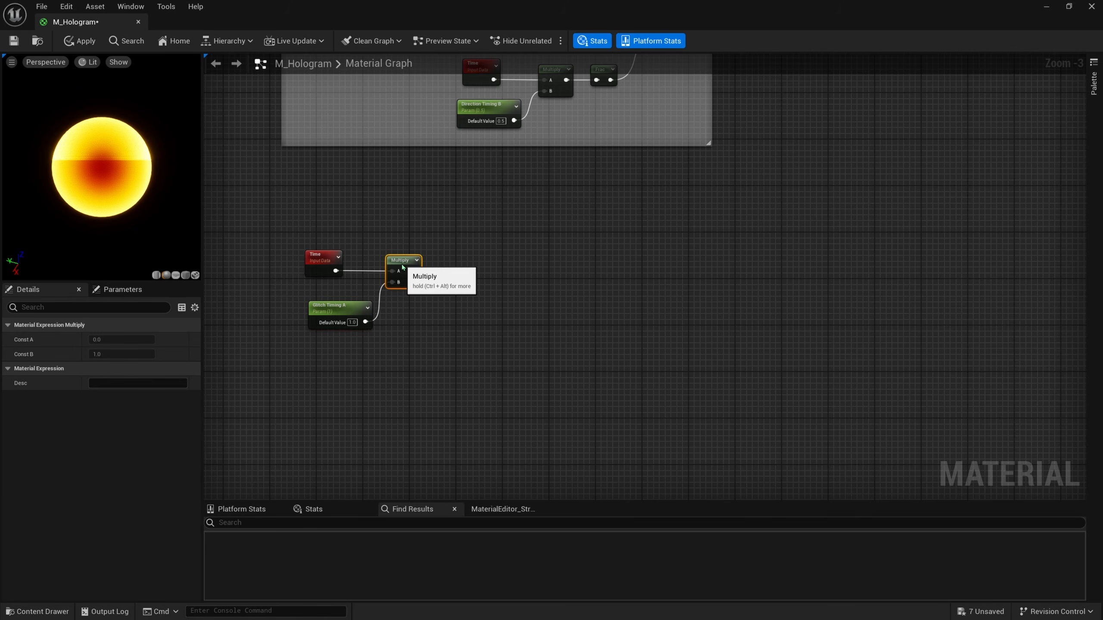
pyautogui.moveTo(434, 302); pyautogui.dragTo(417, 288, button='right')
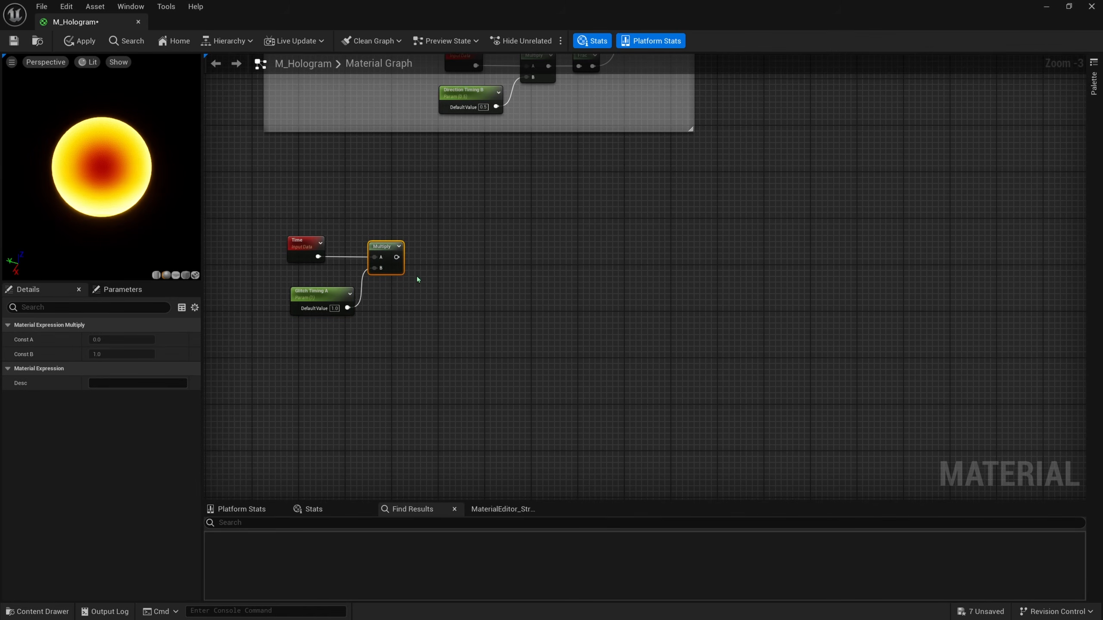
# Add a Frac node fed by the output of the glitch timing Multiply node.
pyautogui.moveTo(397, 256); pyautogui.dragTo(450, 259)
pyautogui.write('frac')
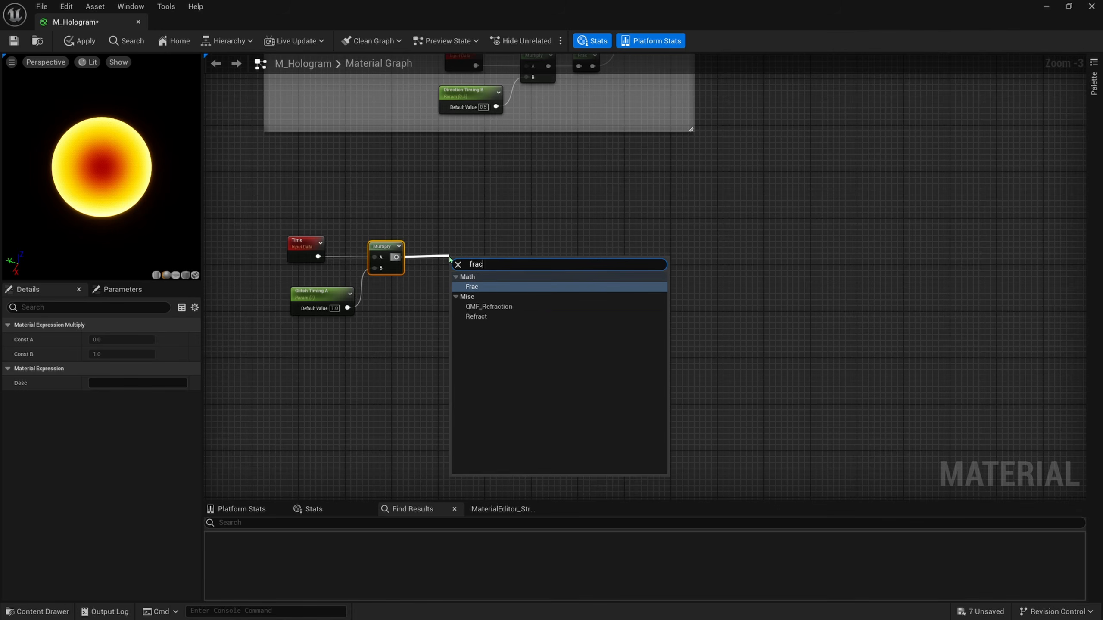
pyautogui.press('Return')
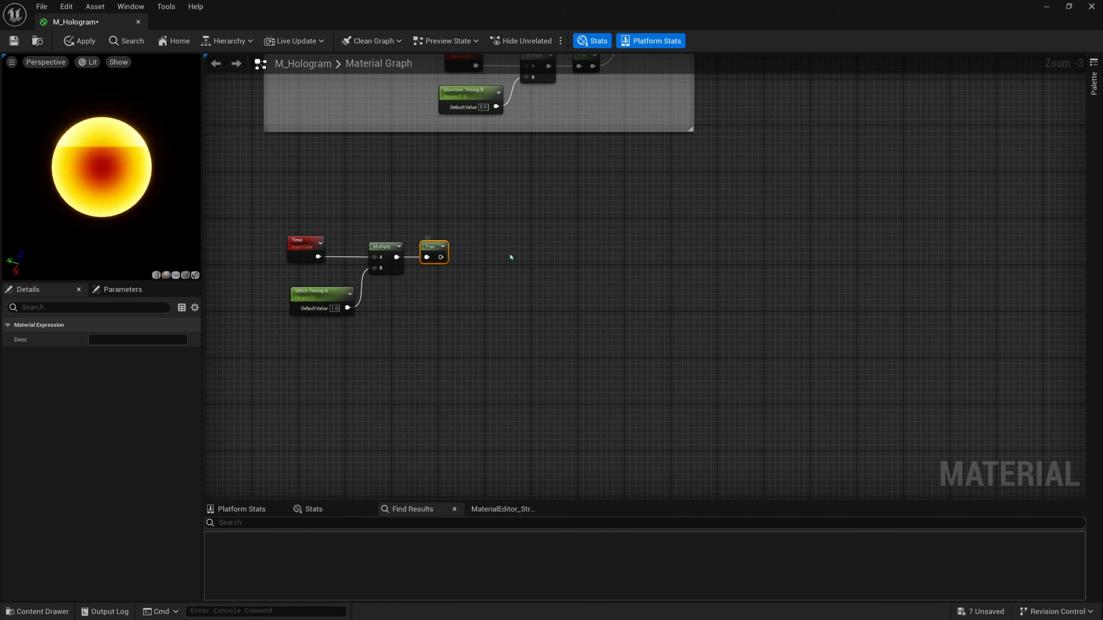
pyautogui.moveTo(510, 256); pyautogui.dragTo(474, 268, button='right')
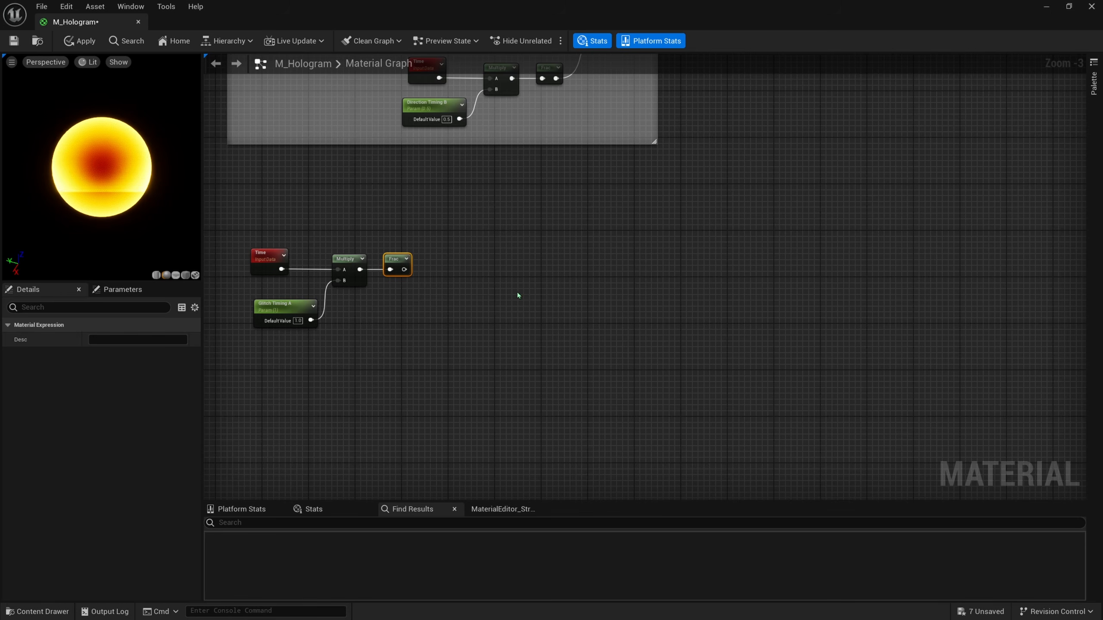
# Add an If node to the right of the Frac node and connect the Frac output to its A input.
pyautogui.rightClick(559, 269)
pyautogui.write('if')
pyautogui.press('Return')
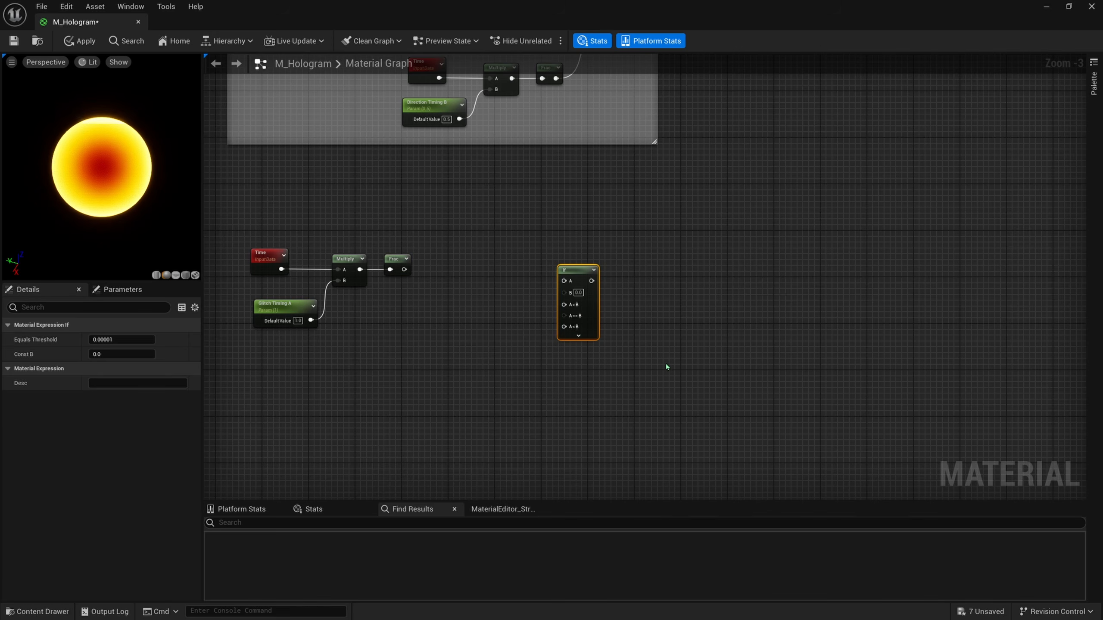
pyautogui.moveTo(620, 348); pyautogui.dragTo(656, 364, button='right')
pyautogui.moveTo(617, 292); pyautogui.dragTo(590, 281)
pyautogui.scroll(3, 503, 290)
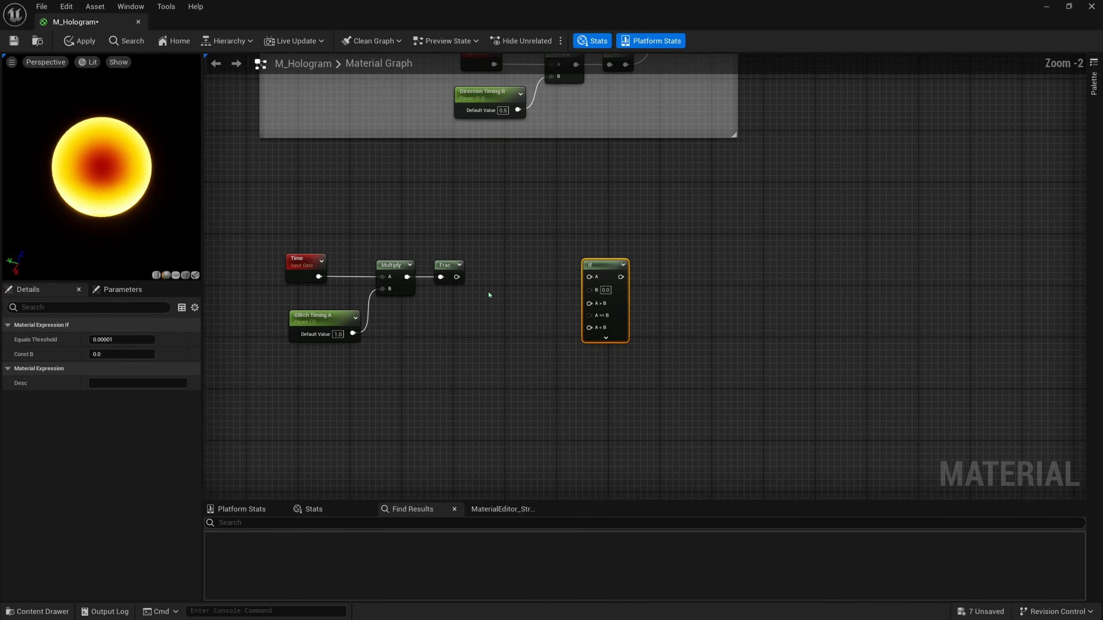
pyautogui.moveTo(476, 243); pyautogui.dragTo(654, 243)
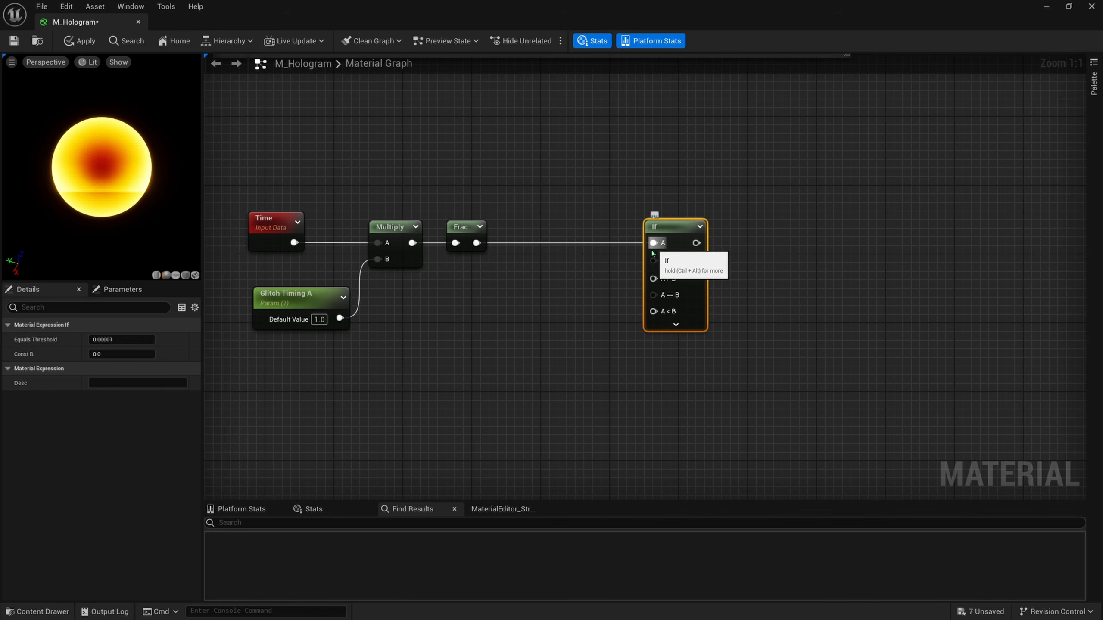
# Create a constant node with value 0.1 between the Frac and If nodes.
pyautogui.moveTo(595, 282); pyautogui.dragTo(625, 283, button='right')
pyautogui.press('1')
pyautogui.click(557, 286)
pyautogui.moveTo(585, 294); pyautogui.dragTo(551, 286)
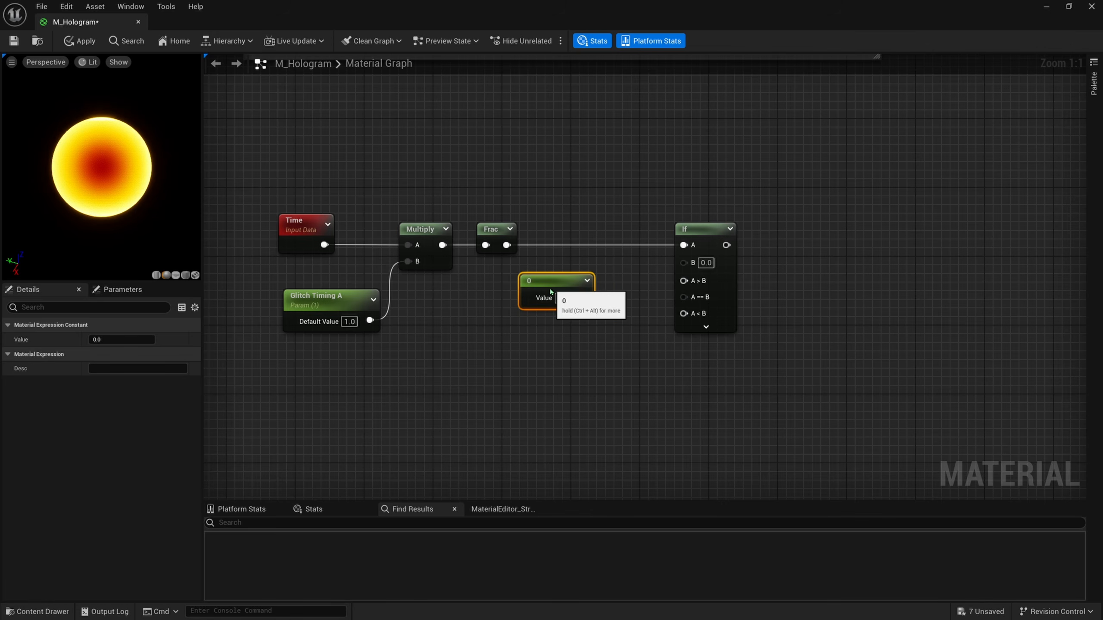
pyautogui.click(562, 298)
pyautogui.write('0.1')
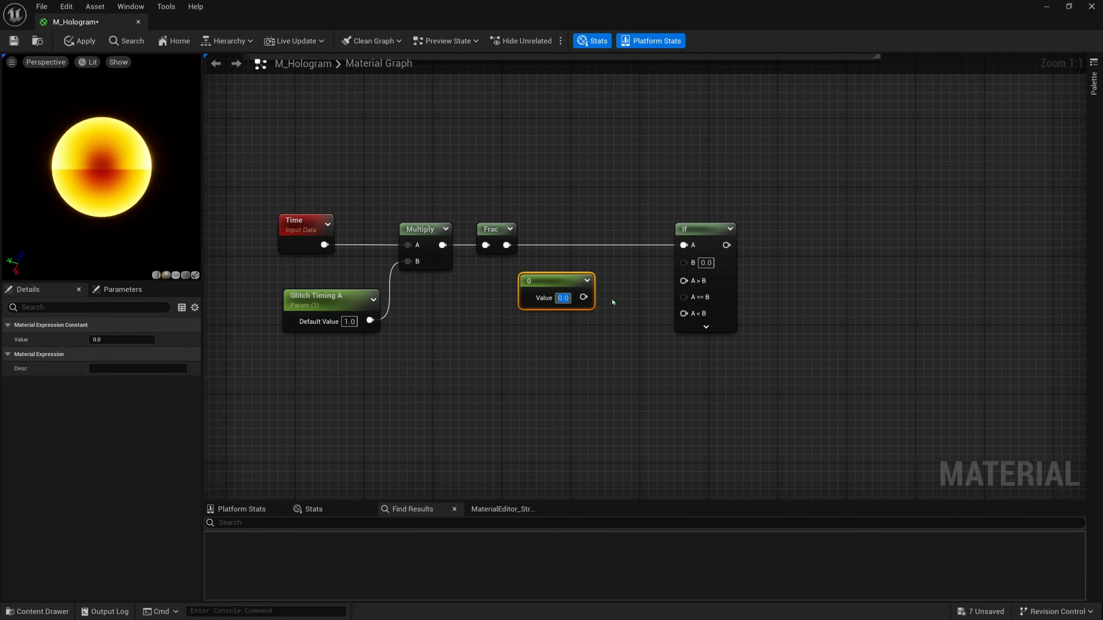
pyautogui.press('Return')
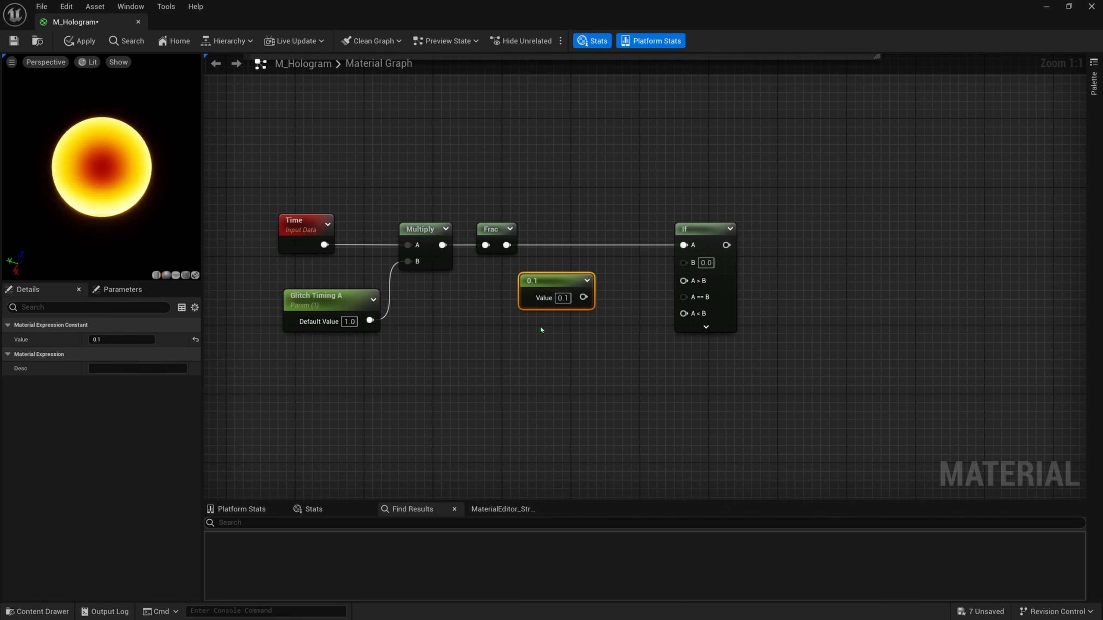
# Duplicate the 0.1 constant, set the copy's value to 0, and align it directly beneath the original.
pyautogui.hotkey('ctrl', 'd')
pyautogui.click(570, 350)
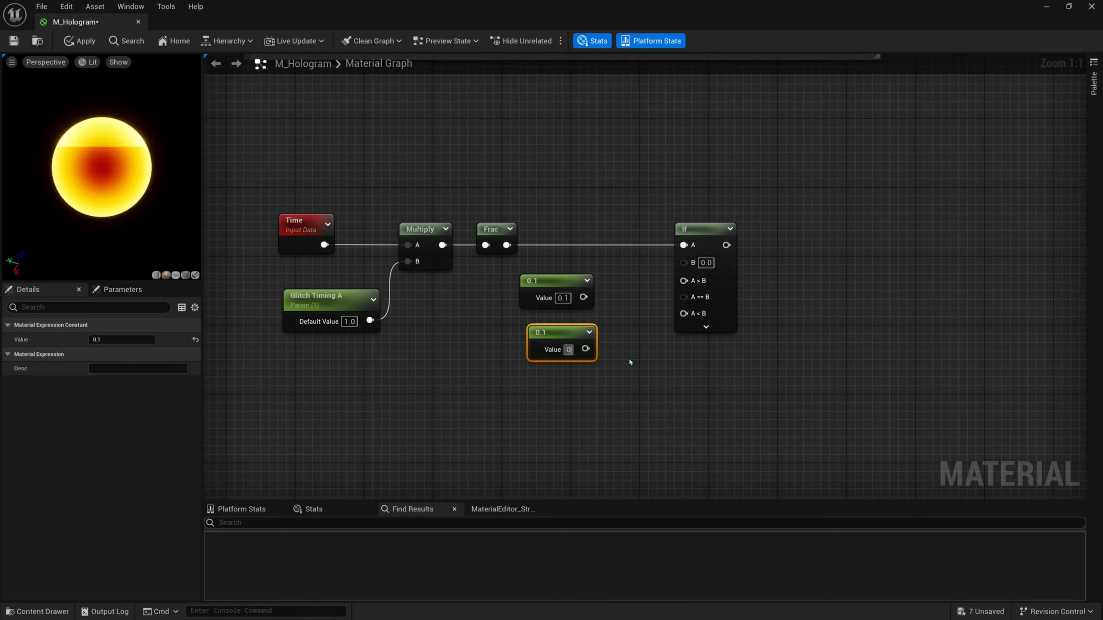
pyautogui.write('0')
pyautogui.press('Return')
pyautogui.click(534, 333)
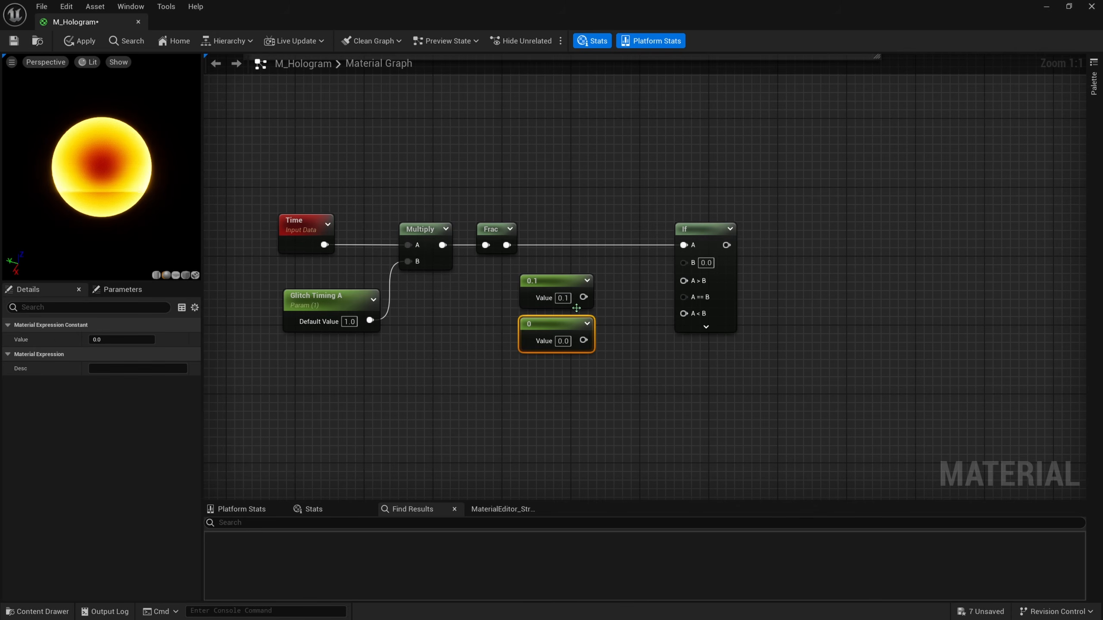
# Connect the 0.1 constant to the If node's B input and the 0 constant to its A > B input.
pyautogui.moveTo(610, 305); pyautogui.dragTo(582, 312, button='right')
pyautogui.moveTo(561, 308); pyautogui.dragTo(660, 277)
pyautogui.moveTo(560, 352); pyautogui.dragTo(661, 289)
pyautogui.moveTo(562, 266); pyautogui.dragTo(548, 340)
pyautogui.moveTo(542, 338); pyautogui.dragTo(551, 320)
# Create a scalar parameter named Glitch Intensity below the two constants.
pyautogui.click(523, 367)
pyautogui.moveTo(524, 378); pyautogui.dragTo(555, 338, button='right')
pyautogui.click(520, 365)
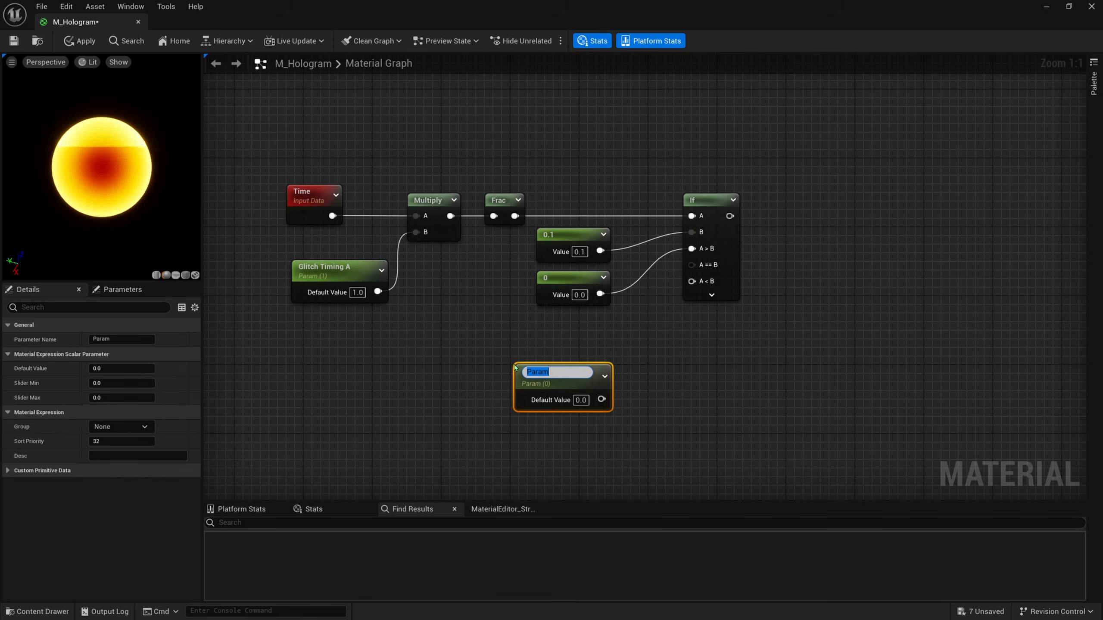
pyautogui.write('GLitch')
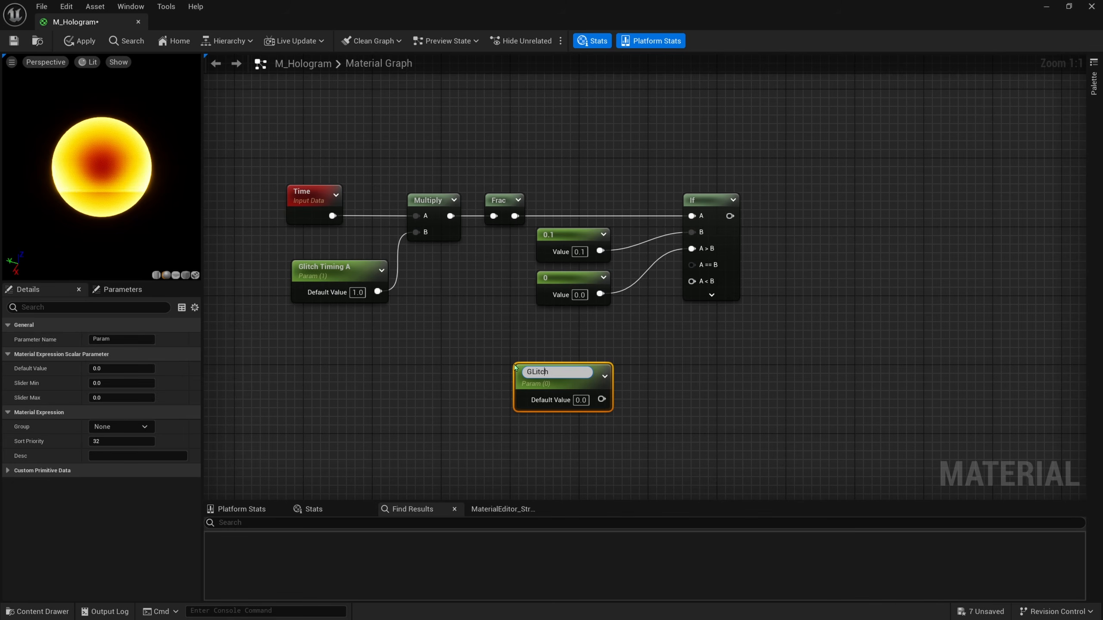
pyautogui.press('Left')
pyautogui.press('Left')
pyautogui.press('Left')
pyautogui.press('Left')
pyautogui.press('BackSpace')
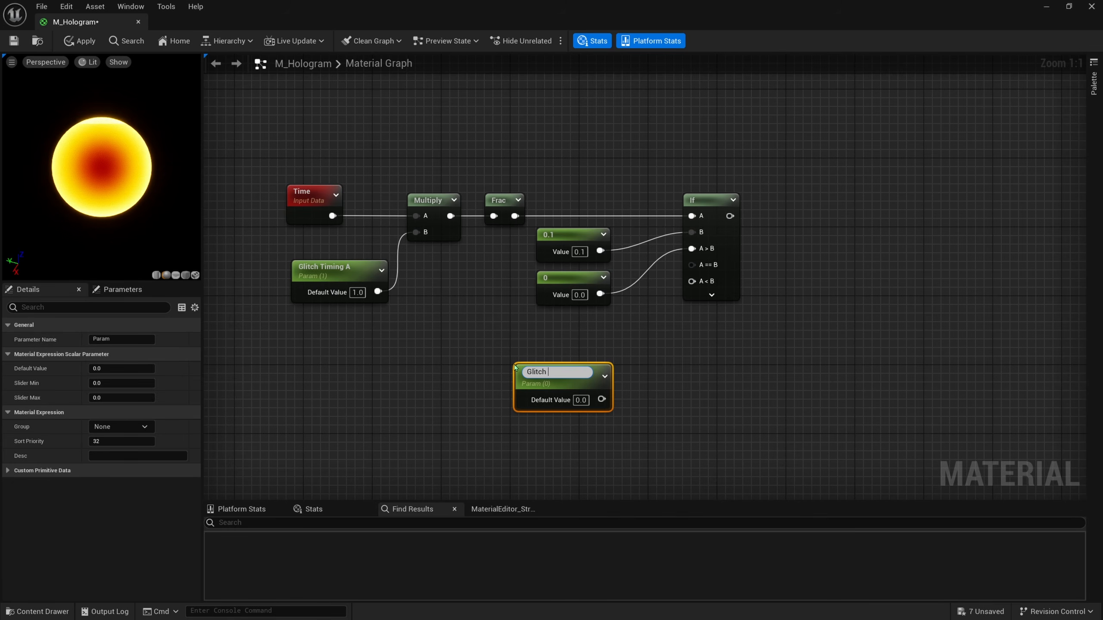
pyautogui.press('Return')
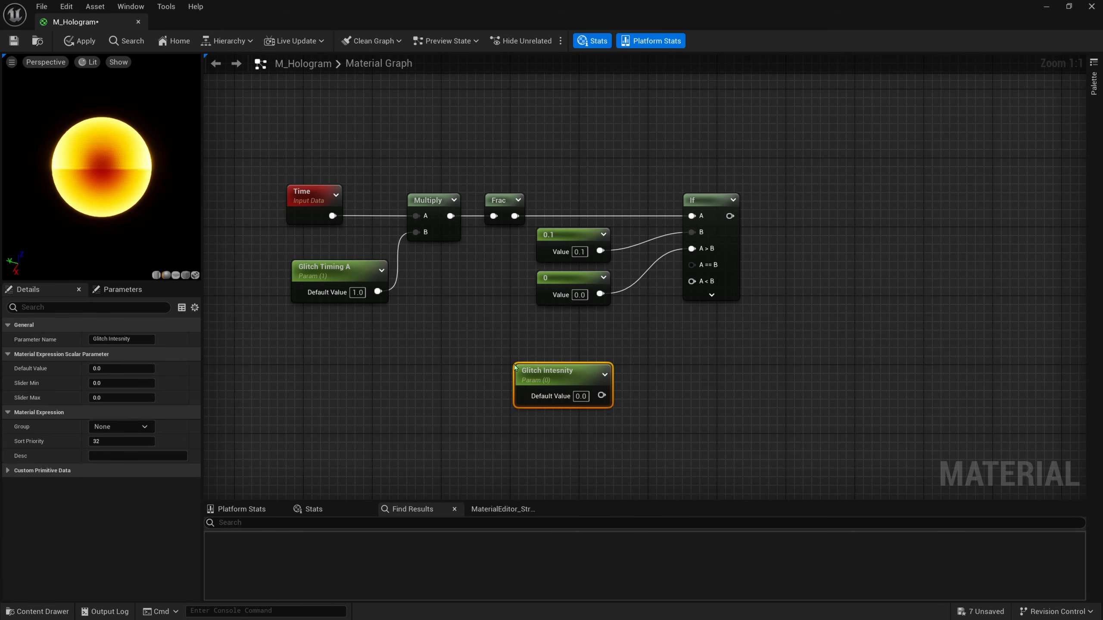
pyautogui.doubleClick(516, 367)
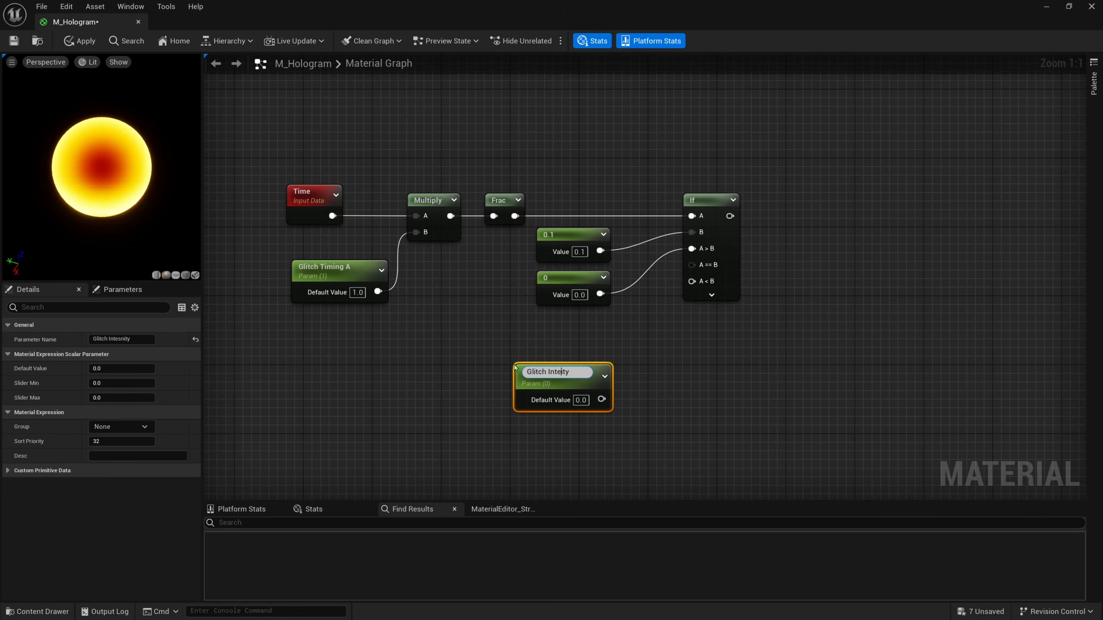
pyautogui.press('Return')
# Set Glitch Intensity's default value to 25 and connect it to the If node's A == B and A < B inputs.
pyautogui.click(580, 396)
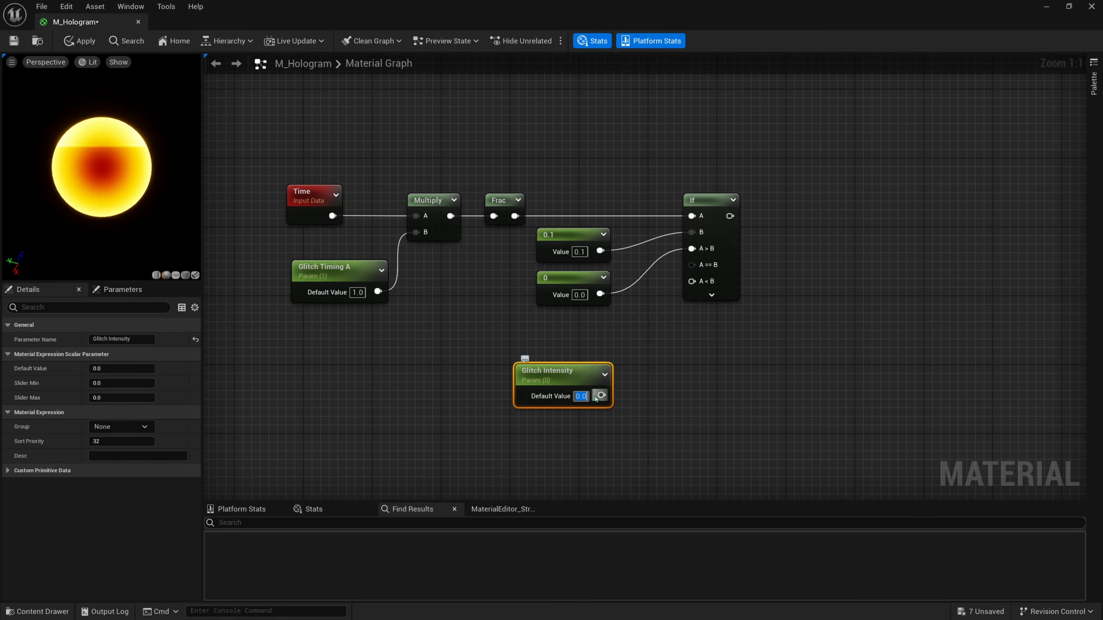
pyautogui.write('2')
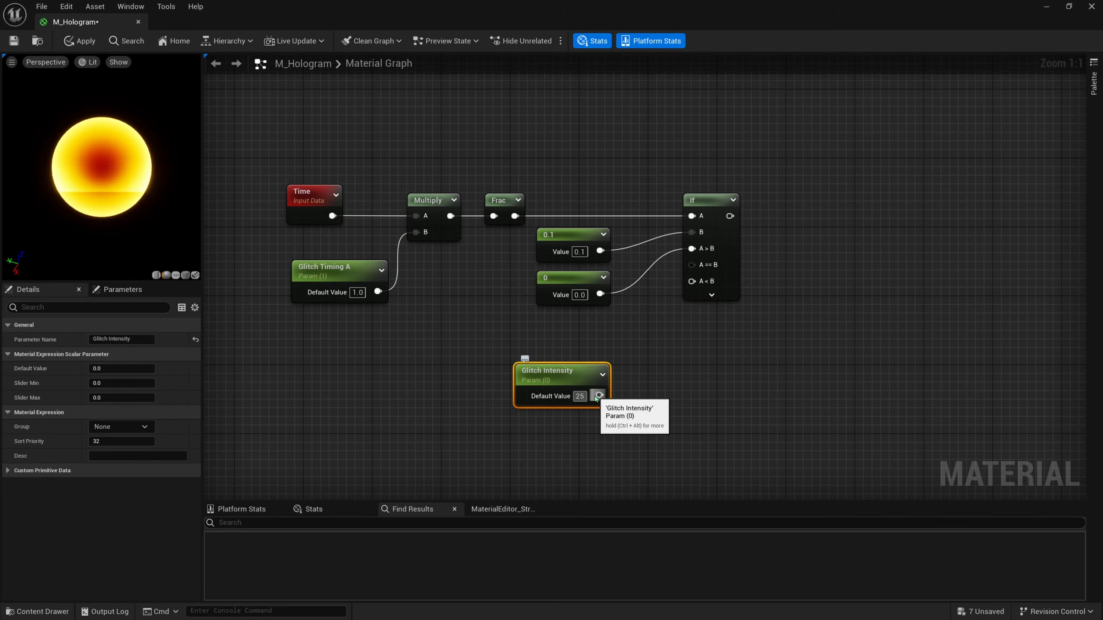
pyautogui.write('5')
pyautogui.press('Return')
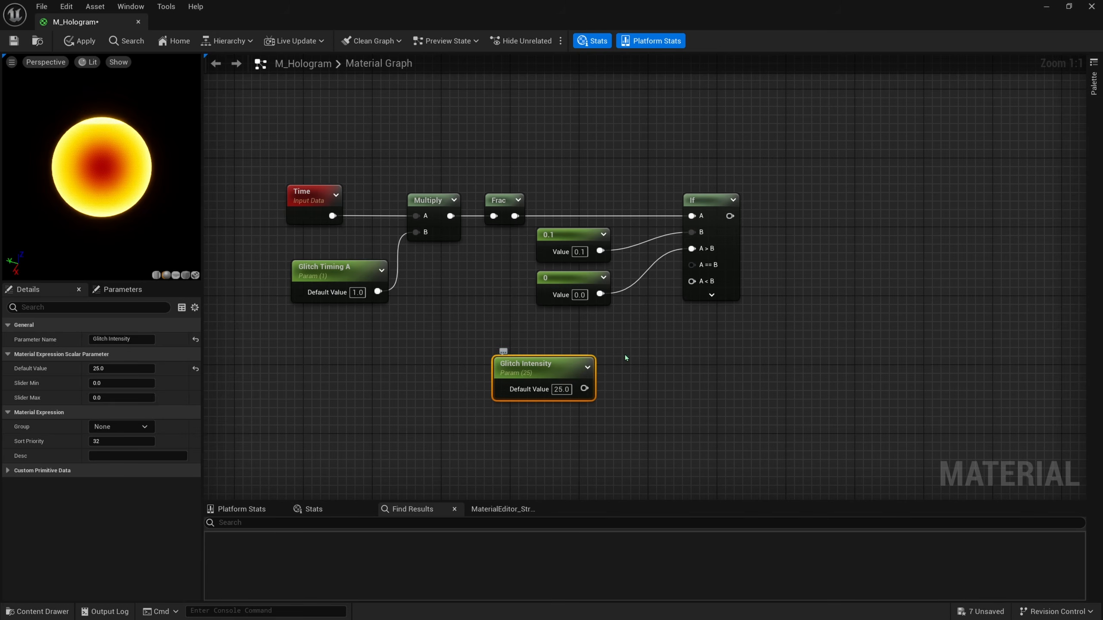
pyautogui.moveTo(584, 389)
pyautogui.mouseDown()
pyautogui.moveTo(700, 291)
pyautogui.moveTo(692, 281)
pyautogui.moveTo(602, 389)
pyautogui.mouseUp()
pyautogui.click(681, 364)
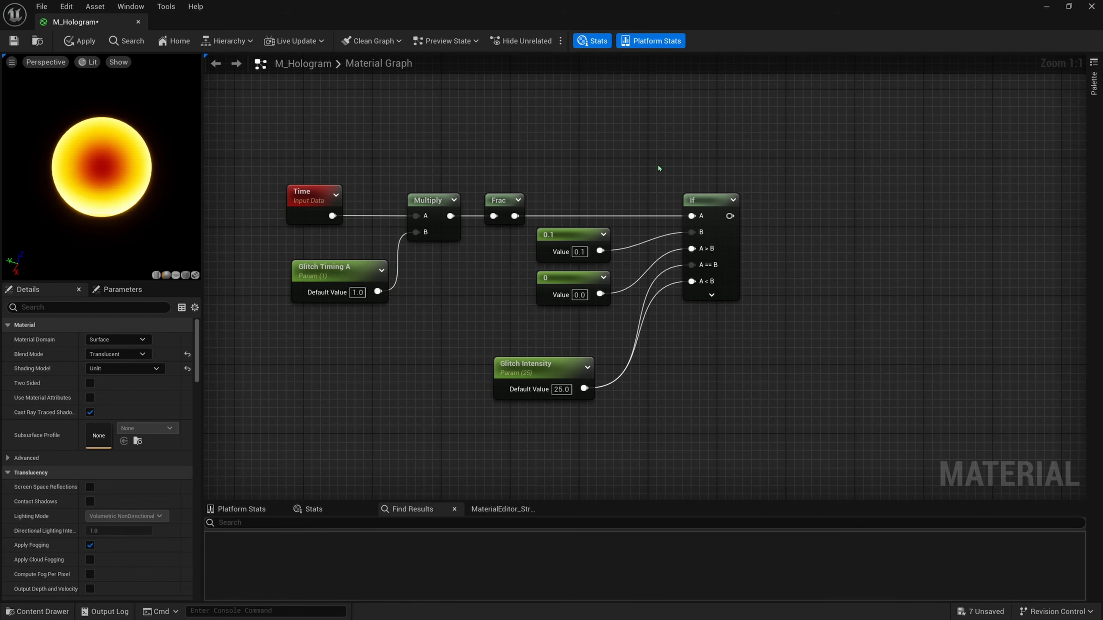
# Move Glitch Timing A up closer to the Time node and Glitch Intensity closer to the constants.
pyautogui.moveTo(658, 167); pyautogui.dragTo(628, 186, button='right')
pyautogui.moveTo(334, 272); pyautogui.dragTo(330, 256)
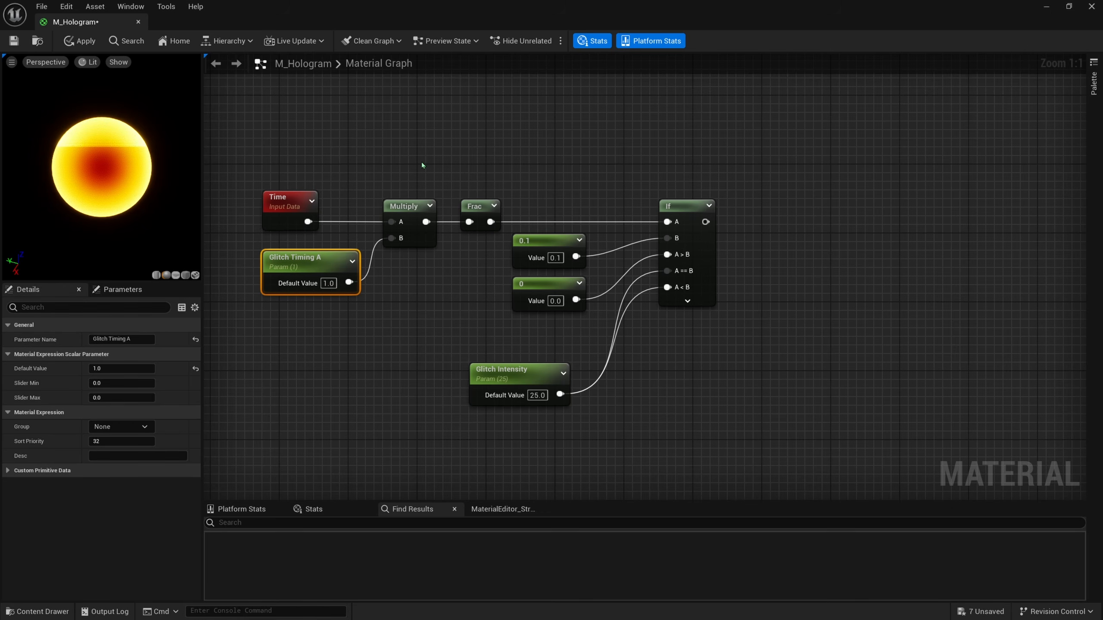
pyautogui.click(461, 266)
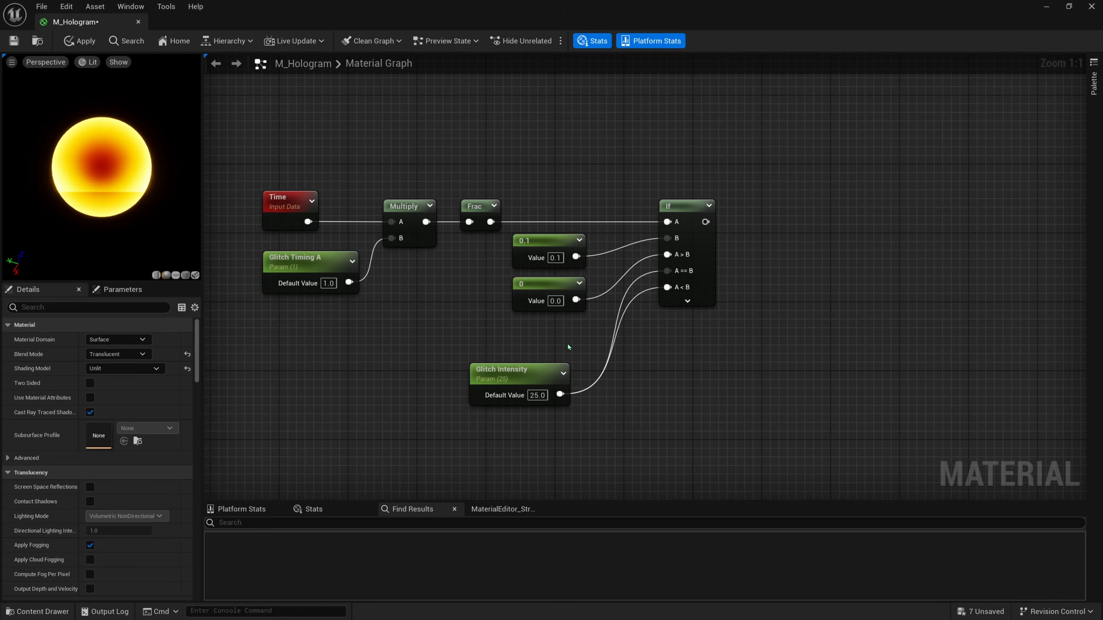
pyautogui.click(515, 387)
pyautogui.moveTo(512, 369); pyautogui.dragTo(510, 354)
pyautogui.press('Escape')
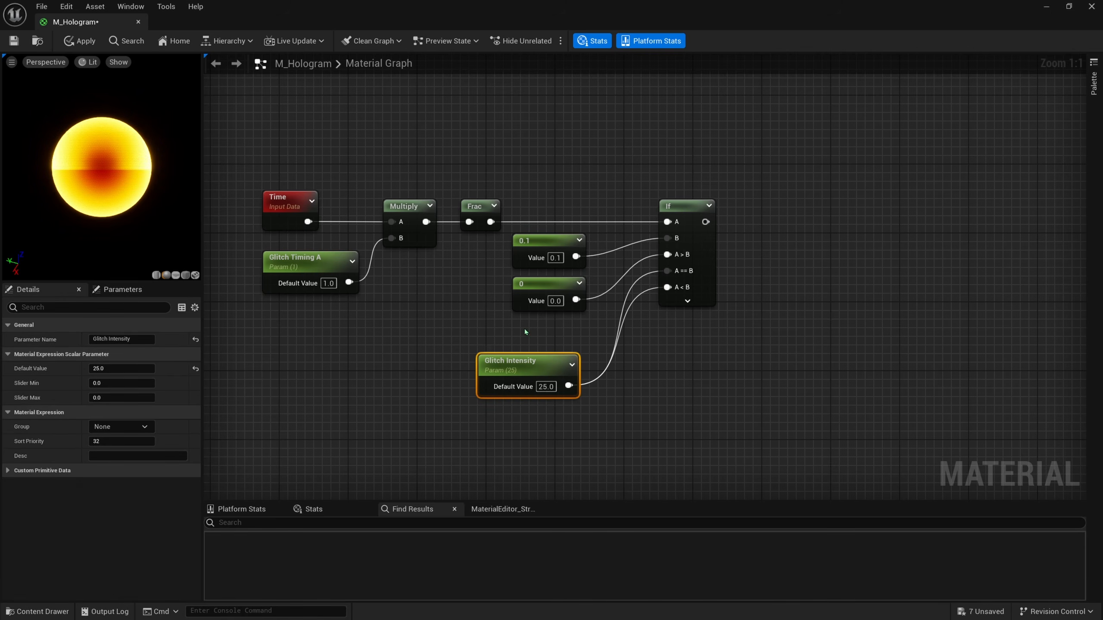
pyautogui.click(436, 380)
# Copy the glitch timing chain from Time to If, without Glitch Intensity, and paste it aligned below the original.
pyautogui.moveTo(490, 371); pyautogui.dragTo(493, 335, button='right')
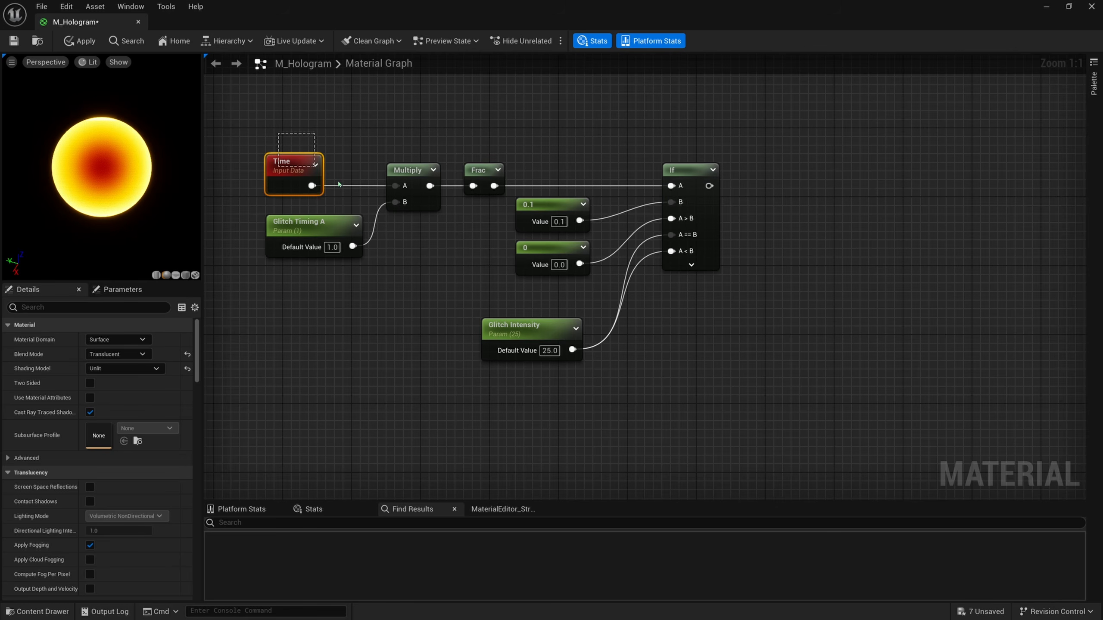
pyautogui.moveTo(338, 185); pyautogui.dragTo(643, 343)
pyautogui.click(348, 296)
pyautogui.click(323, 254)
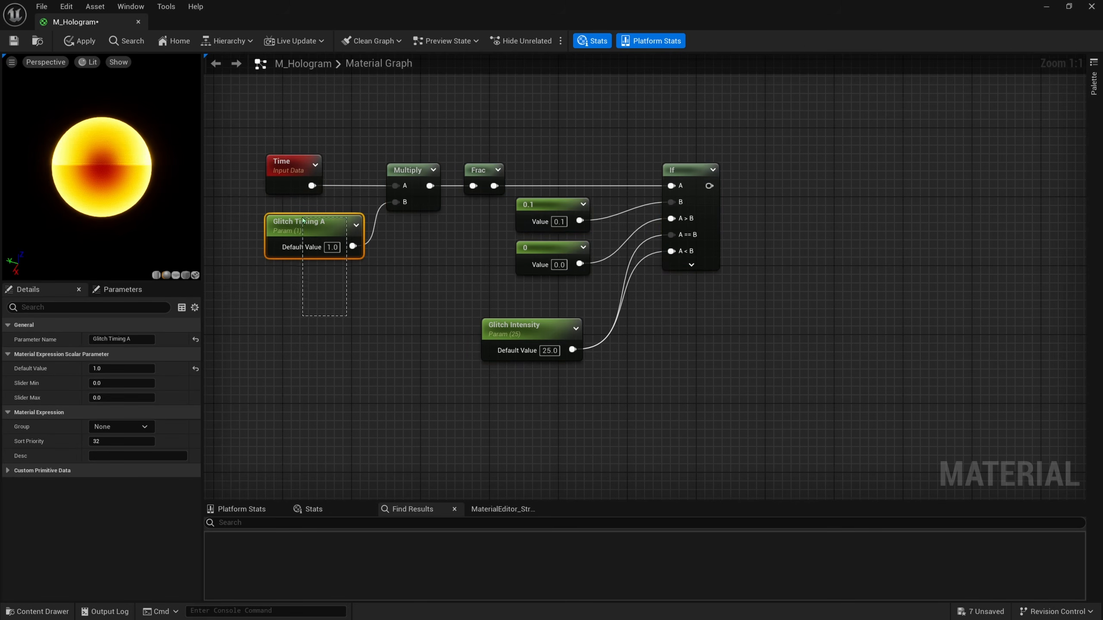
pyautogui.moveTo(266, 140); pyautogui.dragTo(747, 308)
pyautogui.hotkey('ctrl', 'c')
pyautogui.moveTo(561, 448); pyautogui.dragTo(599, 270, button='right')
pyautogui.hotkey('ctrl', 'v')
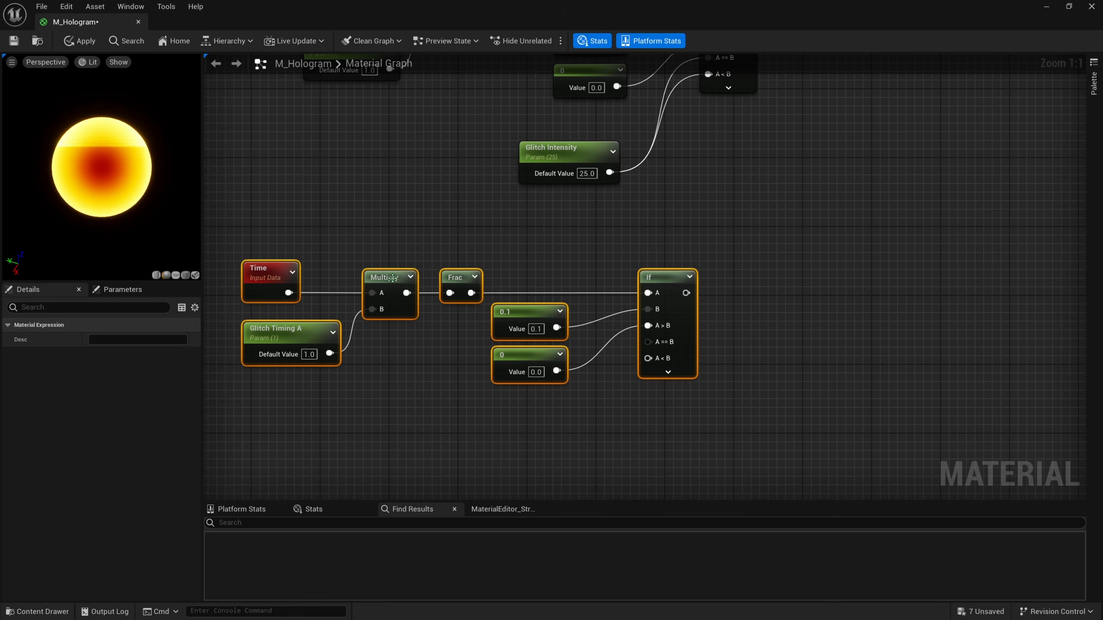
pyautogui.moveTo(392, 278); pyautogui.dragTo(452, 287)
pyautogui.moveTo(448, 247); pyautogui.dragTo(455, 304, button='right')
pyautogui.click(454, 305)
# Rename the copied timing parameter to Glitch Timing B and set its default value to 0.45.
pyautogui.click(367, 420)
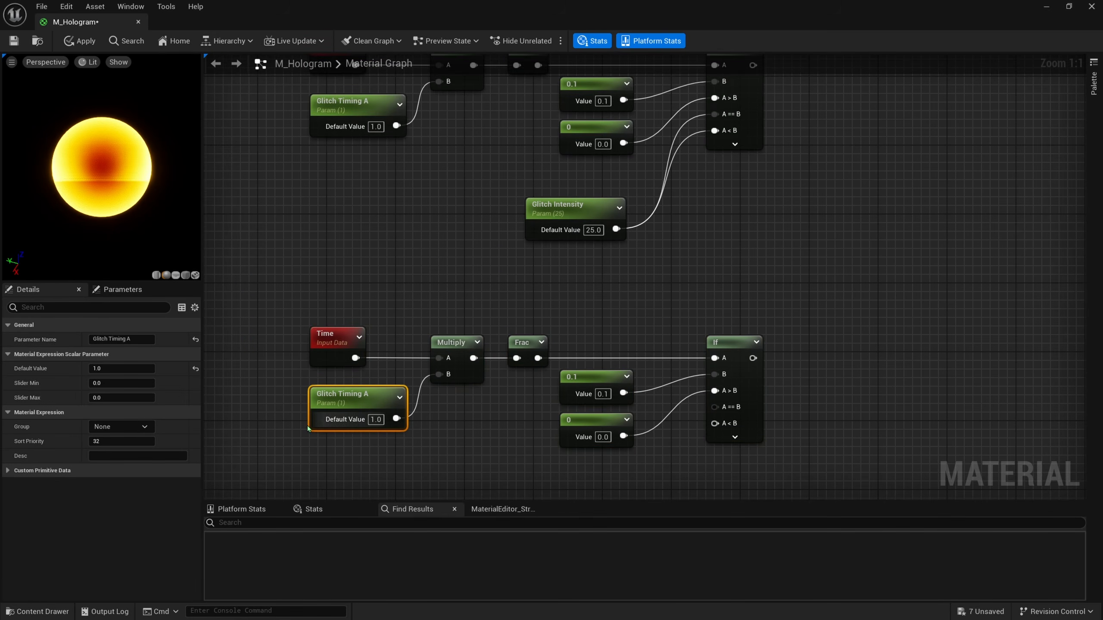
pyautogui.doubleClick(141, 339)
pyautogui.write('B')
pyautogui.press('Return')
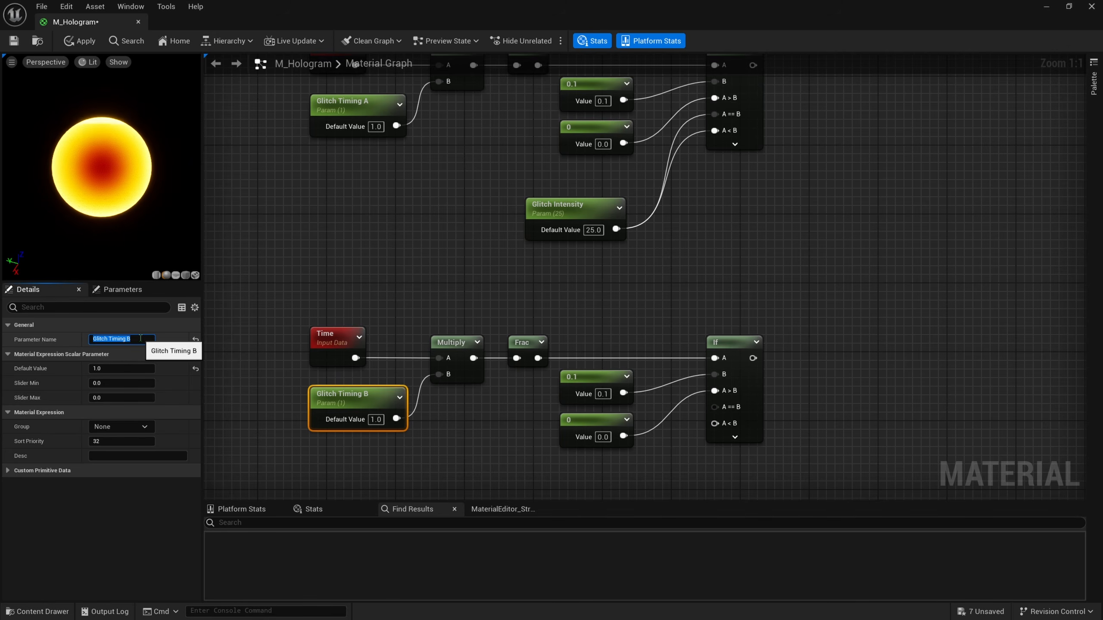
pyautogui.click(376, 419)
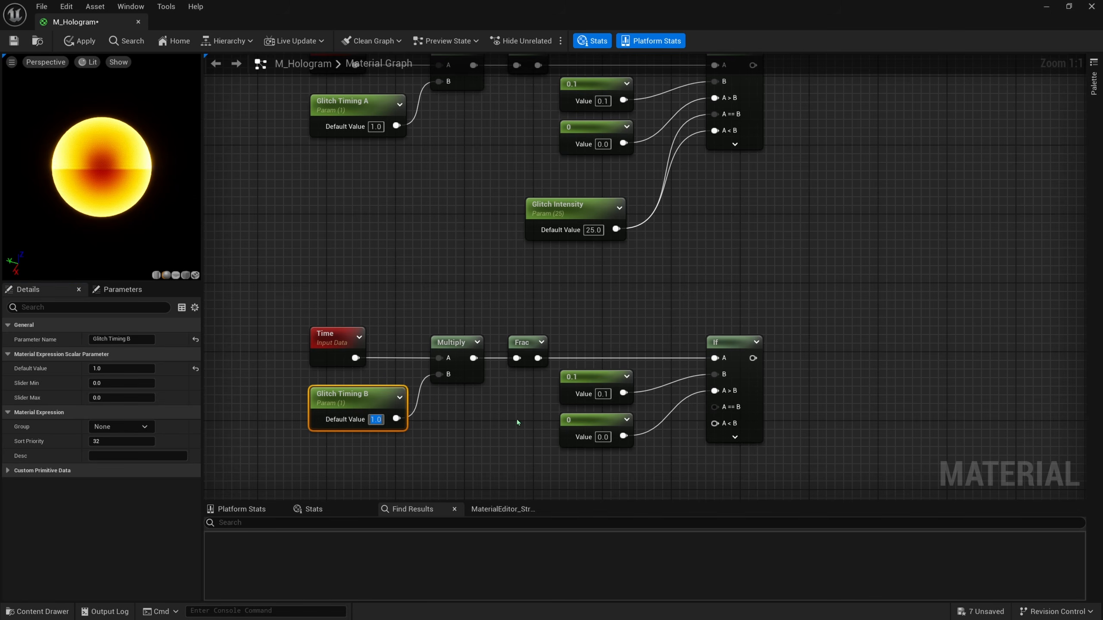
pyautogui.write('0.45')
pyautogui.press('Return')
pyautogui.click(517, 419)
# Connect Glitch Intensity to the lower If node's A == B and A < B inputs.
pyautogui.moveTo(512, 419); pyautogui.dragTo(499, 406, button='right')
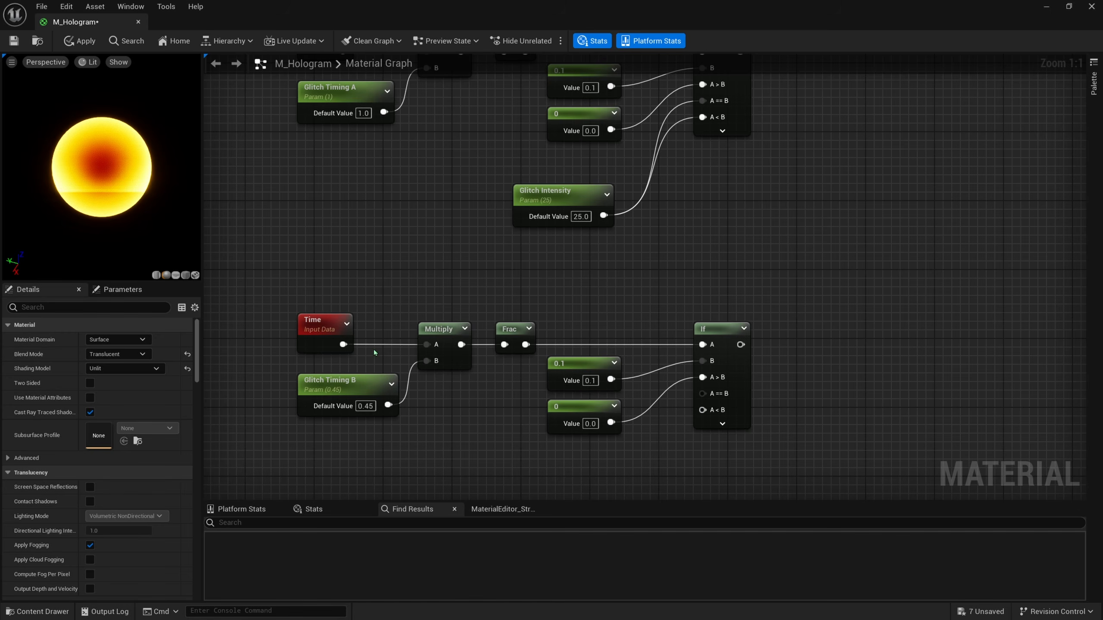
pyautogui.moveTo(374, 349); pyautogui.dragTo(358, 308, button='right')
pyautogui.moveTo(467, 327); pyautogui.dragTo(447, 371, button='right')
pyautogui.moveTo(569, 237); pyautogui.dragTo(529, 240, button='right')
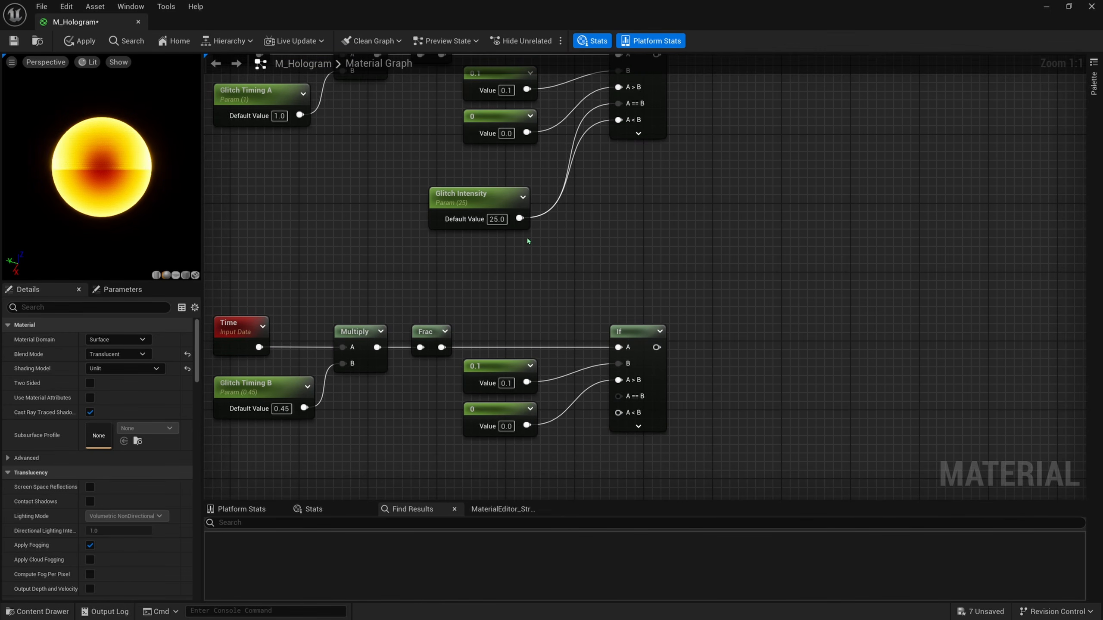
pyautogui.moveTo(520, 218); pyautogui.dragTo(618, 412)
pyautogui.moveTo(661, 310); pyautogui.dragTo(569, 326, button='right')
# Add a Lerp node right of both If nodes, connecting the upper If to A and the lower If to B.
pyautogui.click(754, 280)
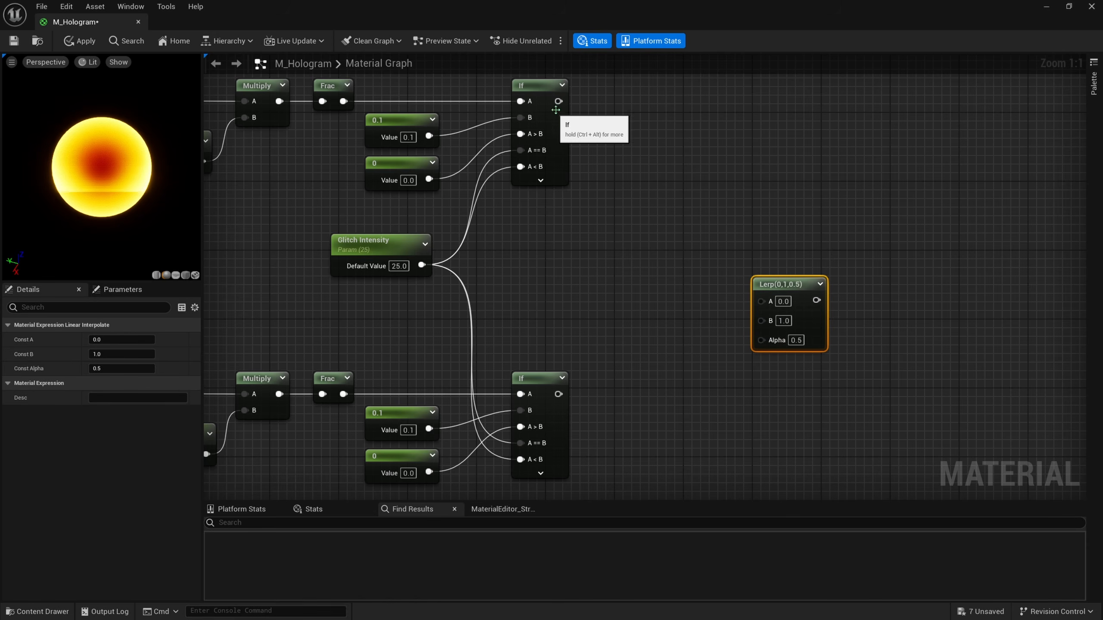
pyautogui.moveTo(558, 101); pyautogui.dragTo(559, 394)
pyautogui.moveTo(585, 369); pyautogui.dragTo(564, 341, button='right')
pyautogui.moveTo(777, 284); pyautogui.dragTo(813, 326)
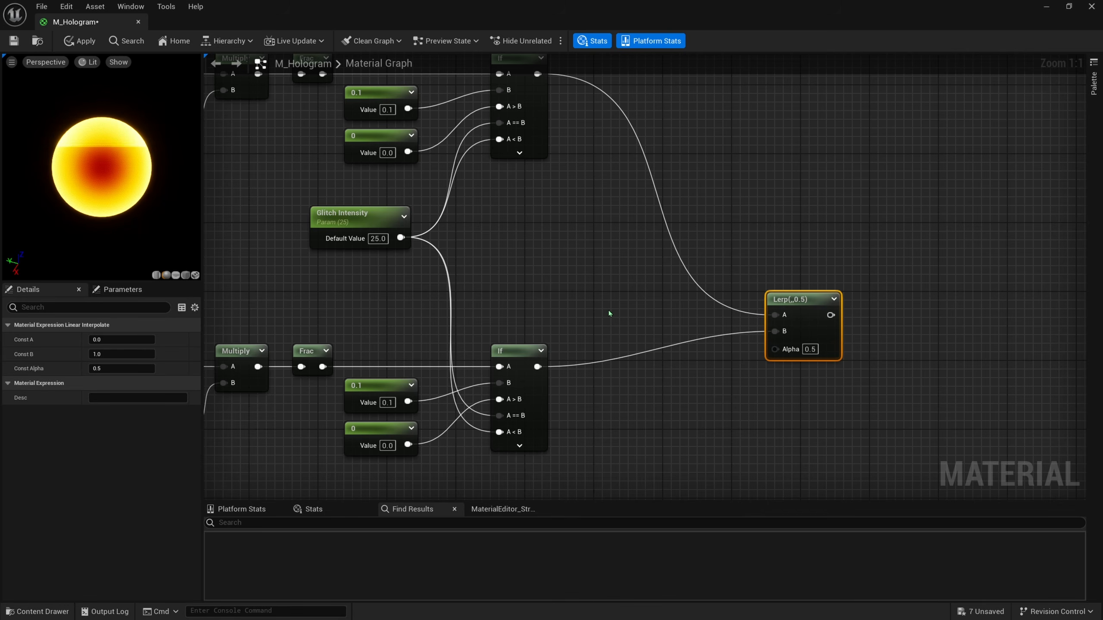
# Shift Glitch Intensity slightly and move the Lerp node so its B input lines up with the lower If output.
pyautogui.moveTo(471, 246); pyautogui.dragTo(535, 272, button='right')
pyautogui.moveTo(412, 250); pyautogui.dragTo(424, 266)
pyautogui.moveTo(666, 330); pyautogui.dragTo(606, 279, button='right')
pyautogui.moveTo(809, 304); pyautogui.dragTo(843, 338)
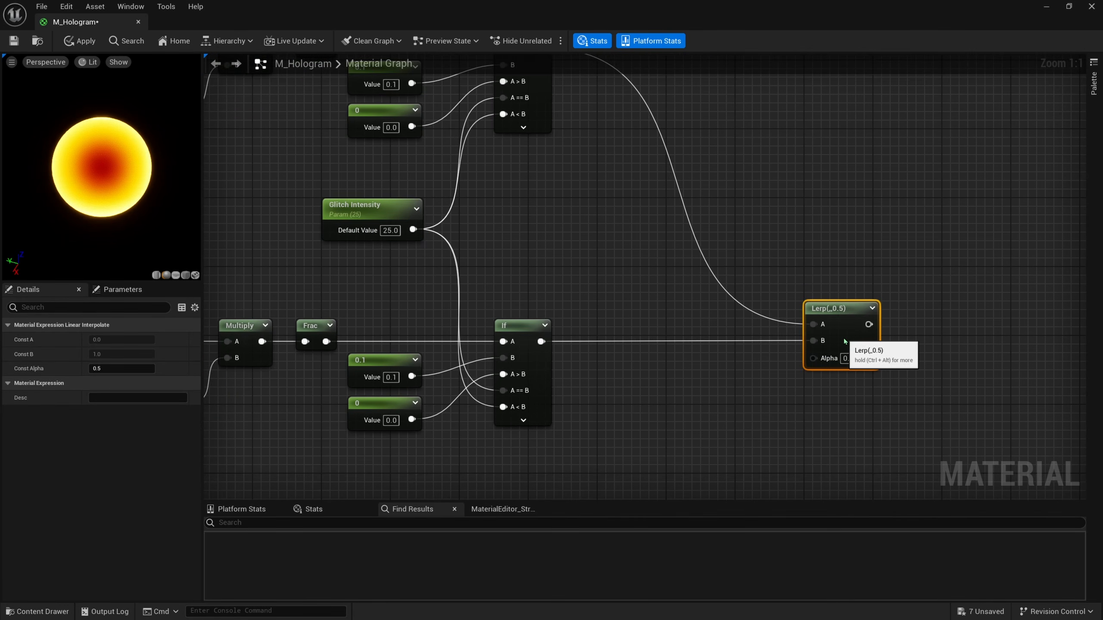
# Add a Time node below the Lerp node and connect it to the A input of a new Multiply node.
pyautogui.moveTo(704, 399); pyautogui.dragTo(588, 315, button='right')
pyautogui.rightClick(589, 321)
pyautogui.write('t')
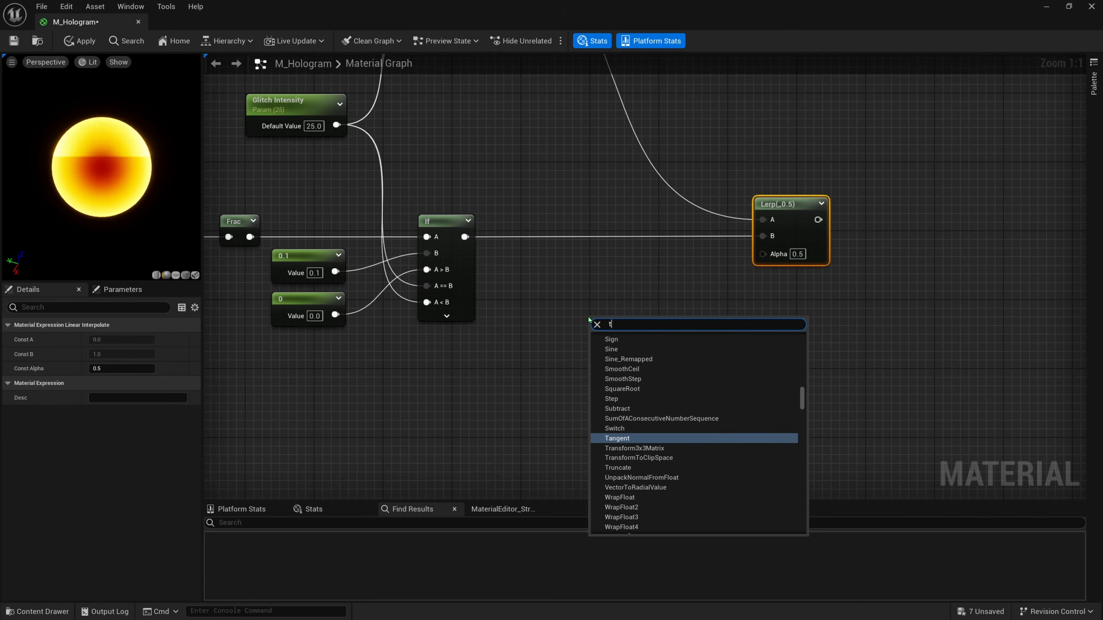
pyautogui.write('ime')
pyautogui.press('Return')
pyautogui.moveTo(683, 369); pyautogui.dragTo(604, 326)
pyautogui.moveTo(604, 326); pyautogui.dragTo(665, 295)
pyautogui.press('m')
pyautogui.click(681, 305)
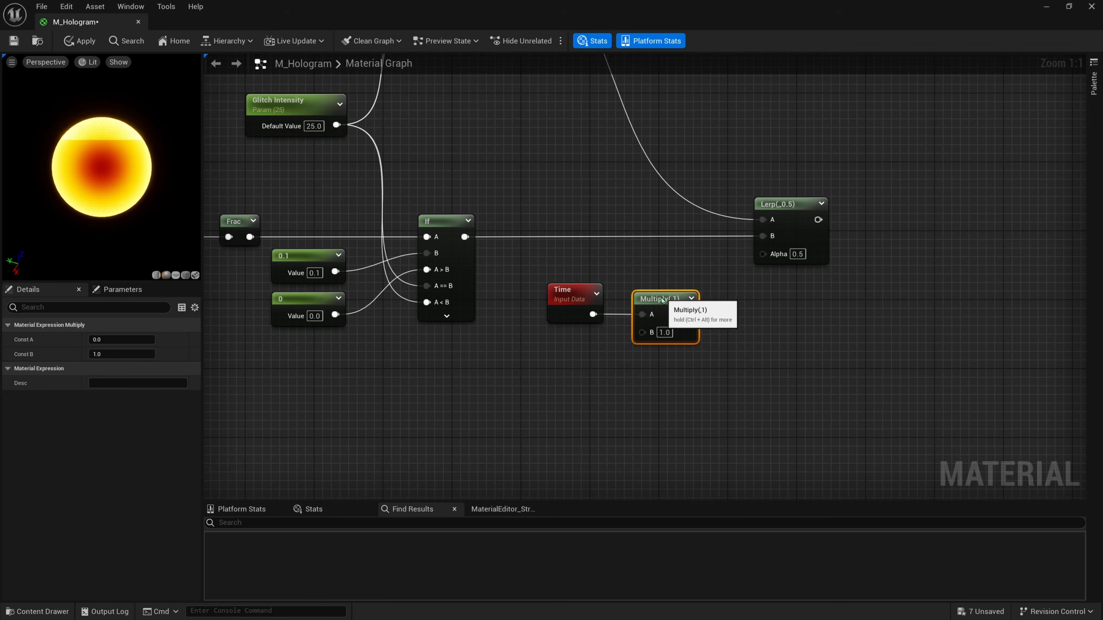
# Copy the Frac node from the lower timing chain and connect the copy after the new Multiply node.
pyautogui.moveTo(523, 268); pyautogui.dragTo(468, 275, button='right')
pyautogui.click(300, 247)
pyautogui.hotkey('ctrl', 'c')
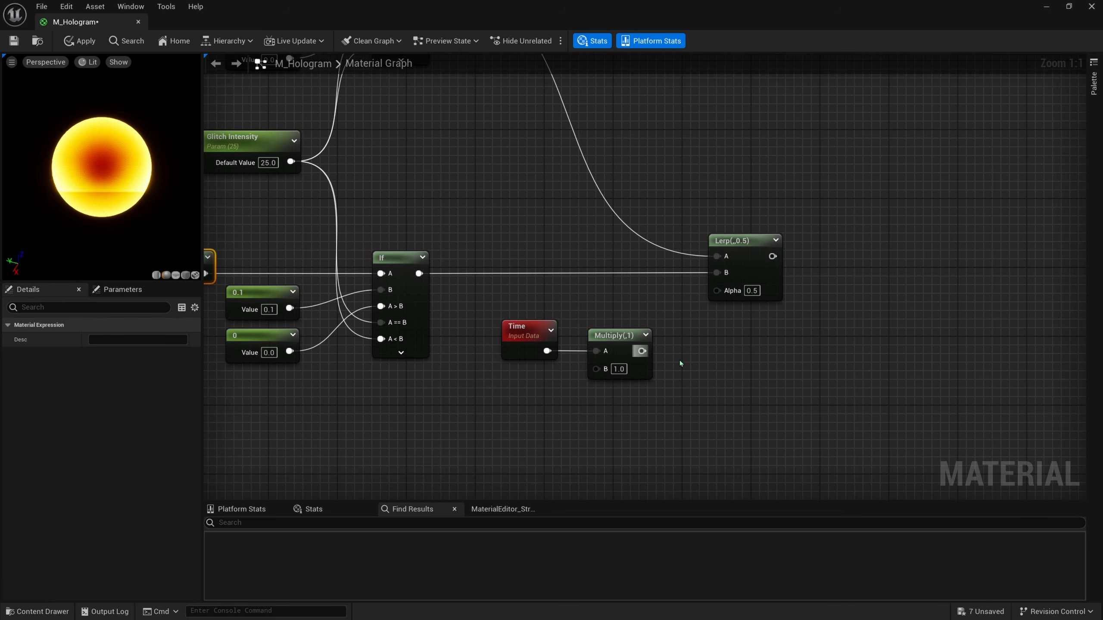
pyautogui.hotkey('ctrl', 'v')
pyautogui.moveTo(701, 363); pyautogui.dragTo(689, 337)
pyautogui.moveTo(632, 393); pyautogui.dragTo(678, 366, button='right')
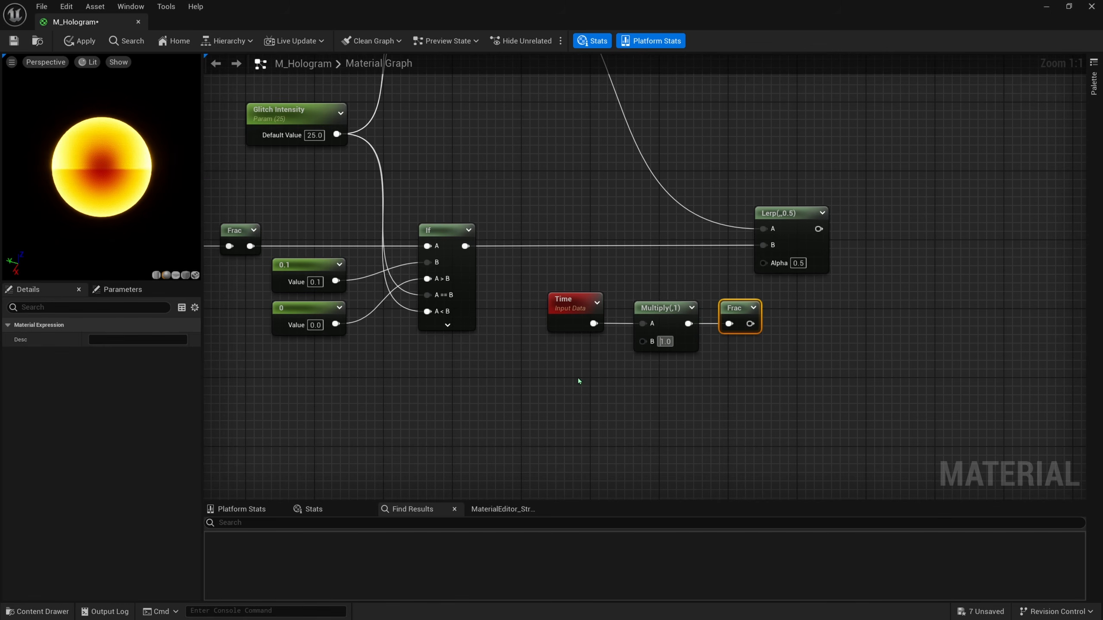
# Add a scalar parameter named Glitch Time Switch and place it just below the new Time node.
pyautogui.click(535, 389)
pyautogui.click(544, 389)
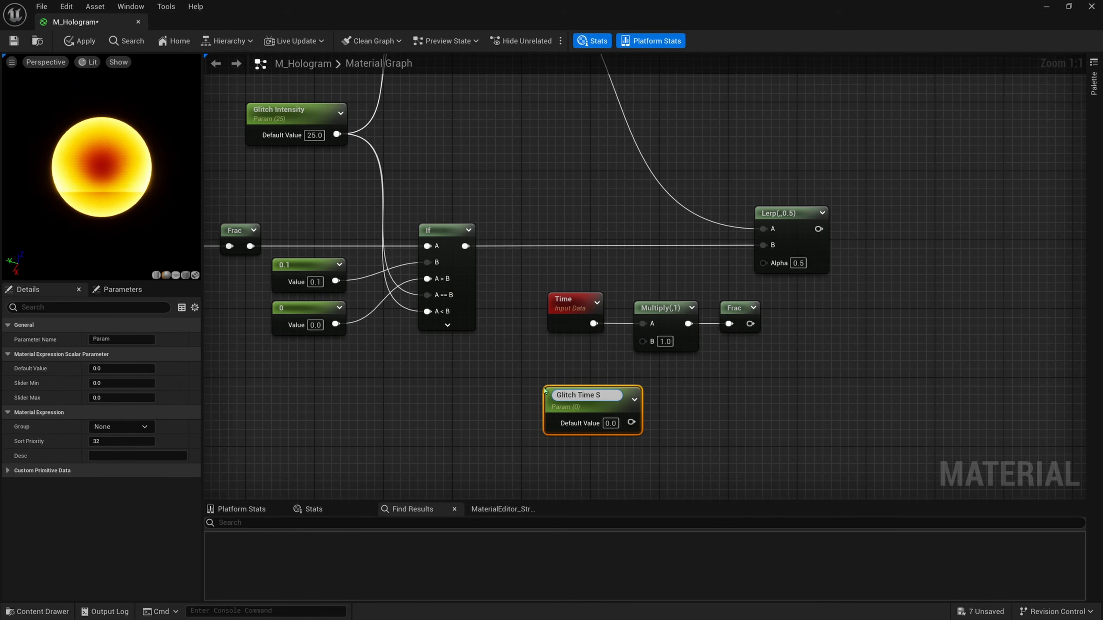
pyautogui.write('Glitch Time Switch')
pyautogui.press('Return')
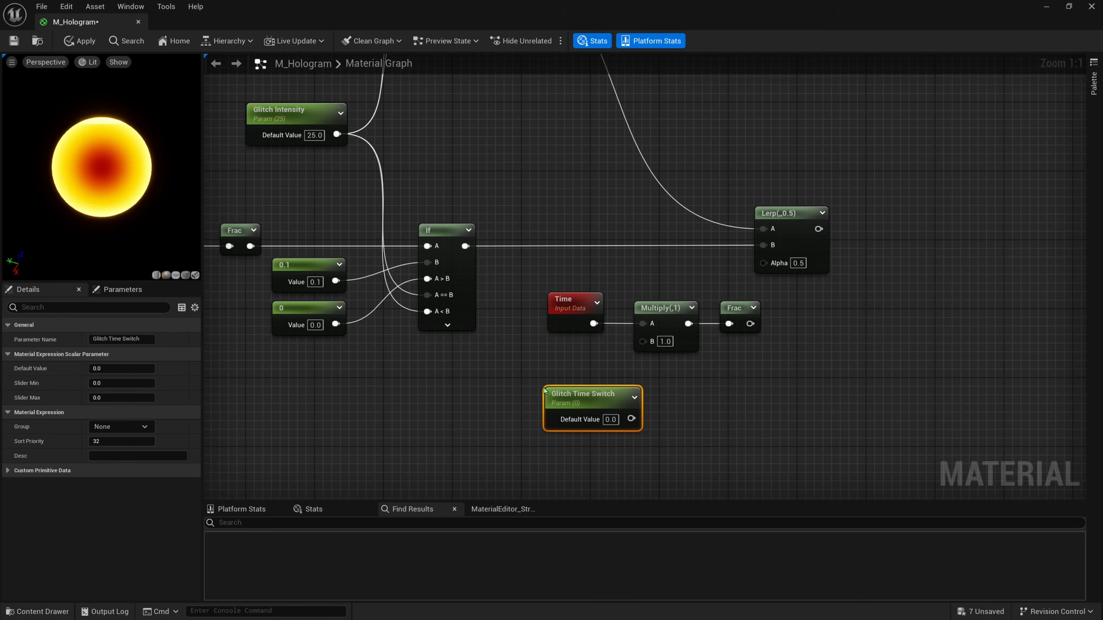
pyautogui.moveTo(545, 391); pyautogui.dragTo(497, 356)
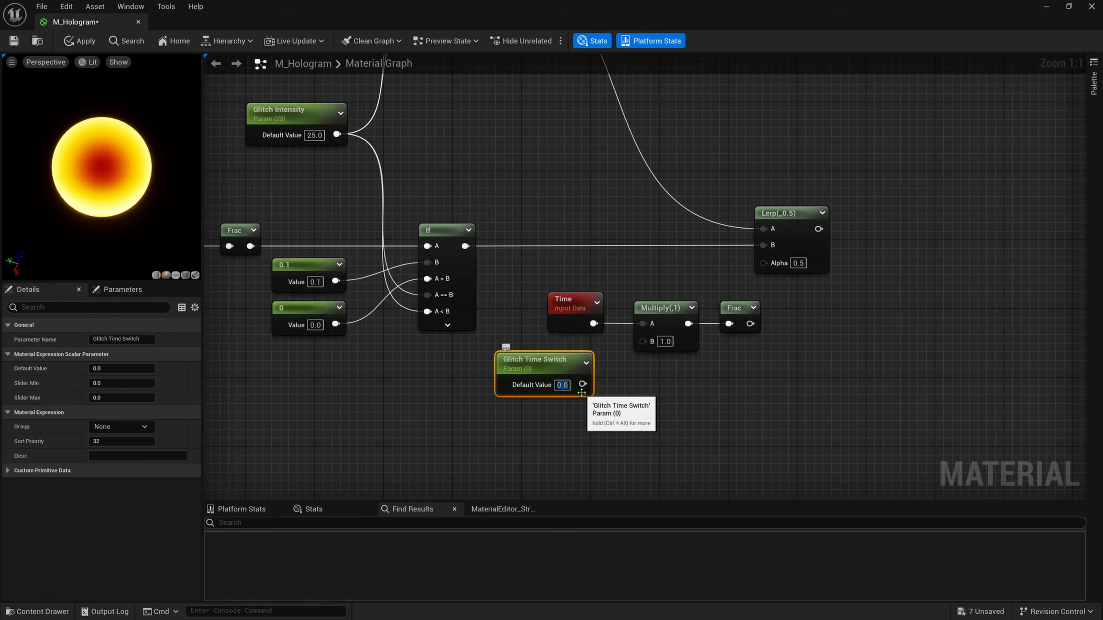
# Set Glitch Time Switch's default value to 0.525 and connect it to the new Multiply node's B input.
pyautogui.click(562, 385)
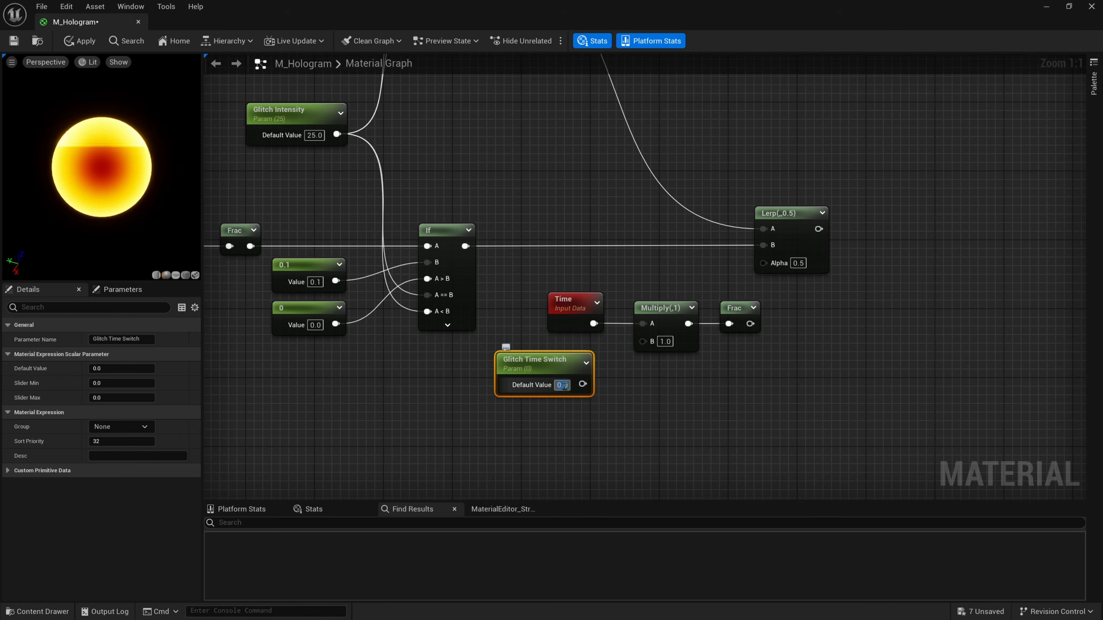
pyautogui.write('0.525')
pyautogui.press('Return')
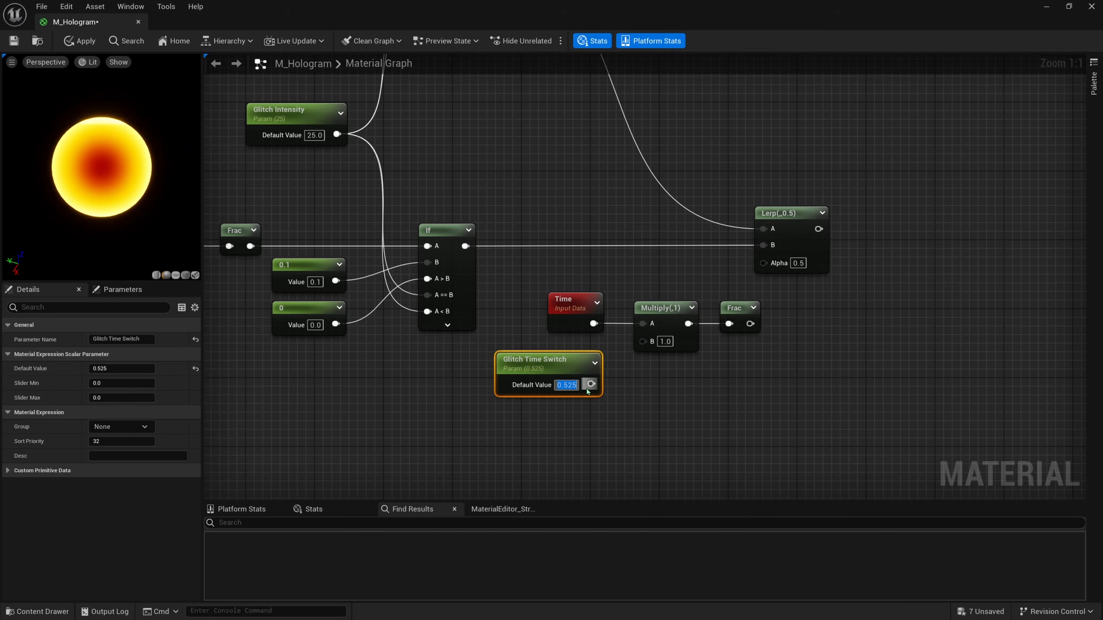
pyautogui.moveTo(591, 384); pyautogui.dragTo(643, 341)
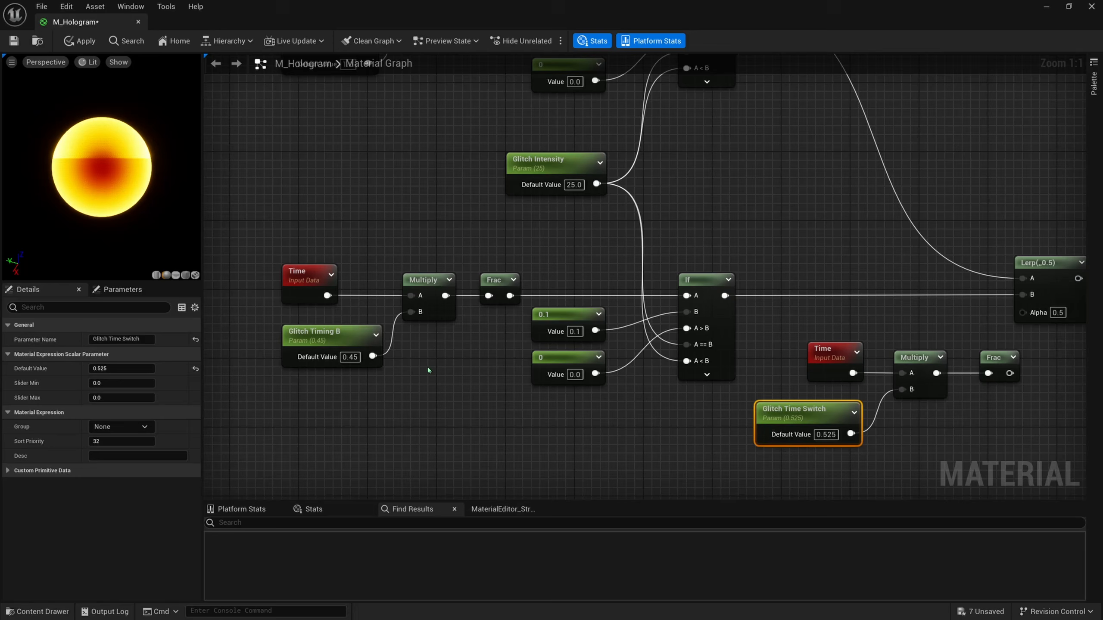
pyautogui.click(356, 335)
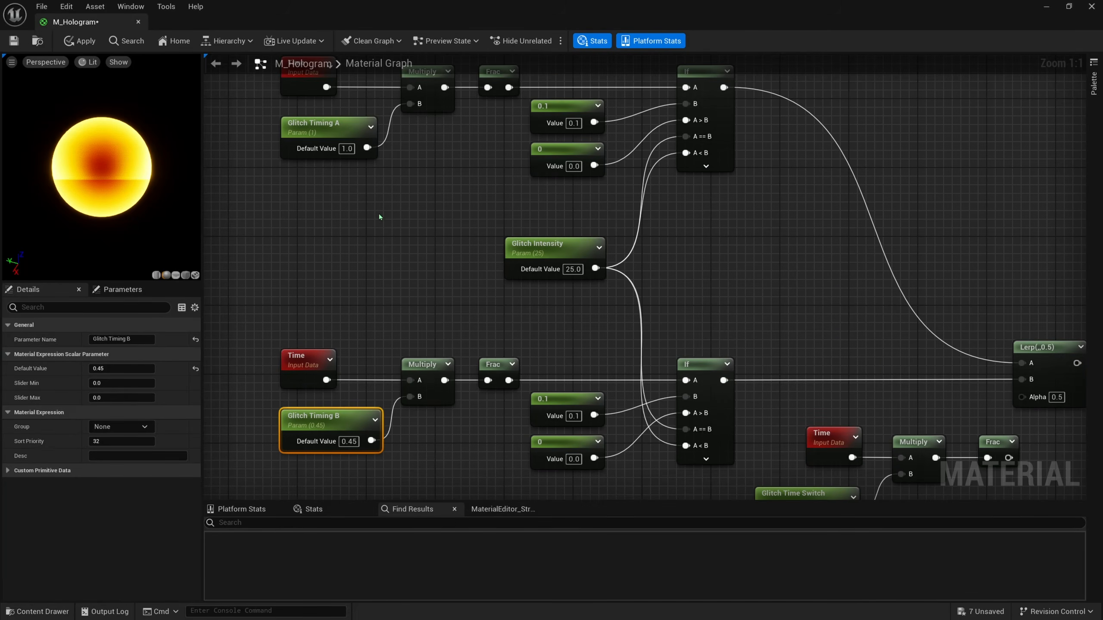
pyautogui.moveTo(382, 217); pyautogui.dragTo(342, 149)
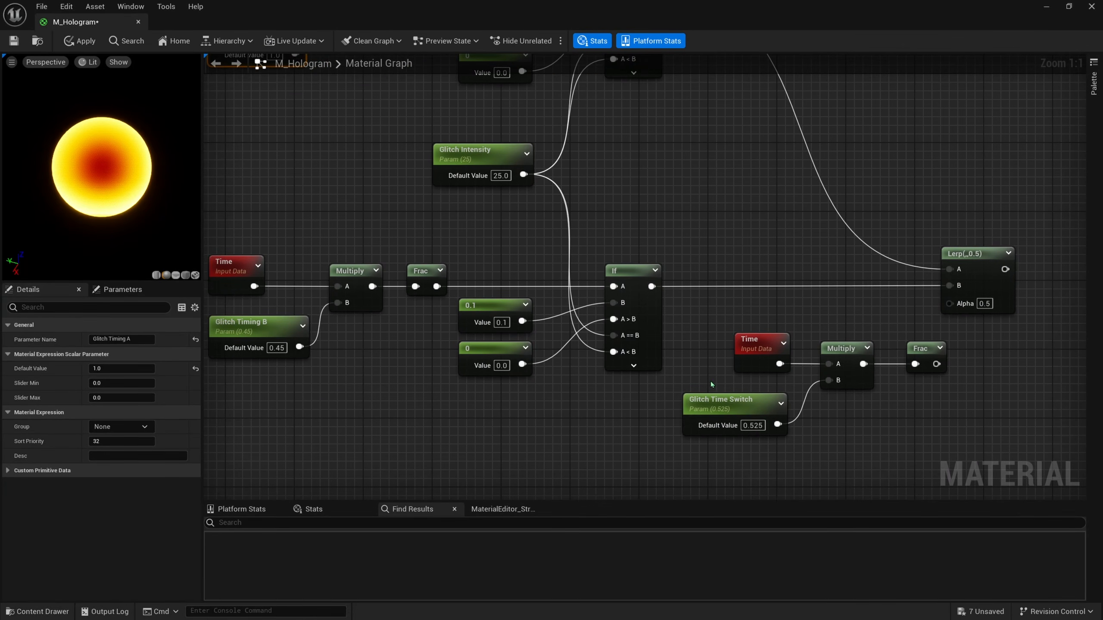
pyautogui.moveTo(712, 443); pyautogui.dragTo(702, 359)
# Connect the new Frac node's output to the Lerp node's Alpha and shift the Frac node slightly.
pyautogui.moveTo(778, 436); pyautogui.dragTo(641, 418, button='right')
pyautogui.moveTo(713, 369); pyautogui.dragTo(712, 416, button='right')
pyautogui.moveTo(746, 377); pyautogui.dragTo(760, 316)
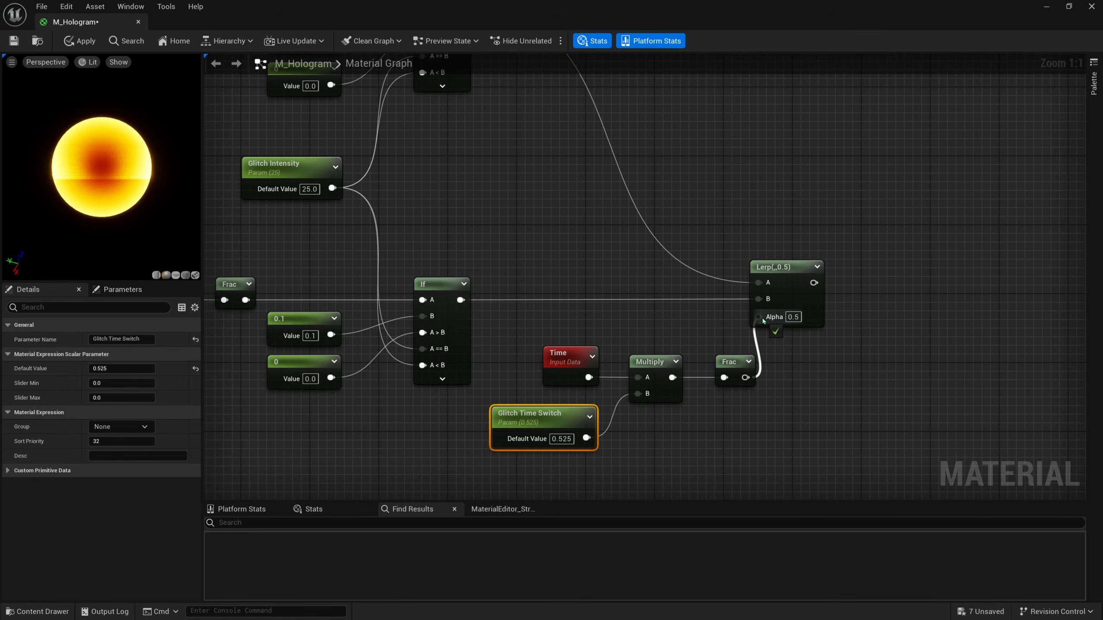
pyautogui.moveTo(729, 372); pyautogui.dragTo(720, 373)
pyautogui.moveTo(675, 413); pyautogui.dragTo(731, 392, button='right')
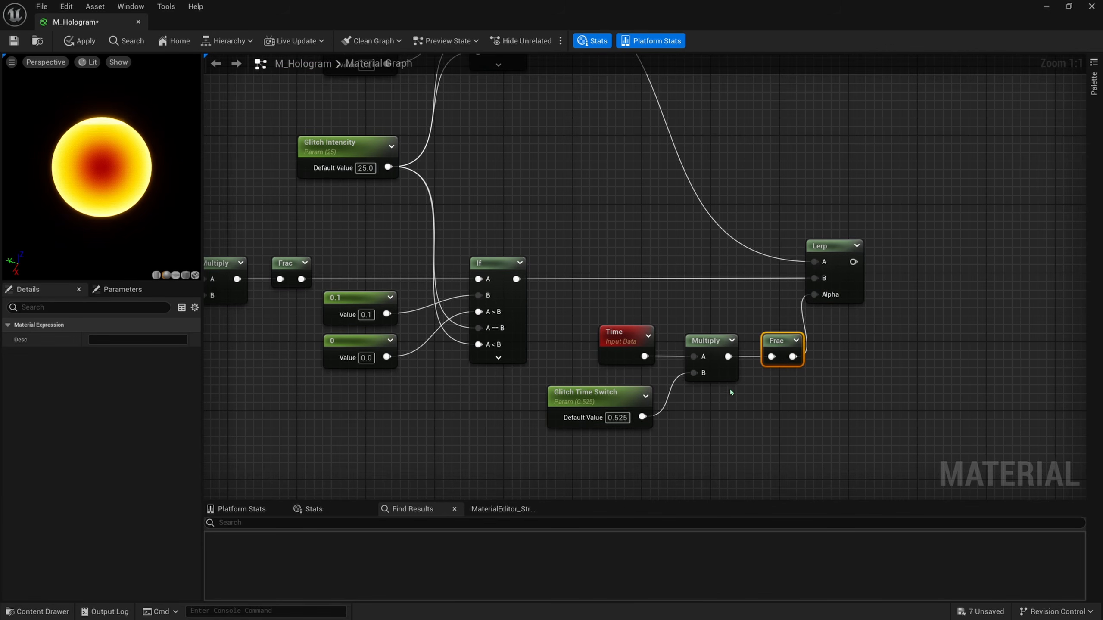
# Review both glitch timing chains, the shared Glitch Intensity parameter and the time switch that drives the Lerp node.
pyautogui.moveTo(683, 320); pyautogui.dragTo(665, 282, button='right')
pyautogui.moveTo(545, 274); pyautogui.dragTo(756, 406)
pyautogui.moveTo(615, 427); pyautogui.dragTo(569, 367)
pyautogui.moveTo(547, 284); pyautogui.dragTo(725, 396, button='right')
pyautogui.scroll(-1, 723, 397)
pyautogui.moveTo(680, 448); pyautogui.dragTo(327, 351)
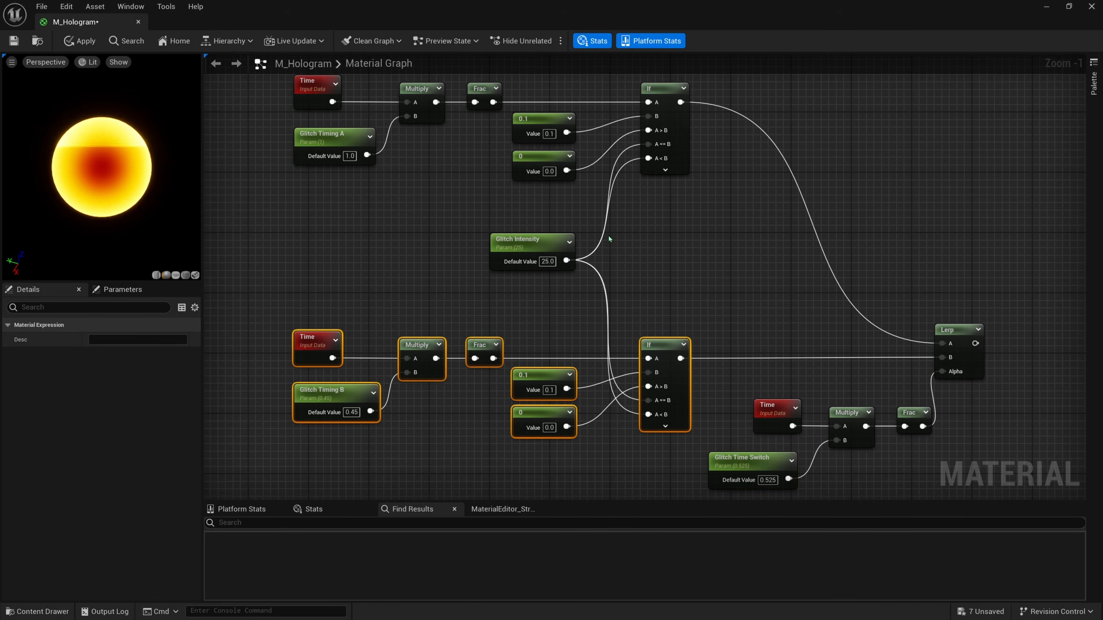
pyautogui.moveTo(699, 197); pyautogui.dragTo(332, 86)
pyautogui.click(713, 239)
pyautogui.moveTo(612, 247); pyautogui.dragTo(593, 255, button='right')
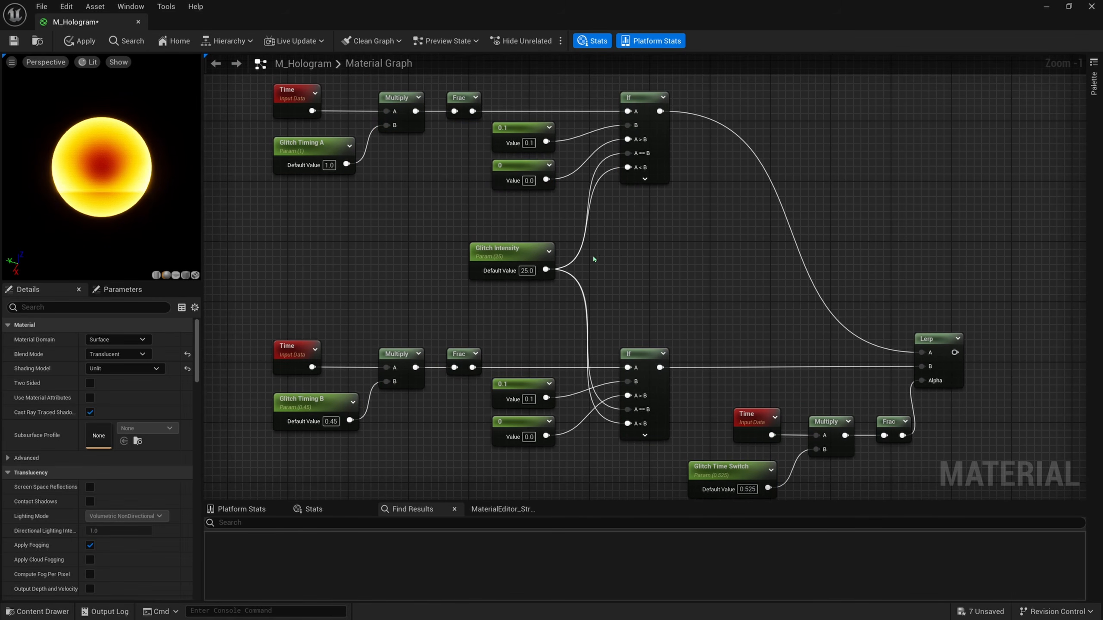
pyautogui.click(495, 278)
pyautogui.scroll(1, 526, 307)
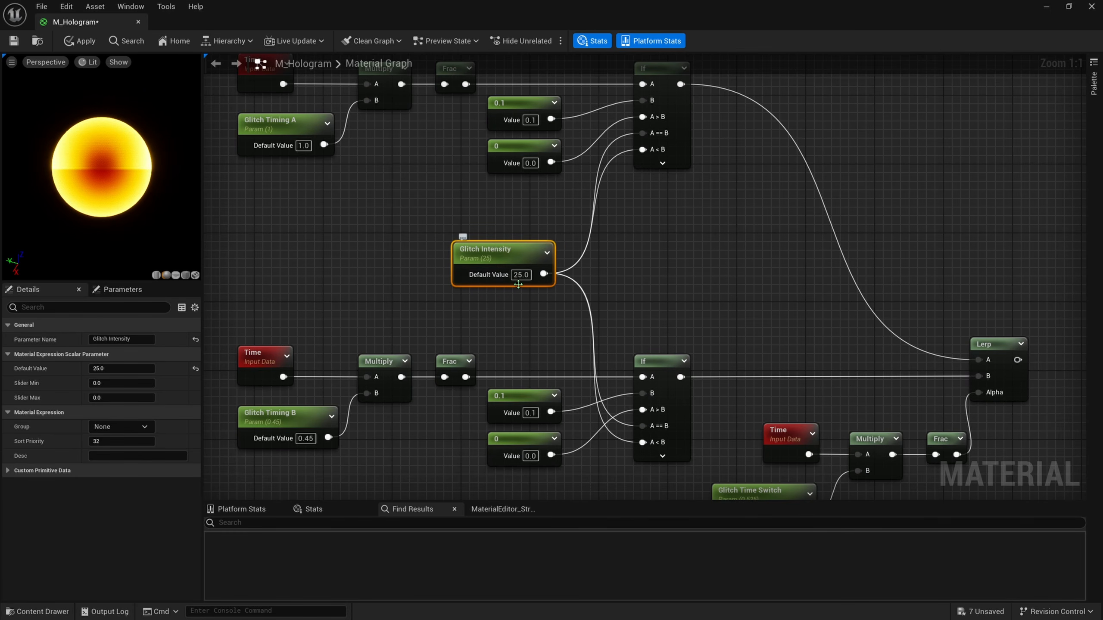
pyautogui.moveTo(462, 315); pyautogui.dragTo(511, 312)
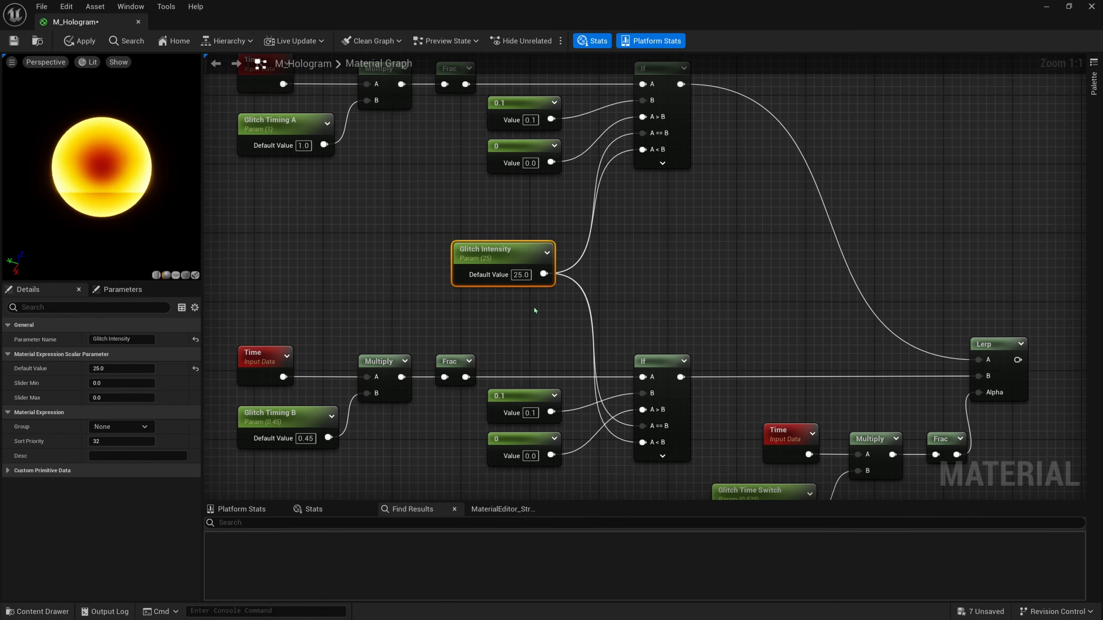
pyautogui.moveTo(628, 289); pyautogui.dragTo(497, 287, button='right')
pyautogui.scroll(-1, 497, 287)
pyautogui.moveTo(577, 274); pyautogui.dragTo(499, 332, button='right')
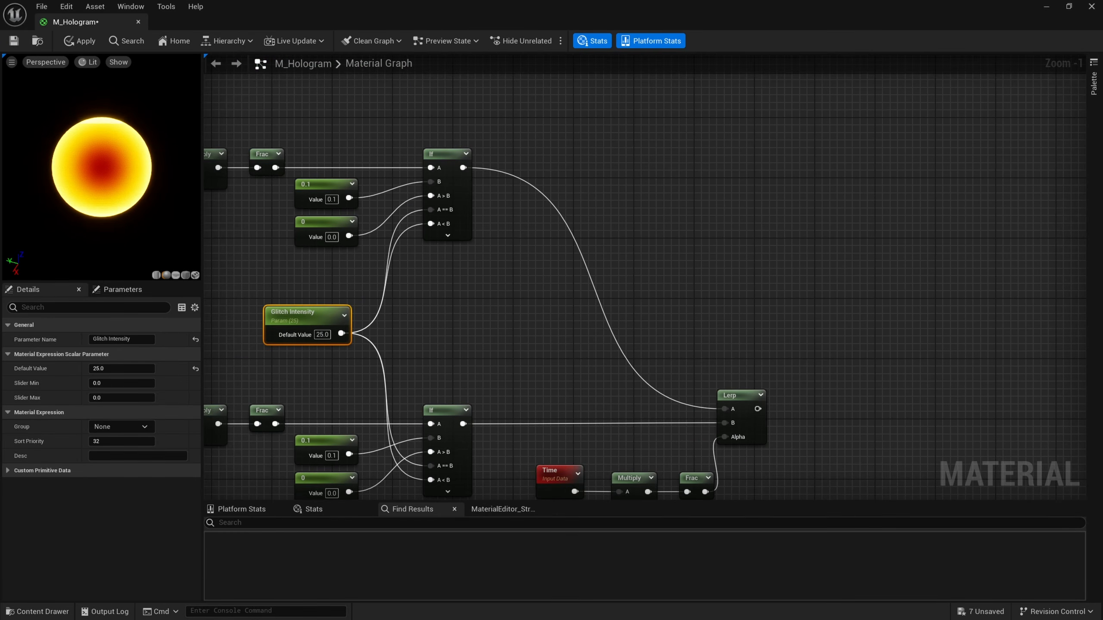
# Assign Glitch Timing A, Glitch Timing B, Glitch Intensity and Glitch Time Switch to the Glitch parameter group.
pyautogui.moveTo(823, 291); pyautogui.dragTo(963, 491, button='right')
pyautogui.scroll(-2, 866, 480)
pyautogui.moveTo(866, 479); pyautogui.dragTo(728, 279, button='right')
pyautogui.moveTo(662, 308); pyautogui.dragTo(741, 272, button='right')
pyautogui.moveTo(417, 229); pyautogui.dragTo(306, 174)
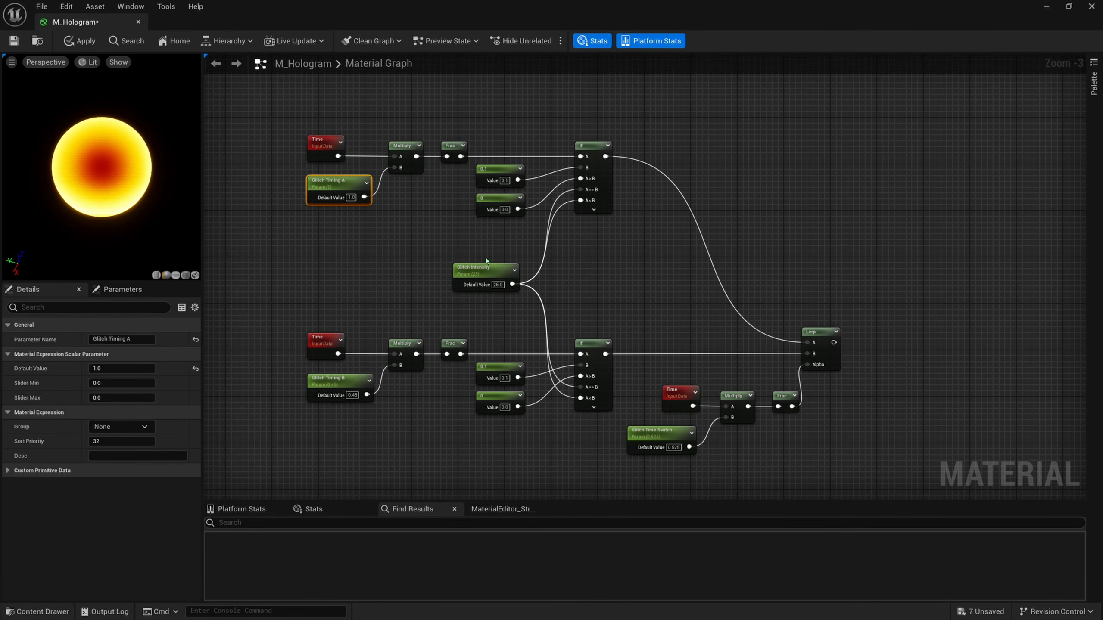
pyautogui.keyDown('shift'); pyautogui.moveTo(626, 478); pyautogui.dragTo(720, 424); pyautogui.keyUp('shift')
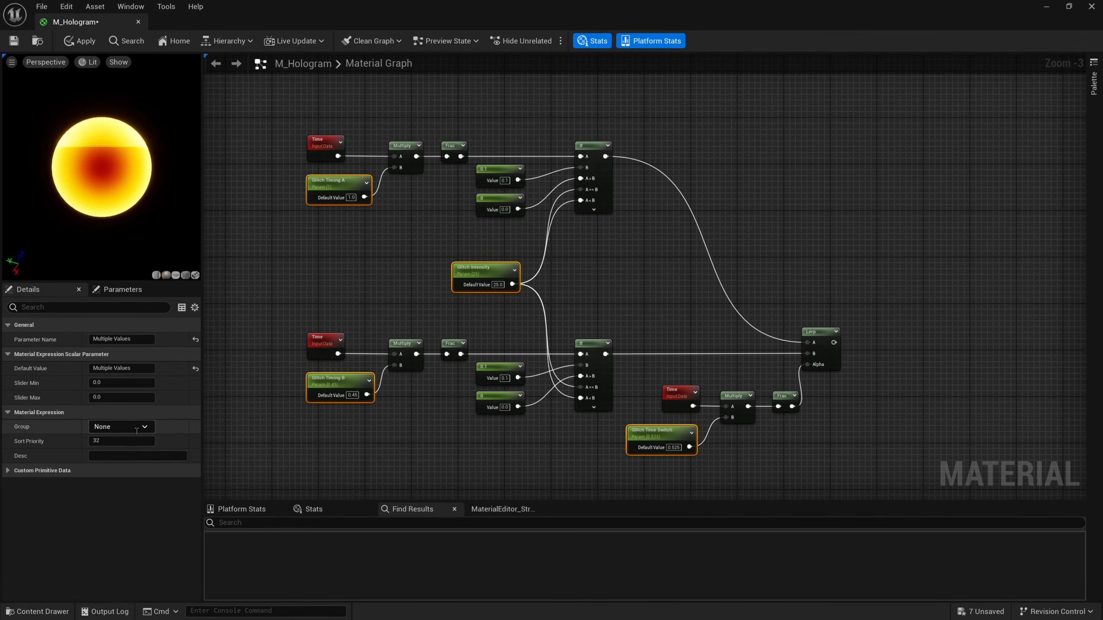
pyautogui.click(145, 427)
pyautogui.click(111, 444)
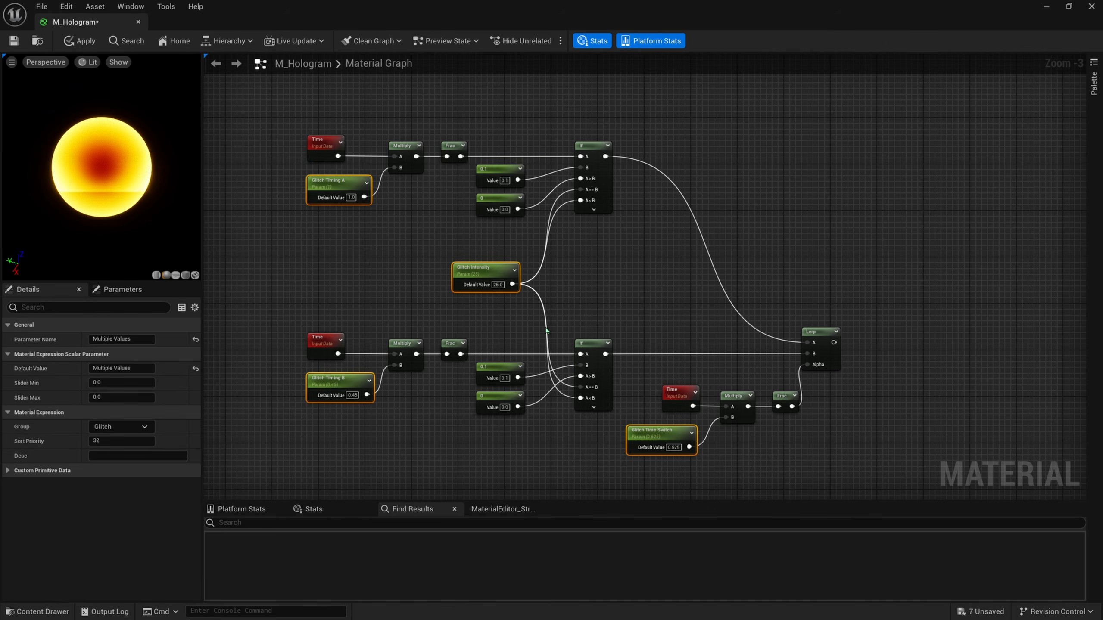
# Wrap all the timing nodes in a comment box titled Glitch Timing and place it directly below the direction comment box.
pyautogui.moveTo(862, 123); pyautogui.dragTo(305, 456)
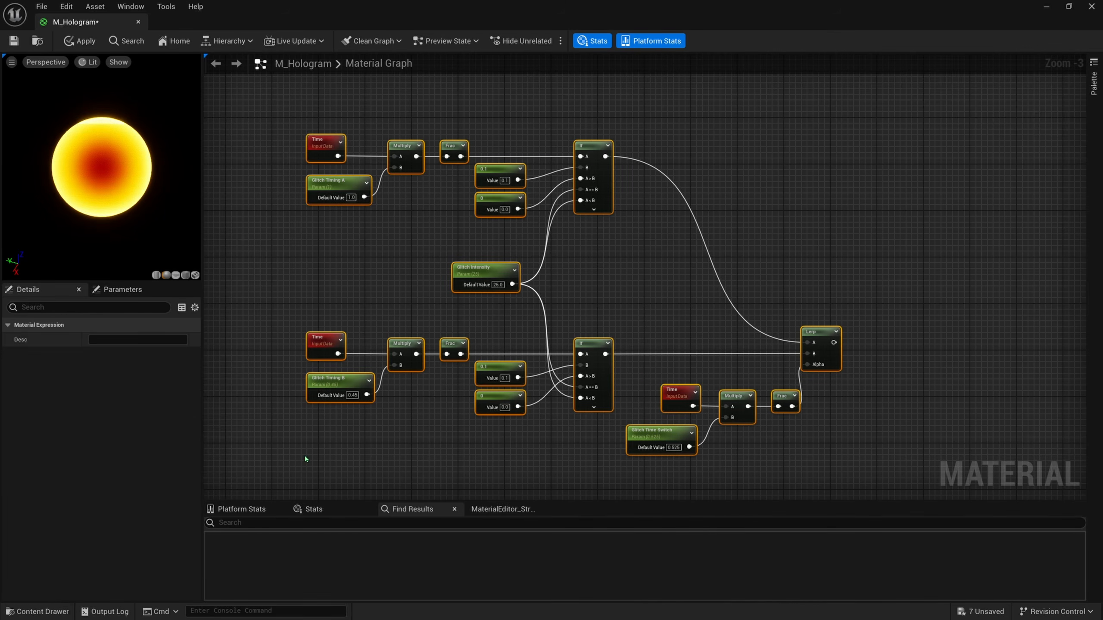
pyautogui.press('c')
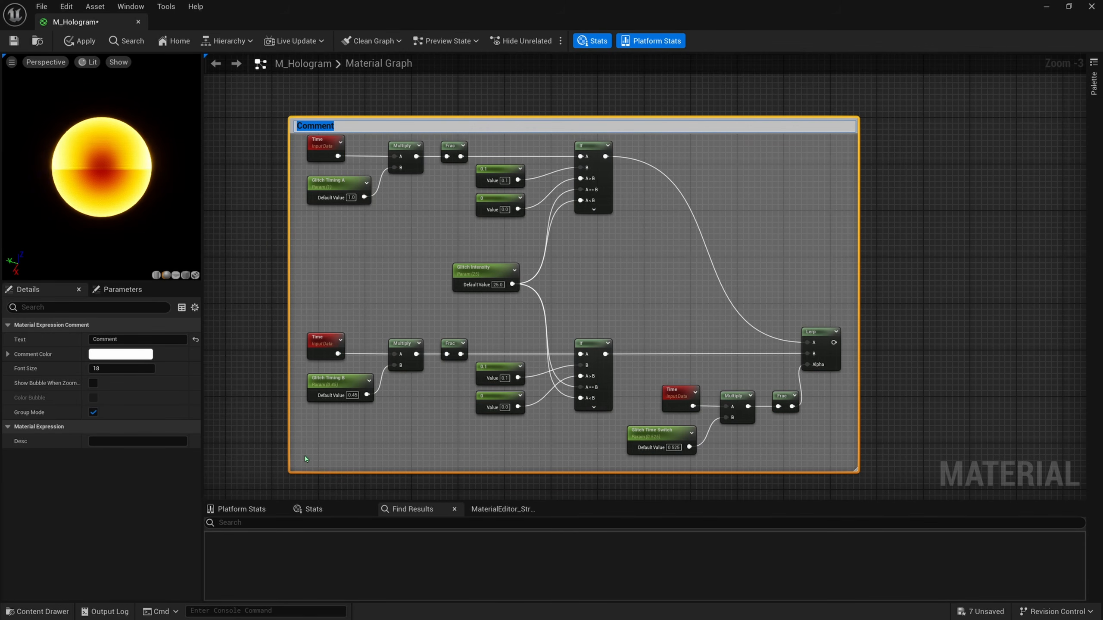
pyautogui.write('Glitch T')
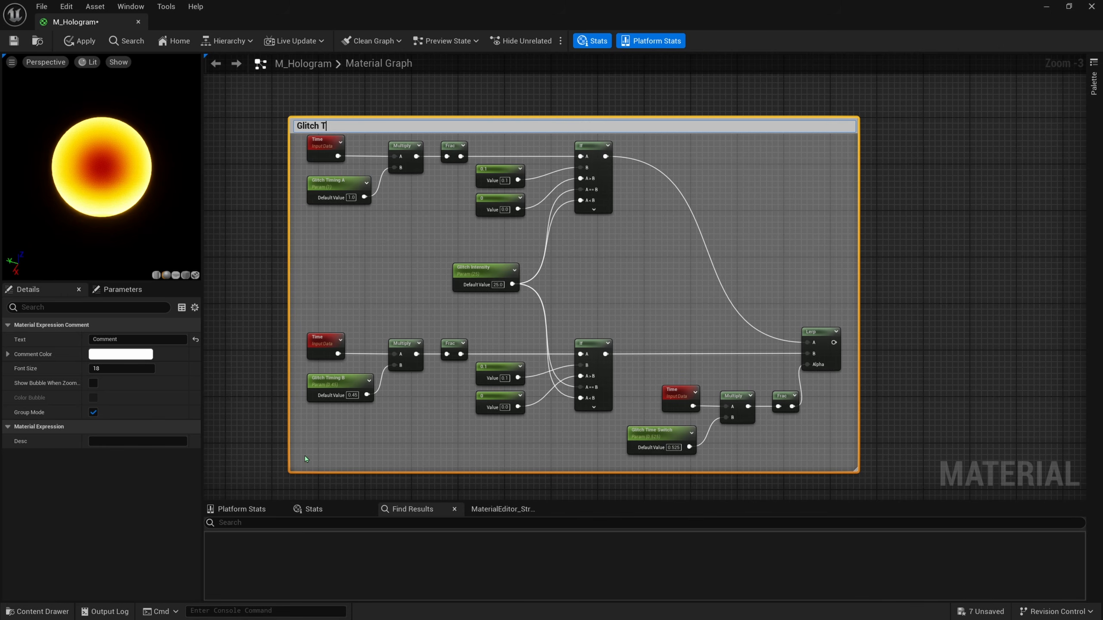
pyautogui.write('iming')
pyautogui.press('Return')
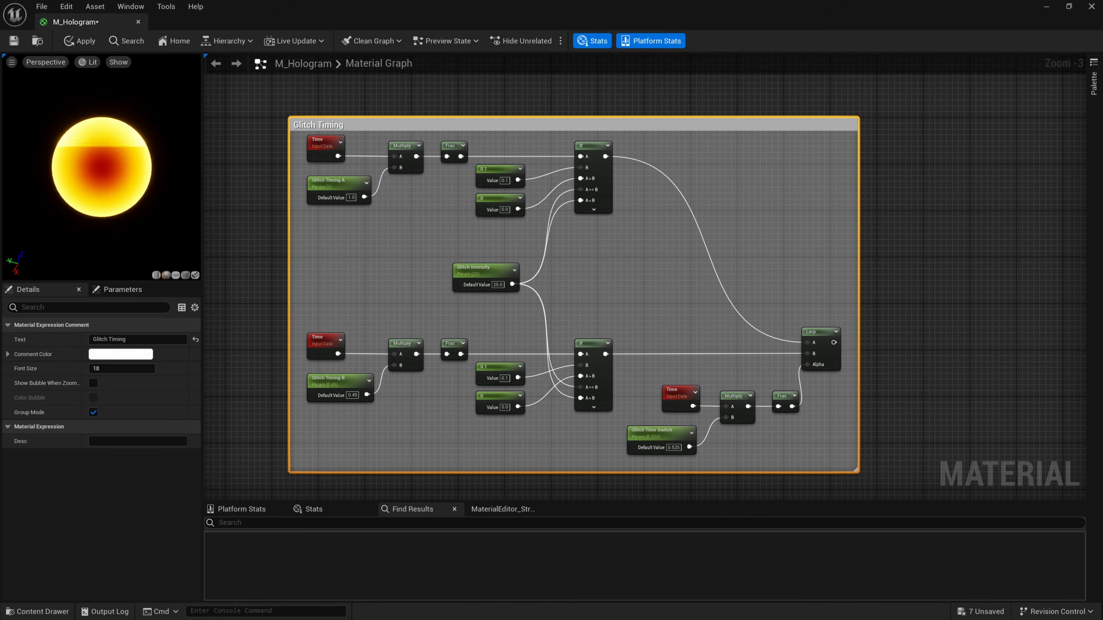
pyautogui.moveTo(734, 175); pyautogui.dragTo(719, 310, button='right')
pyautogui.moveTo(692, 232); pyautogui.dragTo(691, 185)
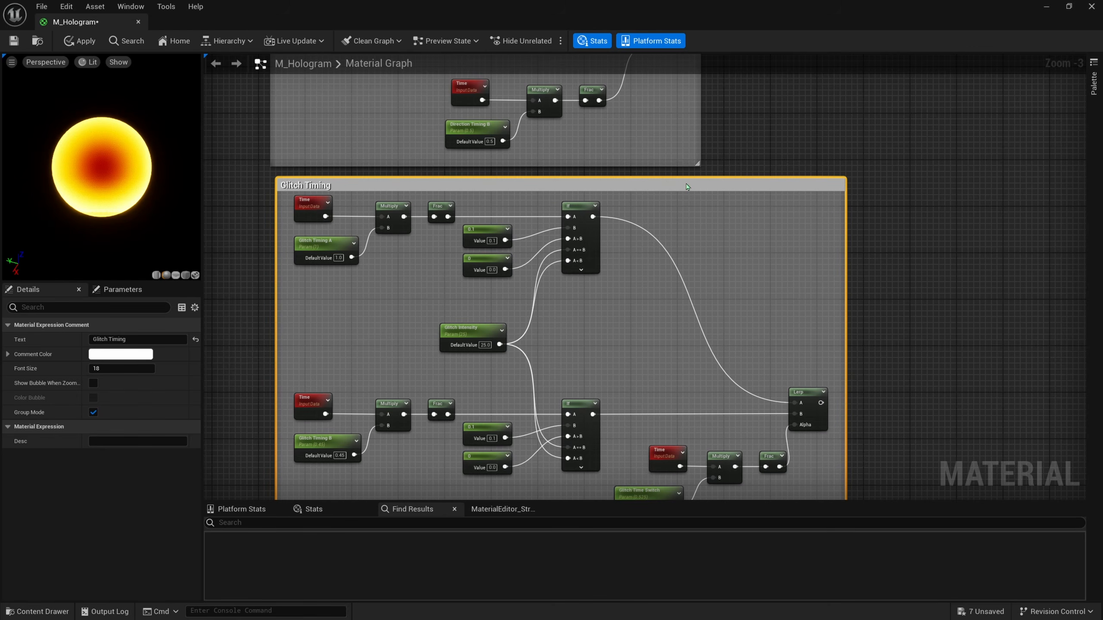
# Add a Multiply node in the empty area beside the glitch comment boxes and duplicate it further right.
pyautogui.moveTo(712, 317); pyautogui.dragTo(655, 312, button='right')
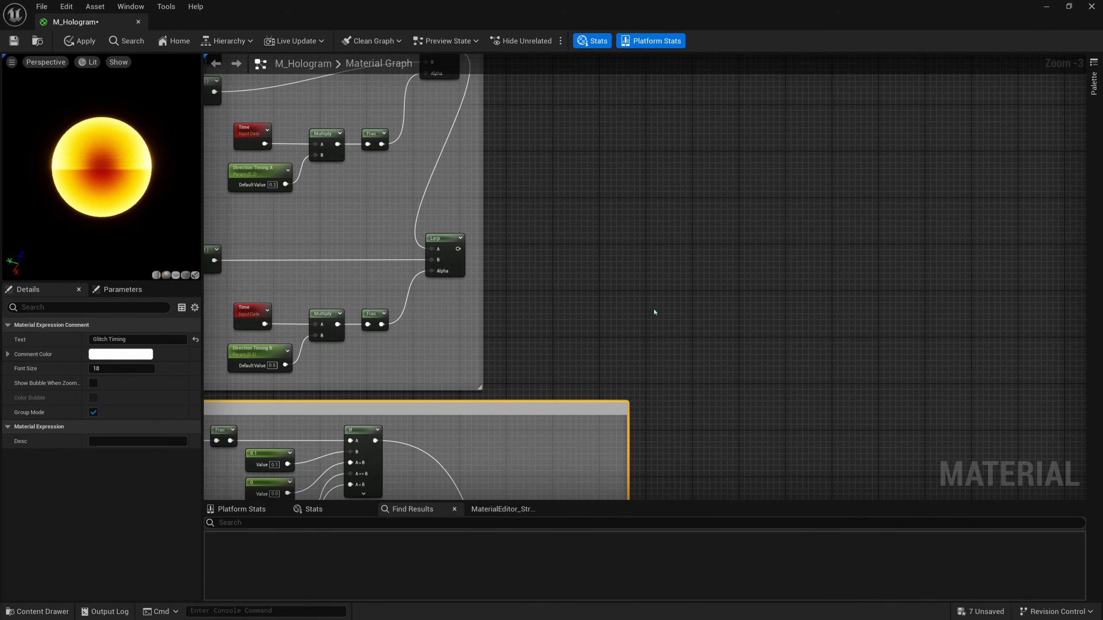
pyautogui.click(689, 281)
pyautogui.moveTo(698, 361); pyautogui.dragTo(647, 253, button='right')
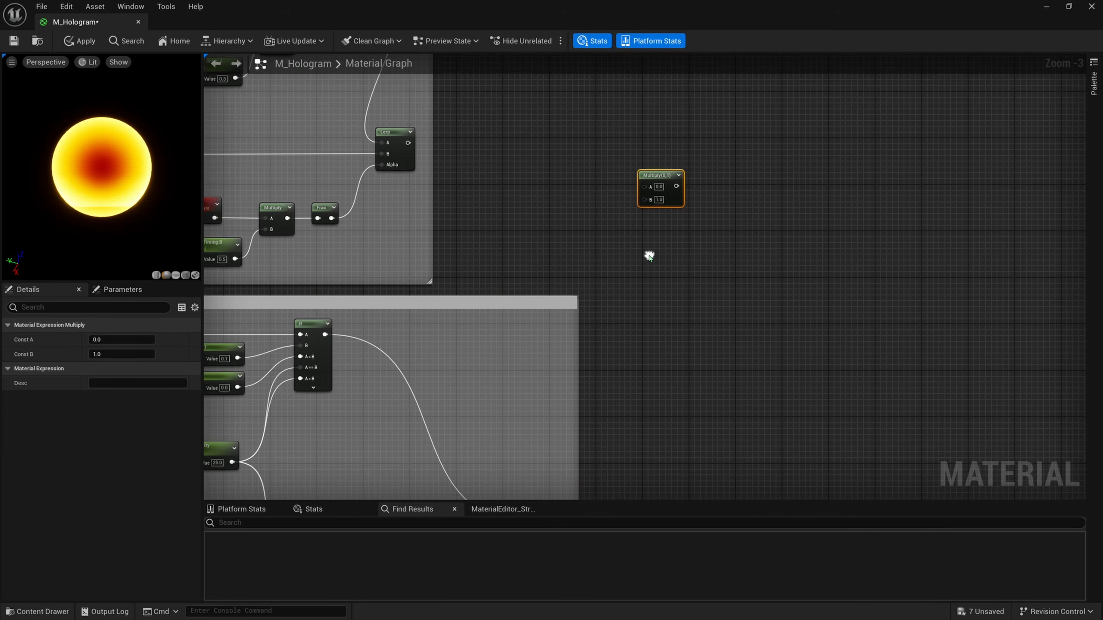
pyautogui.hotkey('ctrl', 'd')
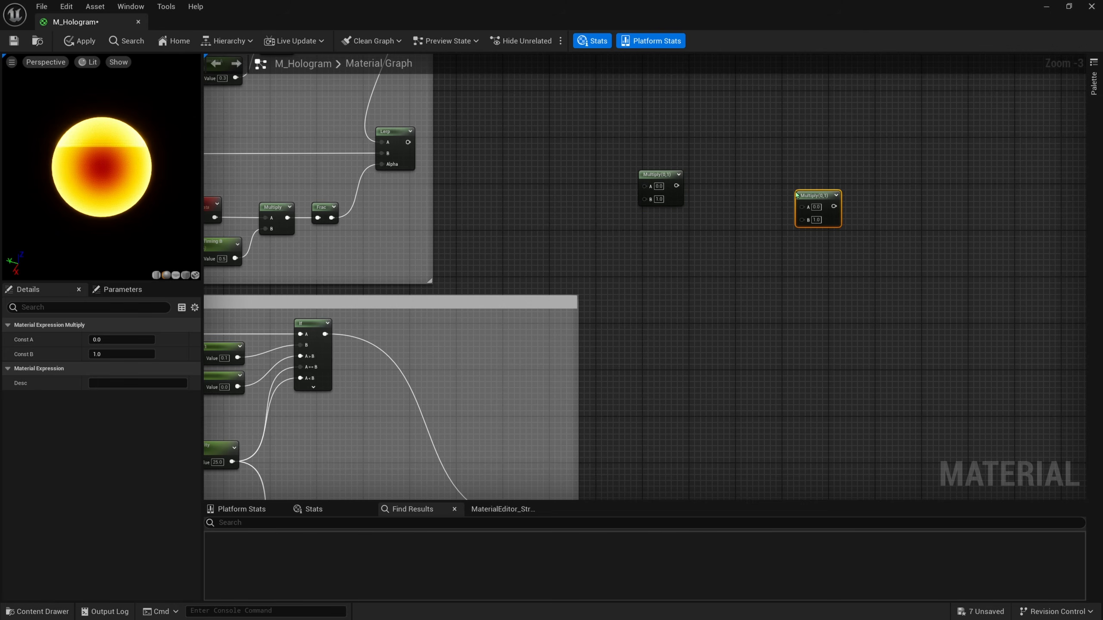
# Connect the final Lerp of the Glitch Direction section to the first Multiply's B input and line that Multiply up with it.
pyautogui.moveTo(780, 257); pyautogui.dragTo(461, 310, button='right')
pyautogui.moveTo(416, 310); pyautogui.dragTo(666, 317)
pyautogui.moveTo(525, 316); pyautogui.dragTo(611, 347, button='right')
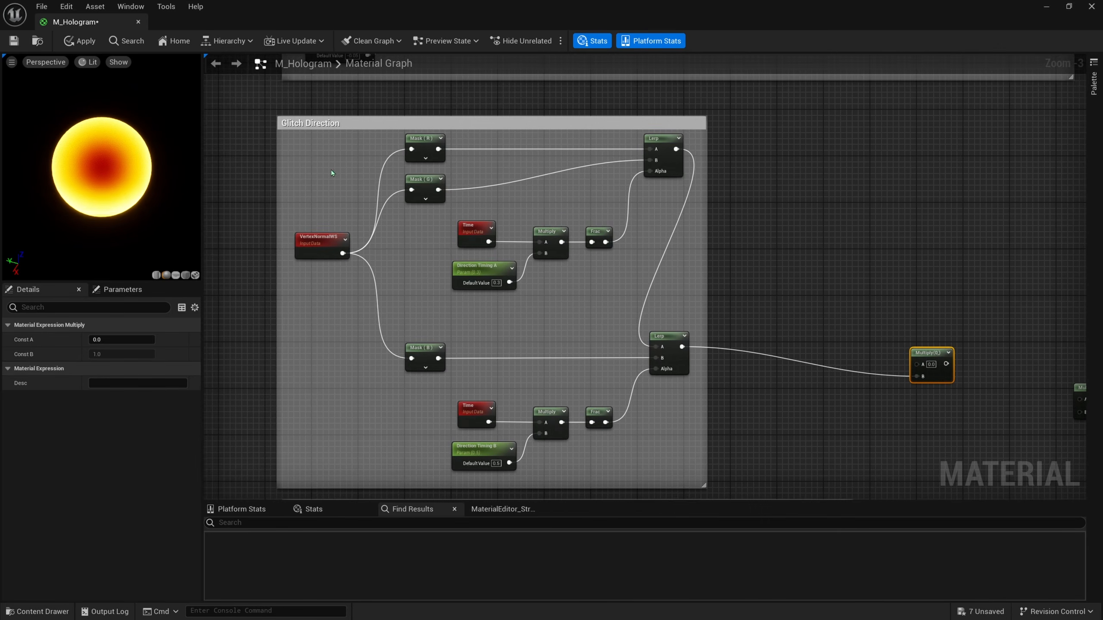
pyautogui.moveTo(692, 282); pyautogui.dragTo(644, 305, button='right')
pyautogui.moveTo(884, 372); pyautogui.dragTo(889, 349)
# Connect the lower scanline chain's Clamp output to the A input of the first Multiply beside the Glitch Direction section.
pyautogui.scroll(-2, 884, 212)
pyautogui.moveTo(884, 212); pyautogui.dragTo(608, 296, button='right')
pyautogui.moveTo(653, 181); pyautogui.dragTo(594, 210, button='right')
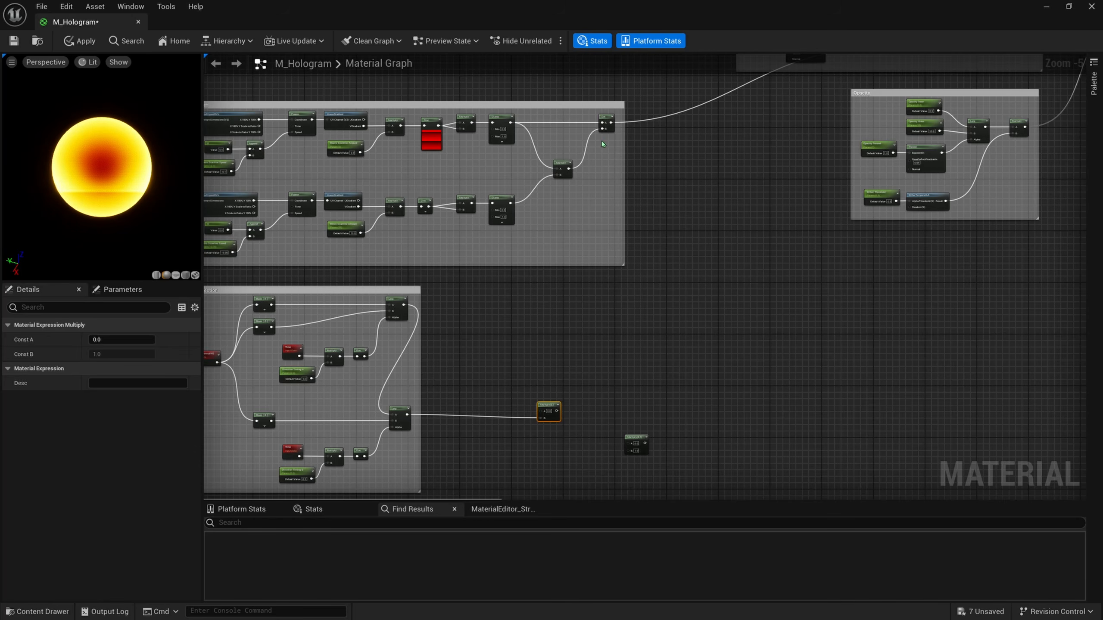
pyautogui.moveTo(608, 123); pyautogui.dragTo(589, 167, button='right')
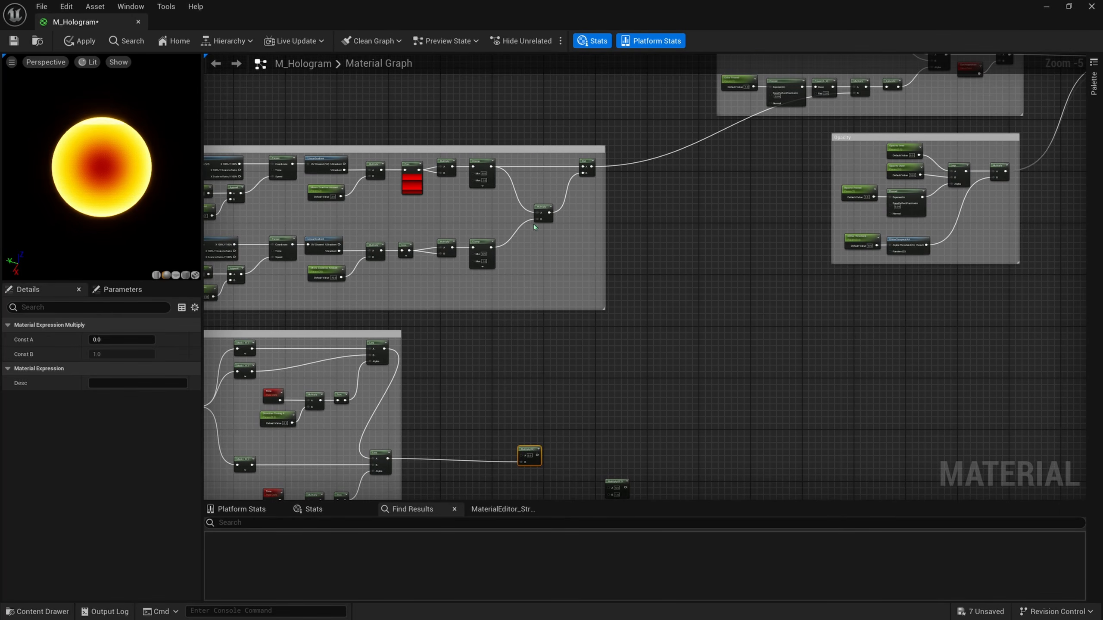
pyautogui.scroll(1, 535, 227)
pyautogui.moveTo(445, 248); pyautogui.dragTo(565, 224, button='right')
pyautogui.scroll(1, 565, 224)
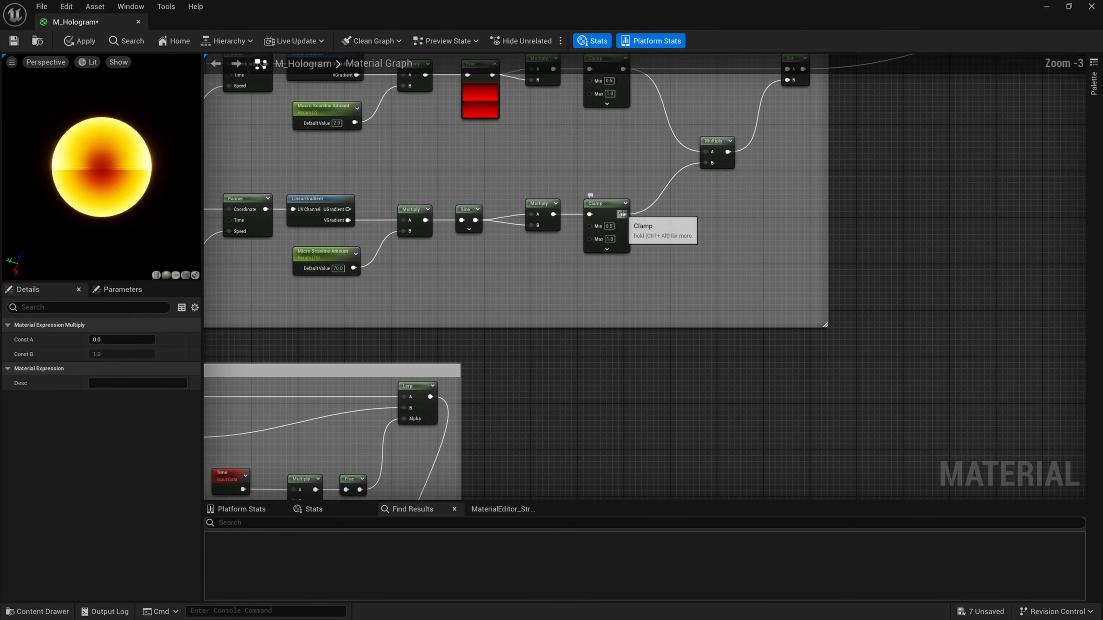
pyautogui.moveTo(621, 214); pyautogui.dragTo(682, 322)
pyautogui.moveTo(640, 249); pyautogui.dragTo(652, 338, button='right')
pyautogui.scroll(-1, 652, 337)
pyautogui.moveTo(538, 172); pyautogui.dragTo(588, 202, button='right')
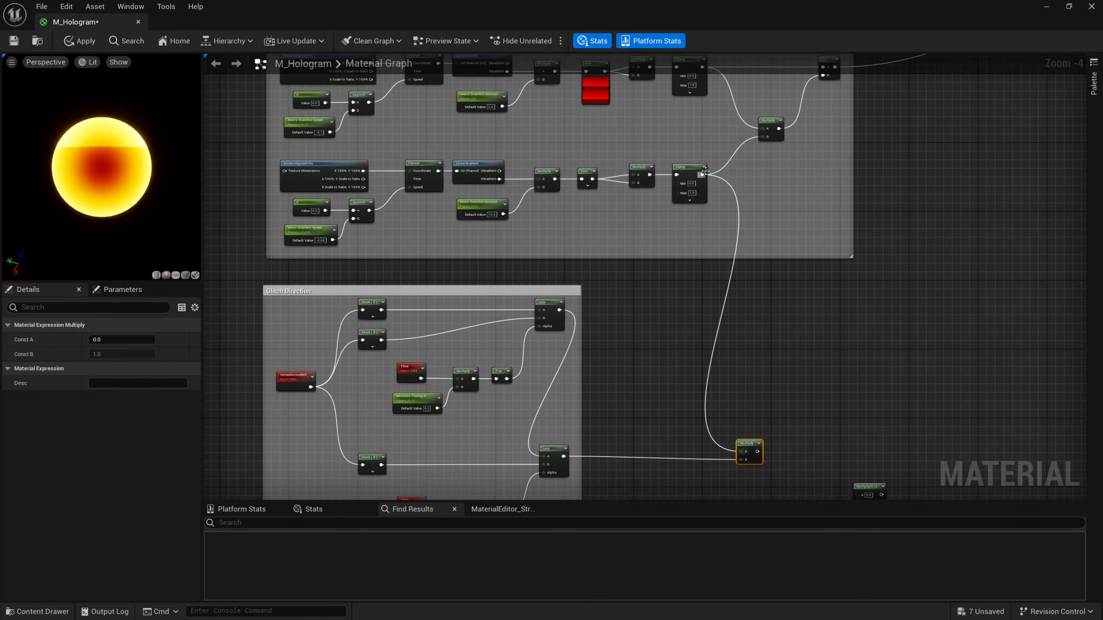
# Examine the lower scanline chain up to its Clamp node and compare it with the preview sphere at close and far range.
pyautogui.moveTo(359, 252); pyautogui.dragTo(310, 252)
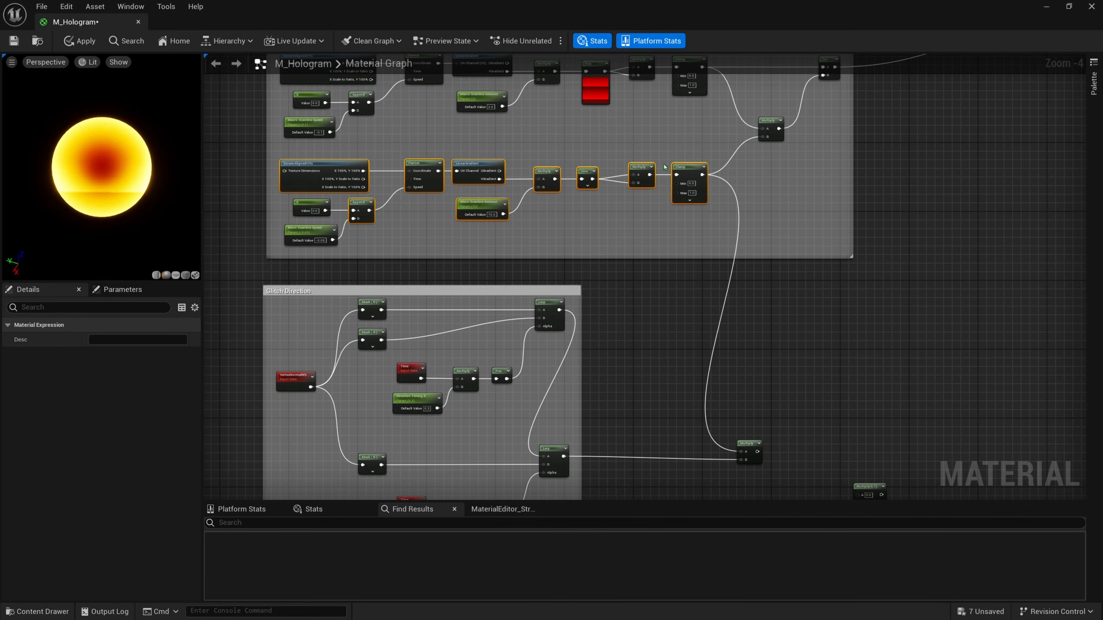
pyautogui.click(591, 228)
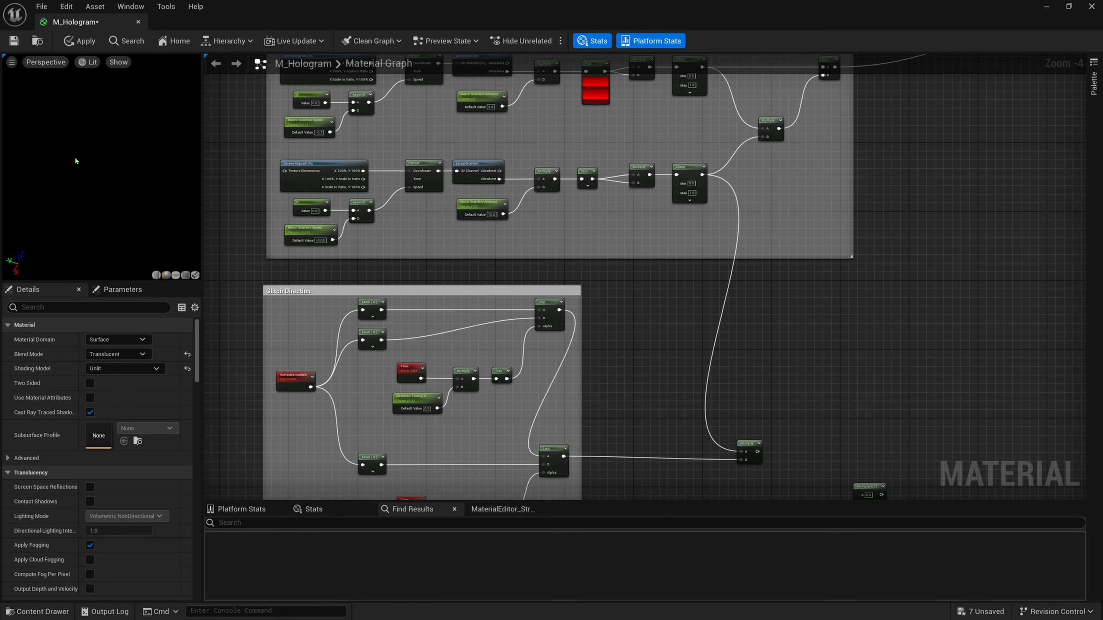
pyautogui.scroll(5, 109, 155)
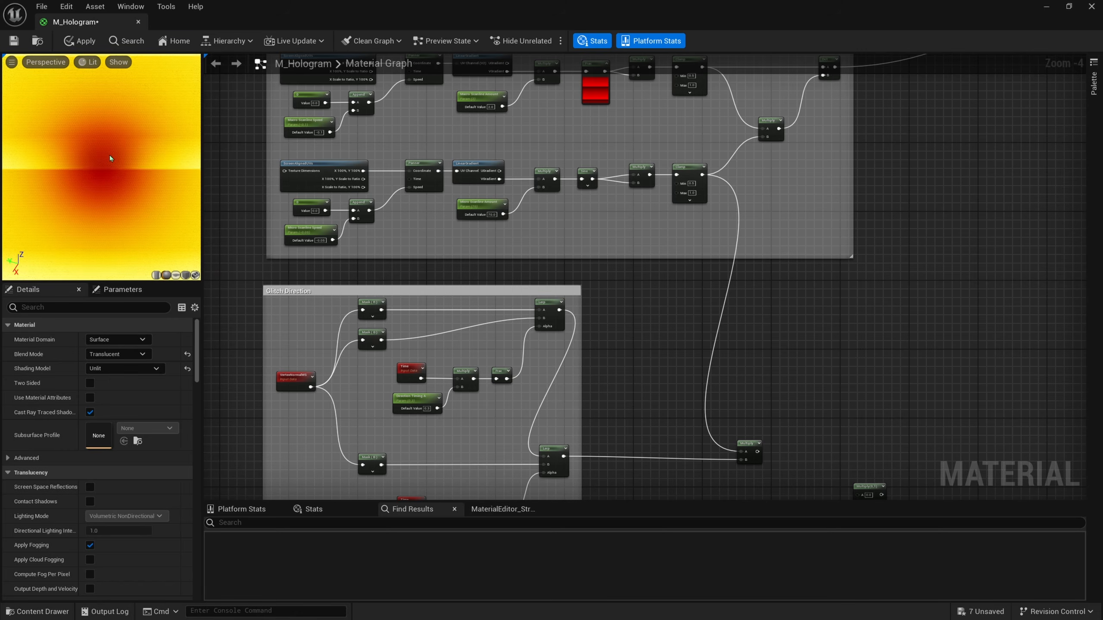
pyautogui.scroll(-5, 108, 190)
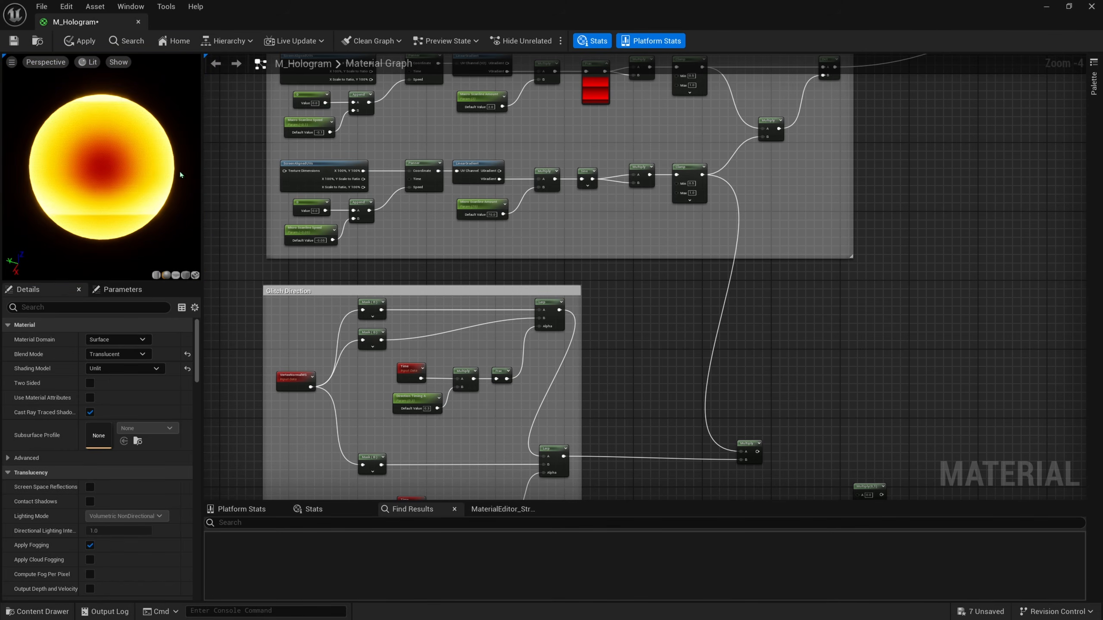
pyautogui.scroll(5, 140, 186)
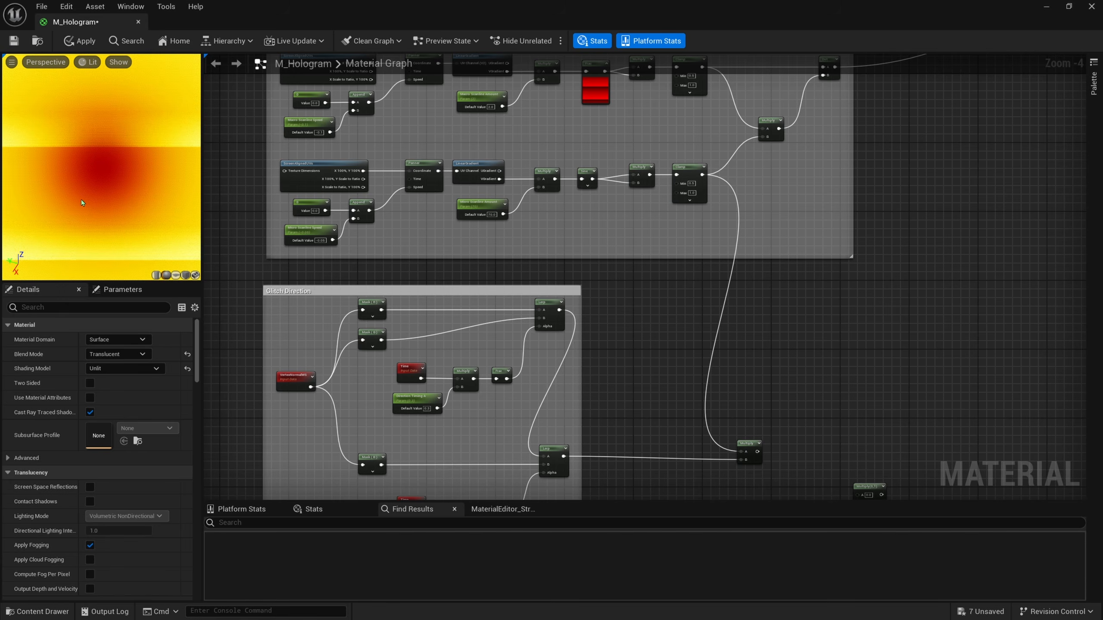
pyautogui.scroll(-5, 137, 203)
pyautogui.moveTo(669, 274); pyautogui.dragTo(586, 240, button='right')
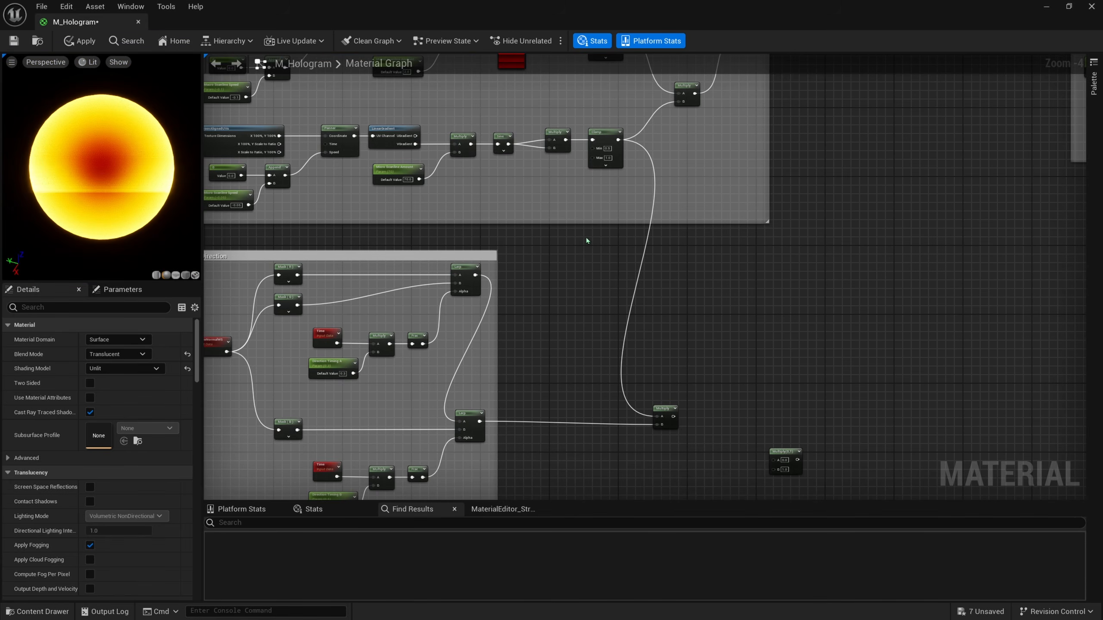
pyautogui.scroll(2, 609, 157)
pyautogui.moveTo(670, 272); pyautogui.dragTo(555, 54, button='right')
pyautogui.scroll(-1, 569, 348)
pyautogui.moveTo(569, 347); pyautogui.dragTo(564, 463, button='right')
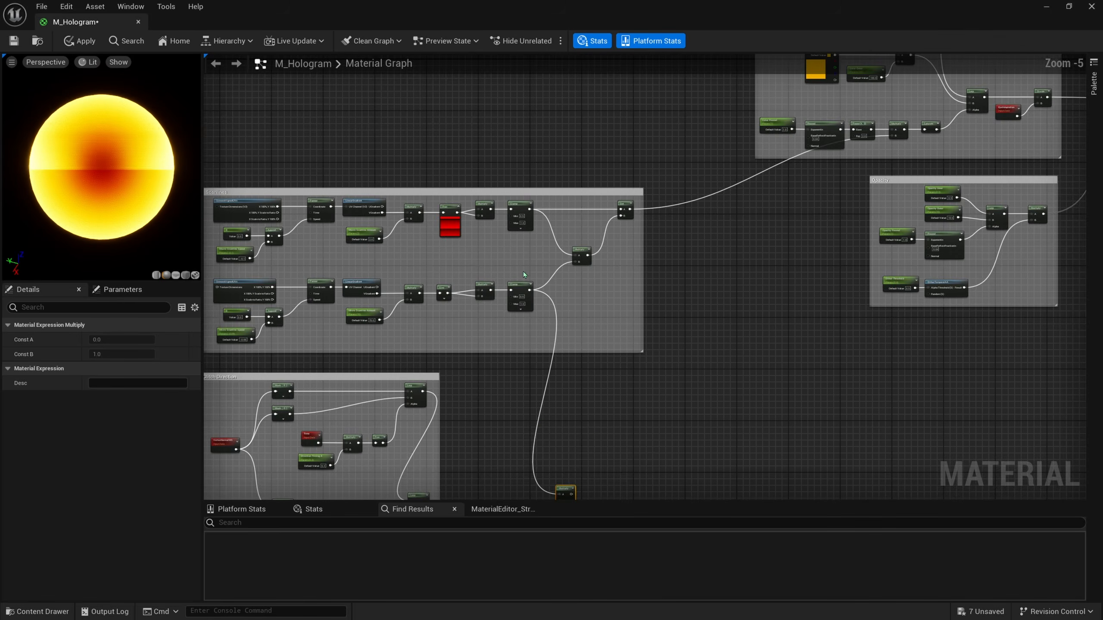
pyautogui.scroll(3, 524, 270)
pyautogui.click(528, 317)
# Connect the output of the first Multiply beside the Glitch Direction section to the A input of the second Multiply.
pyautogui.moveTo(593, 404); pyautogui.dragTo(548, 198, button='right')
pyautogui.moveTo(571, 389); pyautogui.dragTo(520, 193, button='right')
pyautogui.moveTo(399, 361); pyautogui.dragTo(563, 317, button='right')
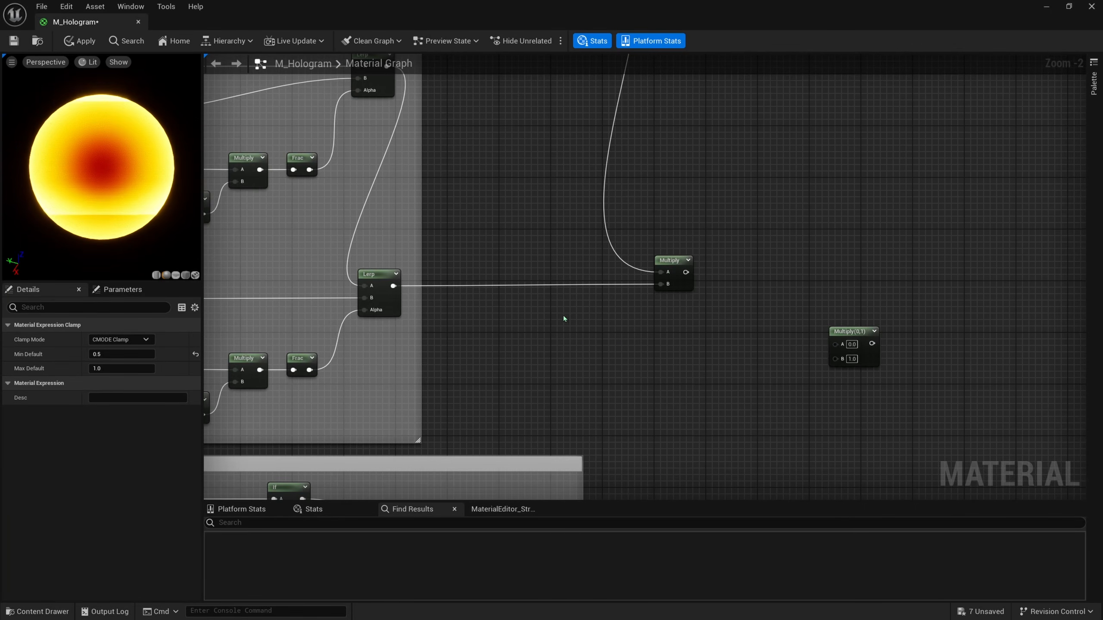
pyautogui.moveTo(677, 325); pyautogui.dragTo(498, 256, button='right')
pyautogui.moveTo(509, 203); pyautogui.dragTo(643, 224)
# Connect the final Lerp of the Glitch Timing section to the second Multiply's B input and line that Multiply up with the first.
pyautogui.moveTo(581, 306); pyautogui.dragTo(598, 185, button='right')
pyautogui.scroll(-1, 598, 185)
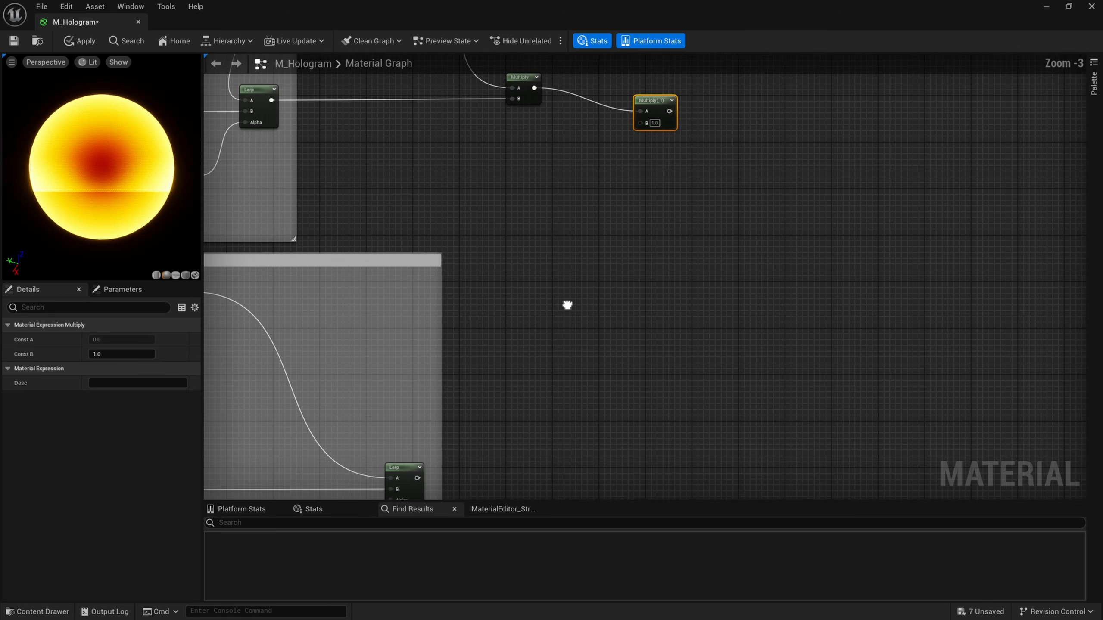
pyautogui.moveTo(566, 305); pyautogui.dragTo(524, 254, button='right')
pyautogui.moveTo(393, 309); pyautogui.dragTo(630, 268)
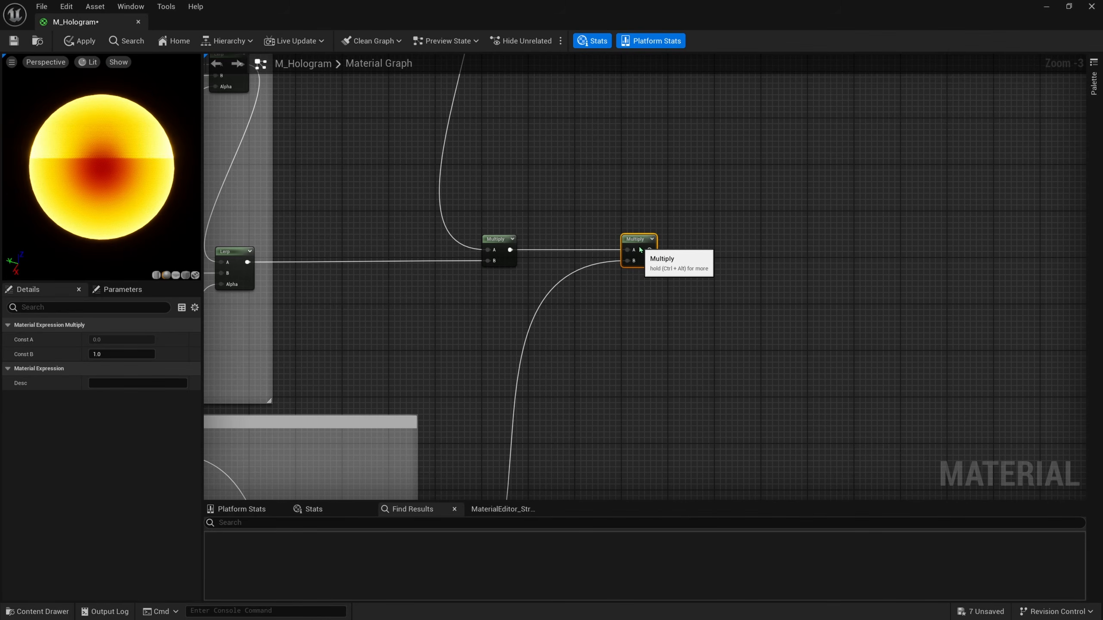
# Connect the second Multiply's output to the World Position Offset input of the M_Hologram material node.
pyautogui.scroll(-1, 630, 268)
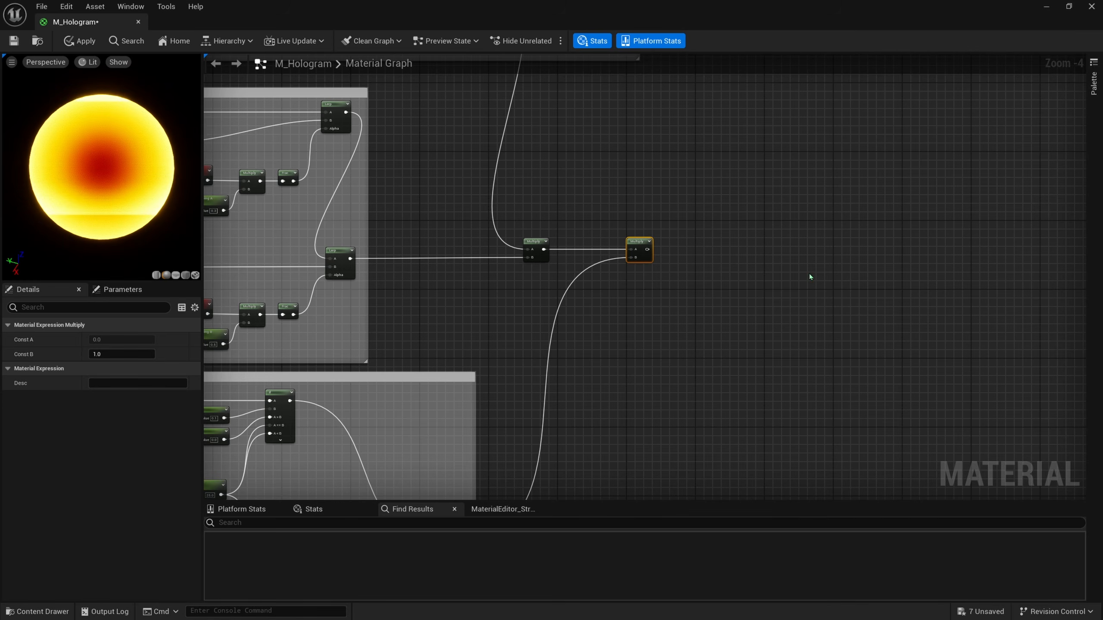
pyautogui.moveTo(810, 276); pyautogui.dragTo(351, 426, button='right')
pyautogui.moveTo(295, 450); pyautogui.dragTo(981, 142)
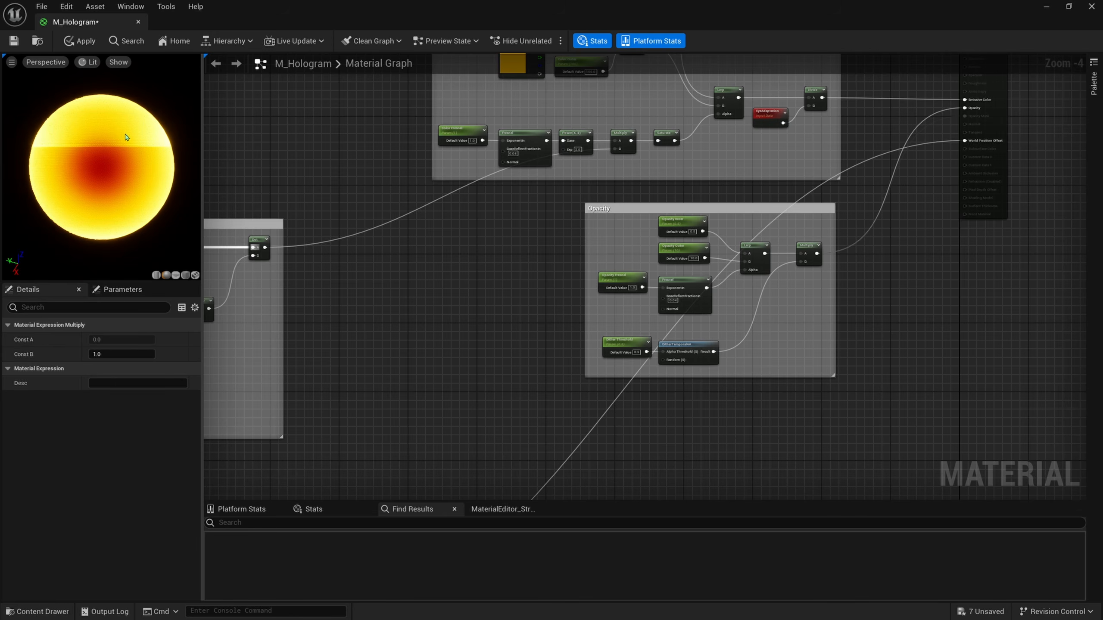
# Apply and save the M_Hologram material after checking the preview sphere, and close its editor.
pyautogui.moveTo(126, 138); pyautogui.dragTo(112, 141)
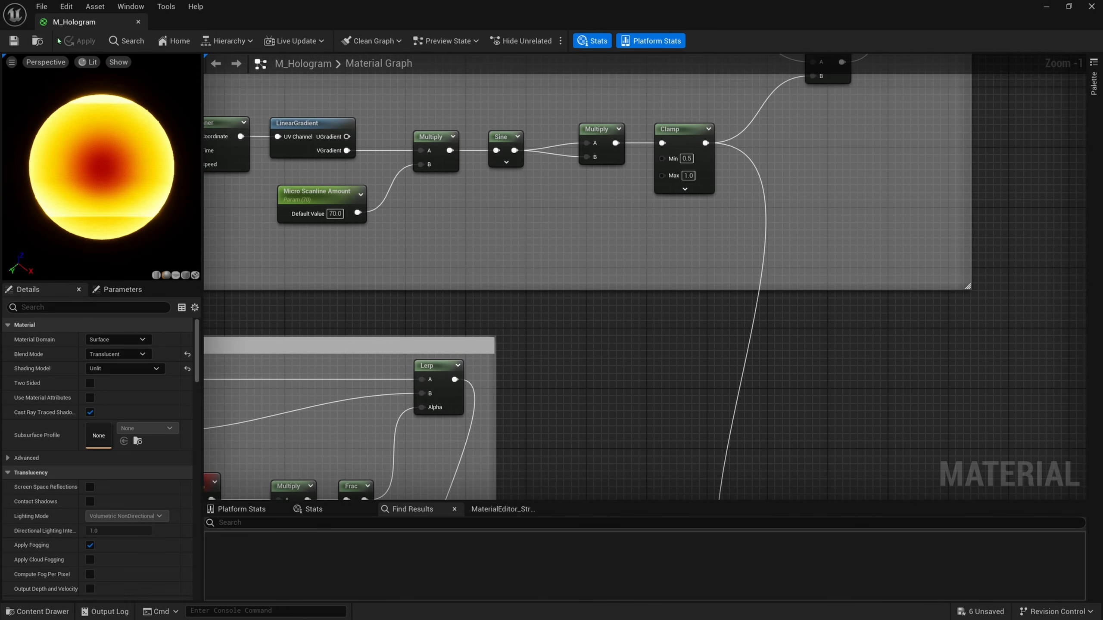
pyautogui.click(64, 37)
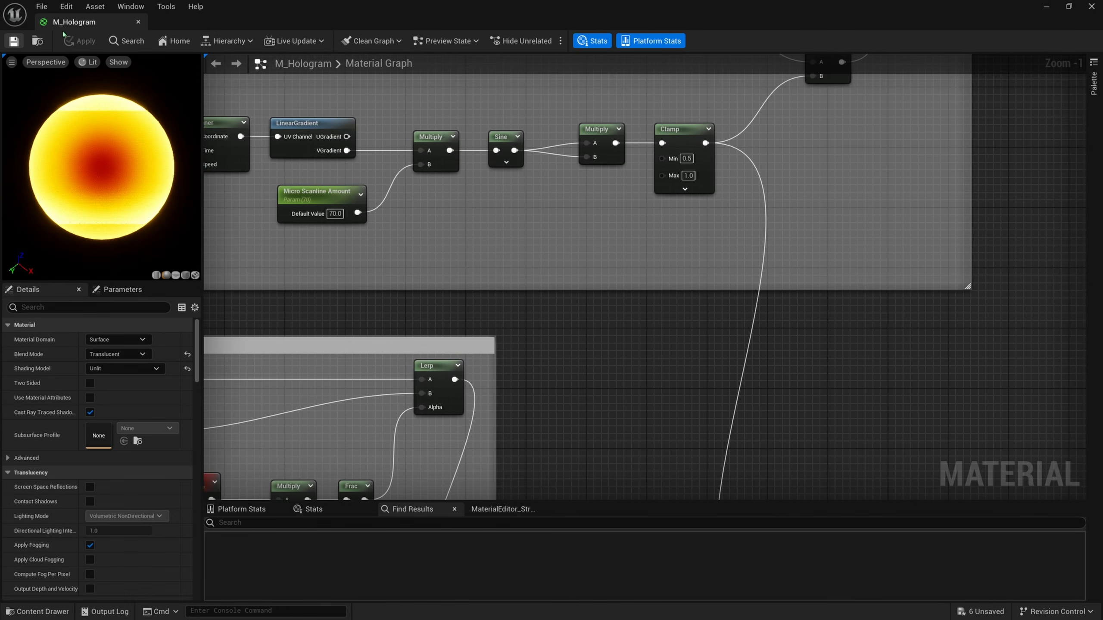
pyautogui.click(139, 22)
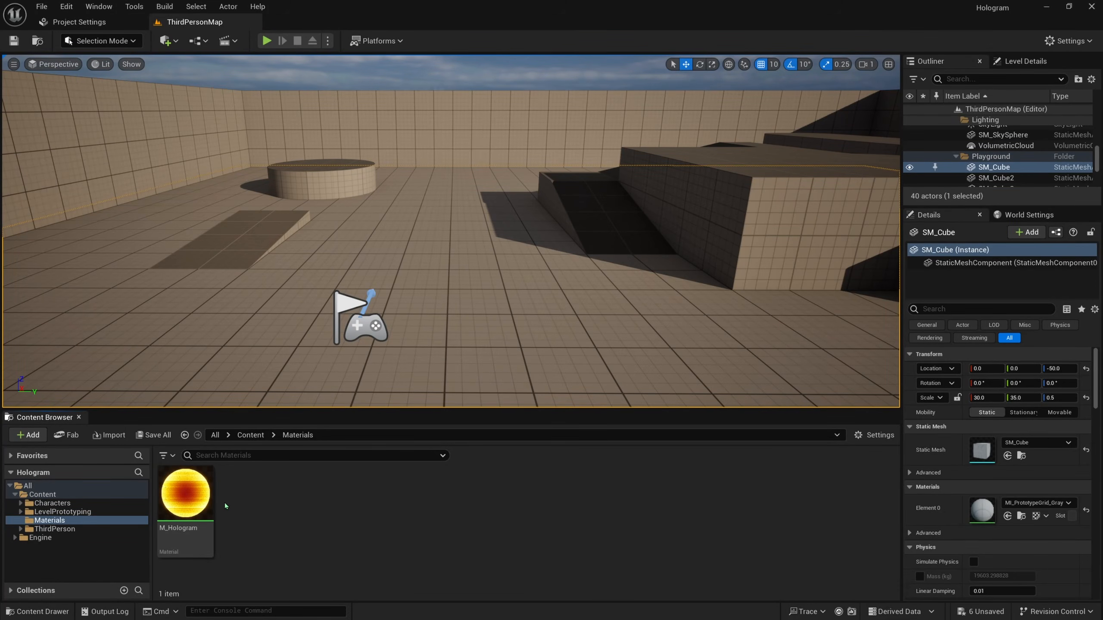
# Create a material instance of M_Hologram and name it MI_Hologram_Orange.
pyautogui.rightClick(205, 504)
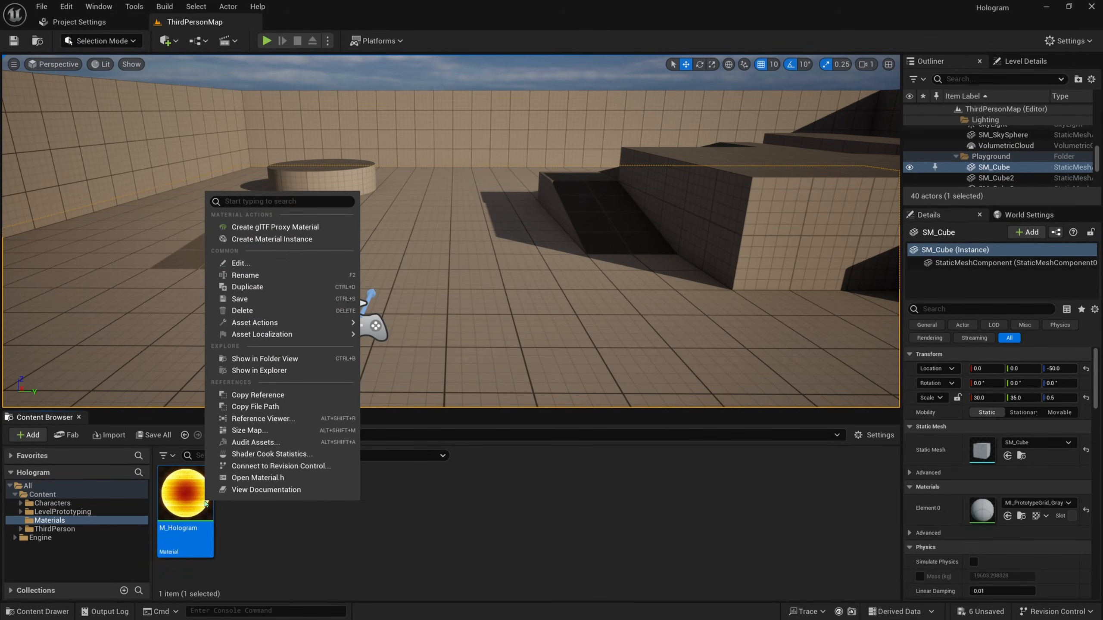
pyautogui.click(269, 241)
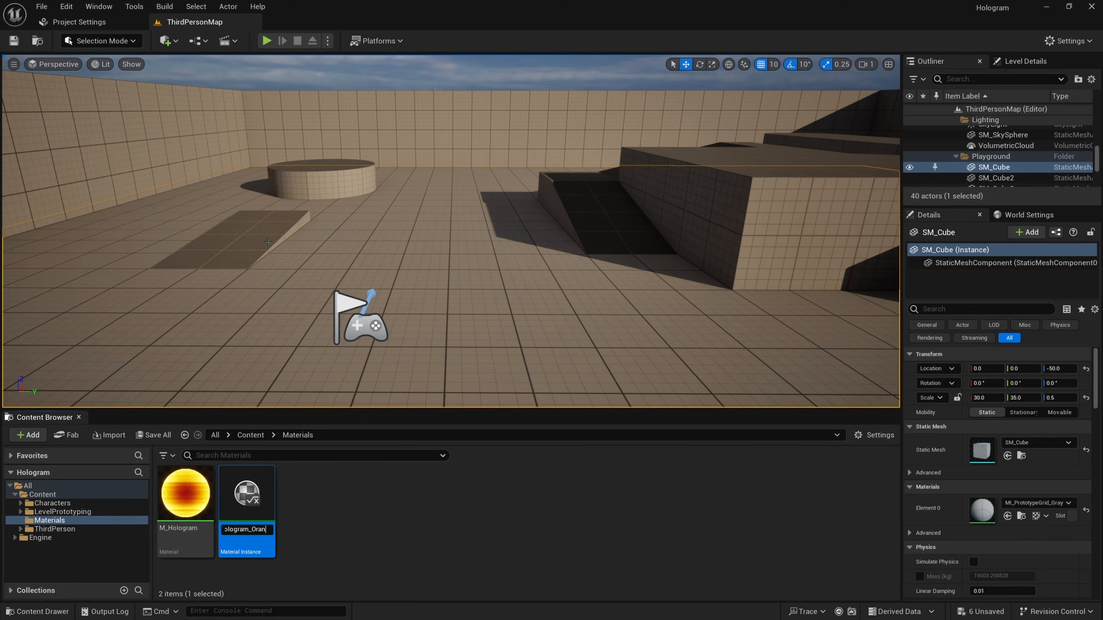
pyautogui.press('Return')
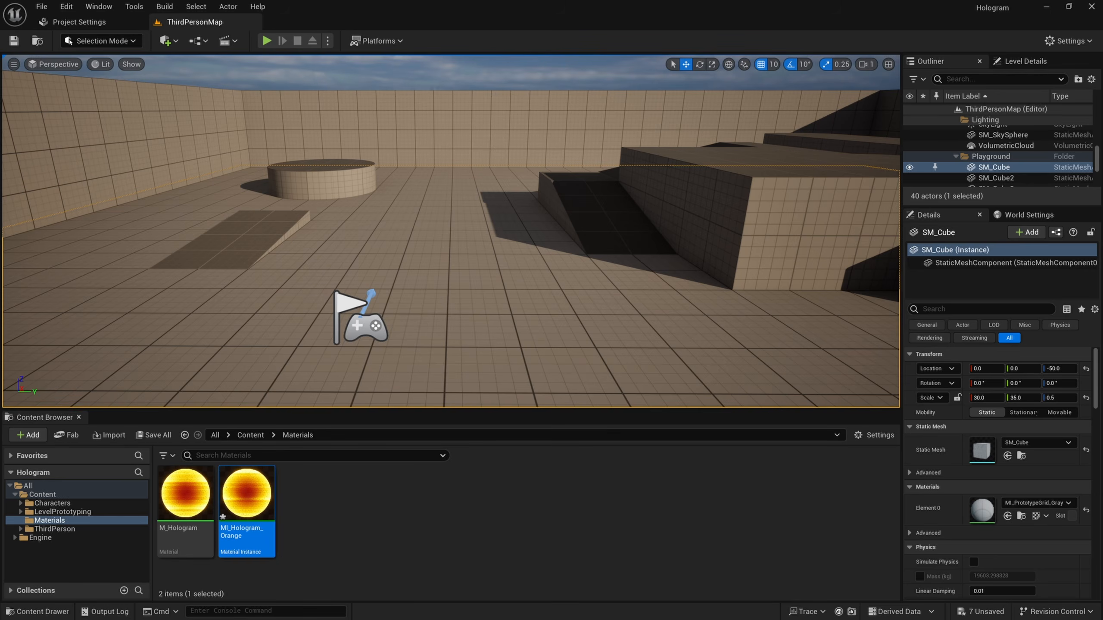
# Place three MF_Idle mannequins from Characters/Mannequins/Animations/Quinn in a row on the level floor, each rotated 90 degrees.
pyautogui.moveTo(430, 311); pyautogui.dragTo(430, 312, button='right')
pyautogui.press('w')
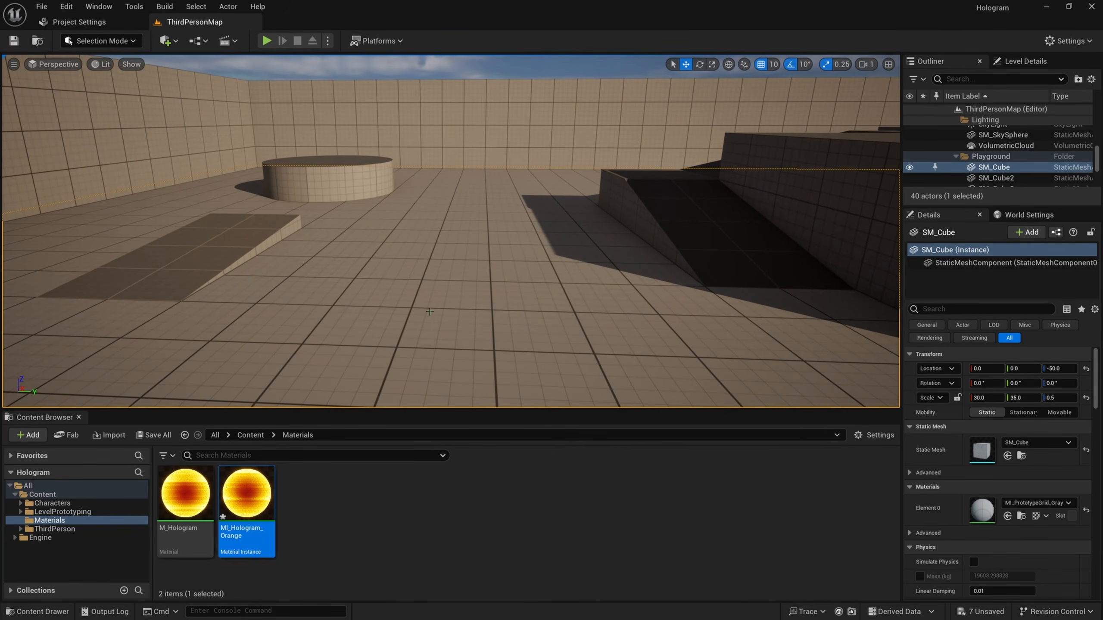
pyautogui.click(251, 435)
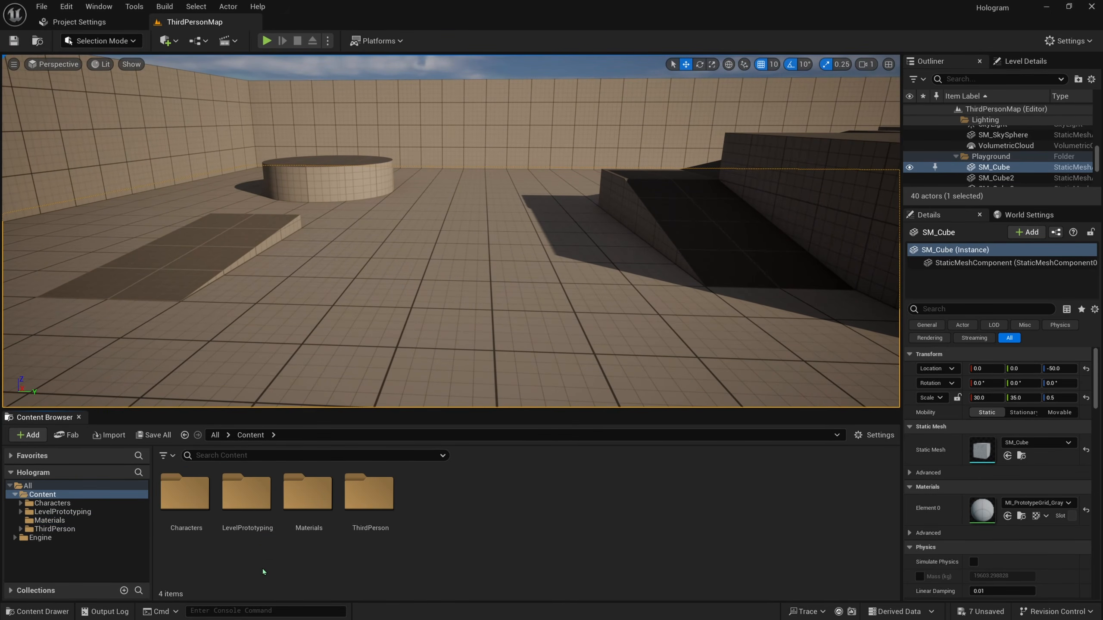
pyautogui.doubleClick(182, 519)
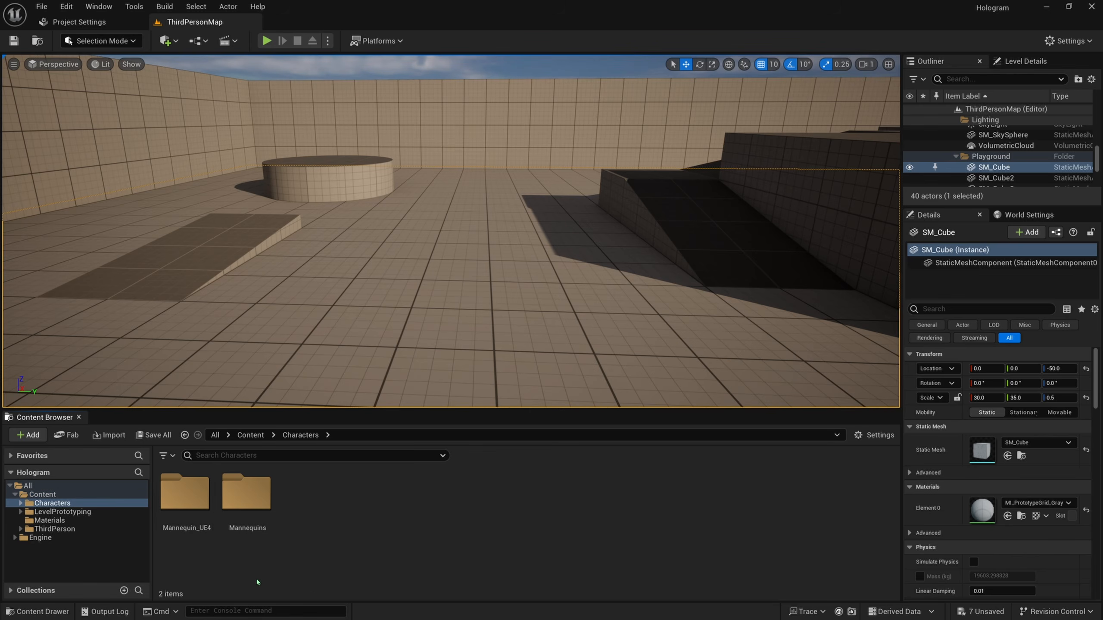
pyautogui.doubleClick(246, 504)
pyautogui.doubleClick(186, 504)
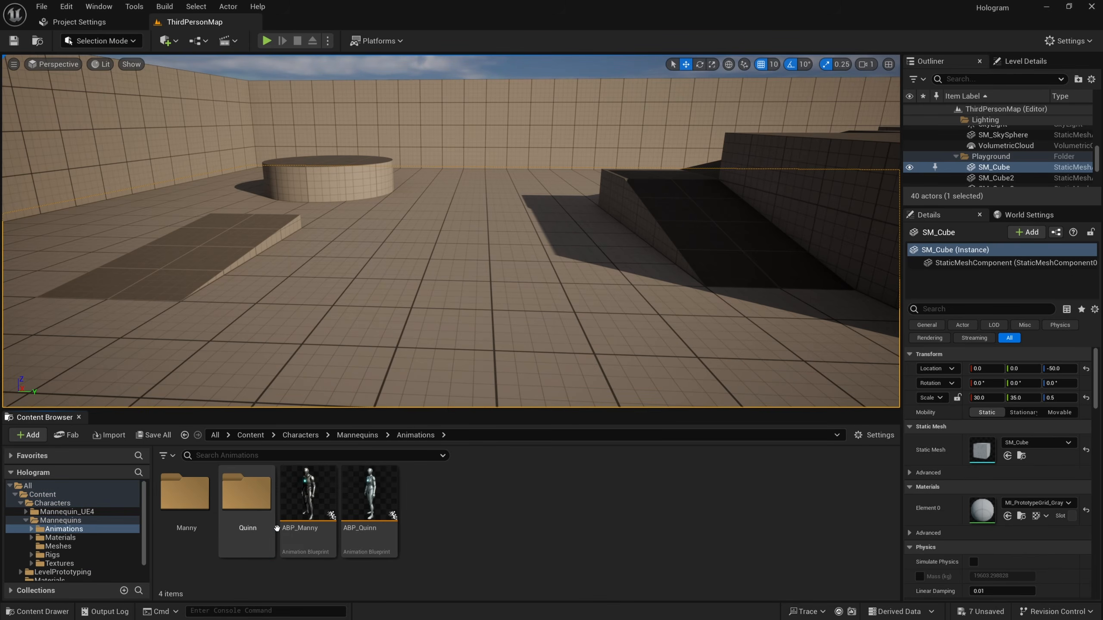
pyautogui.doubleClick(254, 525)
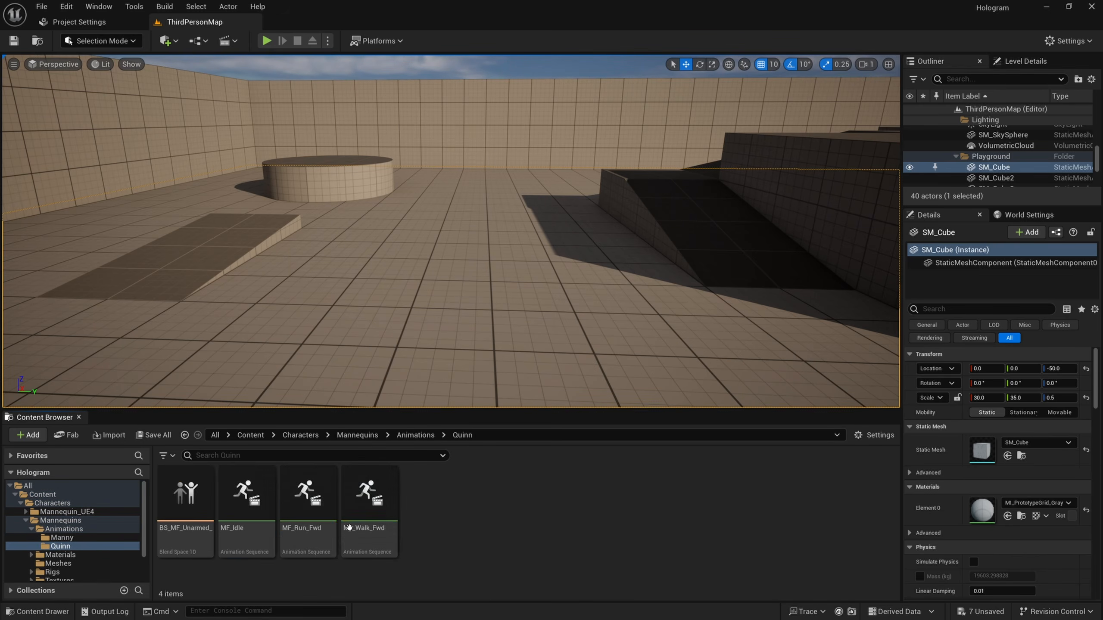
pyautogui.moveTo(246, 495); pyautogui.dragTo(539, 356)
# Apply MI_Hologram_Orange from the Materials folder to the first mannequin in the row and clear the mannequin selection.
pyautogui.click(251, 435)
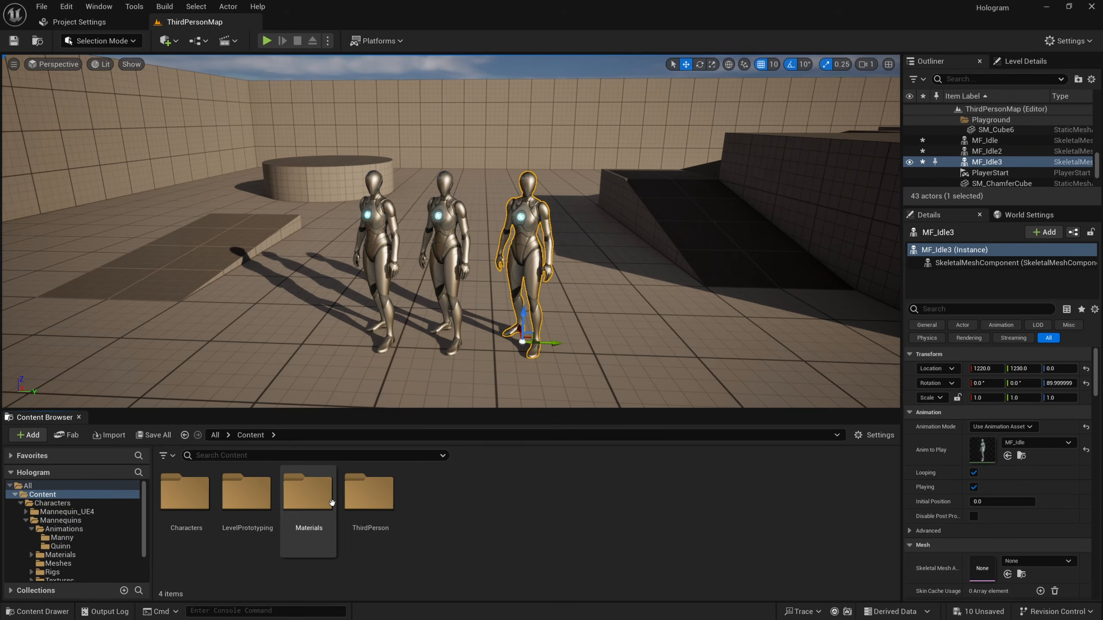
pyautogui.doubleClick(309, 493)
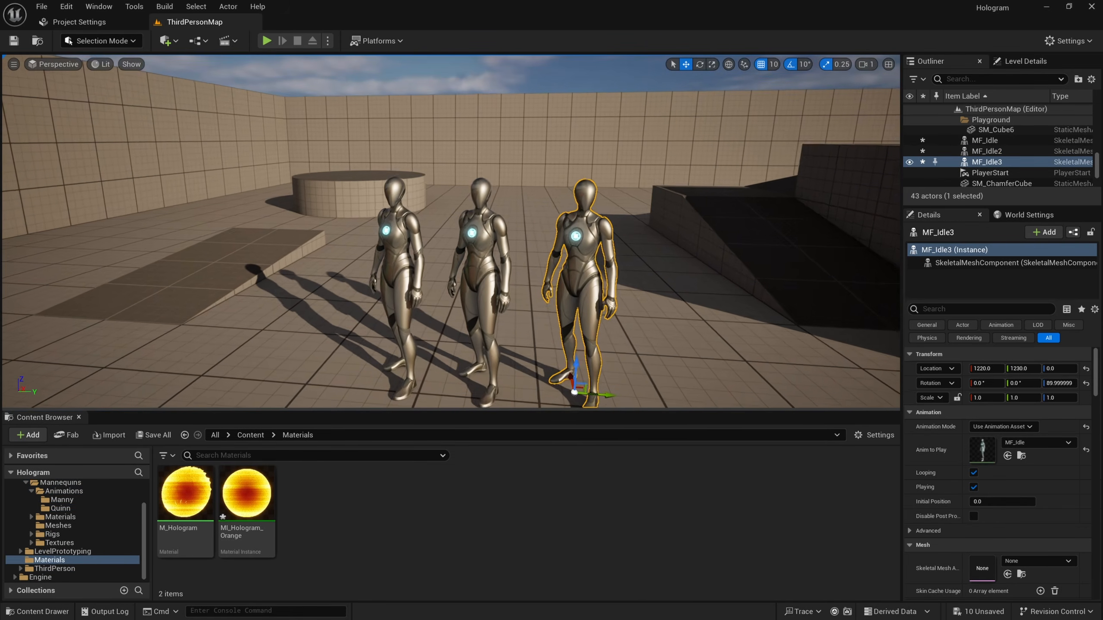
pyautogui.click(266, 475)
pyautogui.moveTo(266, 475); pyautogui.dragTo(383, 311)
pyautogui.moveTo(383, 311); pyautogui.dragTo(396, 325, button='right')
pyautogui.scroll(-1, 396, 324)
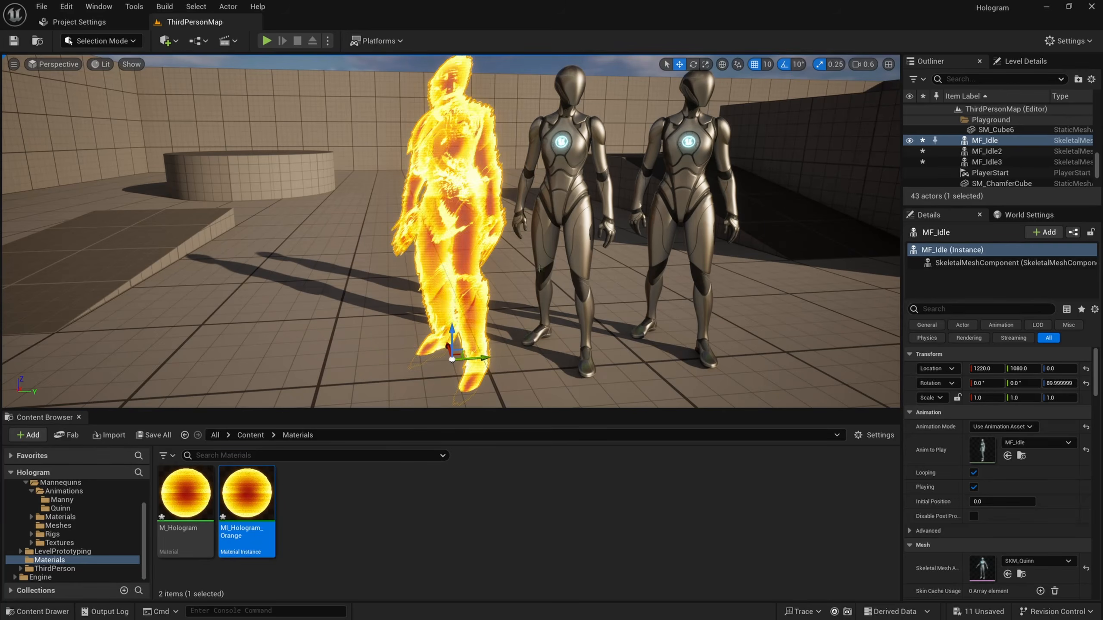
pyautogui.click(330, 83)
pyautogui.click(308, 517)
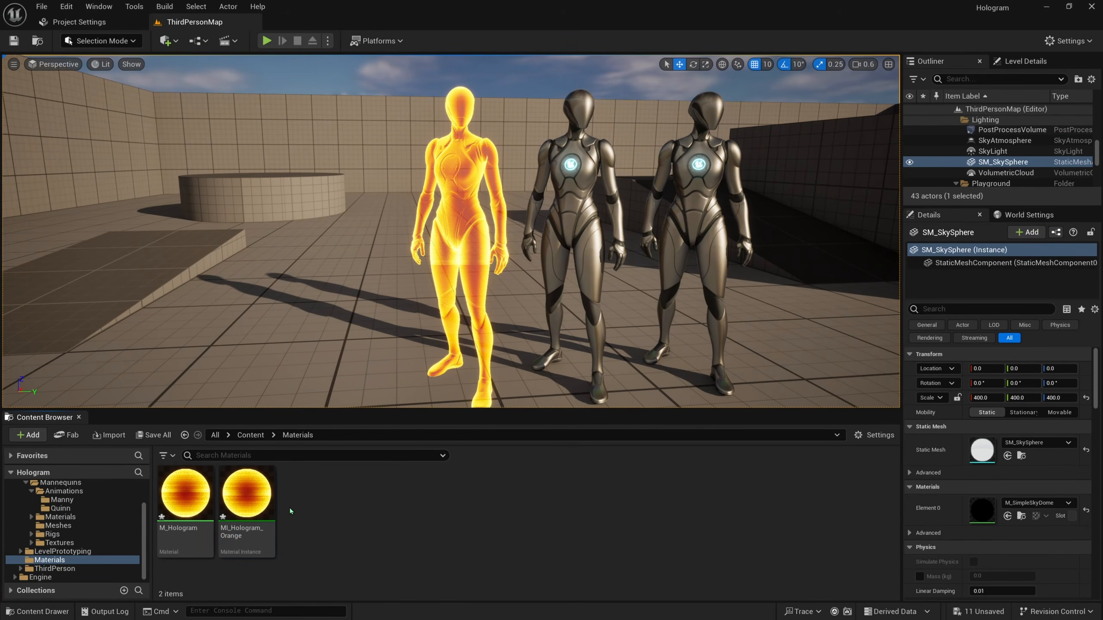
# Open MI_Hologram_Orange for editing and enlarge and reposition its window so its parameters and the mannequins are both visible.
pyautogui.click(257, 515)
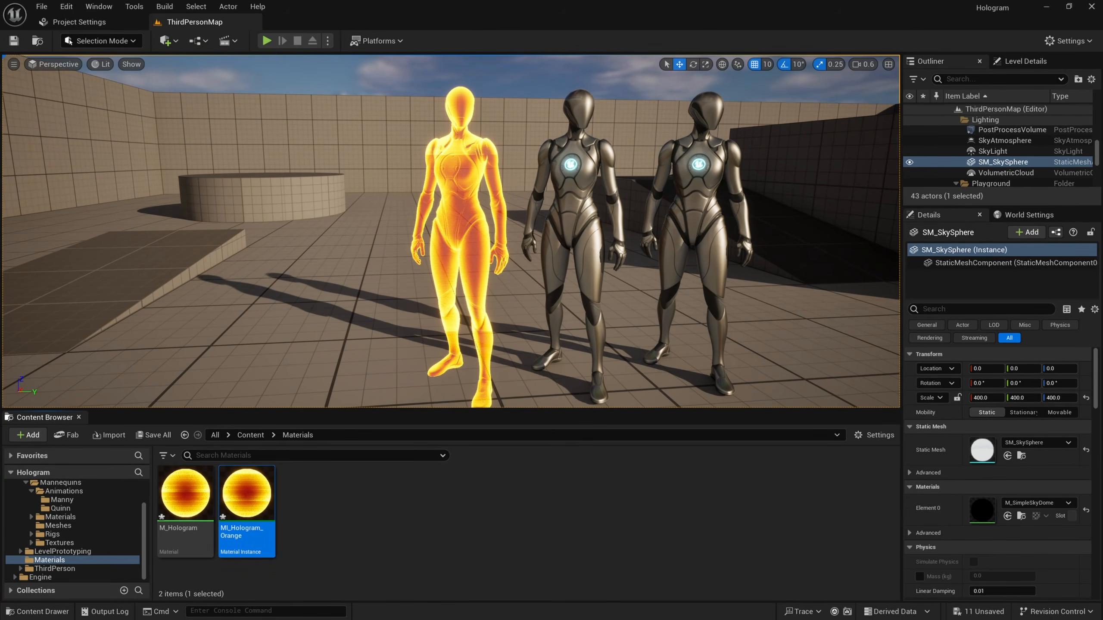
pyautogui.doubleClick(246, 499)
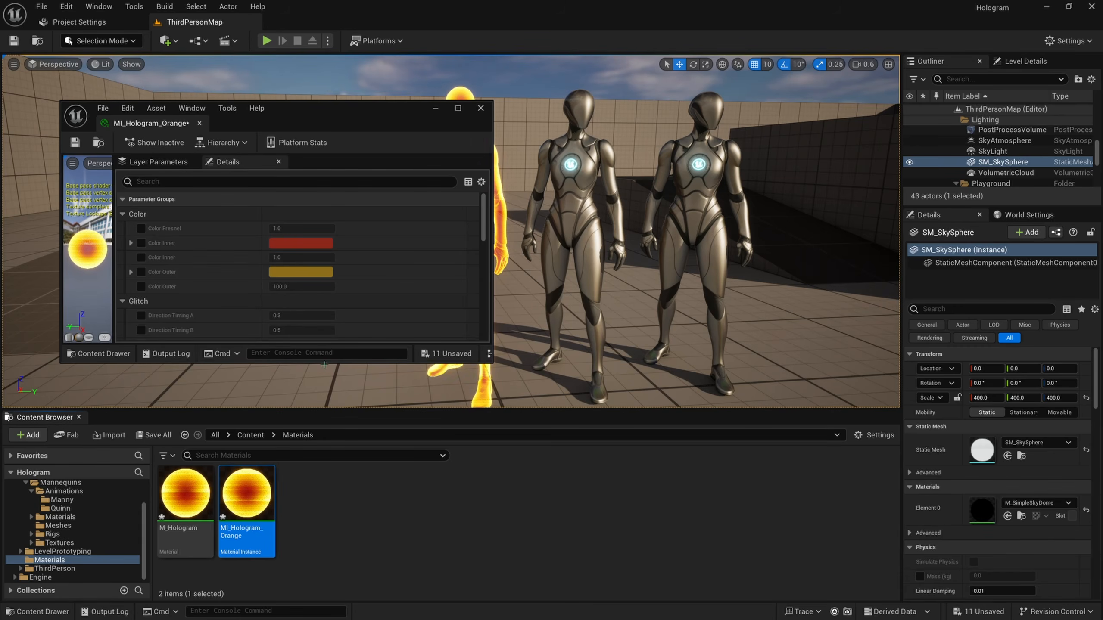
pyautogui.moveTo(324, 364); pyautogui.dragTo(326, 539)
pyautogui.moveTo(374, 110); pyautogui.dragTo(289, 80)
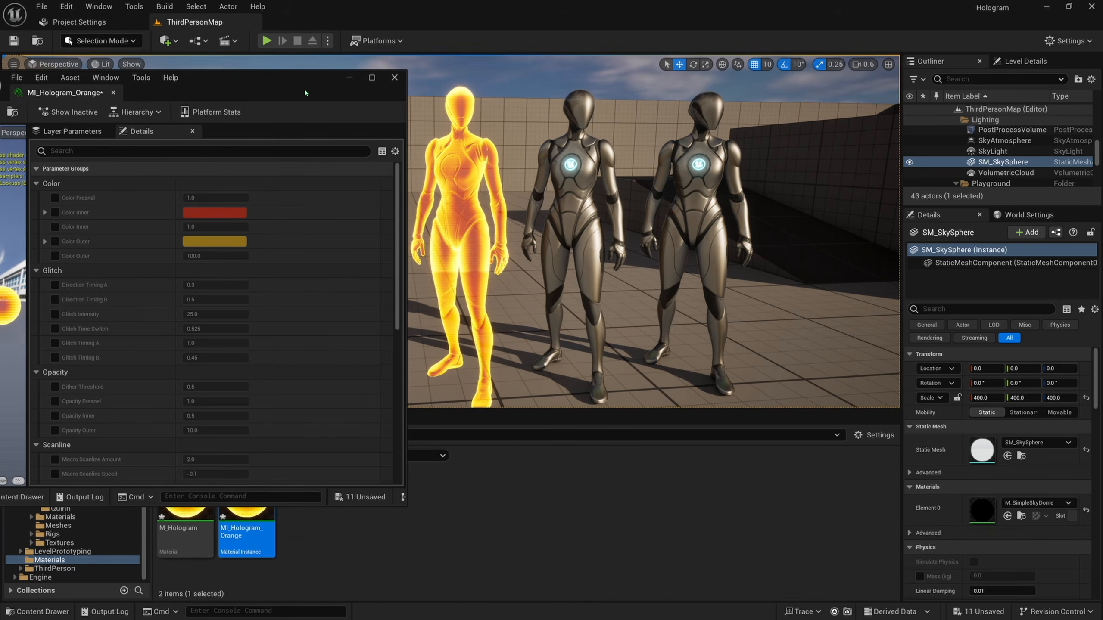
# Enable the overrides for Color Fresnel, both Color Inner and both Color Outer parameters in the Color group.
pyautogui.click(54, 198)
pyautogui.click(55, 213)
pyautogui.click(54, 227)
pyautogui.click(54, 241)
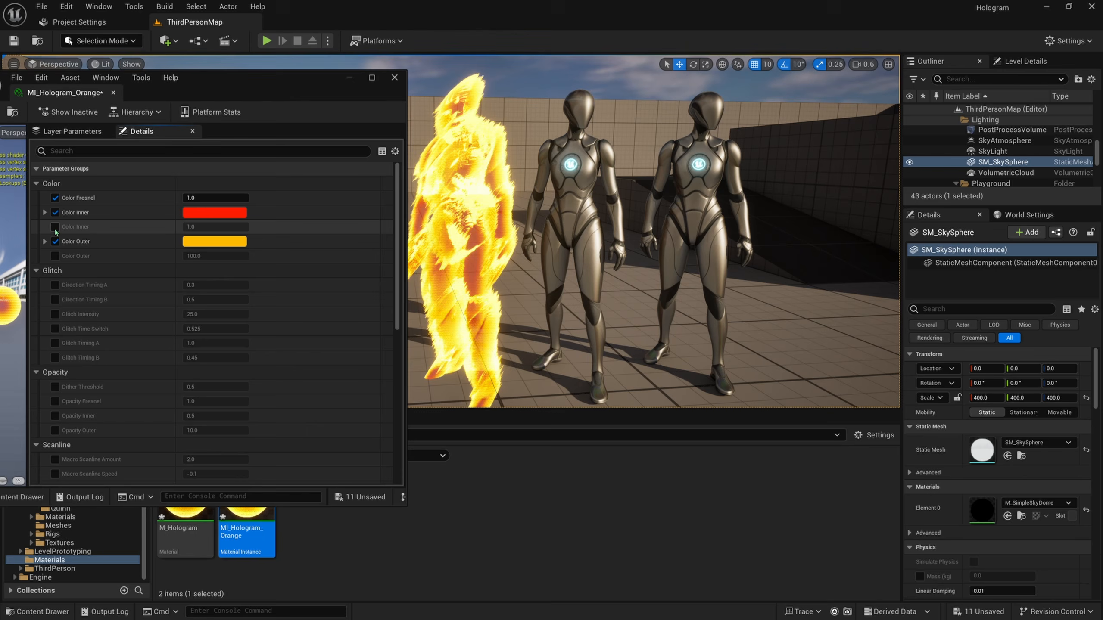
pyautogui.click(55, 256)
# Enable the Glitch Intensity override, set it to 5 and move the window aside to view the hologram mannequin.
pyautogui.scroll(-2, 56, 261)
pyautogui.click(55, 263)
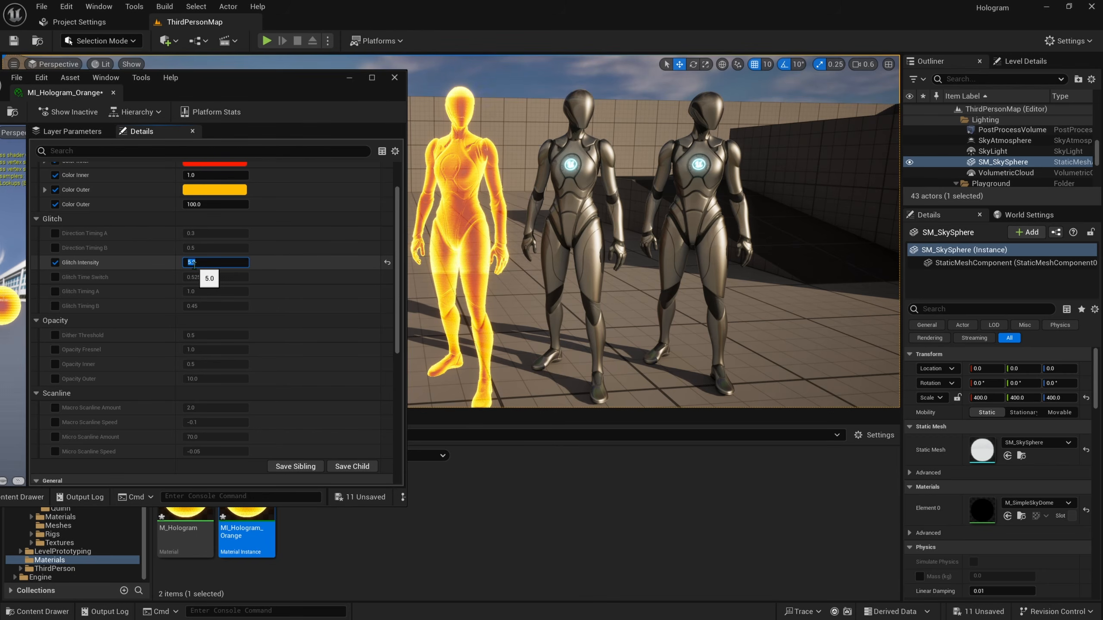
pyautogui.moveTo(276, 84); pyautogui.dragTo(253, 80)
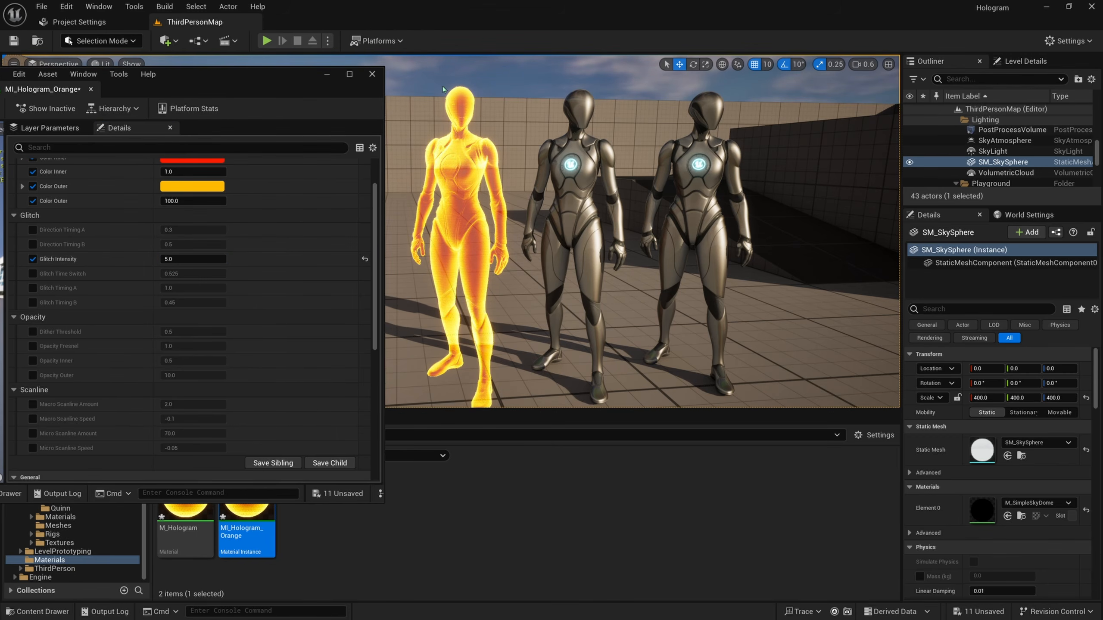
pyautogui.moveTo(443, 87); pyautogui.dragTo(422, 84, button='right')
# Set the Glitch Intensity to 200 and view the hologram mannequin from farther away.
pyautogui.click(202, 258)
pyautogui.write('200')
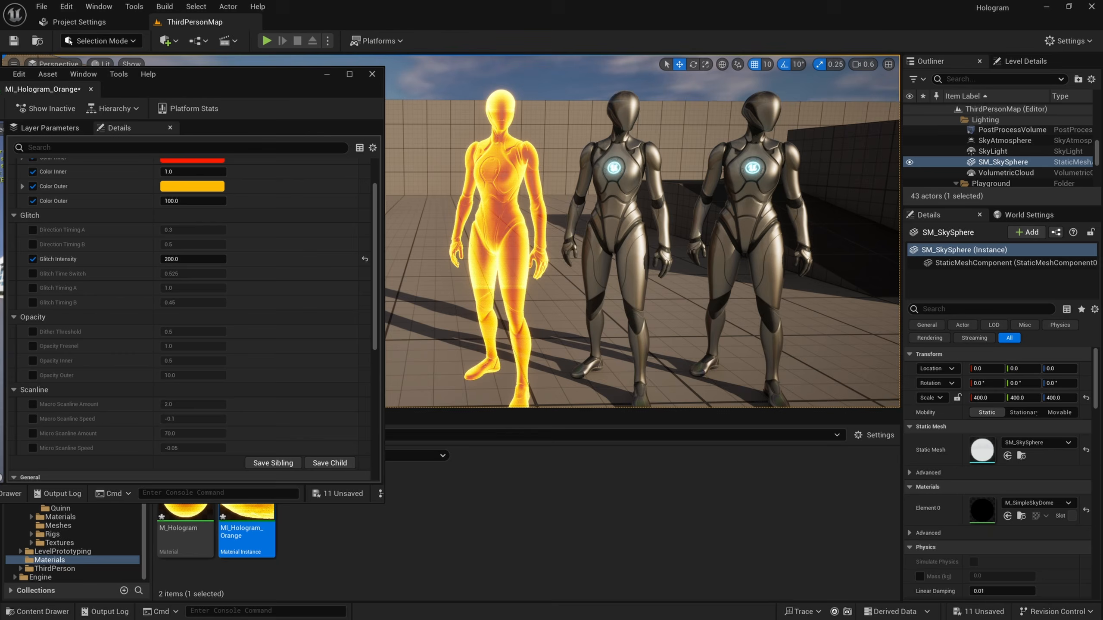
pyautogui.press('s')
pyautogui.scroll(1, 438, 174)
pyautogui.moveTo(438, 174); pyautogui.dragTo(421, 173, button='right')
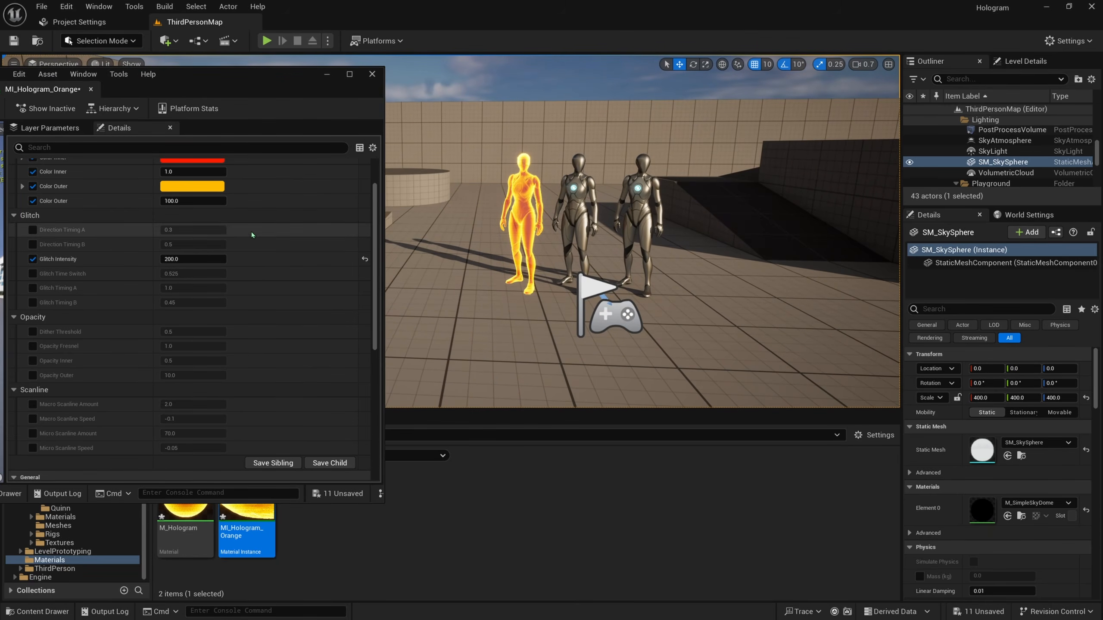
# Set the Glitch Intensity to 5 and view the hologram mannequin up close beside the parameter window.
pyautogui.click(209, 258)
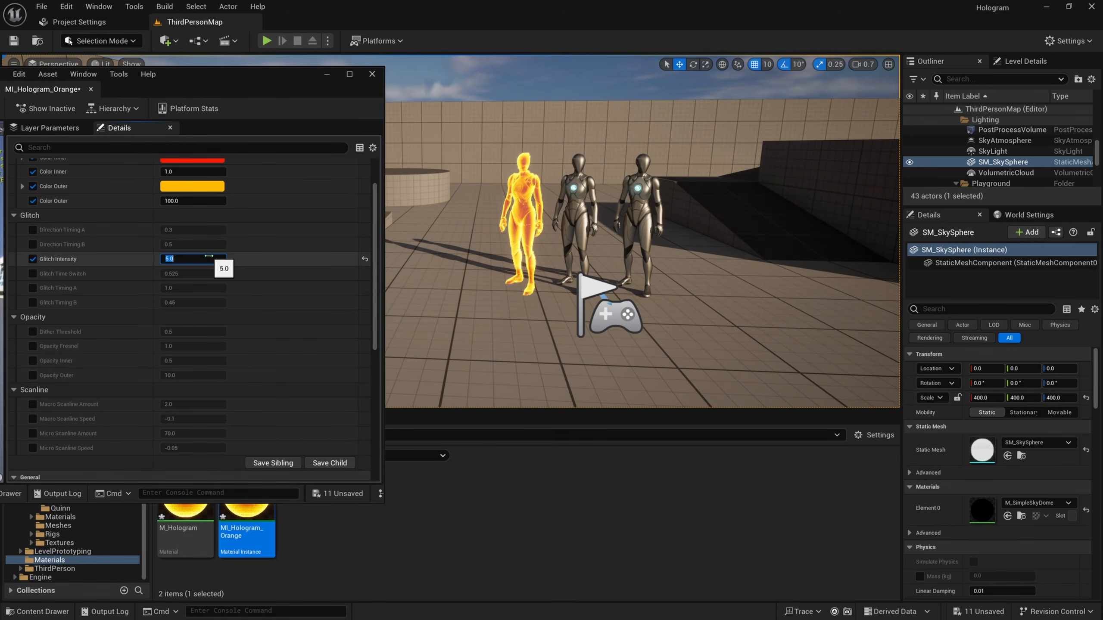
pyautogui.press('w')
pyautogui.moveTo(439, 330); pyautogui.dragTo(448, 318, button='right')
pyautogui.moveTo(220, 90); pyautogui.dragTo(243, 82)
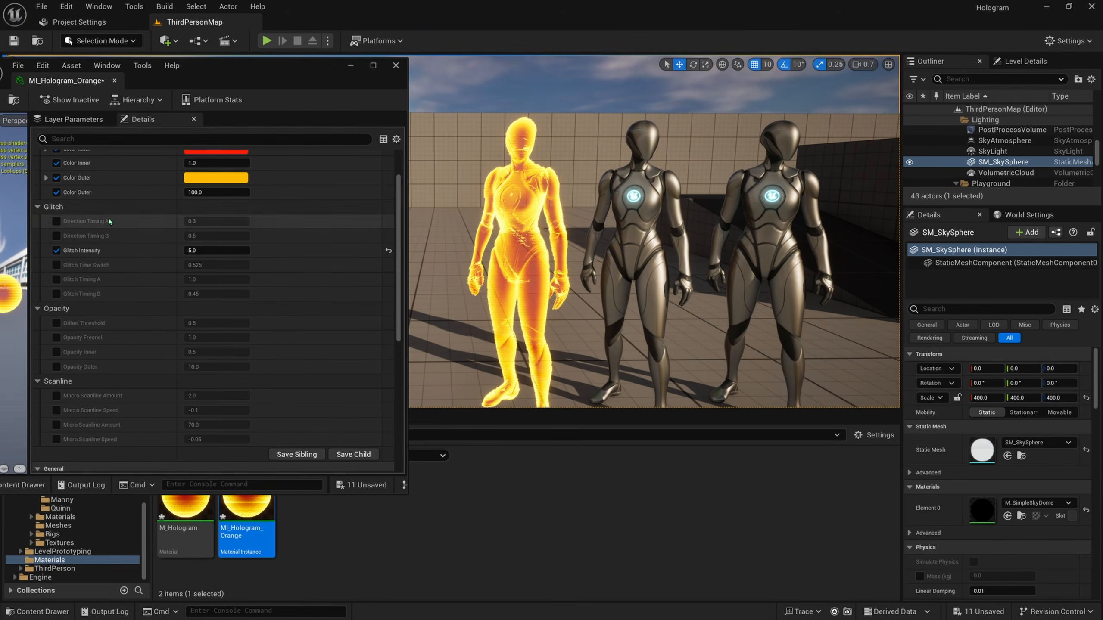
# Enable the overrides for Direction Timing A and B, Glitch Time Switch, and Glitch Timing A and B.
pyautogui.scroll(3, 104, 221)
pyautogui.click(56, 273)
pyautogui.click(56, 288)
pyautogui.click(56, 316)
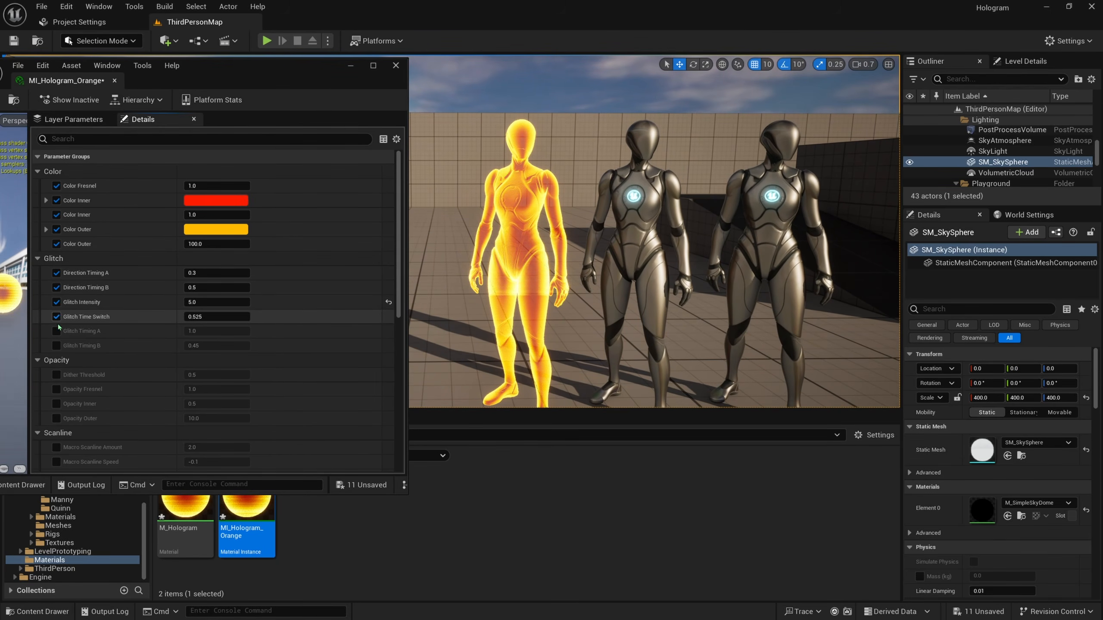
pyautogui.click(56, 331)
pyautogui.click(56, 346)
# Enable the overrides for Dither Threshold, Opacity Fresnel, Opacity Inner and Opacity Outer.
pyautogui.click(56, 374)
pyautogui.click(56, 389)
pyautogui.click(56, 404)
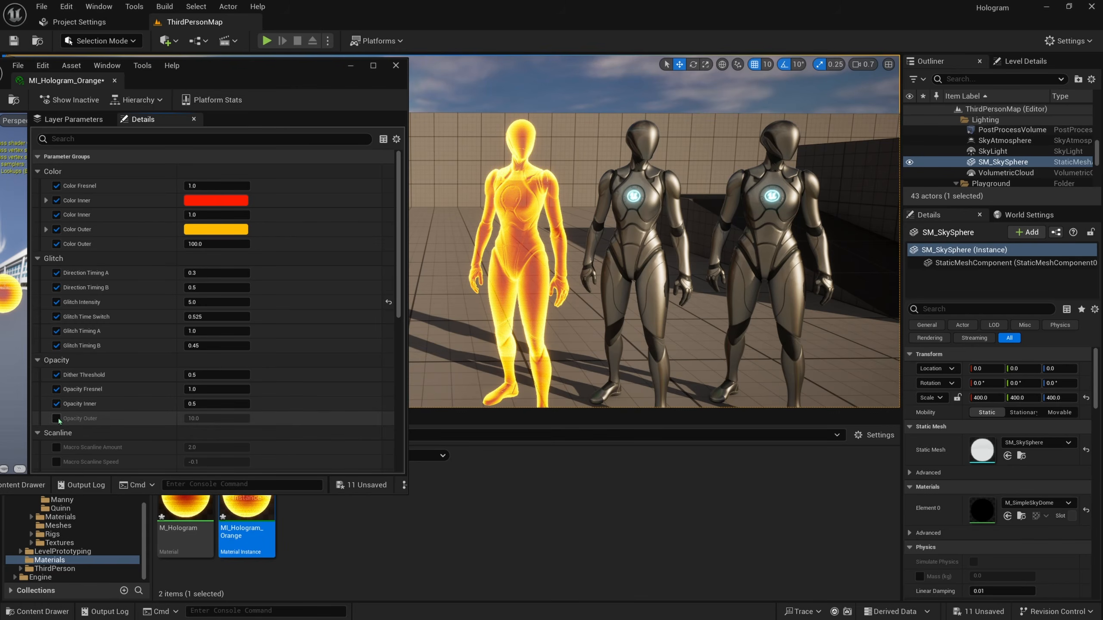
pyautogui.click(56, 419)
# Enable the amount and speed overrides for the Macro and Micro Scanline parameters.
pyautogui.scroll(-3, 69, 442)
pyautogui.click(56, 378)
pyautogui.click(56, 393)
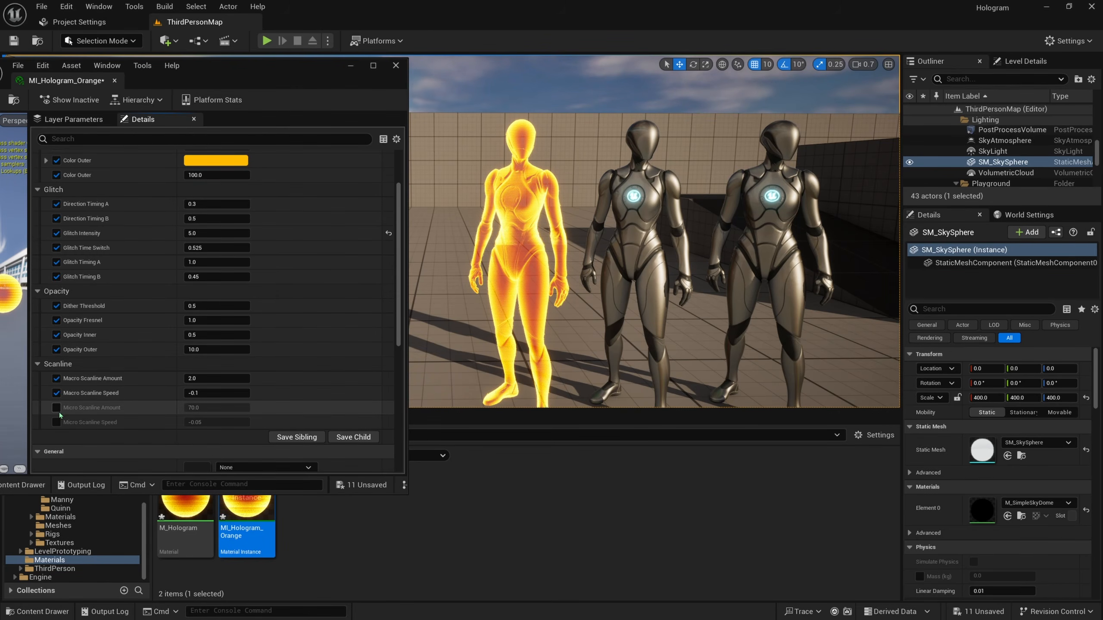
pyautogui.click(56, 407)
pyautogui.scroll(3, 221, 178)
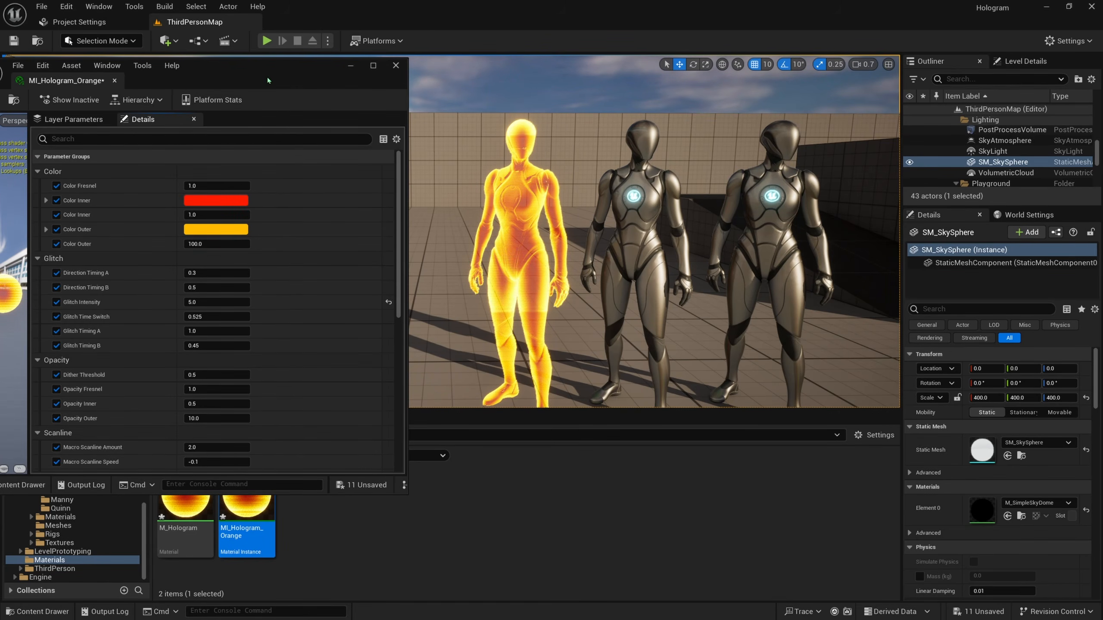
# Try a pink Color Inner on the hologram and discard the color change.
pyautogui.click(210, 197)
pyautogui.moveTo(269, 264)
pyautogui.mouseDown()
pyautogui.moveTo(281, 273)
pyautogui.moveTo(285, 238)
pyautogui.moveTo(181, 311)
pyautogui.moveTo(313, 357)
pyautogui.moveTo(343, 275)
pyautogui.mouseUp()
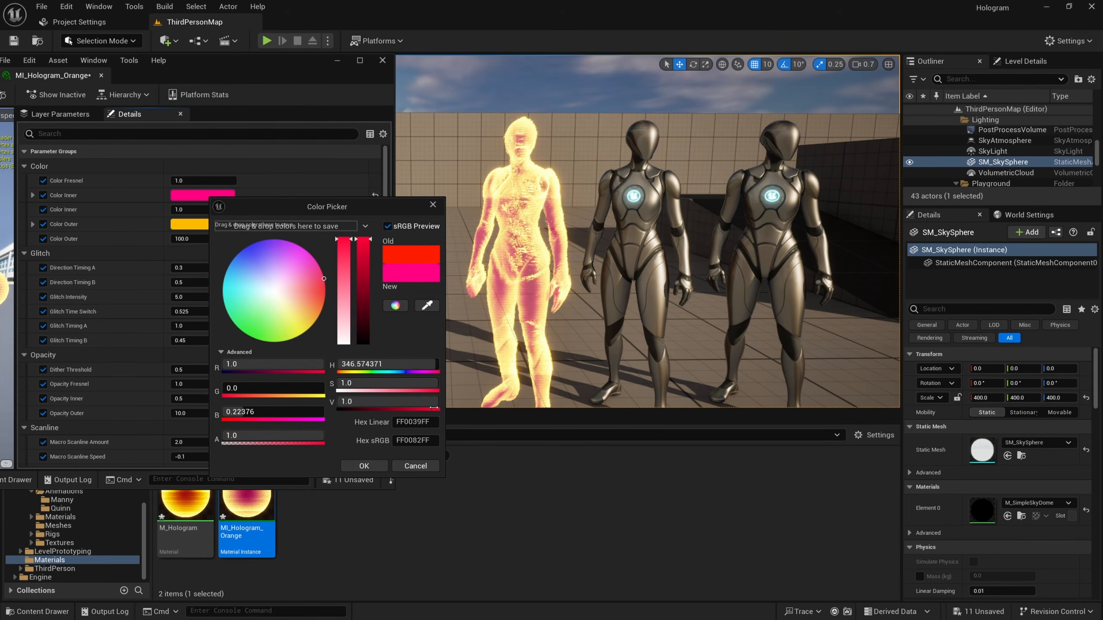
pyautogui.click(416, 466)
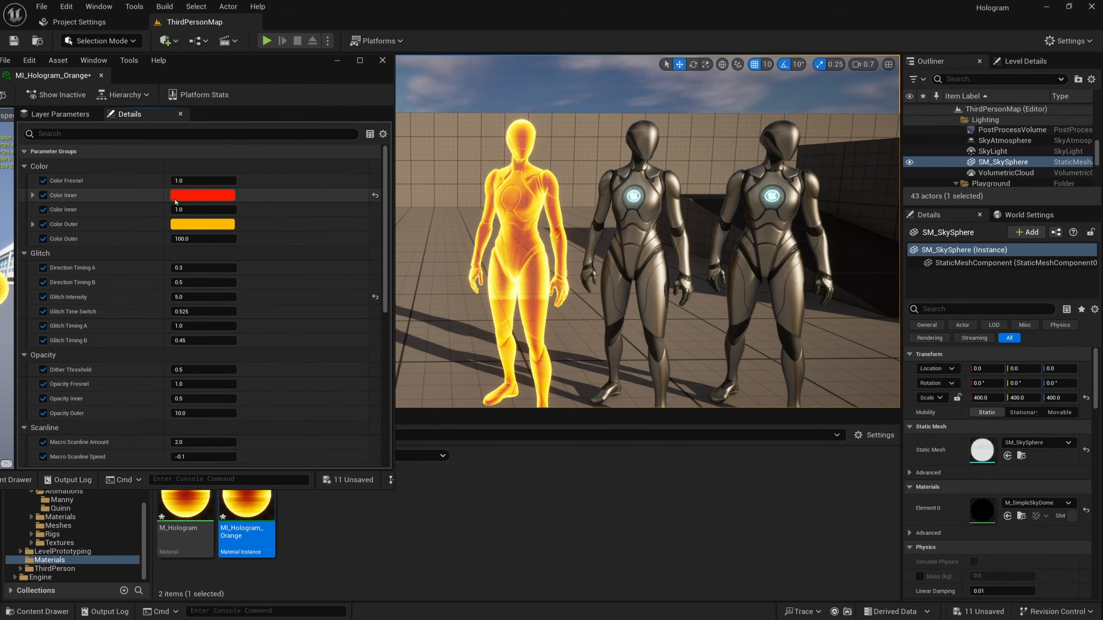
# Try Color Fresnel values of about 2.41 and 8.27 on the hologram, and set it to 2.
pyautogui.moveTo(189, 180); pyautogui.dragTo(226, 180)
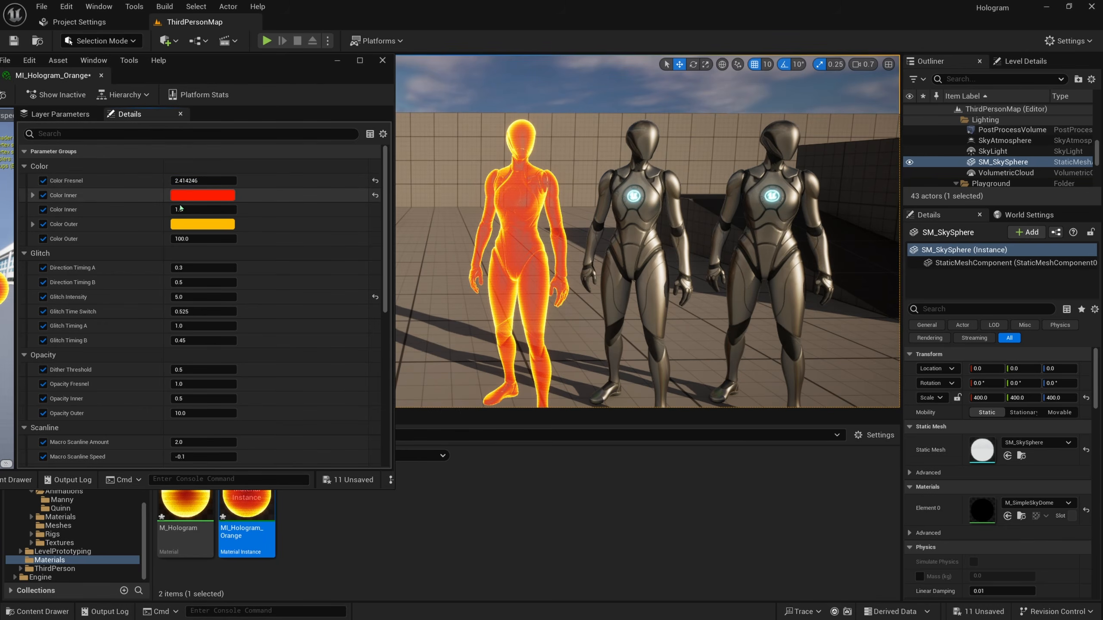
pyautogui.scroll(5, 545, 162)
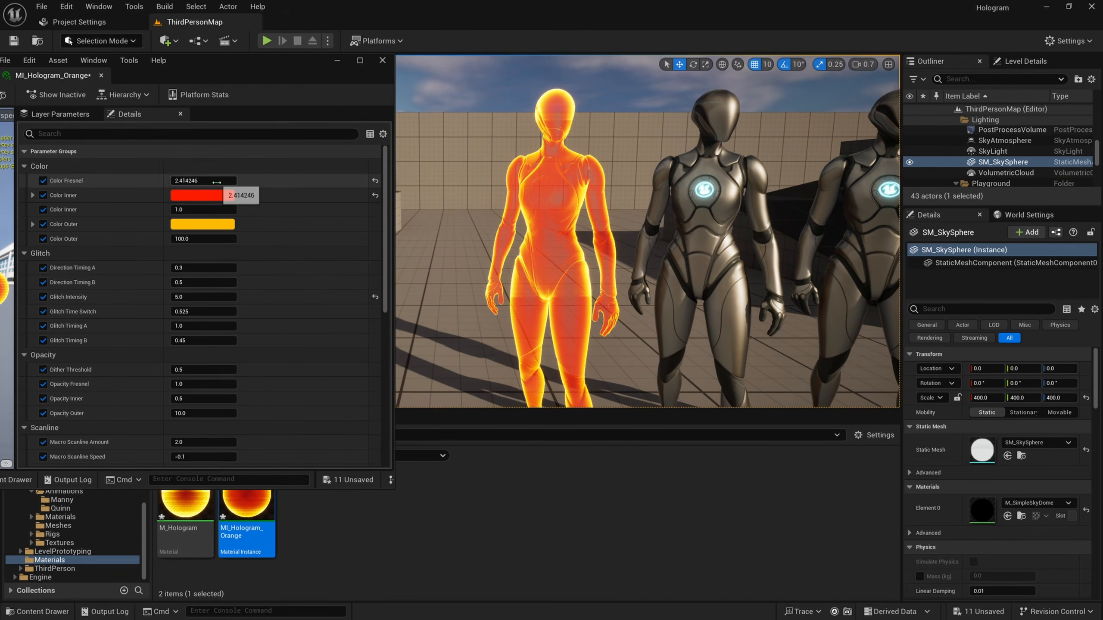
pyautogui.moveTo(213, 180); pyautogui.dragTo(243, 180)
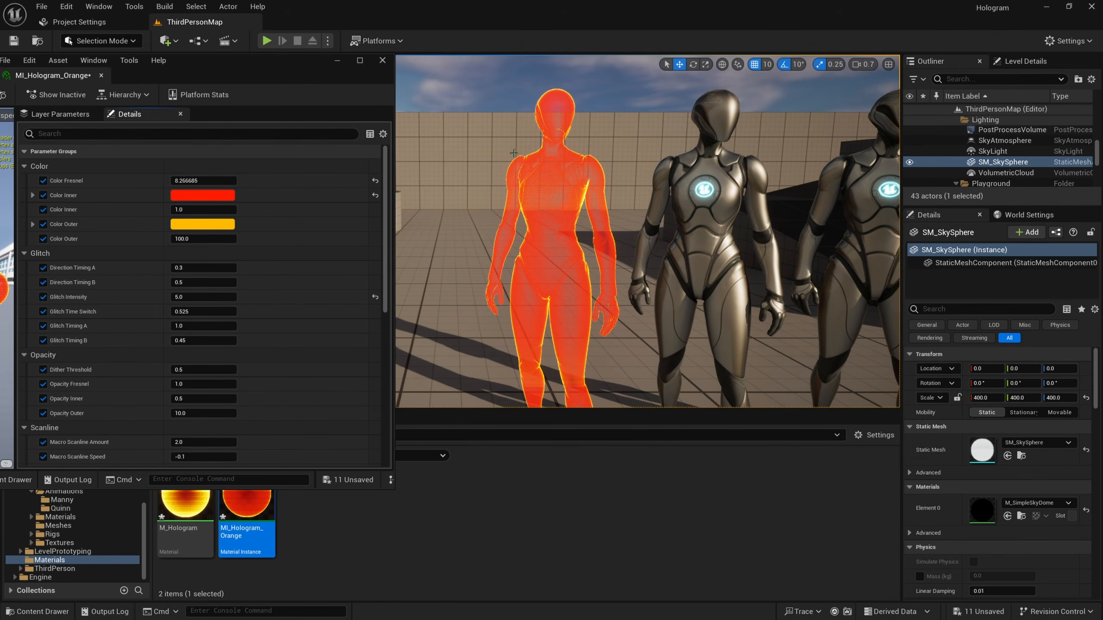
pyautogui.click(374, 180)
pyautogui.click(222, 180)
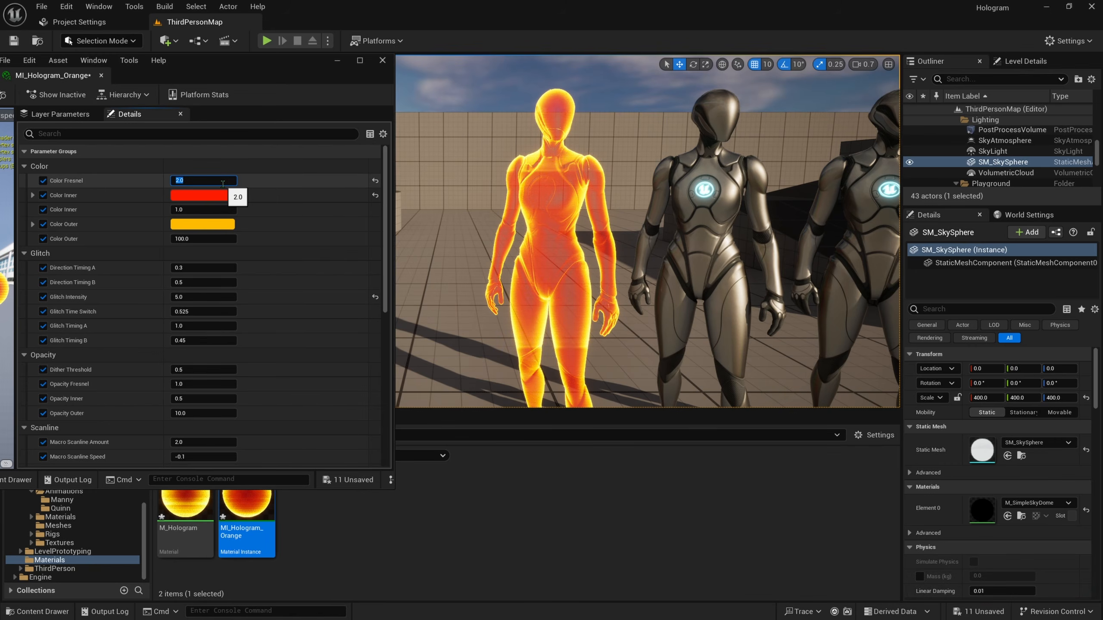
pyautogui.press('Return')
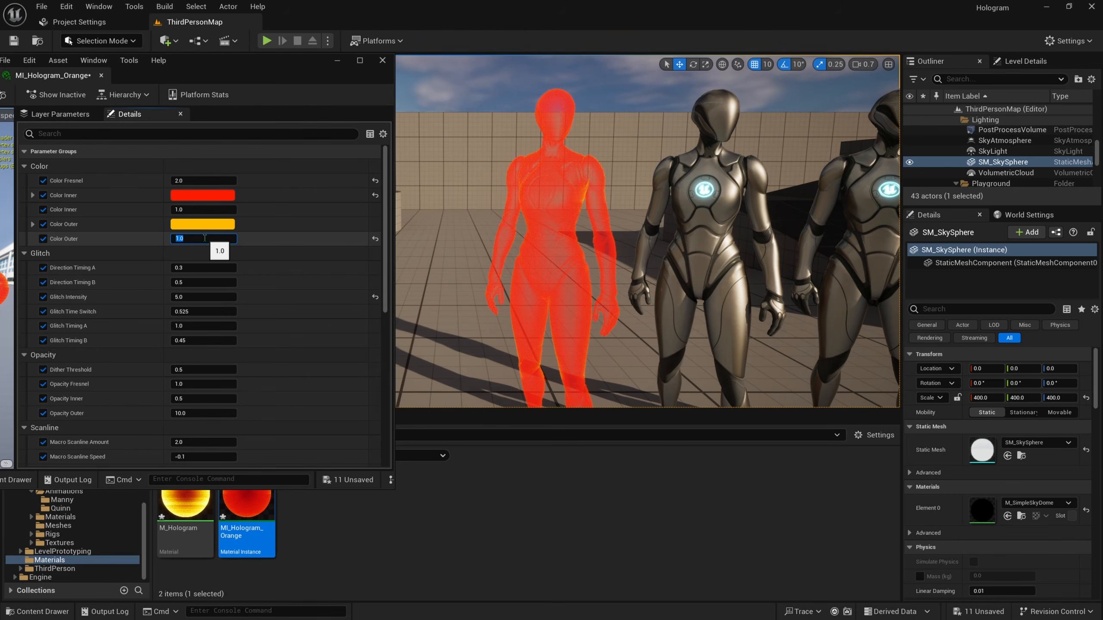
# Try Color Outer intensities of 1, 10 and 25 on the hologram, and set the value back to 100.
pyautogui.press('Return')
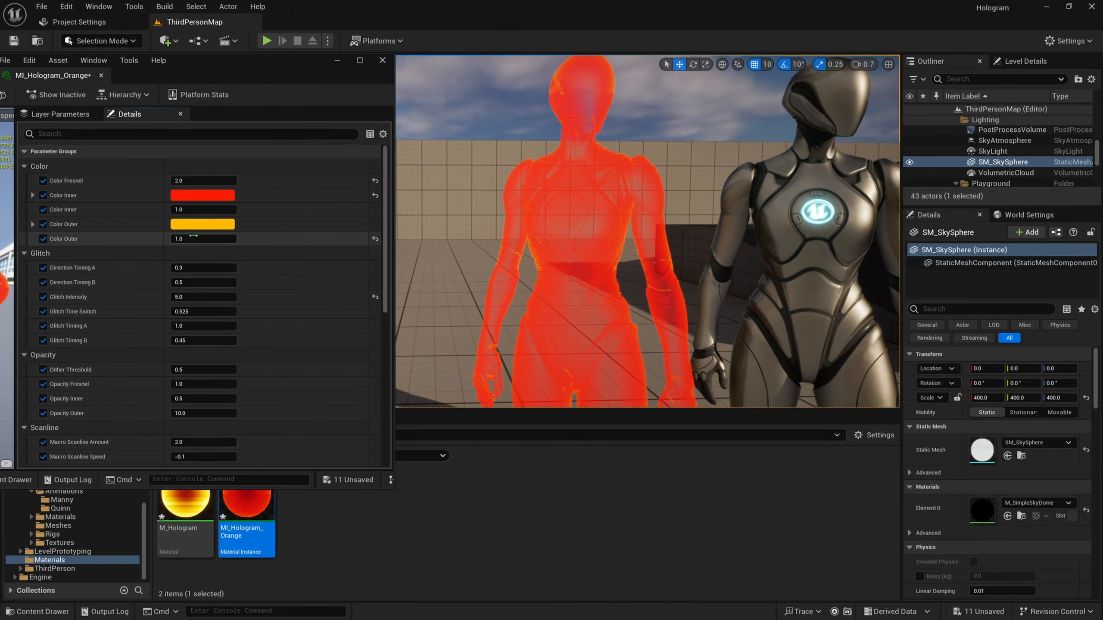
pyautogui.press('Return')
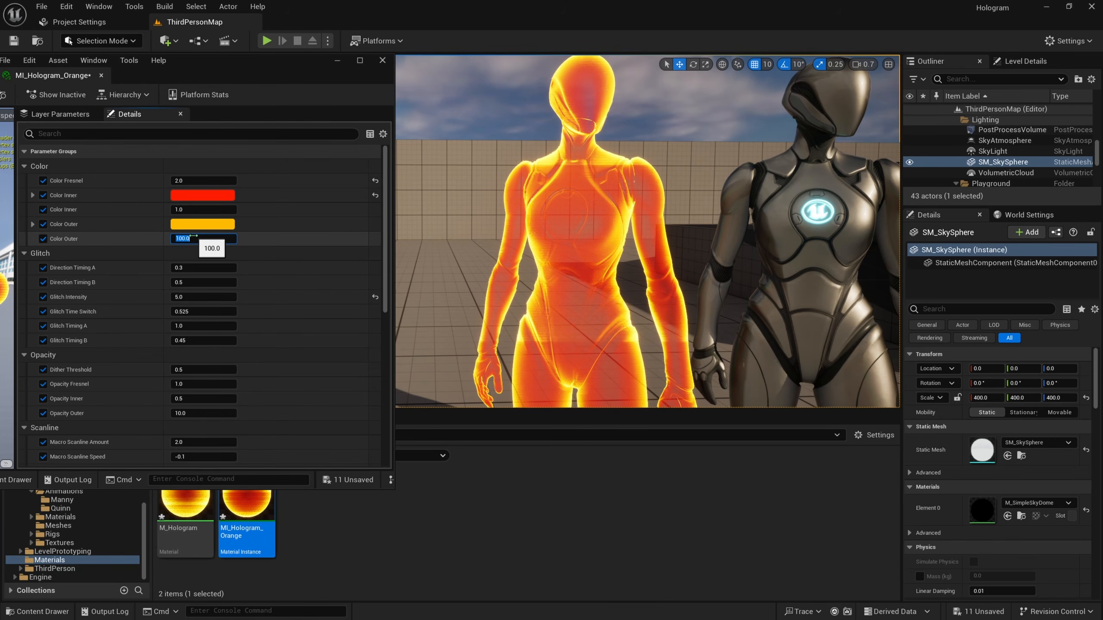
pyautogui.write('10')
pyautogui.press('Return')
pyautogui.write('2.0')
pyautogui.press('Return')
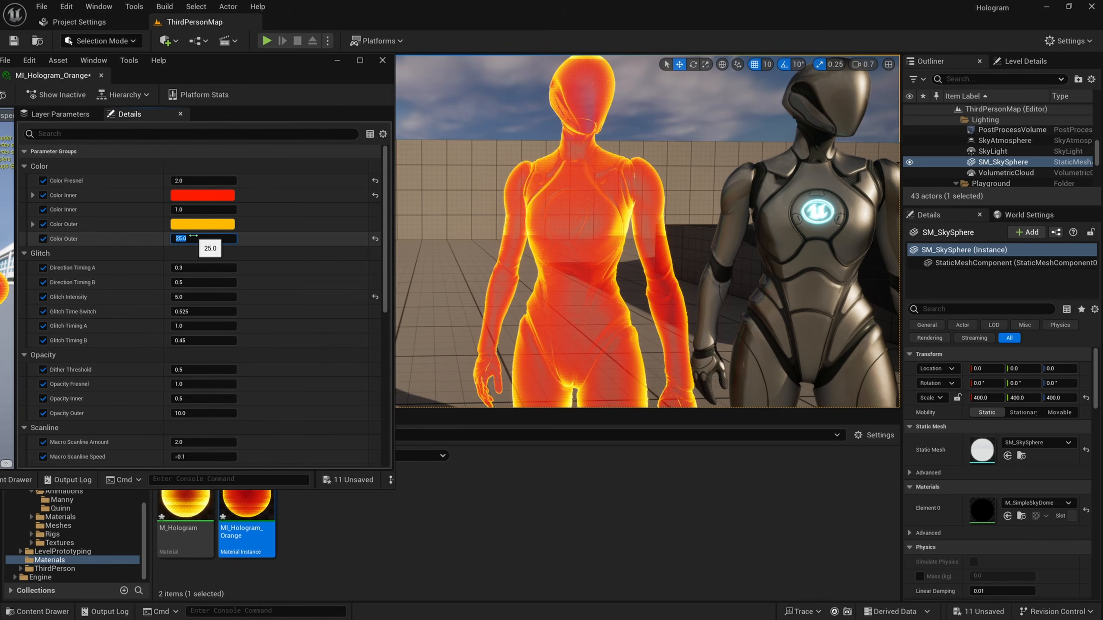
pyautogui.write('100')
pyautogui.press('Return')
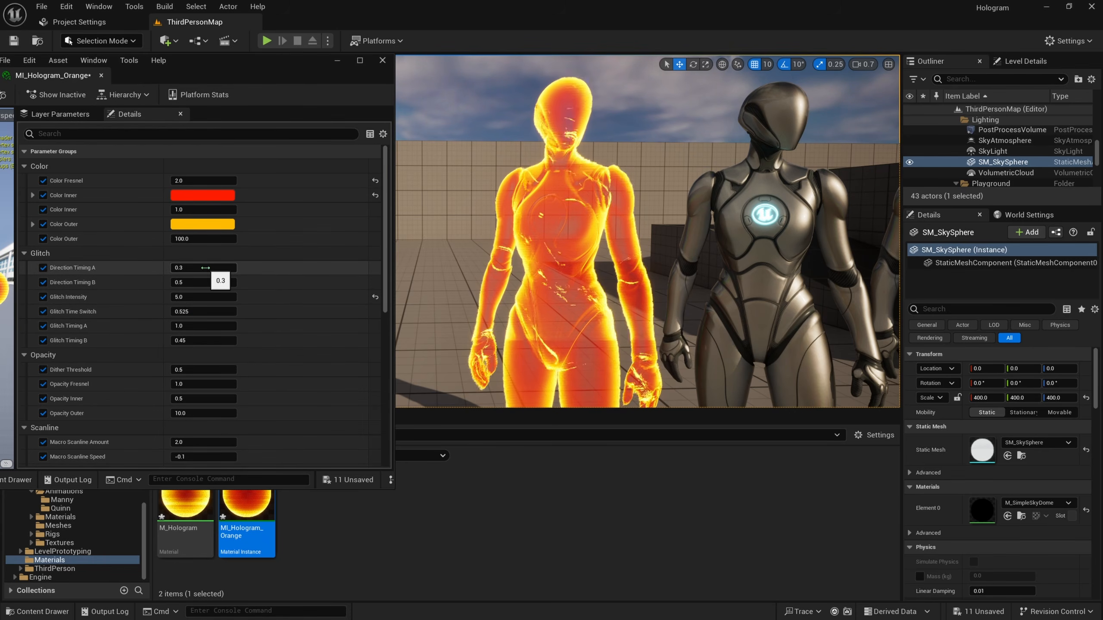
# Try Direction Timing A at about 0.07 and Glitch Timing A at about 2.65 and 0.1, undoing each change.
pyautogui.moveTo(205, 268); pyautogui.dragTo(198, 268)
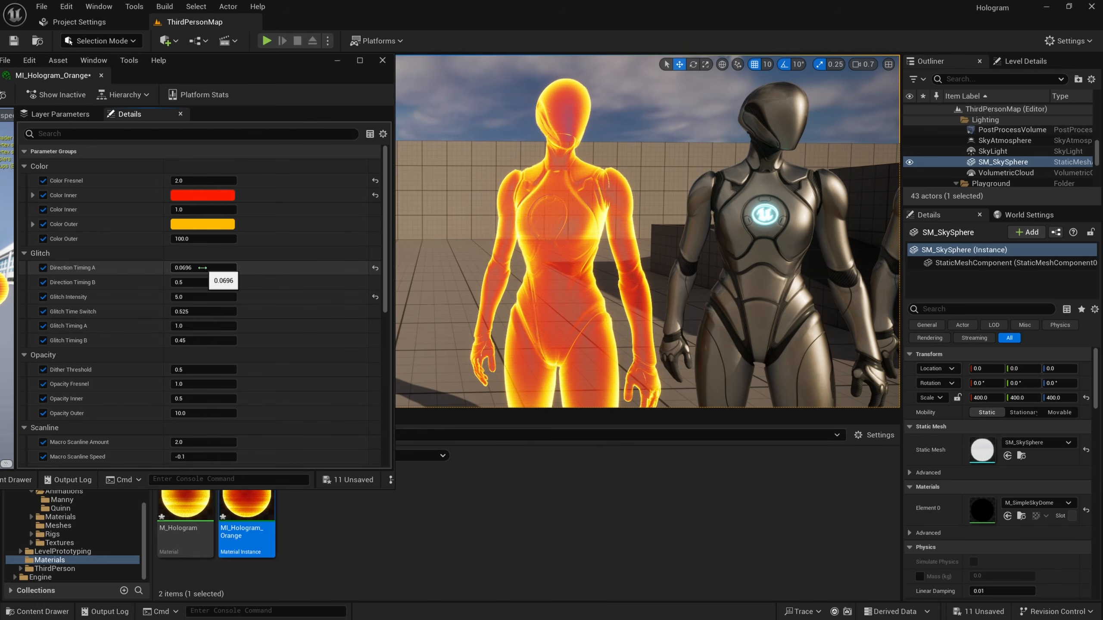
pyautogui.hotkey('ctrl', 'z')
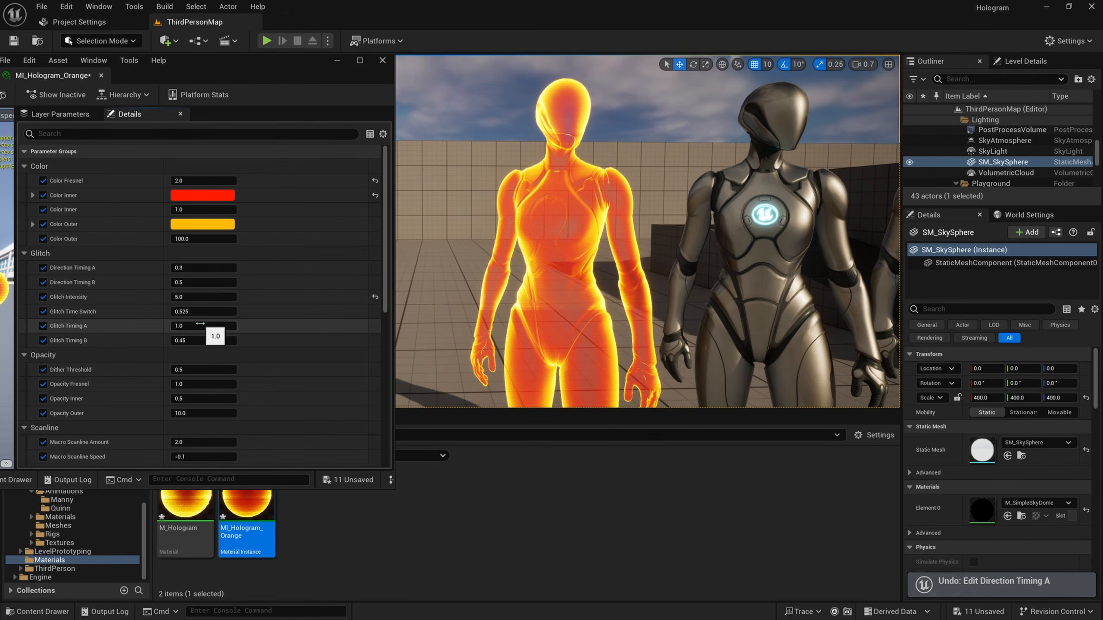
pyautogui.moveTo(199, 324); pyautogui.dragTo(205, 323)
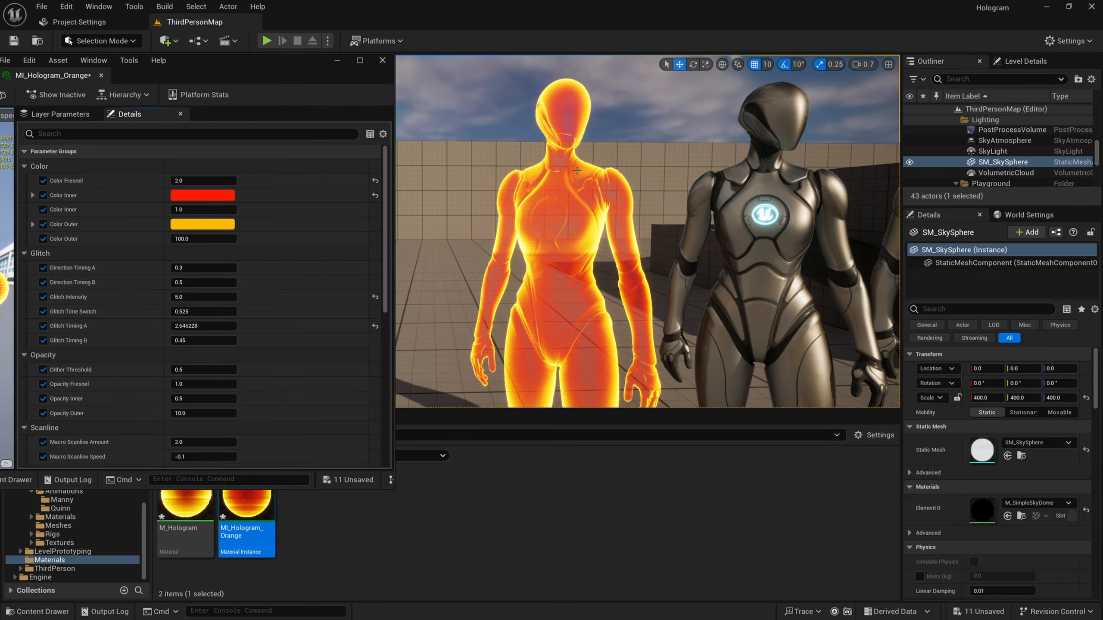
pyautogui.hotkey('ctrl', 'z')
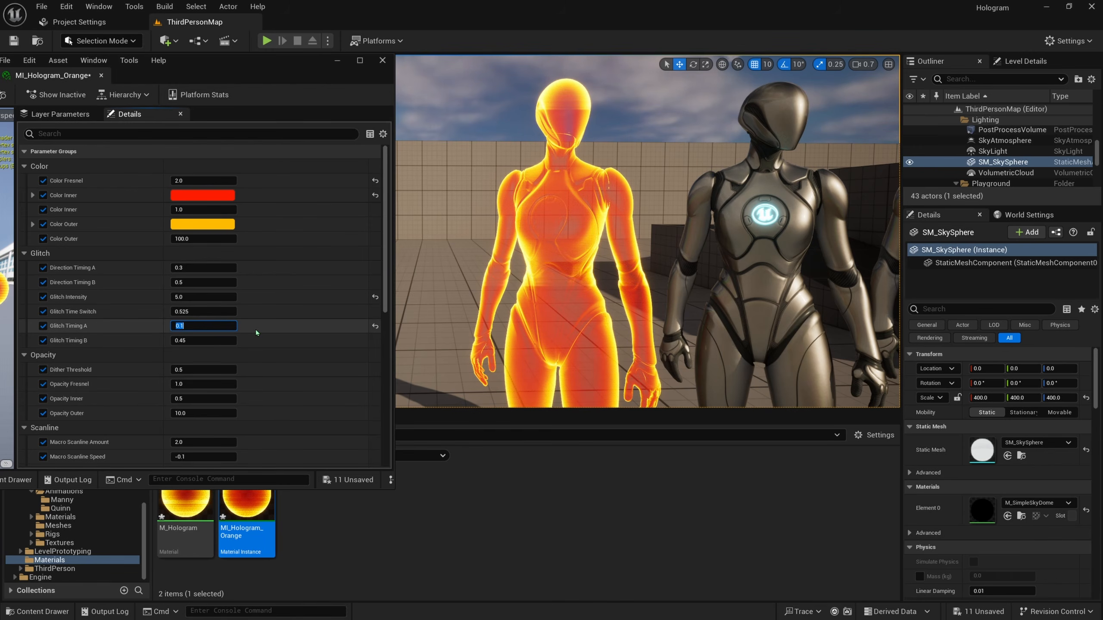
pyautogui.hotkey('ctrl', 'z')
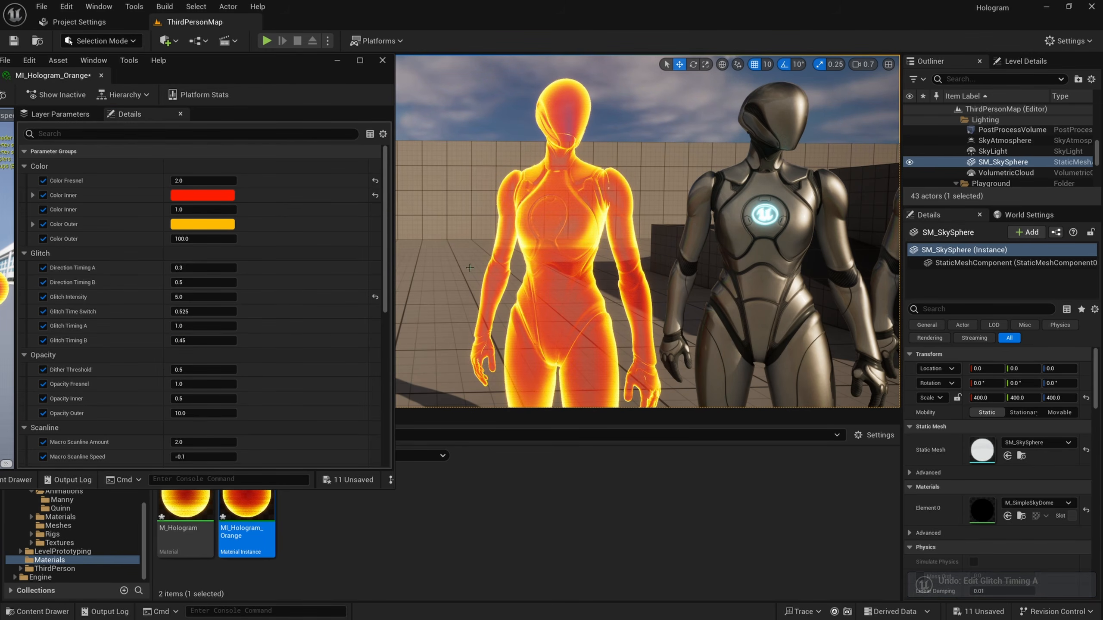
# Set the Dither Threshold to 0 and inspect the hologram mannequin's surface up close.
pyautogui.moveTo(470, 268); pyautogui.dragTo(484, 330, button='right')
pyautogui.press('s')
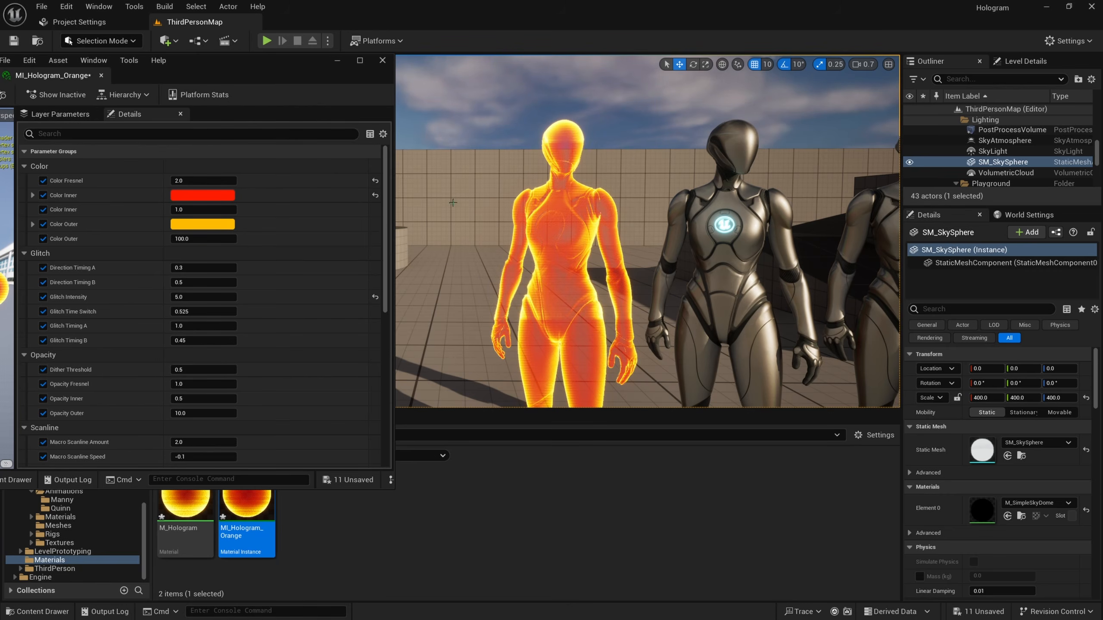
pyautogui.moveTo(452, 202); pyautogui.dragTo(456, 228, button='right')
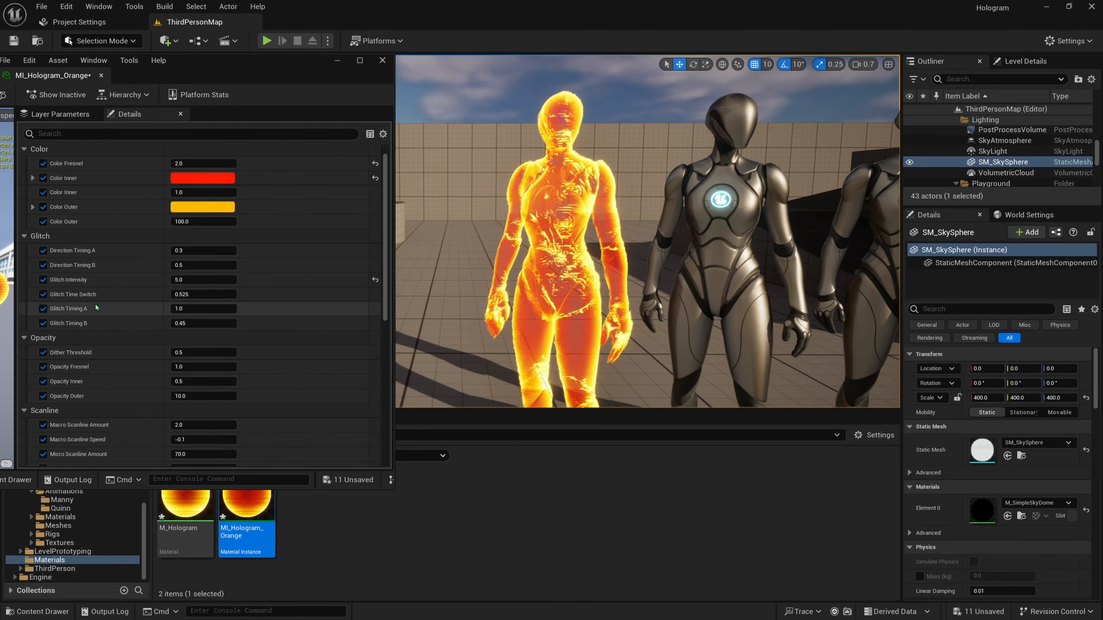
pyautogui.scroll(-1, 285, 336)
pyautogui.moveTo(647, 230); pyautogui.dragTo(595, 222, button='right')
pyautogui.press('w')
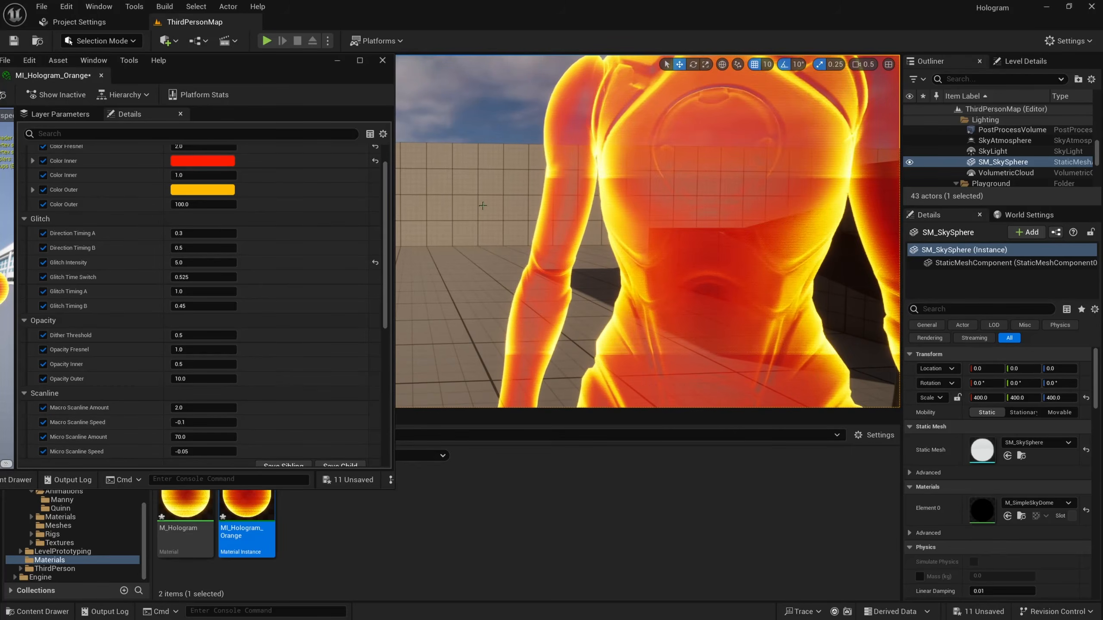
pyautogui.click(200, 335)
pyautogui.write('0')
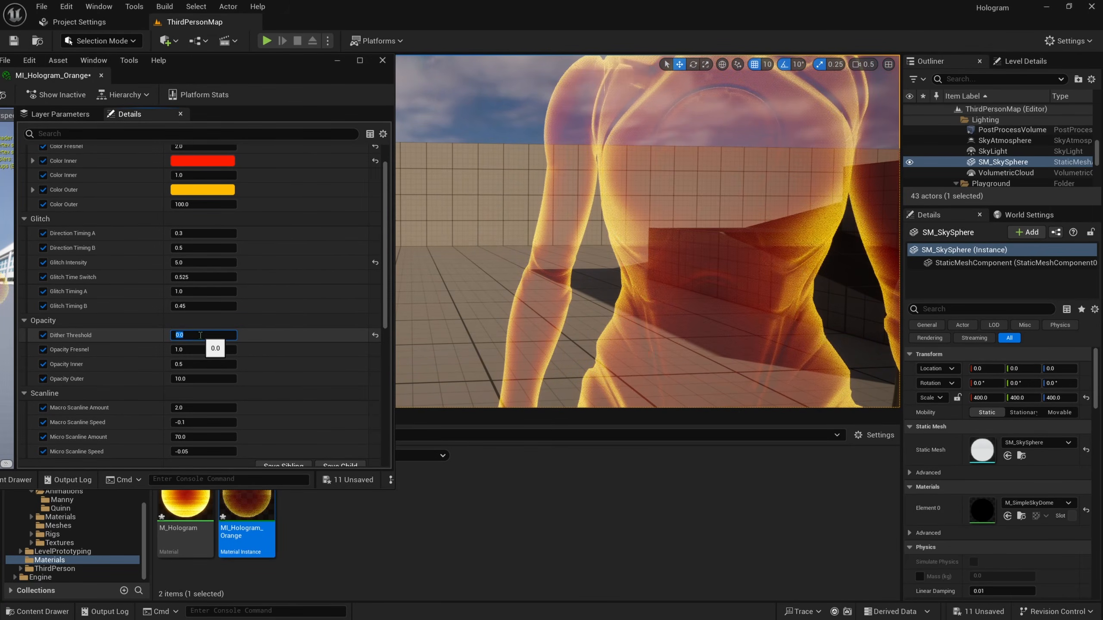
pyautogui.press('Return')
pyautogui.press('w')
pyautogui.scroll(-1, 569, 228)
pyautogui.moveTo(568, 228)
pyautogui.mouseDown(button='right')
pyautogui.moveTo(586, 227)
pyautogui.moveTo(562, 223)
pyautogui.mouseUp(button='right')
pyautogui.press('s')
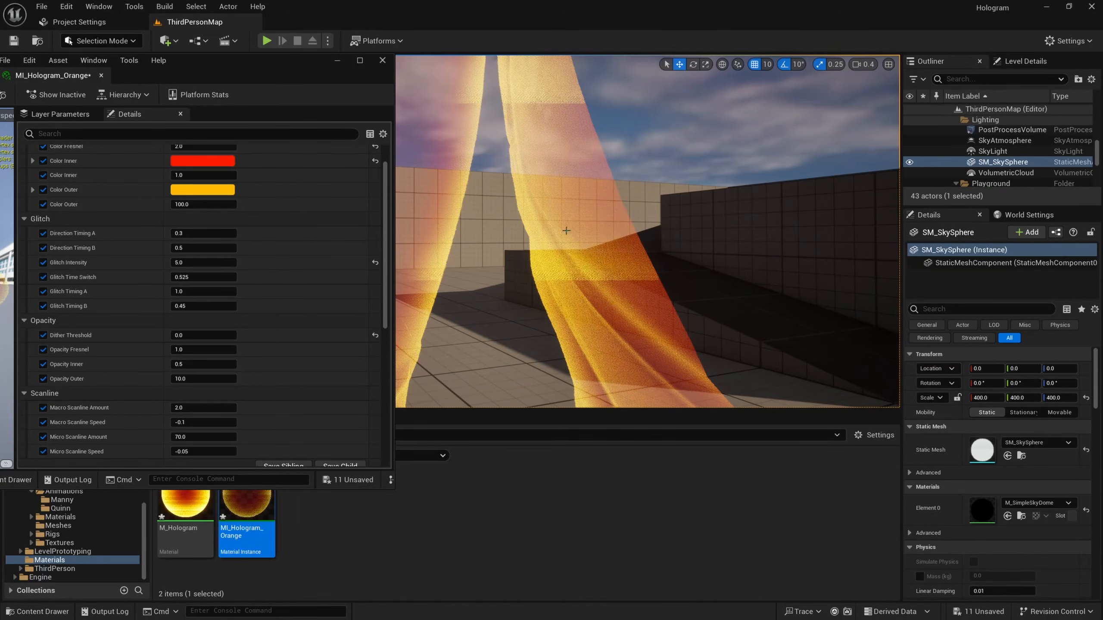
# Set the Dither Threshold to 1 and view the hologram mannequin from farther back.
pyautogui.click(203, 334)
pyautogui.write('1')
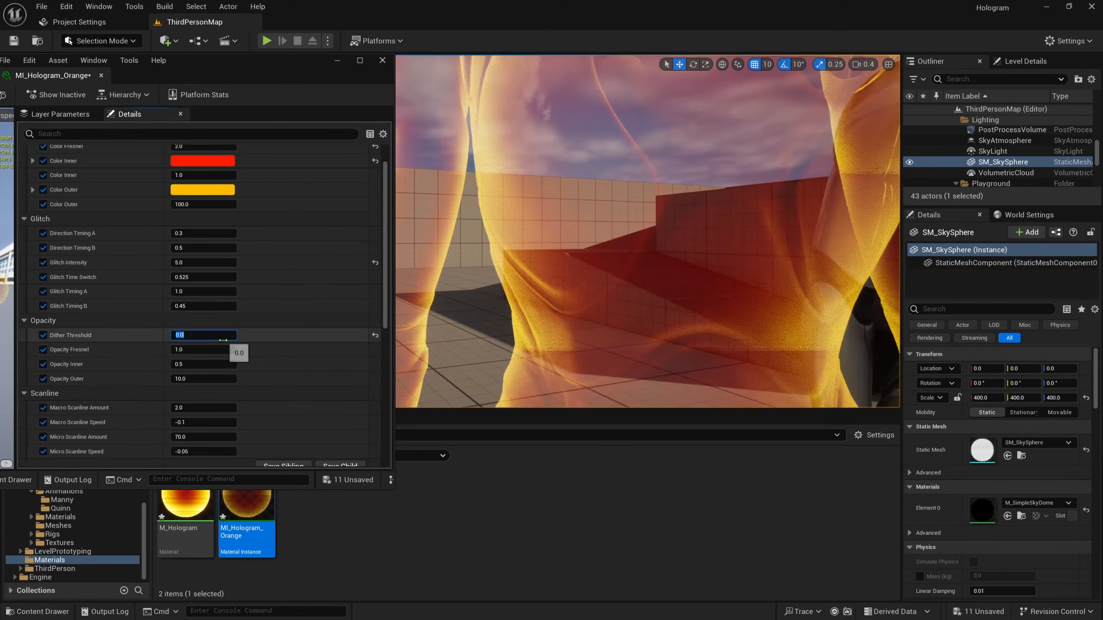
pyautogui.press('Return')
pyautogui.press('s')
pyautogui.moveTo(565, 244); pyautogui.dragTo(581, 227, button='right')
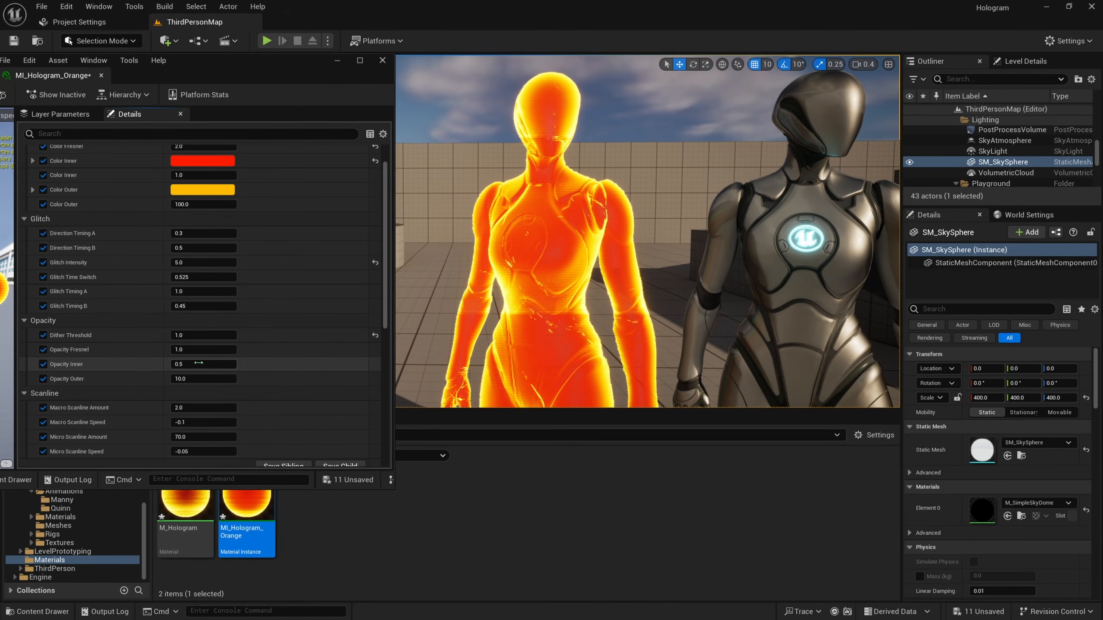
# Try an Opacity Inner of about -2.03 and inspect the hologram mannequin from the side and front.
pyautogui.moveTo(203, 364); pyautogui.dragTo(179, 364)
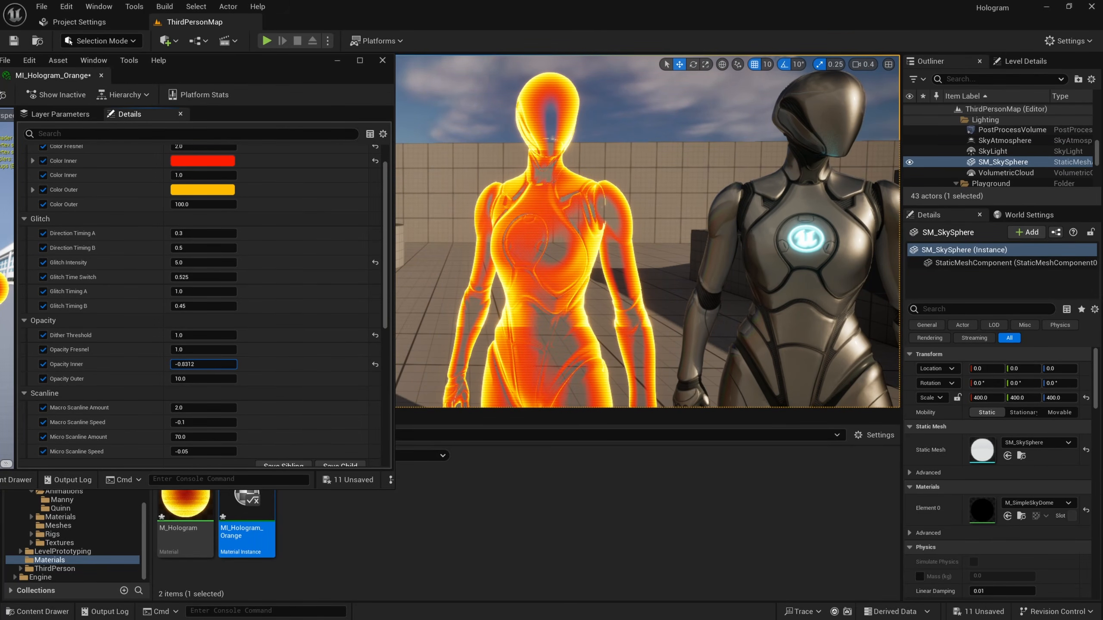
pyautogui.press('s')
pyautogui.moveTo(577, 259); pyautogui.dragTo(669, 254, button='right')
pyautogui.press('a')
pyautogui.press('a')
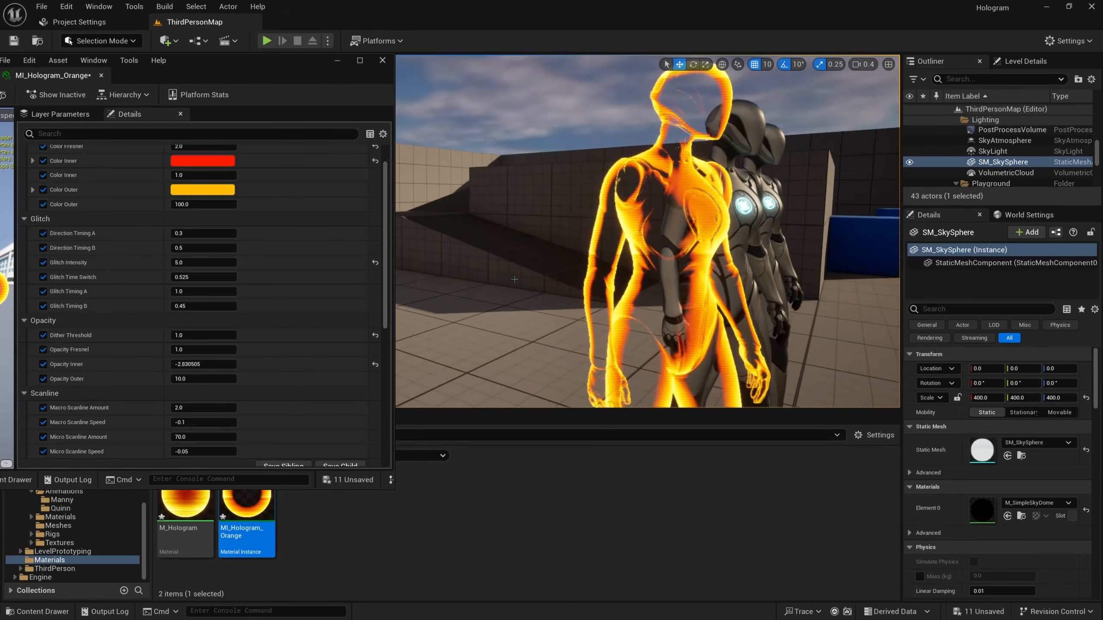
pyautogui.press('d')
pyautogui.moveTo(693, 208); pyautogui.dragTo(633, 202, button='right')
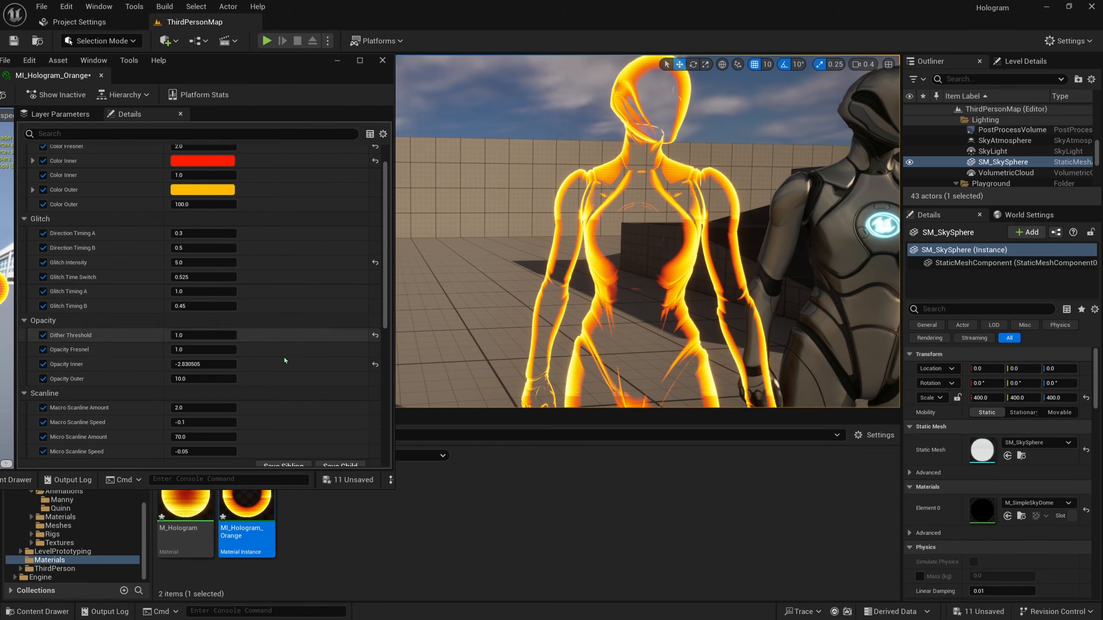
# Try a different Opacity Outer value, and undo the latest Opacity Outer and Opacity Inner changes.
pyautogui.moveTo(203, 378)
pyautogui.mouseDown()
pyautogui.moveTo(235, 378)
pyautogui.moveTo(218, 378)
pyautogui.mouseUp()
pyautogui.hotkey('ctrl', 'z')
pyautogui.hotkey('ctrl', 'z')
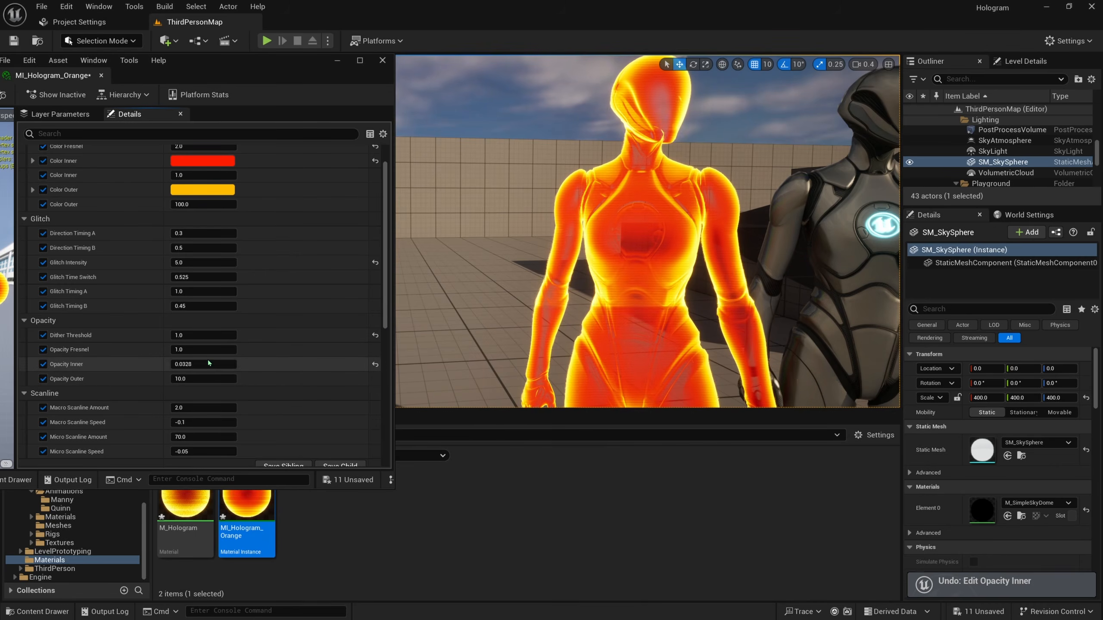
# Raise Opacity Inner to about 2.42, lower Opacity Outer to about 1.75, and view the hologram from different distances.
pyautogui.moveTo(208, 362); pyautogui.dragTo(217, 362)
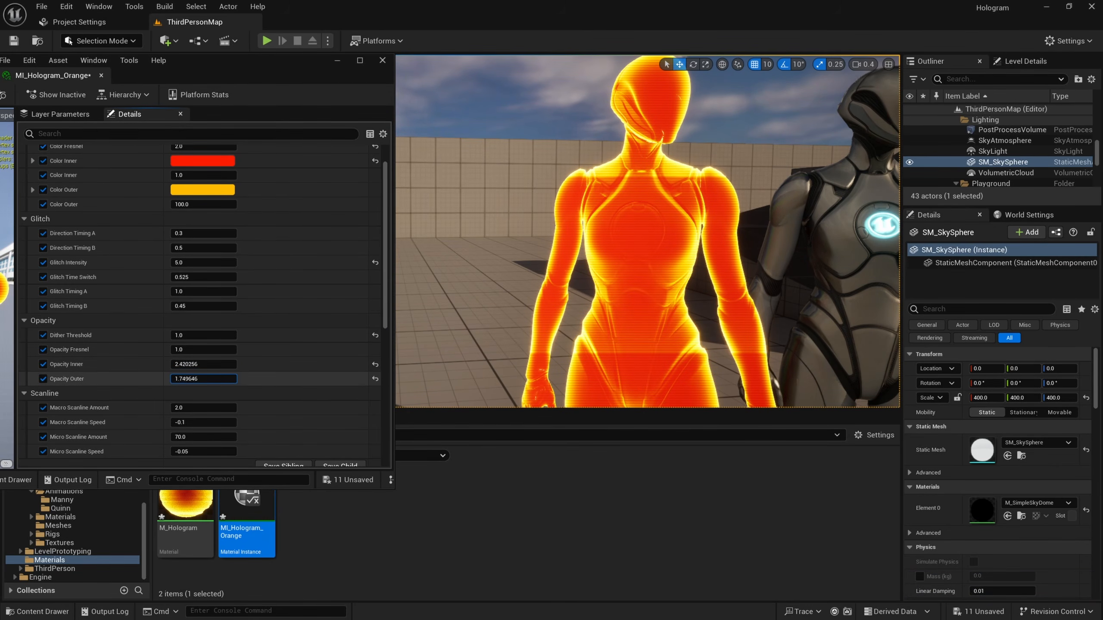
pyautogui.moveTo(207, 379)
pyautogui.mouseDown()
pyautogui.moveTo(195, 379)
pyautogui.moveTo(237, 364)
pyautogui.moveTo(214, 364)
pyautogui.mouseUp()
pyautogui.moveTo(564, 261); pyautogui.dragTo(595, 282, button='right')
pyautogui.press('s')
pyautogui.press('s')
pyautogui.moveTo(567, 223); pyautogui.dragTo(560, 197, button='right')
pyautogui.press('w')
# Adjust Opacity Fresnel to about 0.62, Opacity Inner to about 1.96 and Opacity Outer to about -2.47 while viewing the mannequin.
pyautogui.moveTo(217, 350); pyautogui.dragTo(217, 350)
pyautogui.press('s')
pyautogui.moveTo(595, 264)
pyautogui.mouseDown(button='right')
pyautogui.moveTo(616, 304)
pyautogui.moveTo(600, 261)
pyautogui.mouseUp(button='right')
pyautogui.press('w')
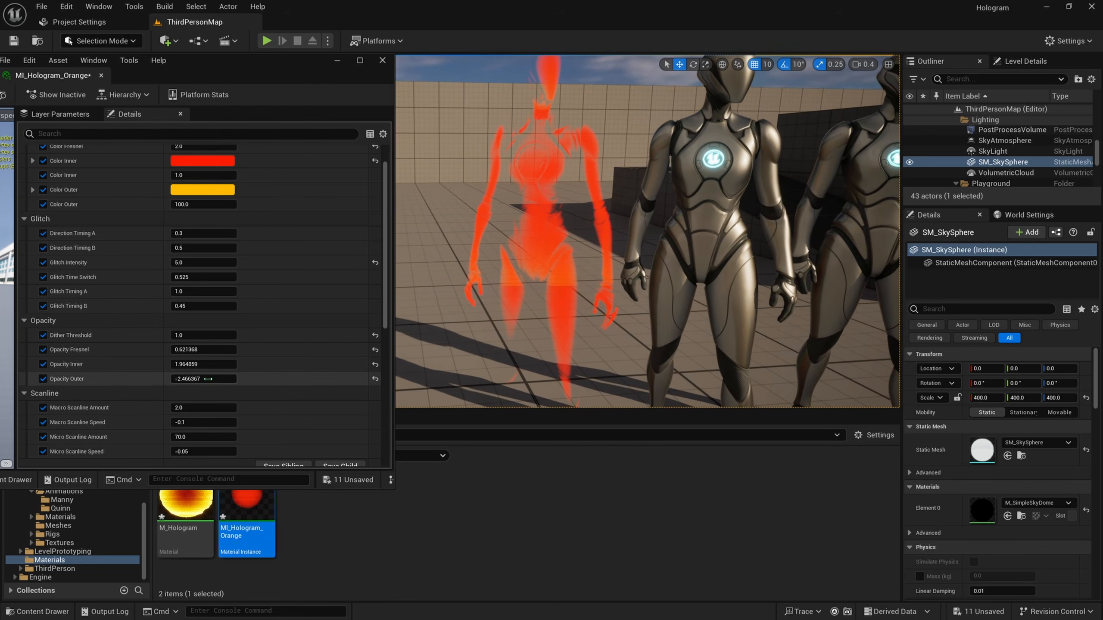
# Try a Color Fresnel of about 1.18 and view the hologram mannequin from different distances and angles.
pyautogui.moveTo(579, 112); pyautogui.dragTo(577, 100, button='right')
pyautogui.press('w')
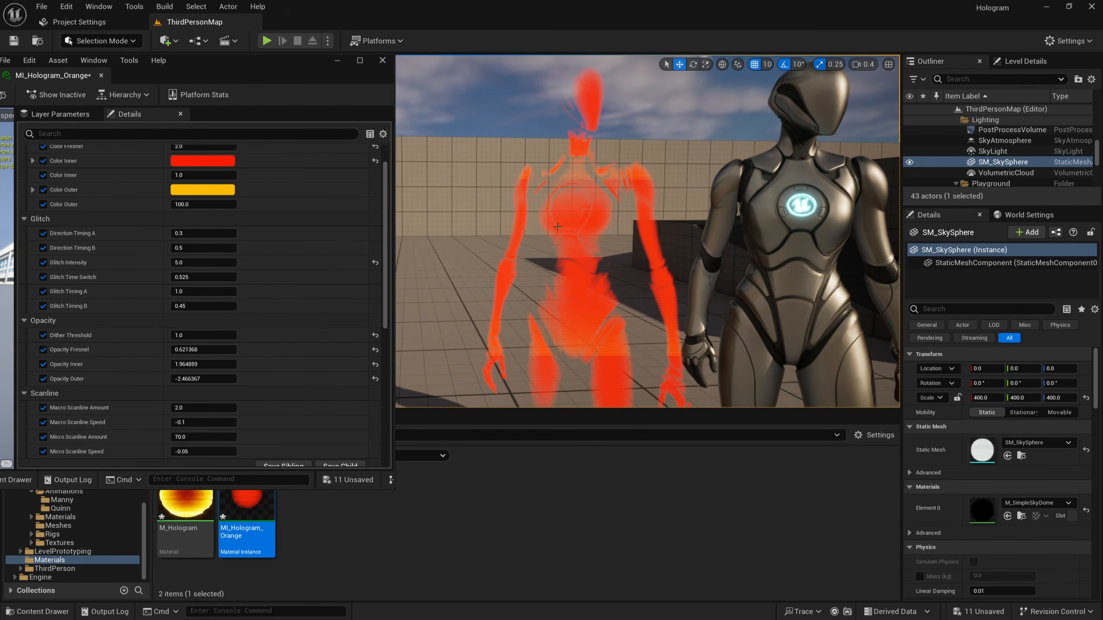
pyautogui.scroll(1, 262, 172)
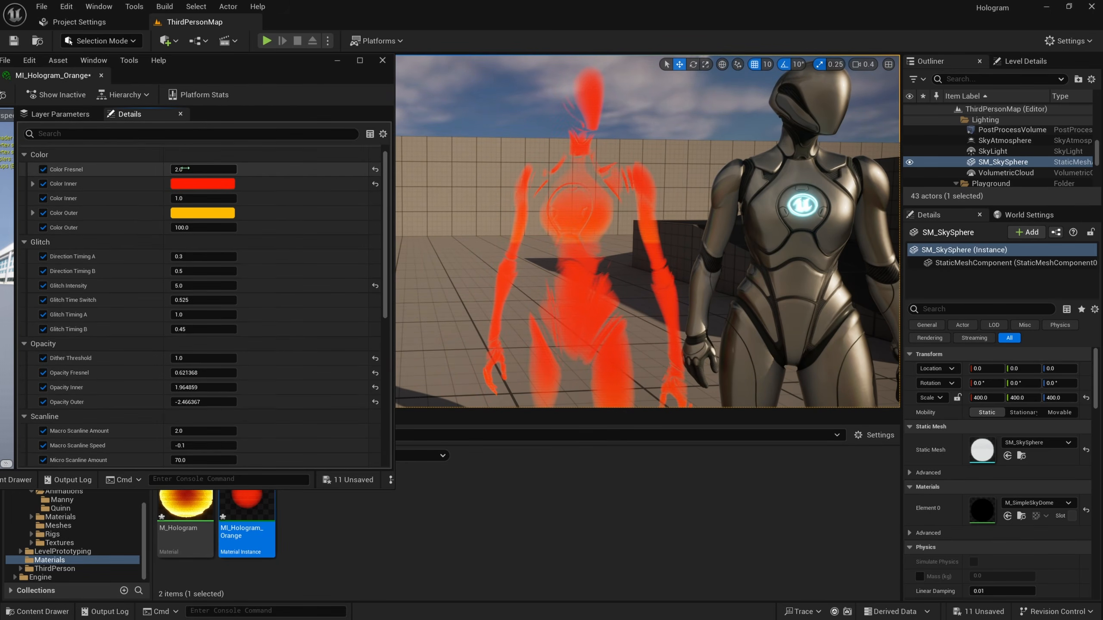
pyautogui.moveTo(203, 169); pyautogui.dragTo(198, 170)
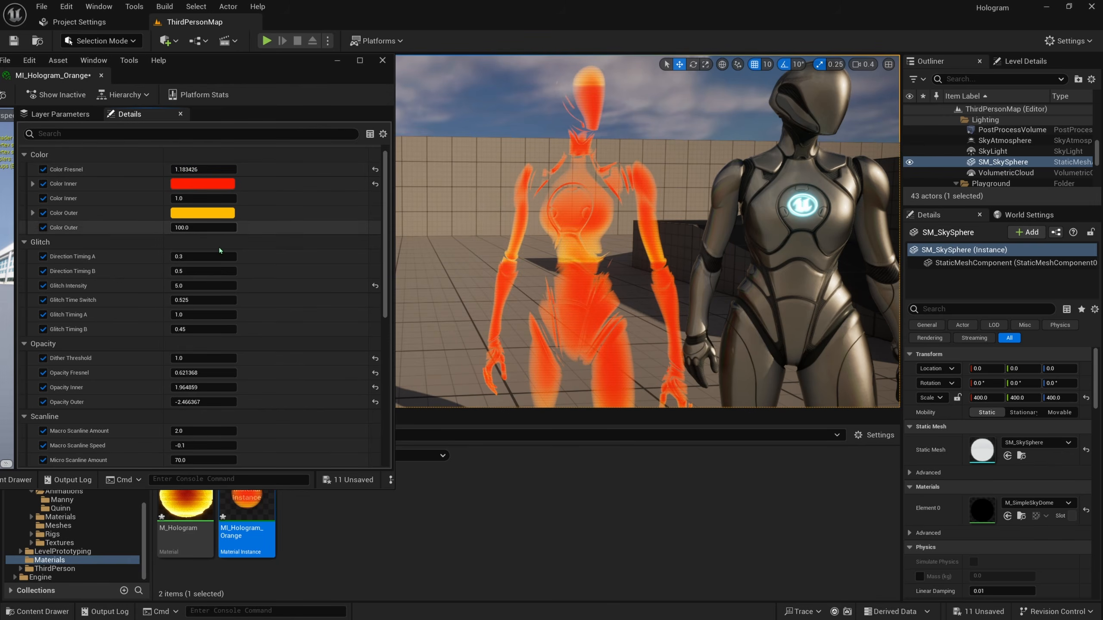
pyautogui.moveTo(604, 217); pyautogui.dragTo(673, 244, button='right')
pyautogui.press('s')
pyautogui.press('s')
pyautogui.press('a')
pyautogui.press('d')
pyautogui.press('w')
pyautogui.moveTo(585, 188); pyautogui.dragTo(585, 188, button='right')
pyautogui.press('w')
pyautogui.press('d')
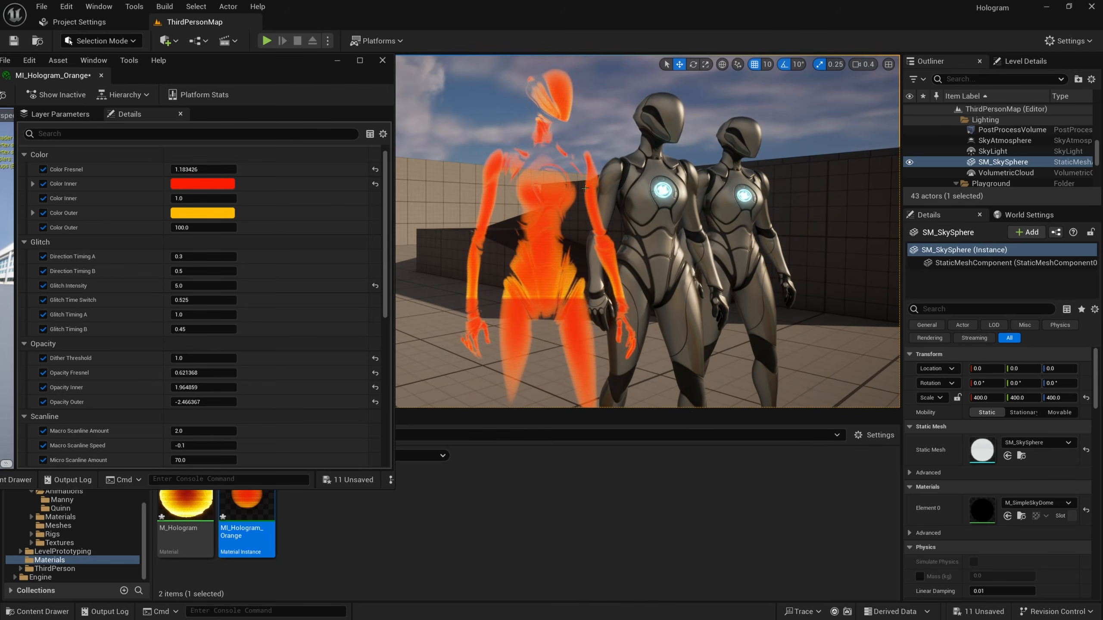
# Undo the Color Fresnel change and reset Dither Threshold, Opacity Fresnel, Opacity Inner and Opacity Outer to their defaults.
pyautogui.hotkey('ctrl', 'z')
pyautogui.click(376, 358)
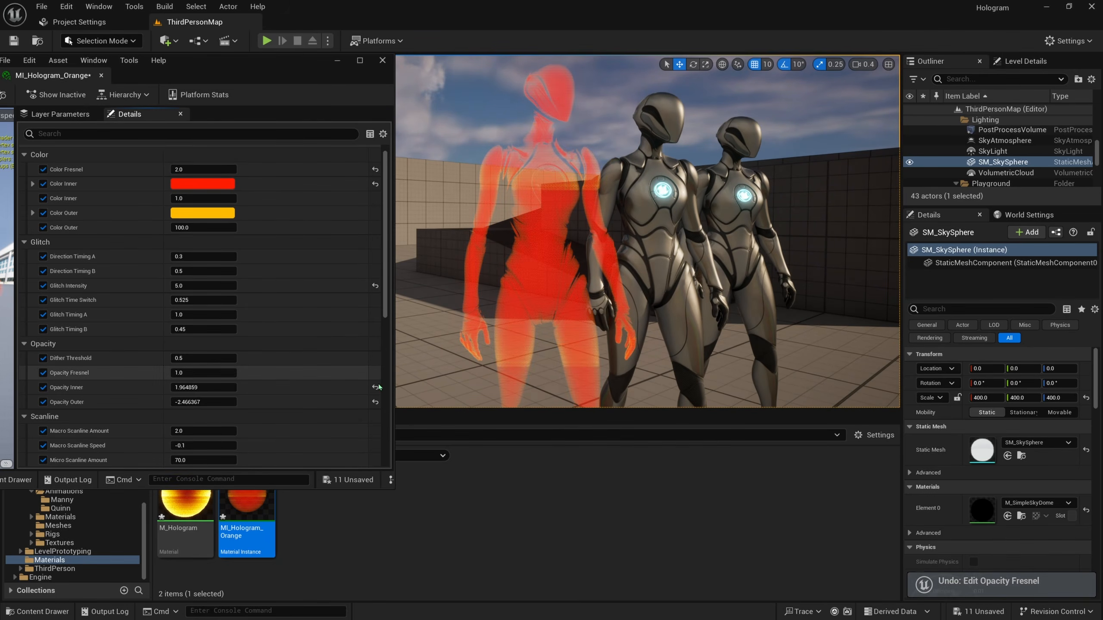
pyautogui.click(375, 387)
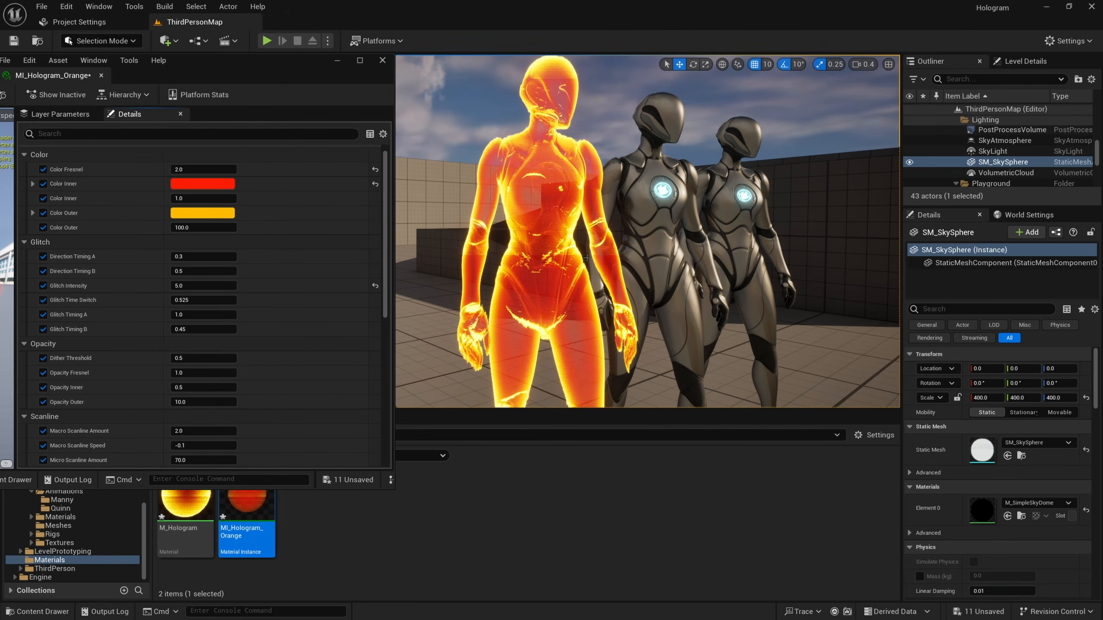
pyautogui.press('w')
pyautogui.press('d')
pyautogui.moveTo(664, 324); pyautogui.dragTo(634, 323, button='right')
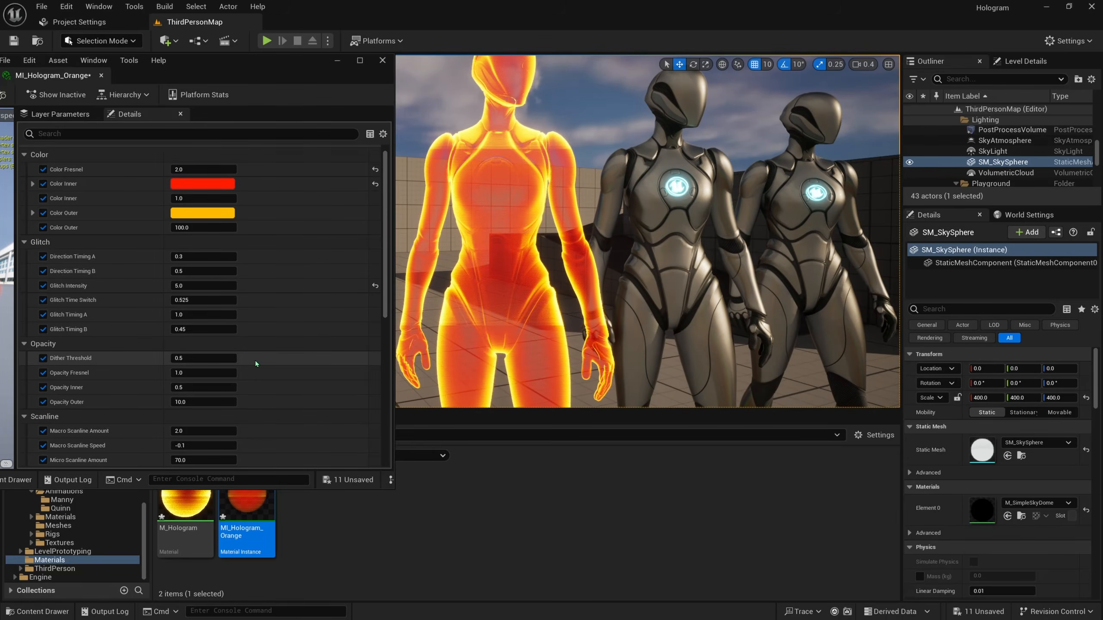
# Try Macro Scanline Amounts of 5 and 10 and an Opacity Outer of 2, and reset both parameters to their defaults.
pyautogui.scroll(-1, 261, 364)
pyautogui.scroll(-2, 100, 373)
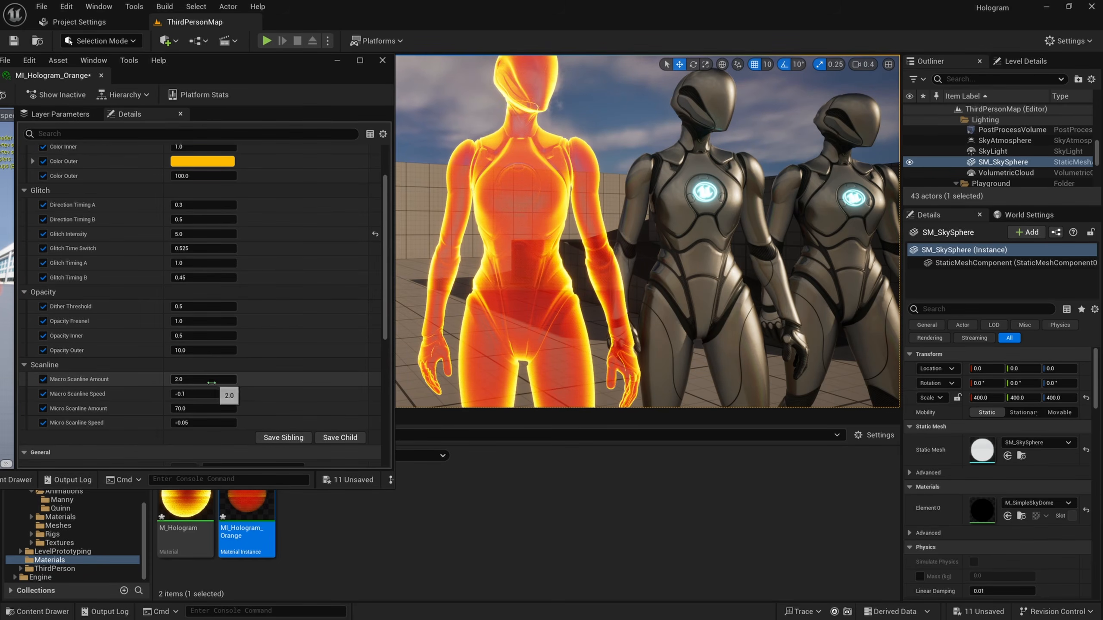
pyautogui.scroll(-3, 486, 297)
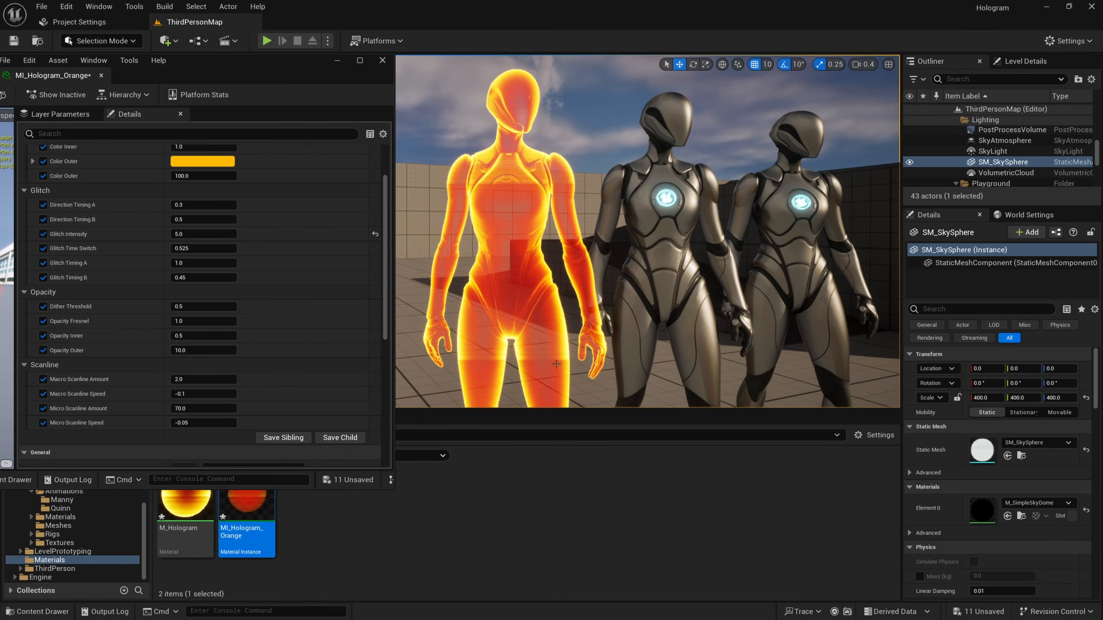
pyautogui.click(187, 377)
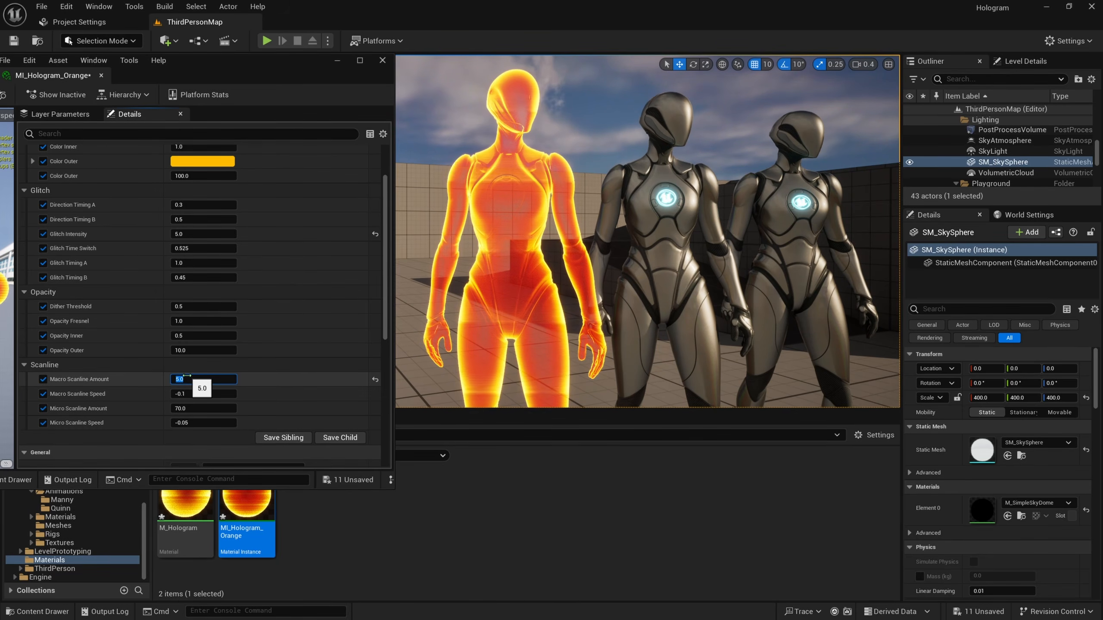
pyautogui.press('Return')
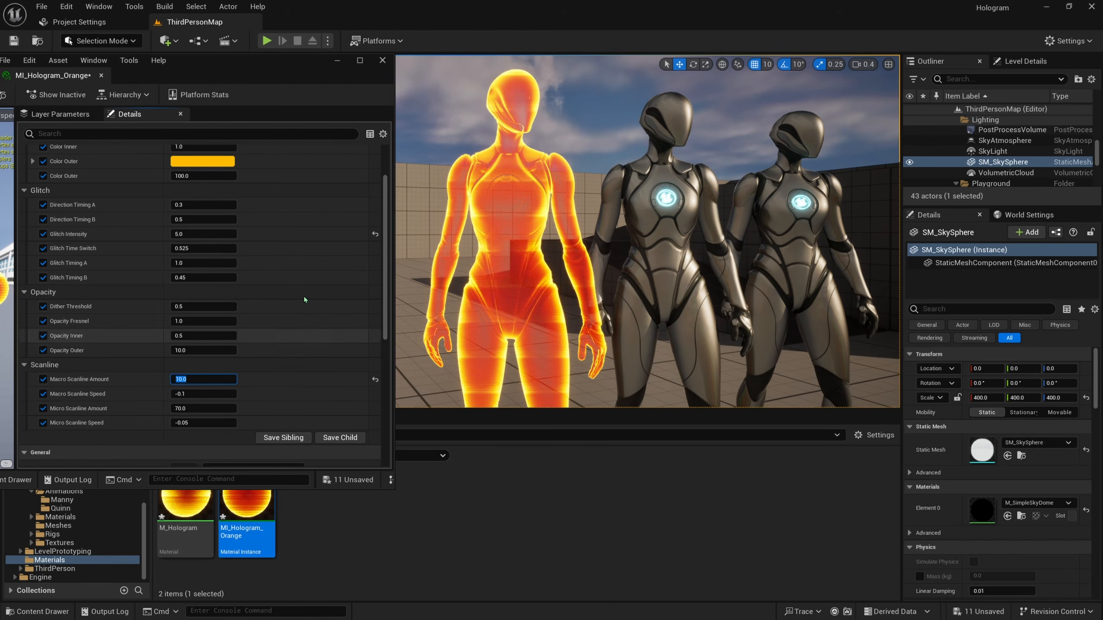
pyautogui.scroll(4, 510, 233)
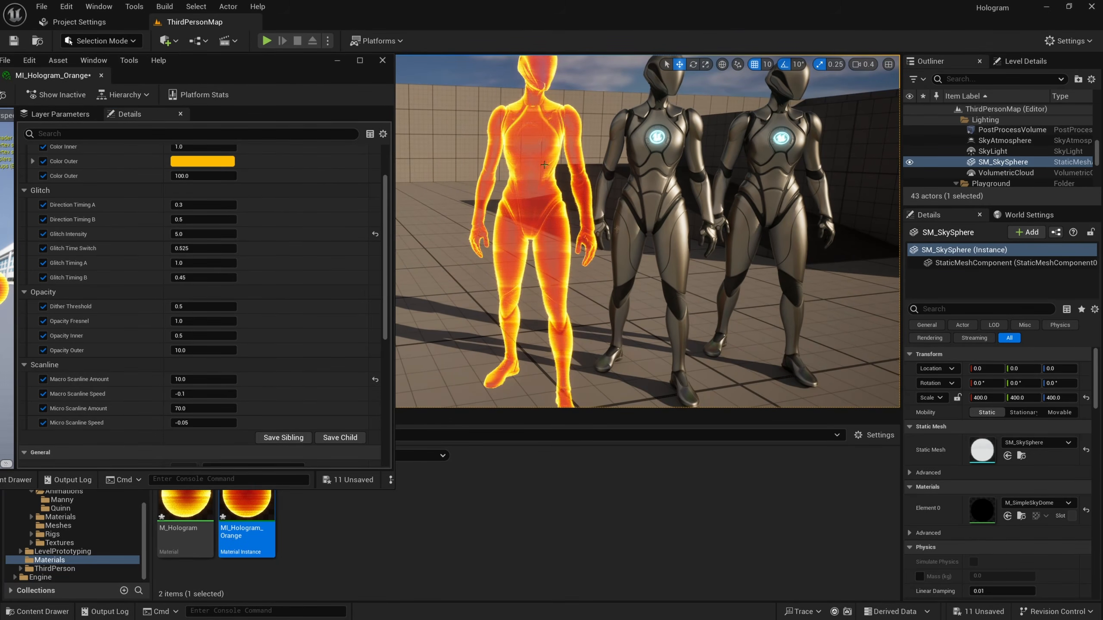
pyautogui.scroll(3, 530, 198)
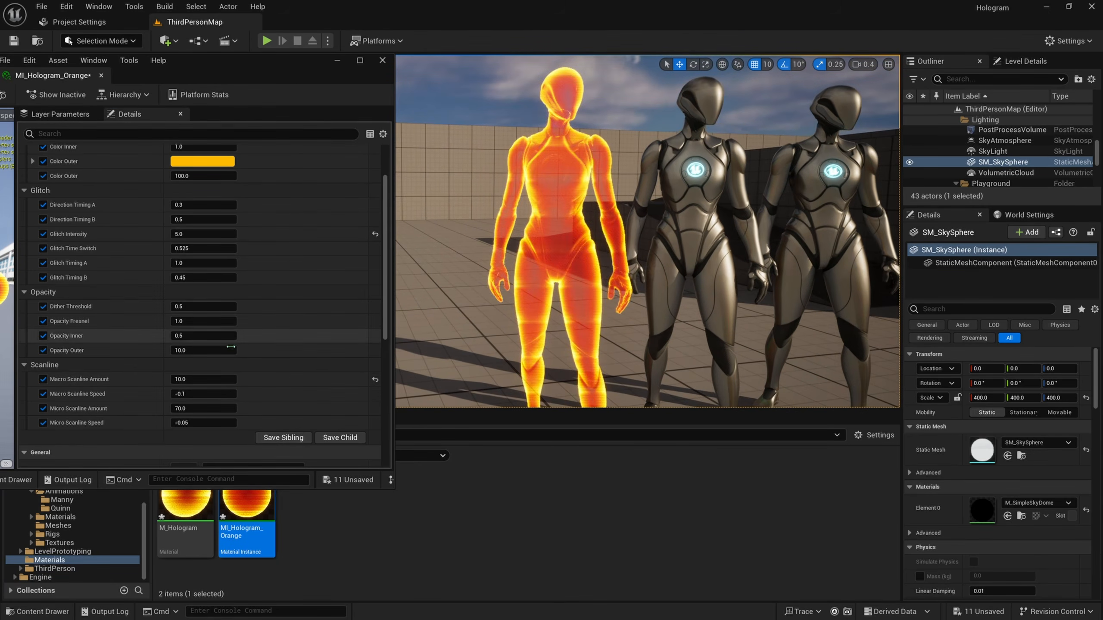
pyautogui.click(218, 349)
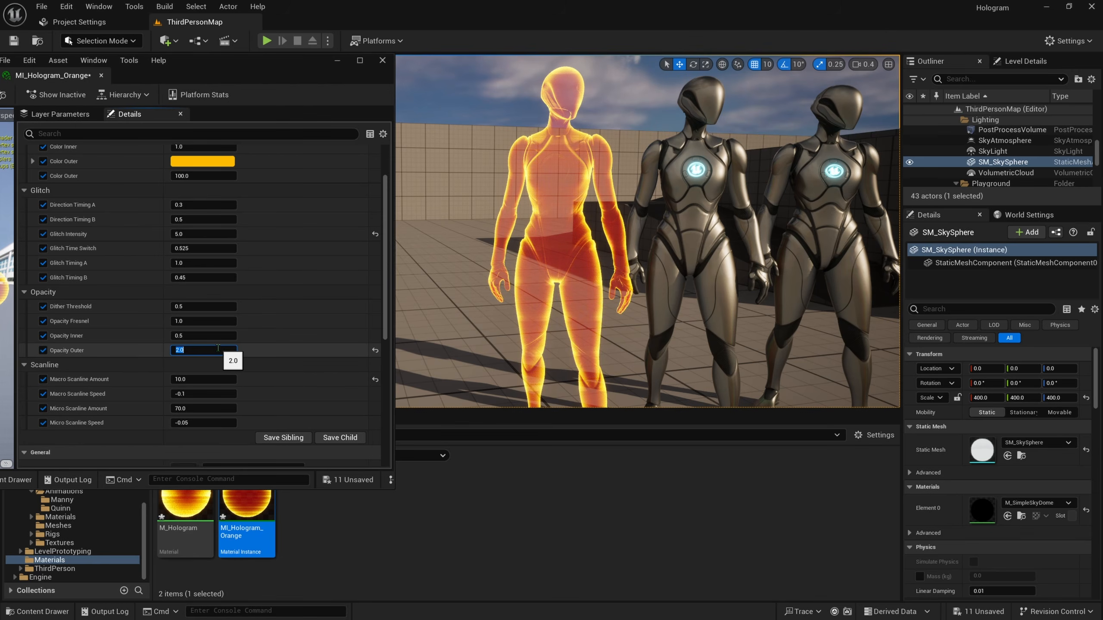
pyautogui.click(376, 380)
# Try Macro Scanline Speeds of about -1.03 and 0.1, and restore the speed to -0.1.
pyautogui.scroll(3, 500, 261)
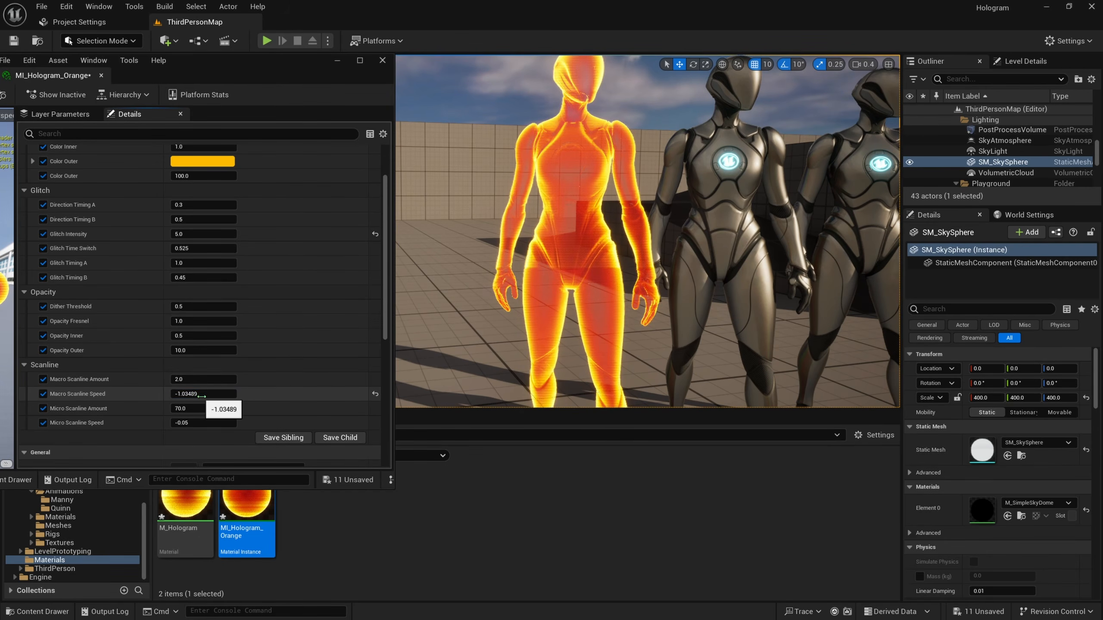
pyautogui.hotkey('ctrl', 'z')
pyautogui.click(218, 394)
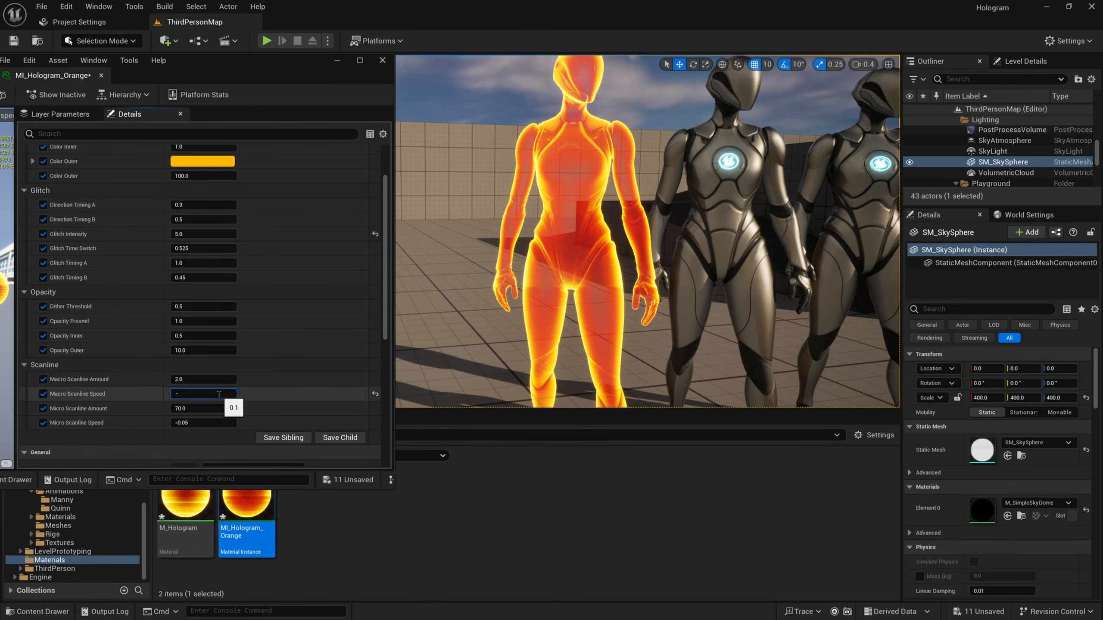
pyautogui.press('Return')
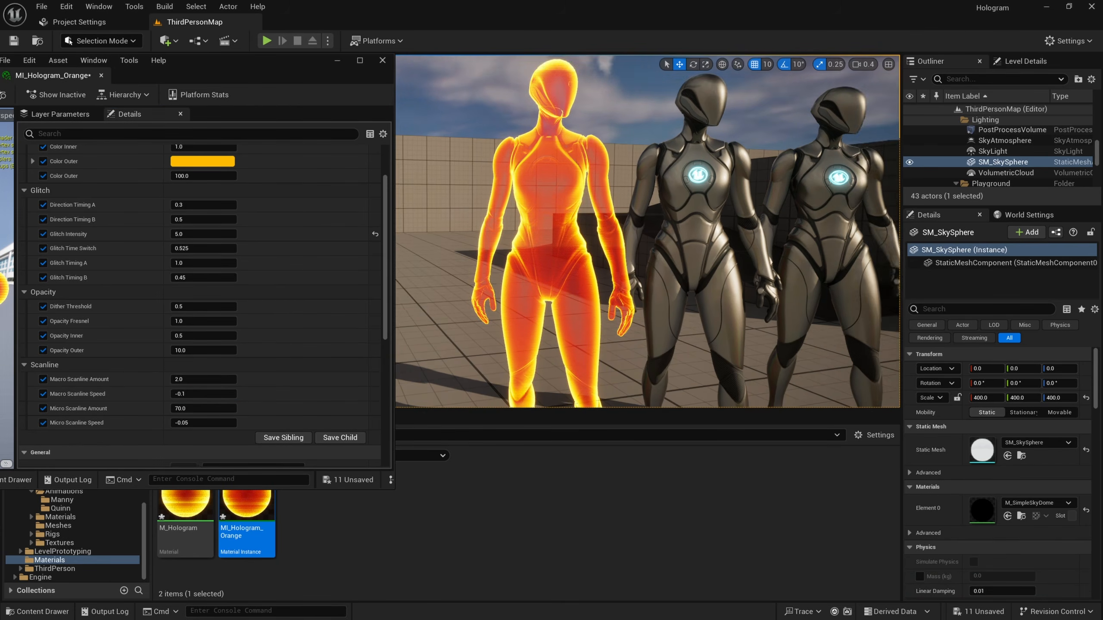
# Try Micro Scanline Amounts of 30 and 20 while viewing the hologram mannequin from afar and up close.
pyautogui.click(217, 411)
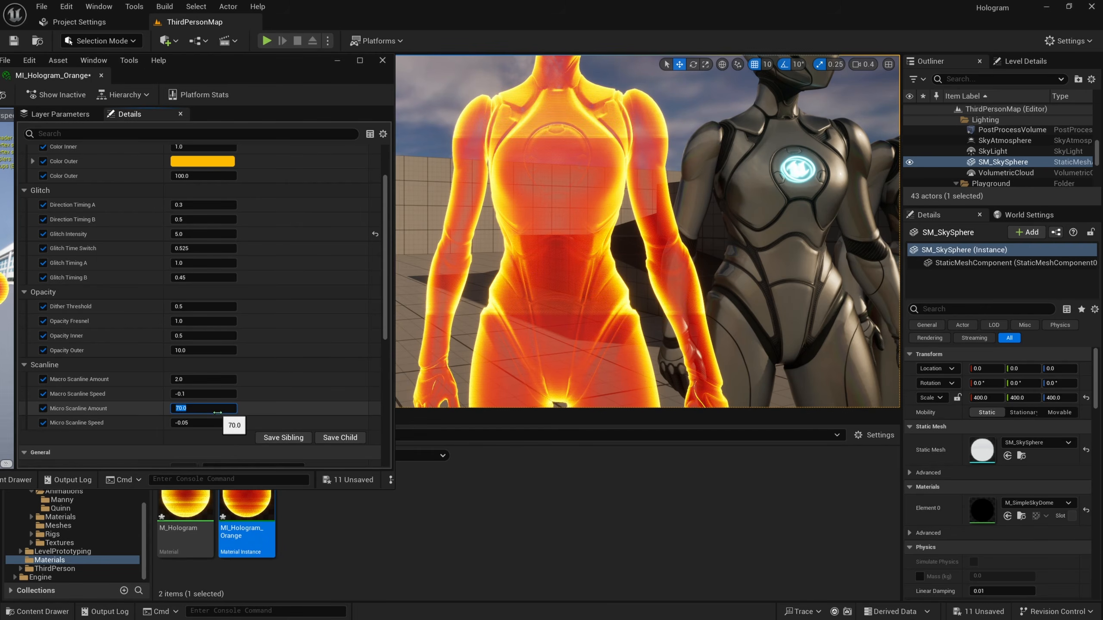
pyautogui.write('3')
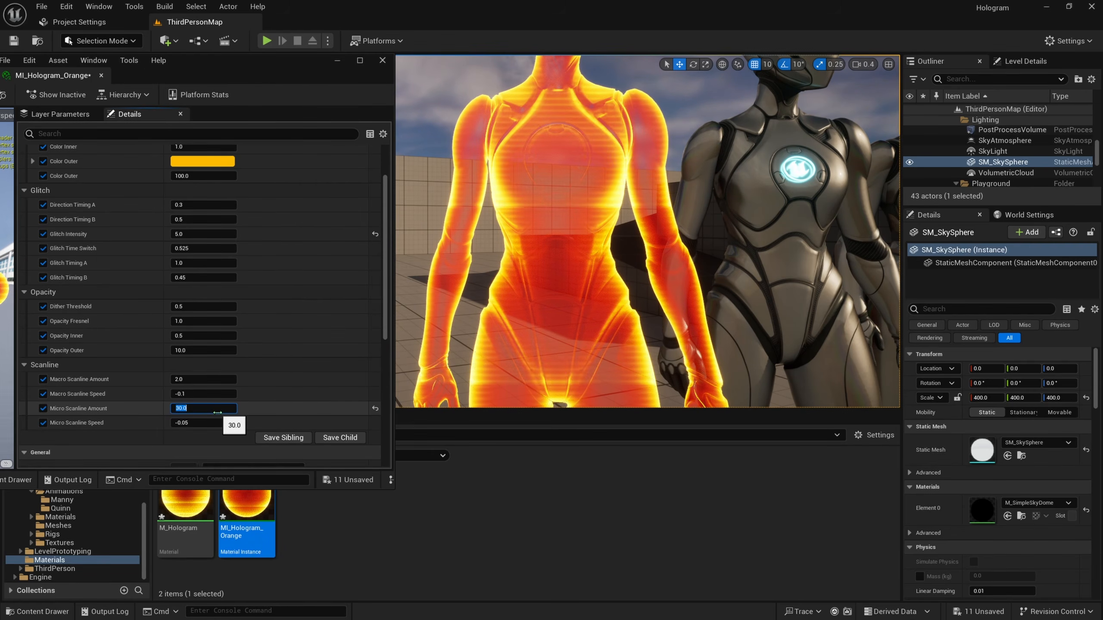
pyautogui.write('0')
pyautogui.press('Return')
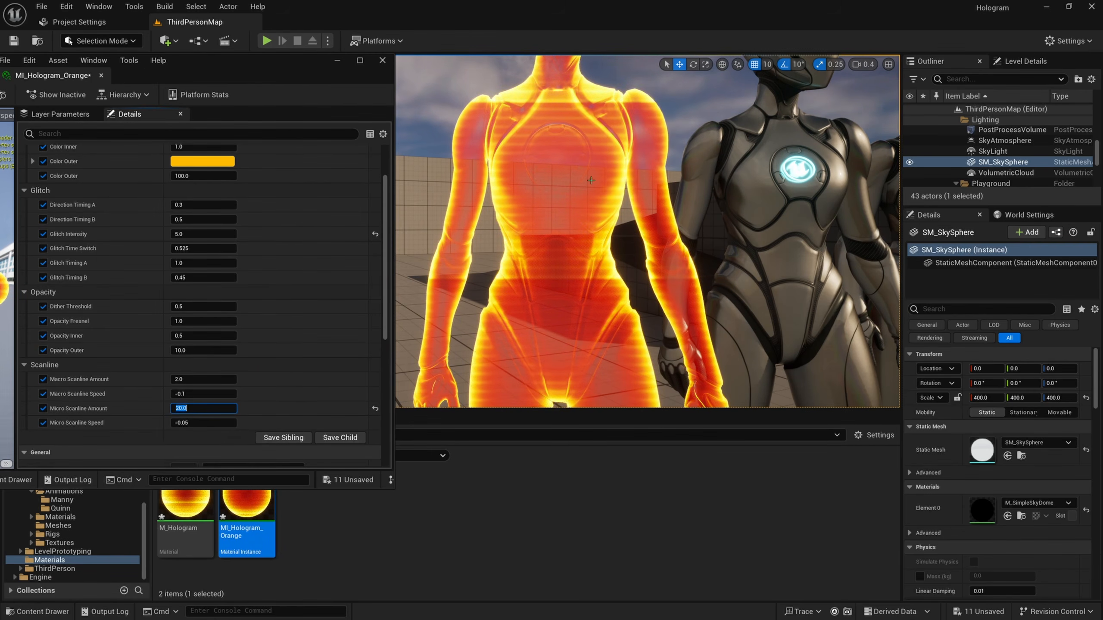
pyautogui.press('s')
pyautogui.moveTo(559, 157)
pyautogui.mouseDown(button='right')
pyautogui.moveTo(567, 172)
pyautogui.moveTo(559, 157)
pyautogui.mouseUp(button='right')
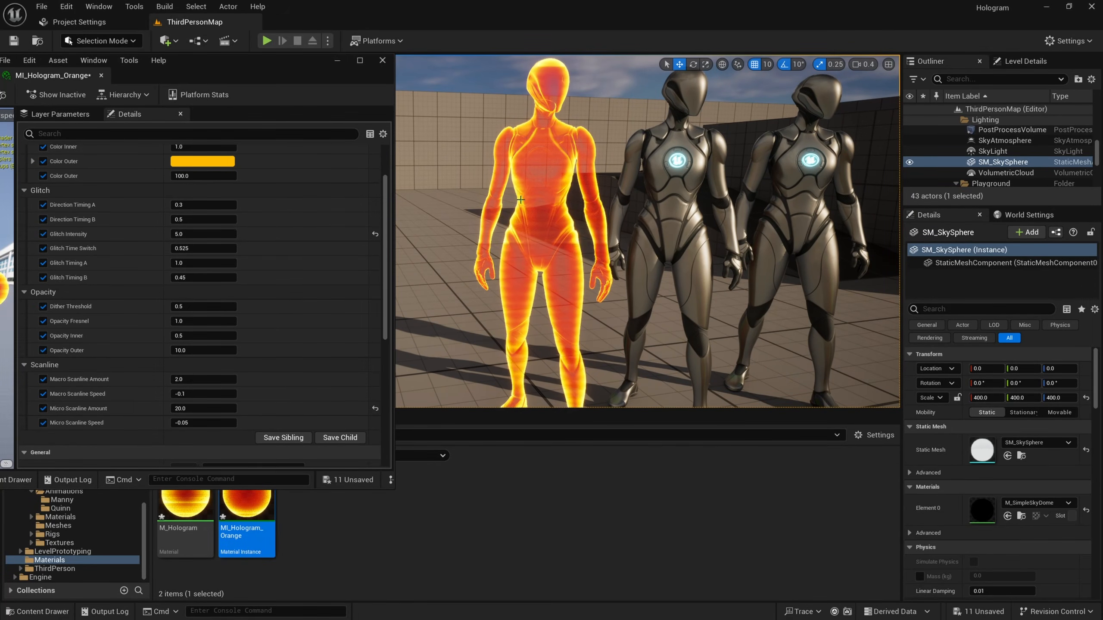
pyautogui.press('w')
pyautogui.moveTo(521, 203); pyautogui.dragTo(521, 203, button='right')
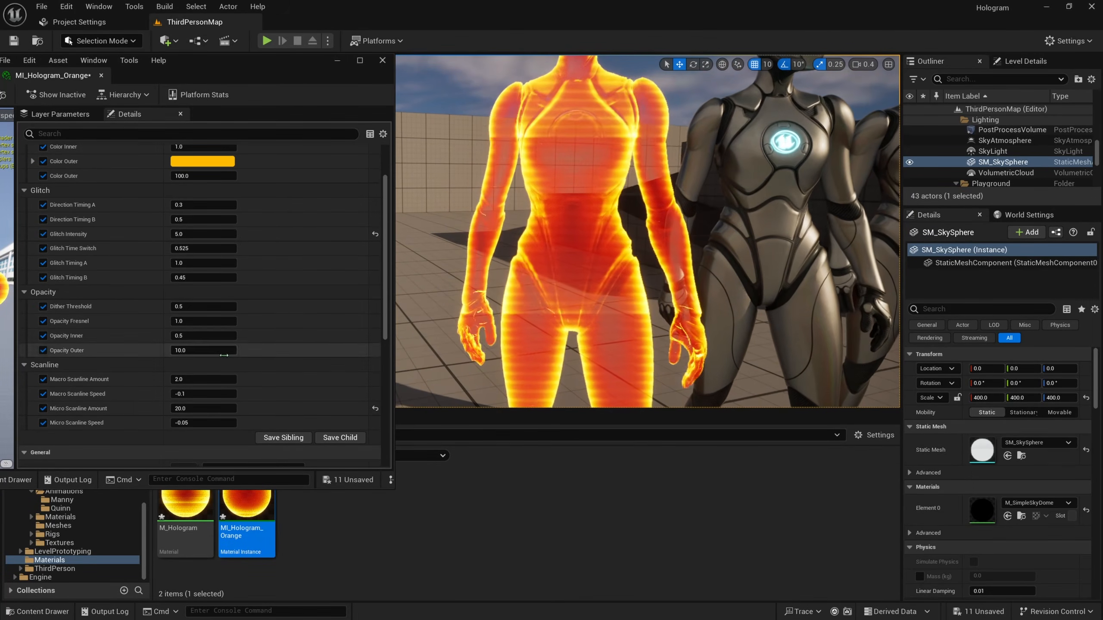
# Try a different Micro Scanline Speed, and reset it to the default of -0.05.
pyautogui.moveTo(208, 424)
pyautogui.mouseDown()
pyautogui.moveTo(230, 424)
pyautogui.moveTo(201, 424)
pyautogui.mouseUp()
pyautogui.hotkey('ctrl', 'z')
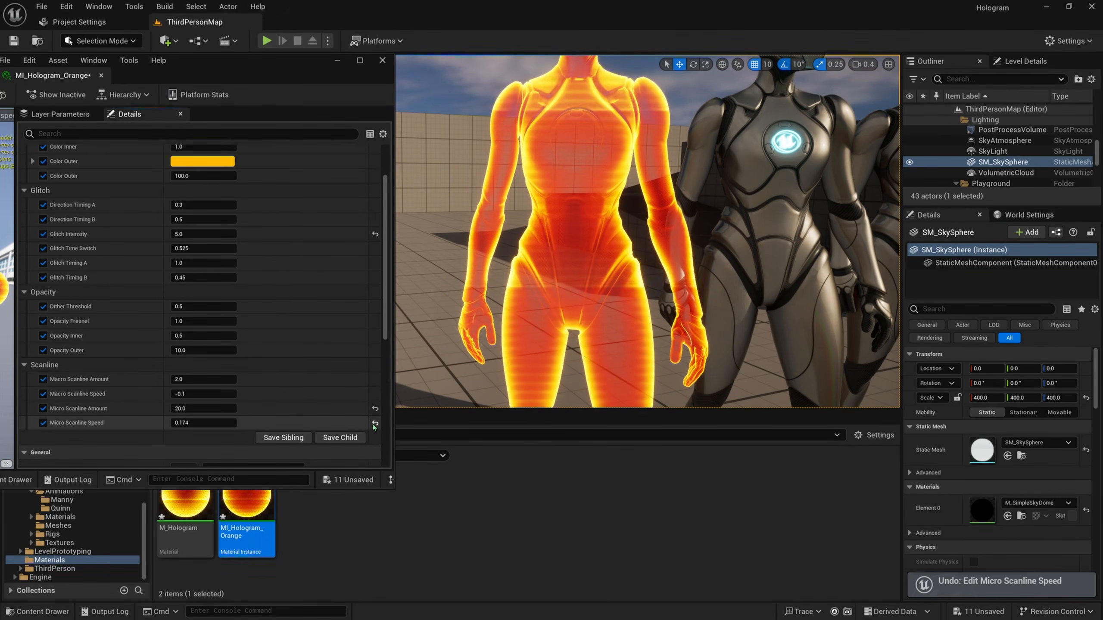
pyautogui.click(375, 423)
# Set the Micro Scanline Amount to 40 and view the hologram mannequin from farther away.
pyautogui.click(375, 409)
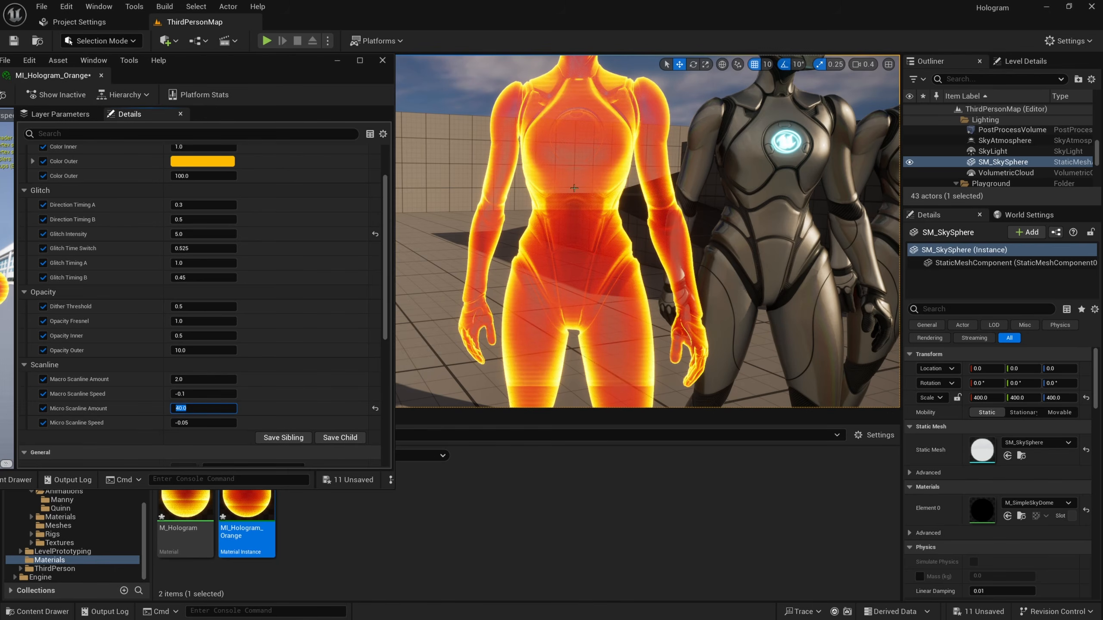
pyautogui.moveTo(573, 188)
pyautogui.mouseDown(button='right')
pyautogui.moveTo(595, 196)
pyautogui.moveTo(575, 201)
pyautogui.mouseUp(button='right')
pyautogui.press('s')
# Close the MI_Hologram_Orange editor and deselect the asset in the Materials folder.
pyautogui.moveTo(219, 78); pyautogui.dragTo(338, 85)
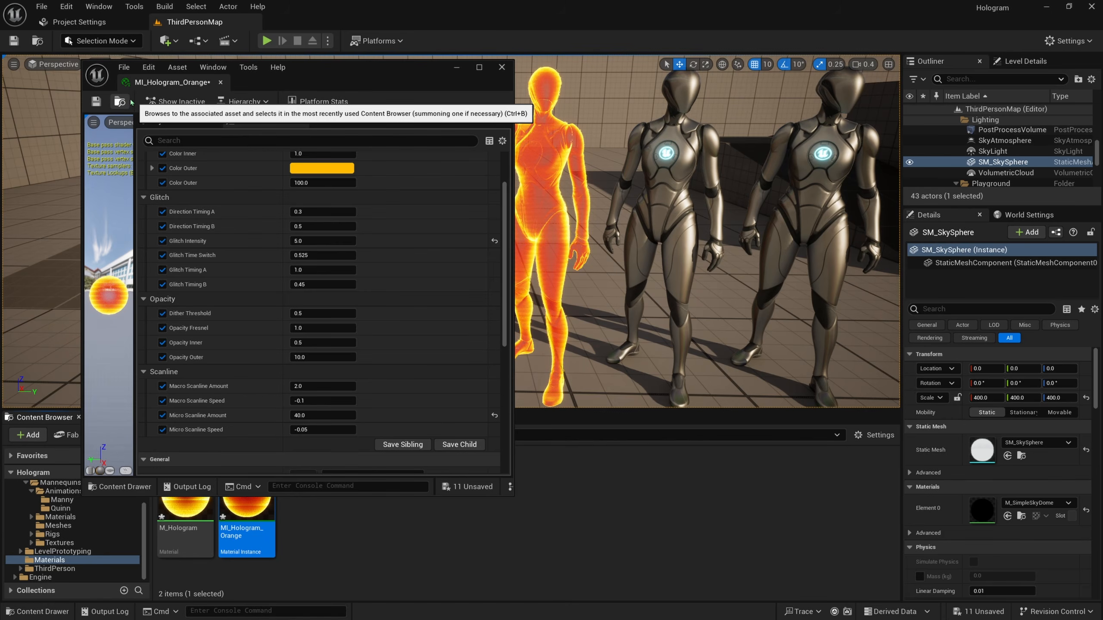
pyautogui.click(221, 82)
pyautogui.click(339, 494)
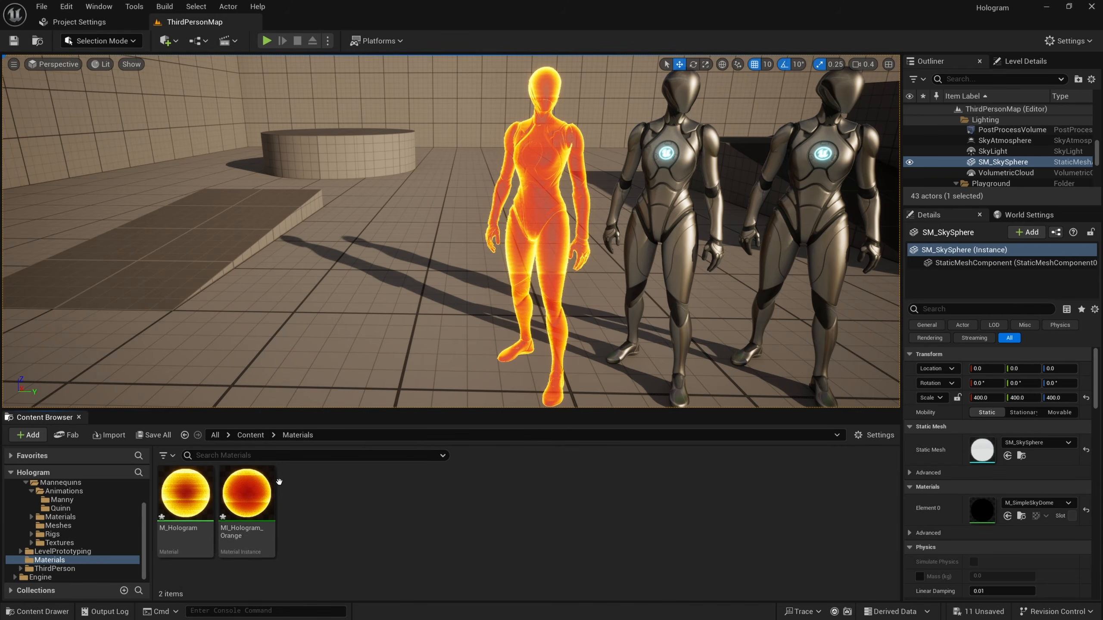
pyautogui.press('d')
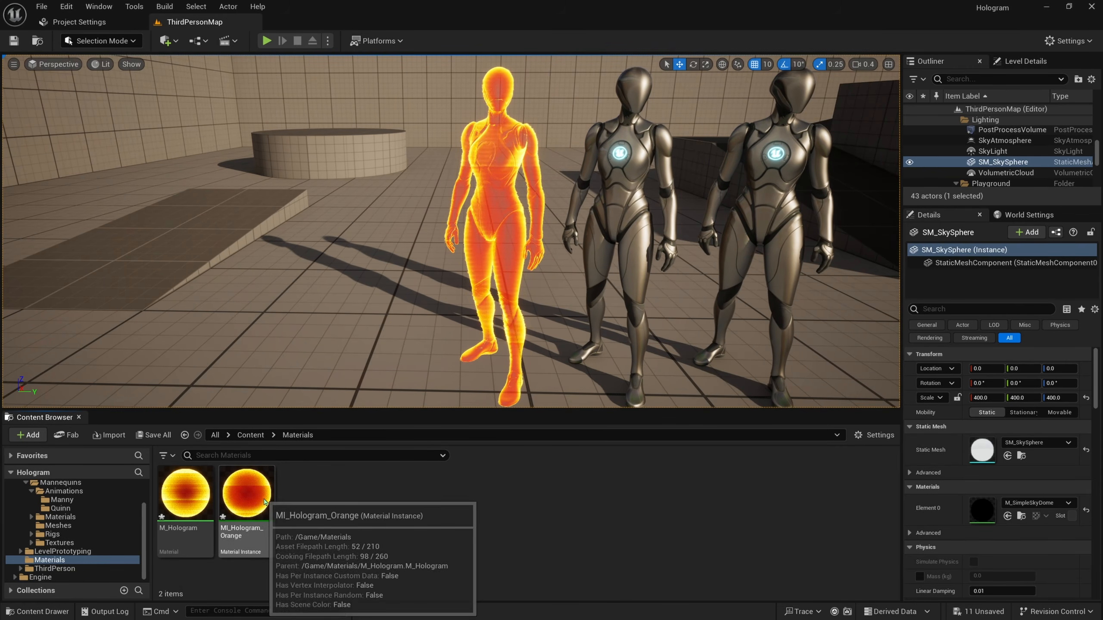
# Create a child material instance from MI_Hologram_Orange and name it MI_Hologram_Orange_Blue.
pyautogui.rightClick(252, 539)
pyautogui.click(348, 182)
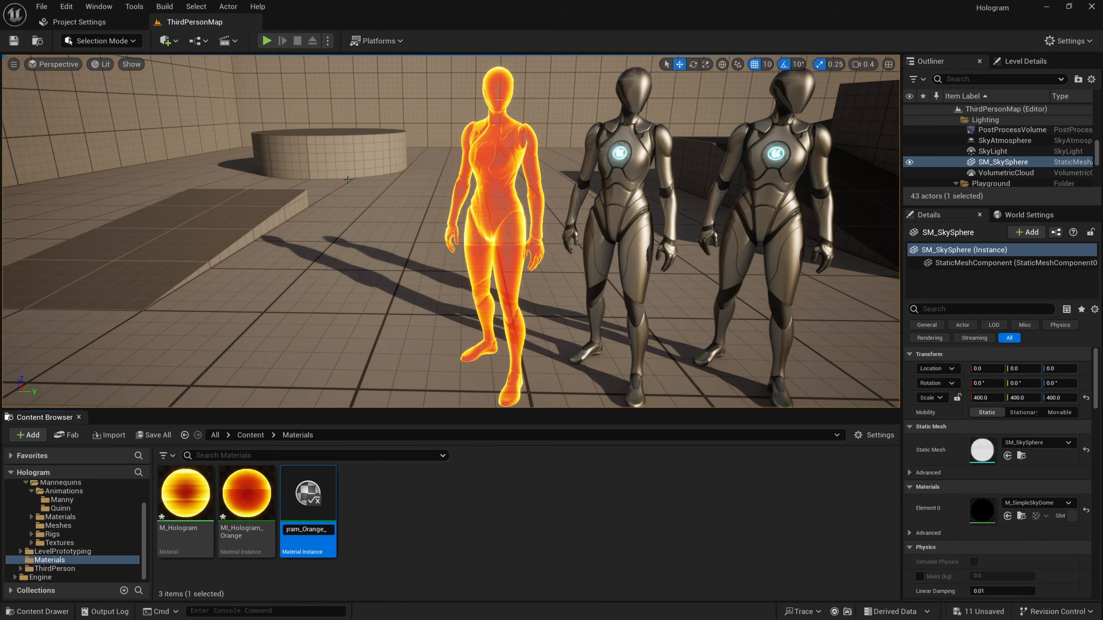
pyautogui.write('Blue')
pyautogui.press('Return')
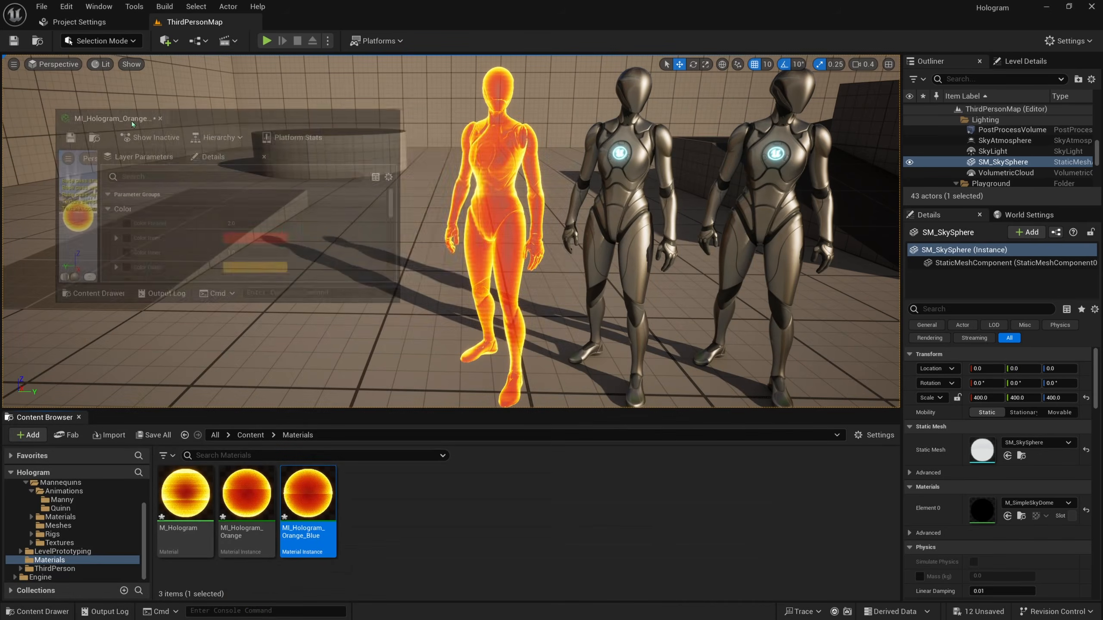
# Open MI_Hologram_Orange_Blue in an enlarged editor window and locate its parent material in the content browser.
pyautogui.moveTo(418, 349); pyautogui.dragTo(419, 549)
pyautogui.moveTo(407, 103); pyautogui.dragTo(296, 44)
pyautogui.scroll(-5, 276, 381)
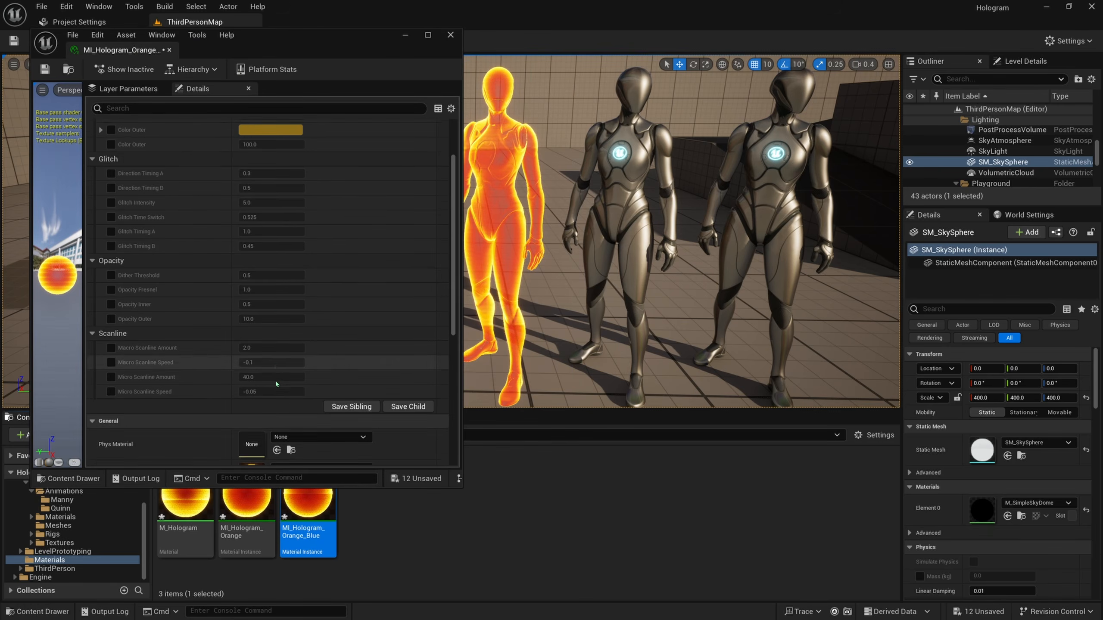
pyautogui.click(291, 430)
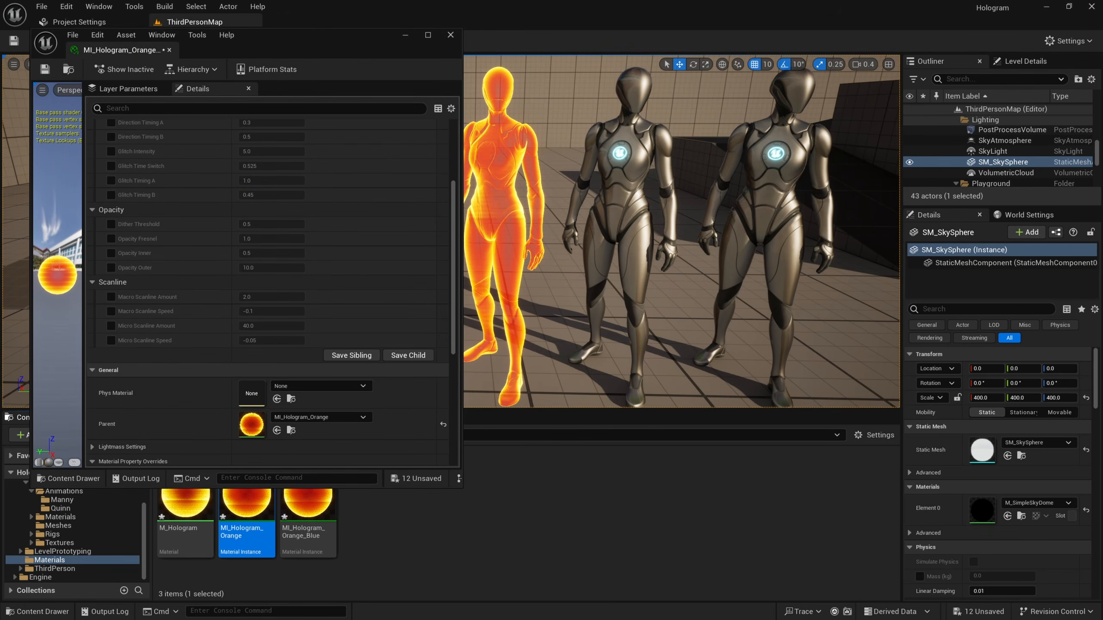
# Open MI_Hologram_Orange alongside its child instance and compare the parameter overrides of the two.
pyautogui.doubleClick(246, 508)
pyautogui.moveTo(130, 109); pyautogui.dragTo(119, 55)
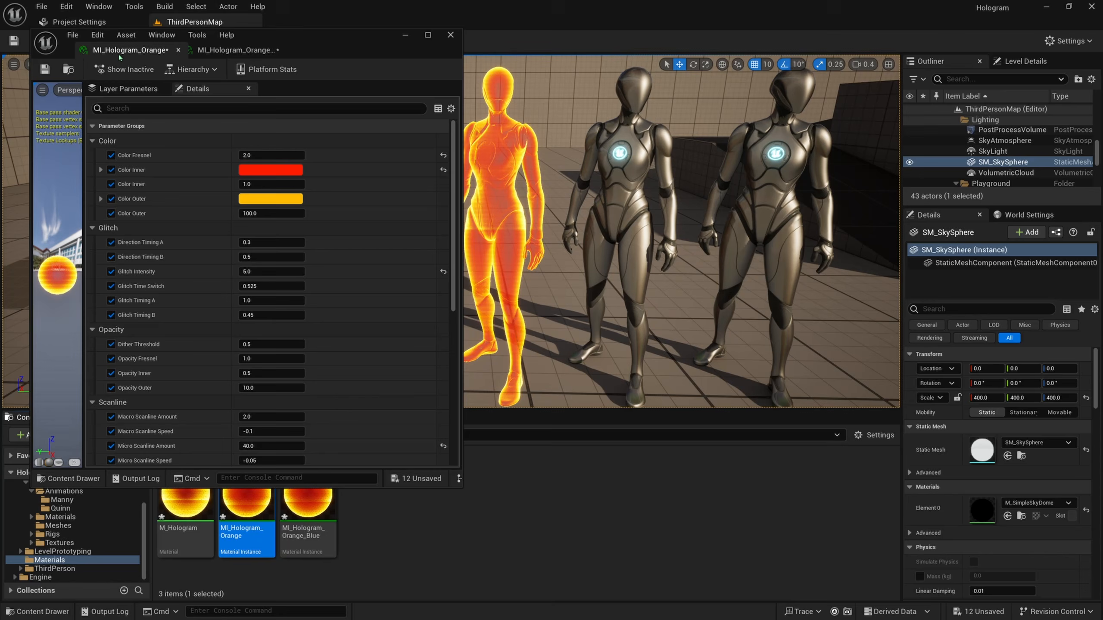
pyautogui.click(235, 50)
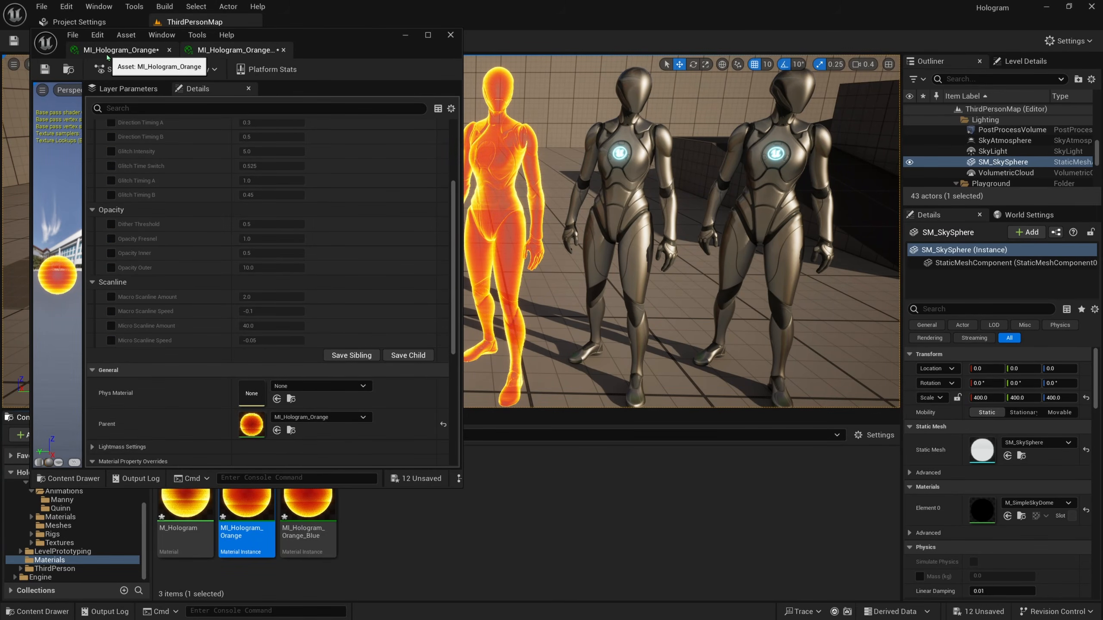
pyautogui.scroll(5, 196, 144)
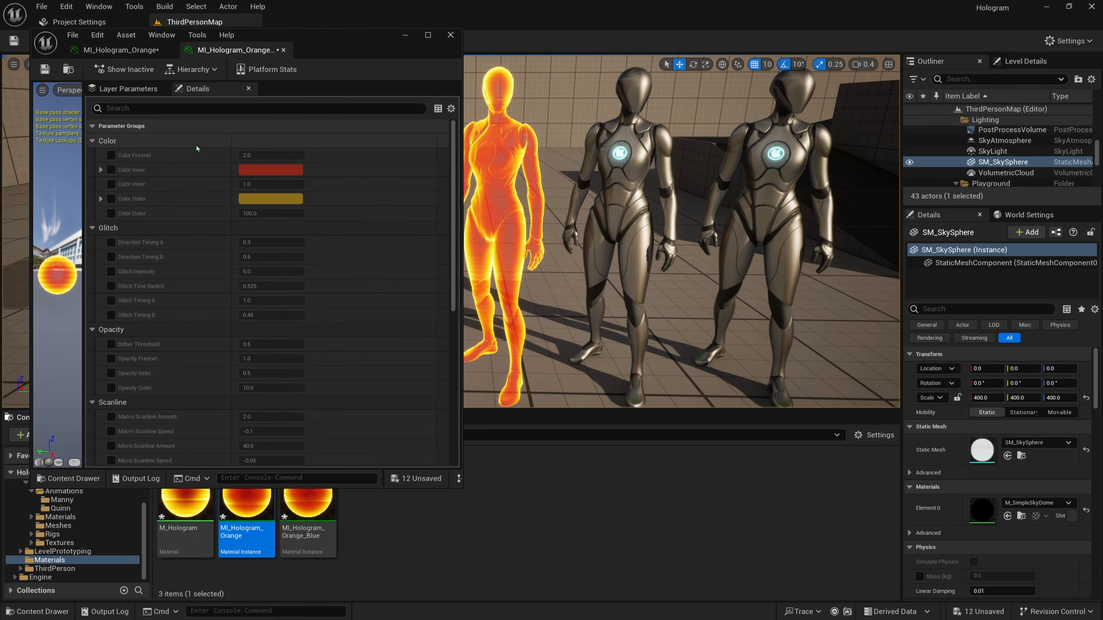
pyautogui.click(120, 49)
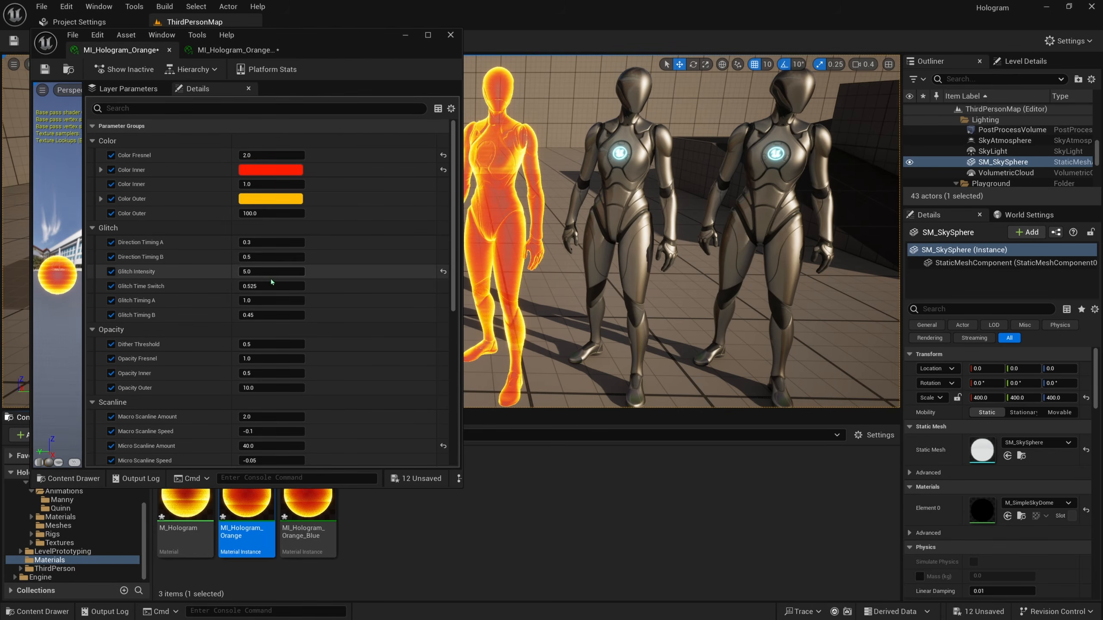
# Enable the Color Inner and Color Outer colour overrides in MI_Hologram_Orange_Blue and set Color Inner to magenta.
pyautogui.click(234, 49)
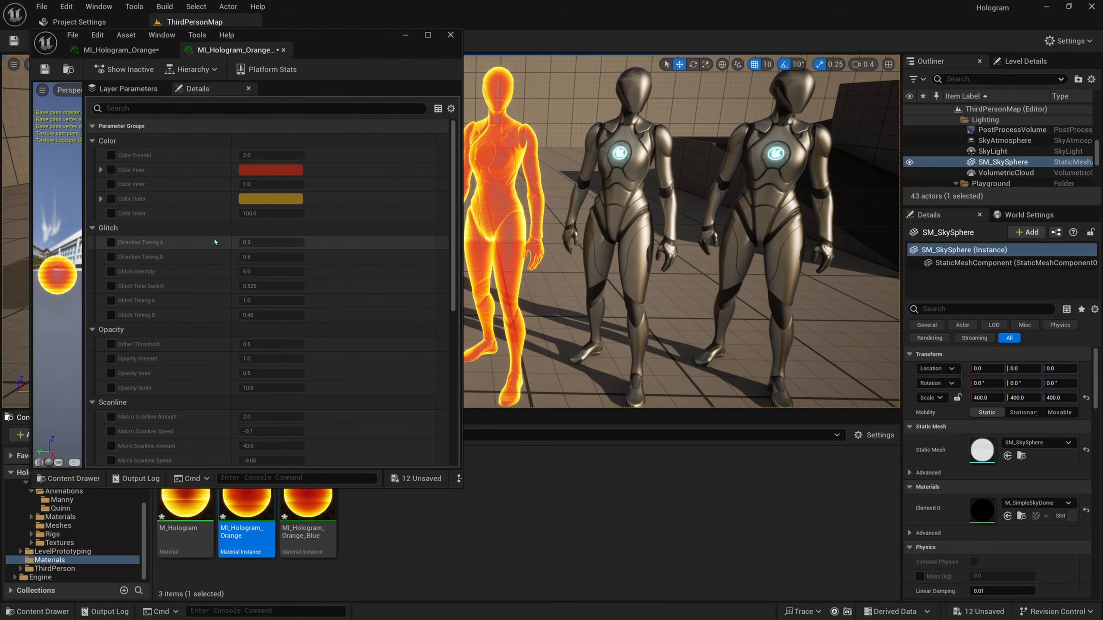
pyautogui.moveTo(410, 49); pyautogui.dragTo(363, 49)
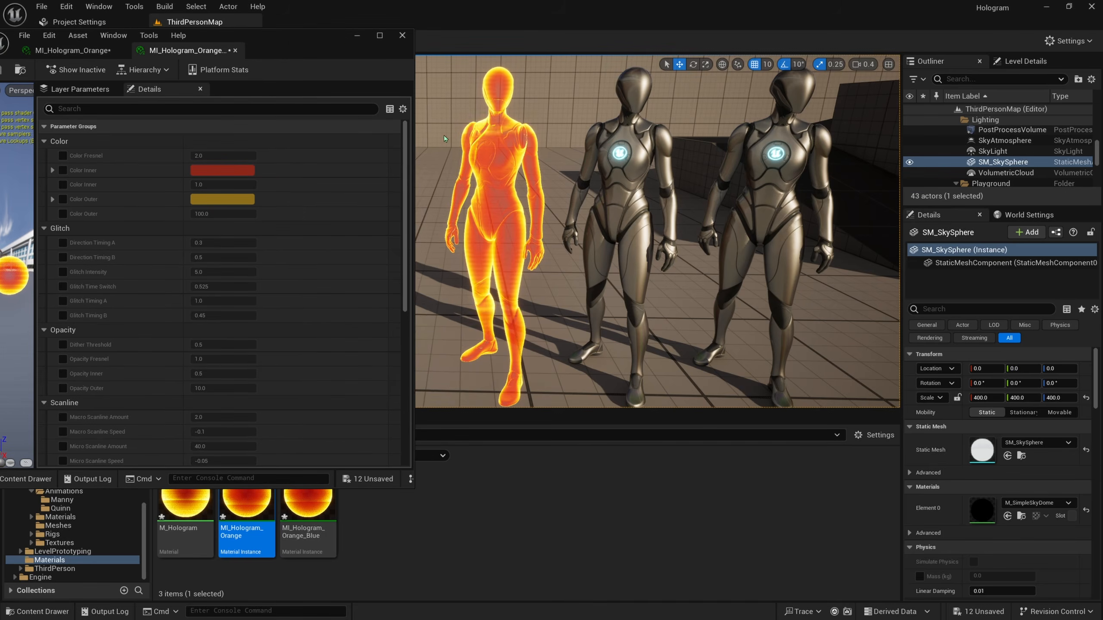
pyautogui.moveTo(487, 143); pyautogui.dragTo(464, 135, button='right')
pyautogui.click(63, 170)
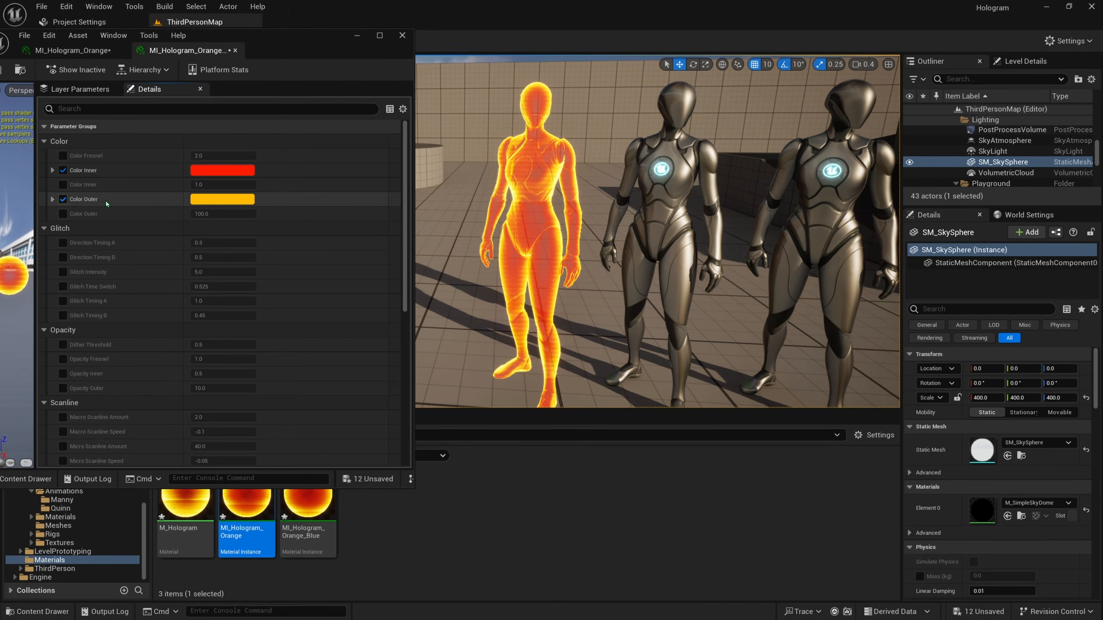
pyautogui.click(208, 174)
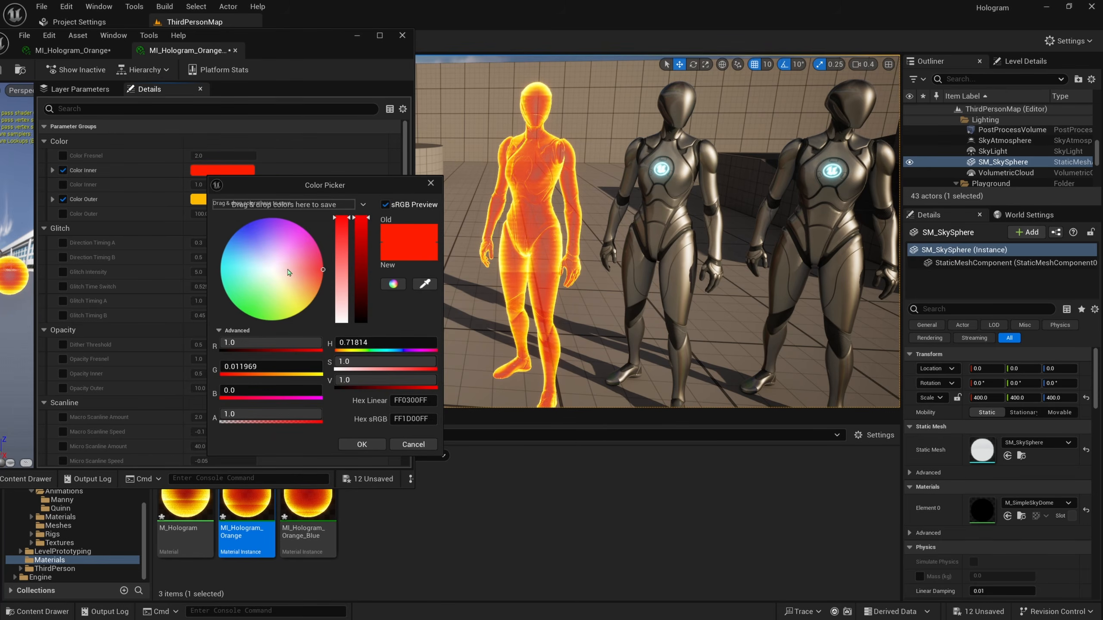
pyautogui.moveTo(287, 272); pyautogui.dragTo(299, 205)
pyautogui.click(362, 444)
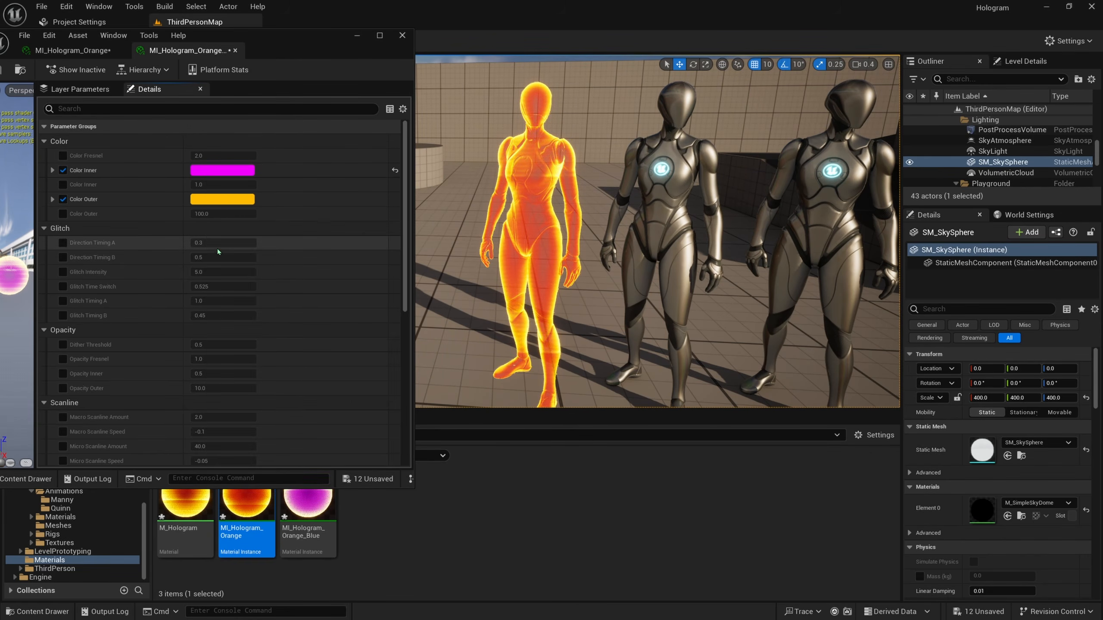
# Set the Color Outer colour of MI_Hologram_Orange_Blue to bright blue, hex sRGB 008EFFFF.
pyautogui.click(198, 199)
pyautogui.moveTo(260, 269); pyautogui.dragTo(187, 221)
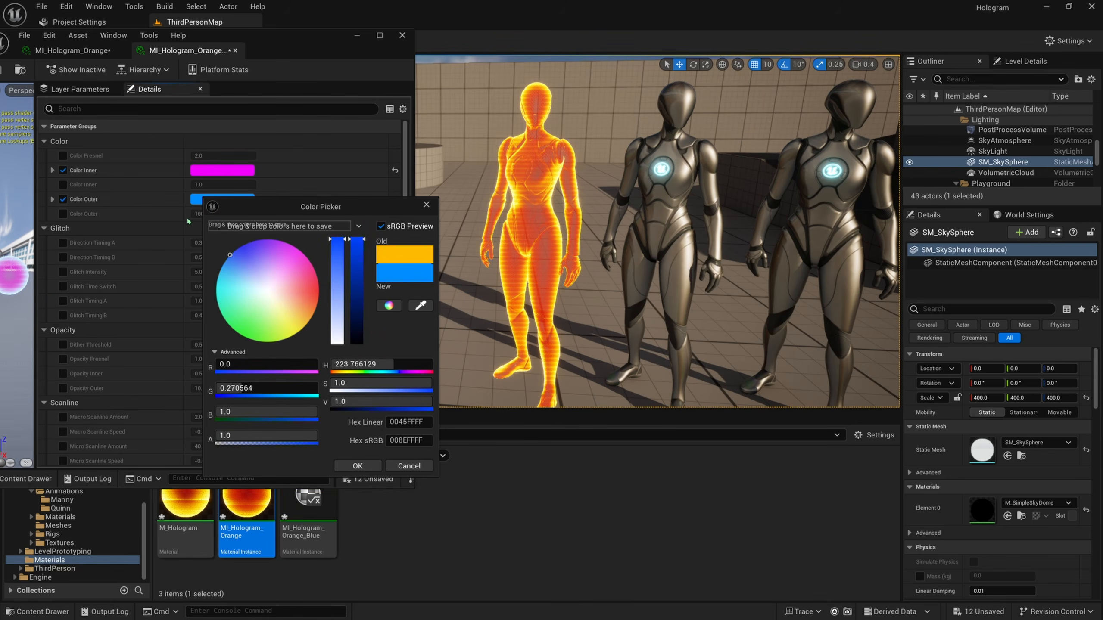
pyautogui.click(339, 465)
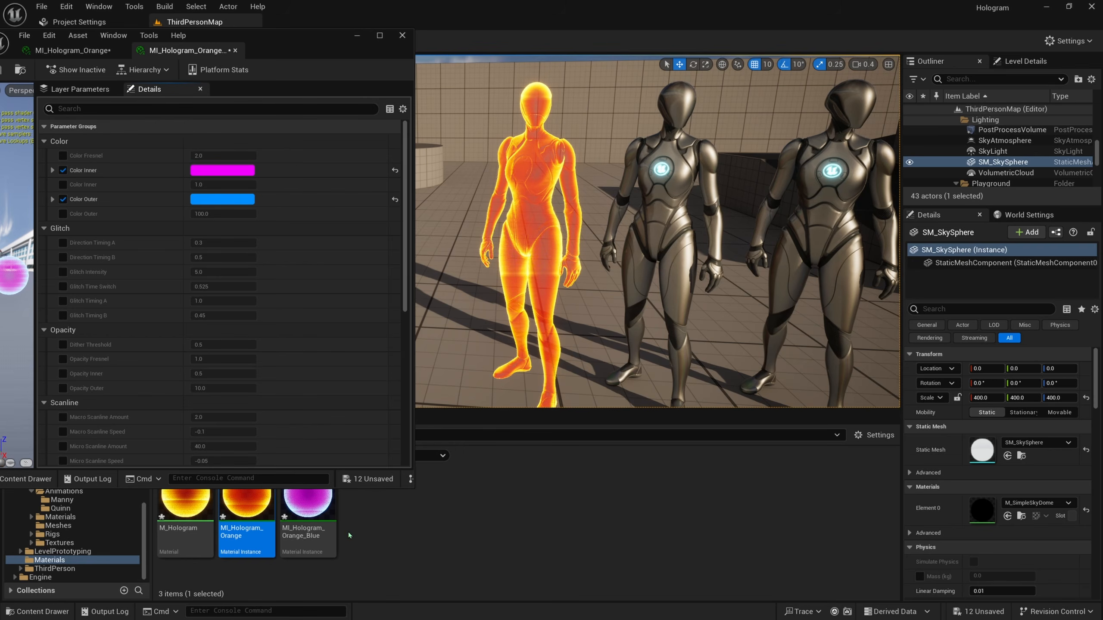
# Apply MI_Hologram_Orange_Blue to the middle mannequin and close the material instance editor.
pyautogui.moveTo(307, 513); pyautogui.dragTo(667, 106)
pyautogui.moveTo(667, 106)
pyautogui.mouseDown(button='right')
pyautogui.moveTo(699, 105)
pyautogui.moveTo(685, 107)
pyautogui.mouseUp(button='right')
pyautogui.moveTo(563, 202); pyautogui.dragTo(563, 202, button='right')
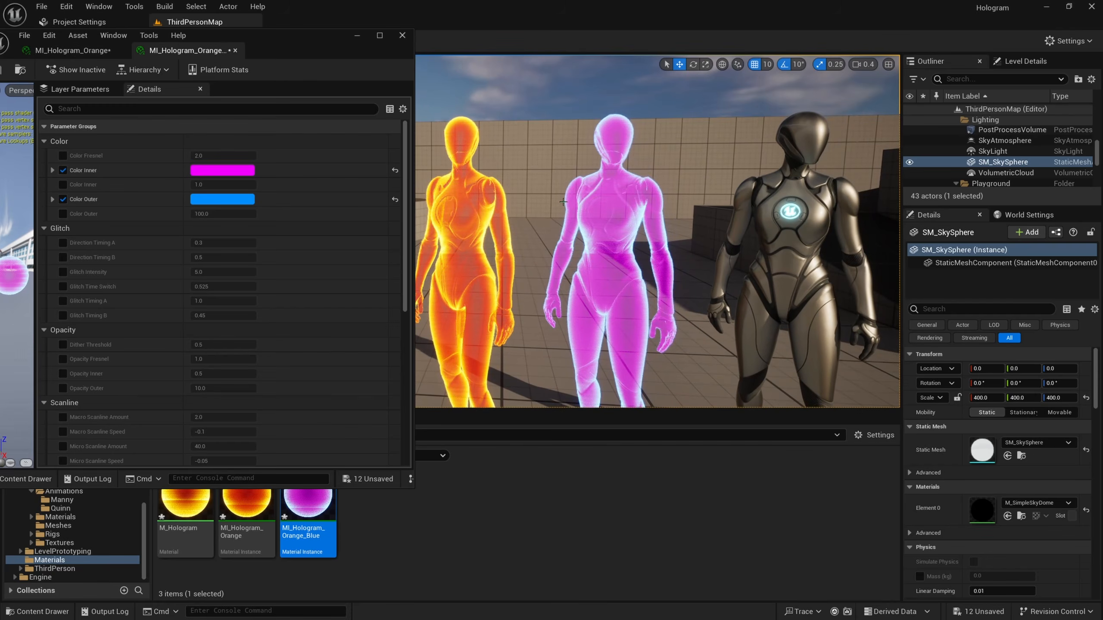
pyautogui.moveTo(603, 255); pyautogui.dragTo(597, 254, button='right')
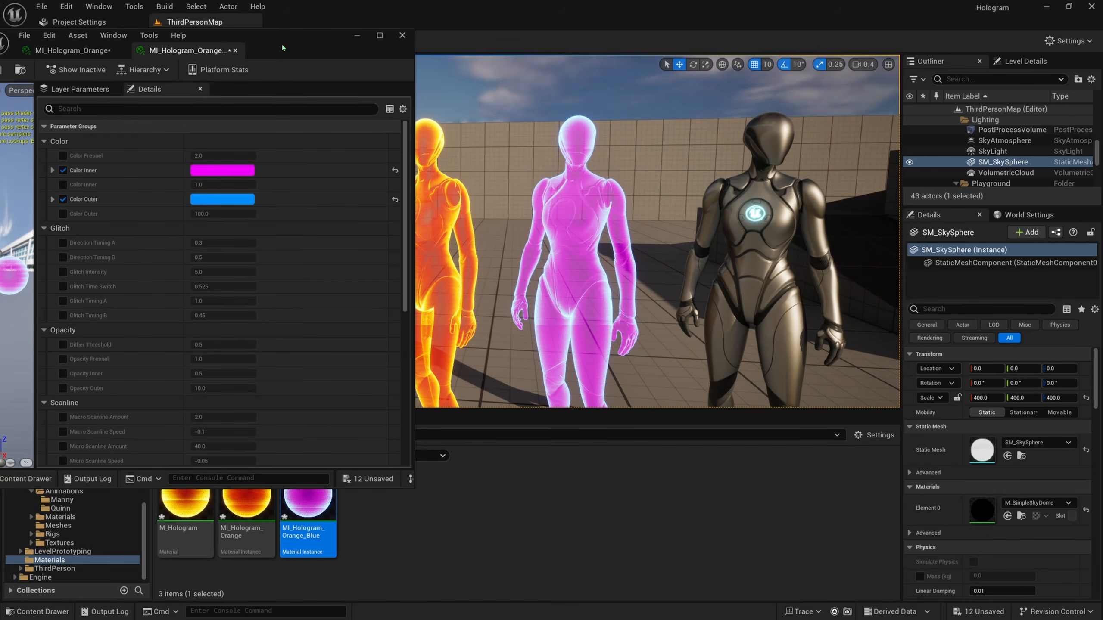
pyautogui.moveTo(282, 48); pyautogui.dragTo(359, 55)
pyautogui.click(433, 42)
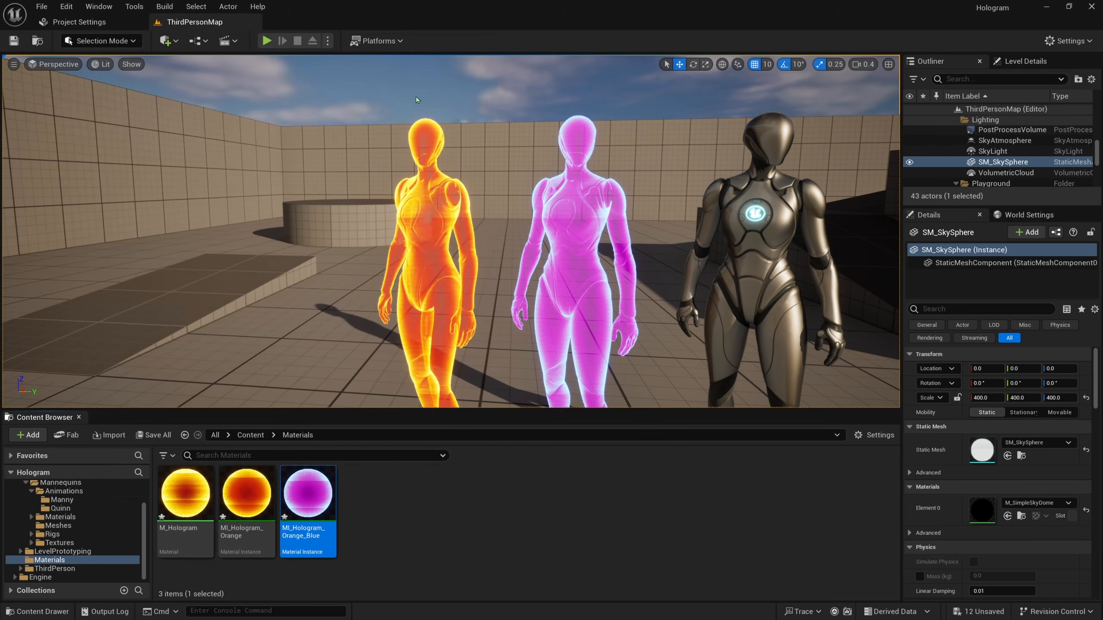
# Duplicate MI_Hologram_Orange_Blue as MI_Hologram_Orange_Green and apply it to both body sections of the remaining metallic mannequin.
pyautogui.rightClick(309, 496)
pyautogui.click(354, 288)
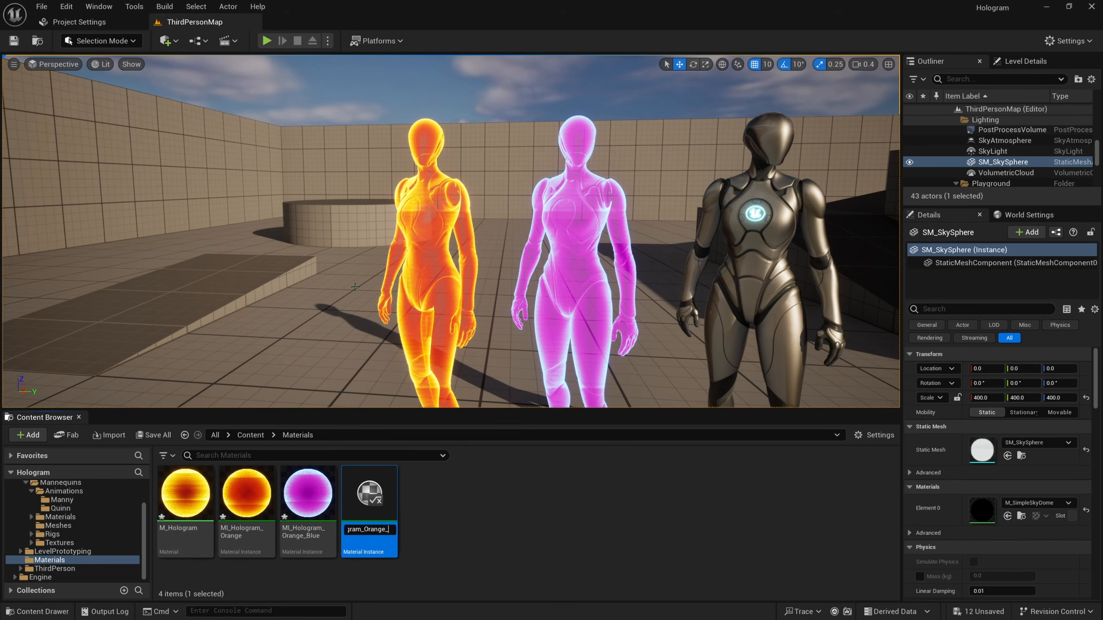
pyautogui.press('Return')
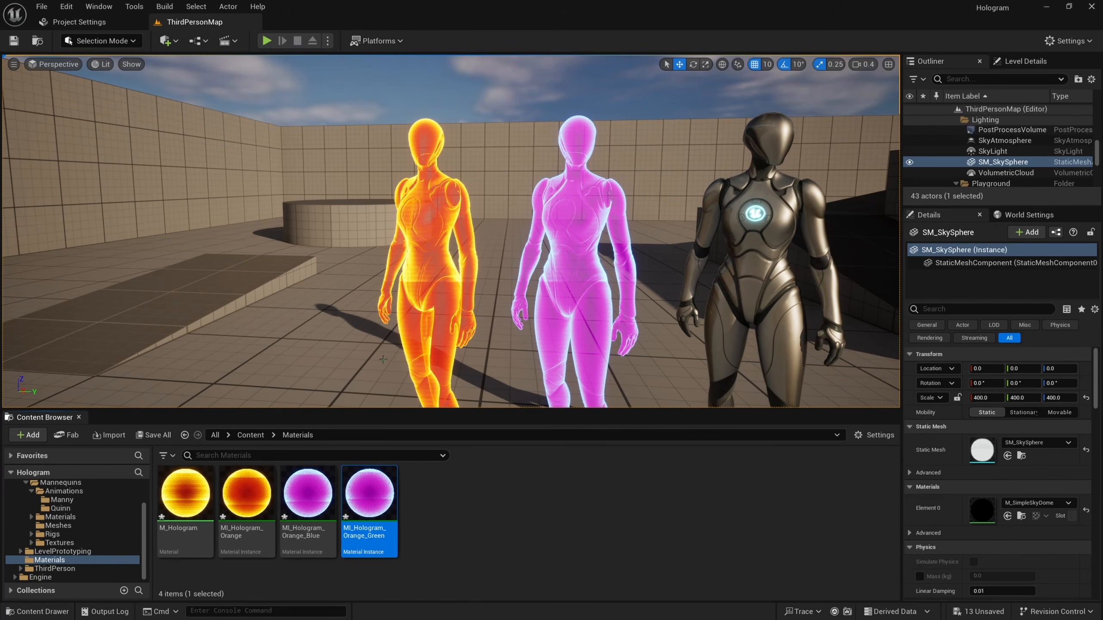
pyautogui.moveTo(369, 493); pyautogui.dragTo(764, 252)
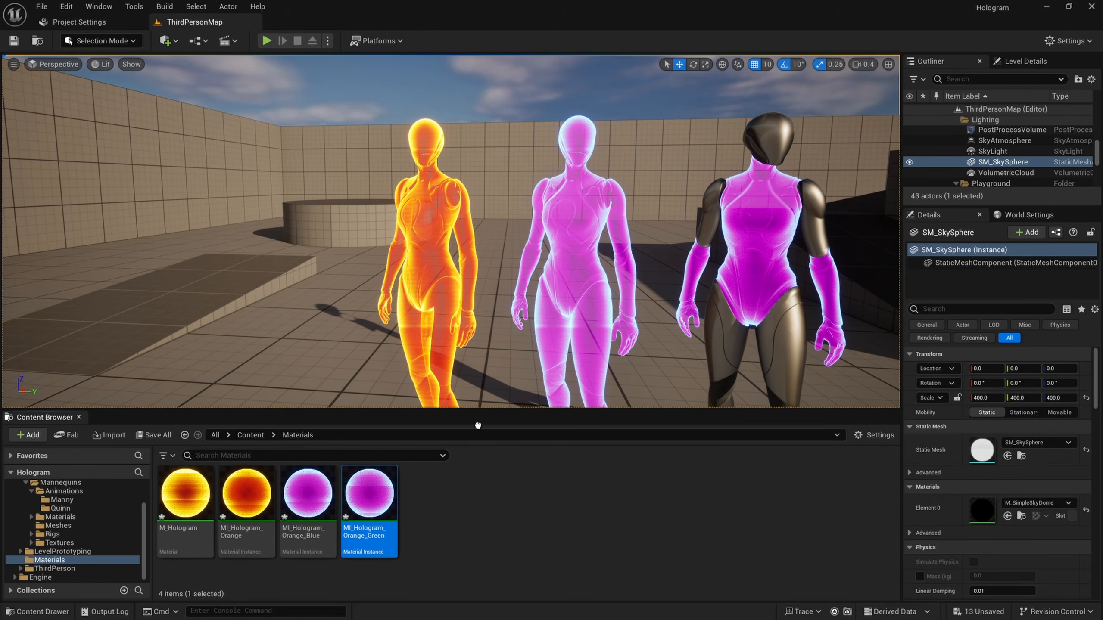
pyautogui.moveTo(477, 426); pyautogui.dragTo(801, 171)
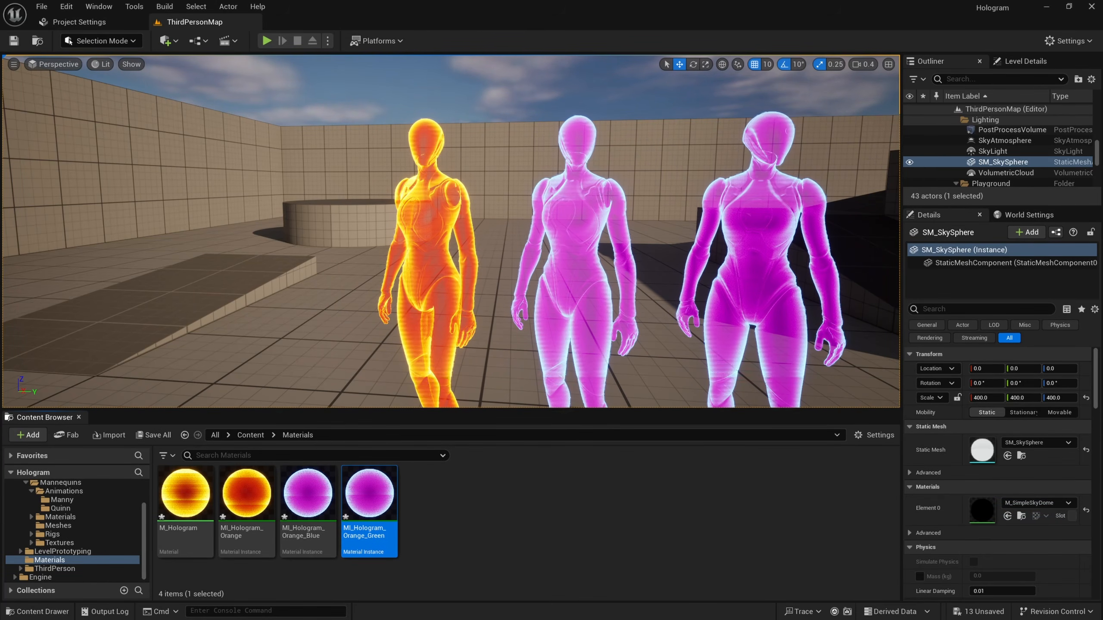
# In MI_Hologram_Orange_Green, set Color Inner to dark yellow (hex sRGB C6BF00FF) and Color Outer to green (hex sRGB 00FF69FF).
pyautogui.doubleClick(369, 496)
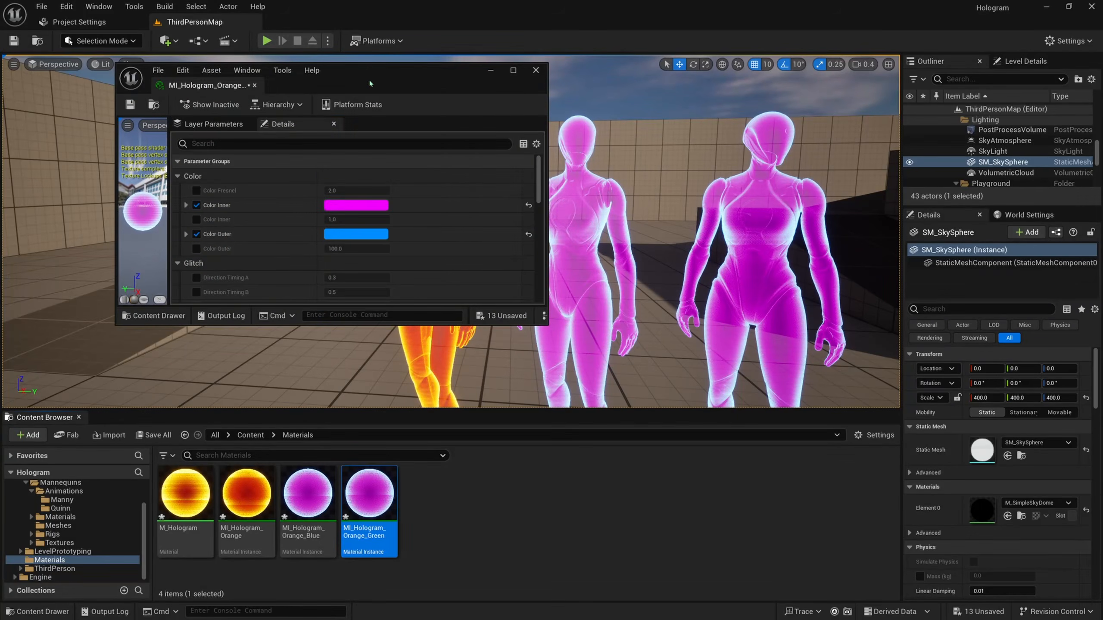
pyautogui.moveTo(372, 83); pyautogui.dragTo(243, 90)
pyautogui.click(229, 212)
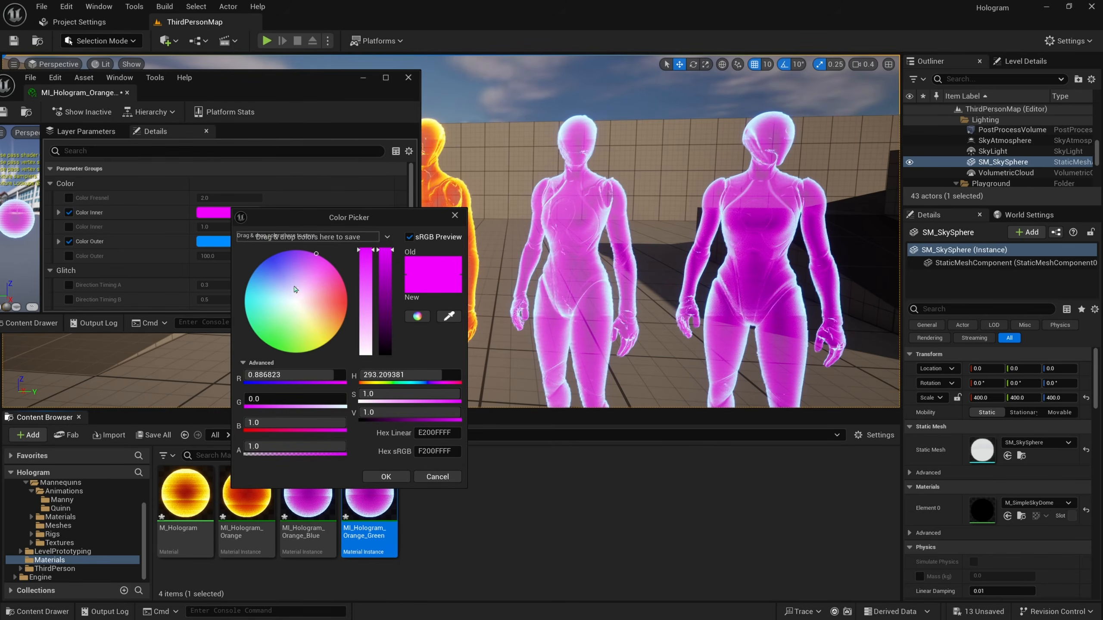
pyautogui.click(293, 343)
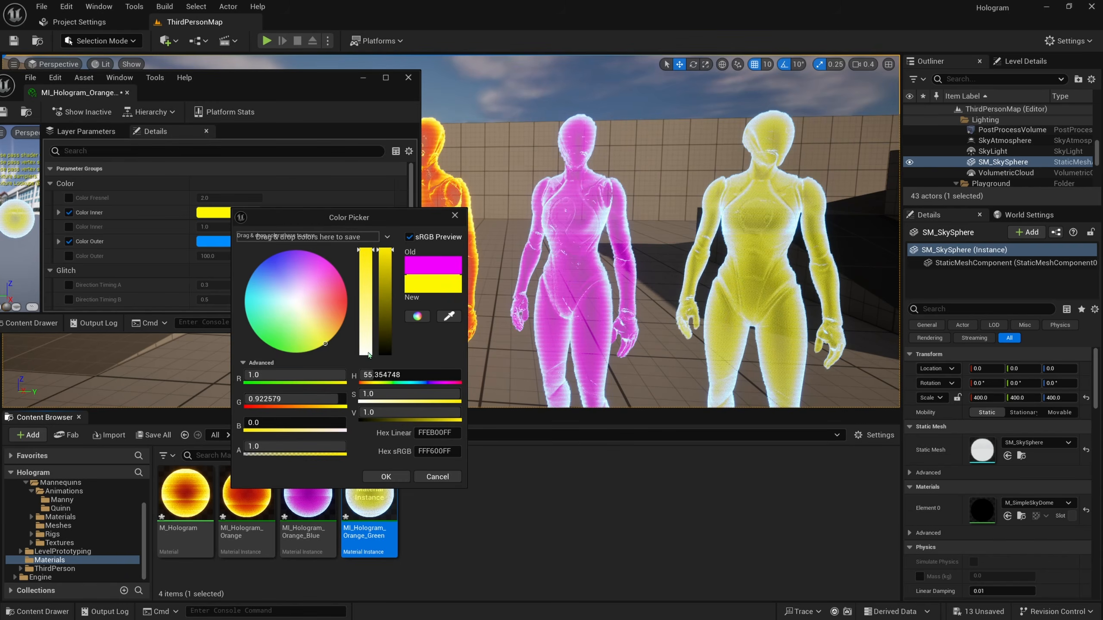
pyautogui.click(386, 477)
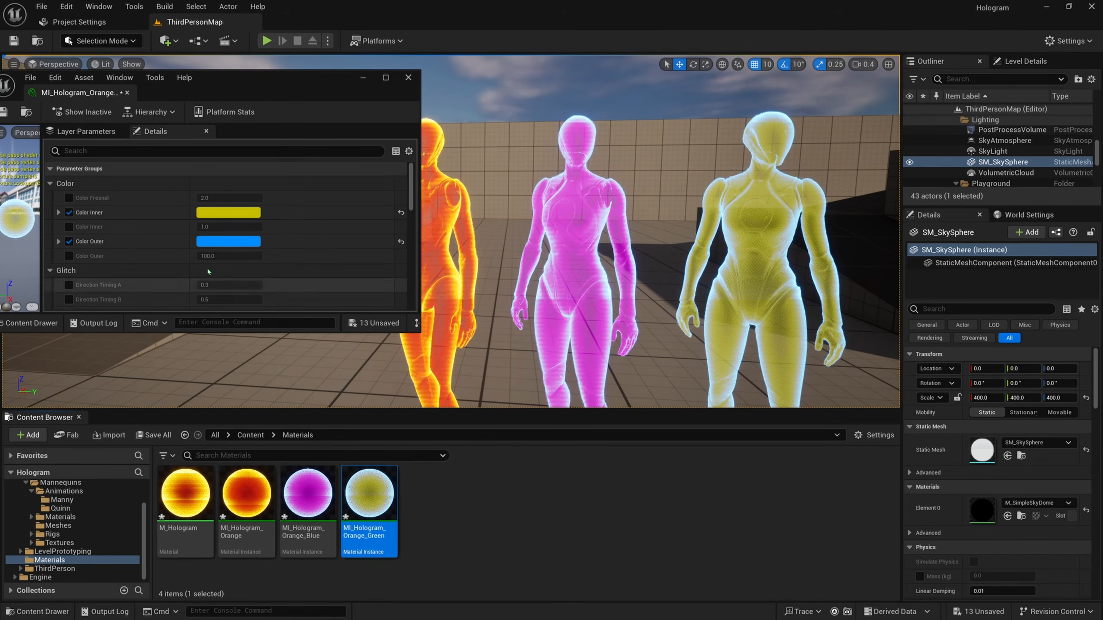
pyautogui.click(217, 242)
pyautogui.click(263, 373)
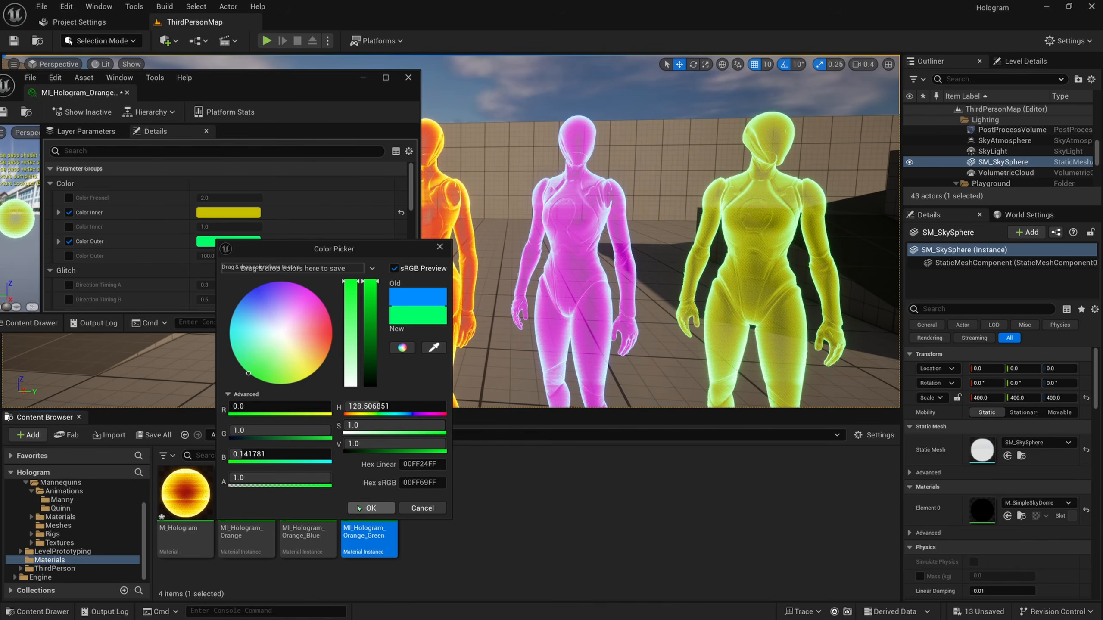
pyautogui.click(371, 508)
# Shift the Color Inner colour of MI_Hologram_Orange_Green to yellow-green and close its editor.
pyautogui.click(228, 213)
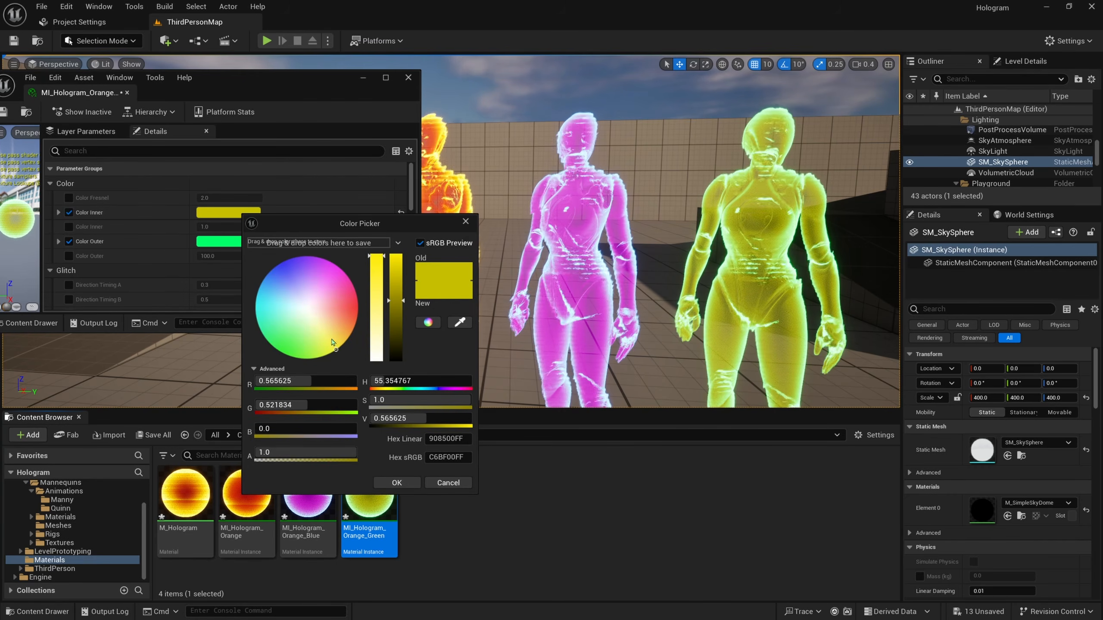
pyautogui.click(393, 482)
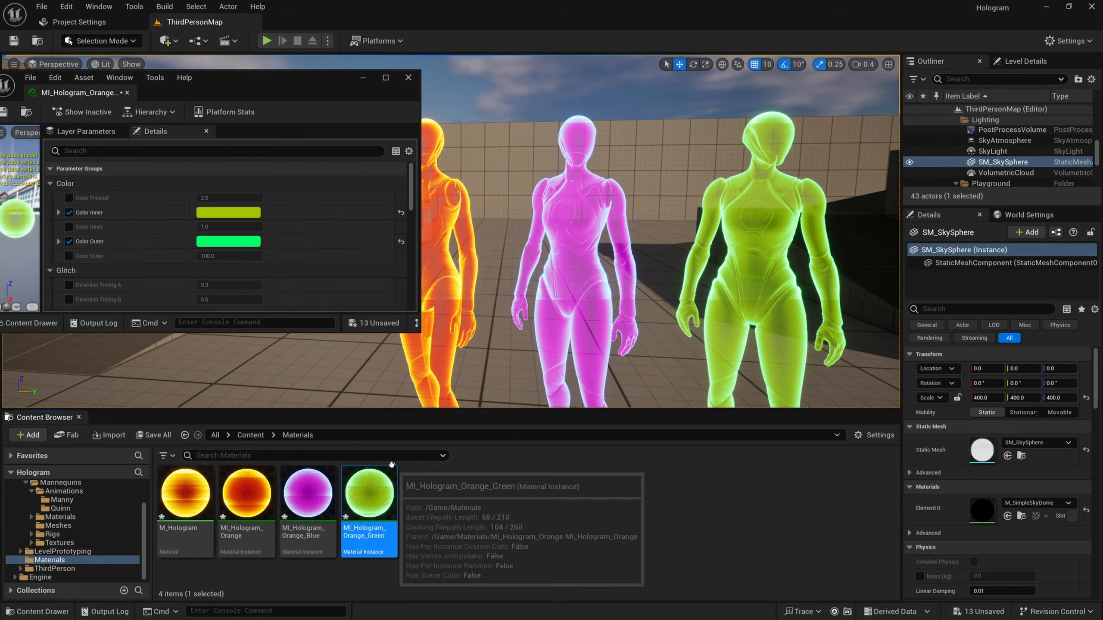
pyautogui.press('s')
pyautogui.moveTo(501, 169); pyautogui.dragTo(560, 161, button='right')
pyautogui.press('w')
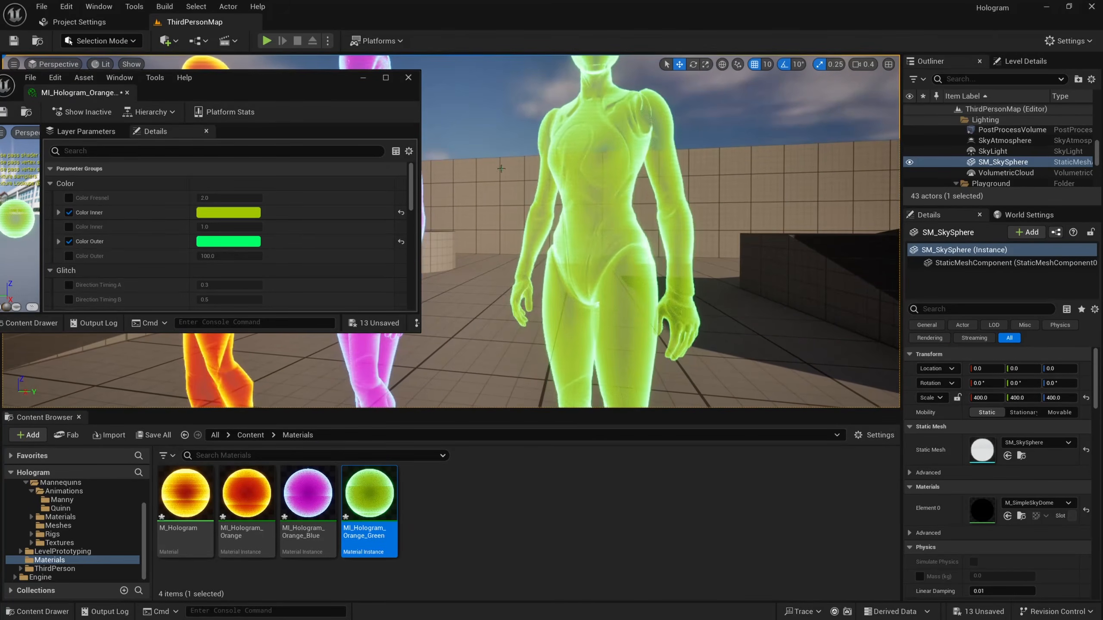
pyautogui.moveTo(340, 86); pyautogui.dragTo(427, 98)
pyautogui.click(450, 90)
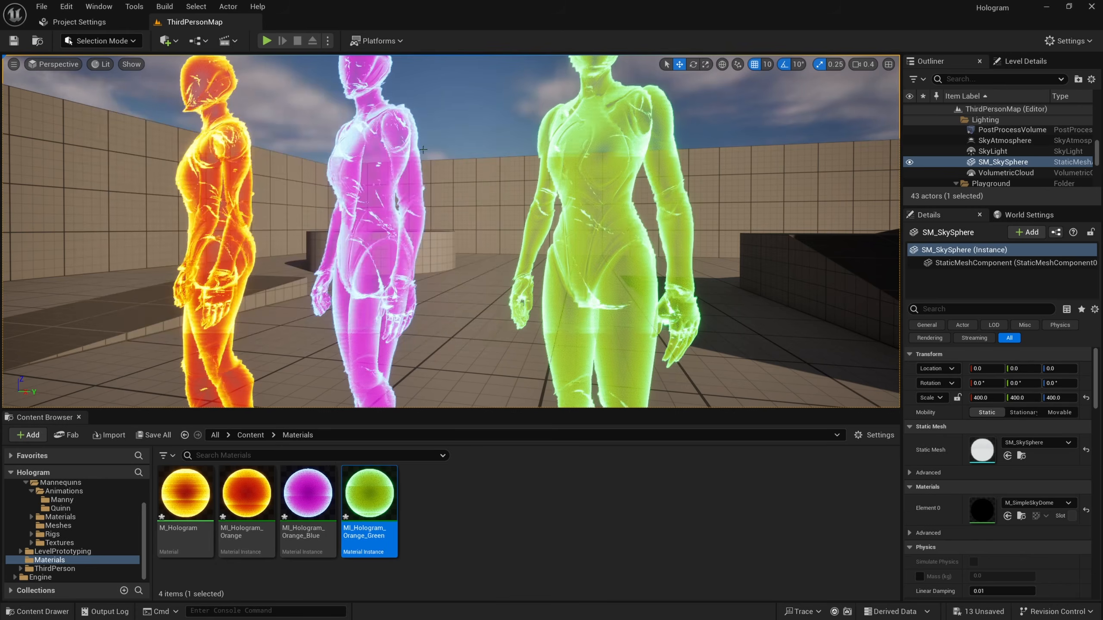
# Open the parent instance MI_Hologram_Orange and arrange its editor so all three hologram mannequins stay in view.
pyautogui.click(443, 492)
pyautogui.click(248, 499)
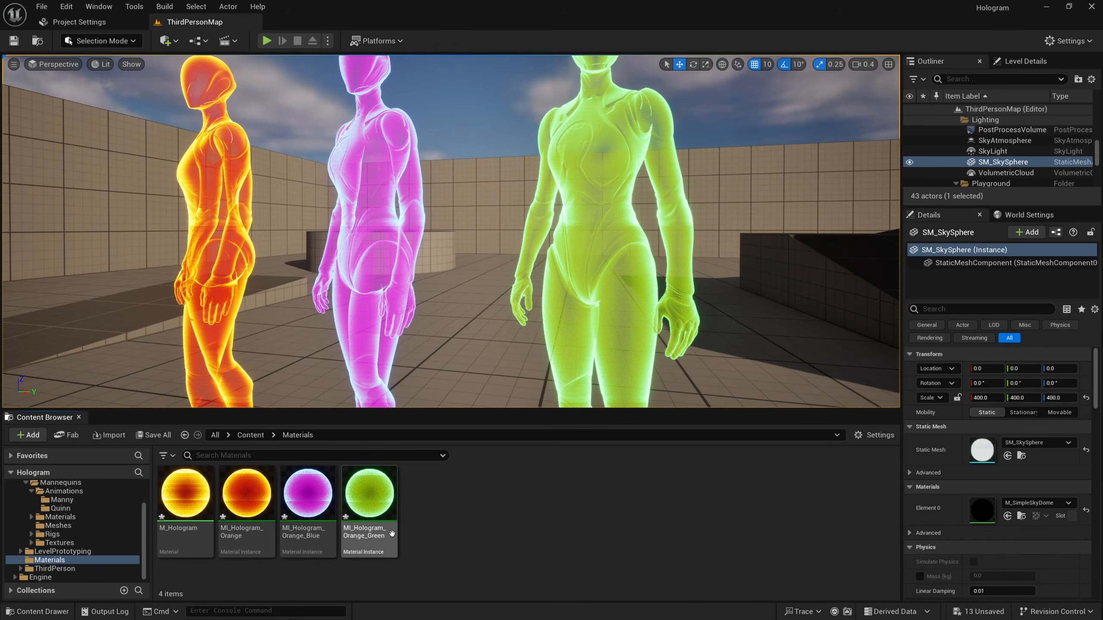
pyautogui.doubleClick(238, 496)
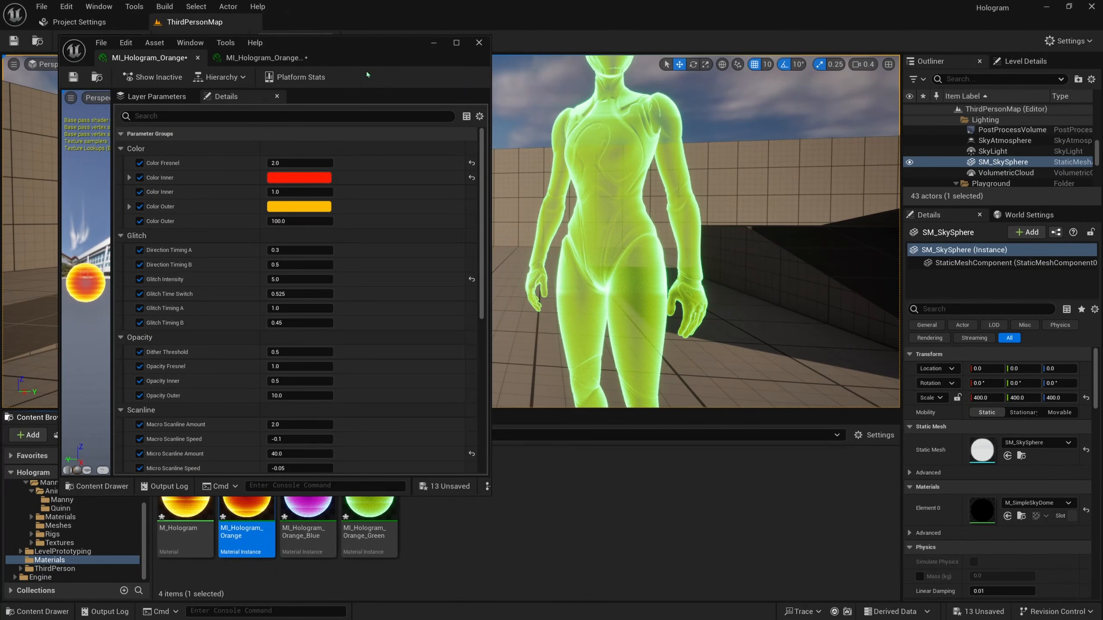
pyautogui.press('a')
pyautogui.moveTo(594, 139); pyautogui.dragTo(594, 139, button='right')
pyautogui.press('s')
pyautogui.moveTo(341, 45); pyautogui.dragTo(295, 172)
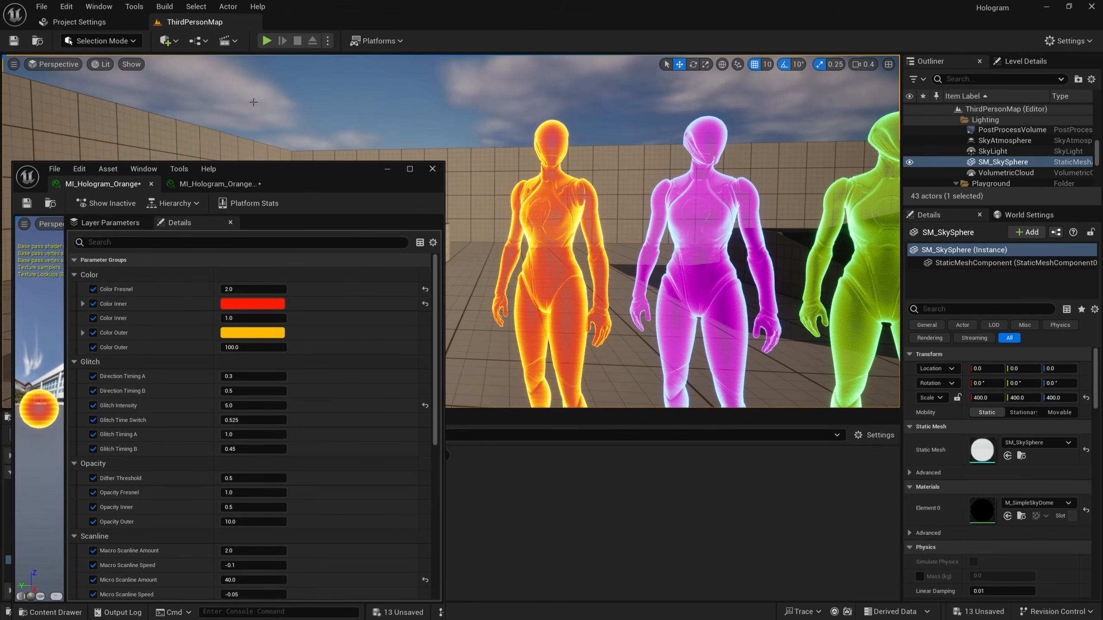
pyautogui.moveTo(565, 135); pyautogui.dragTo(564, 135, button='right')
pyautogui.press('s')
pyautogui.press('d')
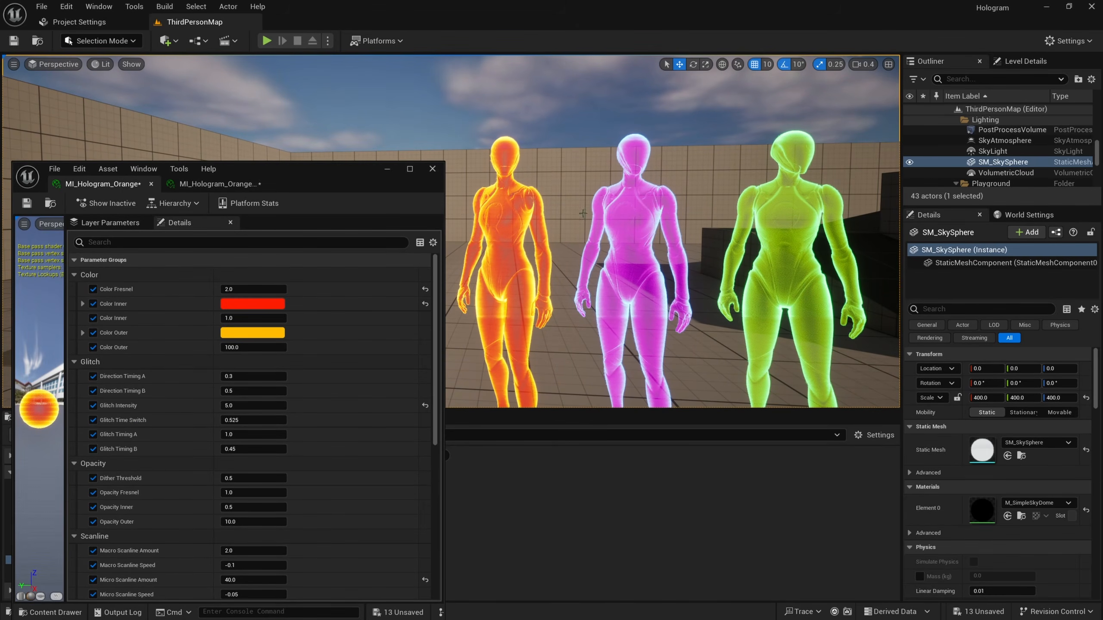
# Switch the level viewport to the Shader Complexity optimization view mode.
pyautogui.click(102, 65)
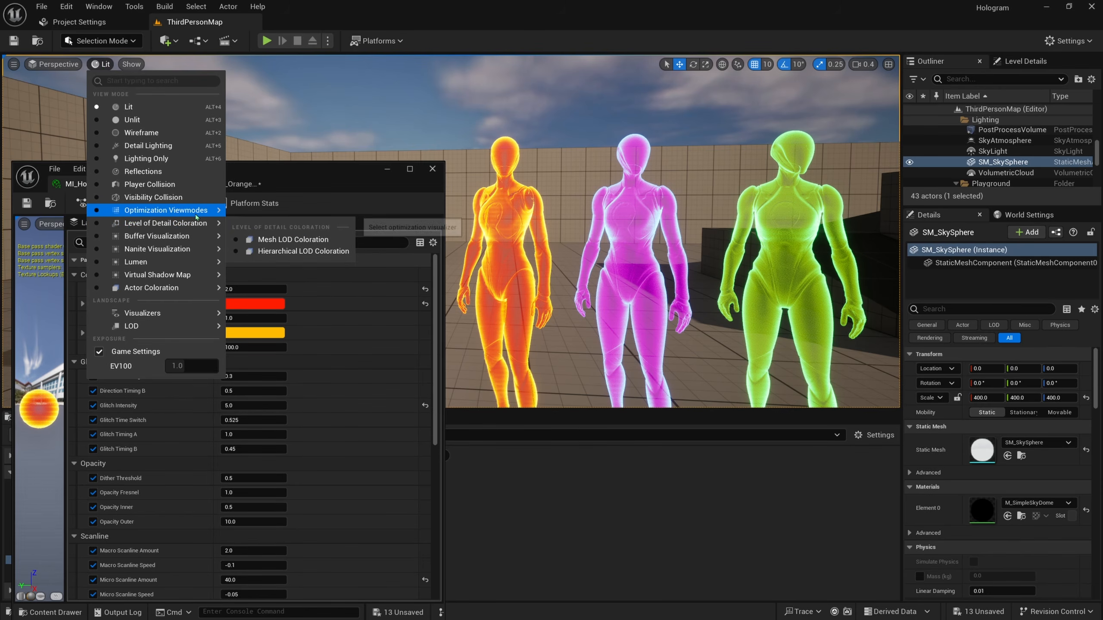
pyautogui.moveTo(196, 213)
pyautogui.click(286, 276)
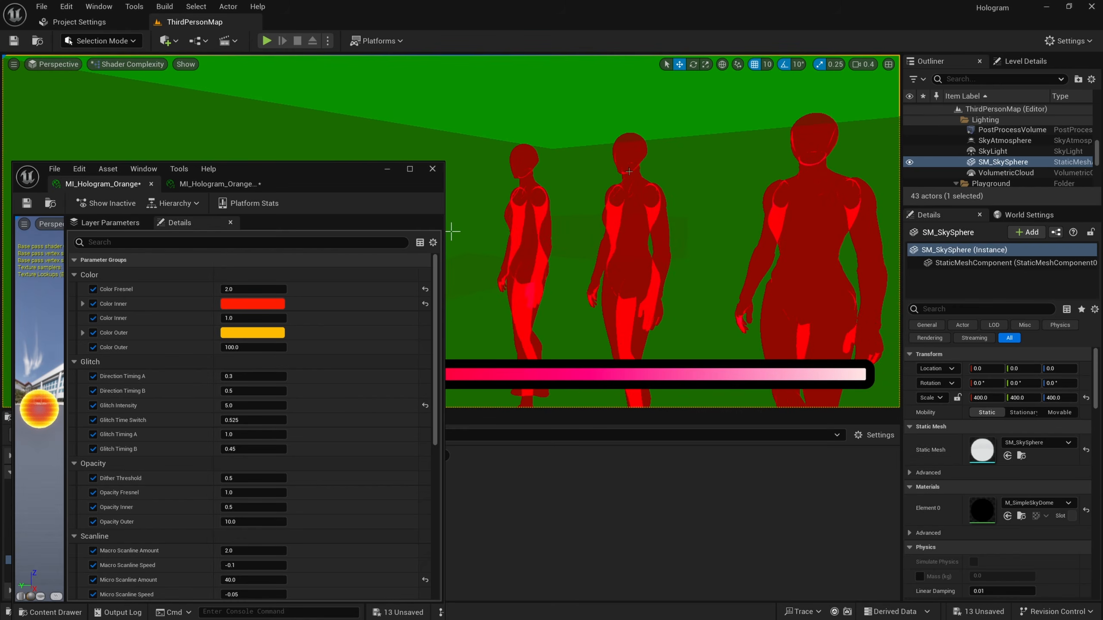
# Examine the shader complexity of the three hologram mannequins from several angles, including where they overlap.
pyautogui.moveTo(340, 390); pyautogui.dragTo(350, 456)
pyautogui.press('d')
pyautogui.moveTo(461, 350); pyautogui.dragTo(483, 335, button='right')
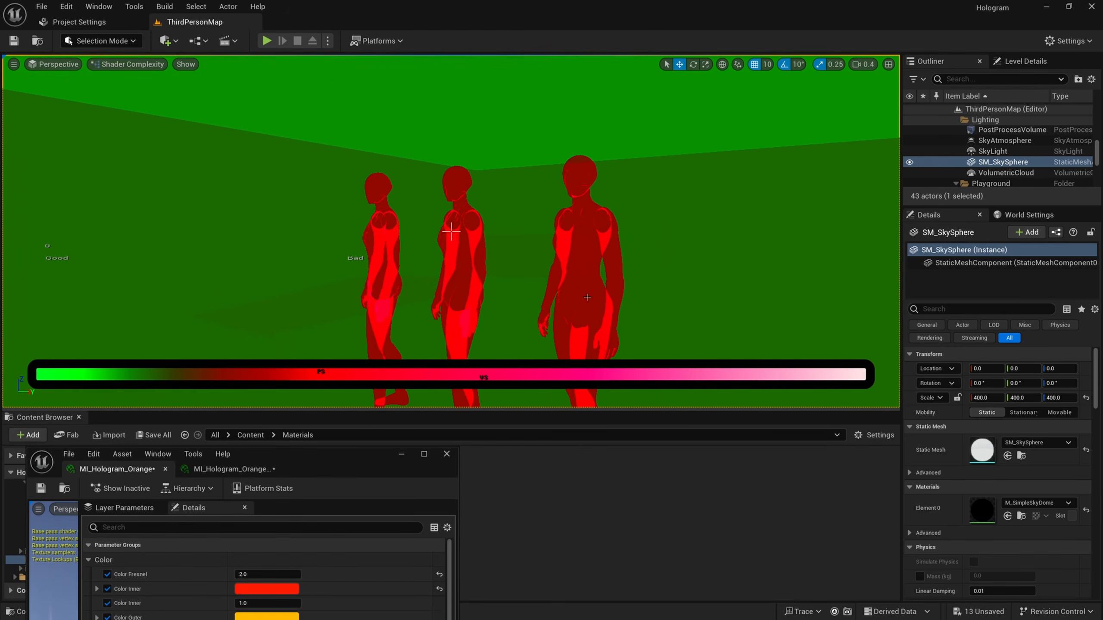
pyautogui.press('d')
pyautogui.moveTo(588, 297); pyautogui.dragTo(438, 296, button='right')
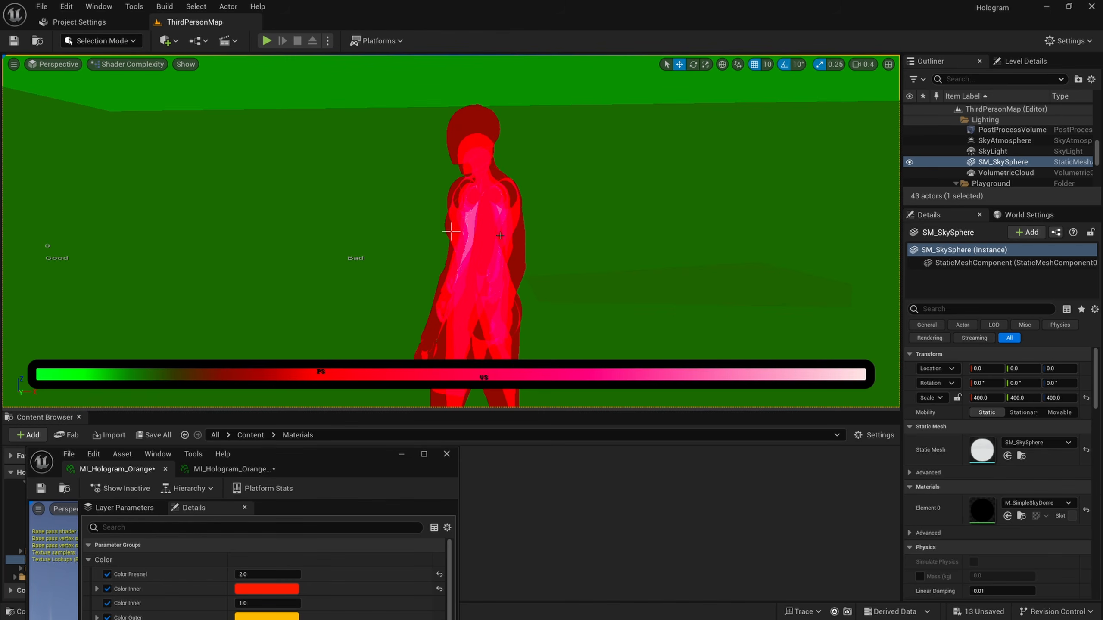
pyautogui.press('a')
pyautogui.moveTo(451, 231); pyautogui.dragTo(576, 229, button='right')
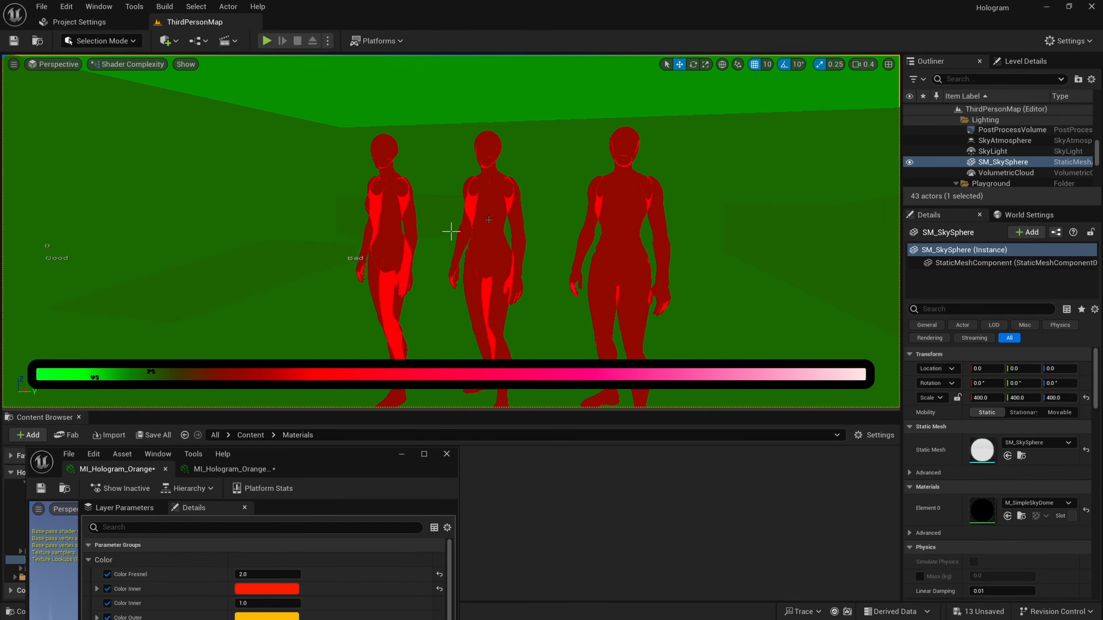
pyautogui.moveTo(489, 220); pyautogui.dragTo(498, 236, button='right')
pyautogui.press('s')
# Override the Blend Mode of MI_Hologram_Orange with Masked in its material property overrides.
pyautogui.moveTo(359, 458); pyautogui.dragTo(283, 89)
pyautogui.scroll(-6, 144, 389)
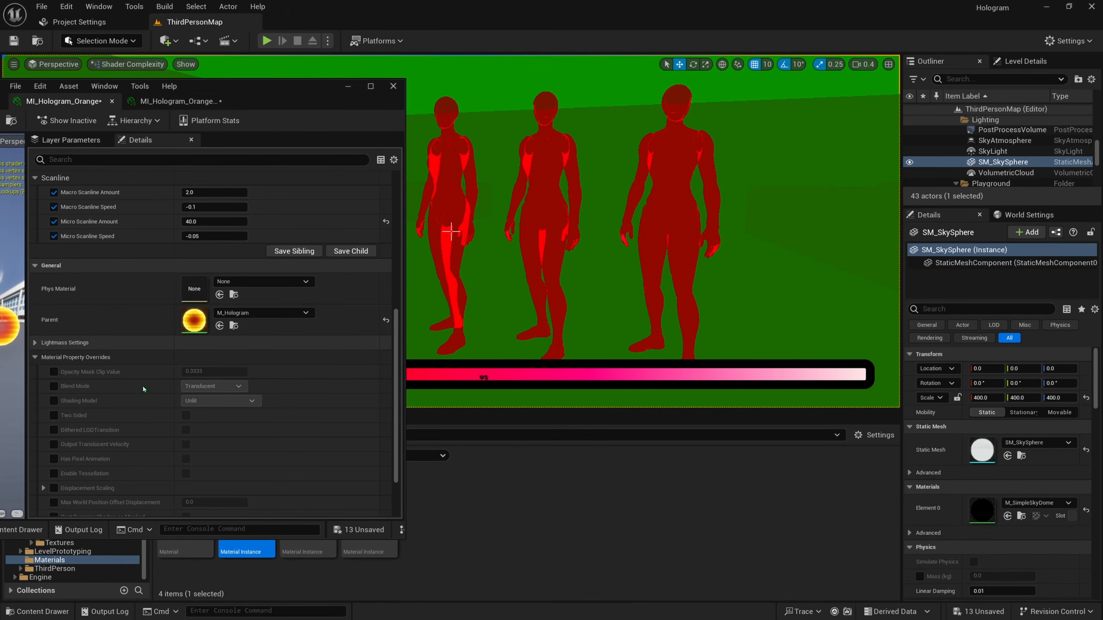
pyautogui.click(225, 389)
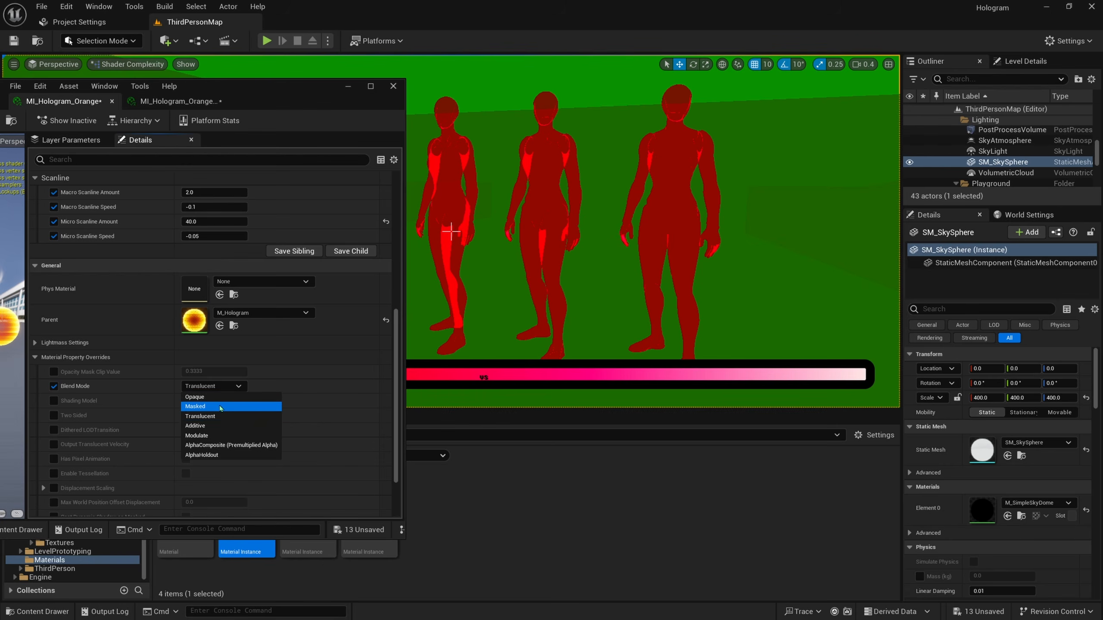
pyautogui.click(220, 407)
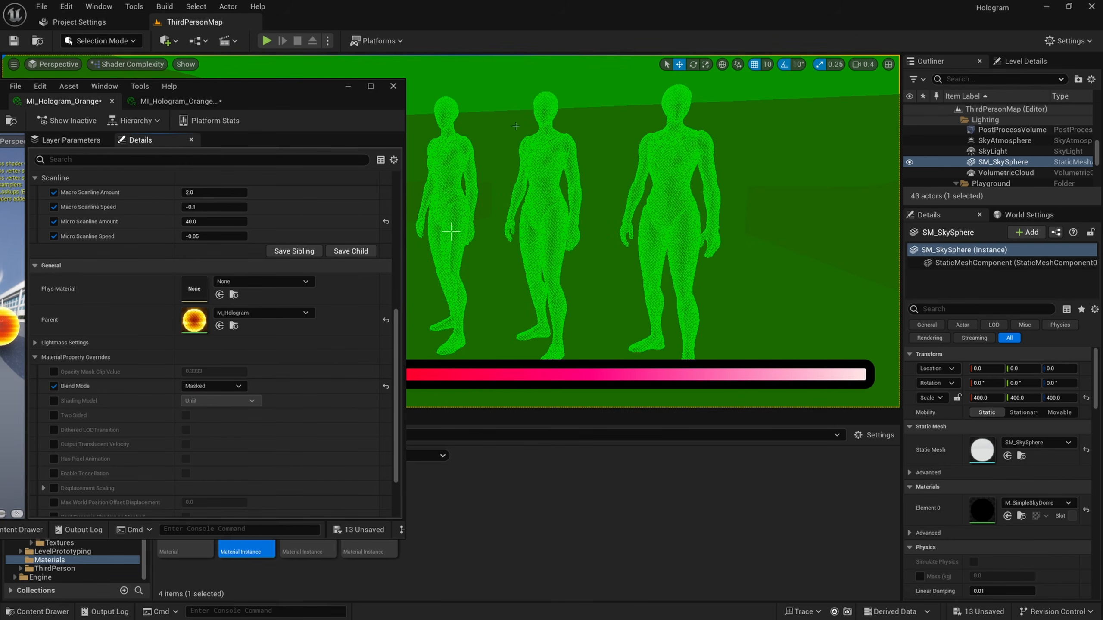
# Inspect the masked holograms' shader complexity up close and return the level viewport to the Lit view mode.
pyautogui.moveTo(365, 354); pyautogui.dragTo(373, 436)
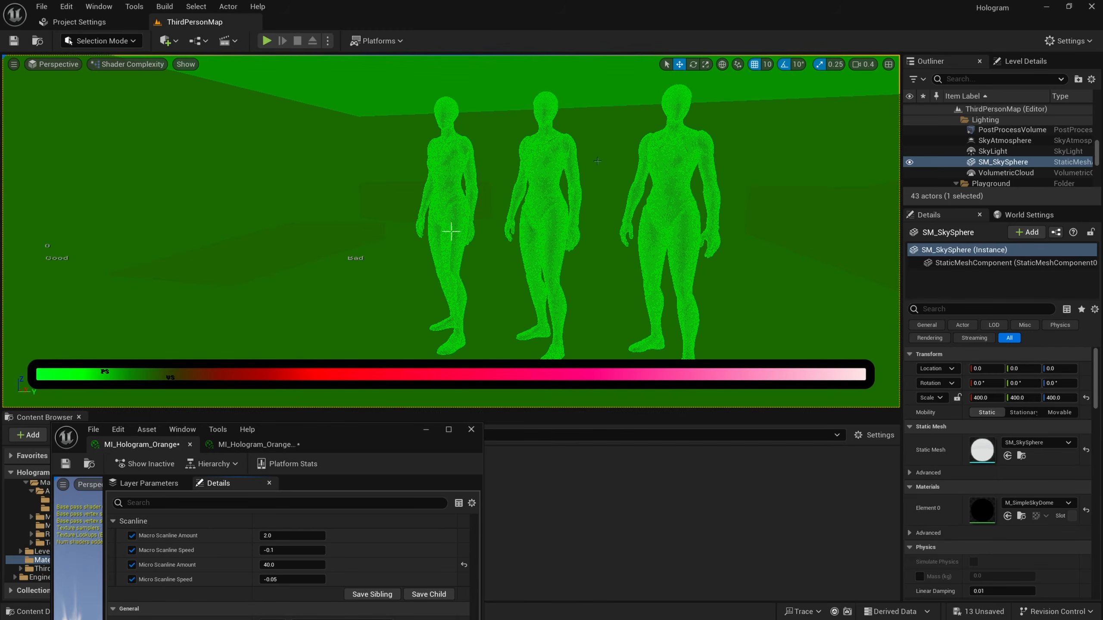
pyautogui.press('w')
pyautogui.moveTo(528, 219); pyautogui.dragTo(474, 216, button='right')
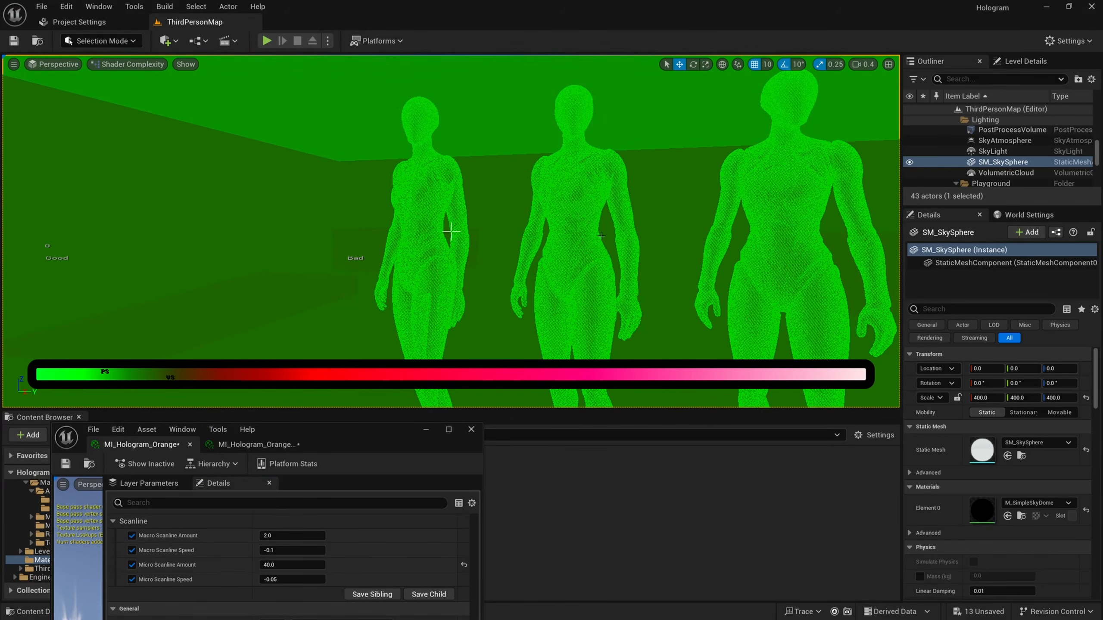
pyautogui.moveTo(377, 440); pyautogui.dragTo(266, 204)
pyautogui.click(129, 64)
pyautogui.click(129, 107)
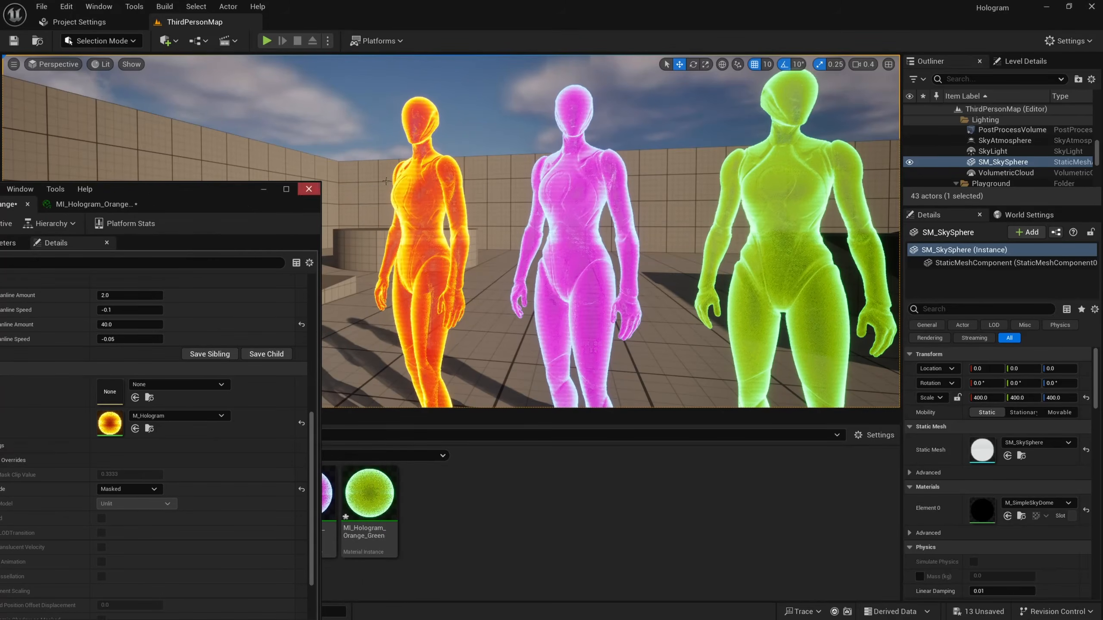
# Examine the lit look of the three masked hologram mannequins up close and from several angles.
pyautogui.moveTo(520, 140); pyautogui.dragTo(547, 178, button='right')
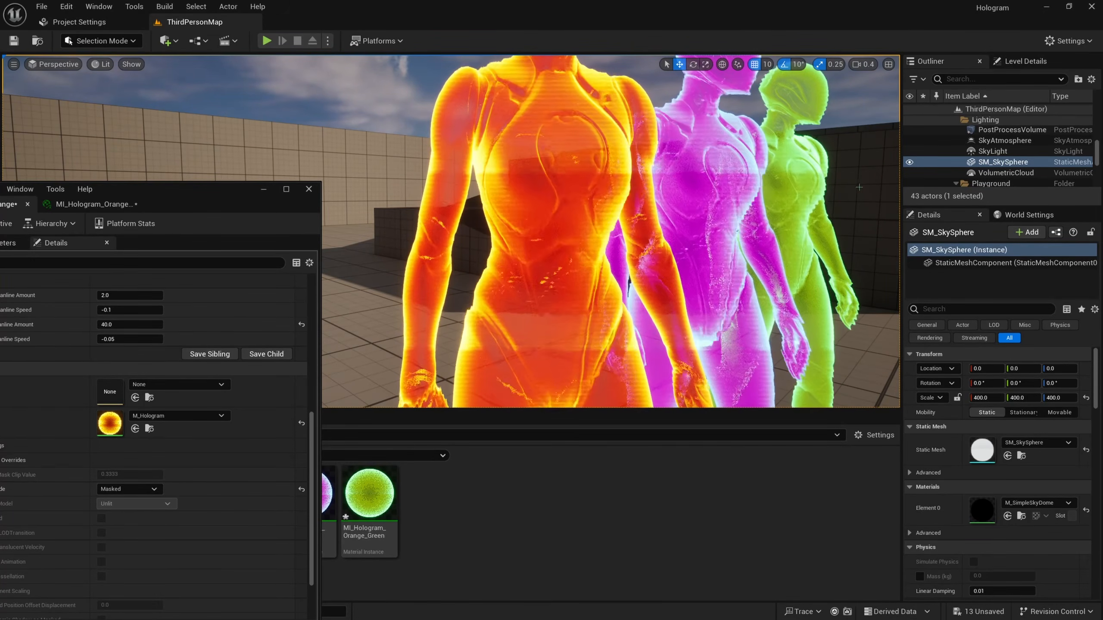
pyautogui.click(851, 162)
pyautogui.moveTo(473, 242); pyautogui.dragTo(476, 239, button='right')
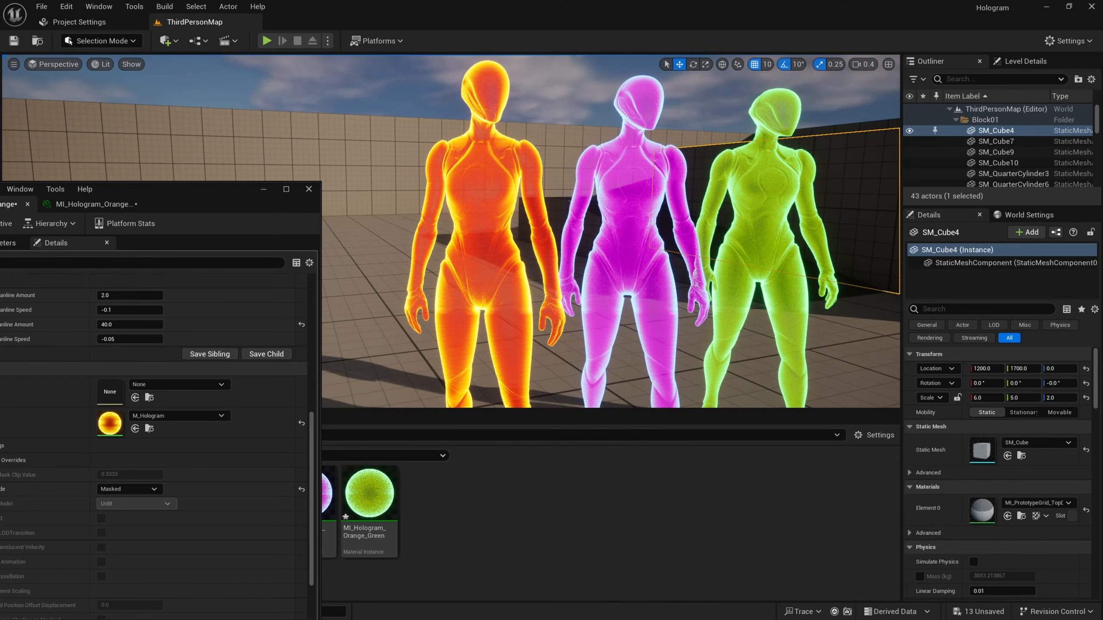
pyautogui.moveTo(597, 211); pyautogui.dragTo(616, 177, button='right')
pyautogui.moveTo(208, 197); pyautogui.dragTo(235, 140)
pyautogui.moveTo(532, 212); pyautogui.dragTo(530, 211, button='right')
pyautogui.scroll(-5, 530, 211)
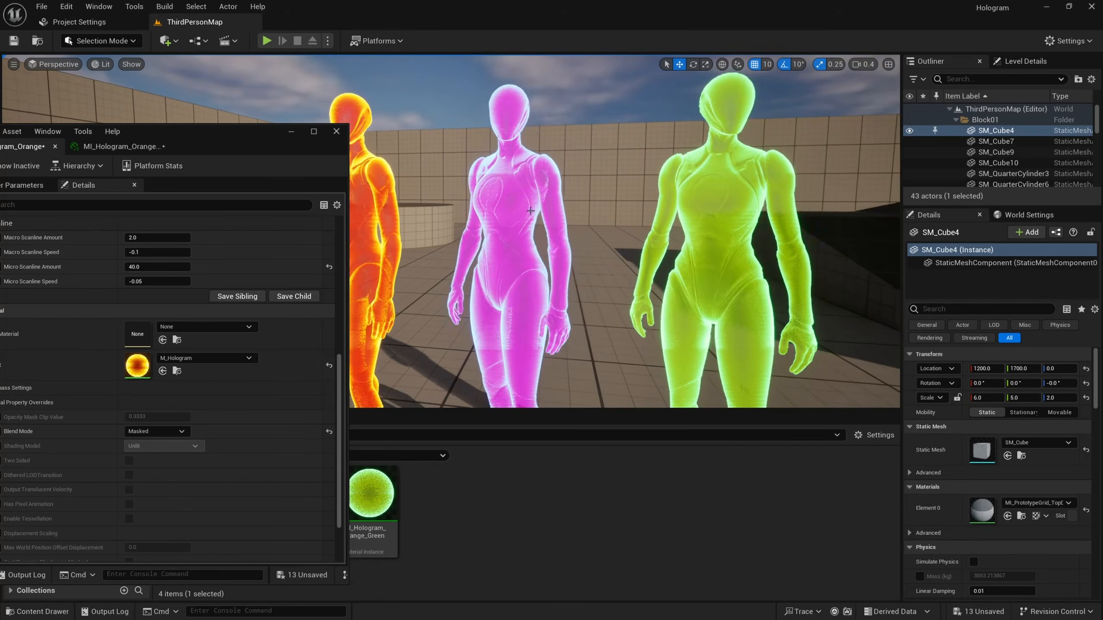
# Try an Opacity Inner of about -1.13 in MI_Hologram_Orange, view the holograms with it, and undo the change.
pyautogui.scroll(5, 196, 371)
pyautogui.scroll(2, 216, 273)
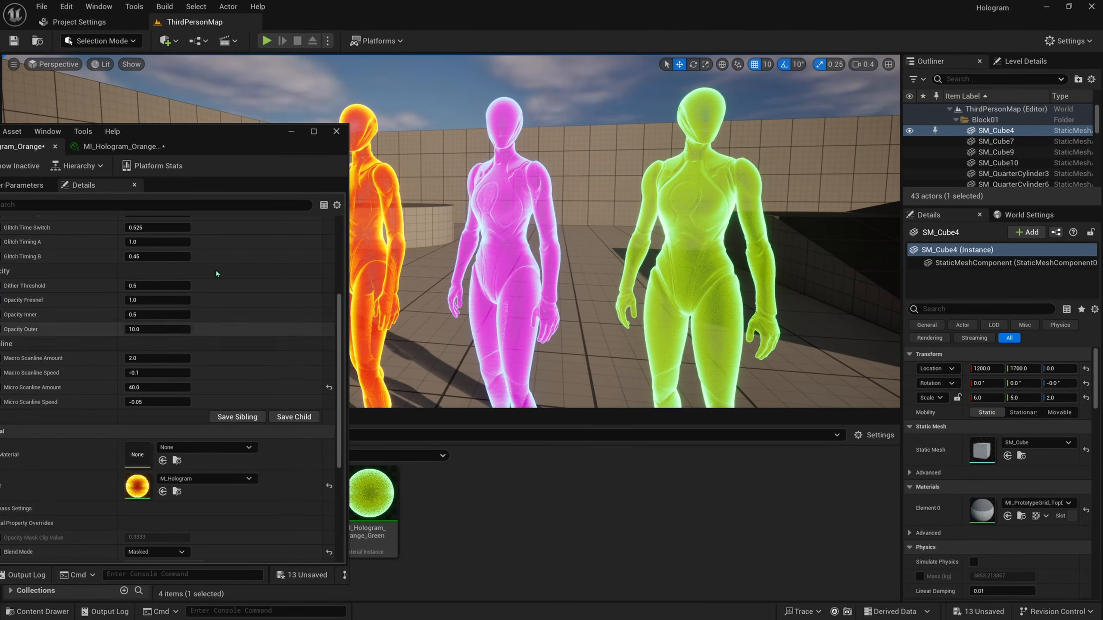
pyautogui.moveTo(213, 131); pyautogui.dragTo(232, 131)
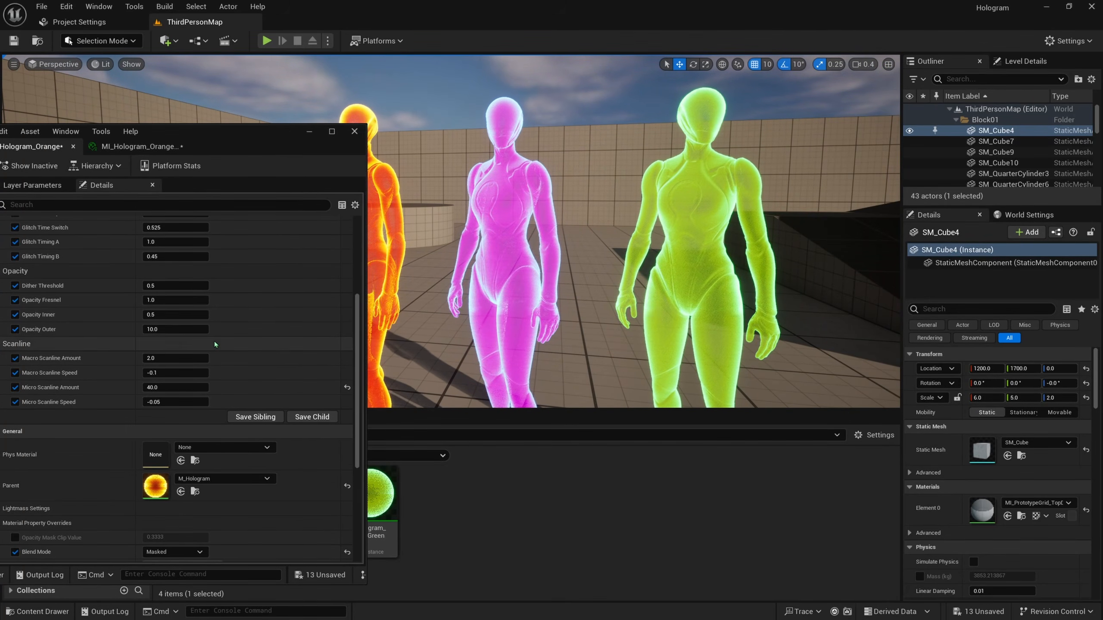
pyautogui.scroll(7, 125, 338)
pyautogui.scroll(1, 87, 346)
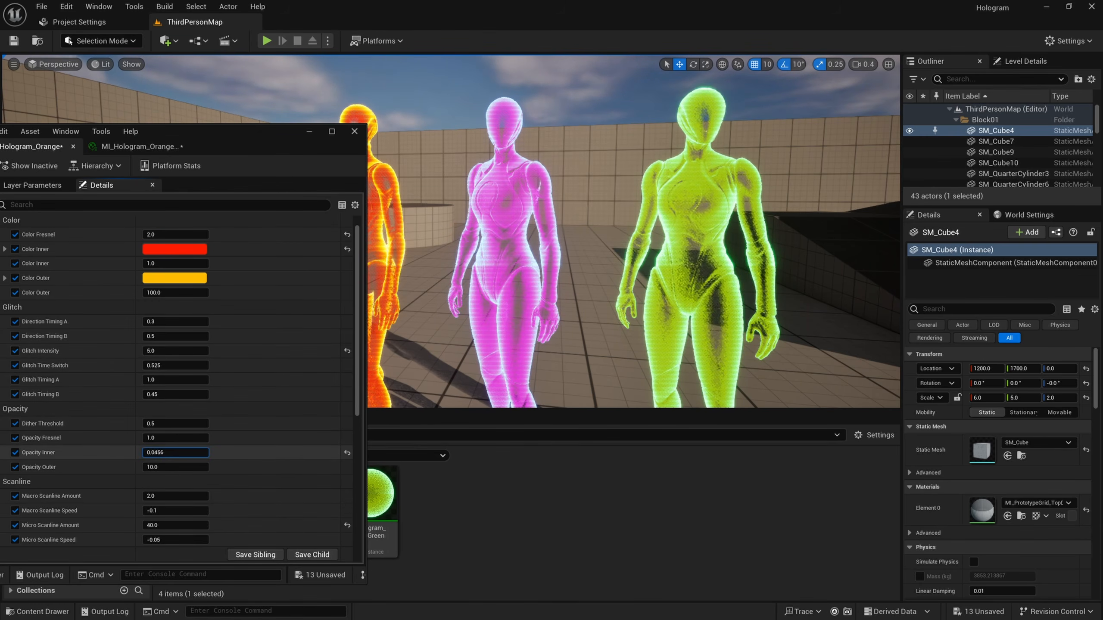
pyautogui.moveTo(176, 452); pyautogui.dragTo(163, 452)
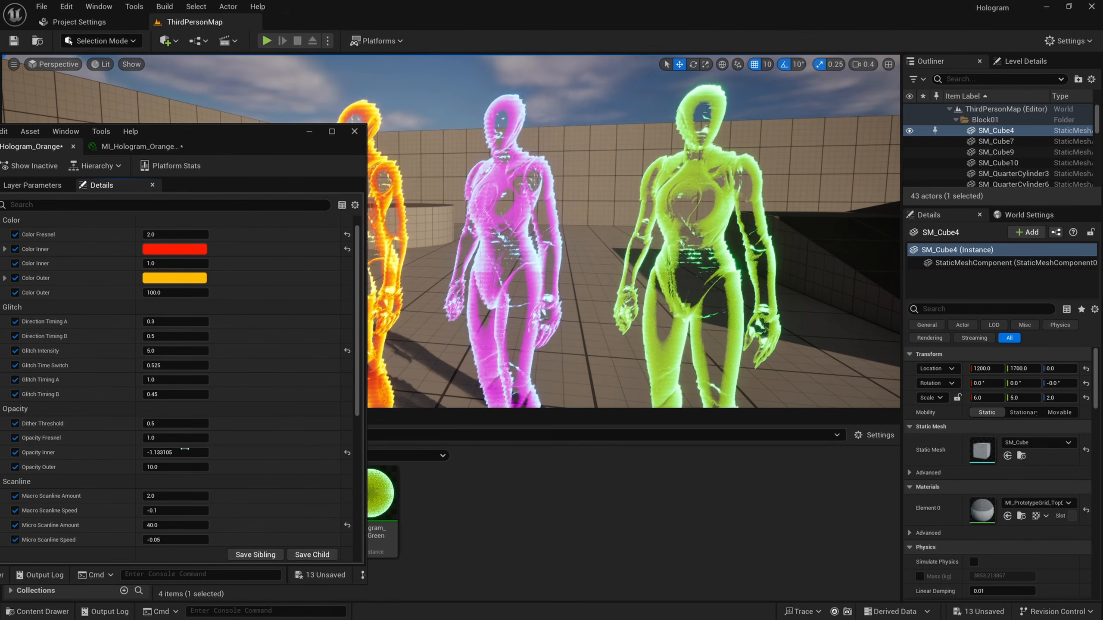
pyautogui.moveTo(502, 223)
pyautogui.mouseDown(button='right')
pyautogui.moveTo(521, 223)
pyautogui.moveTo(502, 223)
pyautogui.mouseUp(button='right')
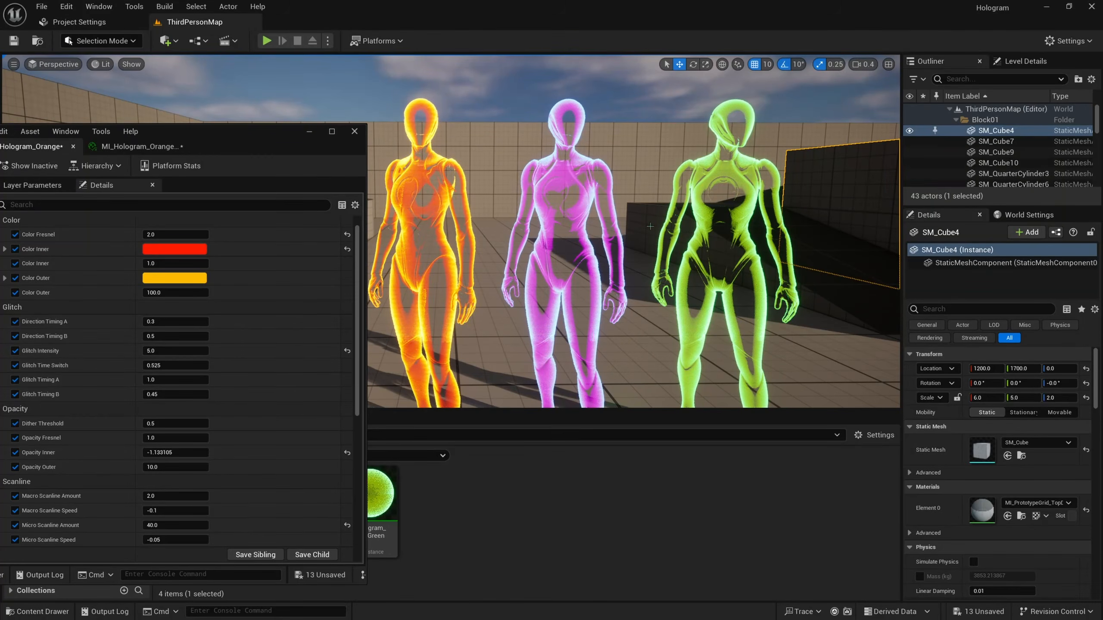
pyautogui.moveTo(650, 226); pyautogui.dragTo(622, 206, button='right')
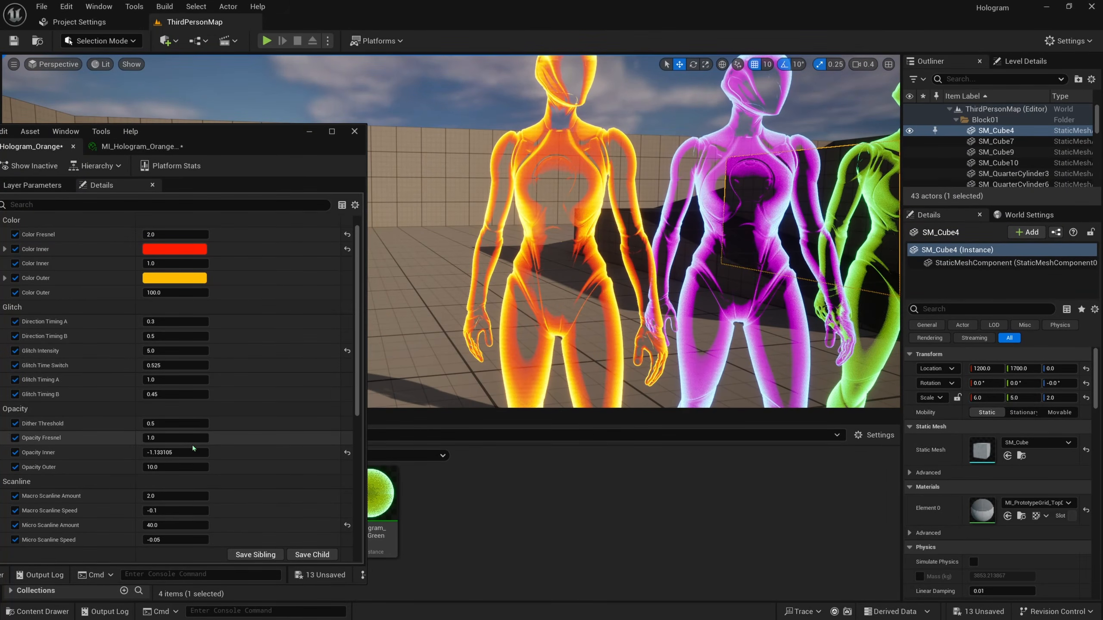
pyautogui.hotkey('ctrl', 'z')
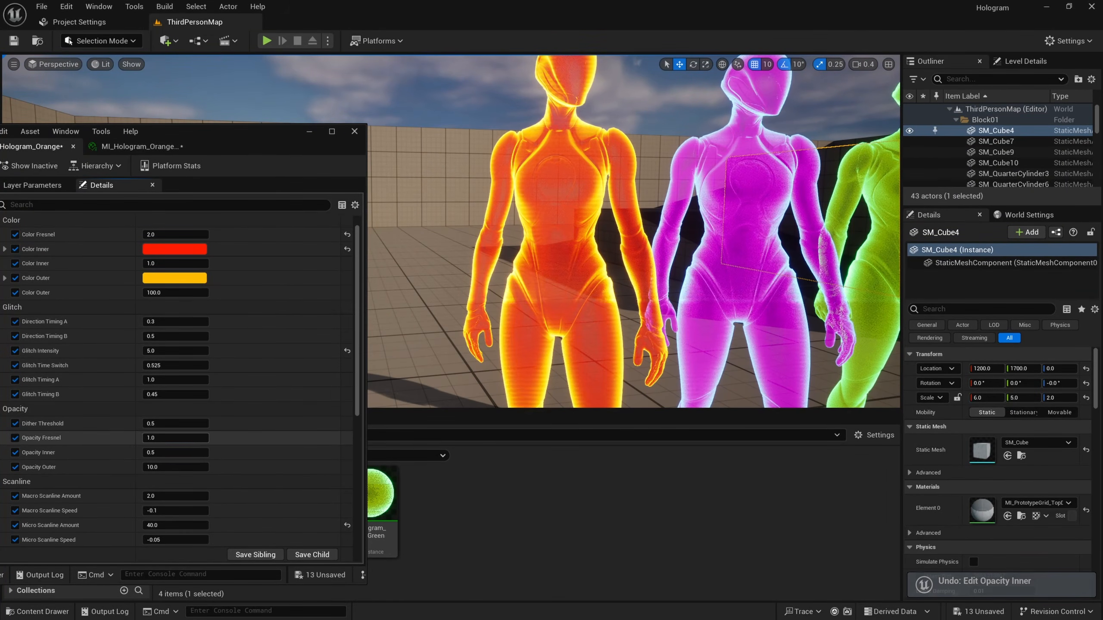
# Try Opacity Fresnel 0.68, Opacity Outer 1.0 and Dither Threshold 0.7 on the masked MI_Hologram_Orange instance.
pyautogui.moveTo(176, 438); pyautogui.dragTo(177, 468)
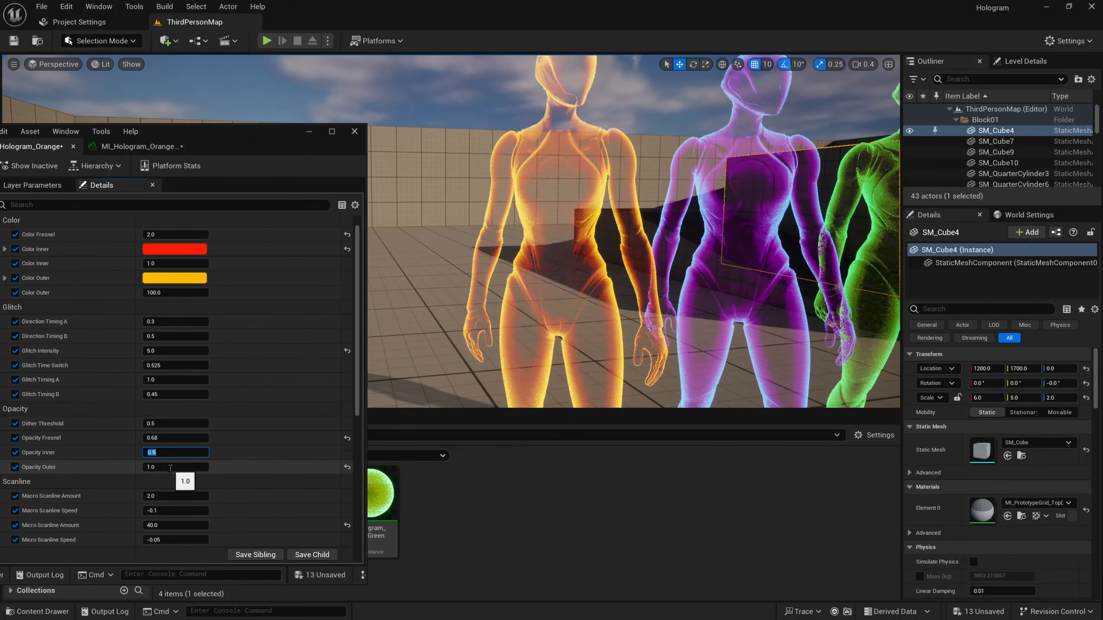
pyautogui.moveTo(660, 191)
pyautogui.mouseDown(button='right')
pyautogui.moveTo(695, 185)
pyautogui.moveTo(669, 189)
pyautogui.mouseUp(button='right')
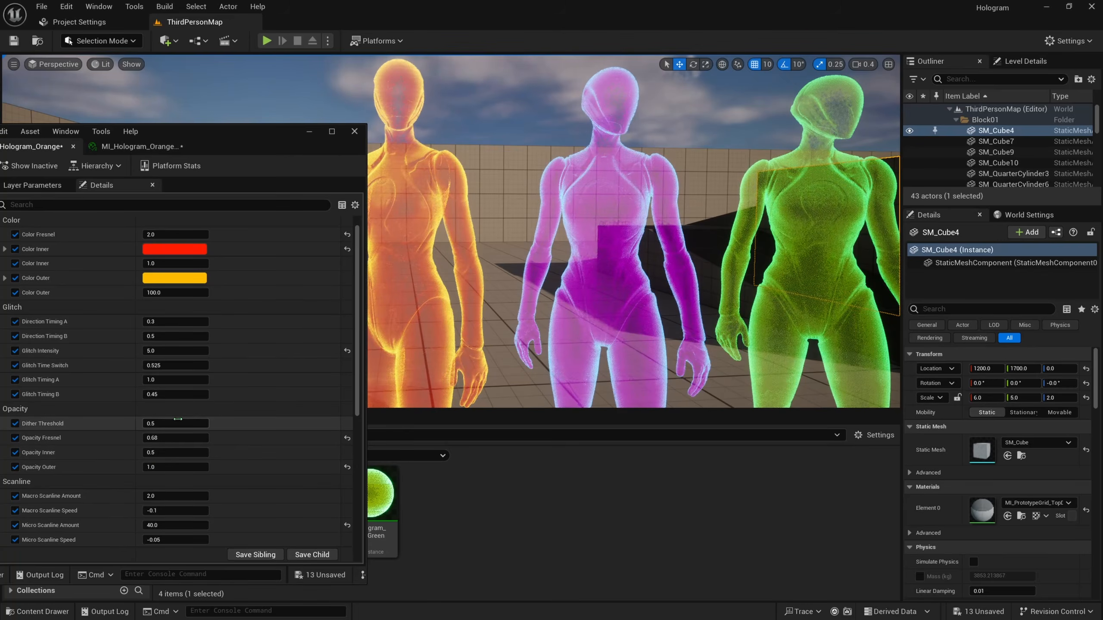
pyautogui.moveTo(175, 423); pyautogui.dragTo(207, 416)
pyautogui.click(206, 416)
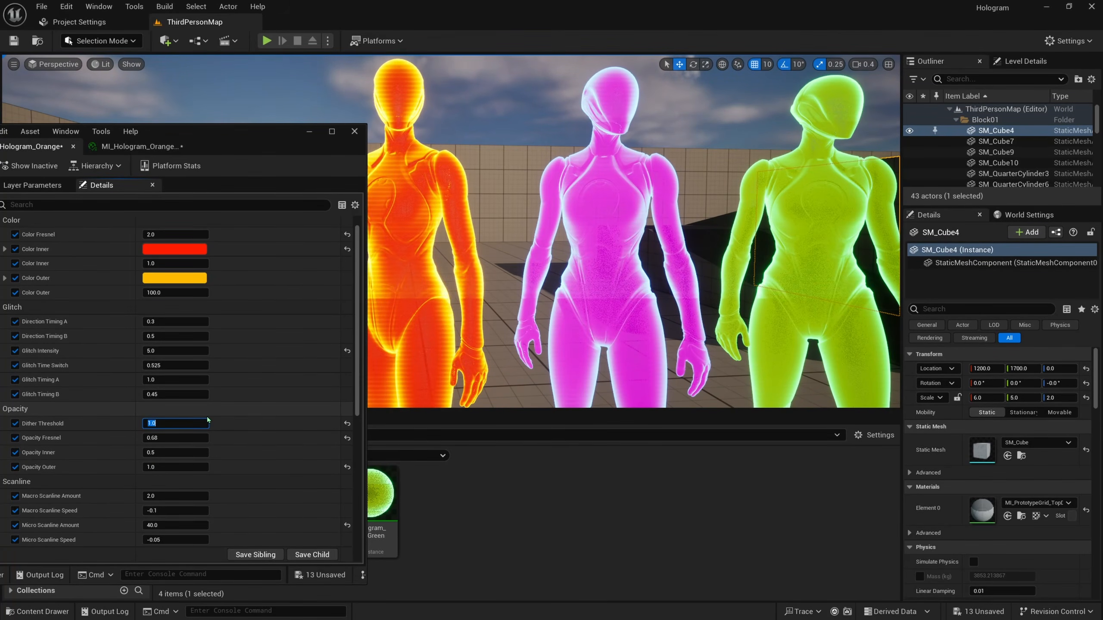
pyautogui.press('a')
pyautogui.moveTo(608, 217); pyautogui.dragTo(619, 217, button='right')
pyautogui.press('w')
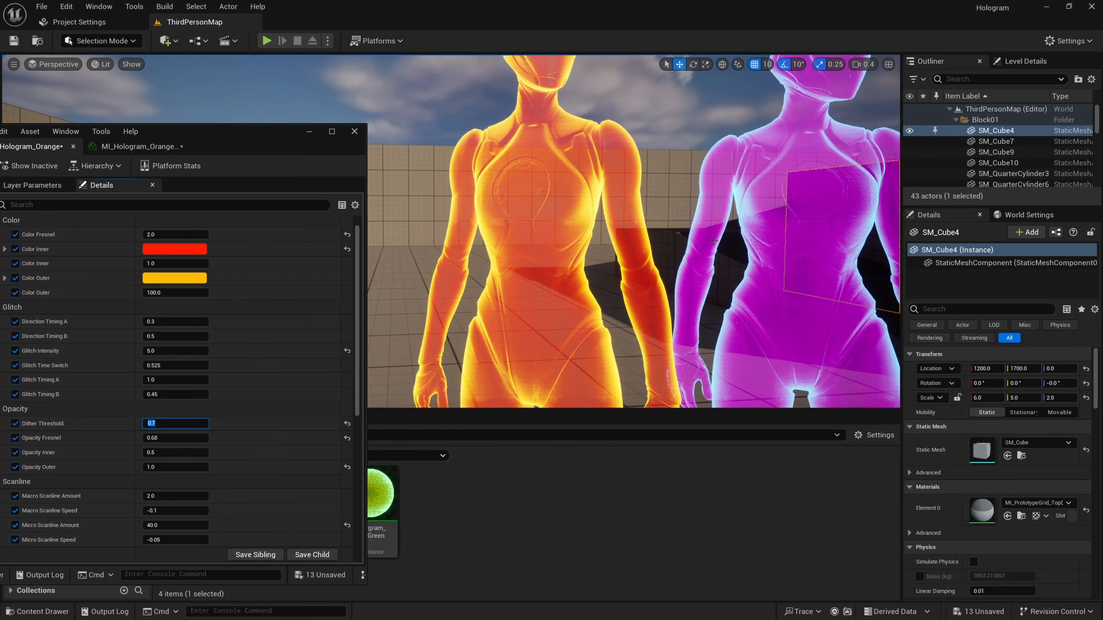
# Examine the dithered transparency of the three masked holograms from different distances and angles.
pyautogui.press('s')
pyautogui.moveTo(608, 226); pyautogui.dragTo(577, 219, button='right')
pyautogui.press('d')
pyautogui.press('d')
pyautogui.press('w')
pyautogui.press('a')
pyautogui.click(720, 104)
pyautogui.press('s')
pyautogui.moveTo(721, 104); pyautogui.dragTo(712, 109, button='right')
# Set the Blend Mode override of MI_Hologram_Orange to Translucent.
pyautogui.scroll(-12, 182, 379)
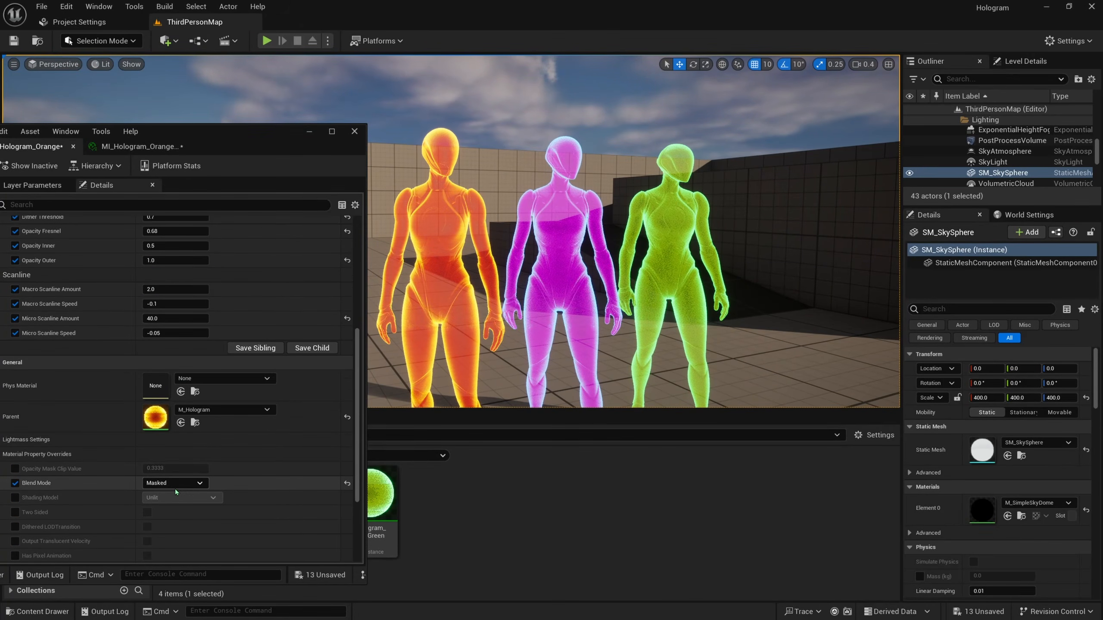
pyautogui.click(182, 483)
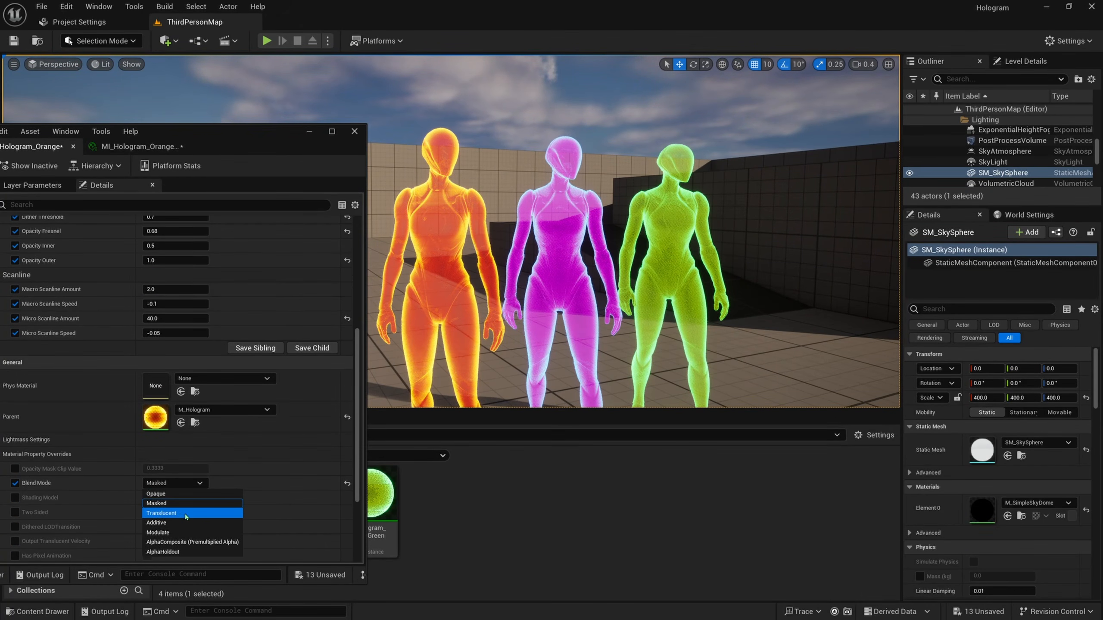
pyautogui.click(182, 514)
# Reset Dither Threshold, Opacity Fresnel and Opacity Outer of MI_Hologram_Orange to their defaults of 0.5, 1.0 and 10.0.
pyautogui.scroll(4, 245, 278)
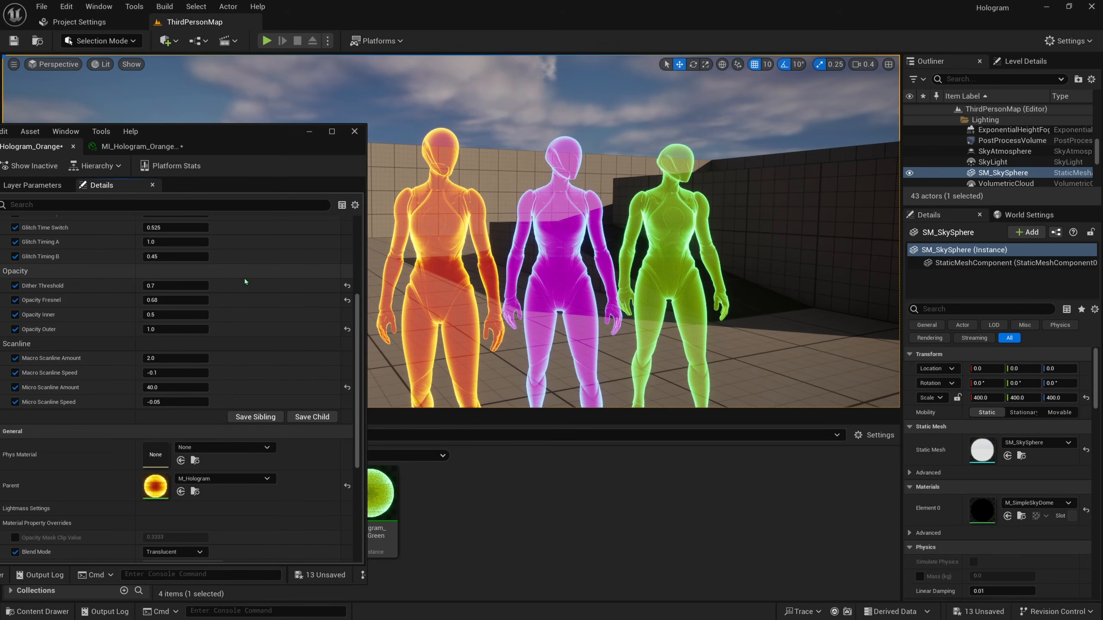
pyautogui.scroll(1, 232, 309)
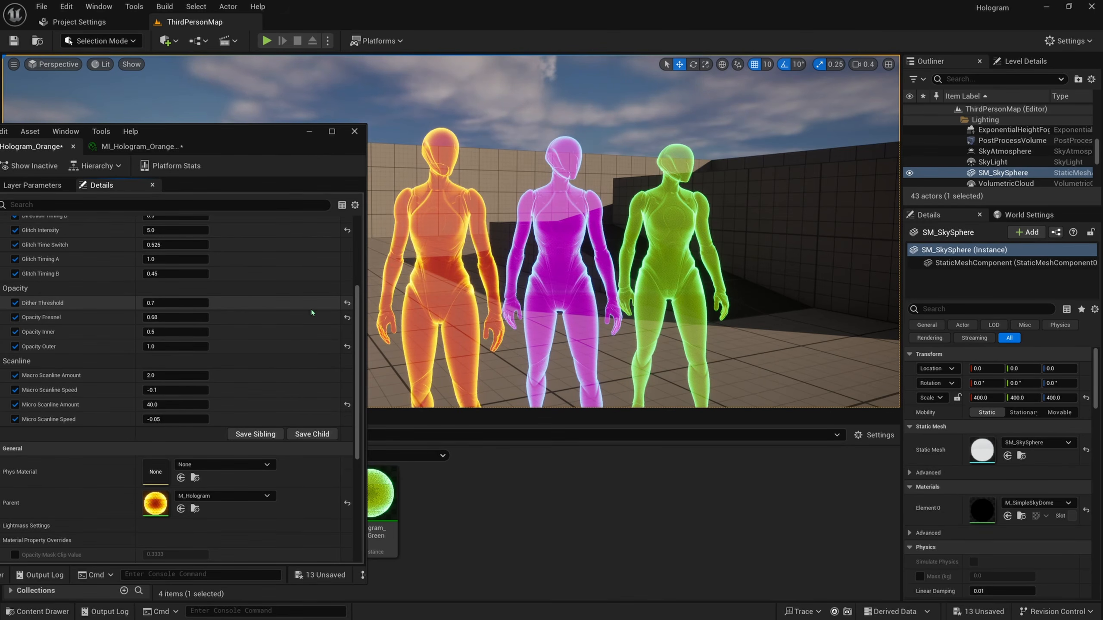
pyautogui.click(347, 317)
pyautogui.click(347, 347)
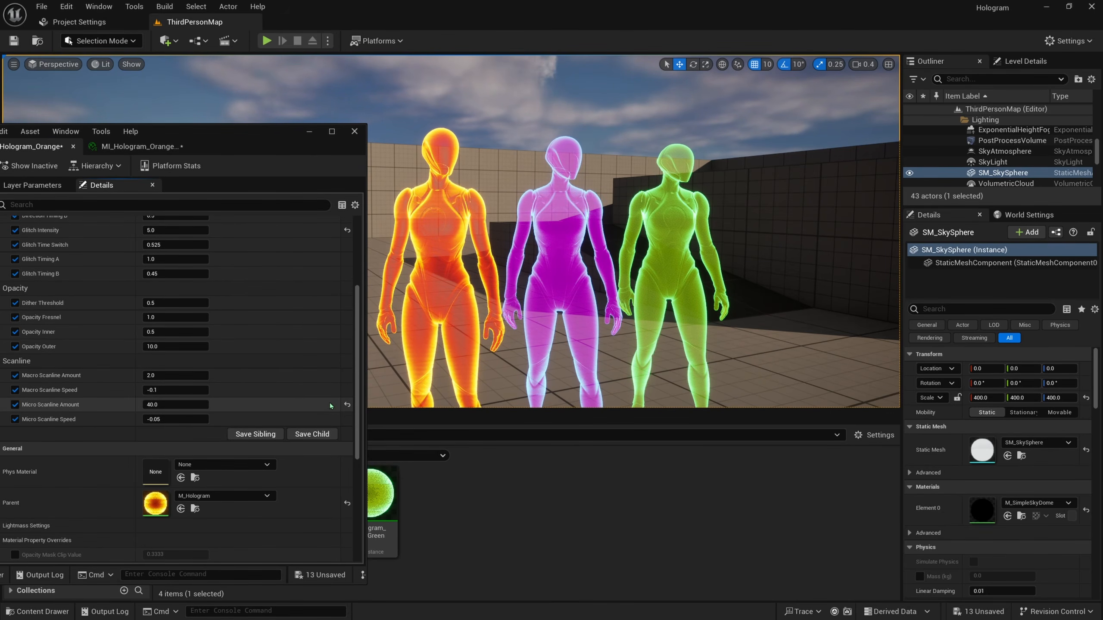
pyautogui.scroll(6, 245, 338)
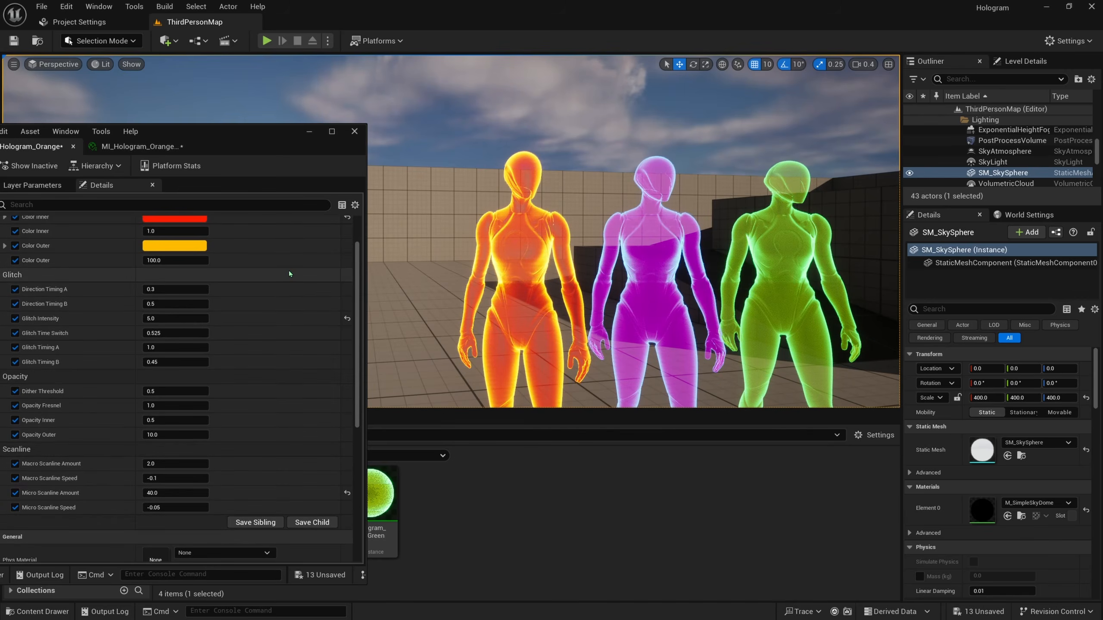
# Put the material instance editor away and open BP_ThirdPersonCharacter from the ThirdPerson Blueprints folder.
pyautogui.click(310, 132)
pyautogui.press('s')
pyautogui.moveTo(297, 365)
pyautogui.mouseDown(button='right')
pyautogui.moveTo(297, 375)
pyautogui.moveTo(297, 365)
pyautogui.mouseUp(button='right')
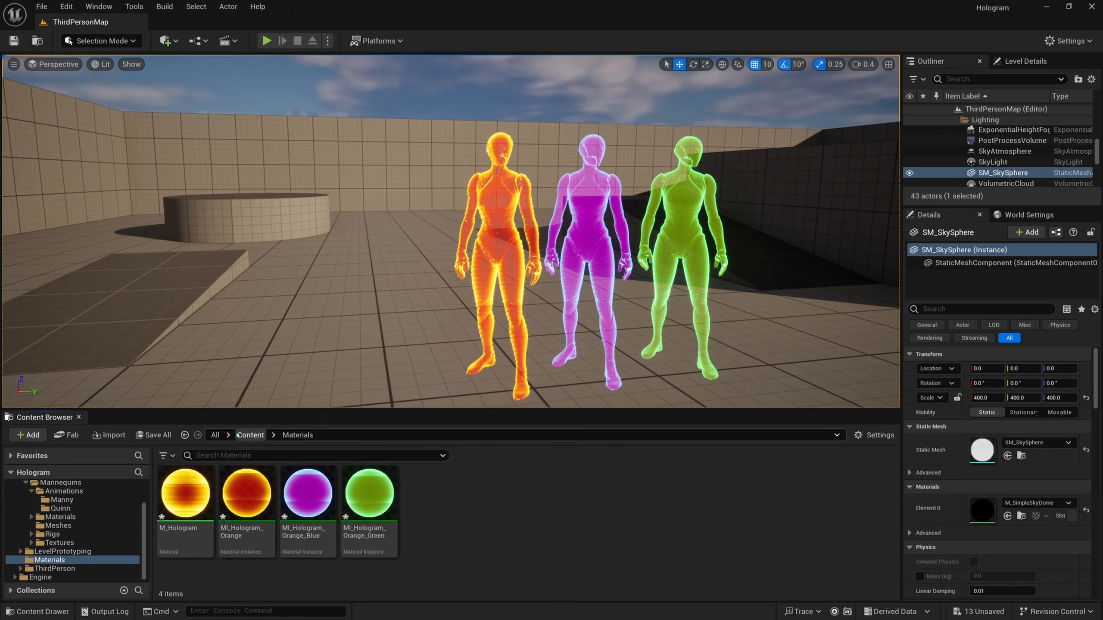
pyautogui.click(250, 435)
pyautogui.click(197, 527)
pyautogui.doubleClick(198, 527)
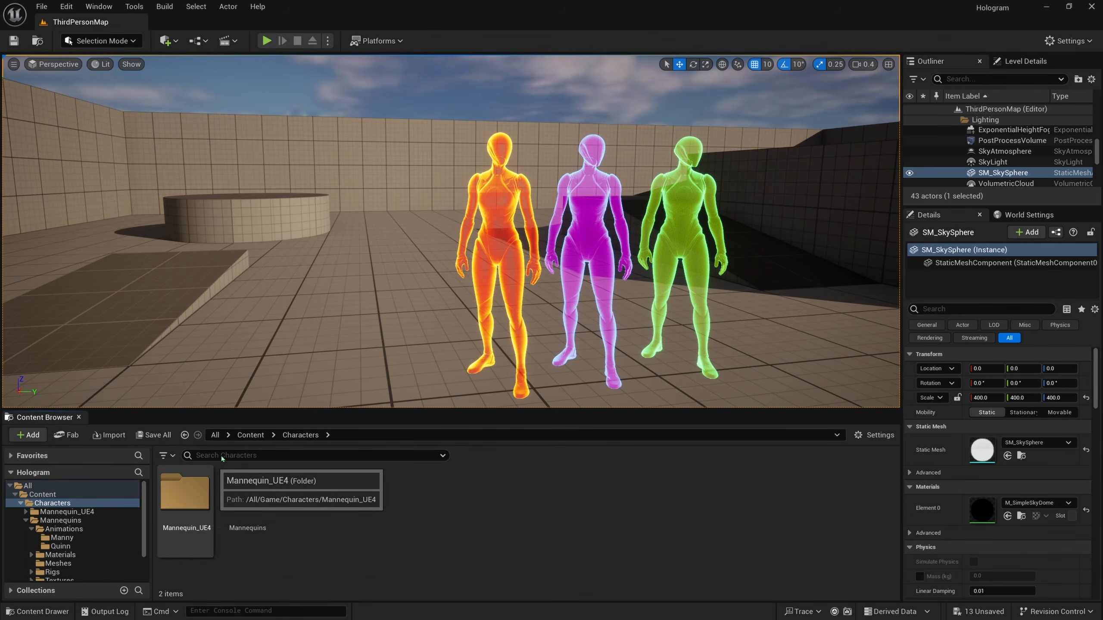
pyautogui.click(251, 435)
pyautogui.click(369, 523)
pyautogui.doubleClick(369, 523)
pyautogui.doubleClick(187, 510)
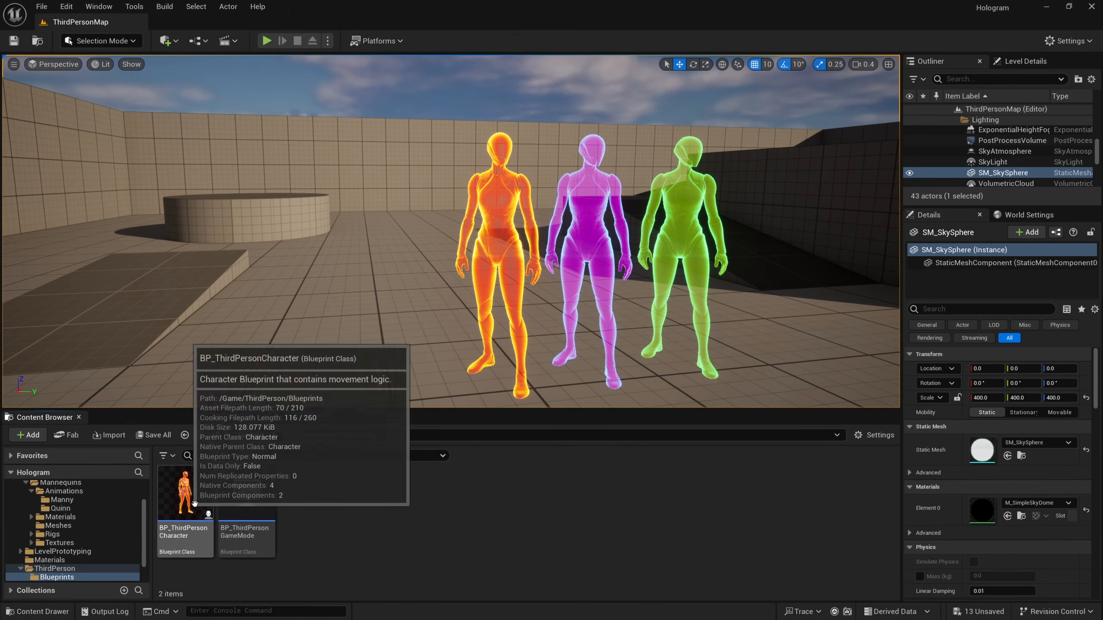
pyautogui.doubleClick(187, 504)
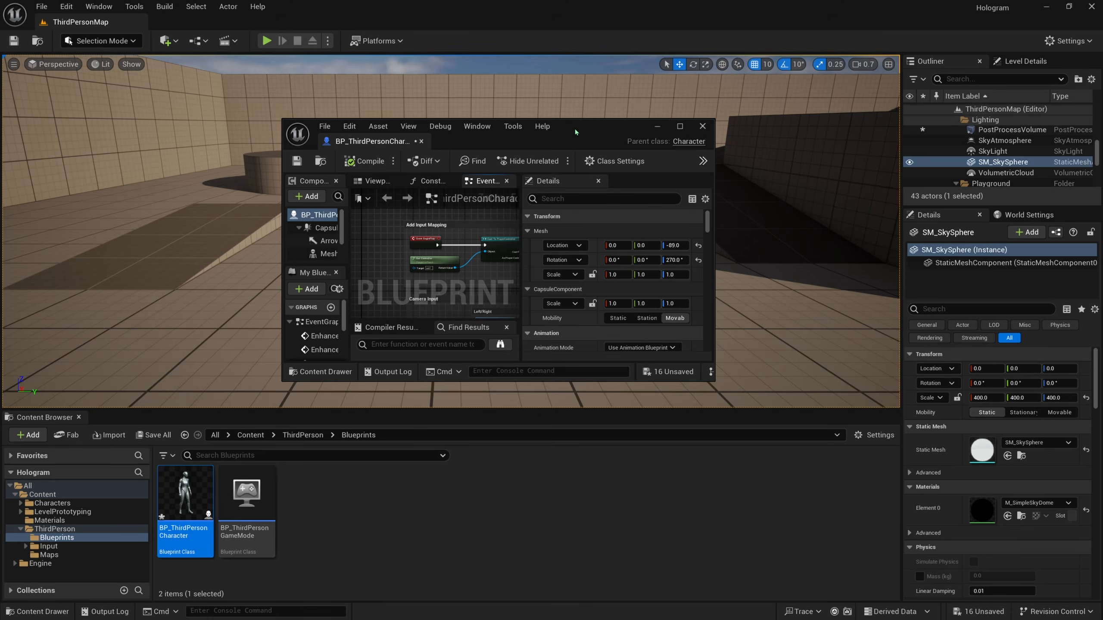
# Show the character Blueprint's 3D preview in the enlarged editor and select its Mesh (CharacterMesh0) component.
pyautogui.doubleClick(575, 132)
pyautogui.click(198, 61)
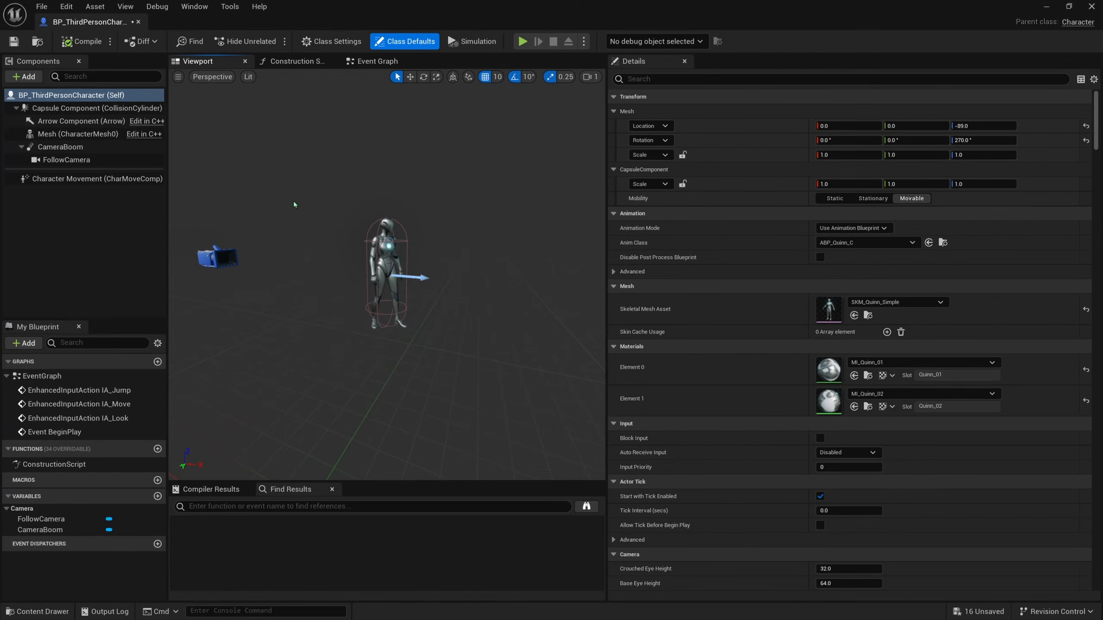
pyautogui.click(82, 134)
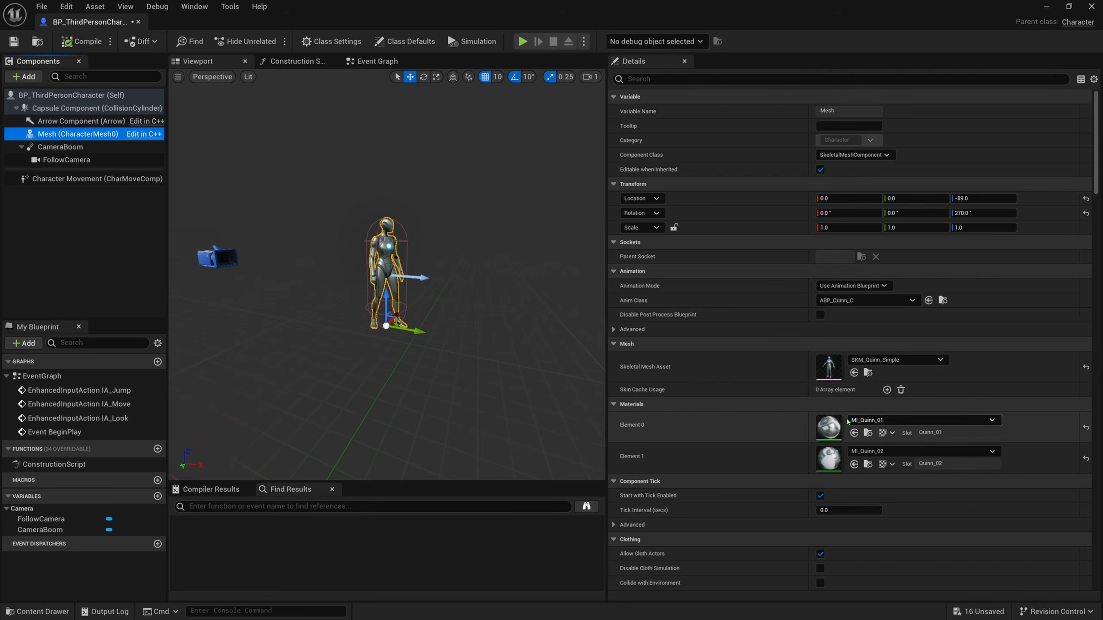
# Assign MI_Hologram_Orange from the Materials folder to material Elements 0 and 1 of the character mesh and compile the Blueprint.
pyautogui.doubleClick(546, 20)
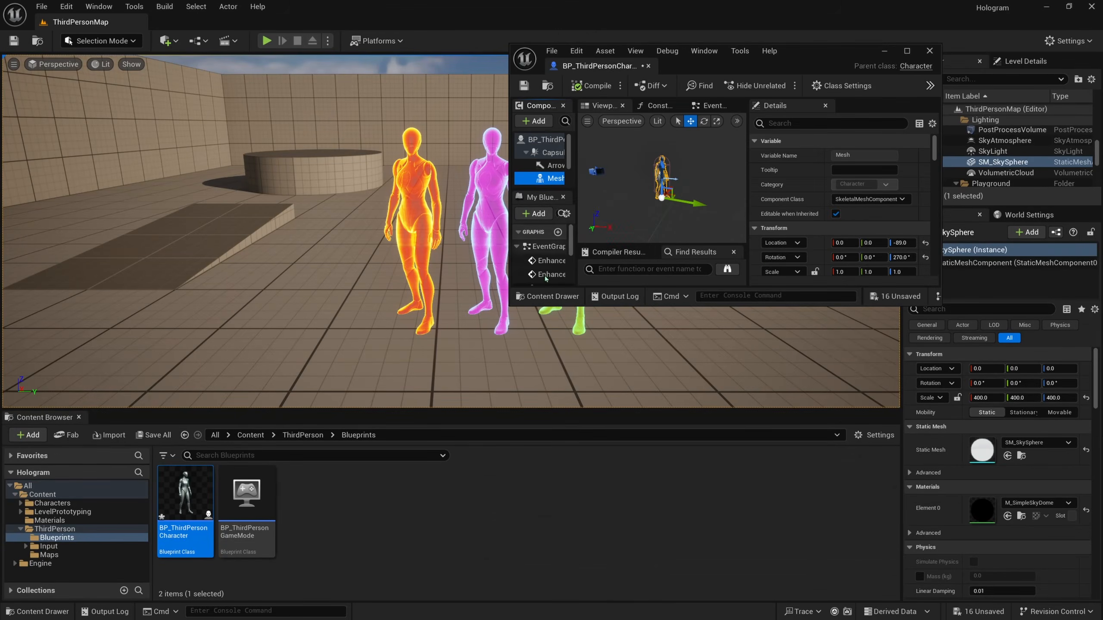
pyautogui.click(250, 435)
pyautogui.doubleClick(308, 493)
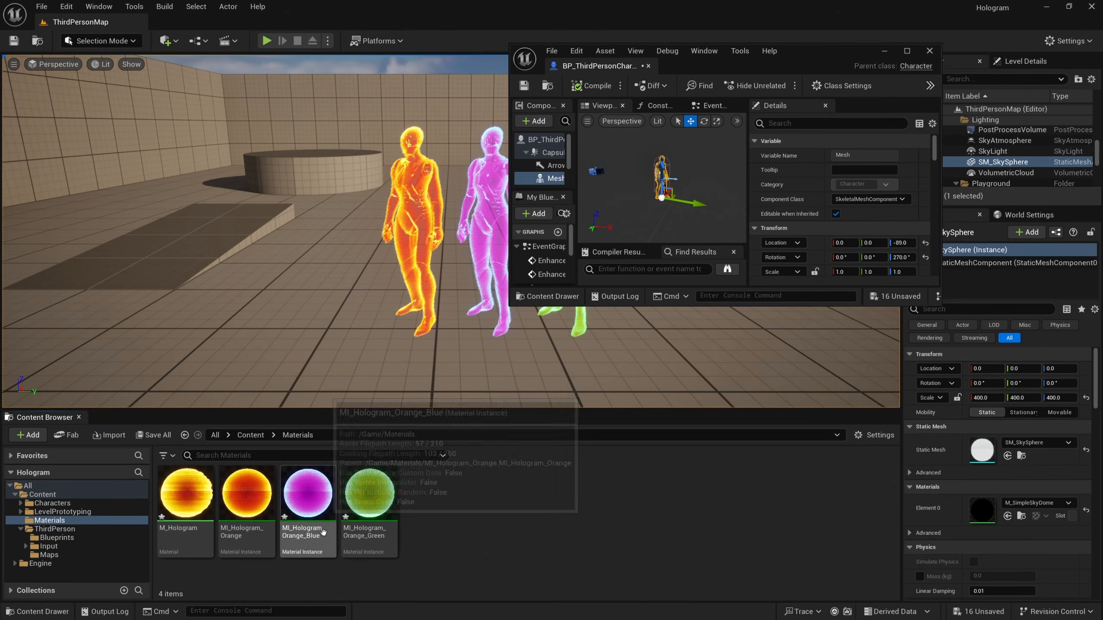
pyautogui.moveTo(246, 495); pyautogui.dragTo(849, 218)
pyautogui.scroll(-6, 833, 225)
pyautogui.scroll(-2, 833, 225)
pyautogui.click(869, 251)
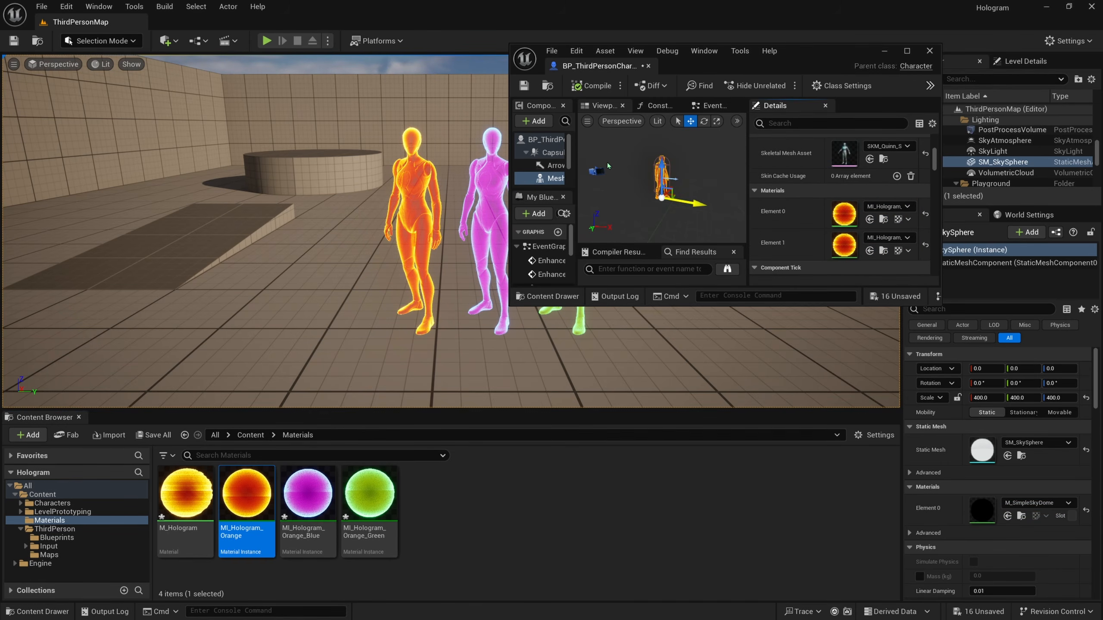
pyautogui.click(593, 87)
# Play the level full screen and run the hologram character around to check its material in motion.
pyautogui.click(884, 52)
pyautogui.click(747, 130)
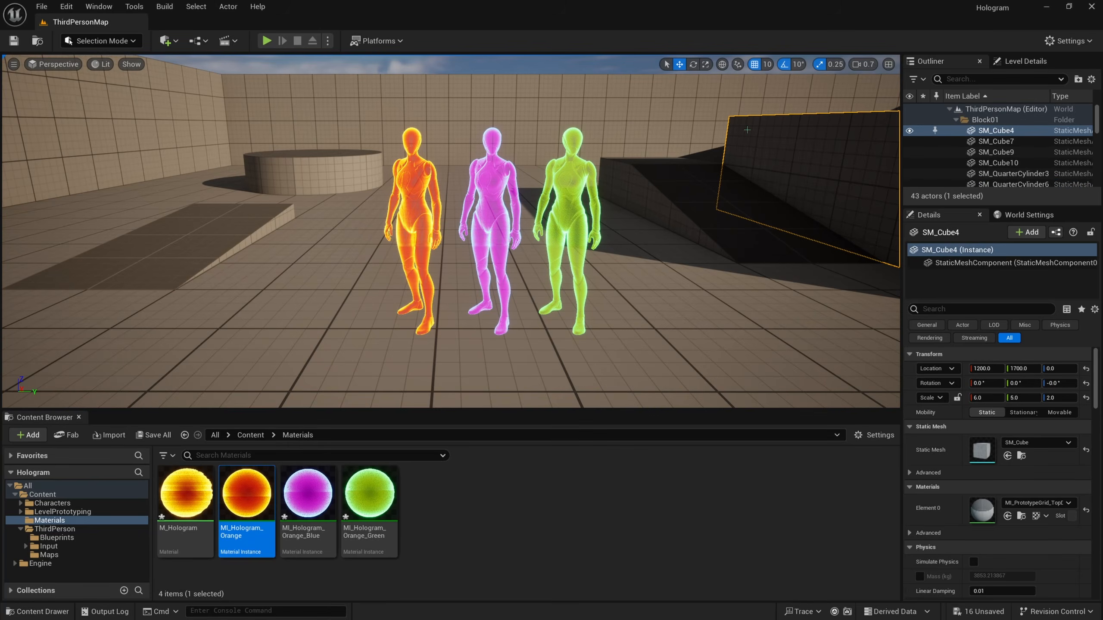
pyautogui.press('F11')
pyautogui.hotkey('alt', 'p')
pyautogui.click(747, 129)
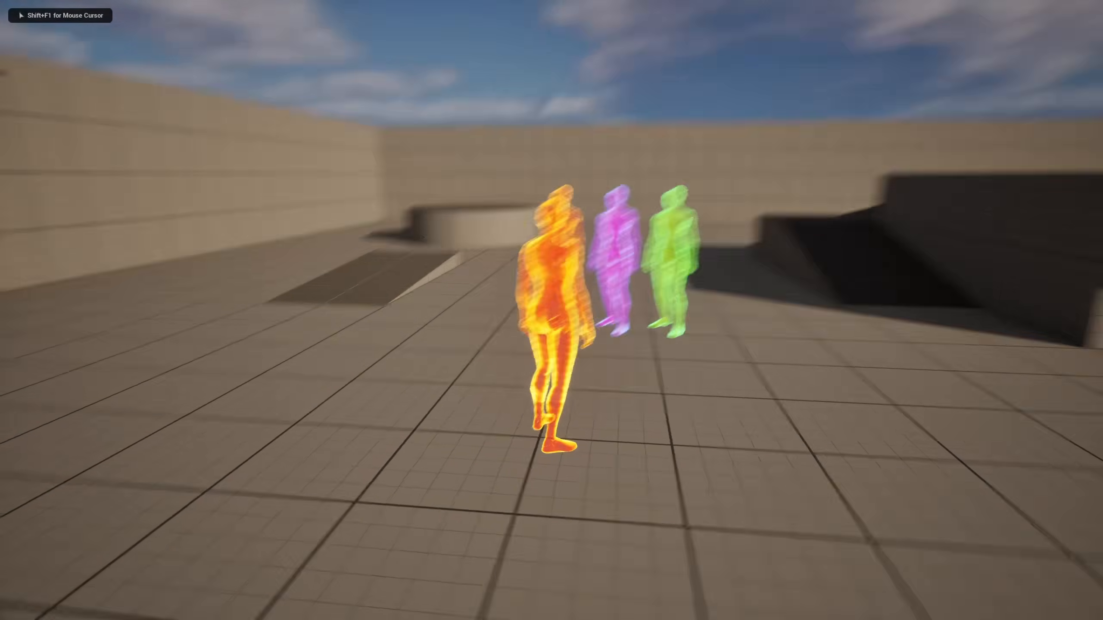
pyautogui.press('w')
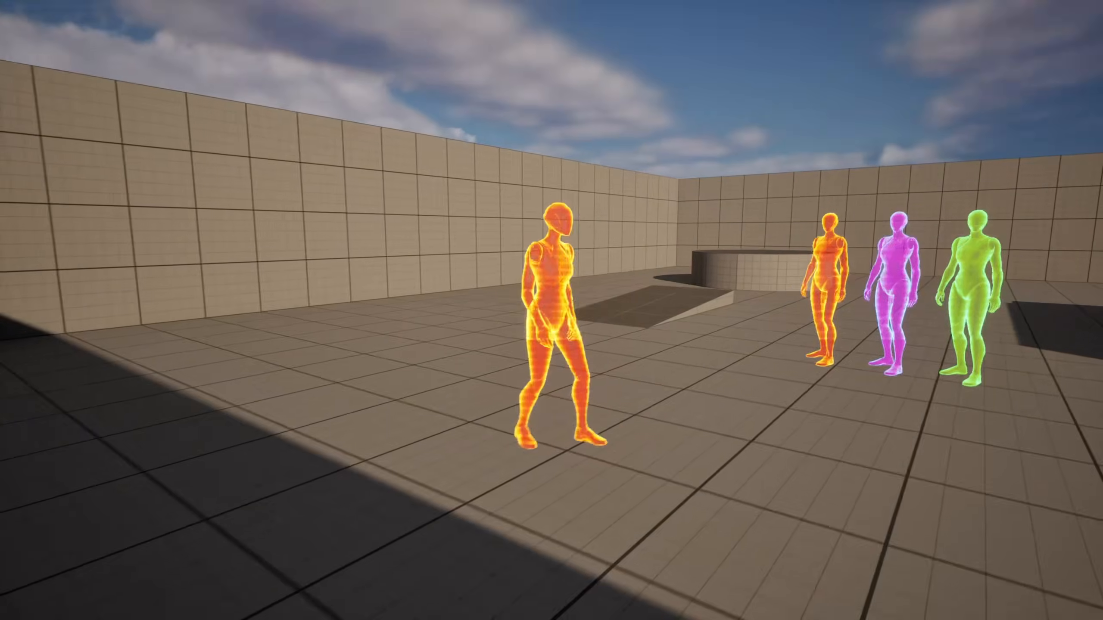
# Run the hologram character forward once more, end the play test and leave the full-screen viewport.
pyautogui.press('w')
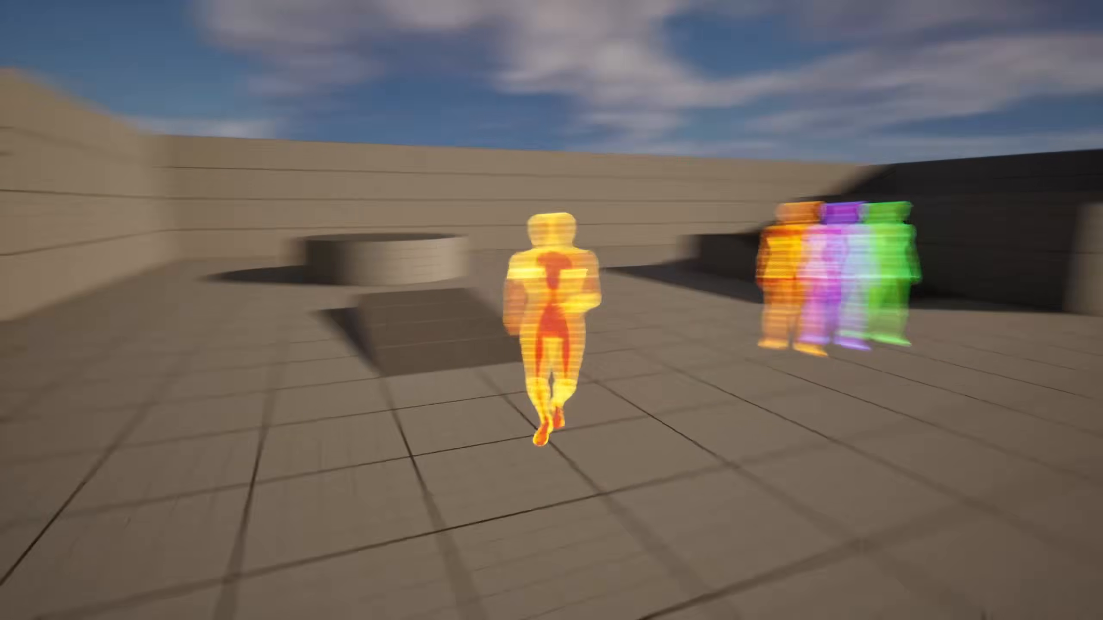
pyautogui.press('Escape')
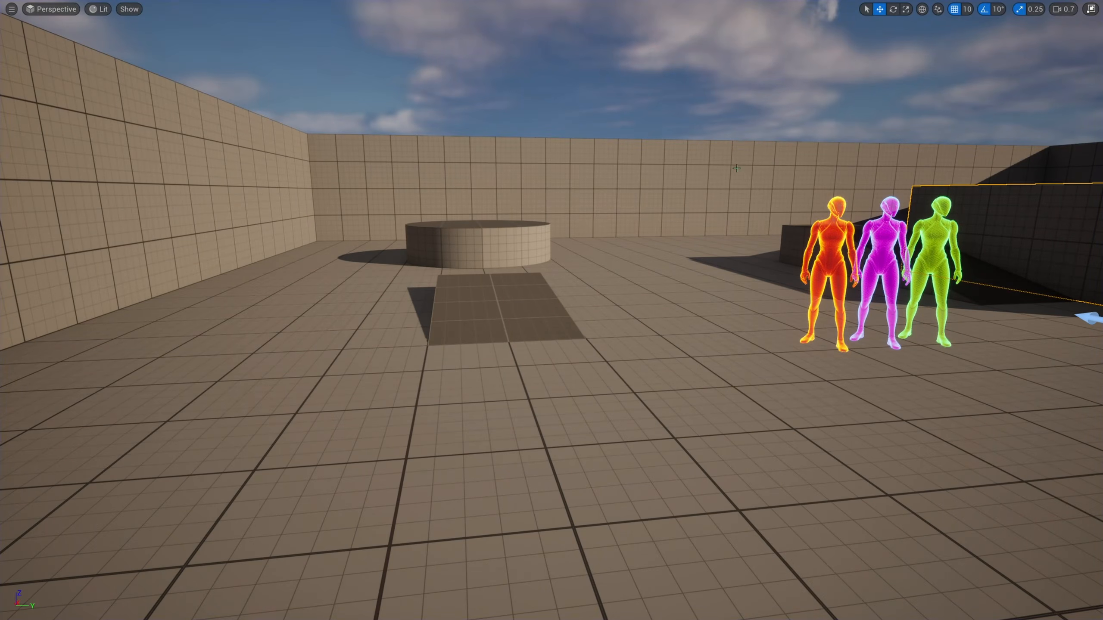
pyautogui.press('F11')
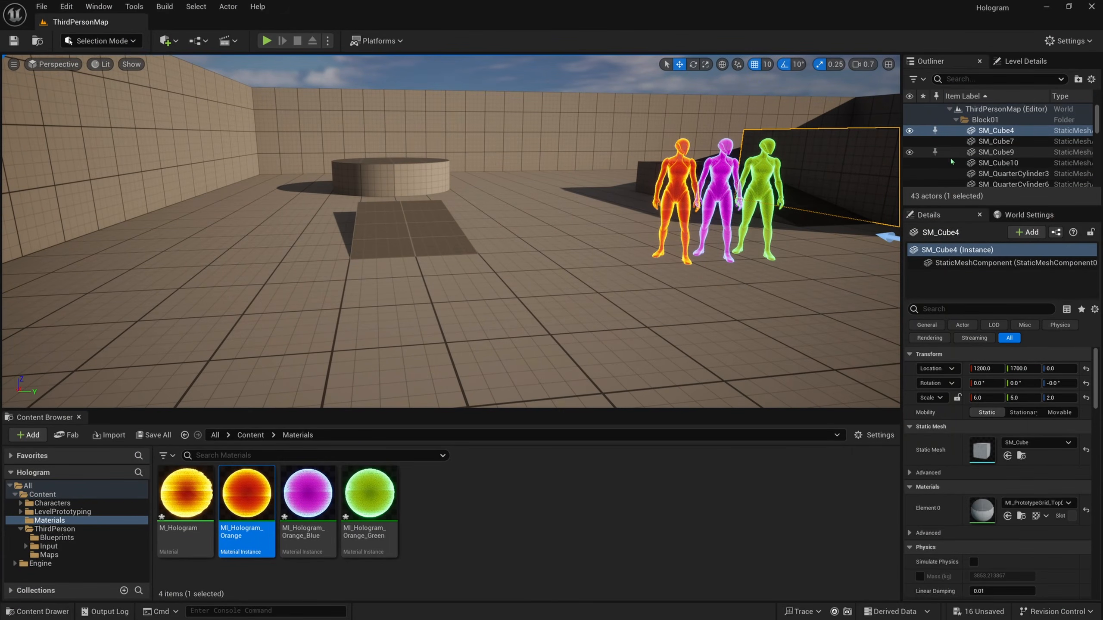
# Search the Outliner for "post" and select the PostProcessVolume.
pyautogui.click(966, 77)
pyautogui.write('post')
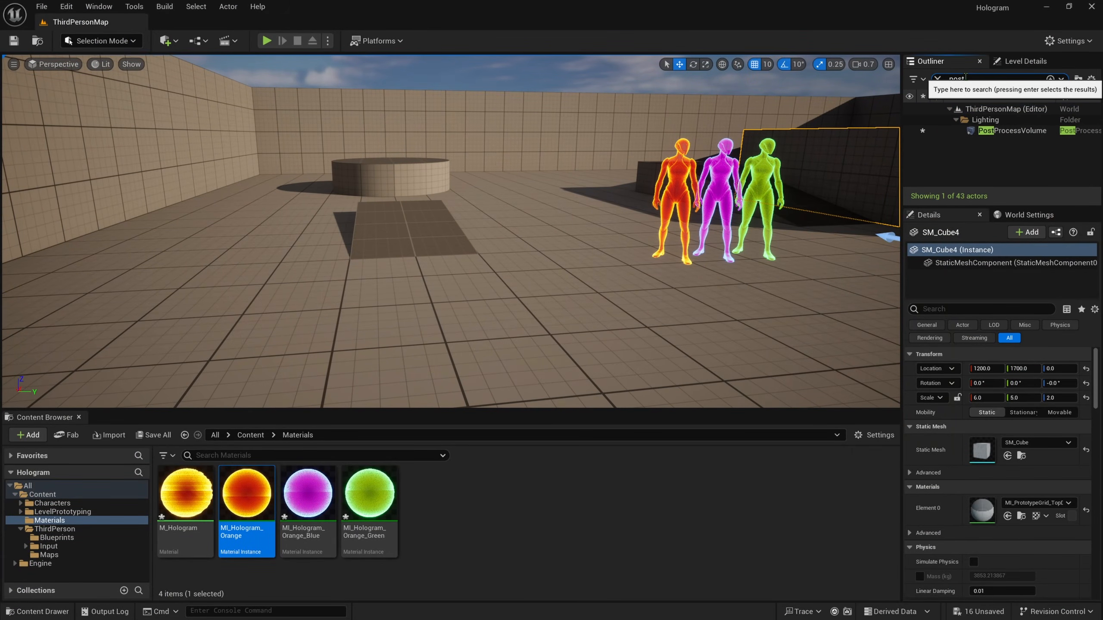
pyautogui.click(1015, 132)
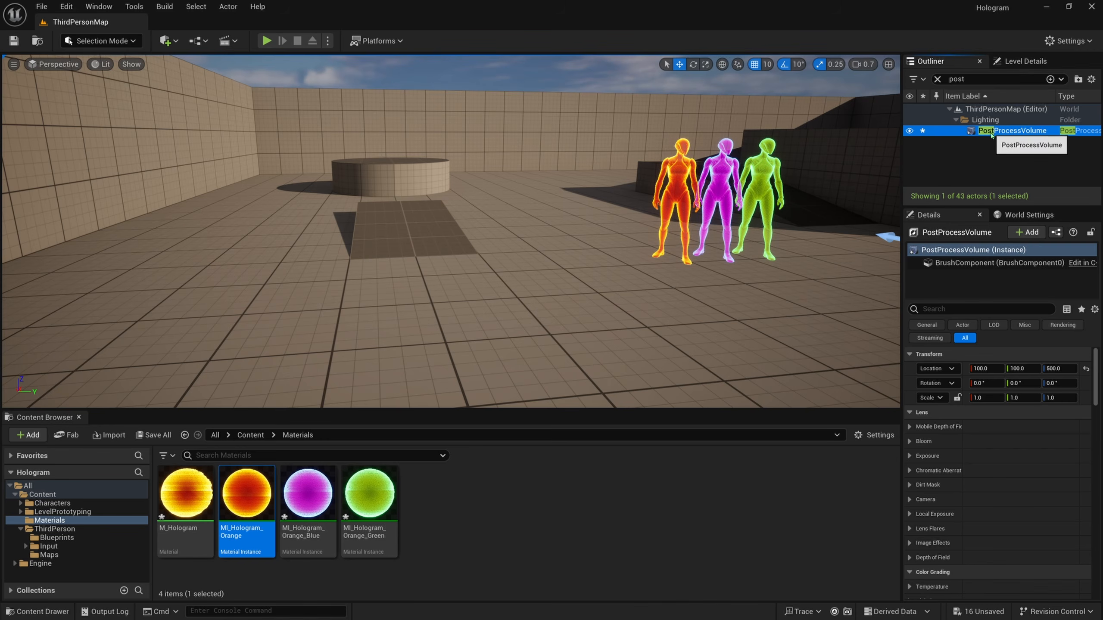
# Show the volume types that can be added to the level and dismiss the list without adding one.
pyautogui.click(167, 40)
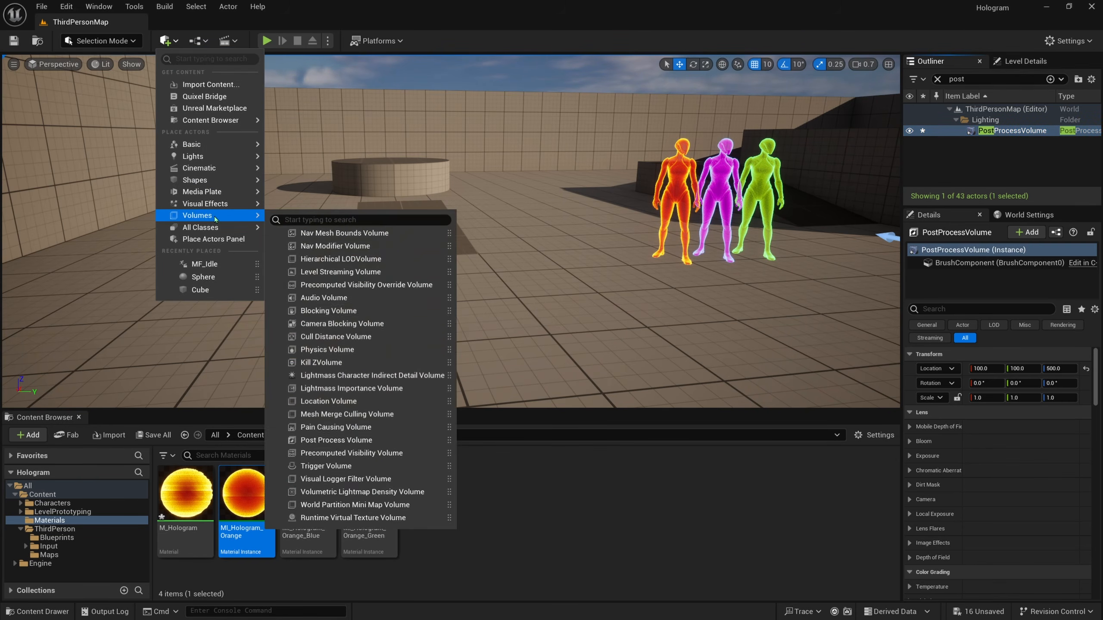
pyautogui.moveTo(237, 226)
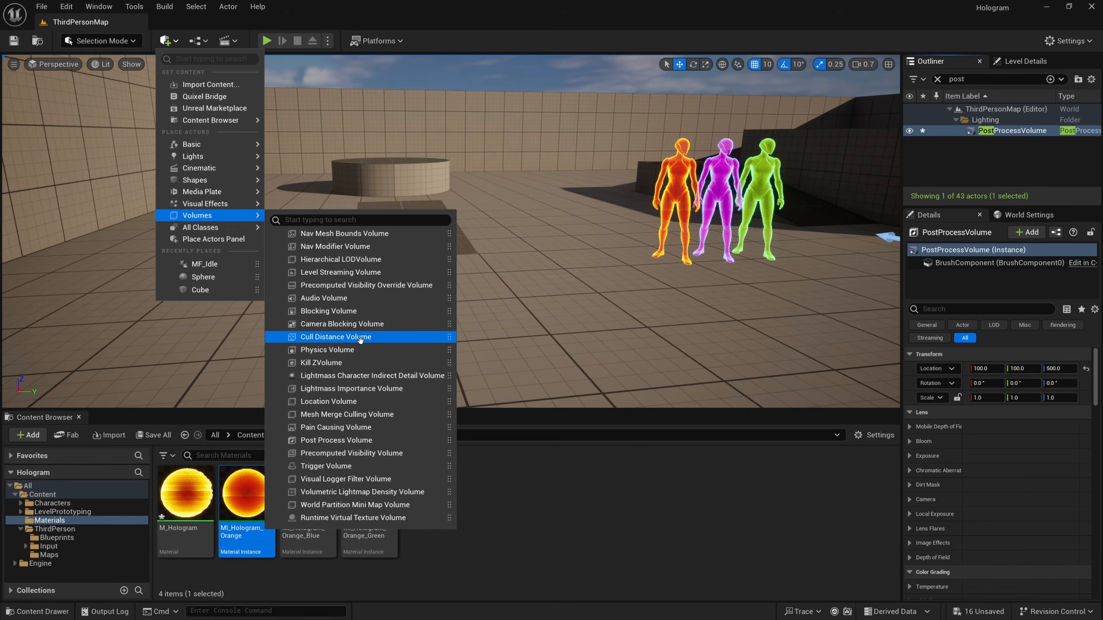
pyautogui.click(521, 332)
# Reselect the PostProcessVolume, check its Infinite Extent setting by filtering the details for "exten", and clear that filter.
pyautogui.click(976, 310)
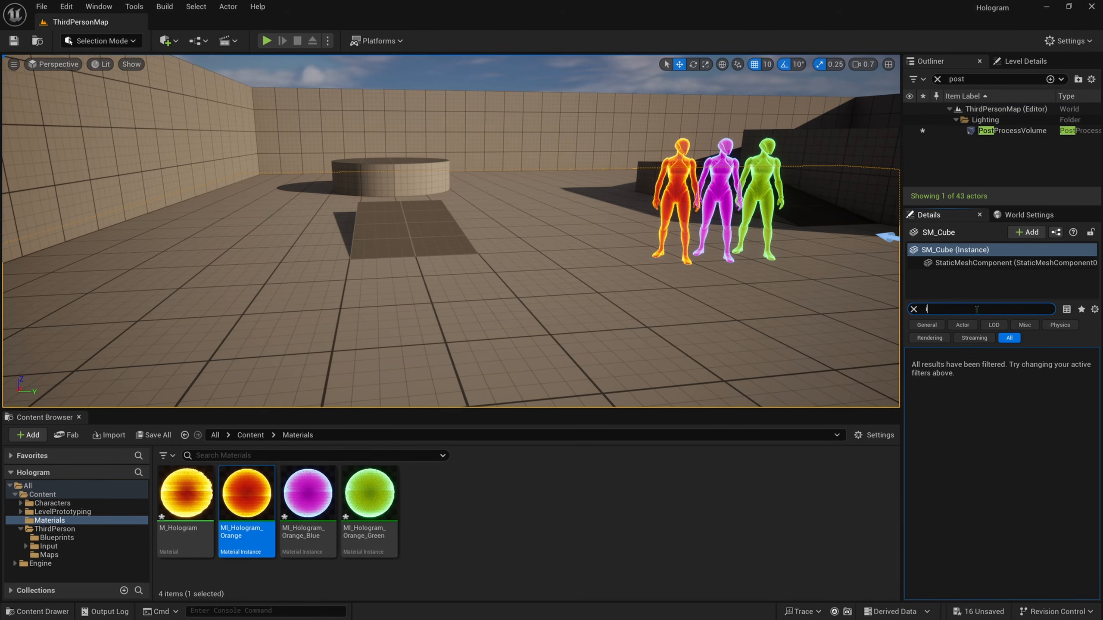
pyautogui.write('exten')
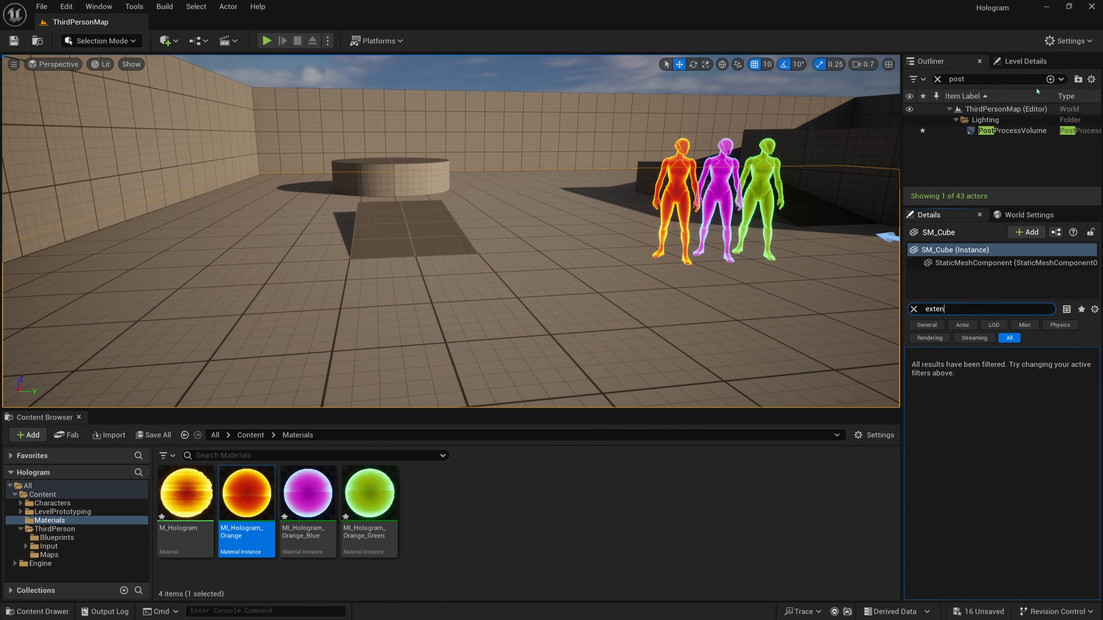
pyautogui.click(1002, 137)
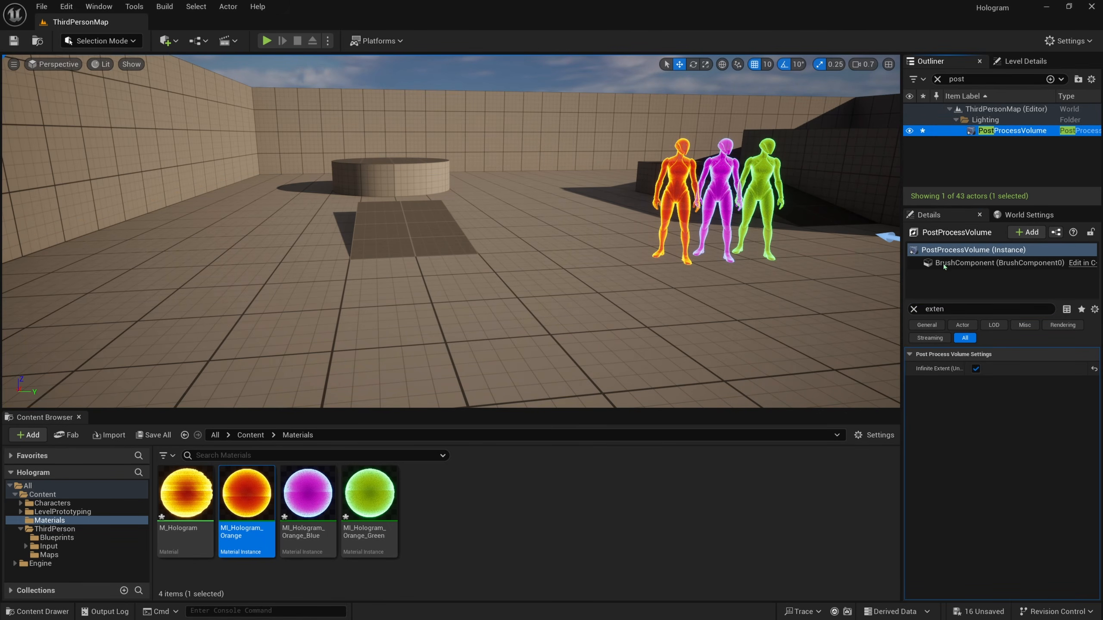
pyautogui.click(915, 310)
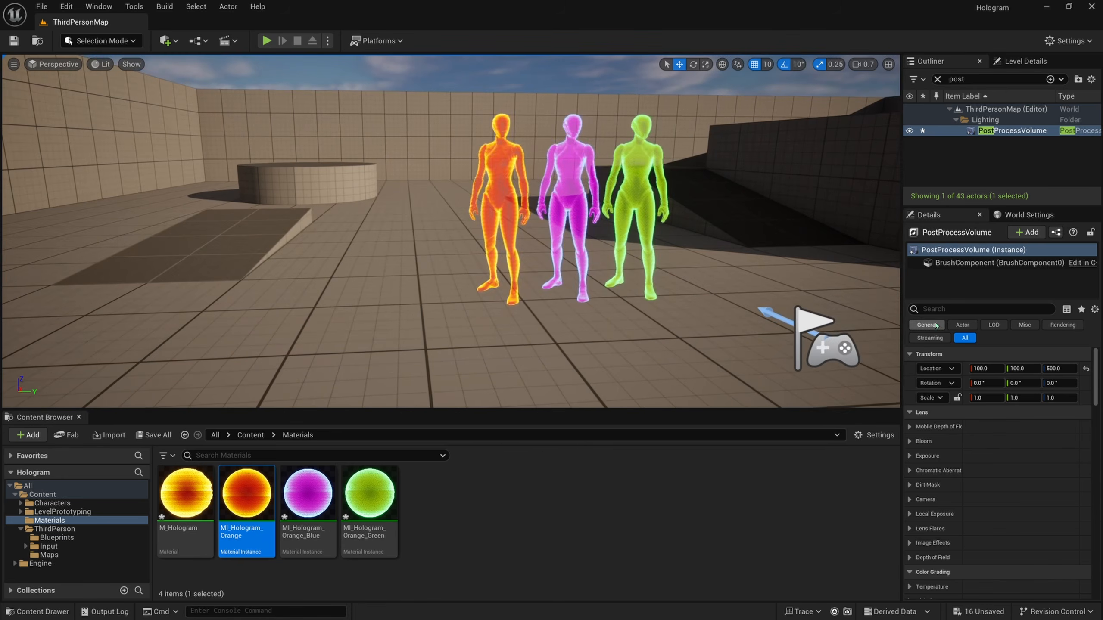
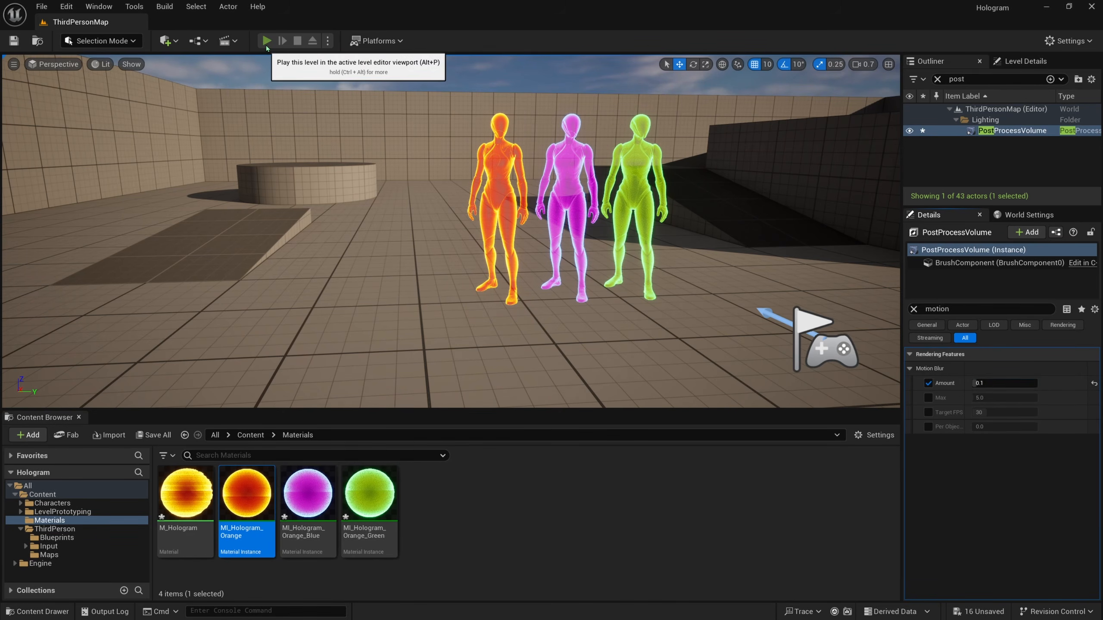
# Play the level full screen, run and jump the orange hologram character around to check the motion blur, and end the play test.
pyautogui.click(266, 41)
pyautogui.press('F11')
pyautogui.click(552, 310)
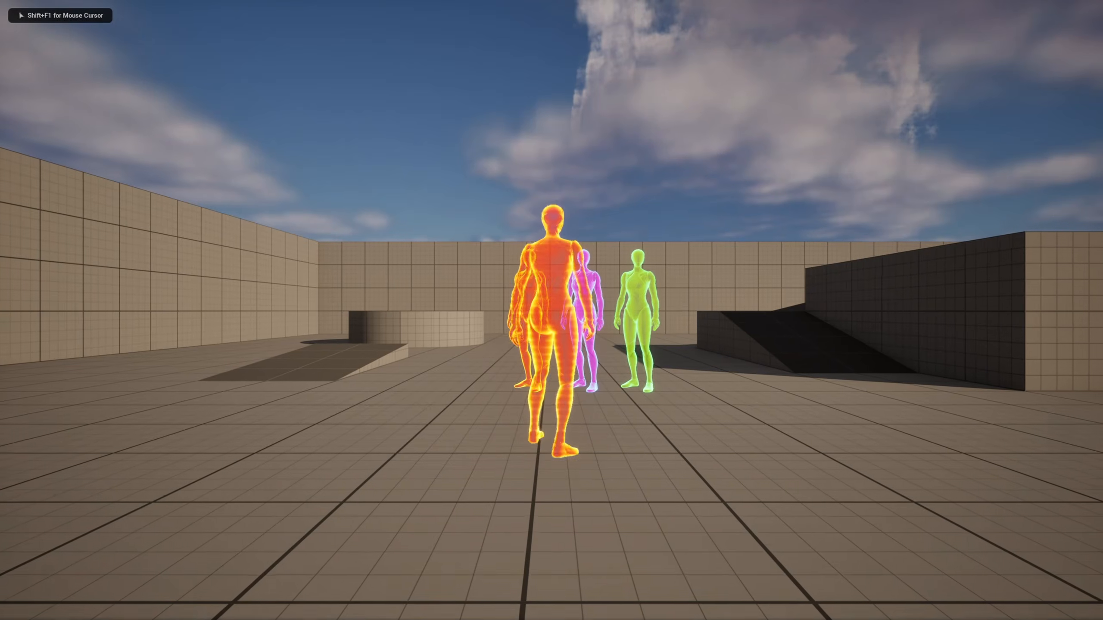
pyautogui.press('a')
pyautogui.press('s')
pyautogui.press('w')
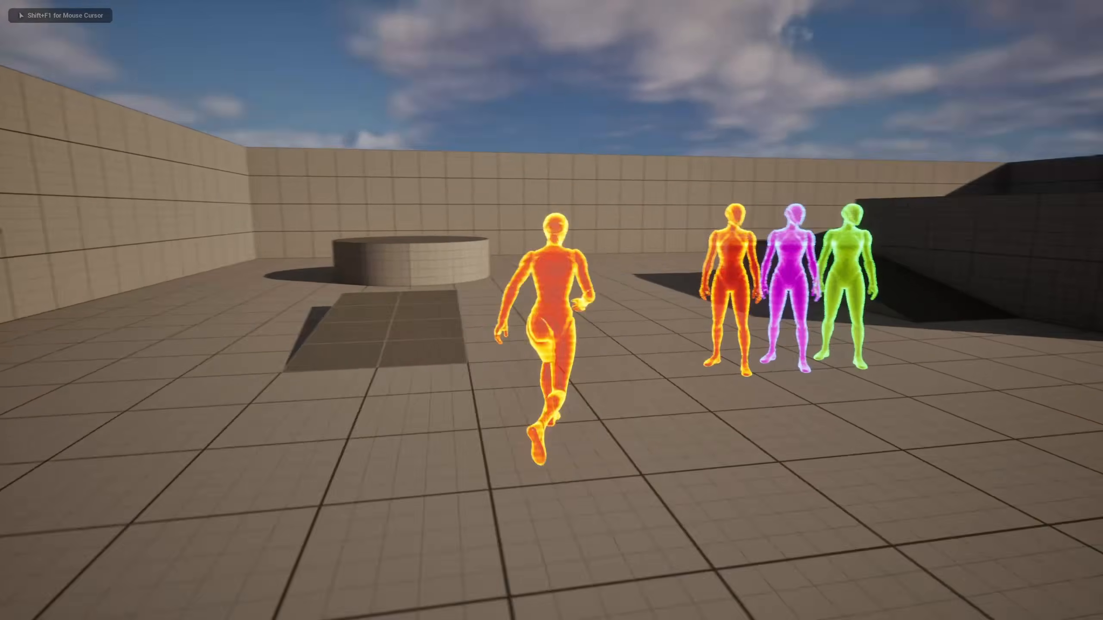
pyautogui.press('space')
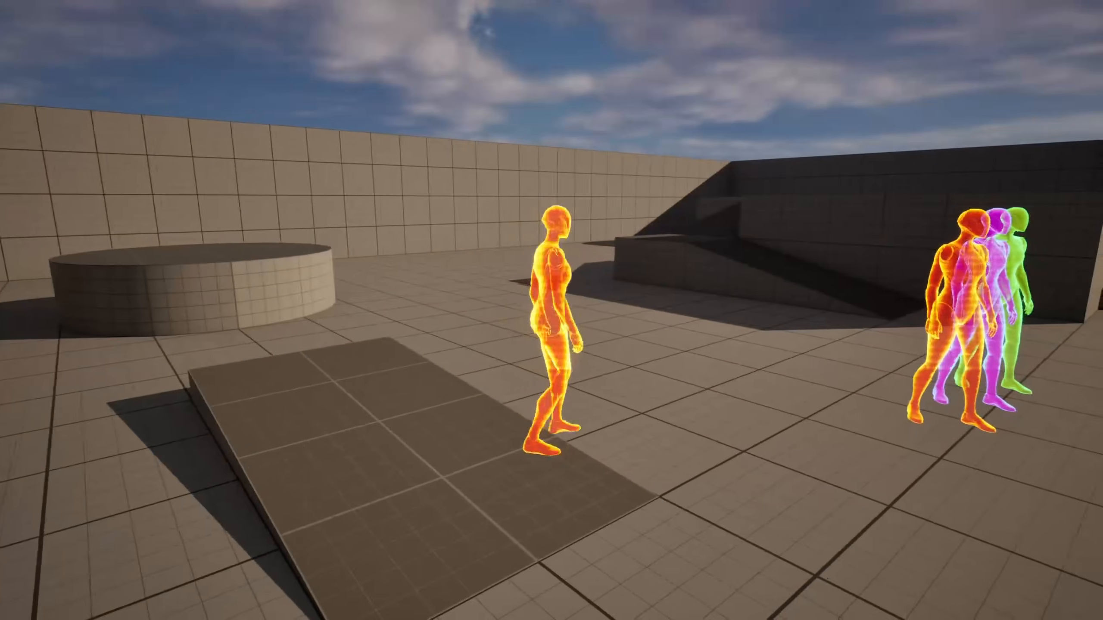
pyautogui.press('s')
pyautogui.press('d')
pyautogui.press('s')
pyautogui.press('w')
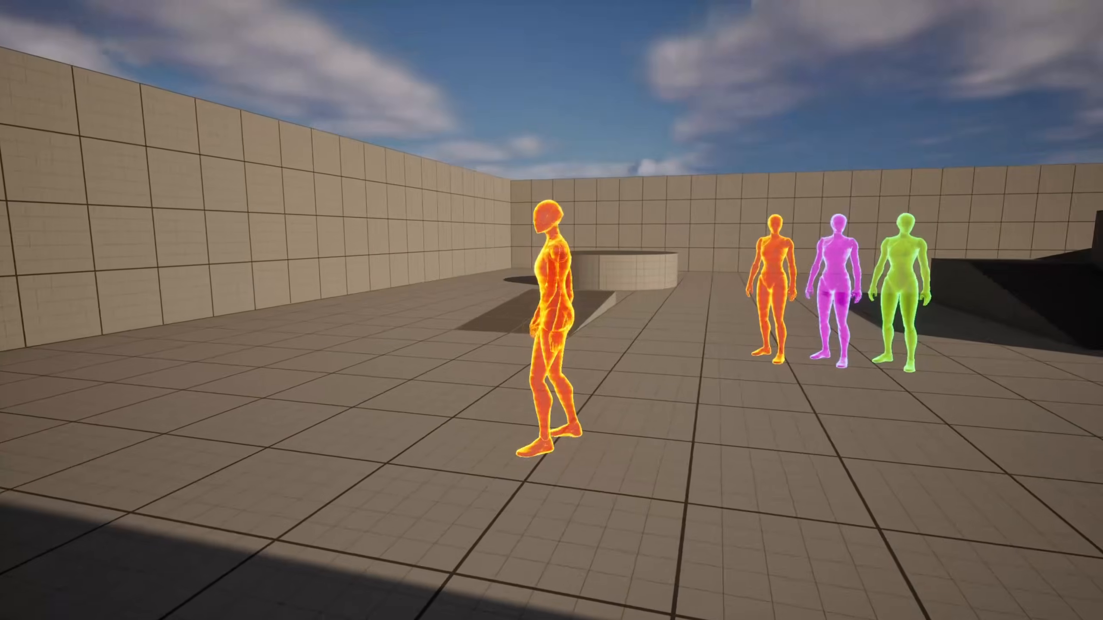
pyautogui.press('space')
pyautogui.press('d')
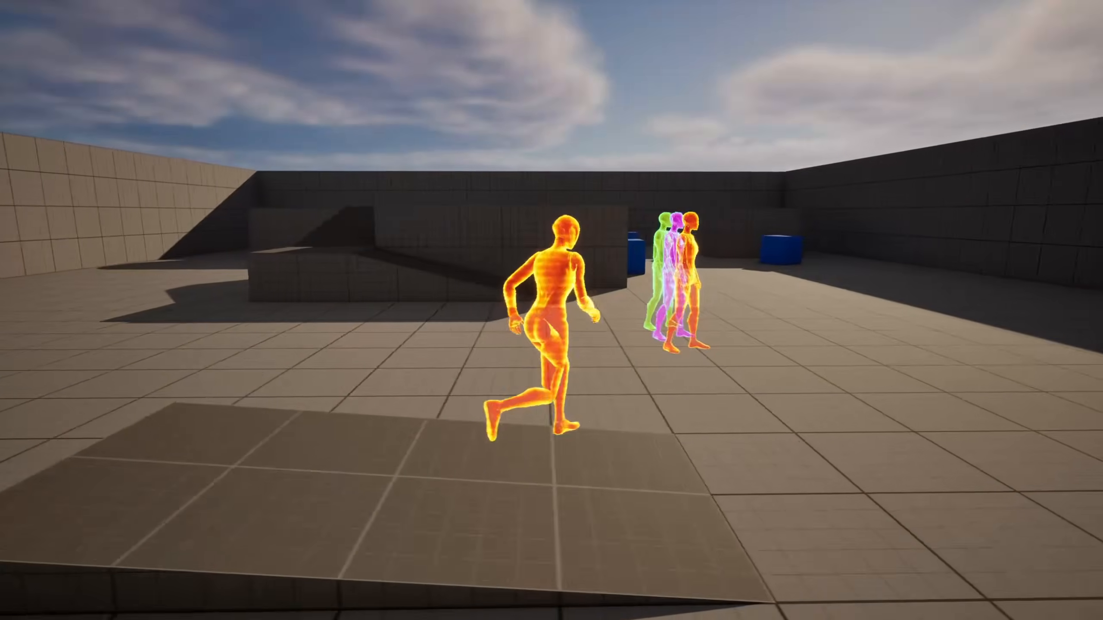
pyautogui.press('s')
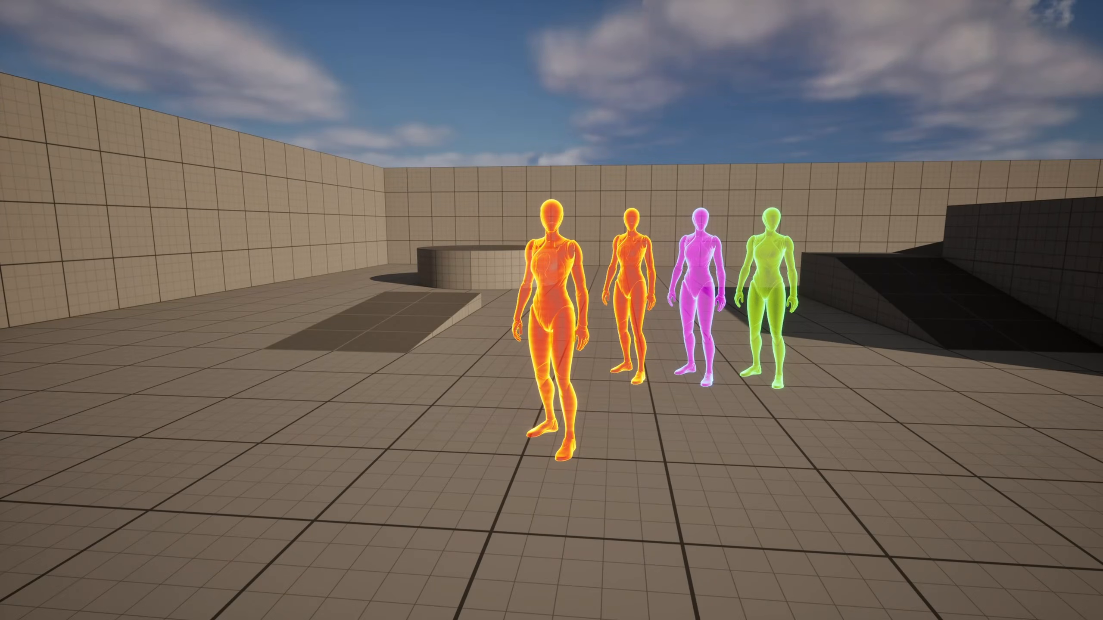
pyautogui.press('Escape')
pyautogui.press('F11')
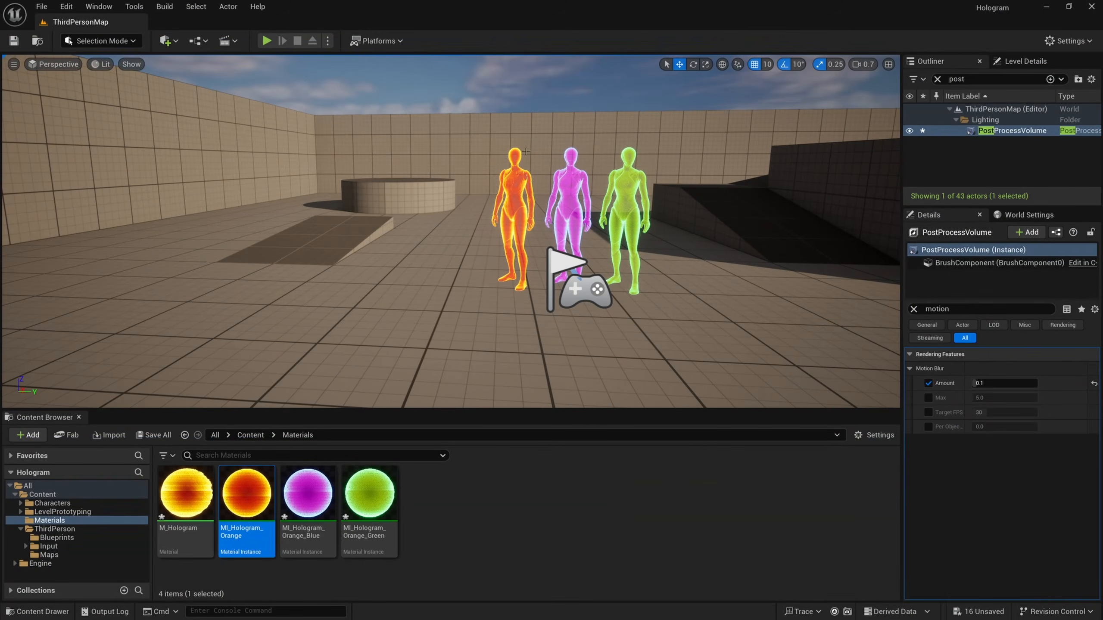
# Open BP_ThirdPersonCharacter from the ThirdPerson Blueprints folder and enlarge its editor window.
pyautogui.click(450, 480)
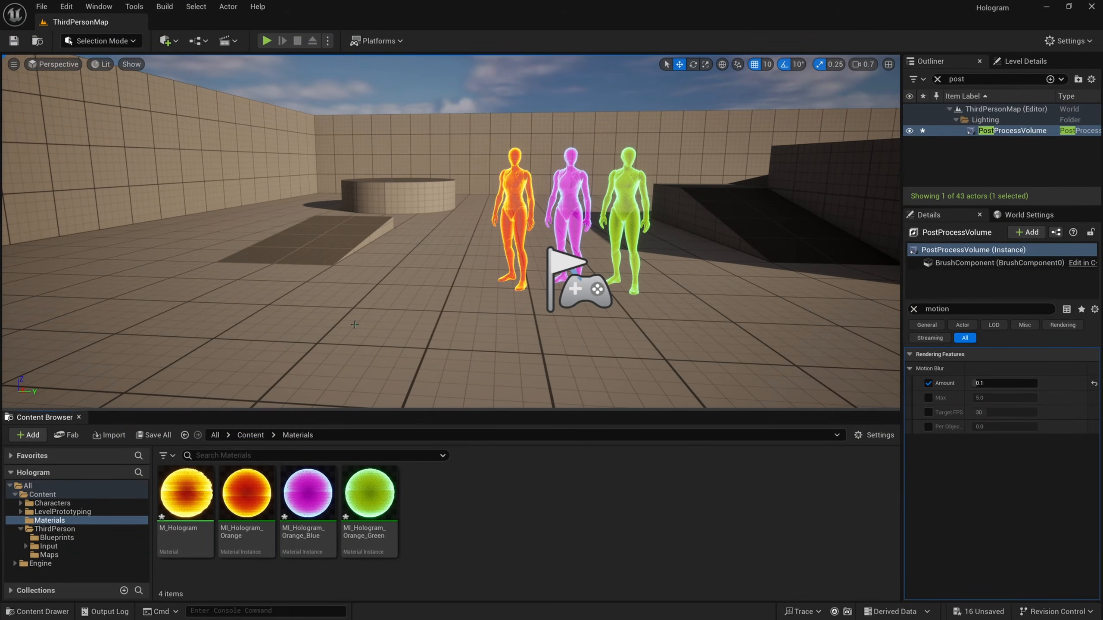
pyautogui.click(571, 196)
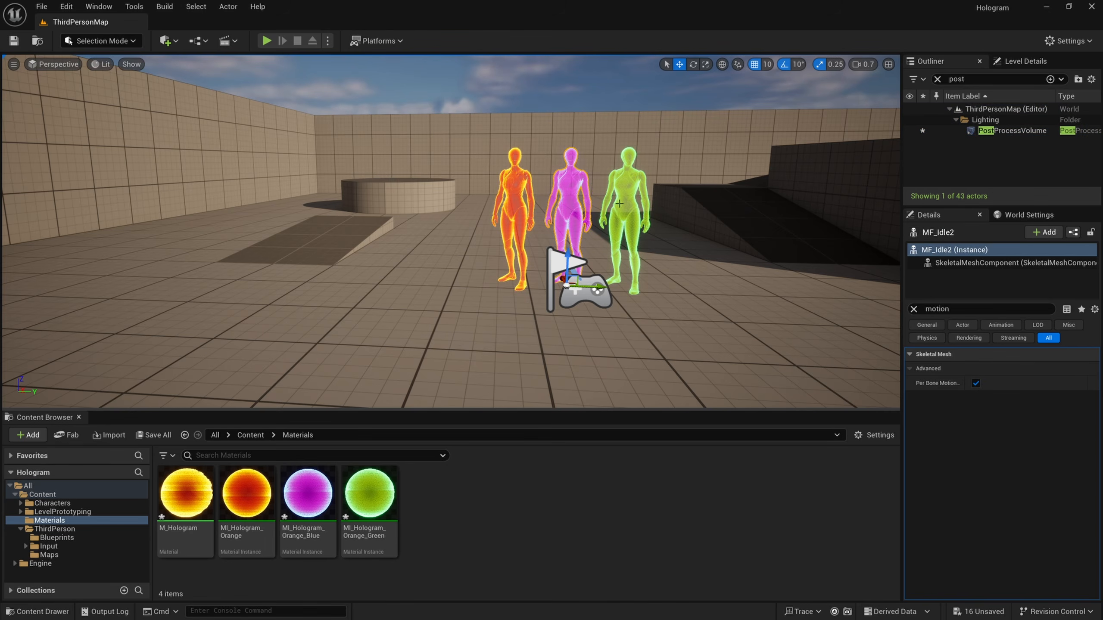
pyautogui.click(250, 434)
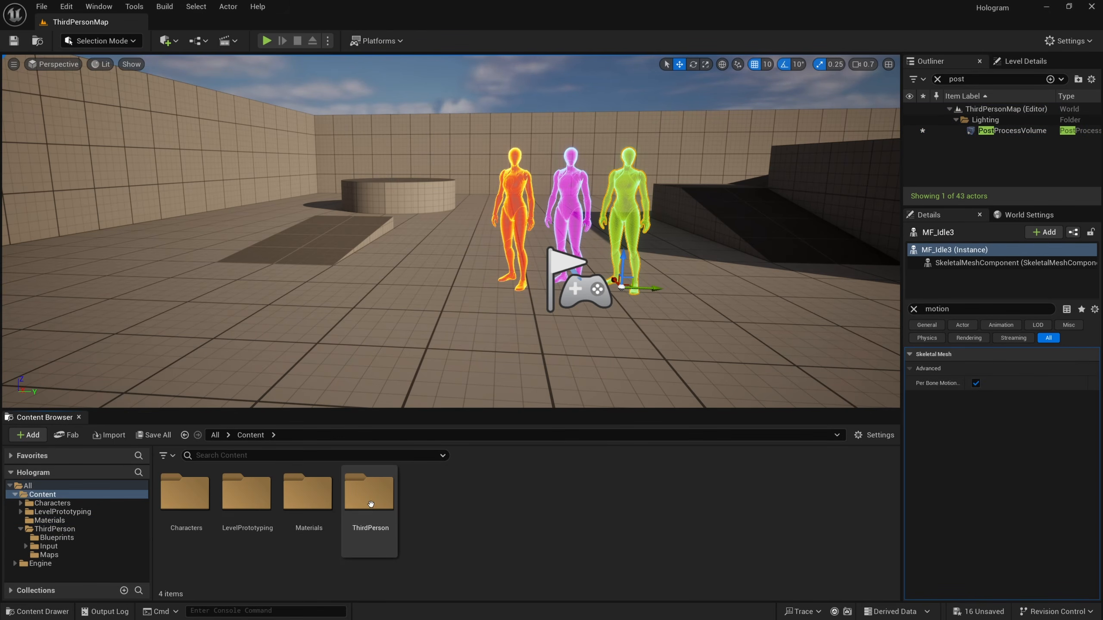
pyautogui.doubleClick(371, 495)
pyautogui.click(186, 506)
pyautogui.doubleClick(187, 506)
pyautogui.doubleClick(185, 499)
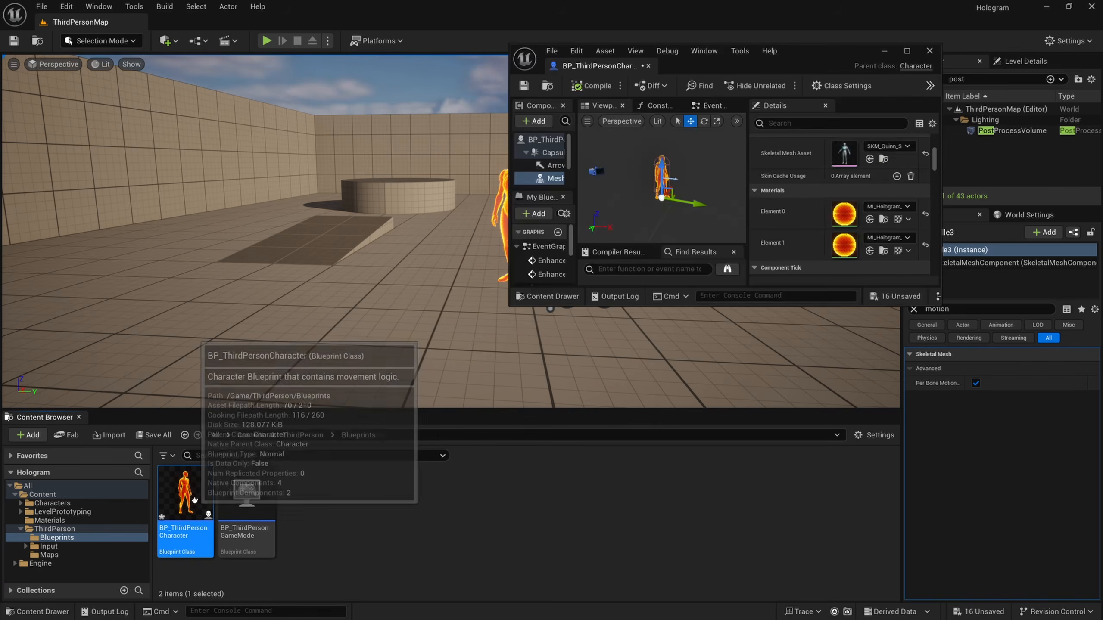
pyautogui.doubleClick(804, 46)
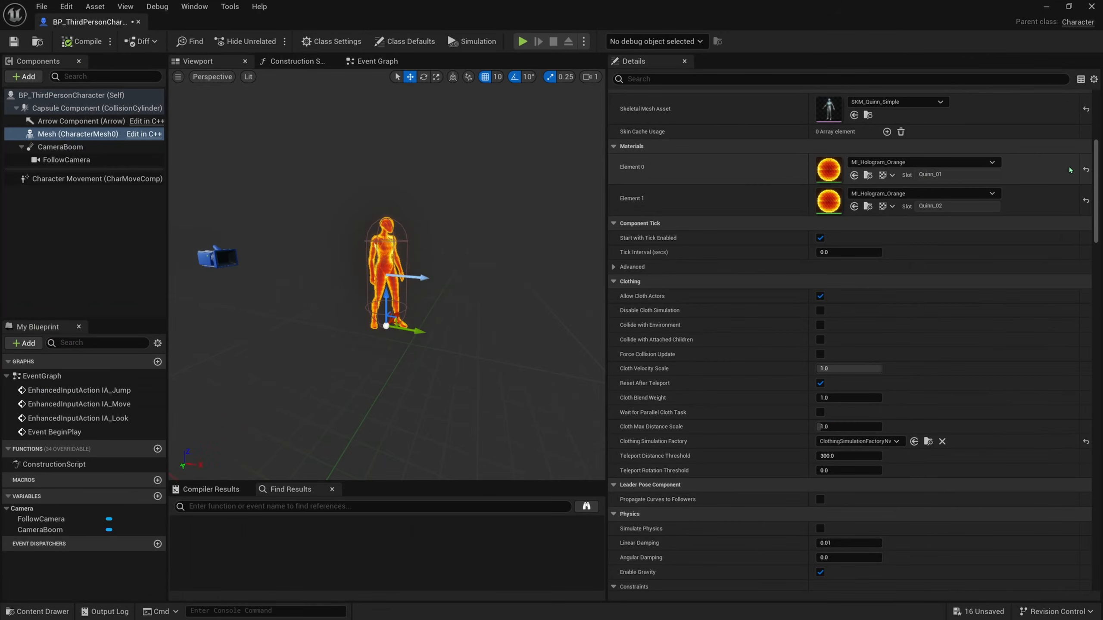
# Reset material Elements 0 and 1 of the character mesh to their defaults, MI_Quinn_01 and MI_Quinn_02.
pyautogui.click(1085, 169)
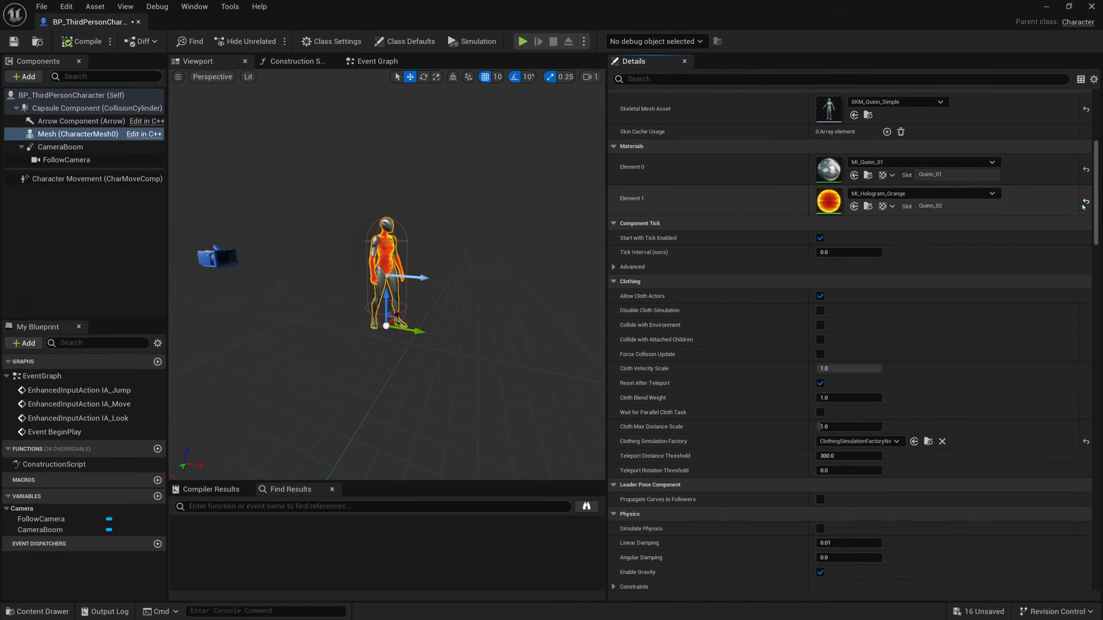
pyautogui.click(1085, 202)
# Find the mesh's Overlay Material property, assign MI_Hologram_Orange_Green from the Materials folder to it, compile the Blueprint and put its editor away.
pyautogui.click(735, 84)
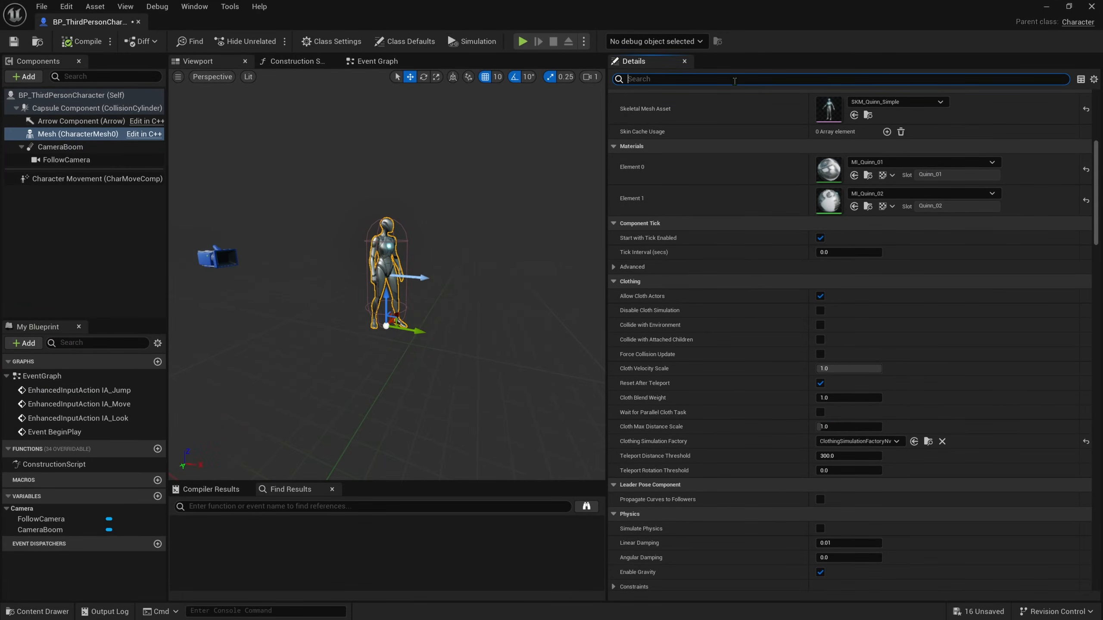
pyautogui.write('overlay')
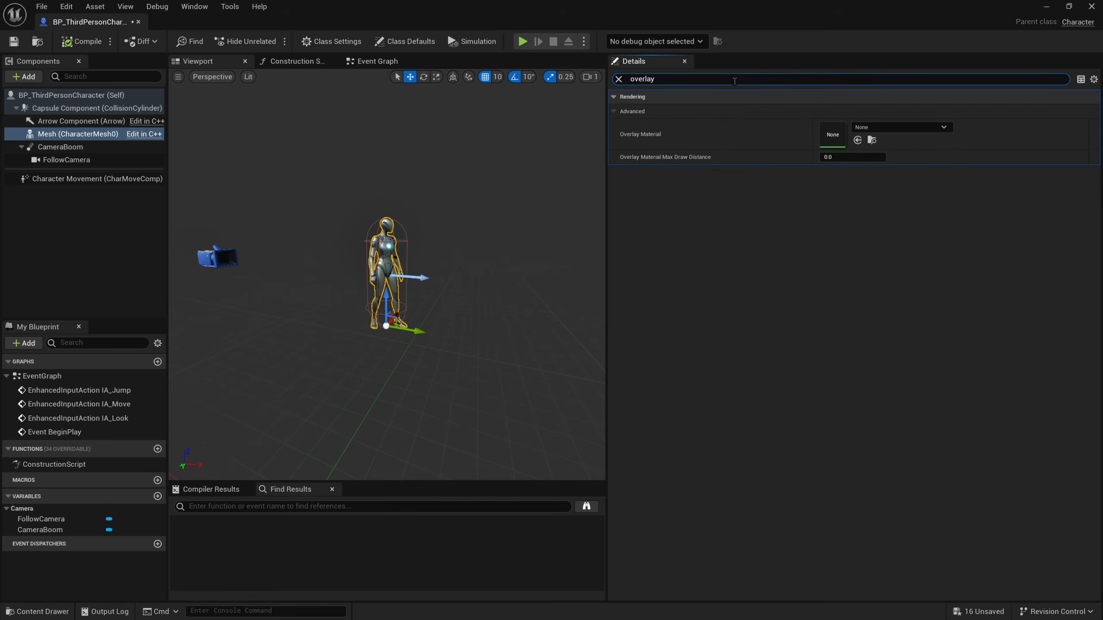
pyautogui.moveTo(757, 8); pyautogui.dragTo(798, 40)
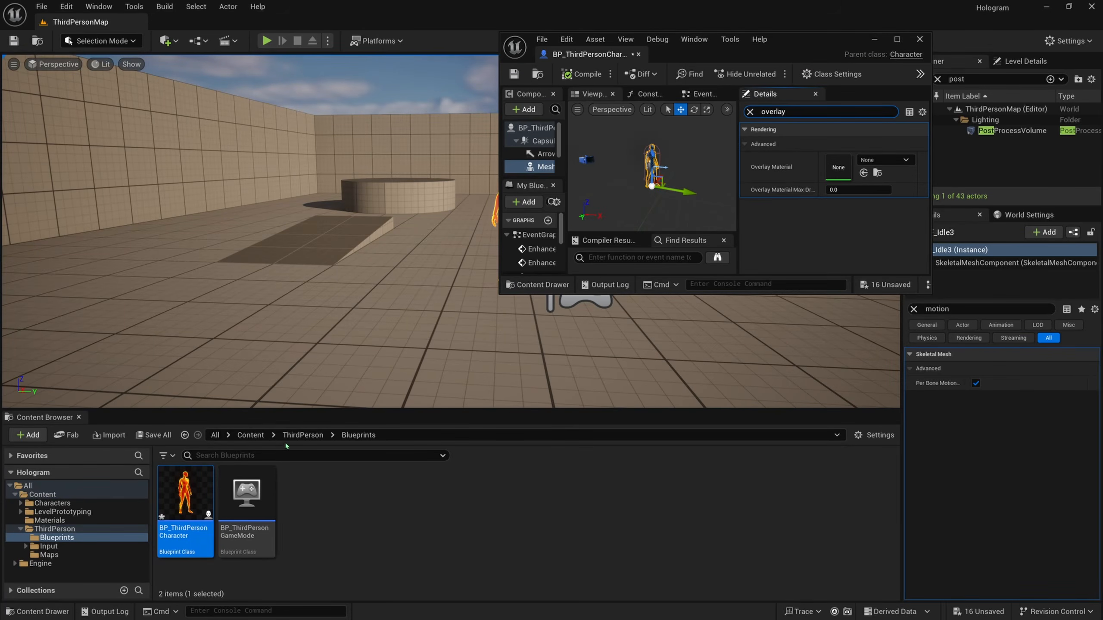
pyautogui.click(250, 435)
pyautogui.doubleClick(309, 500)
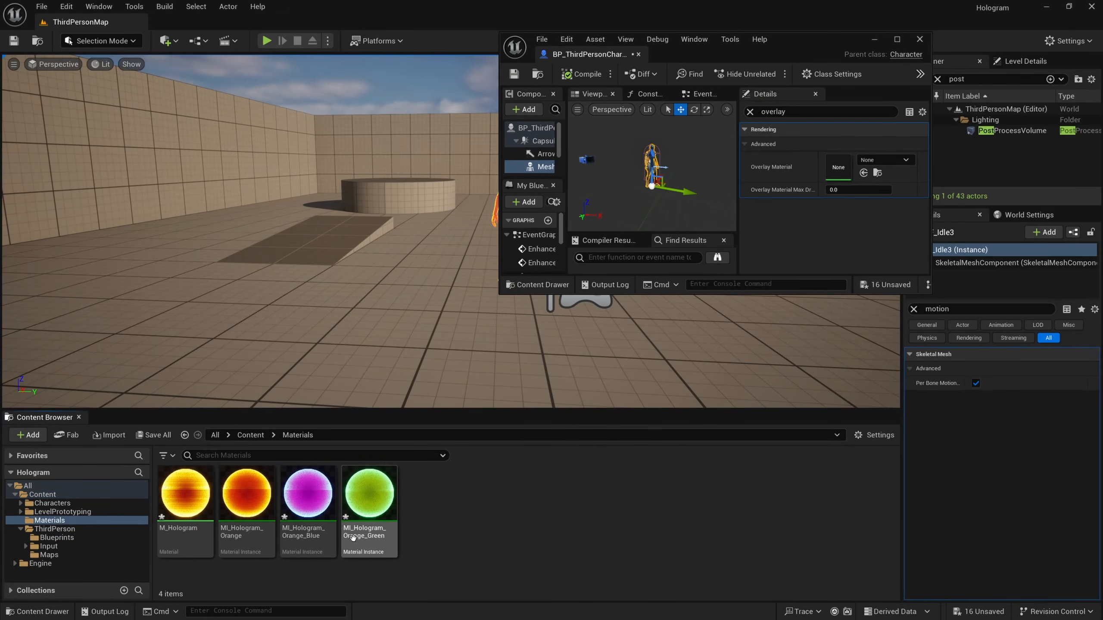
pyautogui.moveTo(352, 537); pyautogui.dragTo(851, 169)
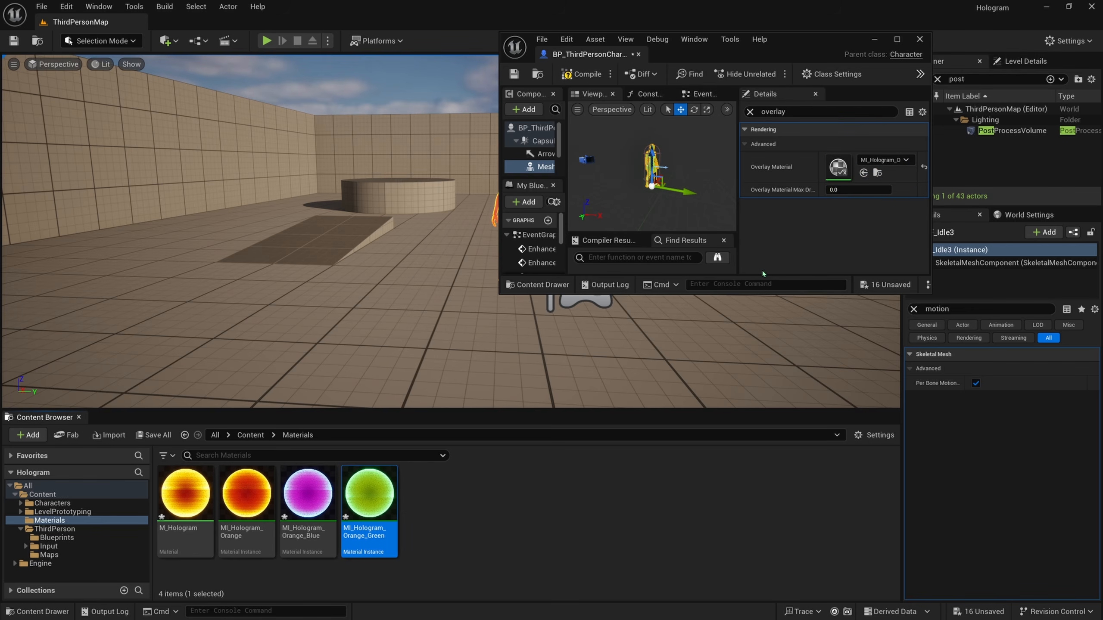
pyautogui.click(580, 74)
pyautogui.click(503, 80)
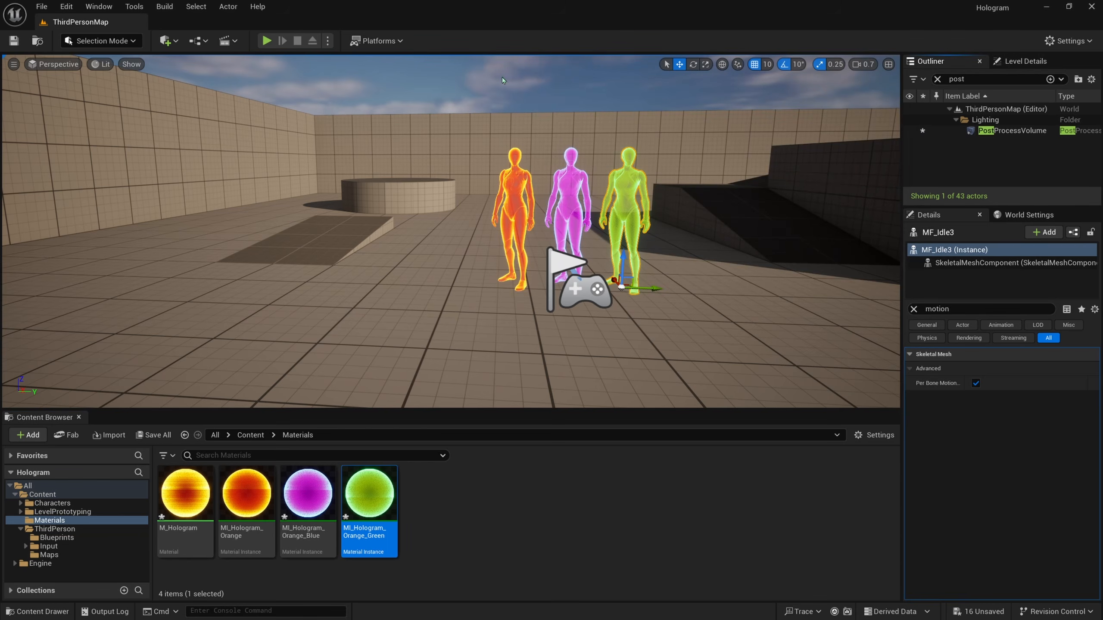
# Play the level full screen and move the character around to check the green hologram overlay on its default materials.
pyautogui.click(267, 41)
pyautogui.press('F11')
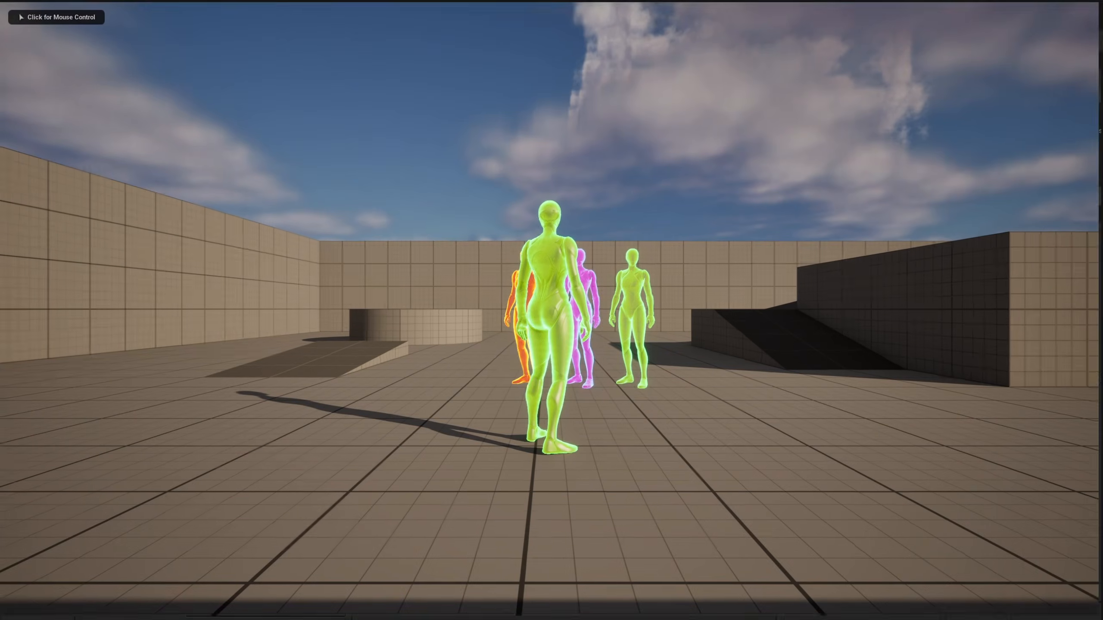
pyautogui.press('s')
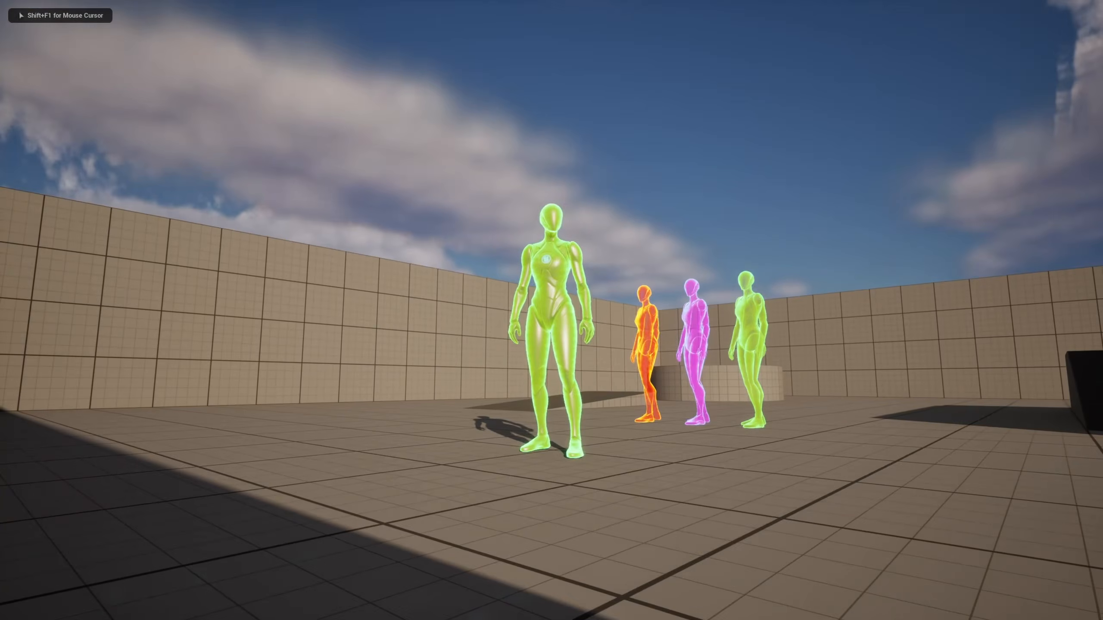
pyautogui.press('d')
pyautogui.press('w')
pyautogui.press('s')
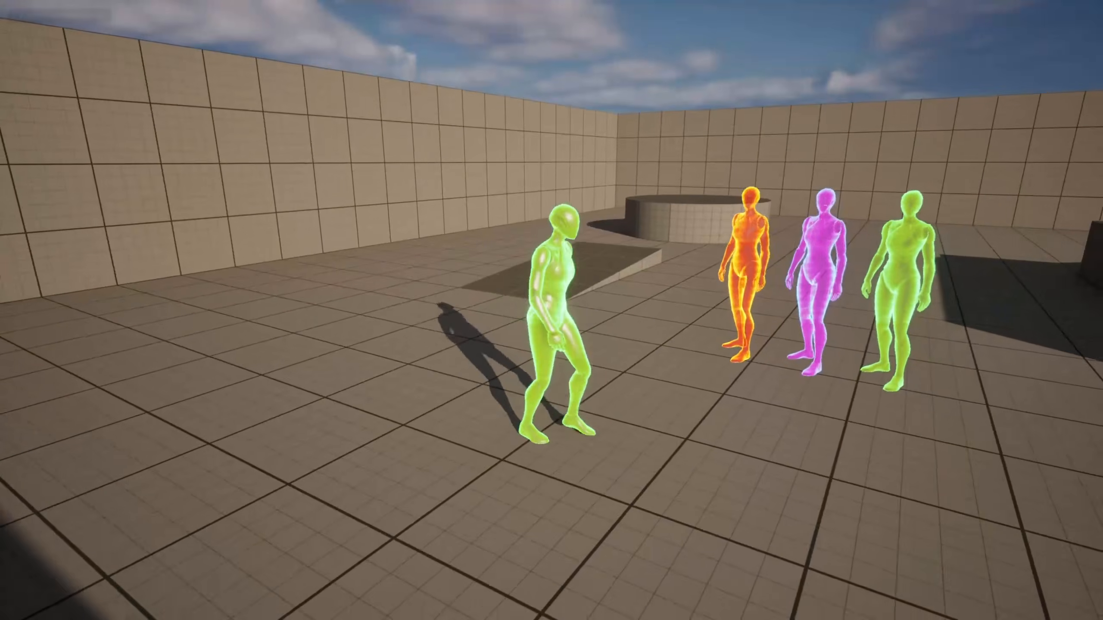
pyautogui.press('s')
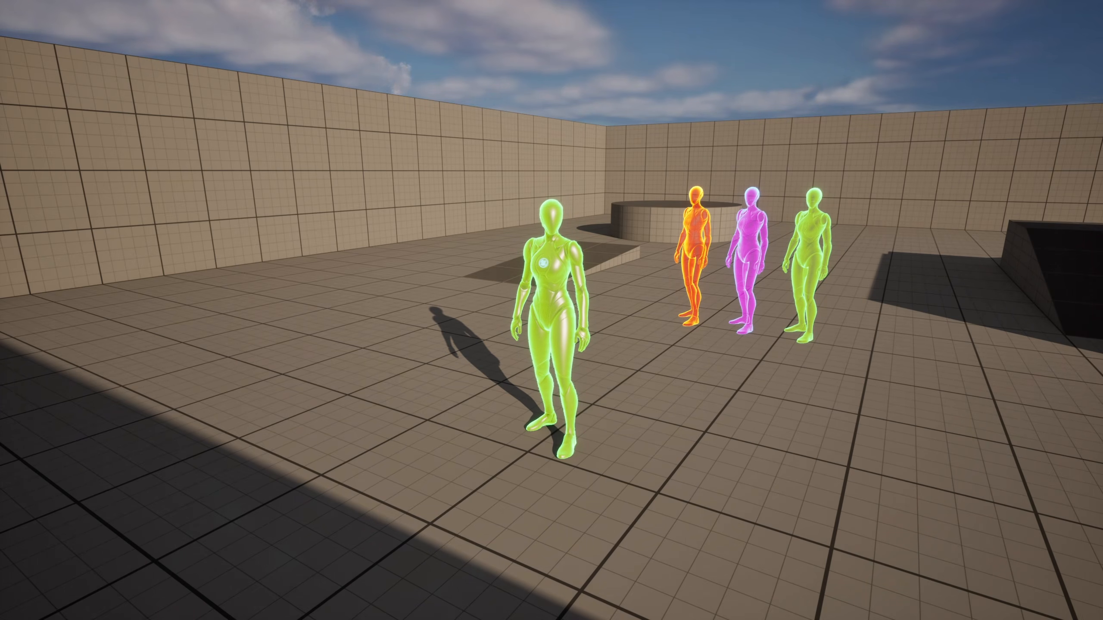
# Run and jump with the green-overlaid character in play, and leave full screen with the cursor released while the game keeps running.
pyautogui.press('w')
pyautogui.press('space')
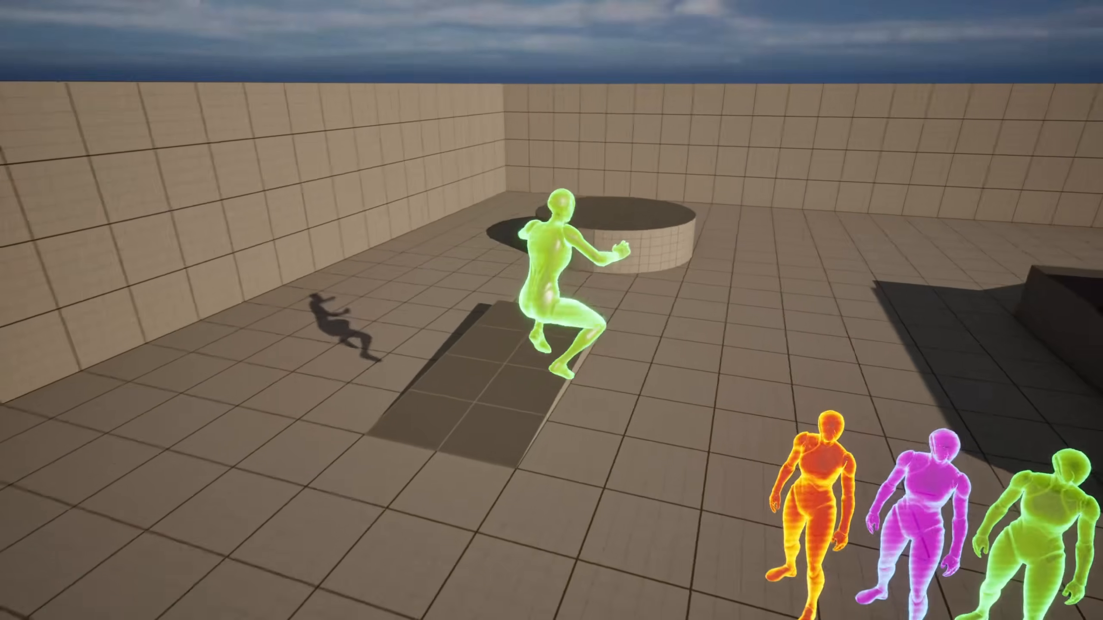
pyautogui.press('s')
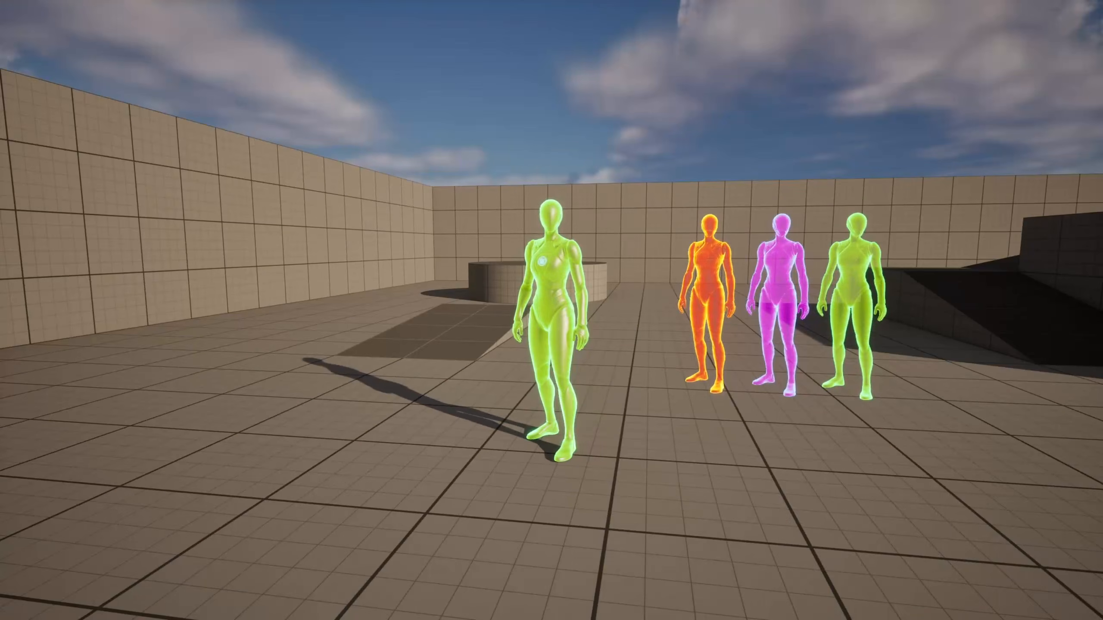
pyautogui.press('F11')
pyautogui.hotkey('shift', 'F1')
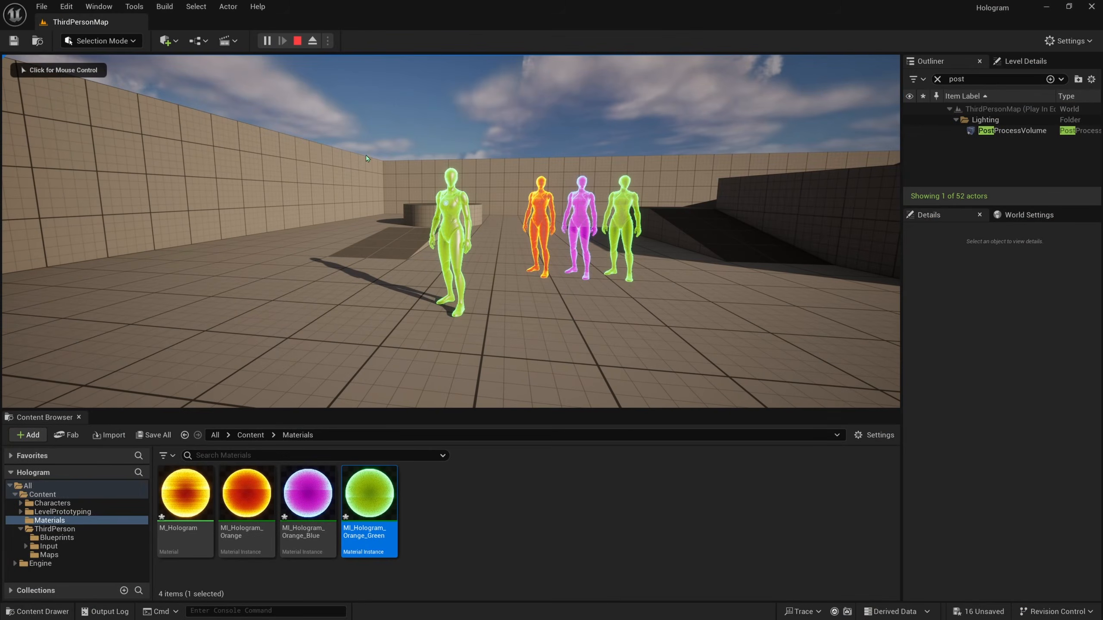
# Open MI_Hologram_Orange from the Materials folder, set its Glitch Intensity to 0.0 and put the material editor away.
pyautogui.press('super')
pyautogui.click(357, 534)
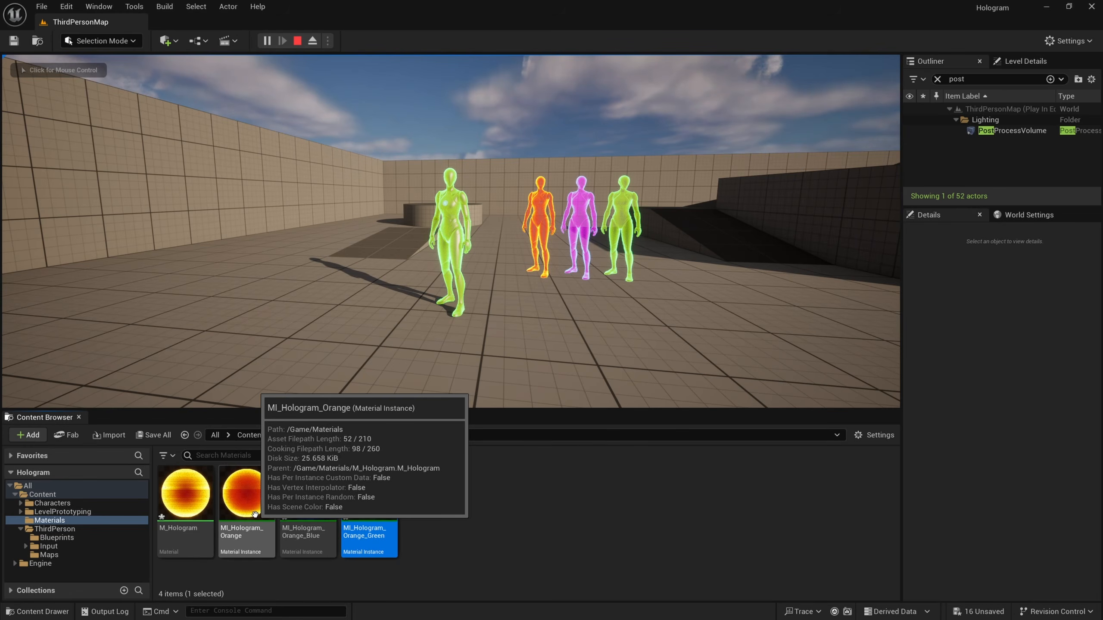
pyautogui.doubleClick(254, 513)
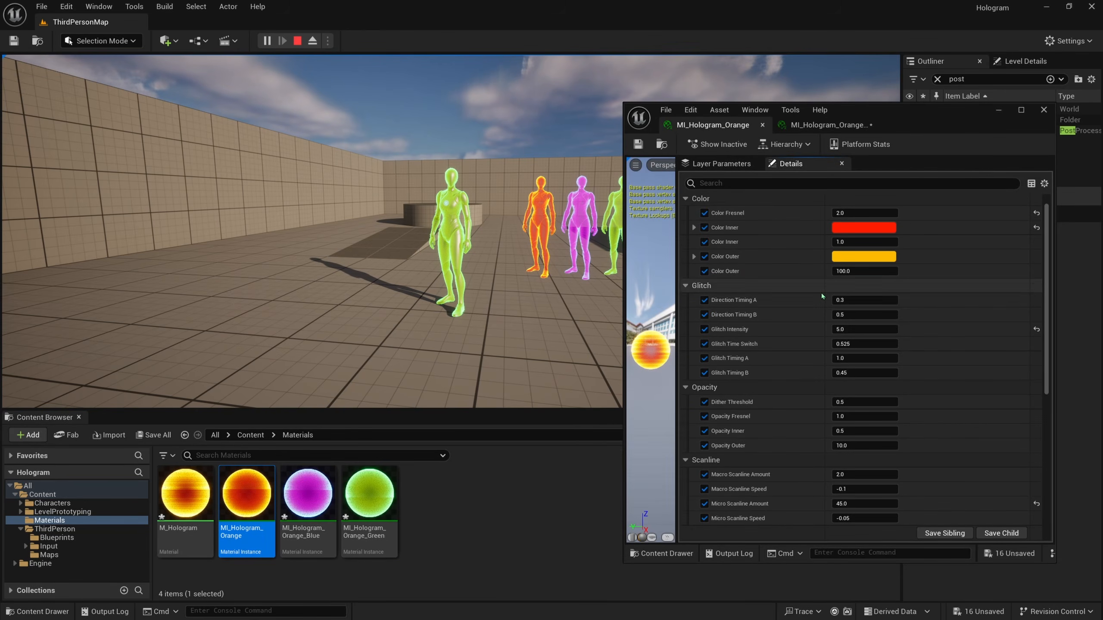
pyautogui.scroll(-4, 819, 307)
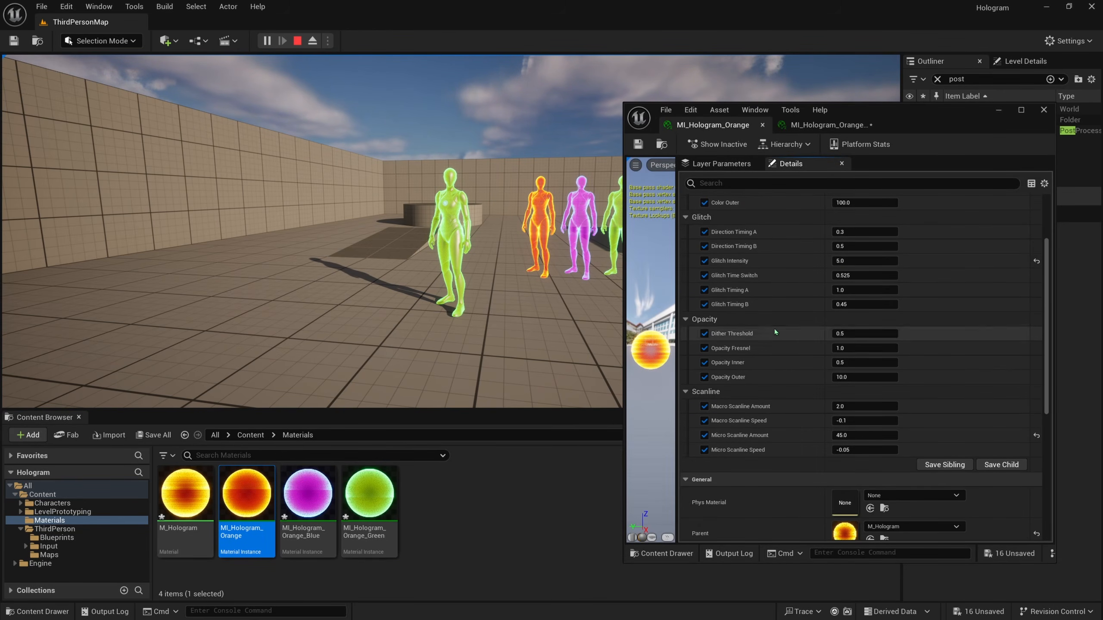
pyautogui.scroll(1, 775, 333)
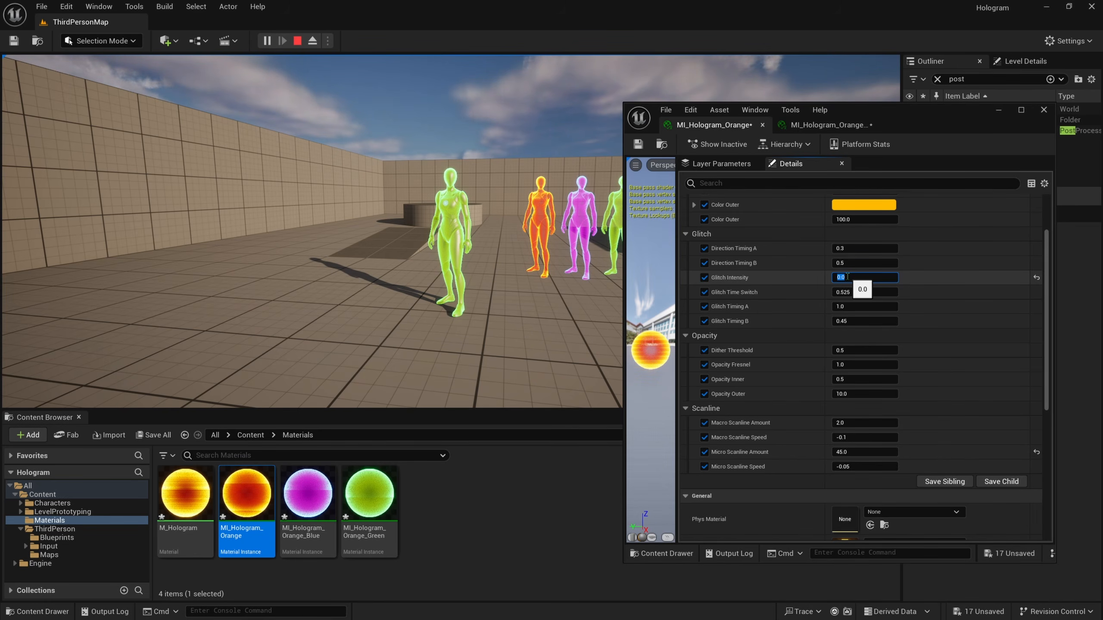
pyautogui.click(997, 111)
# View the running game full screen, move and jump the character near the three hologram figures, and end the play session.
pyautogui.press('F11')
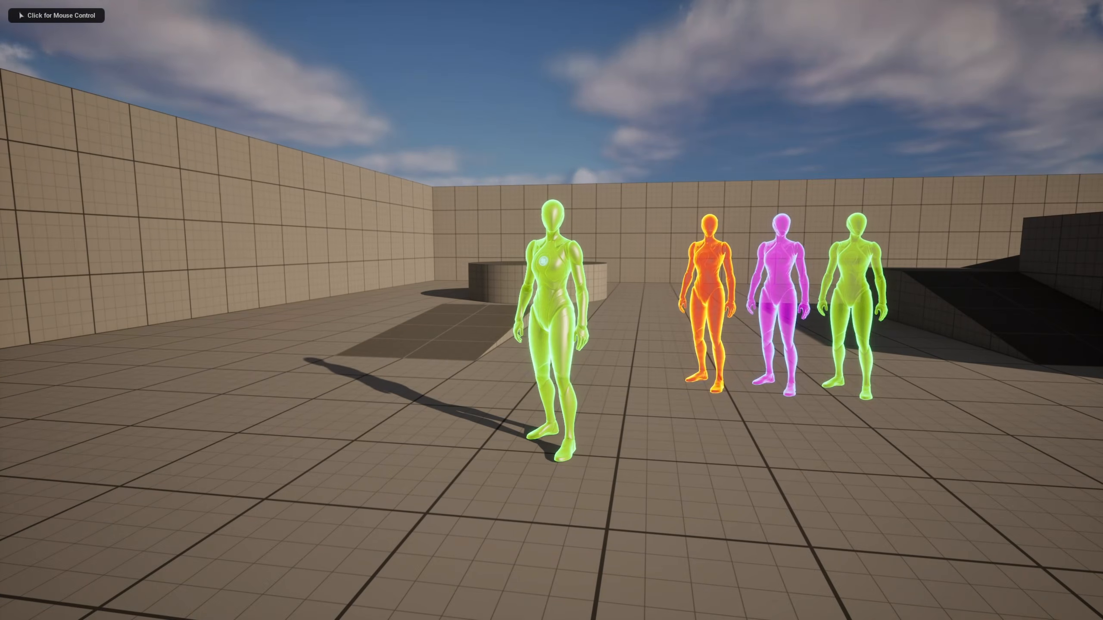
pyautogui.press('w')
pyautogui.press('s')
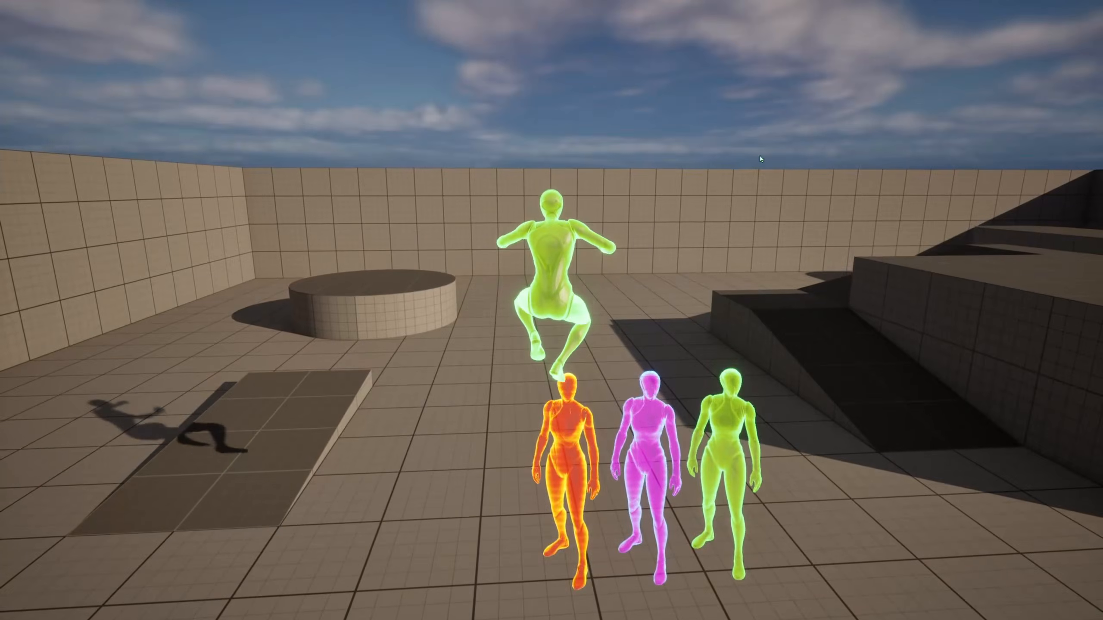
pyautogui.press('Escape')
pyautogui.click(665, 186)
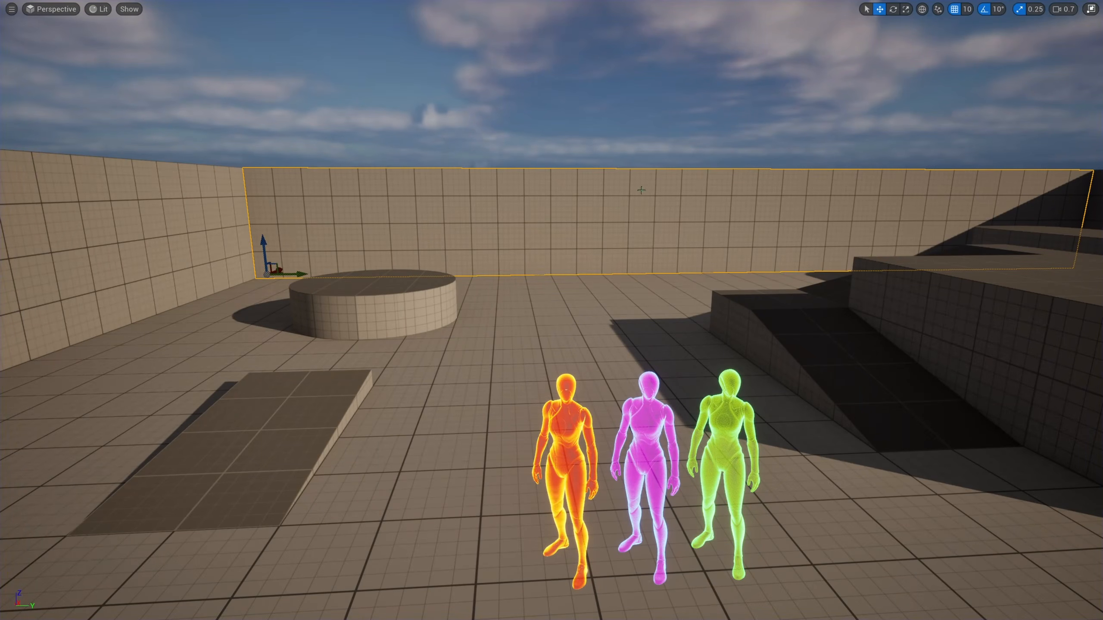
pyautogui.press('F11')
# Open BP_ThirdPersonCharacter from the ThirdPerson Blueprints folder and change the mesh's Overlay Material to MI_Hologram_Orange.
pyautogui.click(250, 435)
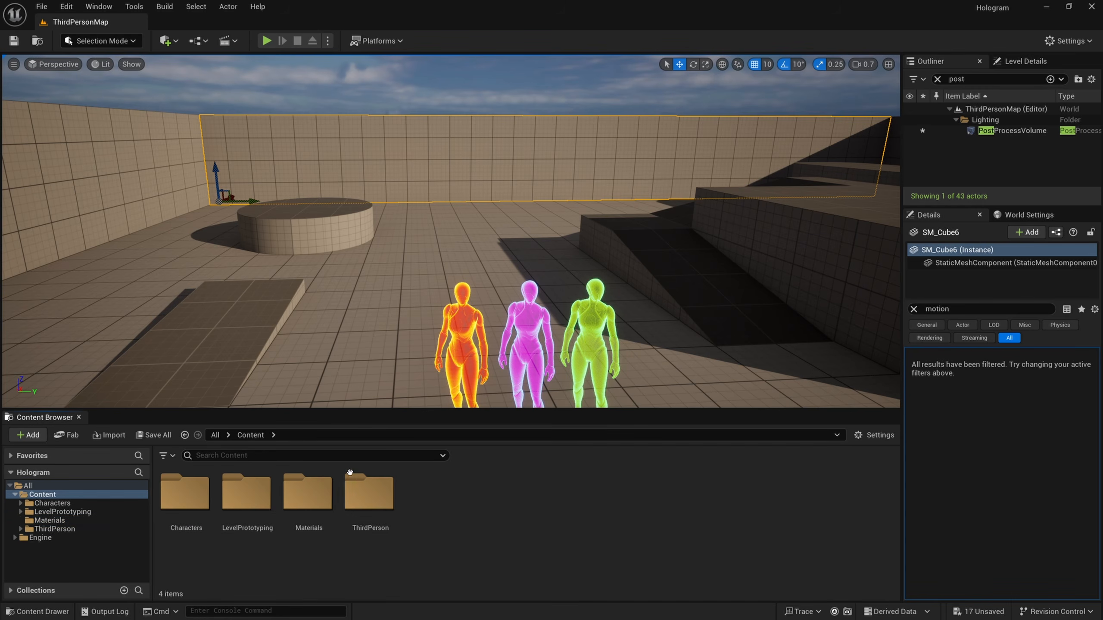
pyautogui.click(369, 508)
pyautogui.doubleClick(369, 509)
pyautogui.doubleClick(184, 495)
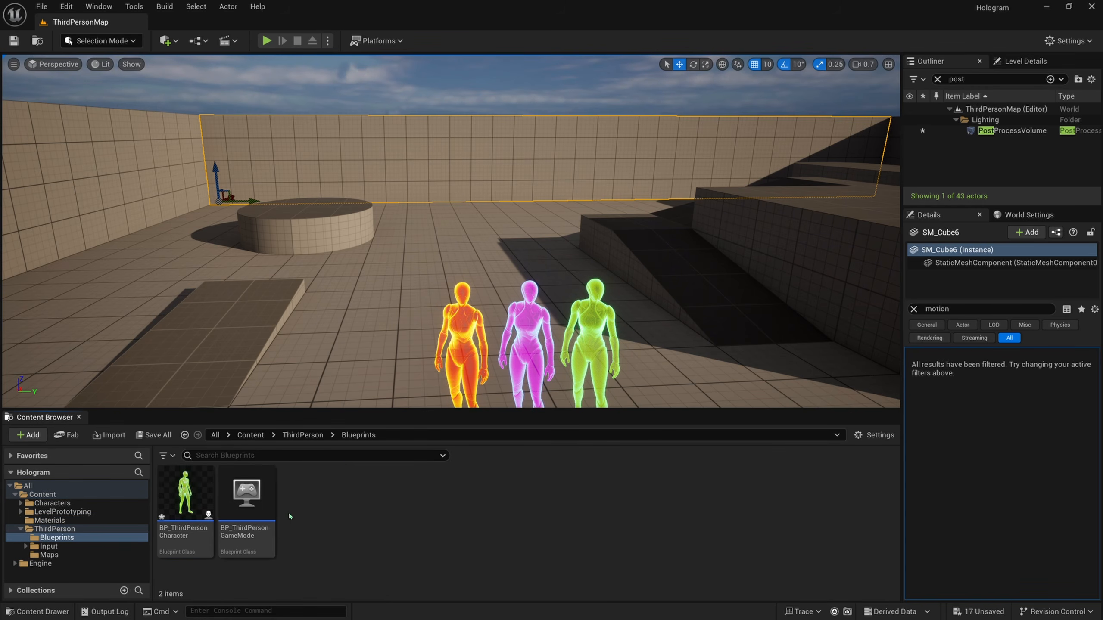
pyautogui.doubleClick(185, 496)
pyautogui.click(884, 159)
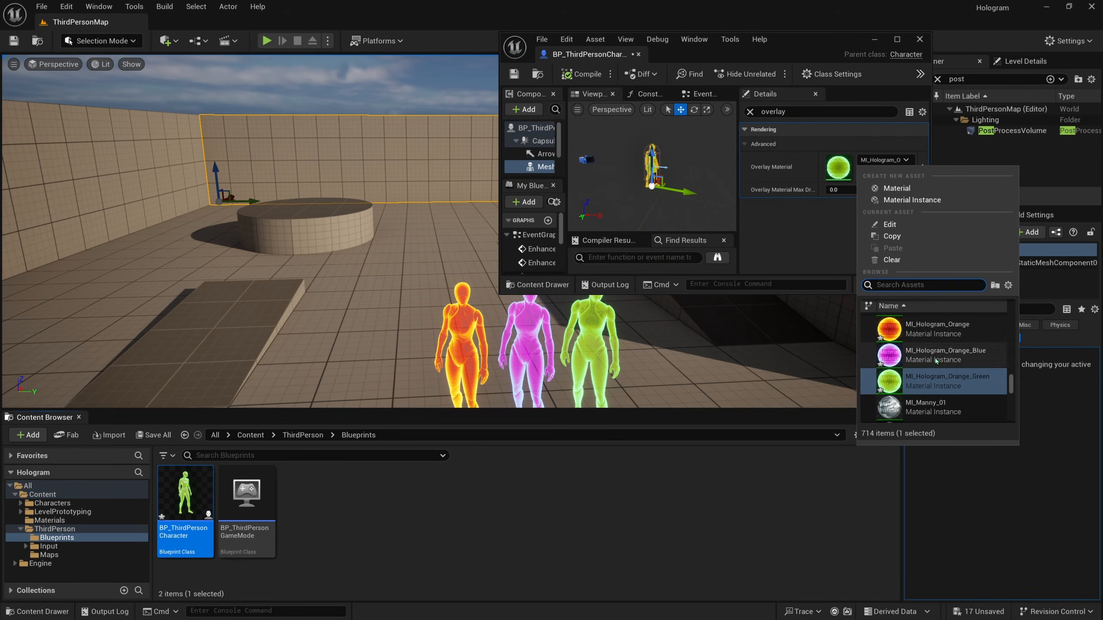
pyautogui.click(912, 329)
# Play the level full screen and move the character around to check the orange hologram overlay.
pyautogui.click(267, 40)
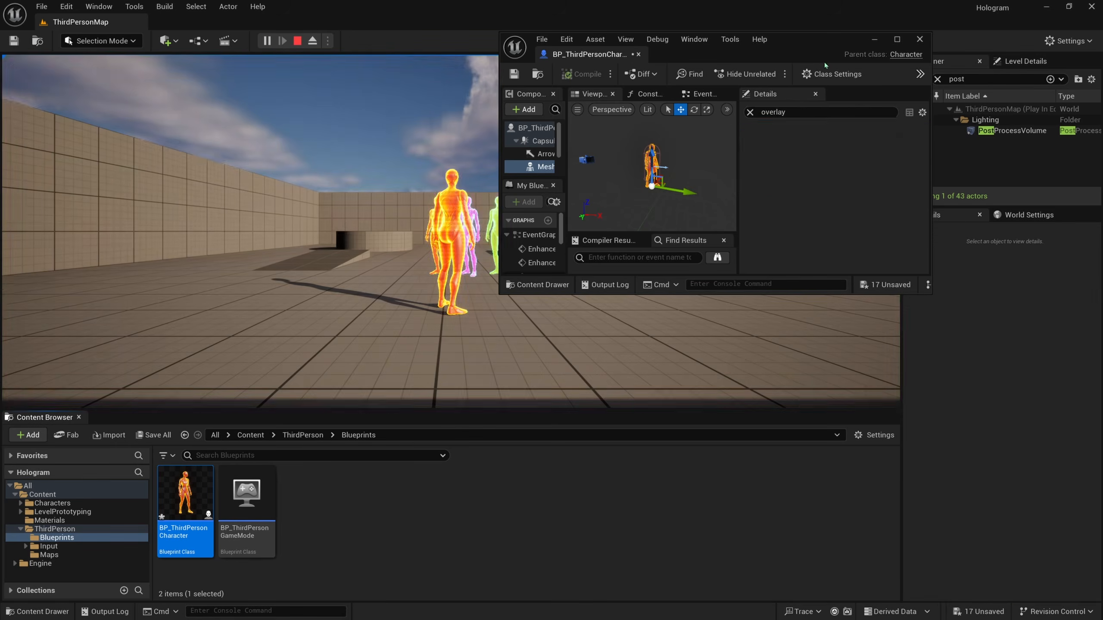
pyautogui.press('F11')
pyautogui.click(551, 310)
pyautogui.press('s')
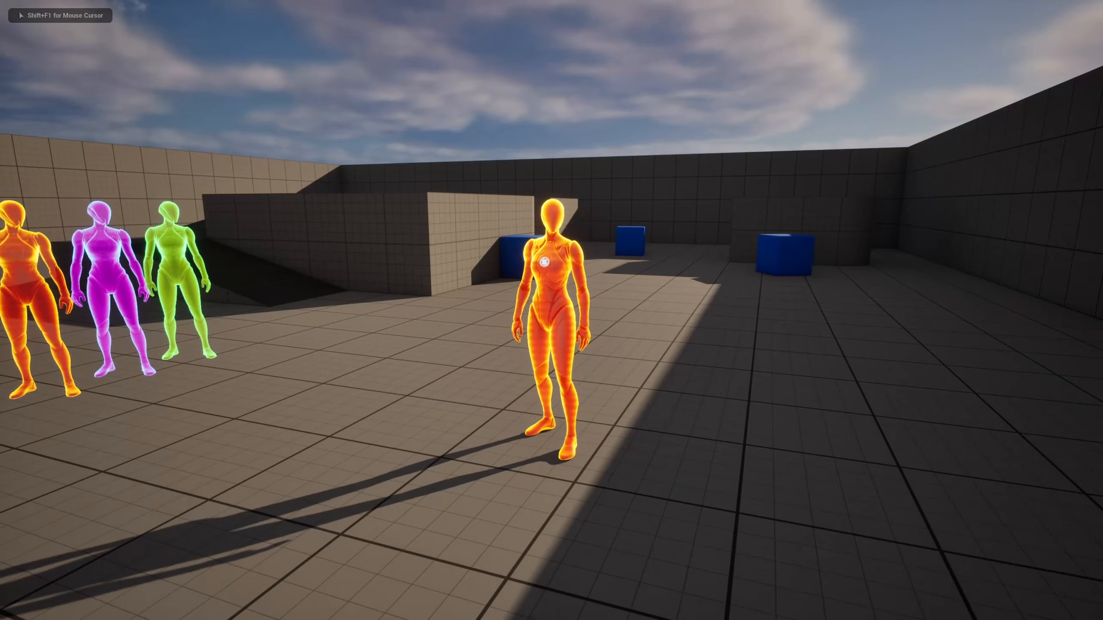
pyautogui.press('s')
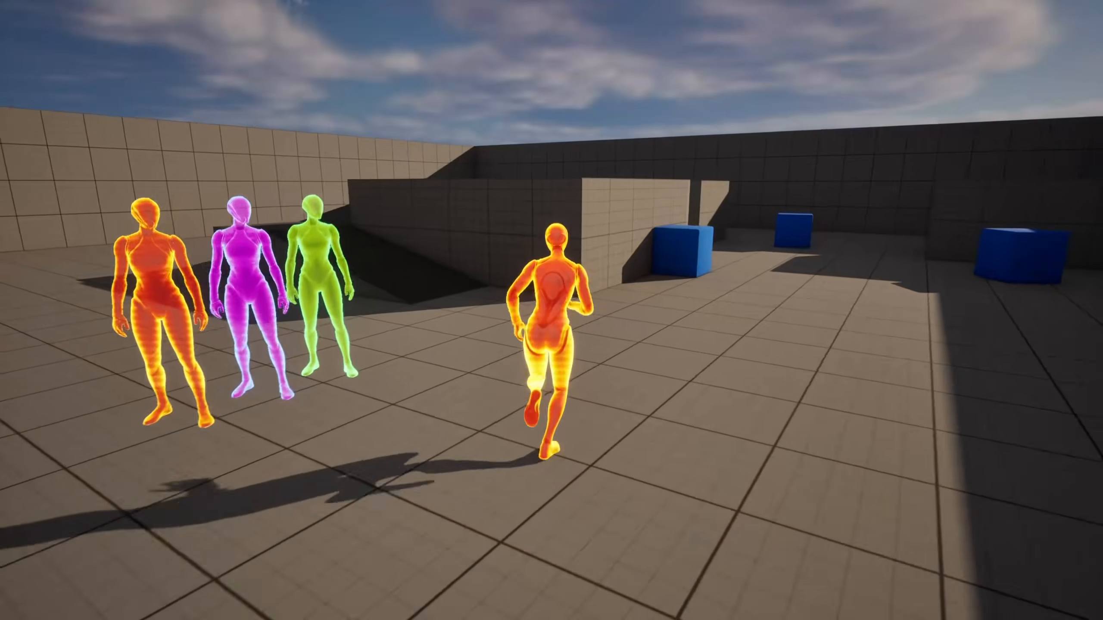